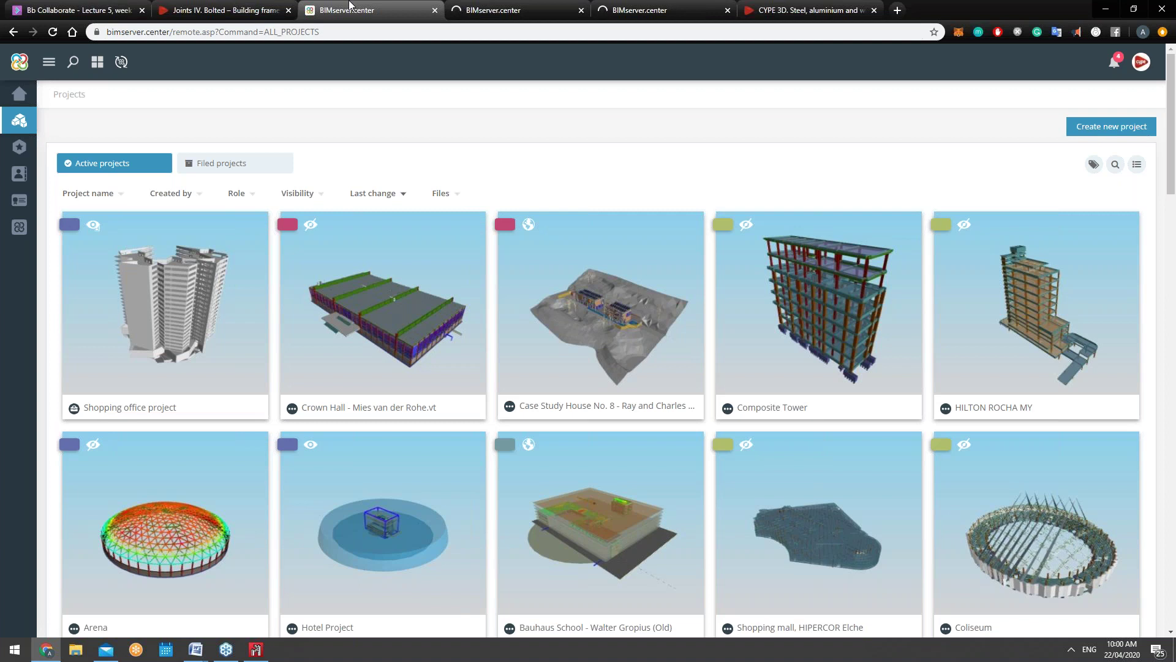
Check whether the Shopping office project and Crown Hall pages have loaded, and return to the active projects list
click(472, 8)
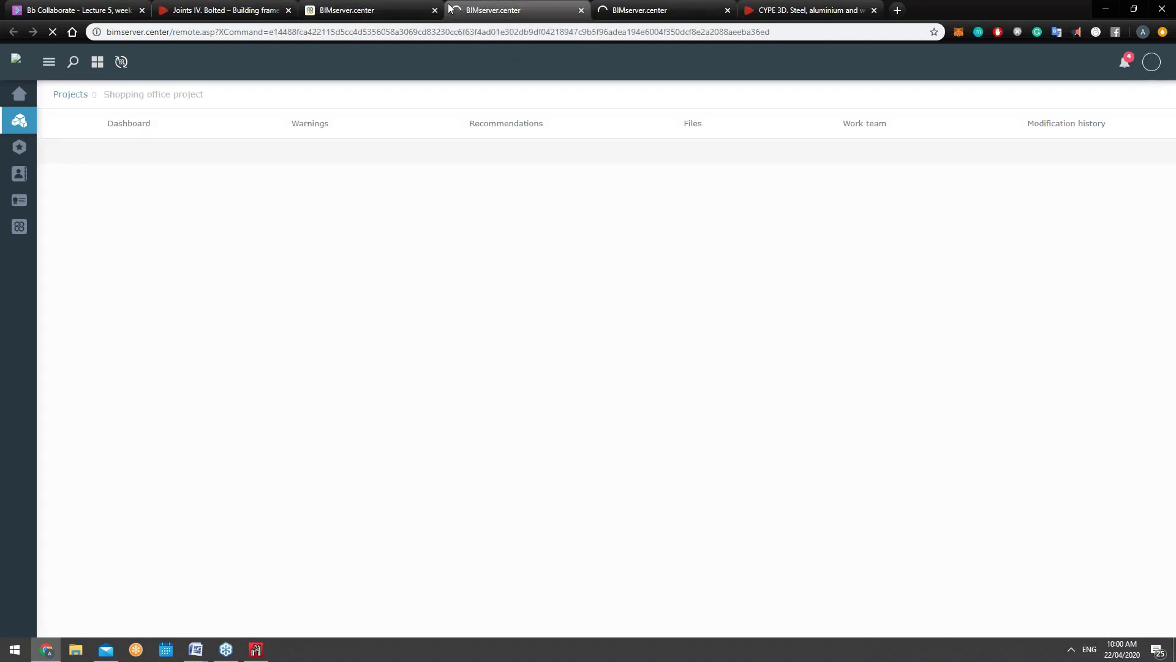
click(628, 8)
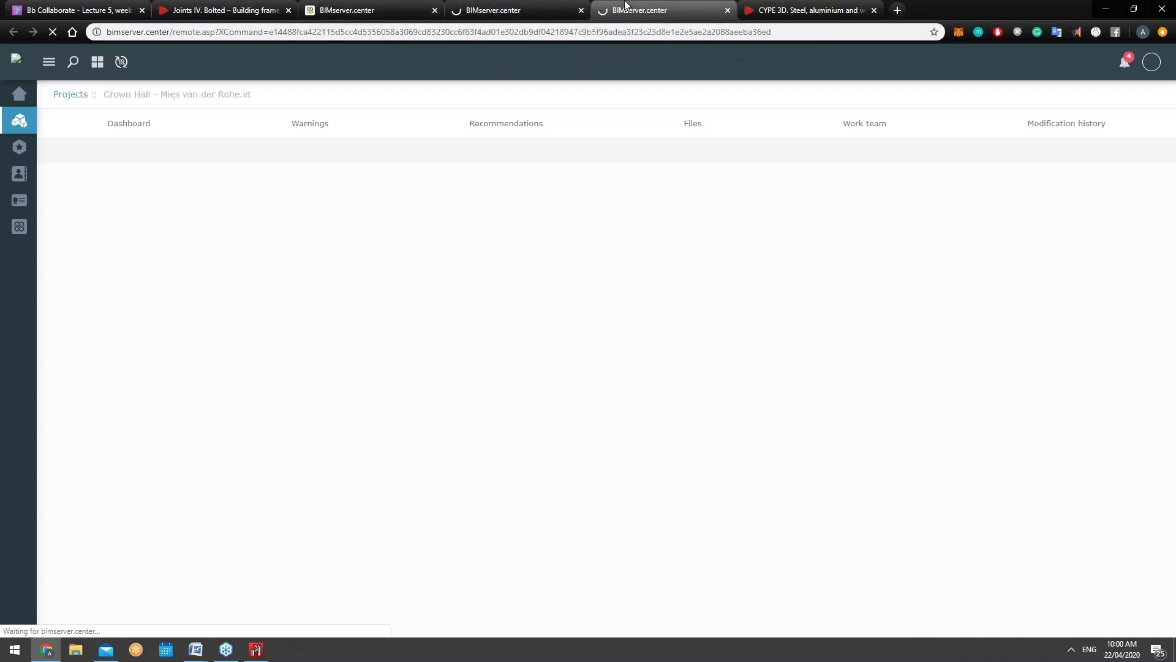
click(337, 6)
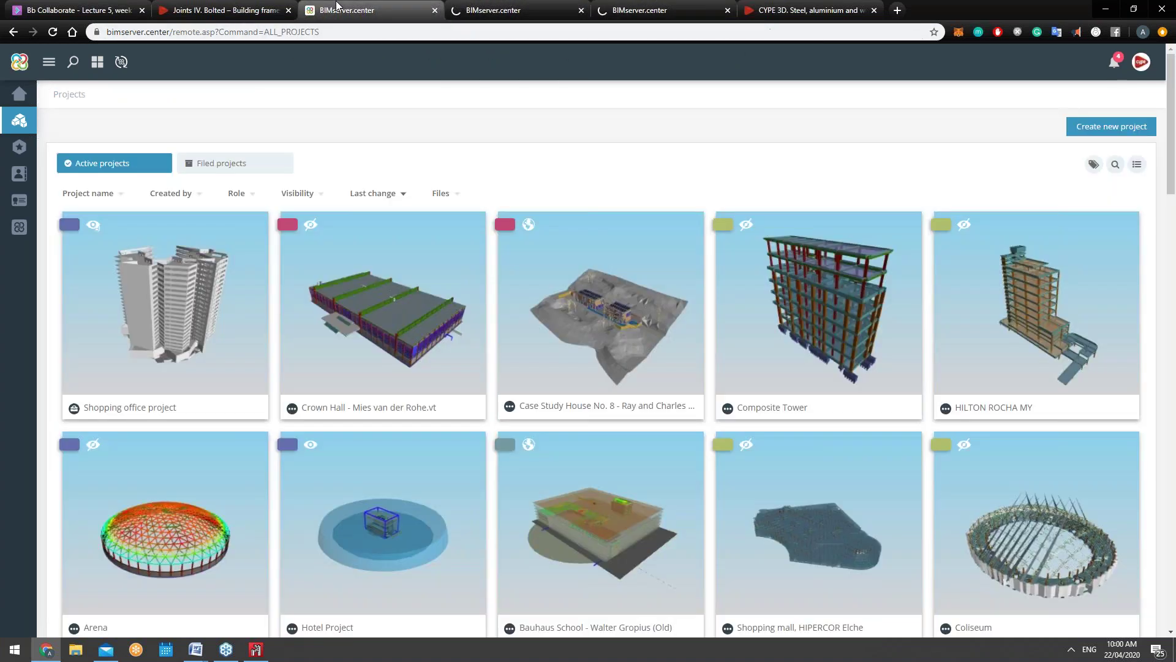
click(404, 319)
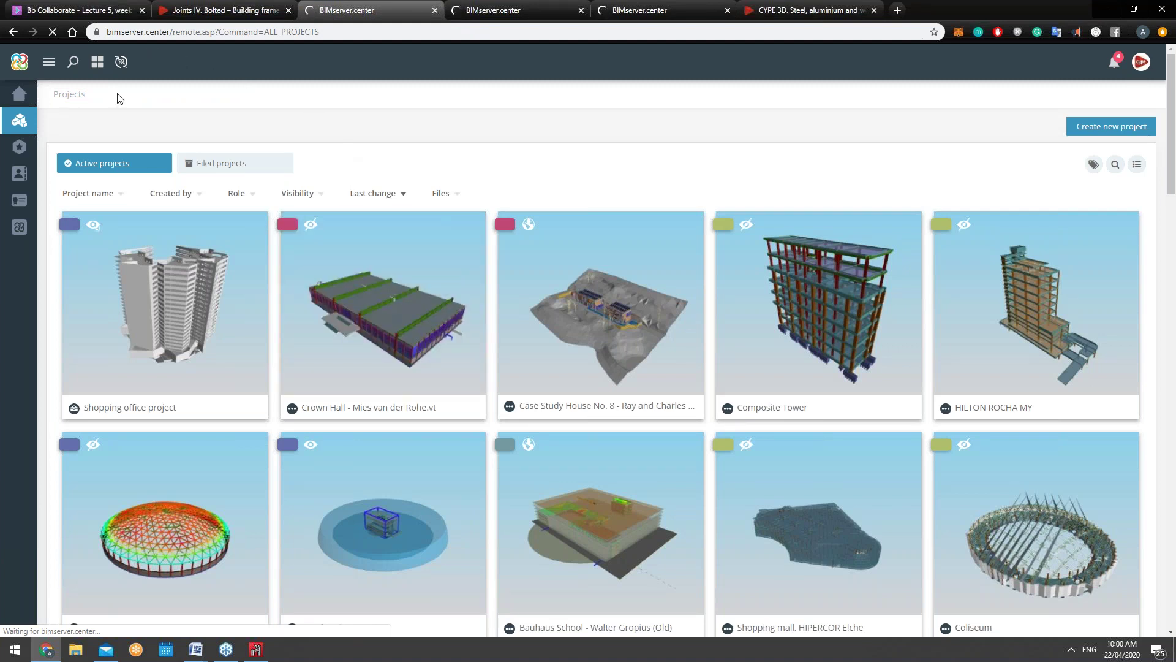
click(53, 35)
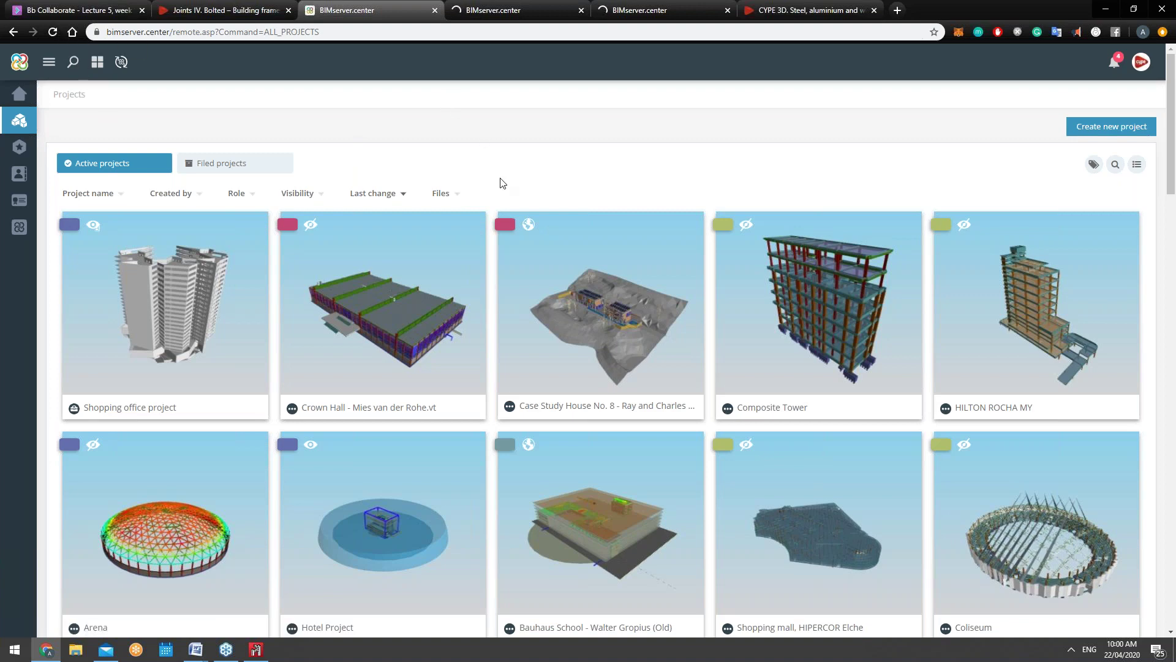
scroll(500, 182, down, 1)
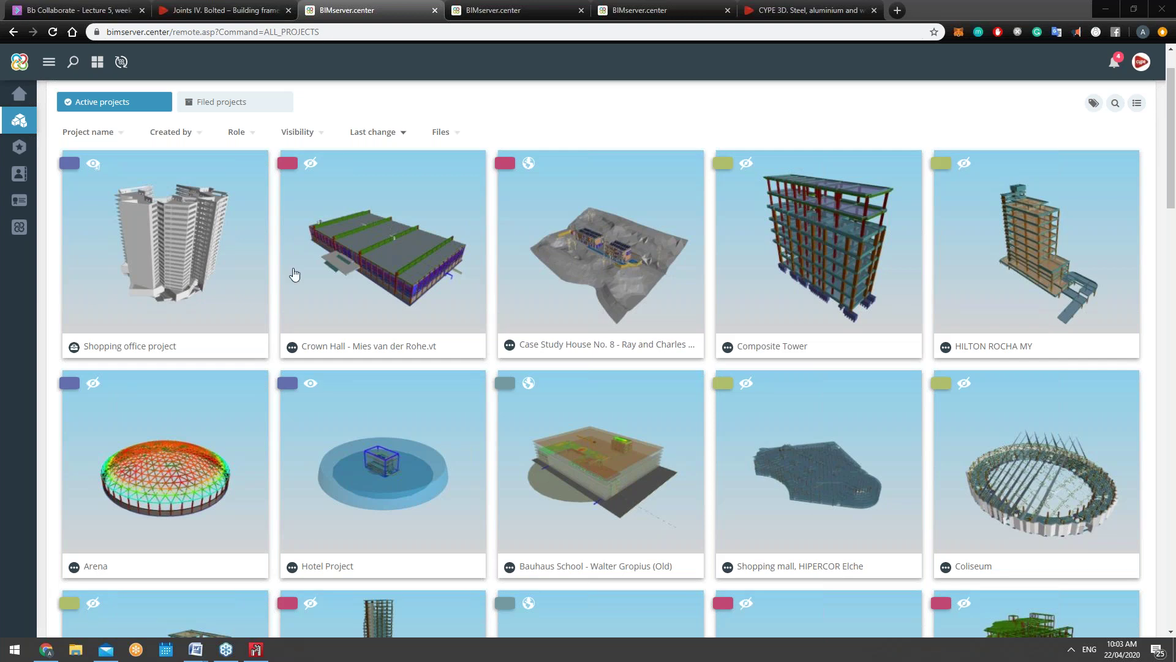
Open the Crown Hall project page and display the 01_Architecture model instead of 03_Structure in its 3D viewer
click(498, 8)
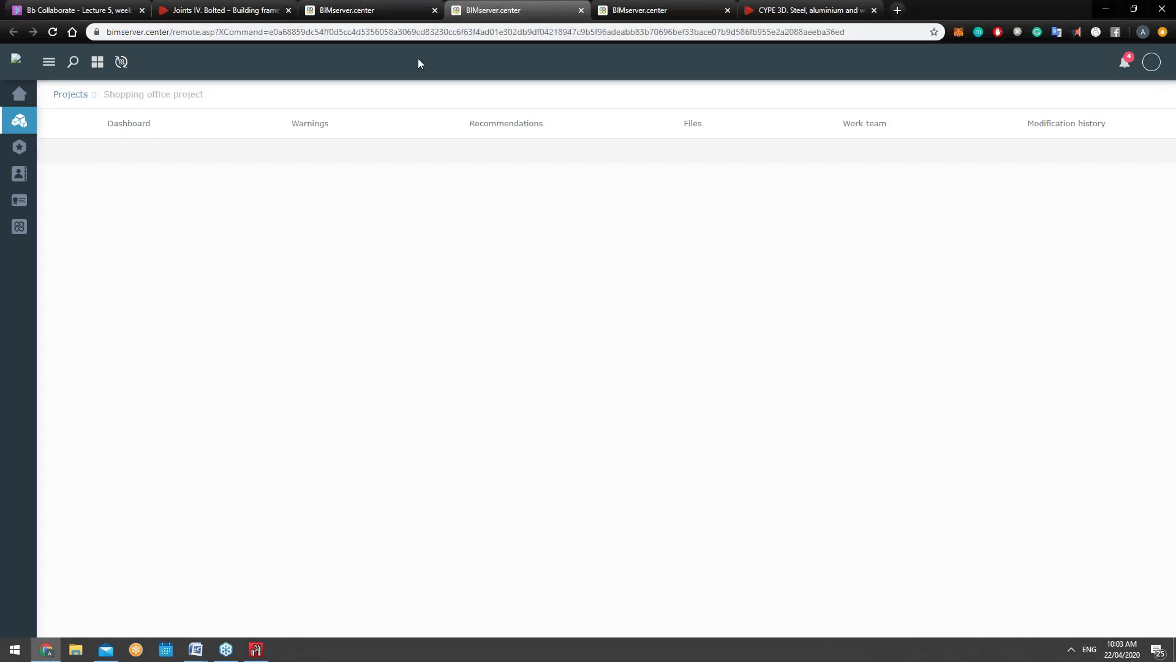
key(ctrl+Tab)
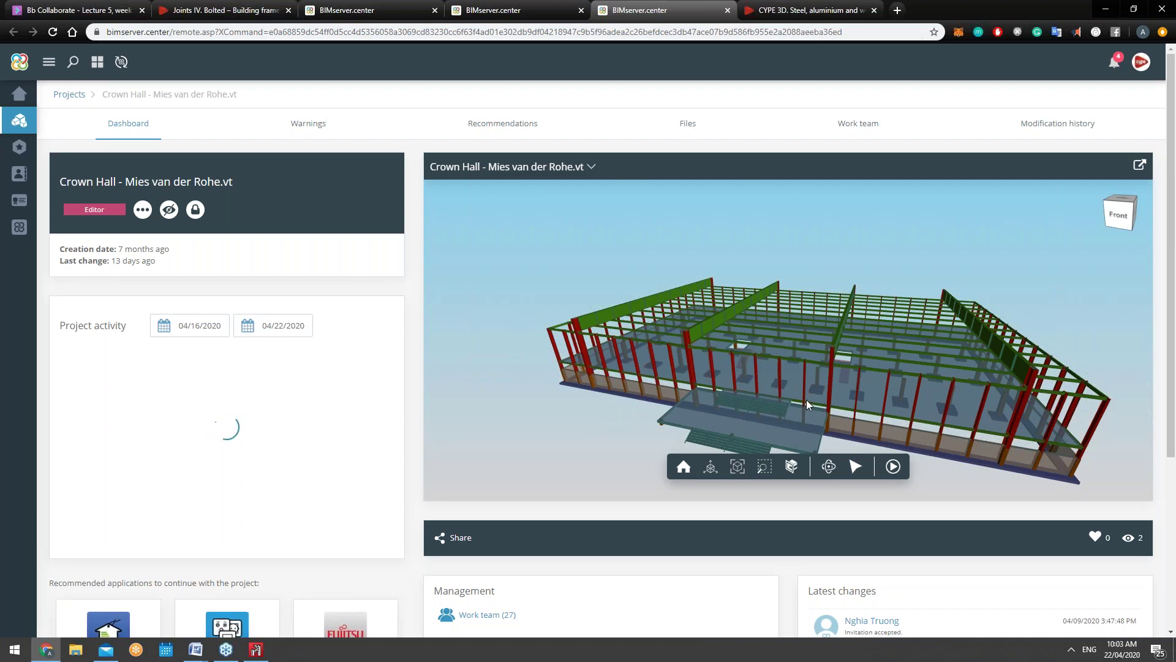
drag(815, 368, 787, 373)
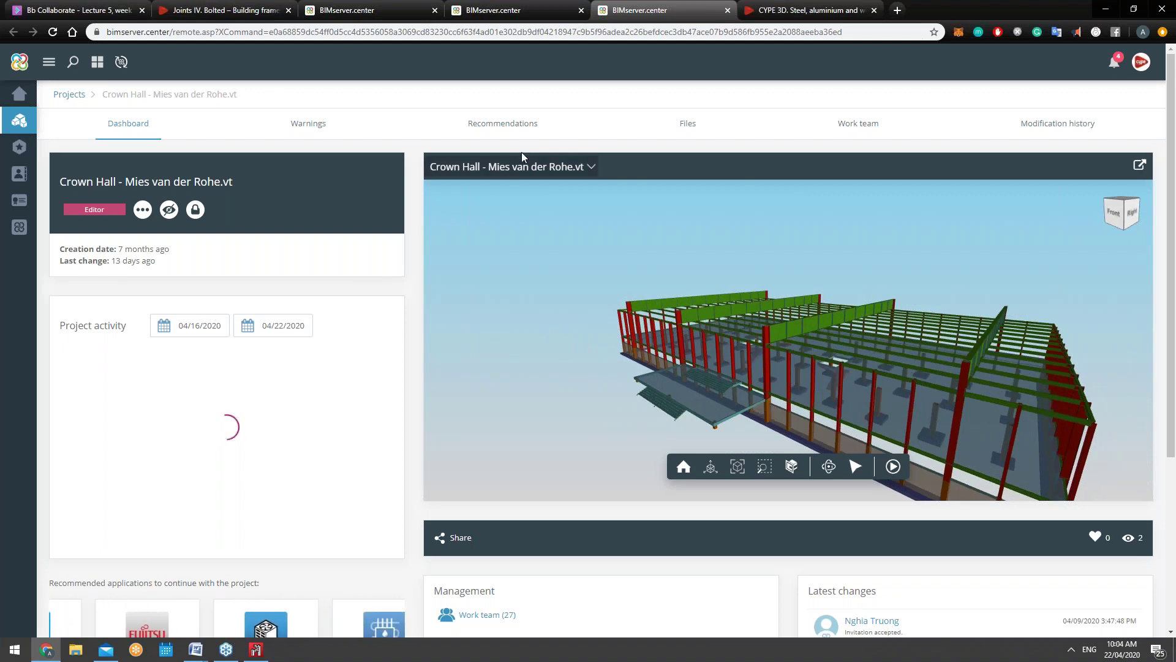
click(588, 169)
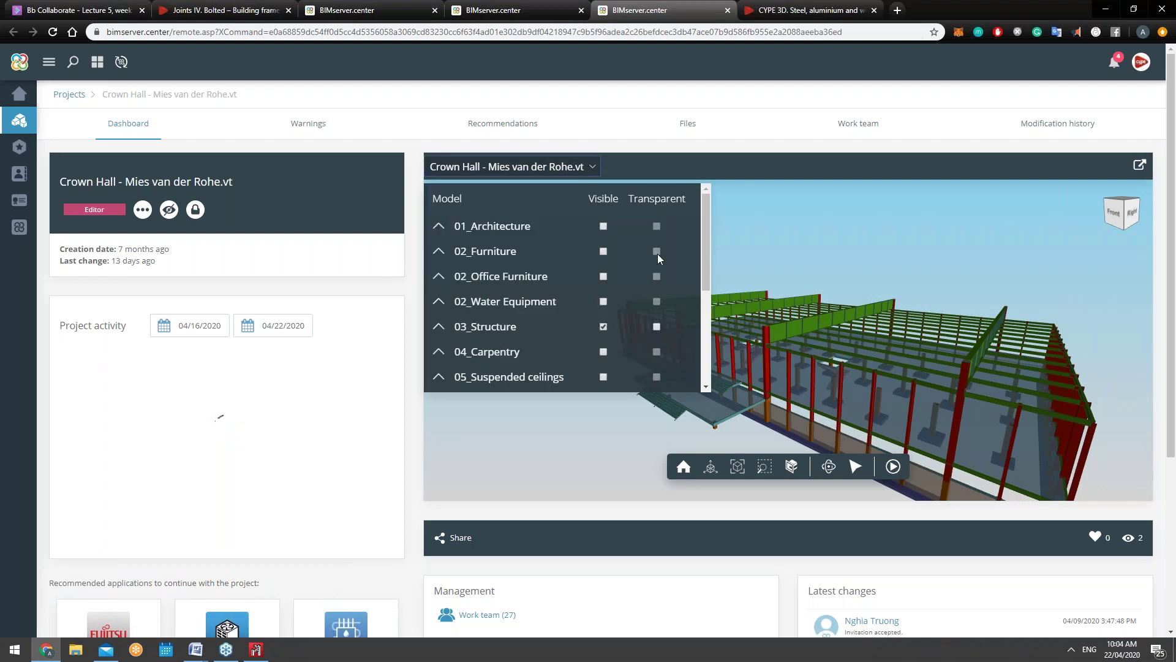
drag(705, 240, 705, 246)
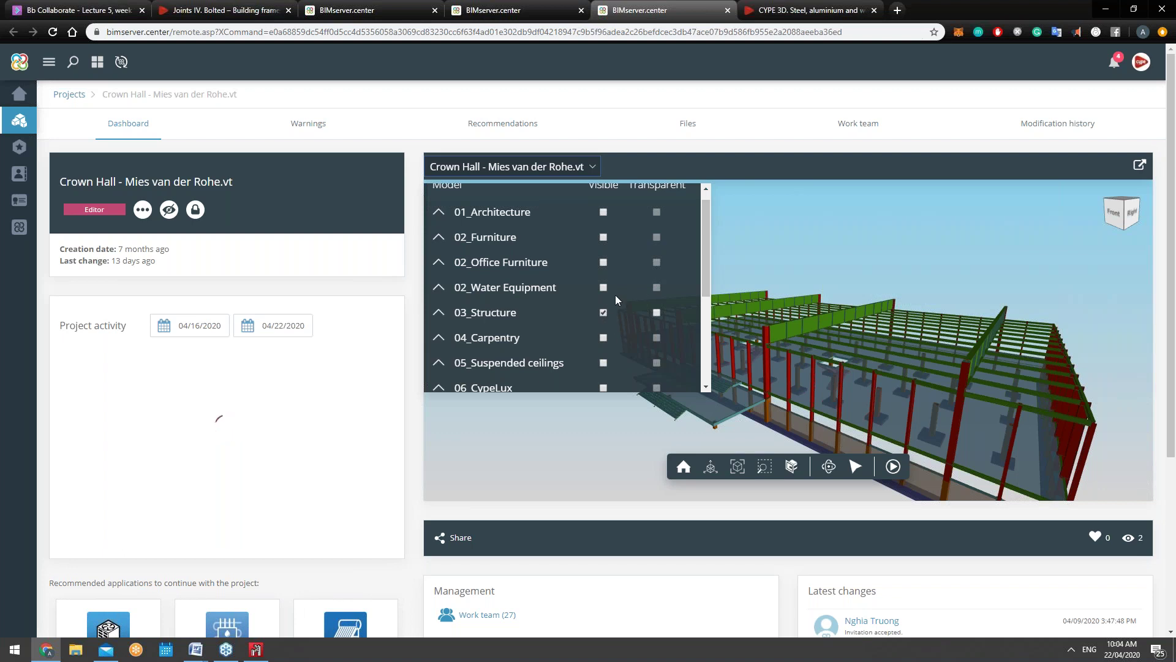
click(603, 313)
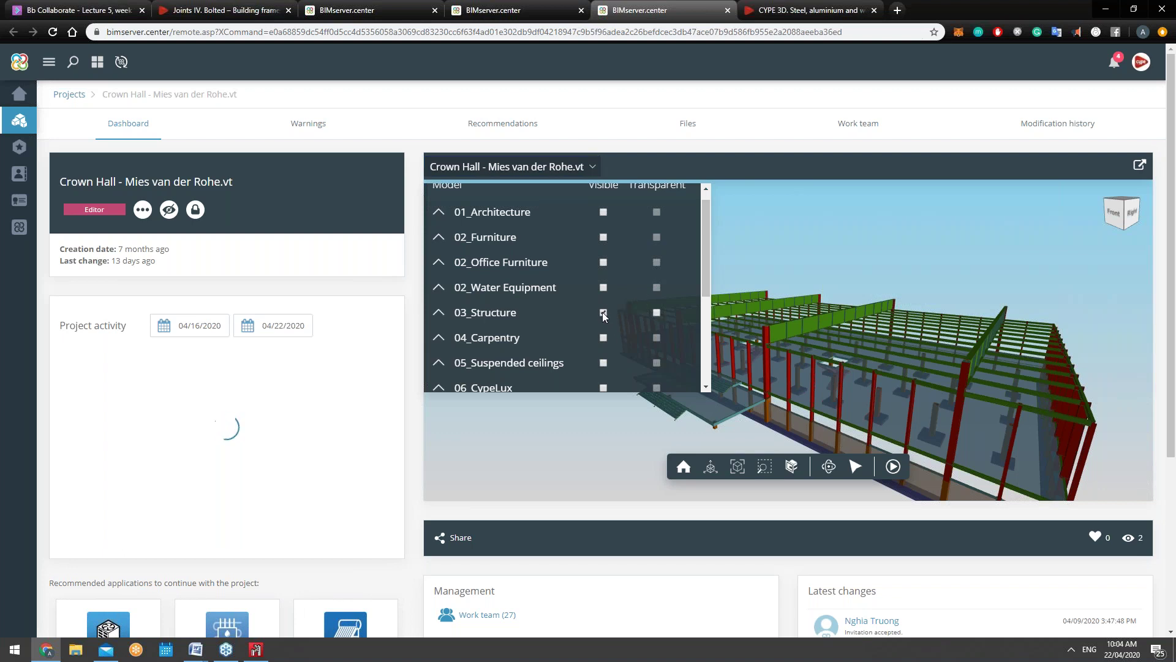
click(604, 212)
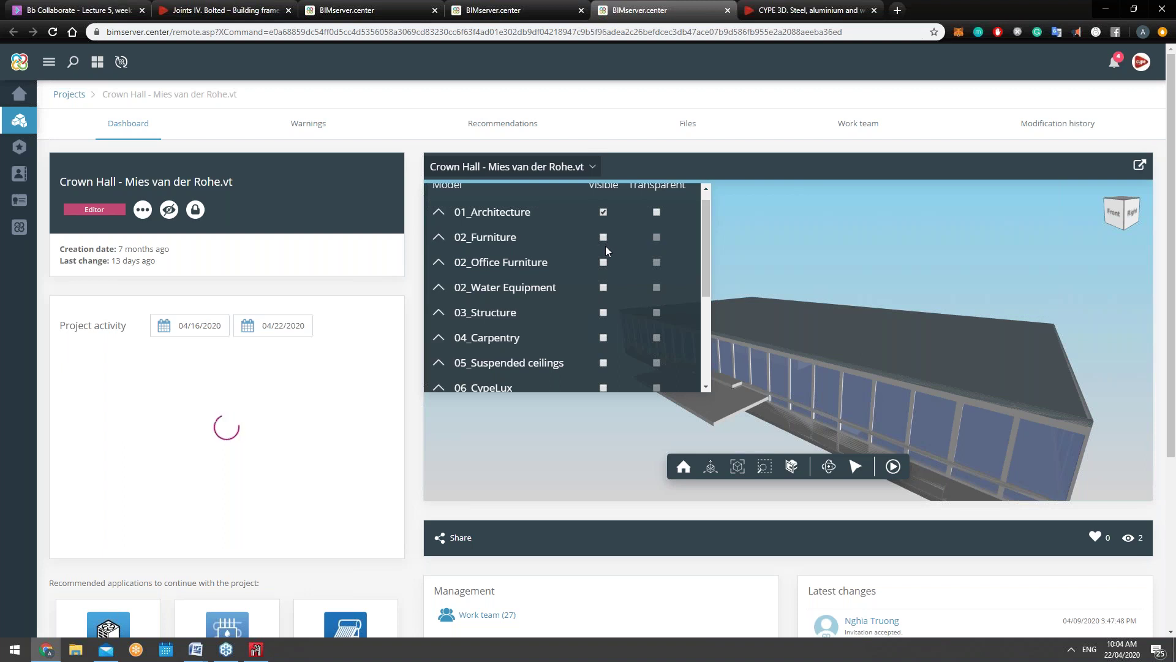
Make 01_Architecture transparent and show the 02_Water Equipment, 04_Carpentry, 03_Structure and 07_Plumbing models
click(604, 287)
click(656, 211)
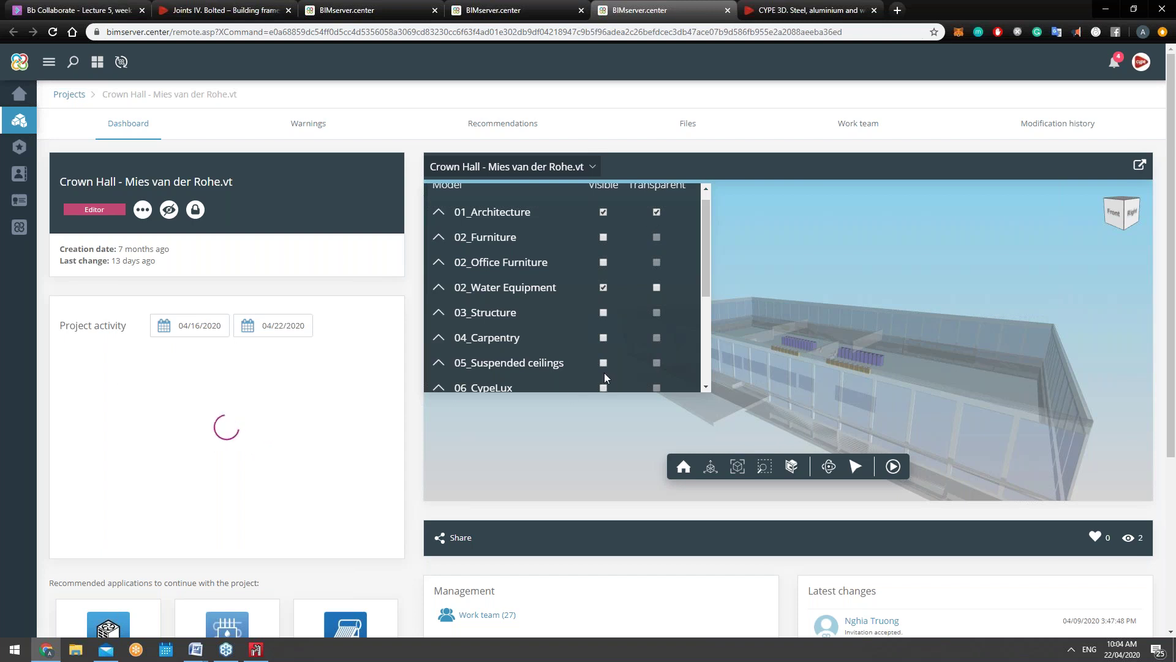
click(603, 337)
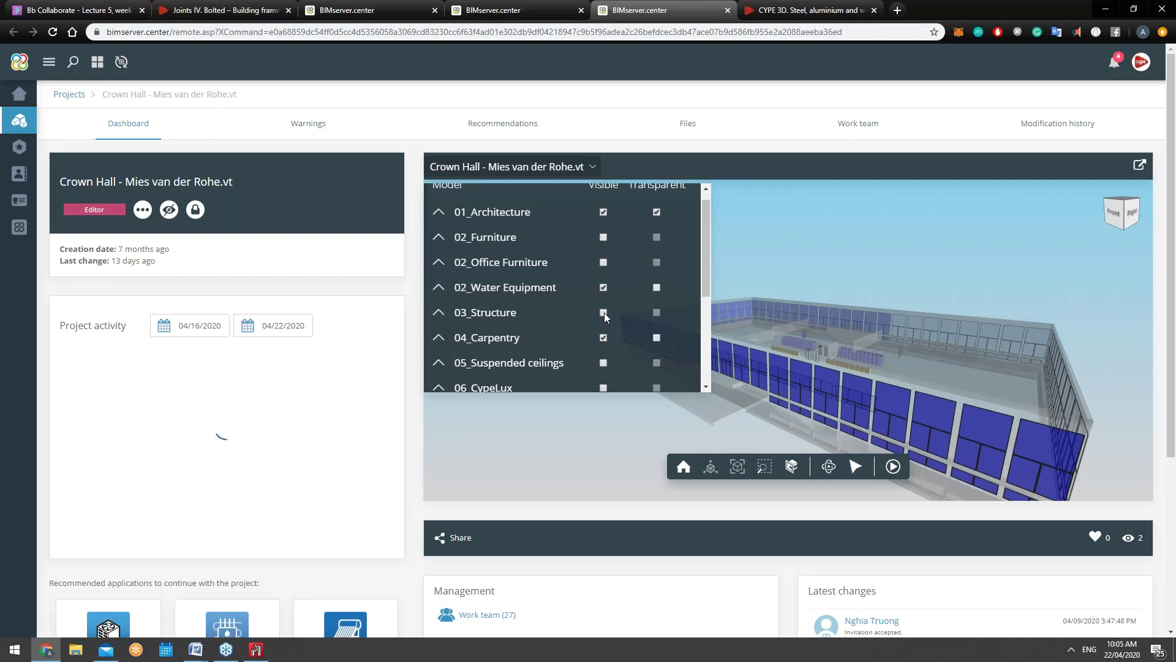
click(604, 313)
scroll(575, 341, down, 1)
scroll(574, 347, down, 1)
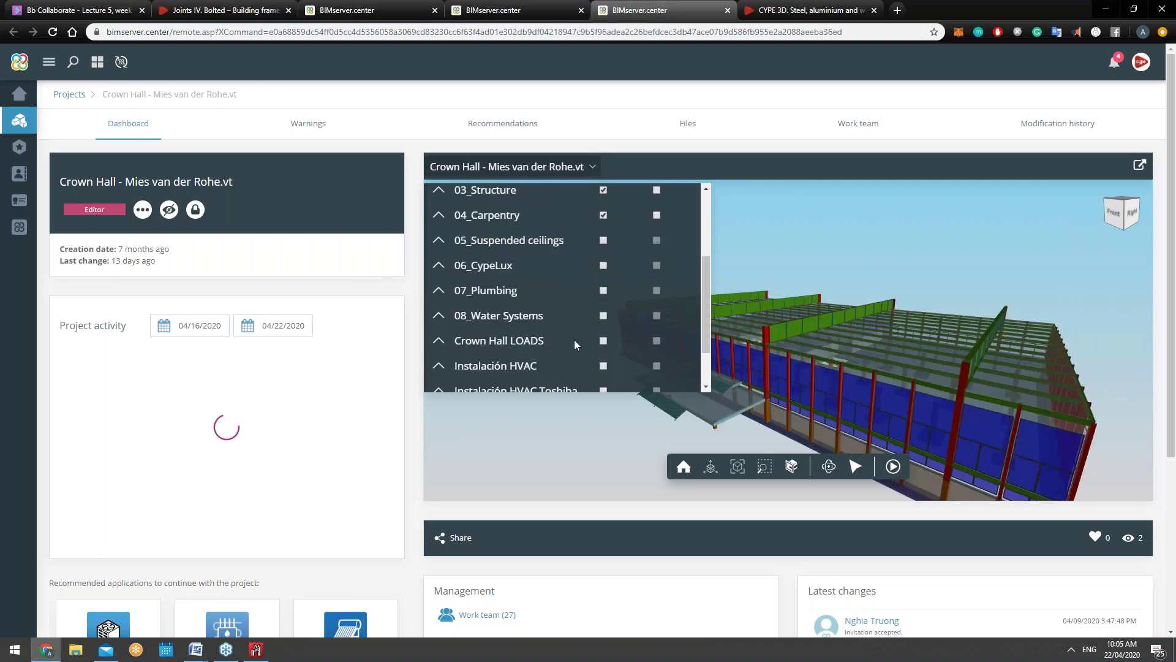
click(601, 290)
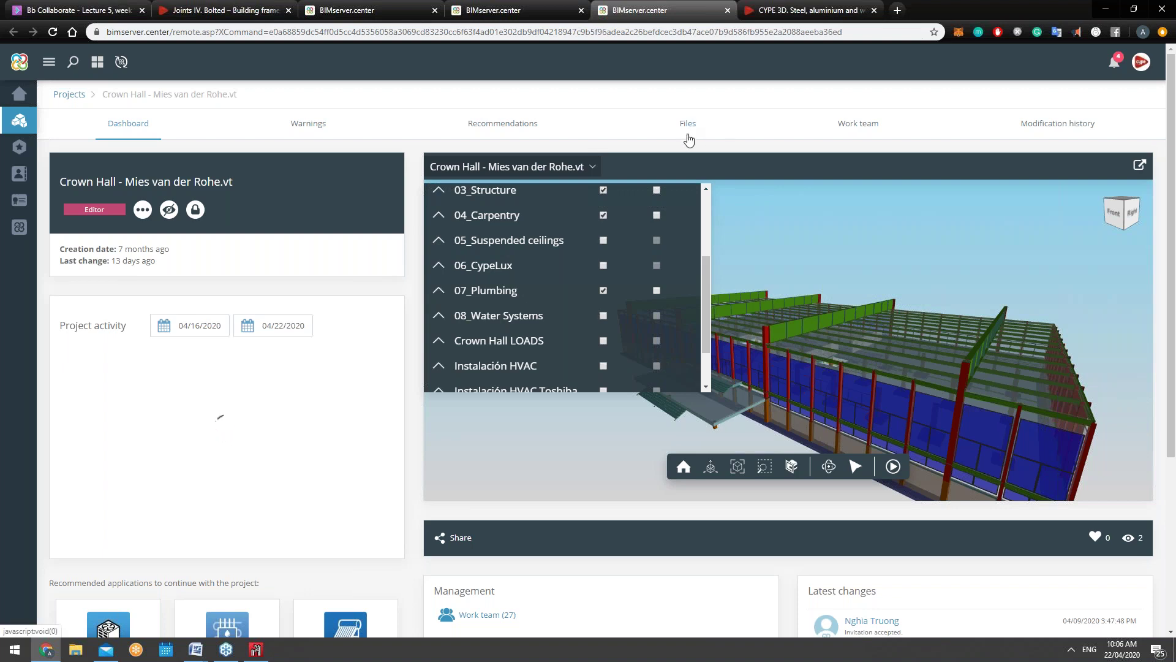
scroll(514, 245, up, 3)
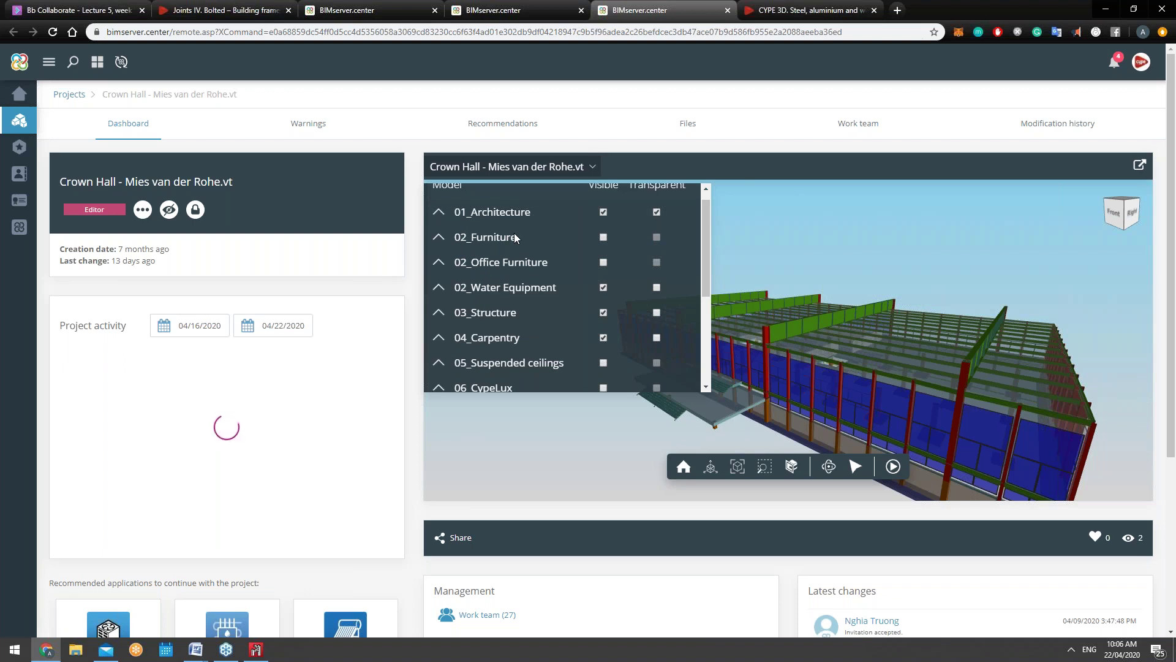
scroll(514, 237, down, 1)
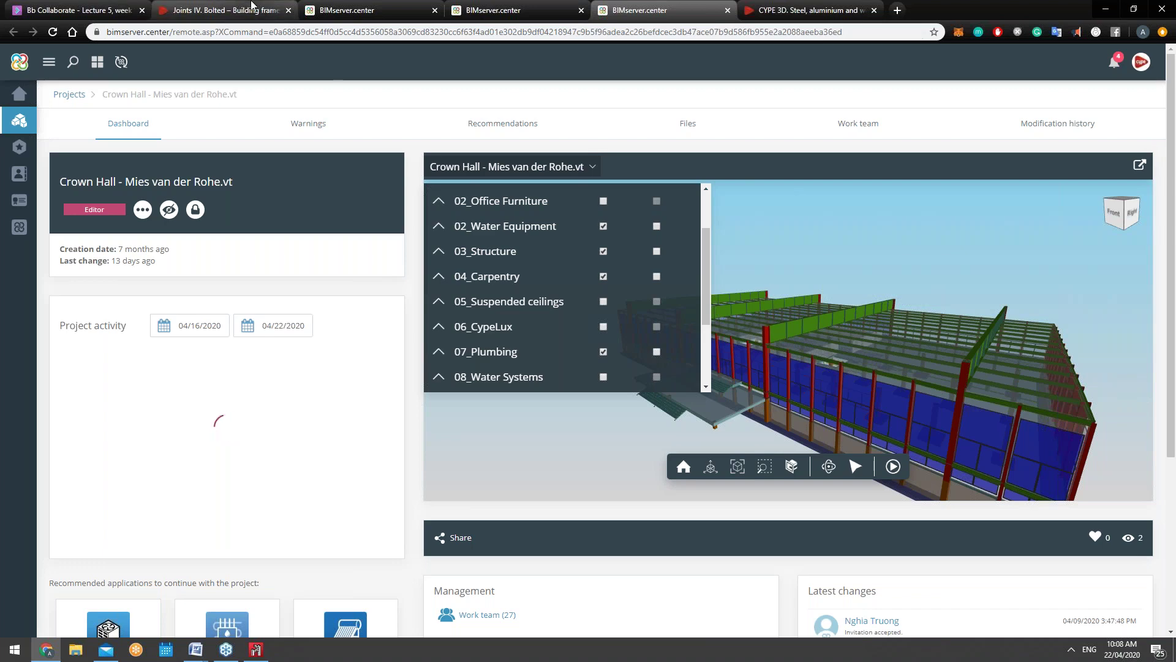
Switch to the CYPE Joints IV page and review the implemented steel codes and bolt series for bolted connections
click(251, 6)
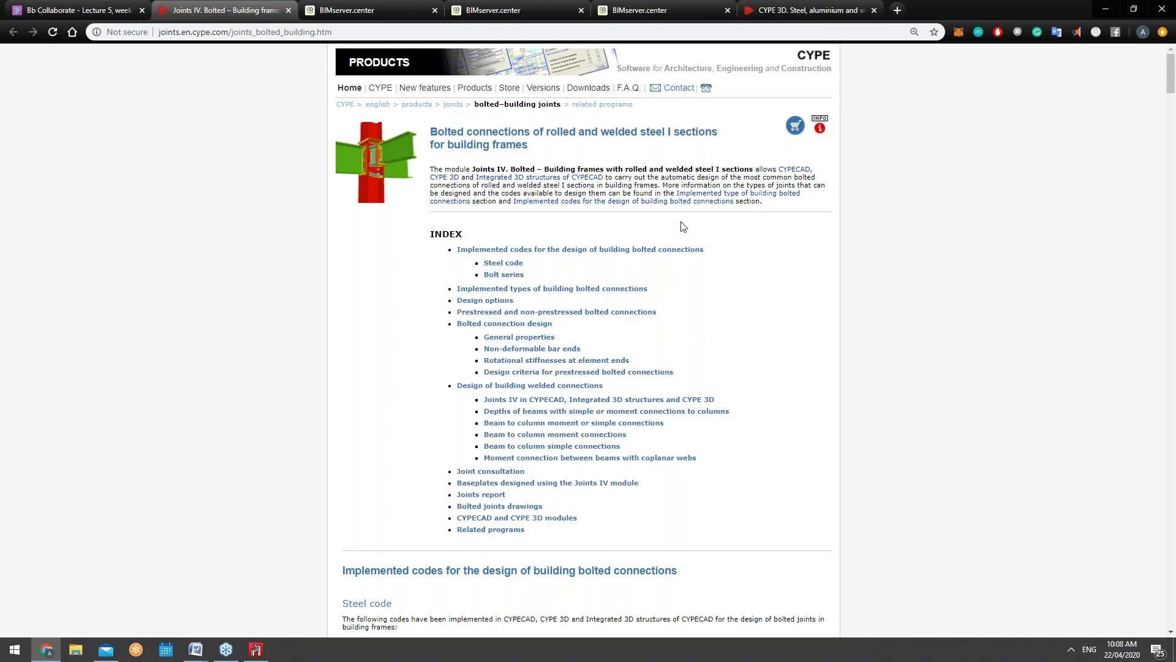
scroll(681, 221, down, 8)
scroll(683, 227, down, 1)
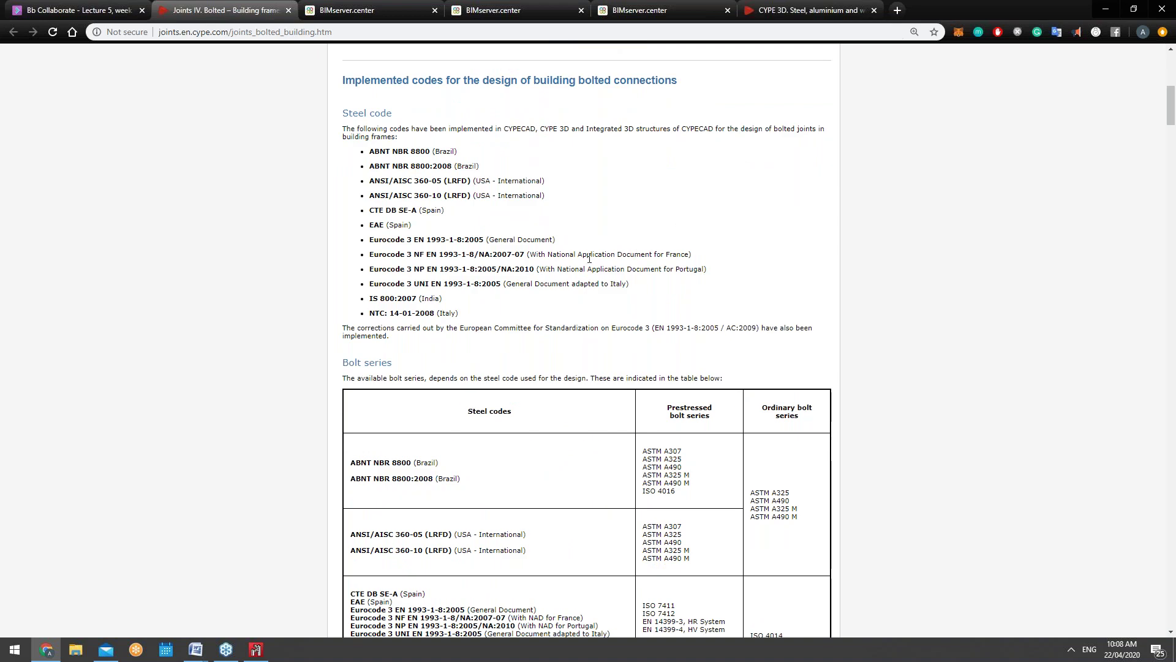
scroll(590, 258, down, 6)
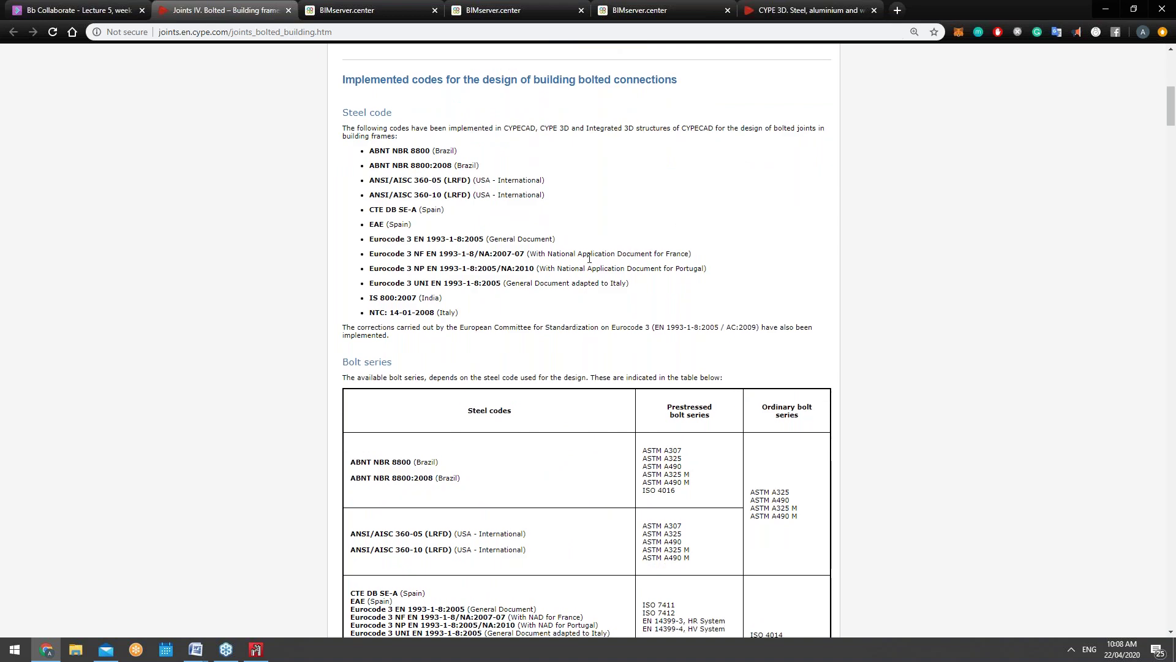
scroll(439, 275, down, 2)
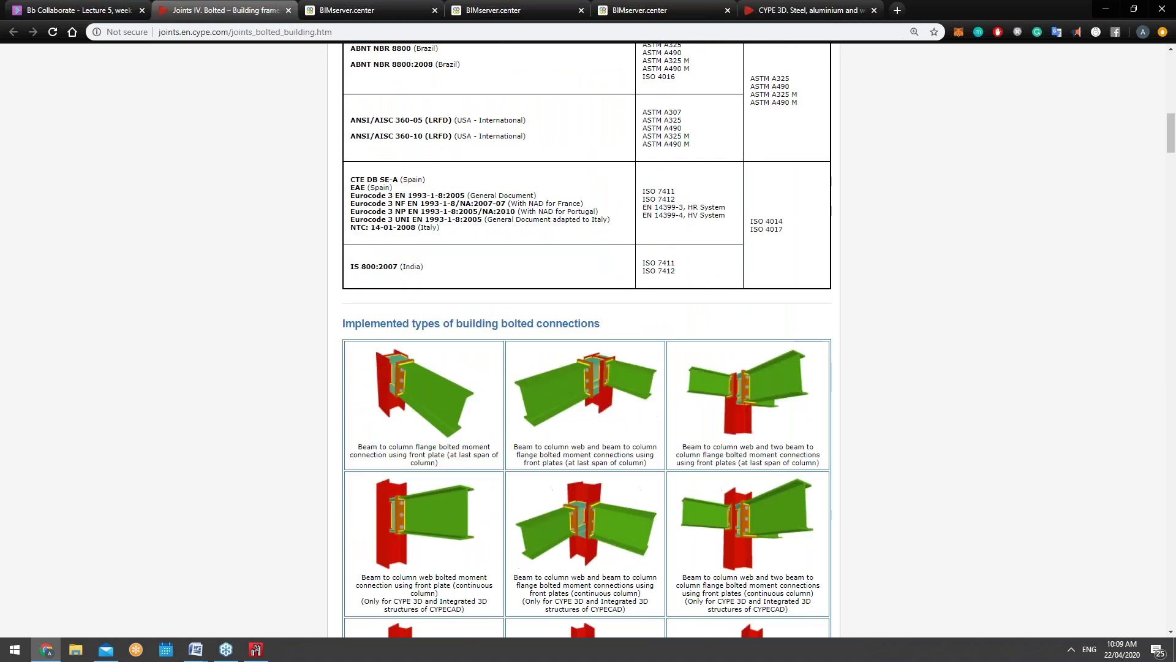
Examine the illustrated table of implemented building bolted connection types, from beam-to-column moment joints to beam-to-beam simple joints
scroll(378, 266, down, 3)
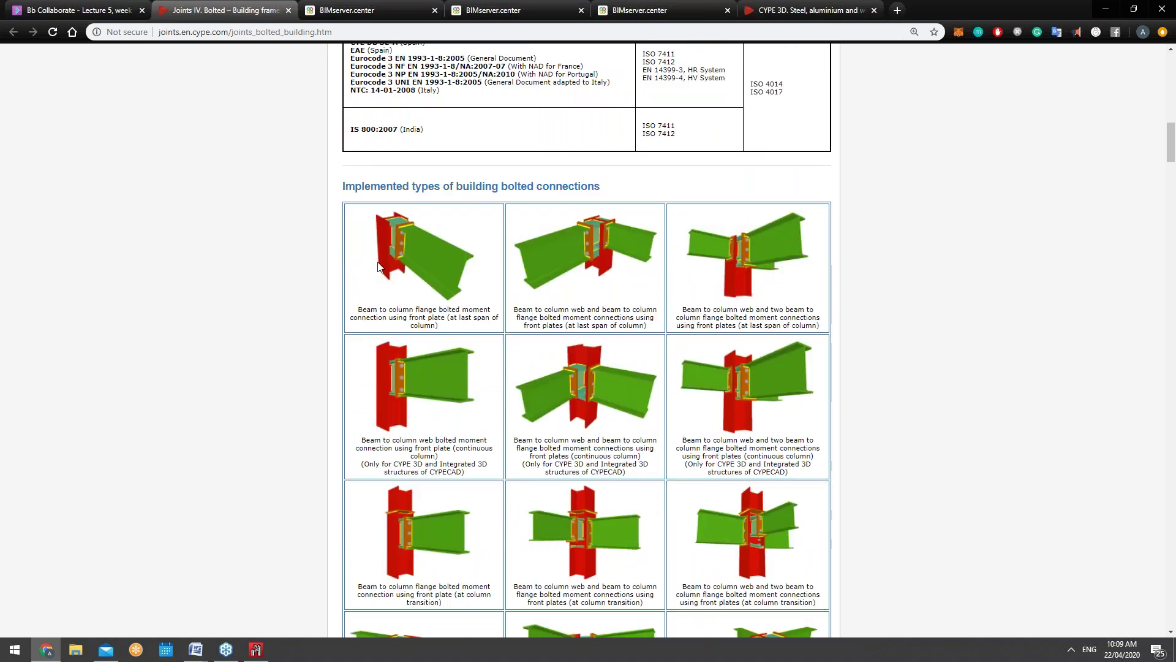
scroll(674, 144, down, 2)
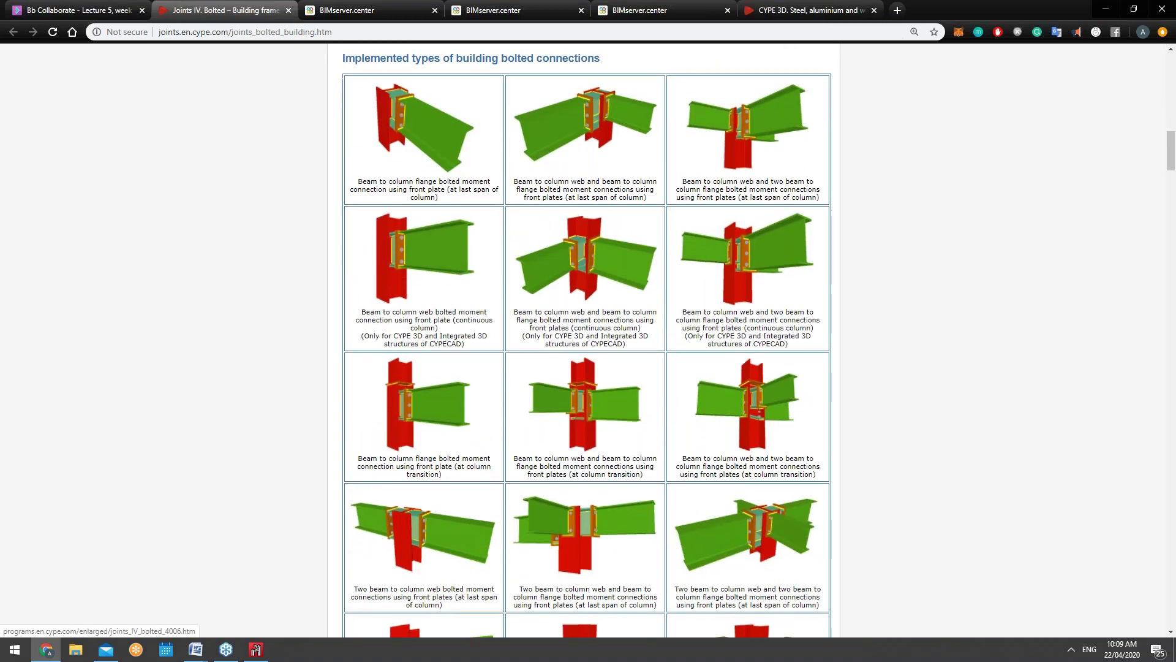
scroll(674, 145, down, 2)
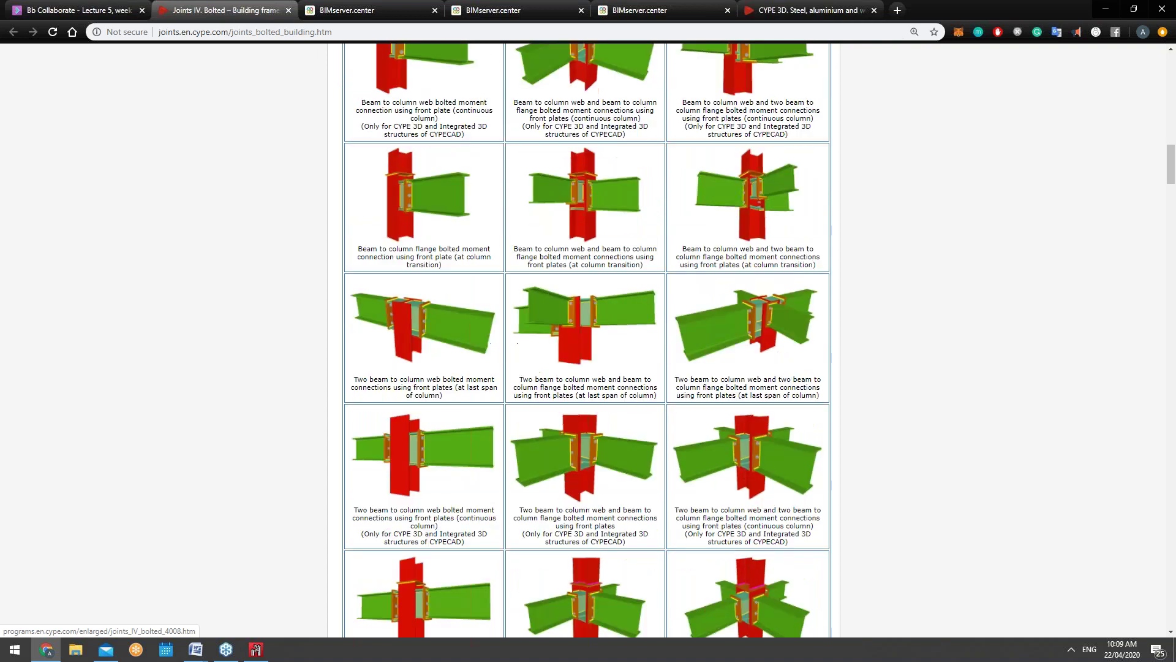
scroll(674, 144, down, 2)
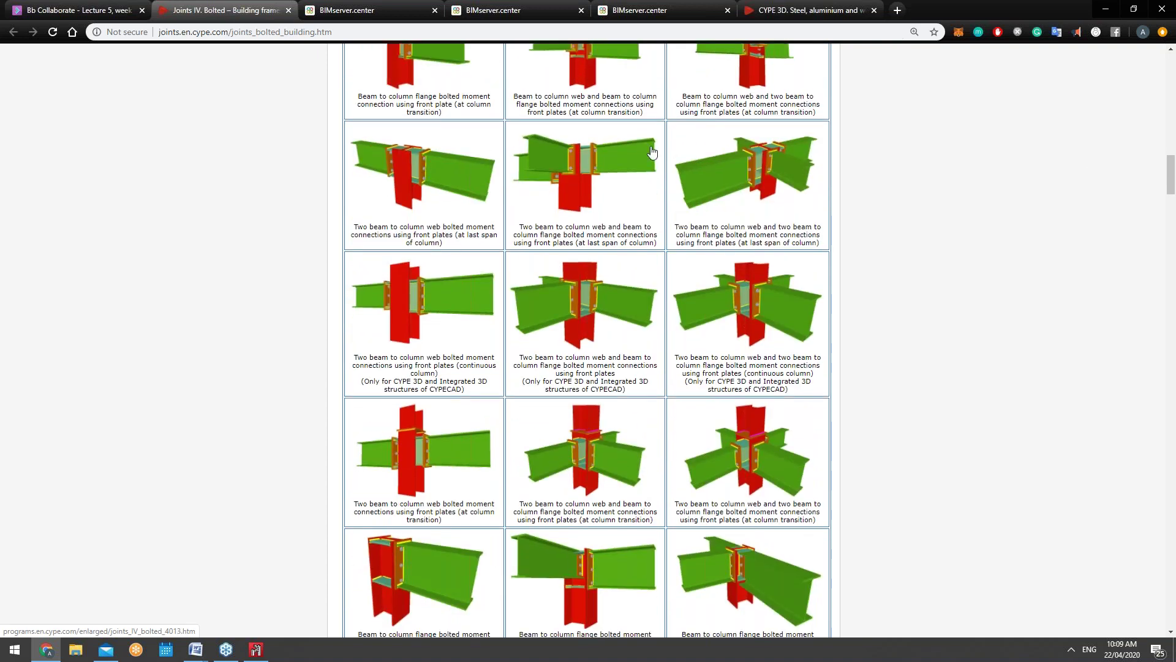
scroll(653, 152, down, 5)
scroll(653, 151, down, 1)
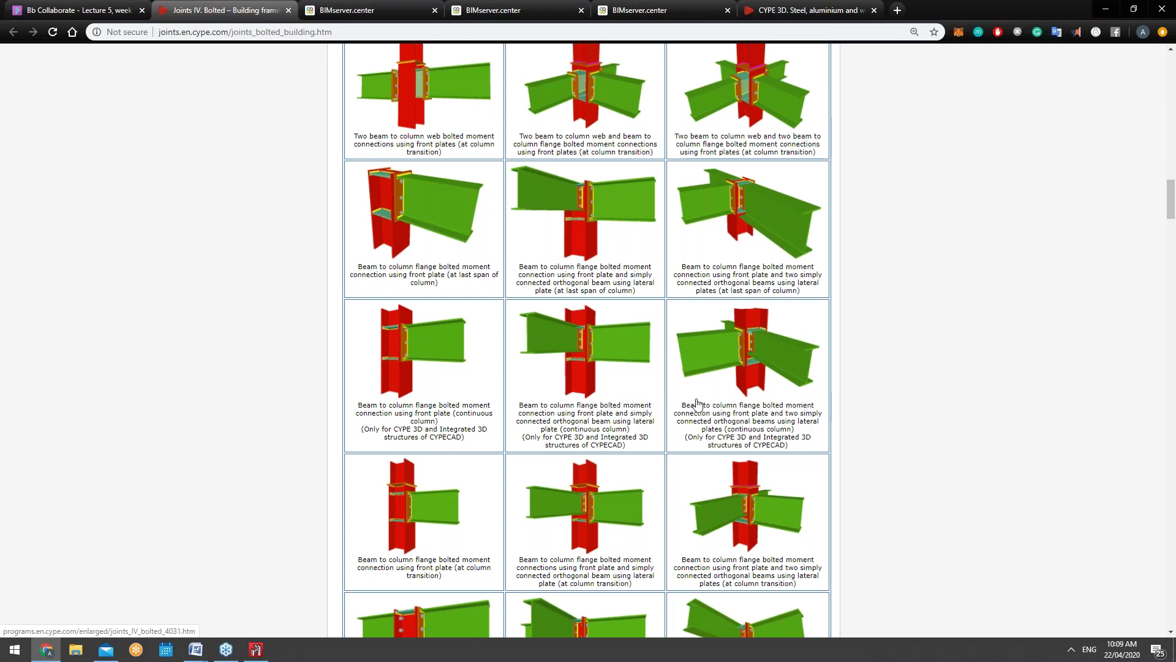
scroll(697, 404, down, 4)
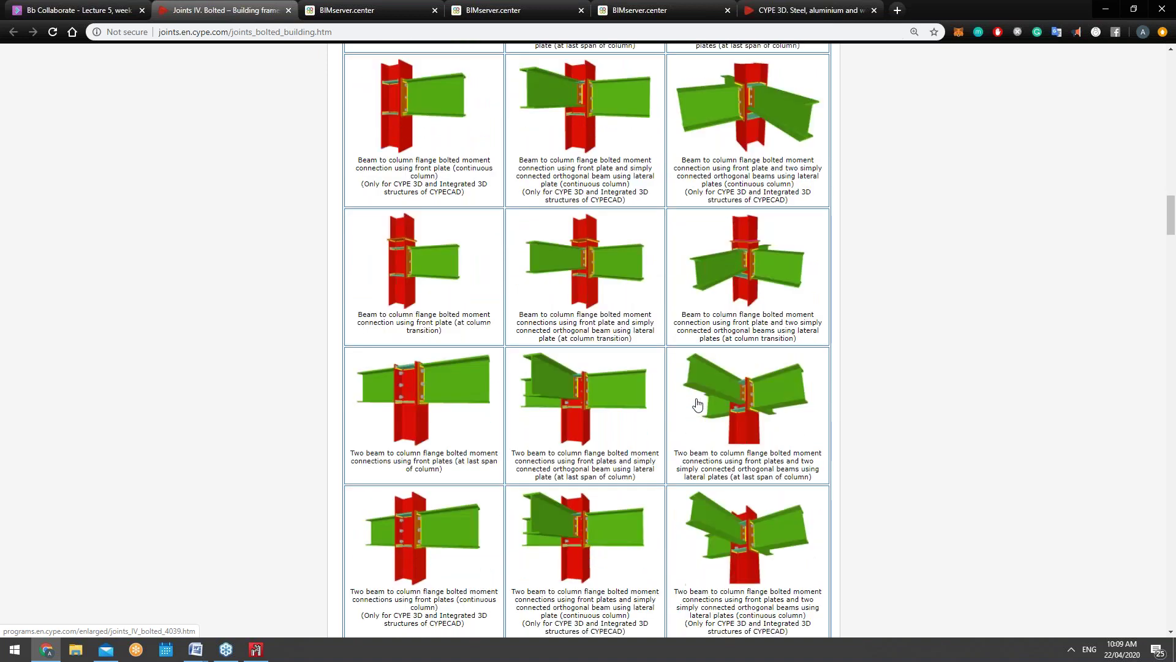
scroll(696, 405, down, 6)
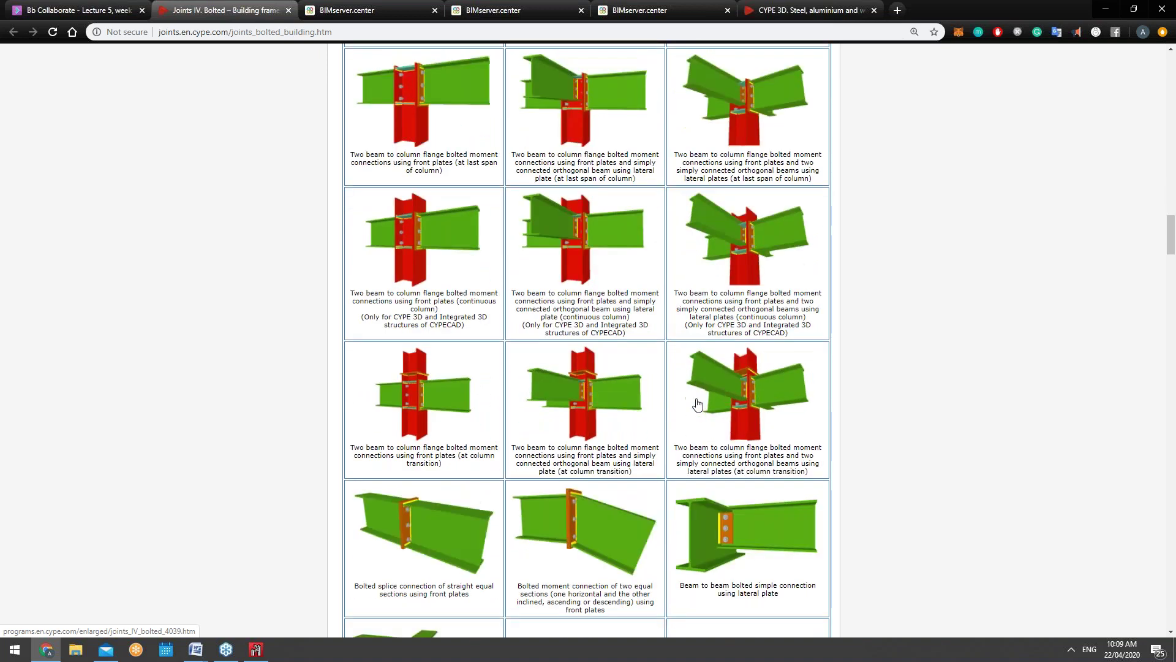
scroll(703, 439, down, 8)
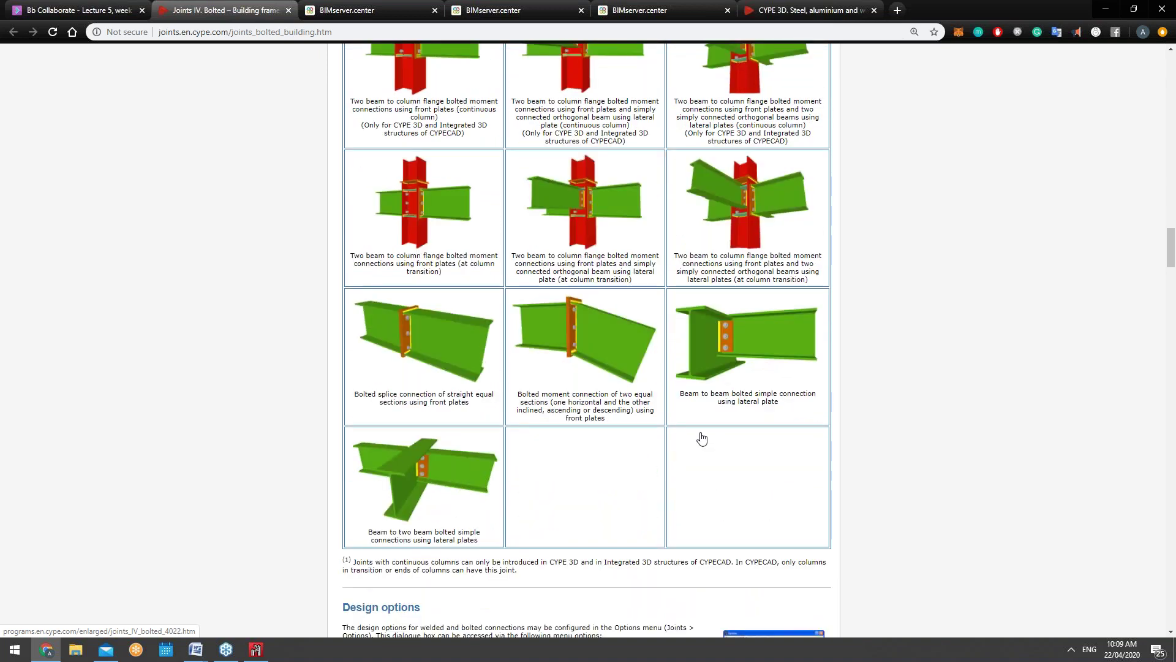
Read the Bolted connection design section, including general properties, non-deformable bar ends and rotational stiffnesses at element ends
scroll(702, 438, down, 14)
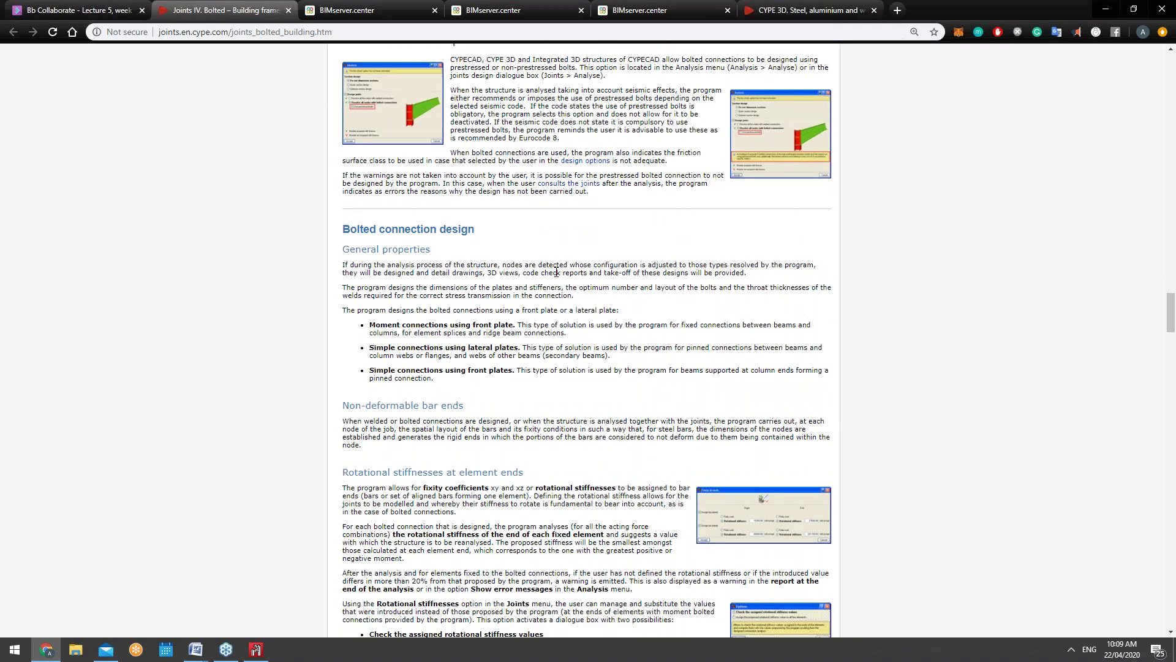
scroll(556, 272, down, 1)
scroll(556, 272, down, 1)
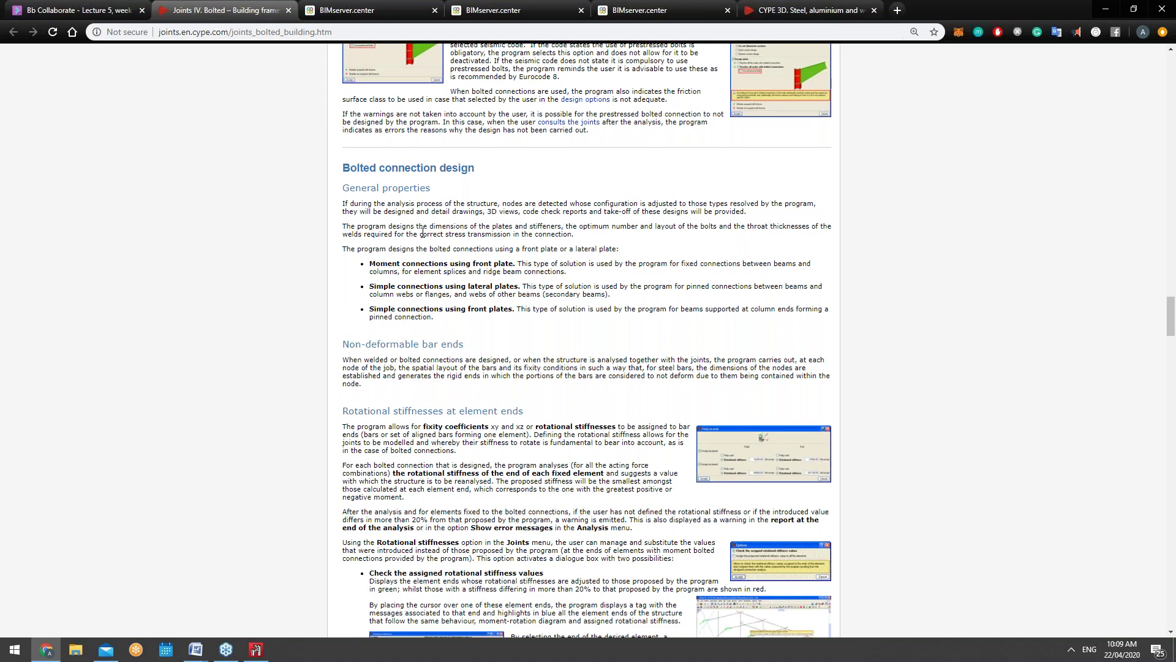
scroll(309, 269, down, 4)
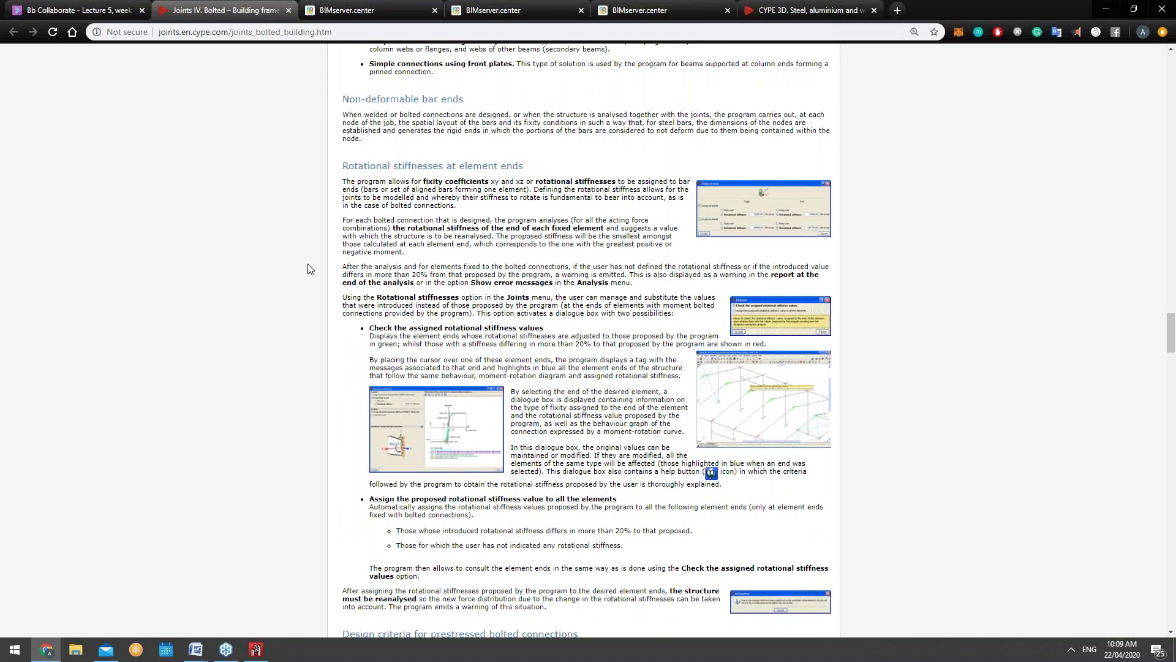
scroll(309, 268, up, 3)
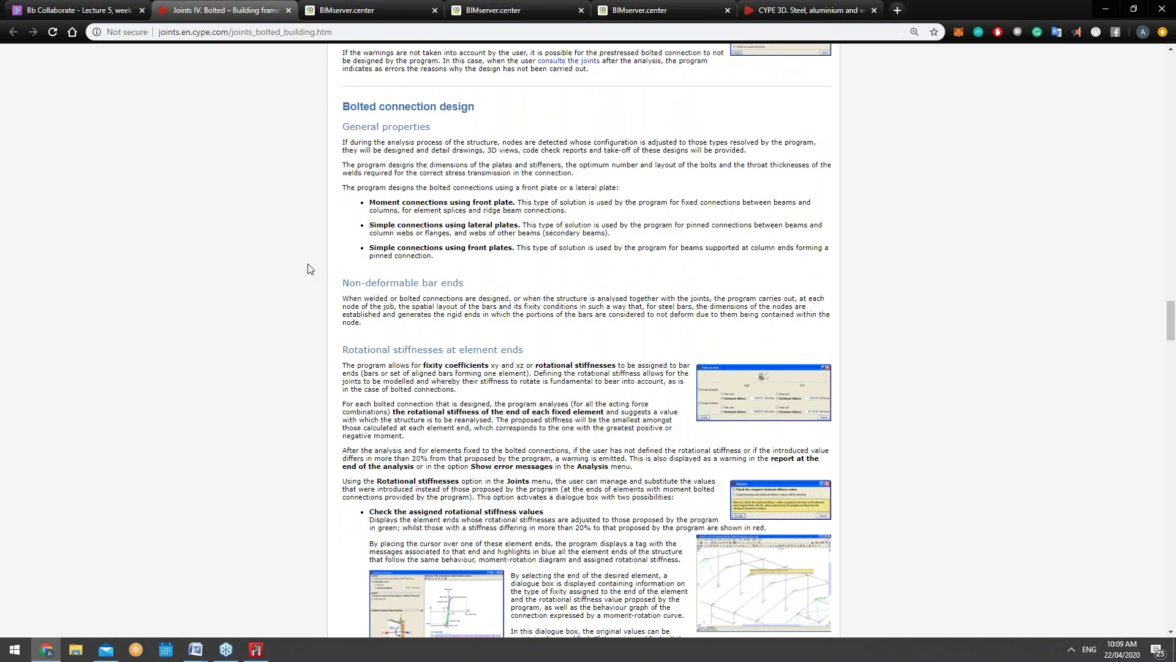
Read the sections on prestressed and non-prestressed bolted connections, assigned rotational stiffness values and design criteria for prestressed bolted connections
scroll(309, 268, up, 4)
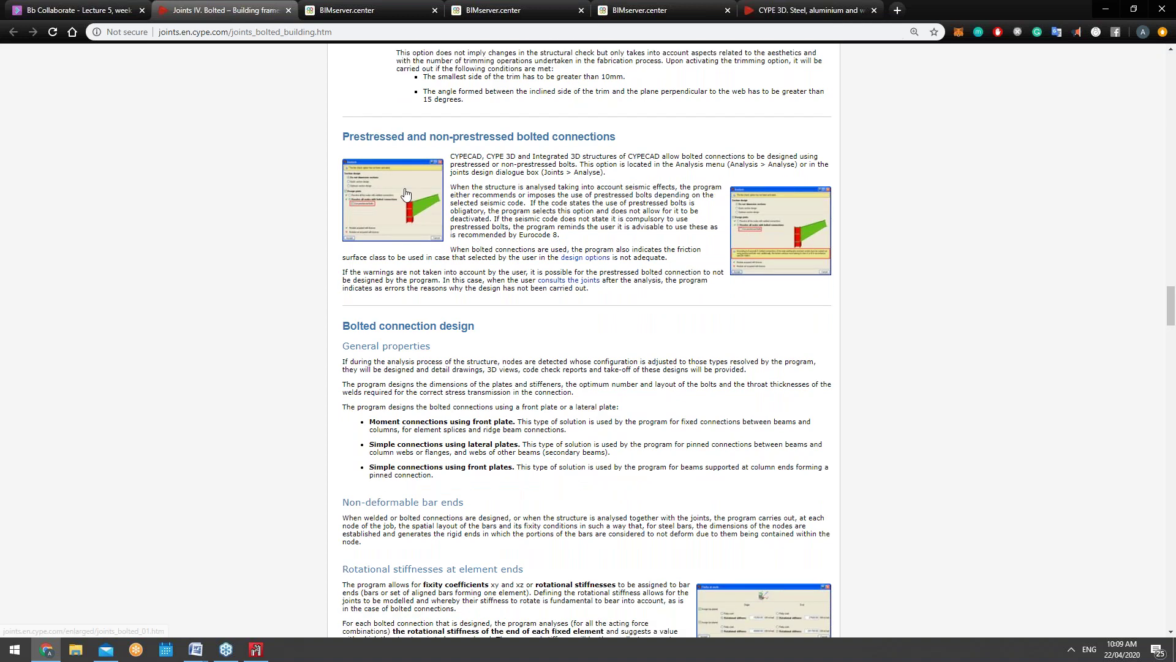
scroll(405, 195, down, 1)
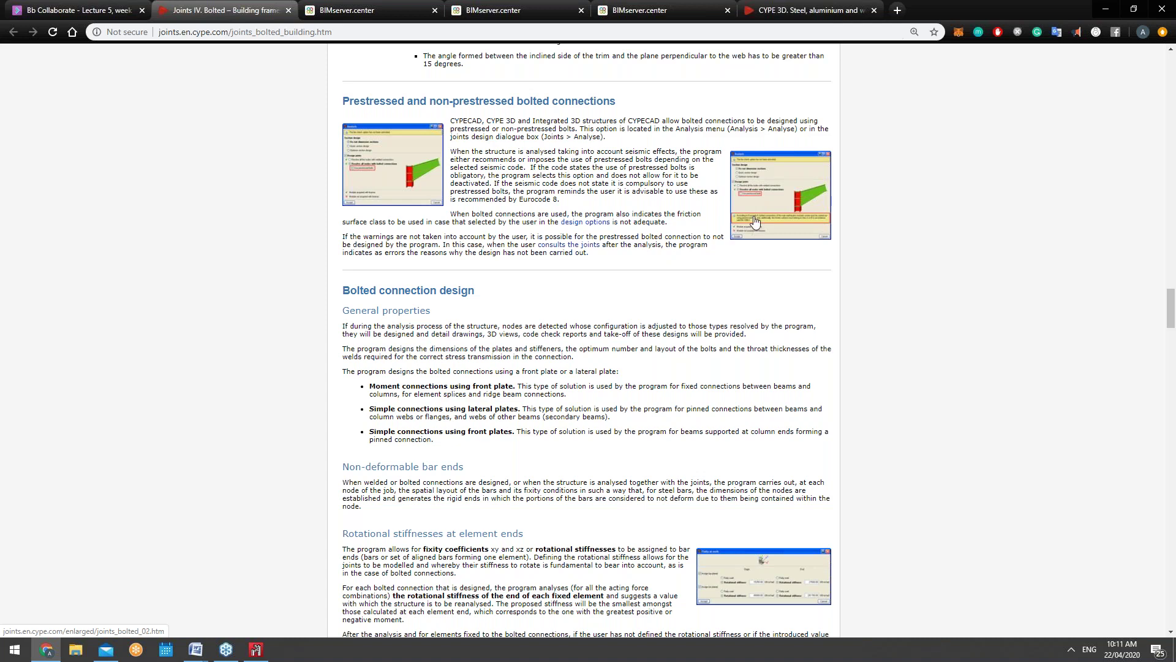
scroll(754, 222, down, 6)
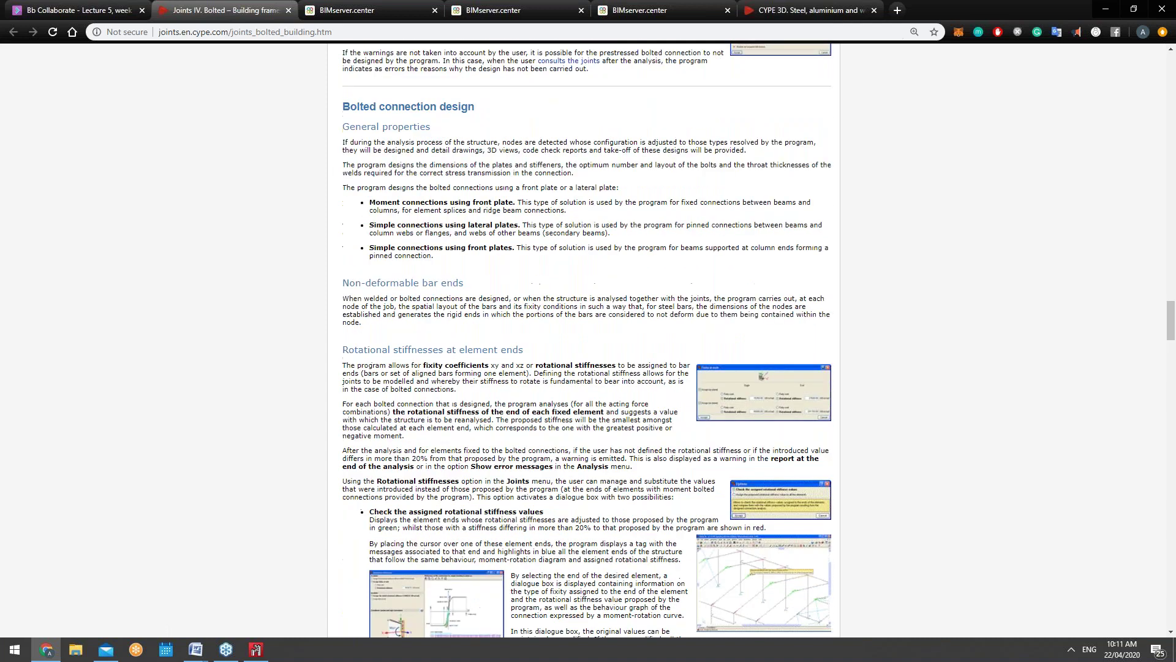
scroll(543, 277, down, 2)
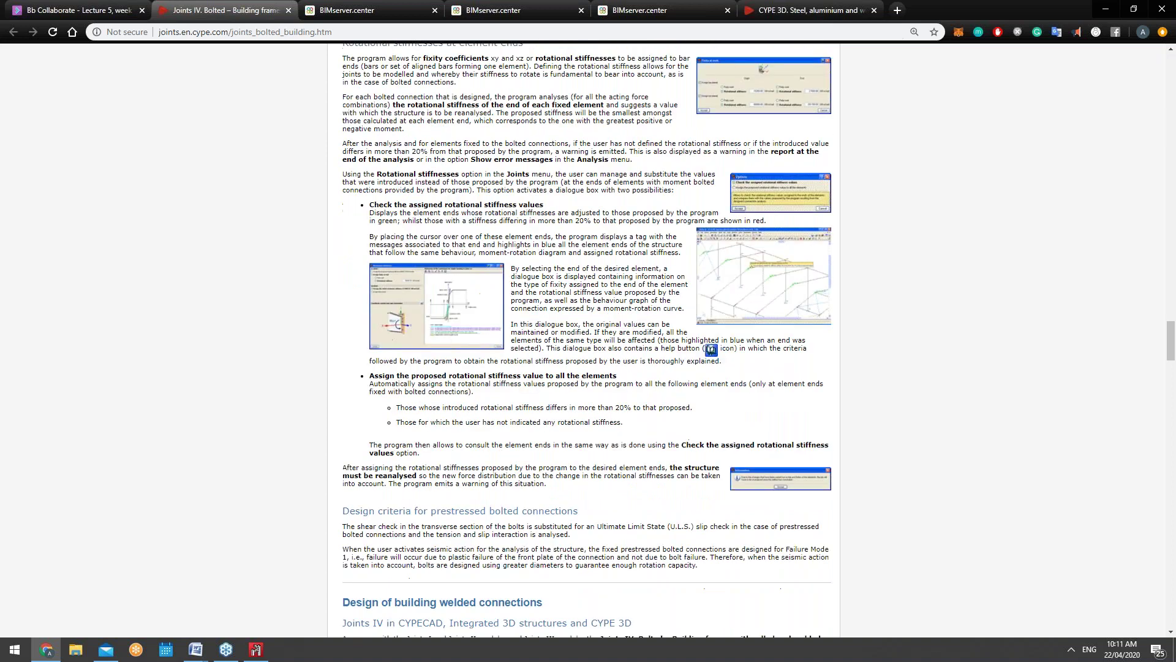
scroll(534, 244, down, 1)
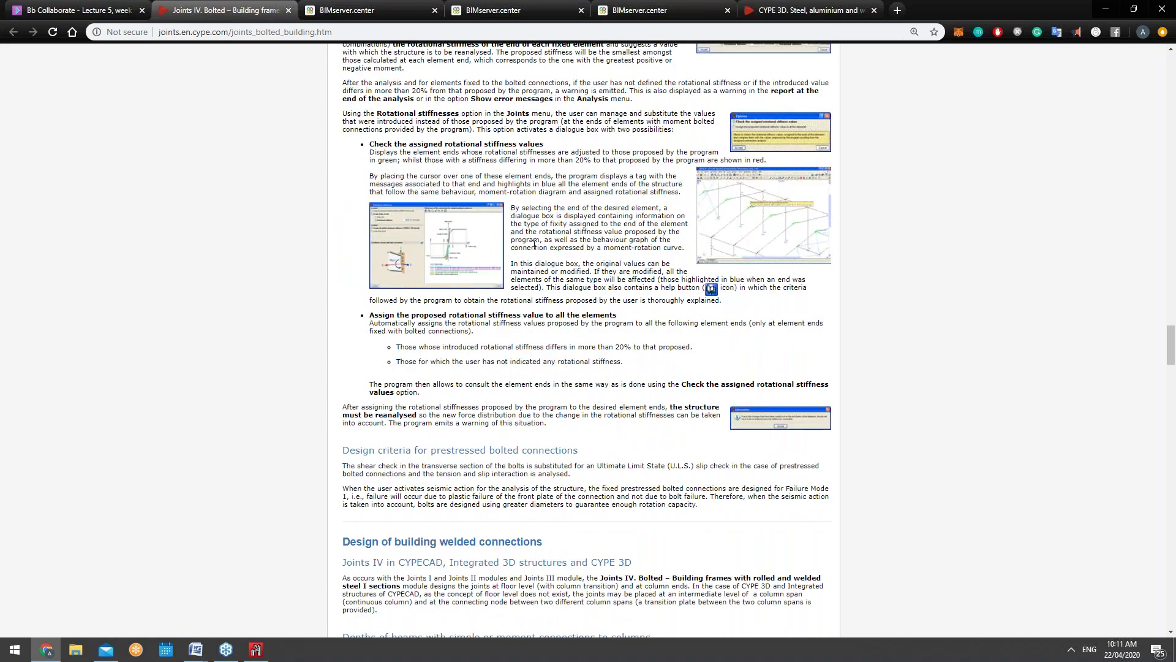
scroll(534, 244, down, 2)
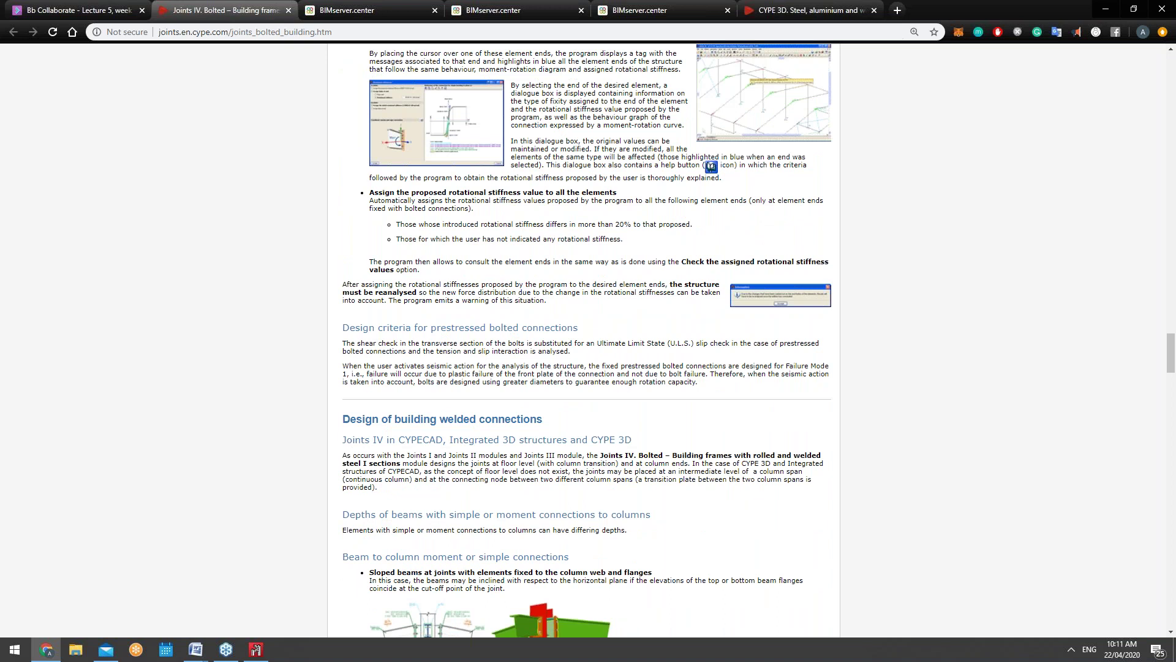
Examine the Design of building welded connections section, covering sloped beams, beam-to-column moment connections and their stiffener illustrations
scroll(585, 340, down, 1)
scroll(498, 354, down, 3)
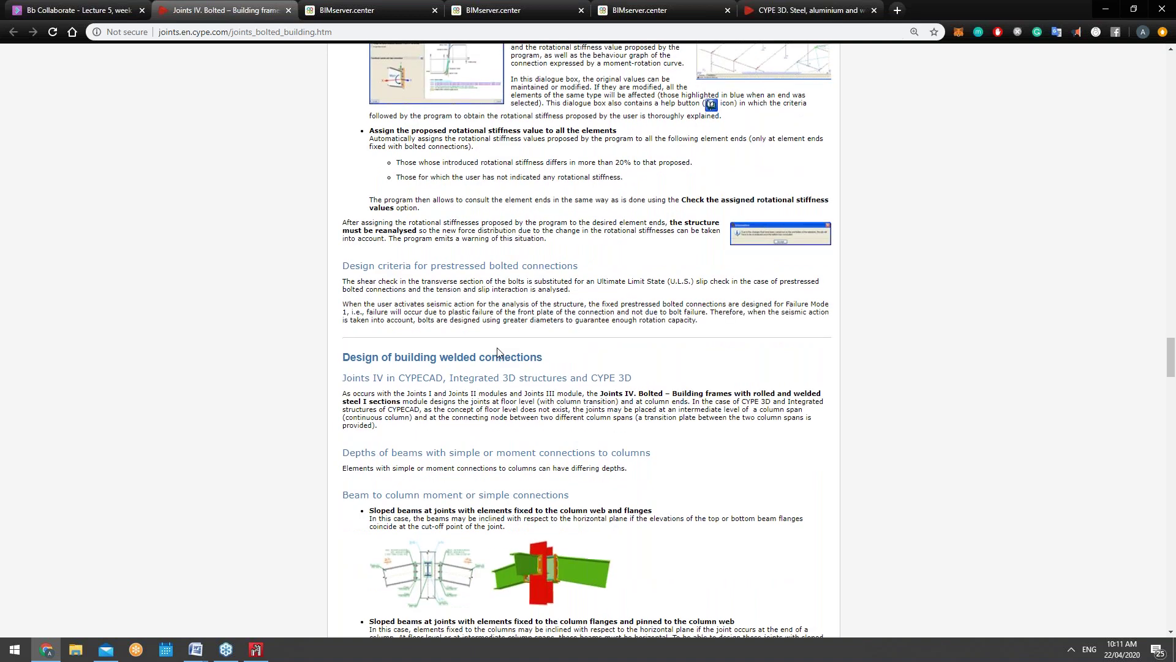
scroll(572, 382, down, 1)
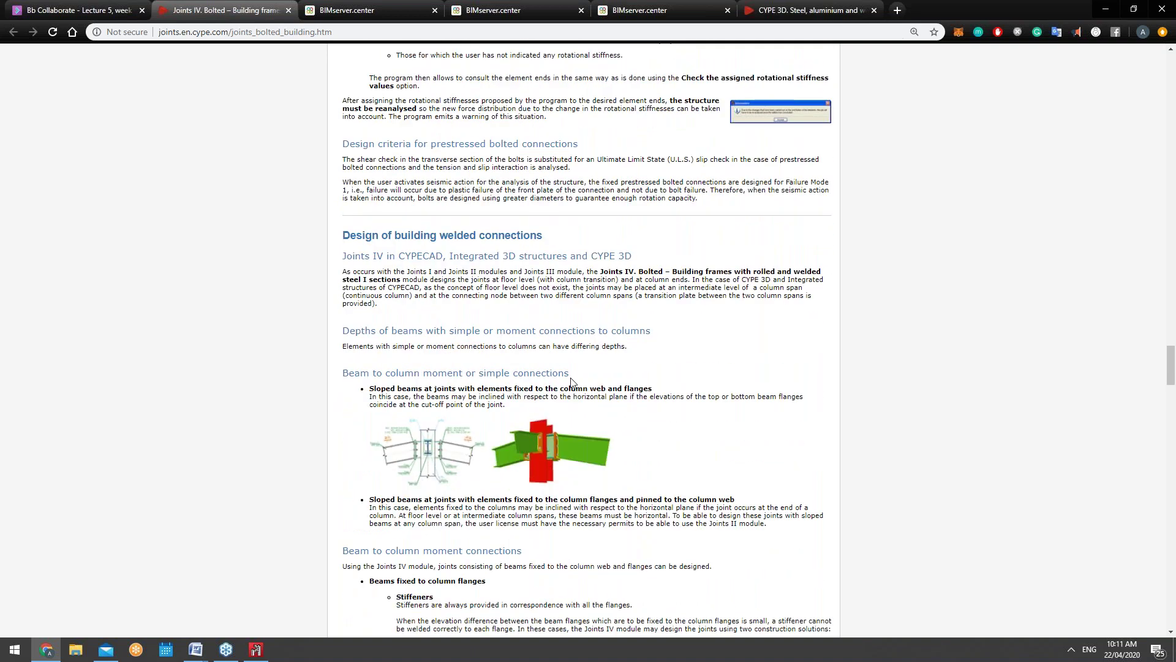
scroll(571, 381, down, 1)
scroll(574, 333, down, 1)
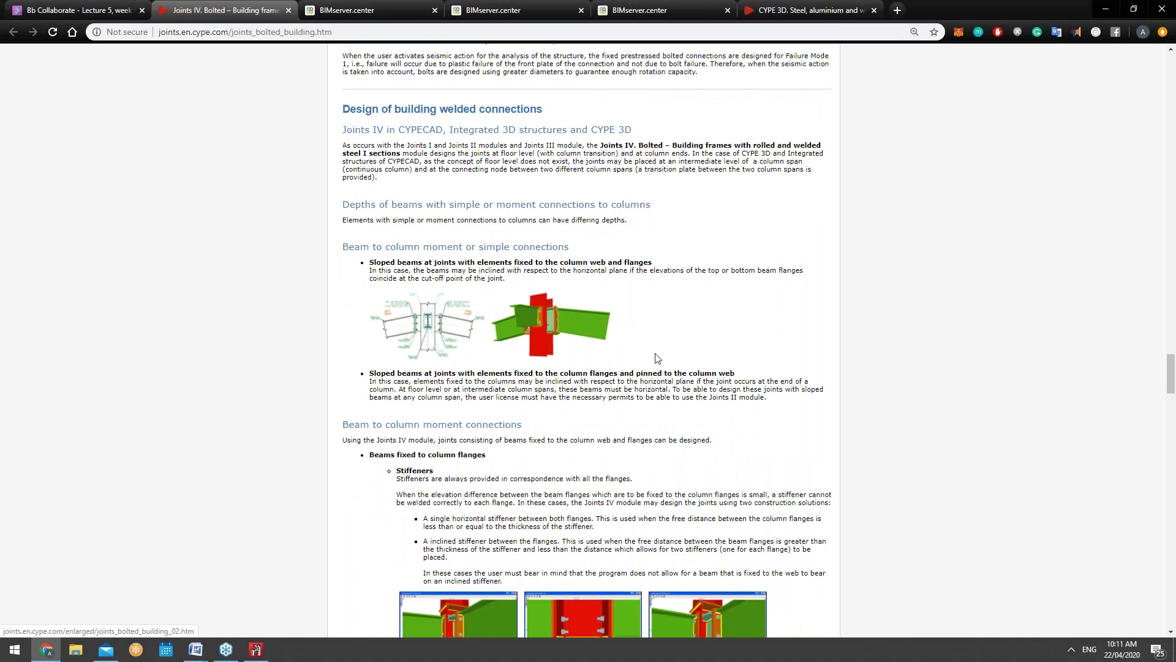
scroll(657, 358, down, 4)
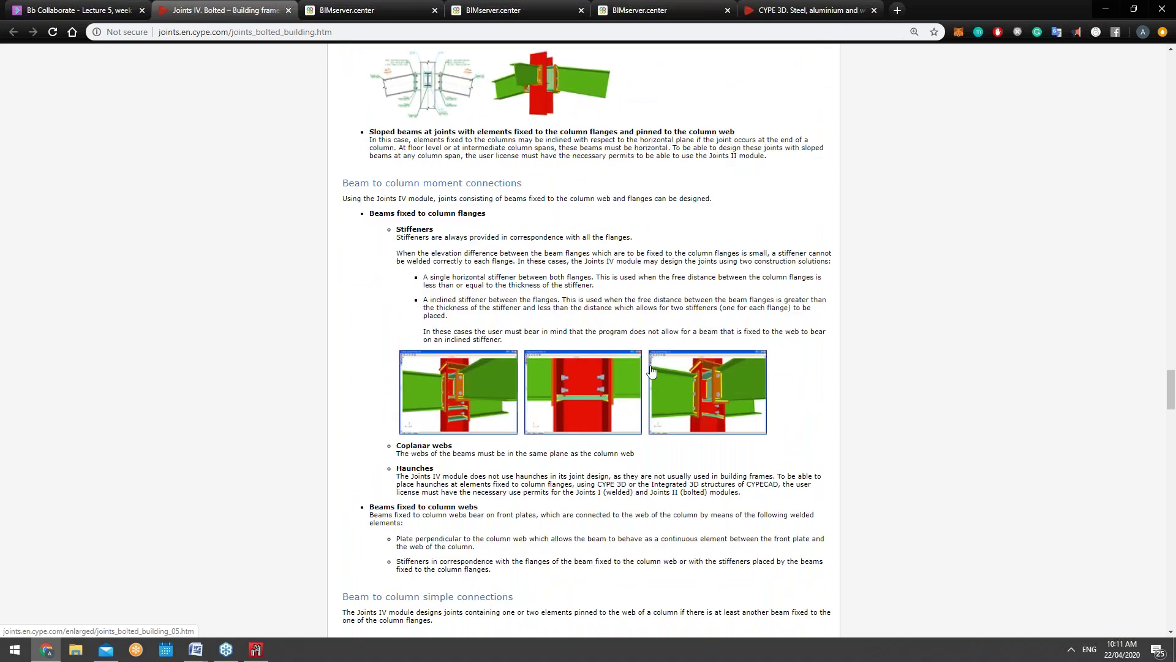
scroll(652, 372, down, 1)
scroll(652, 372, up, 3)
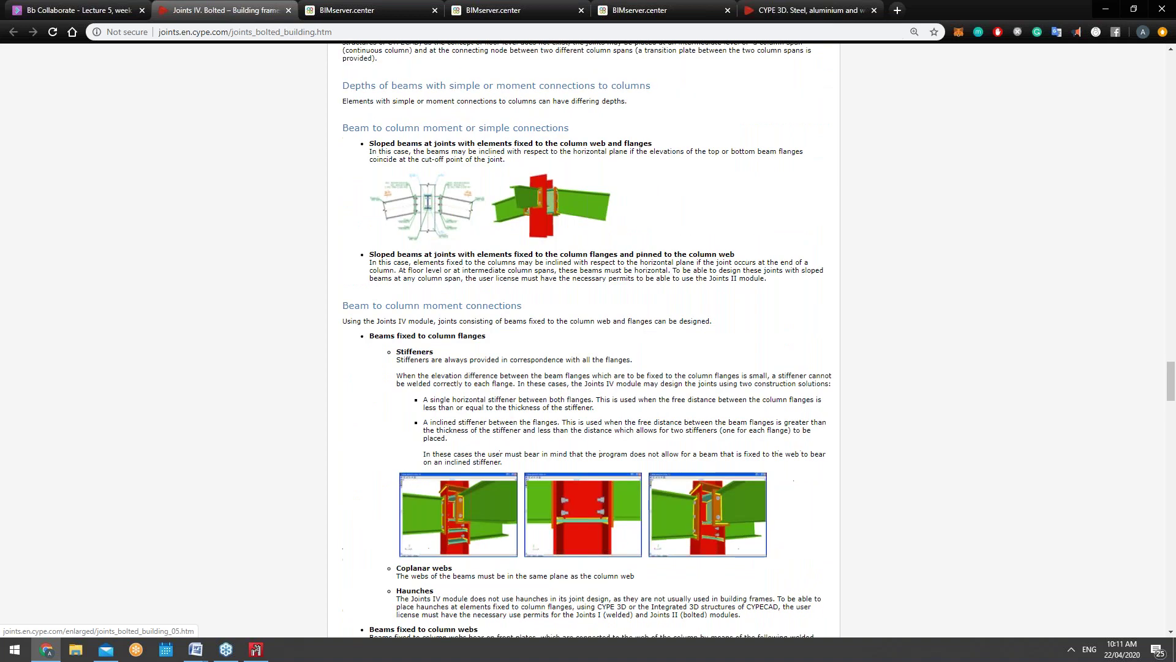
scroll(398, 196, up, 3)
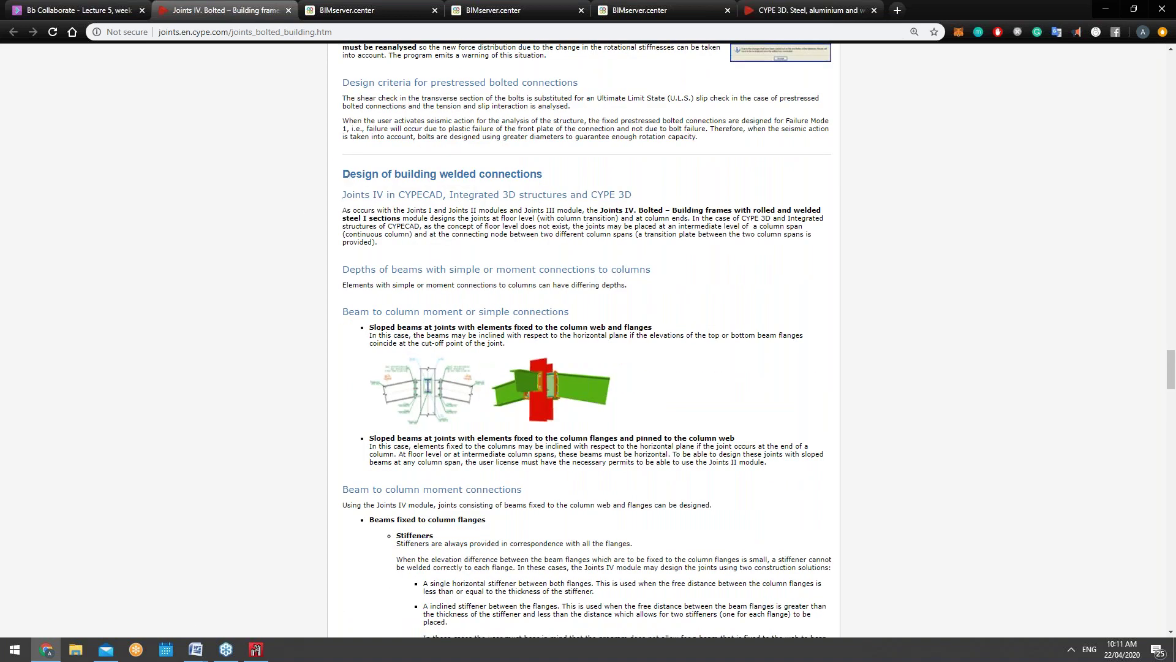
scroll(387, 191, down, 1)
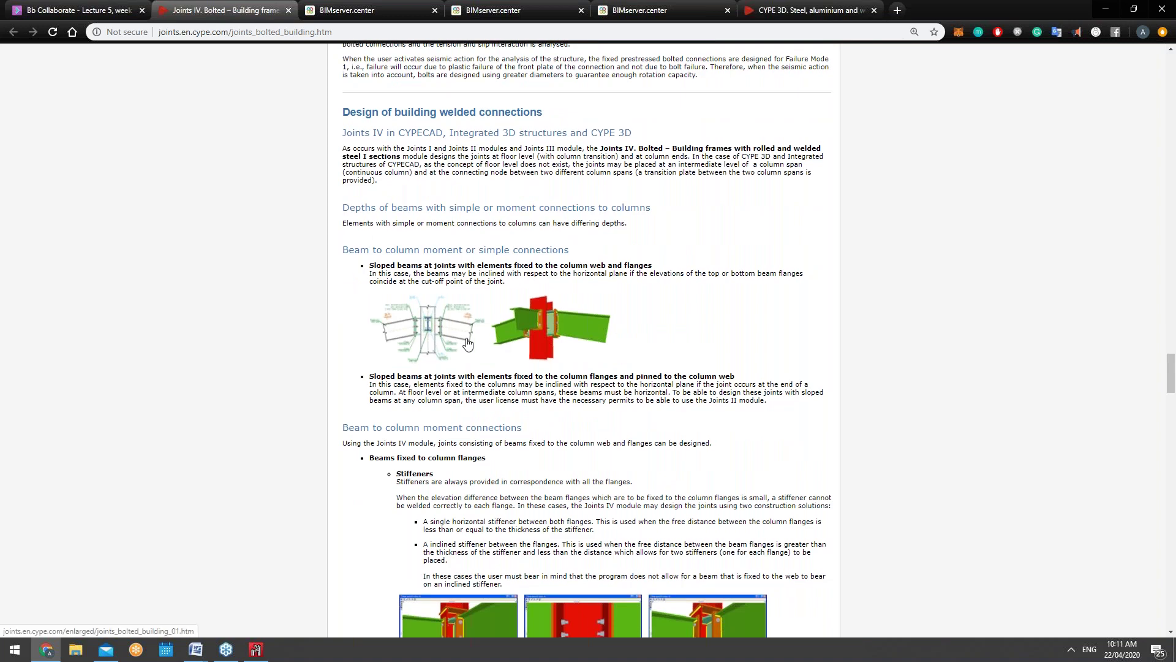
Review the remaining Joints IV sections on joint consultation, baseplates, joints report, bolted joints drawings, and CYPECAD and CYPE 3D modules
scroll(467, 343, down, 10)
scroll(467, 343, down, 11)
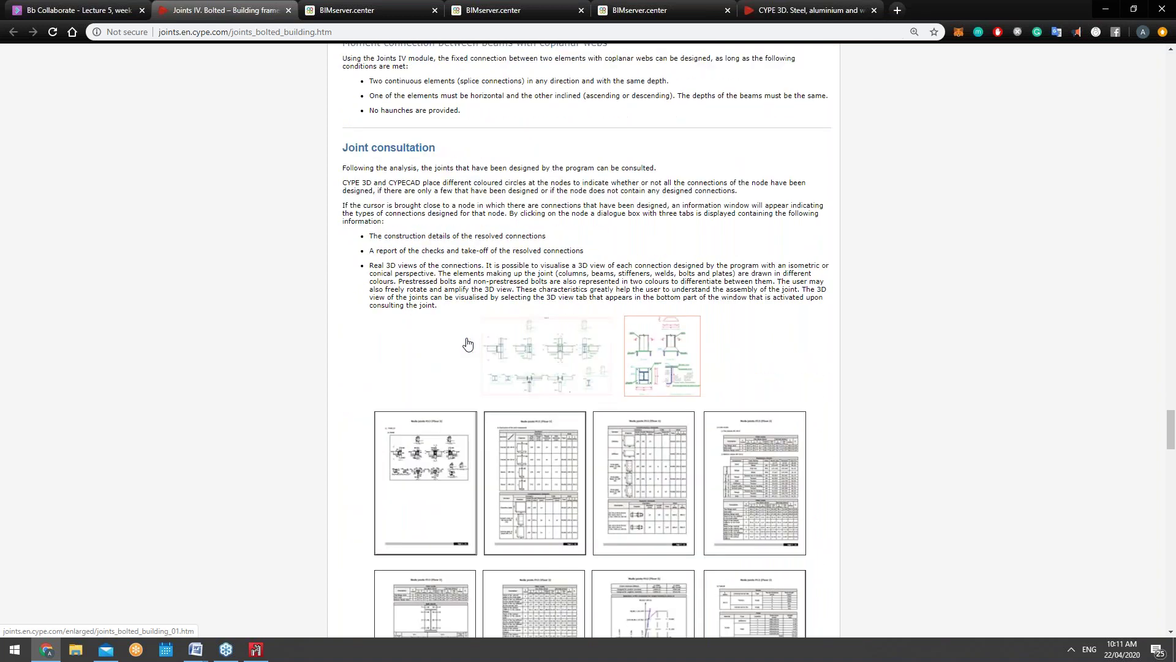
scroll(477, 357, down, 5)
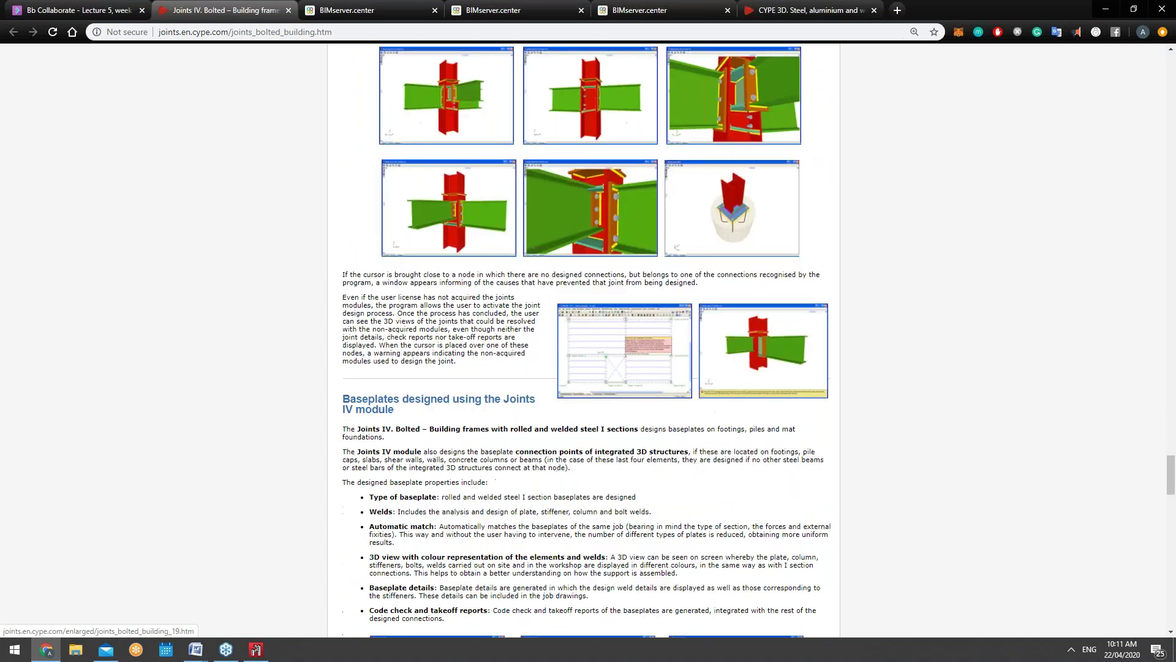
scroll(428, 357, down, 9)
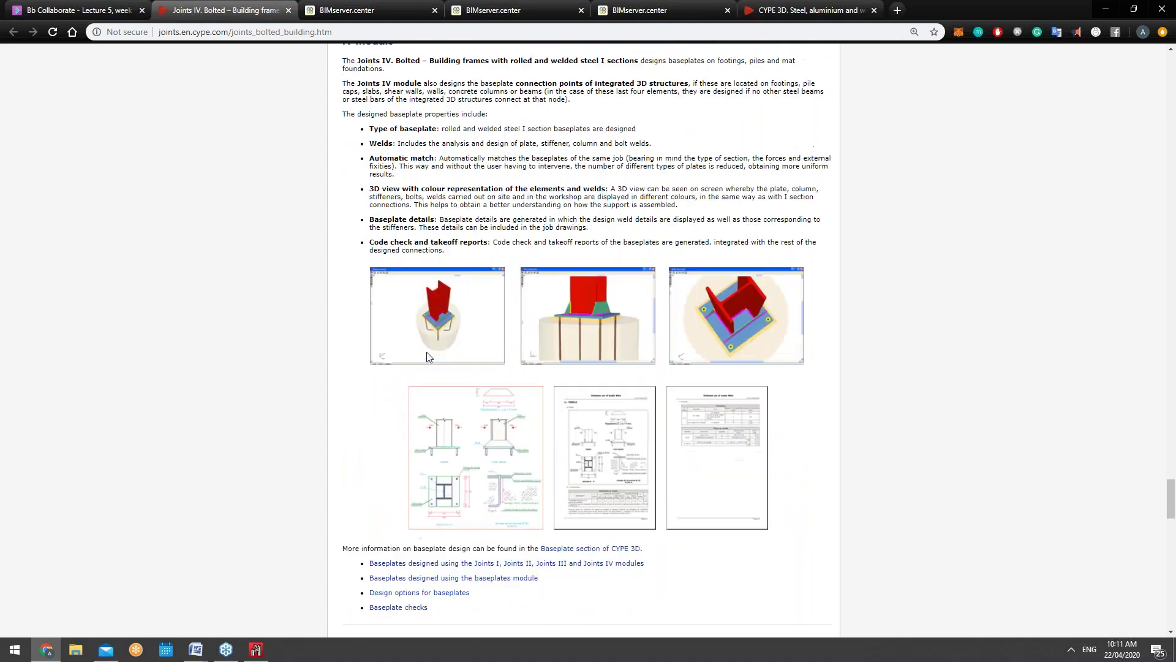
scroll(428, 356, down, 9)
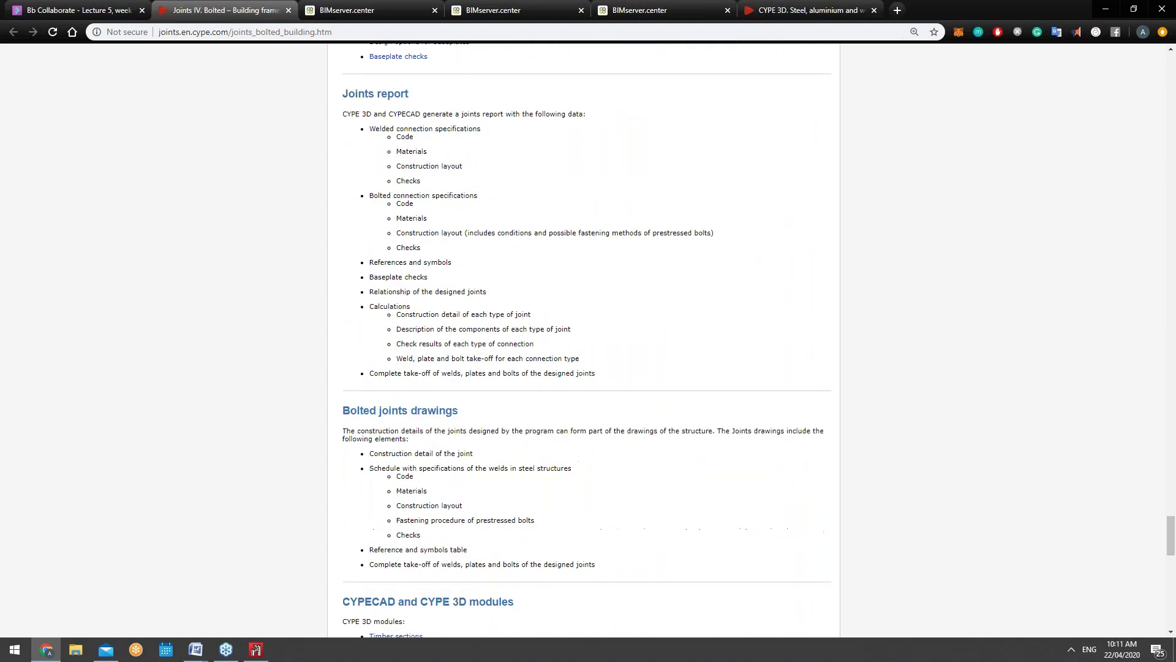
scroll(399, 343, down, 1)
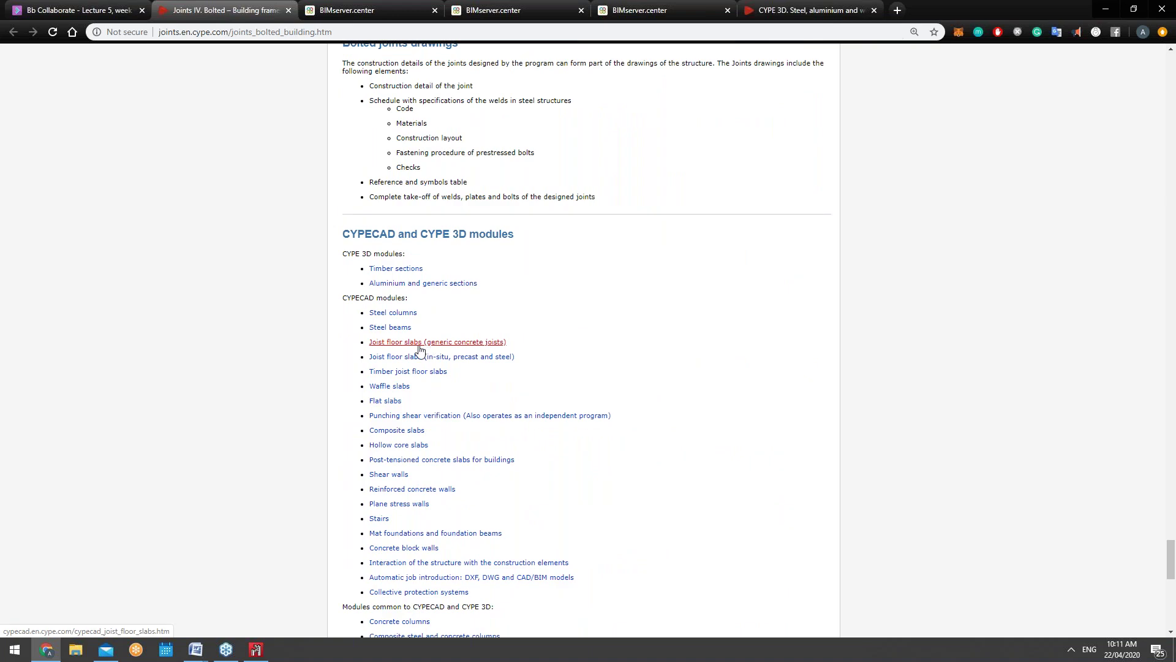
scroll(420, 350, down, 10)
scroll(417, 348, up, 6)
scroll(380, 350, down, 6)
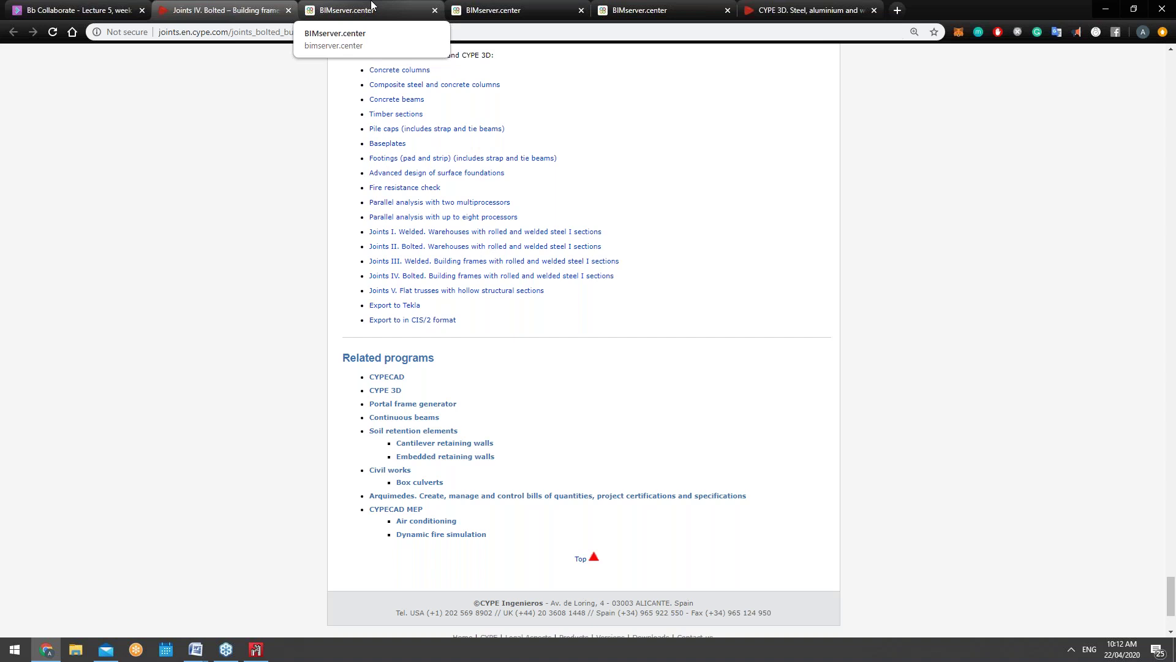
scroll(429, 96, up, 3)
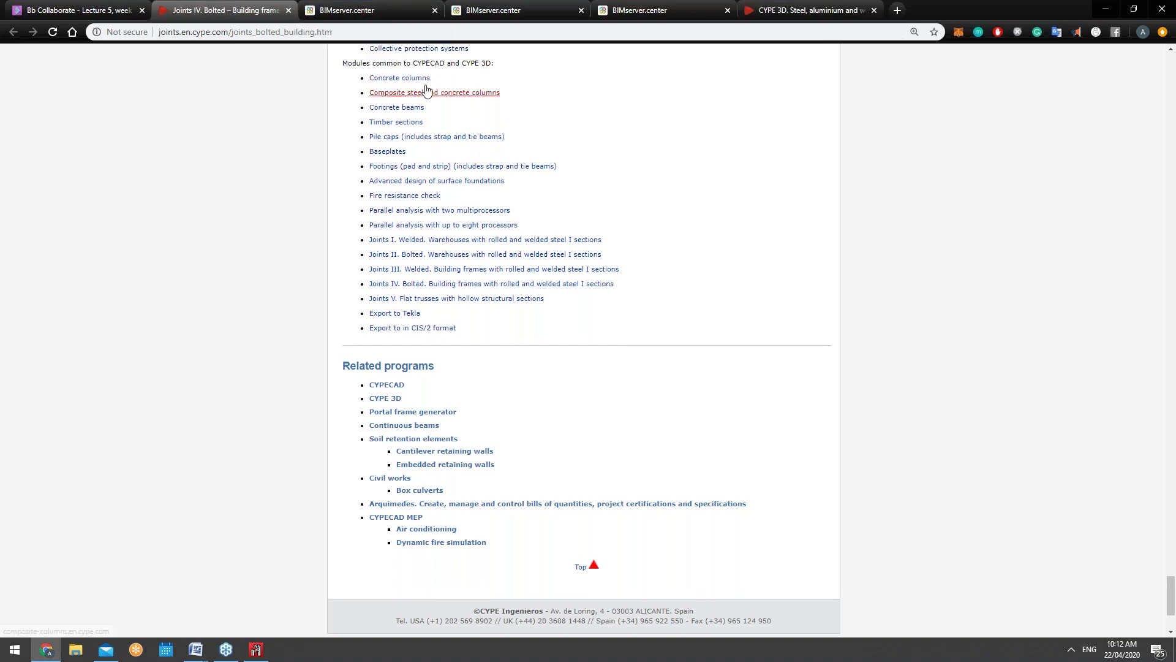
Switch to the BIMserver.center projects page and look through the active project models
click(346, 10)
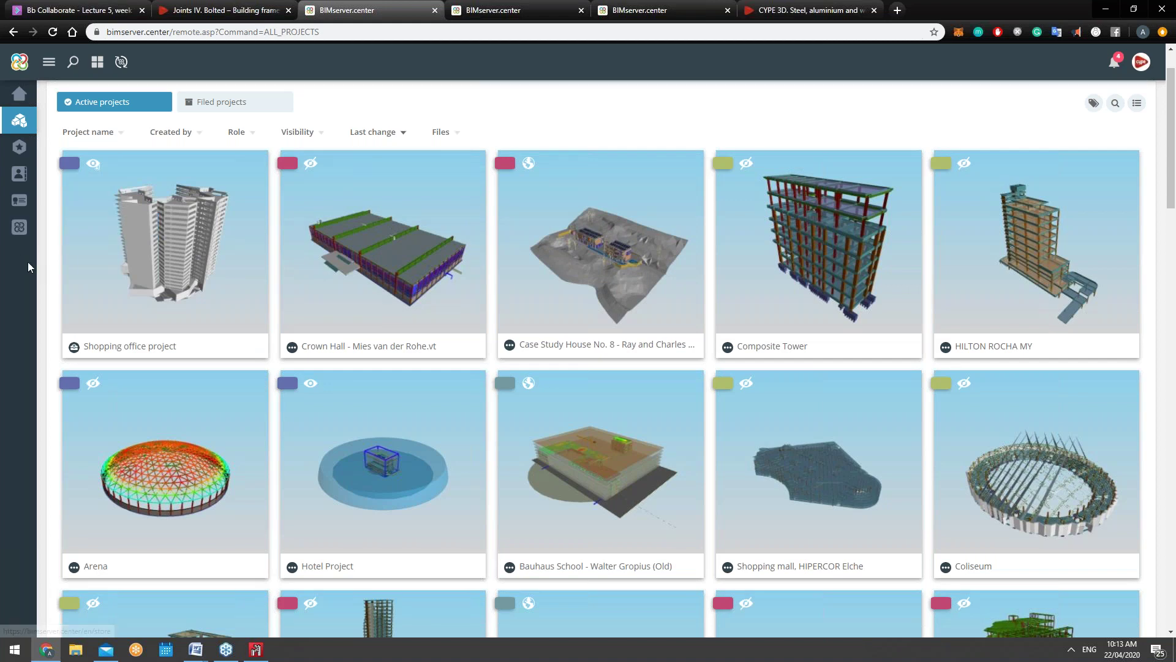
scroll(27, 262, down, 1)
scroll(28, 262, down, 5)
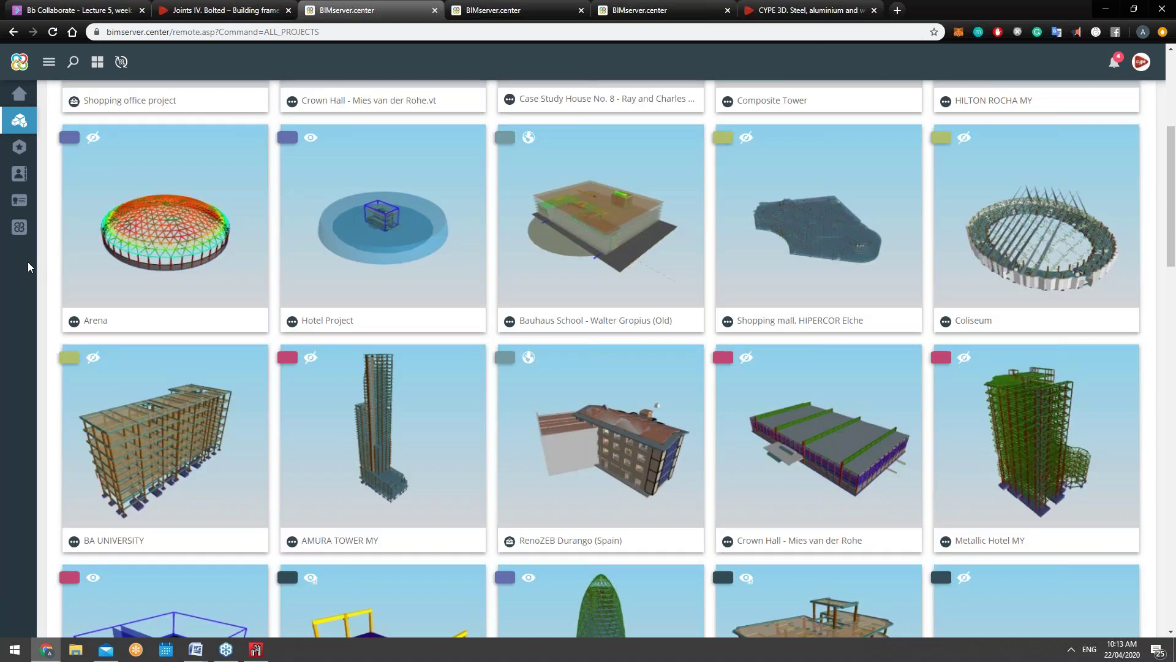
scroll(27, 262, down, 5)
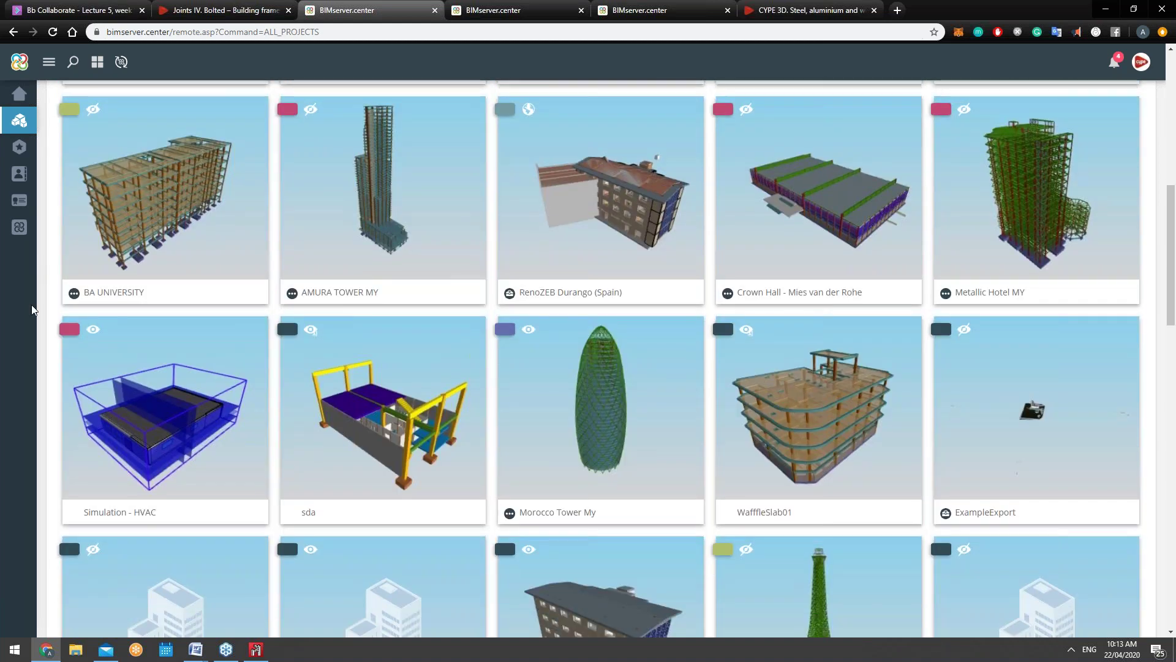
scroll(32, 310, down, 5)
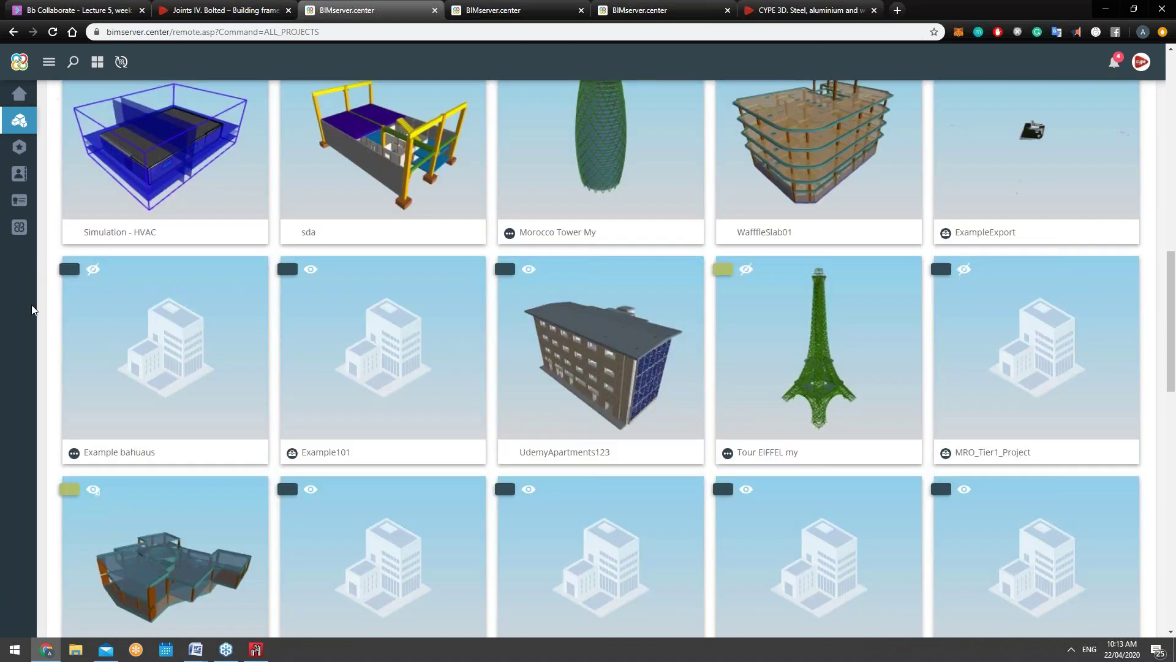
scroll(32, 305, down, 5)
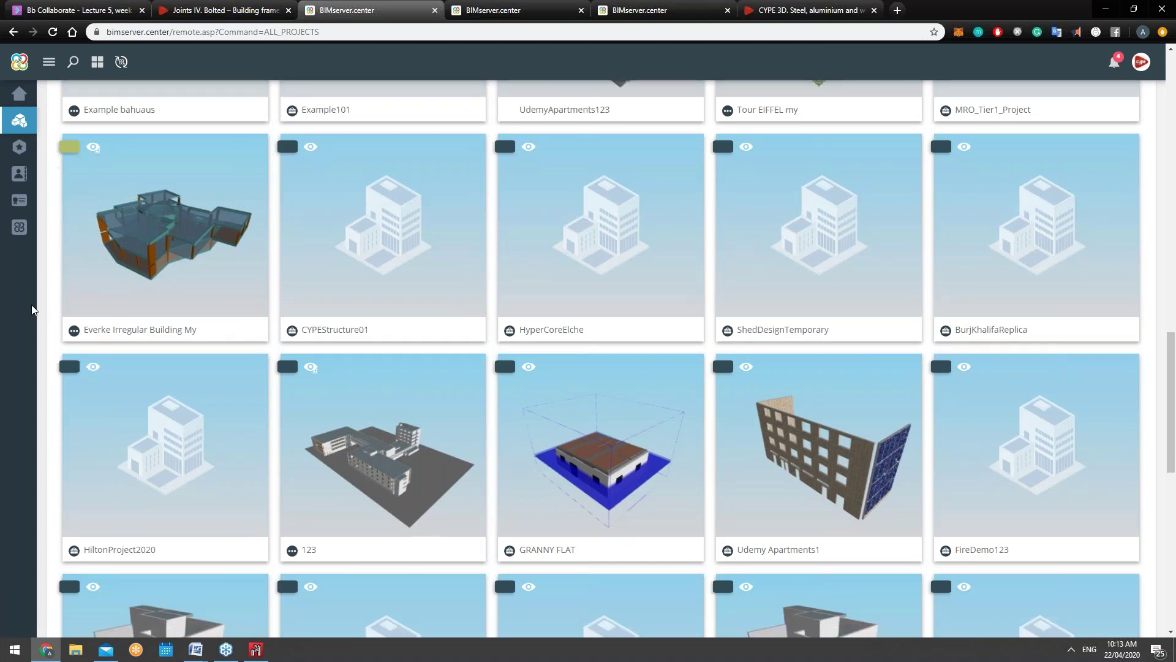
scroll(32, 304, up, 20)
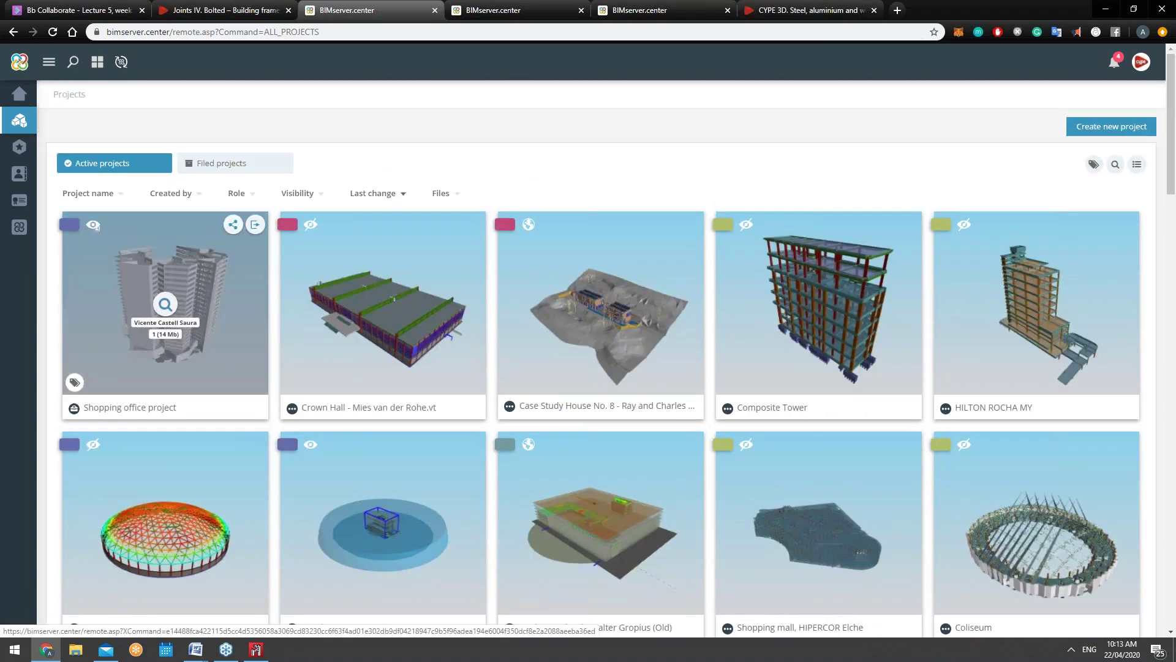
Switch to CYPE 3D and create an empty project named Welded&BoltedWebinar, with the author's name as its description
click(256, 653)
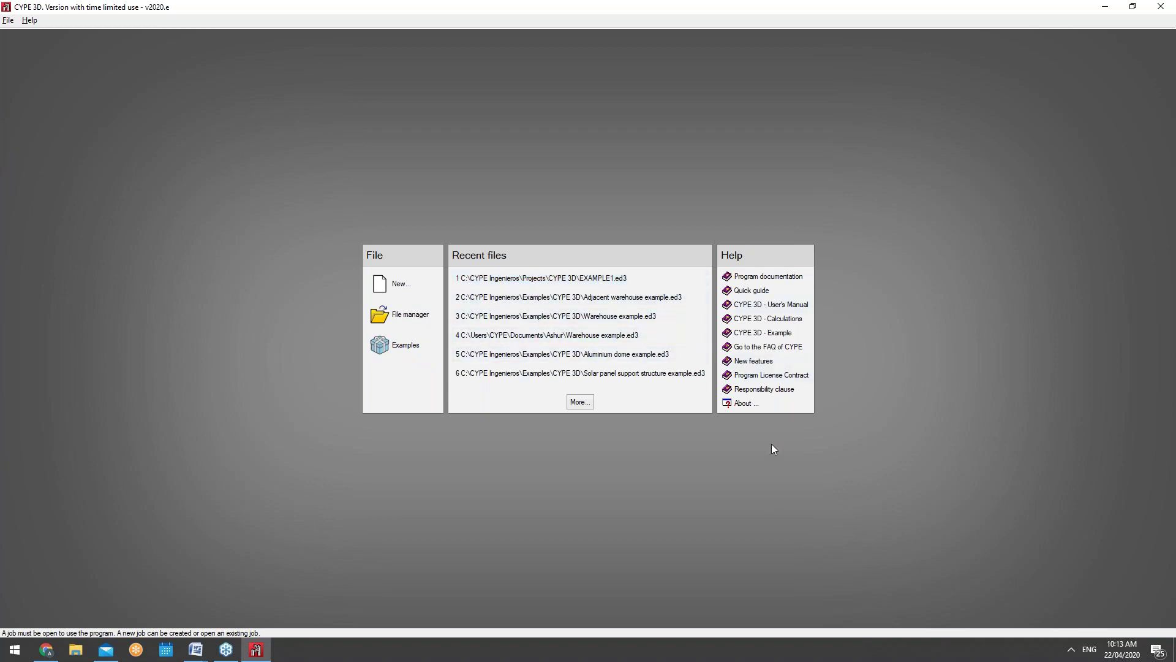
click(401, 291)
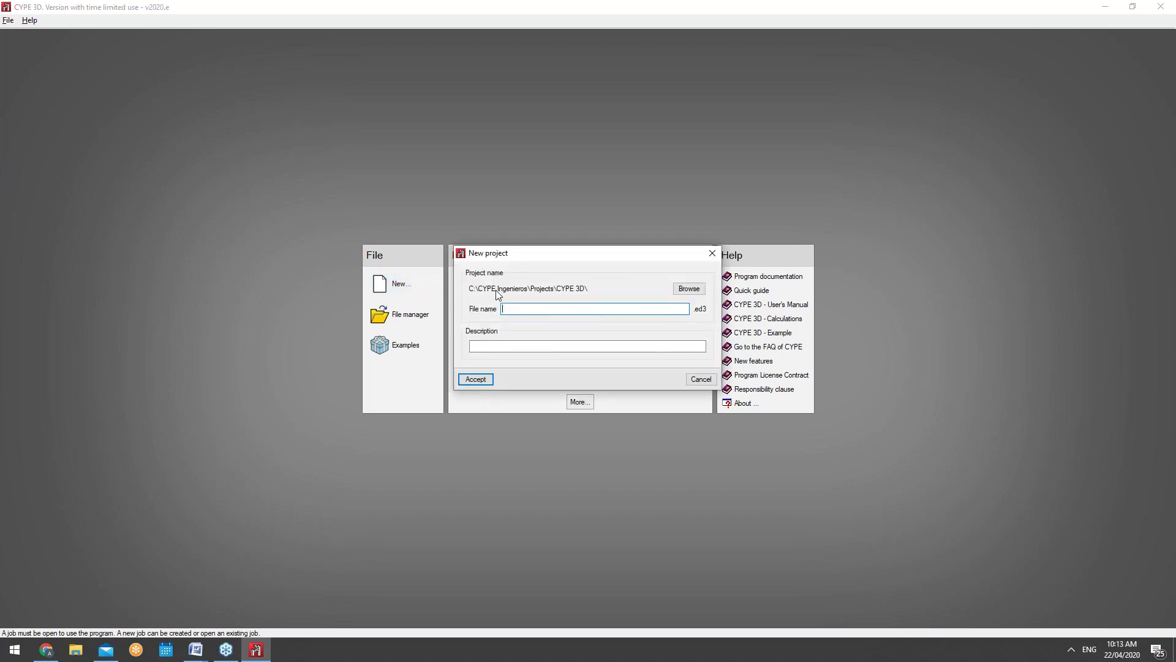
text(Welded&BoltedWebinar)
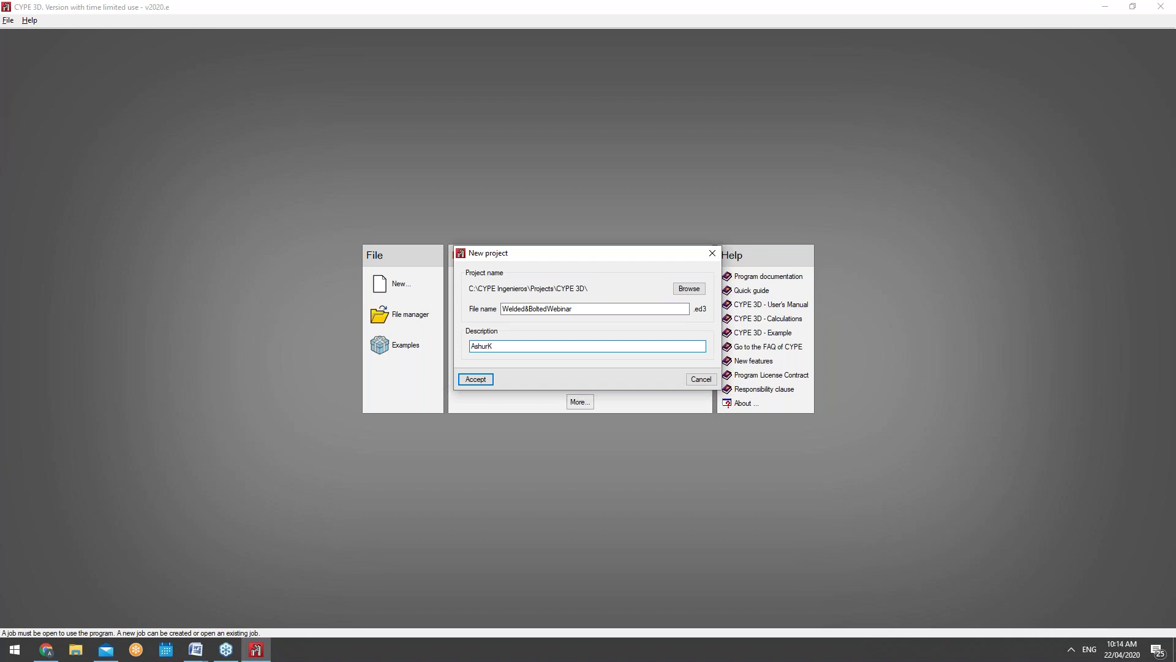
key(Return)
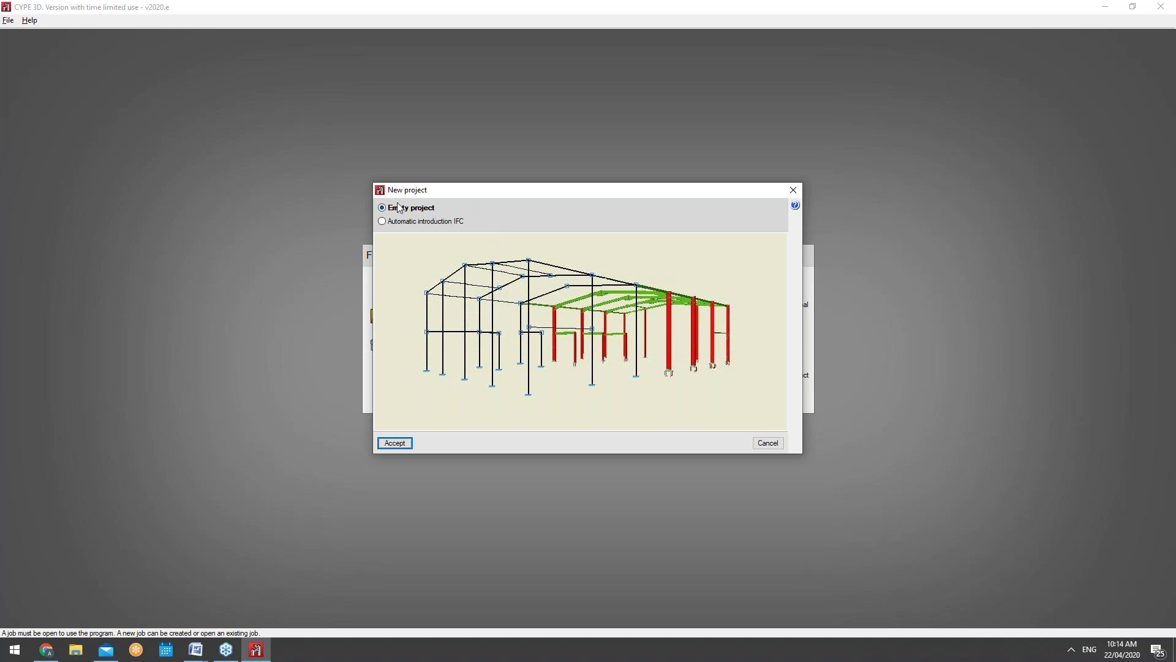
click(410, 446)
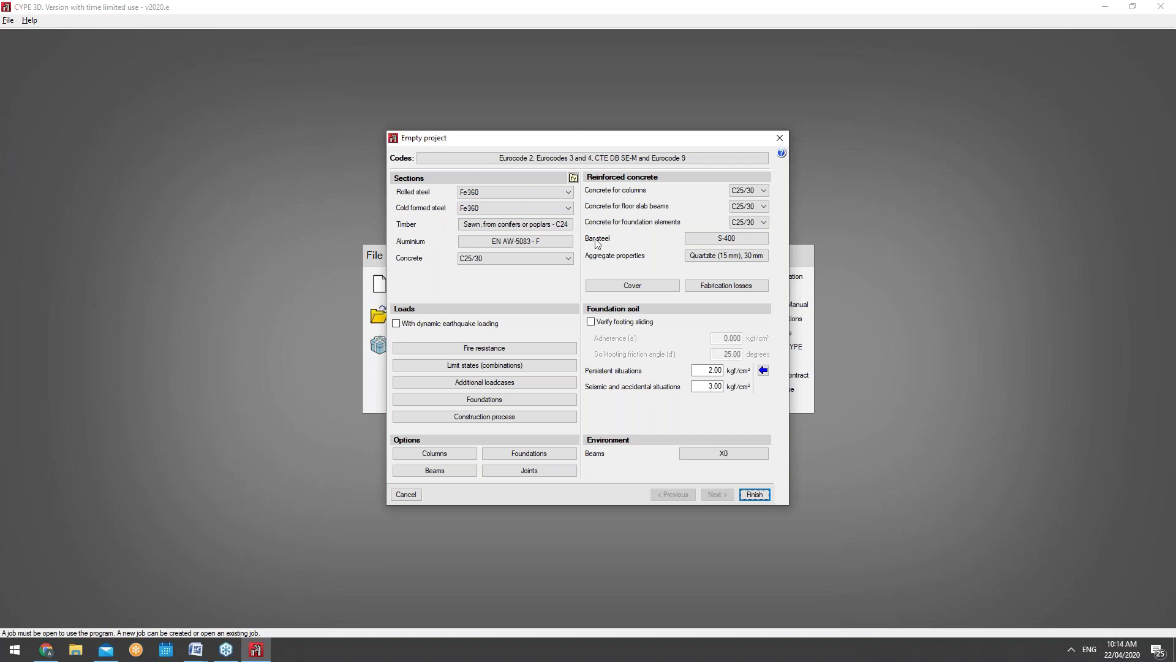
Open the project's code selection and review the codes offered for concrete, cold formed steel, rolled steel and timber
click(515, 158)
drag(549, 266, 845, 163)
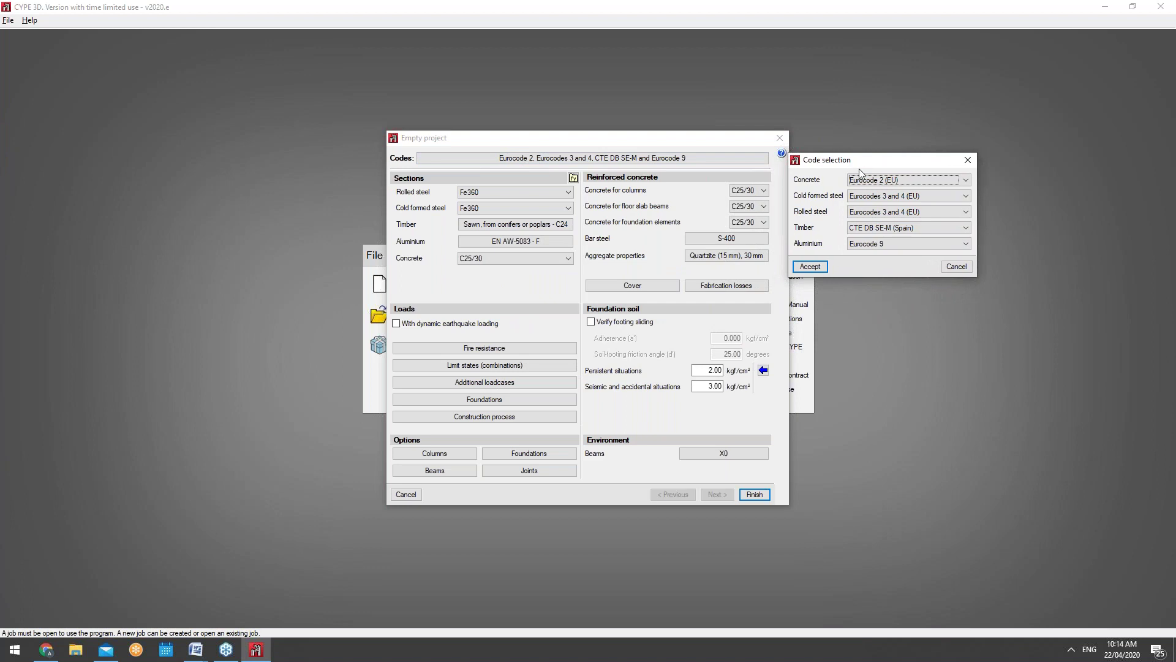
click(919, 180)
mouse_move(963, 262)
mouse_down()
mouse_move(968, 212)
mouse_move(960, 274)
mouse_up()
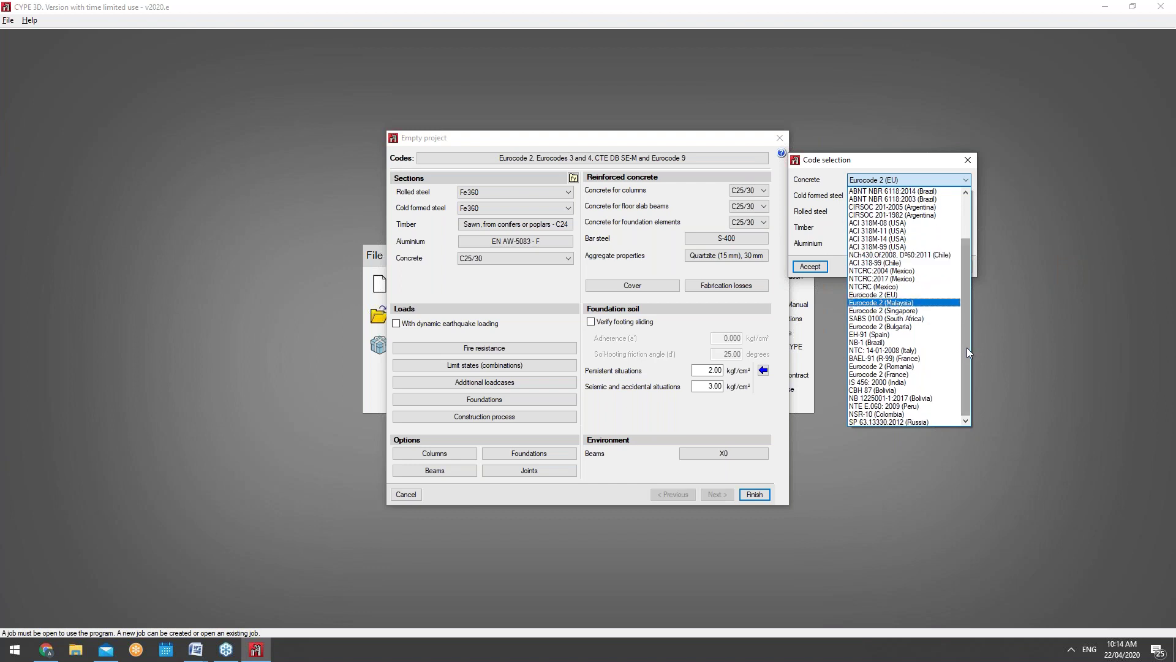
click(953, 179)
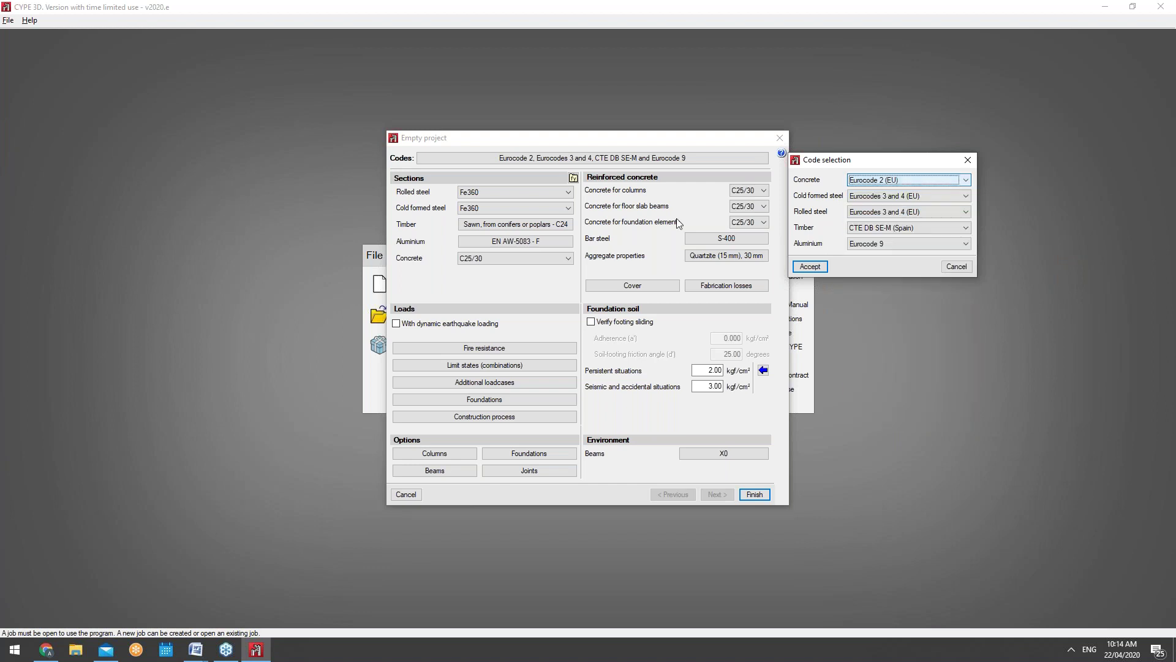
click(894, 196)
click(893, 197)
click(892, 212)
click(892, 212)
click(894, 228)
click(895, 228)
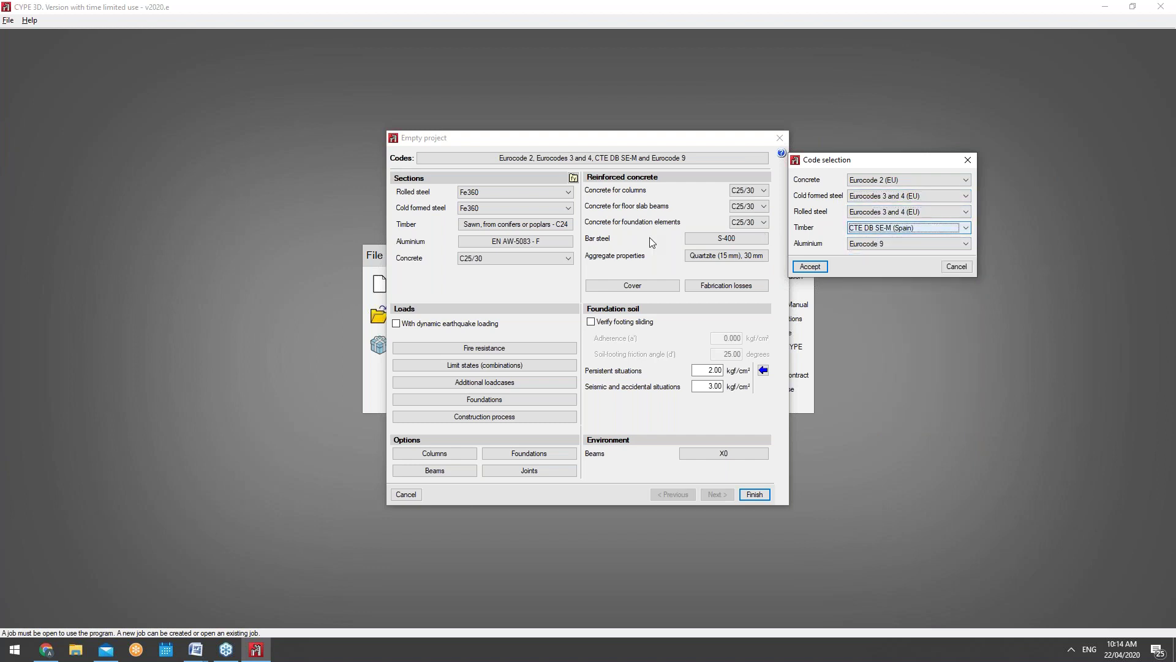
Confirm Eurocode 2, Eurocodes 3 and 4, CTE DB SE-M and Eurocode 9 as the project codes, leaving the use categories list empty
click(816, 267)
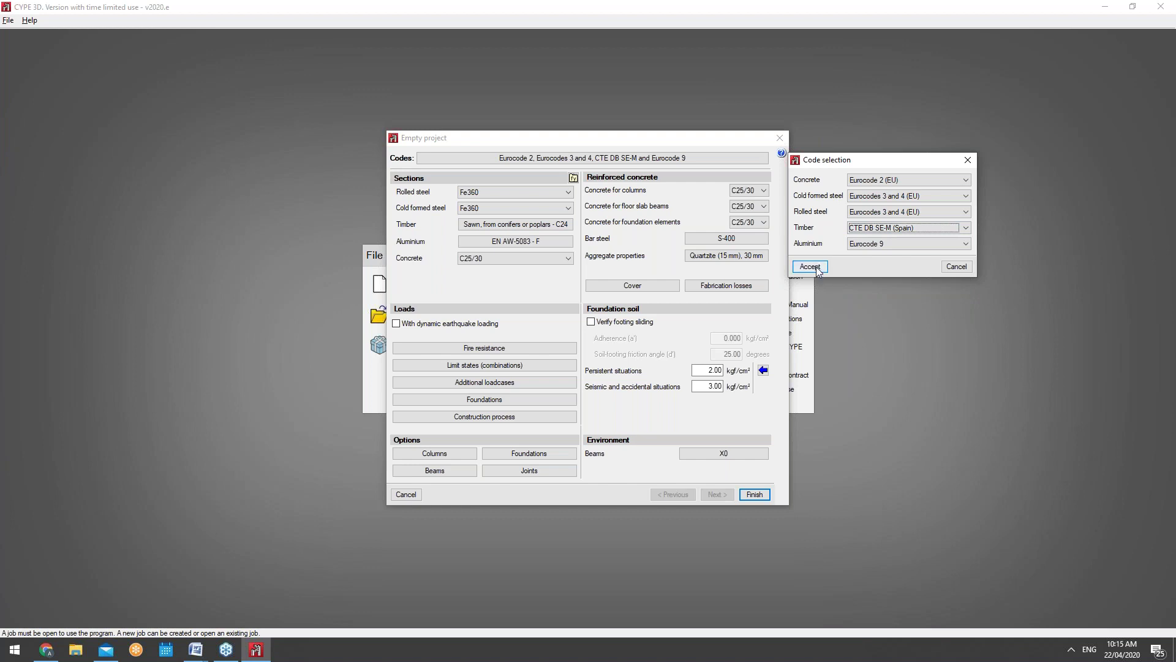
click(810, 267)
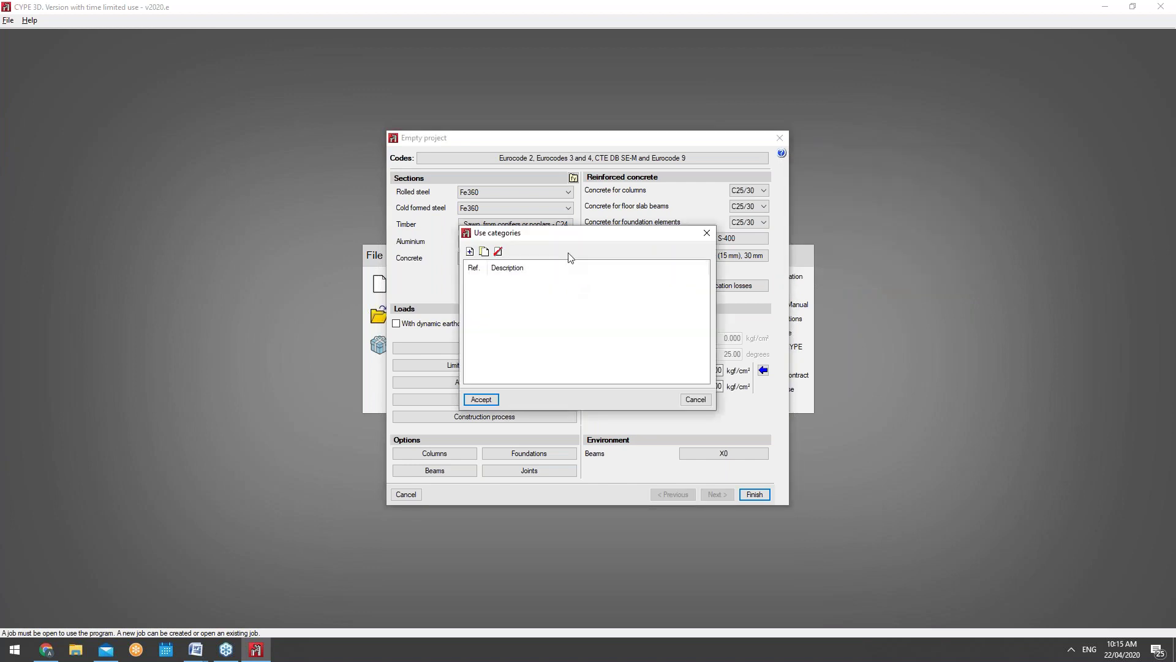
click(470, 251)
click(758, 254)
click(707, 233)
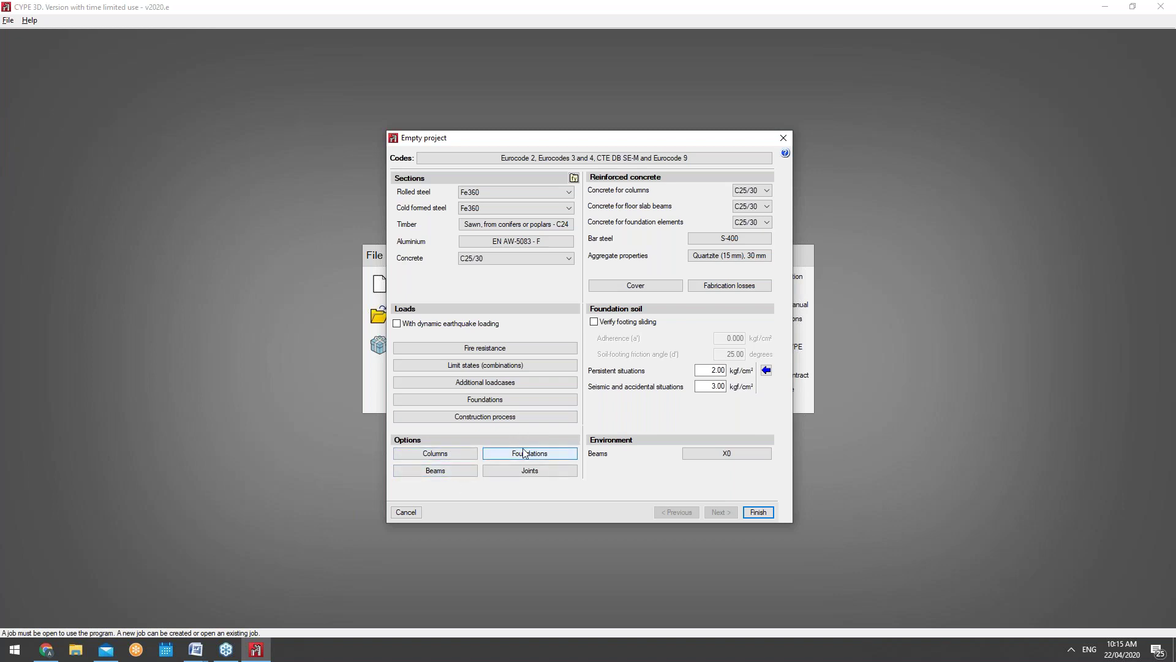
Review the joint materials offered for rolled steel, bolt steel and concrete, and accept the existing choices
click(556, 473)
click(589, 315)
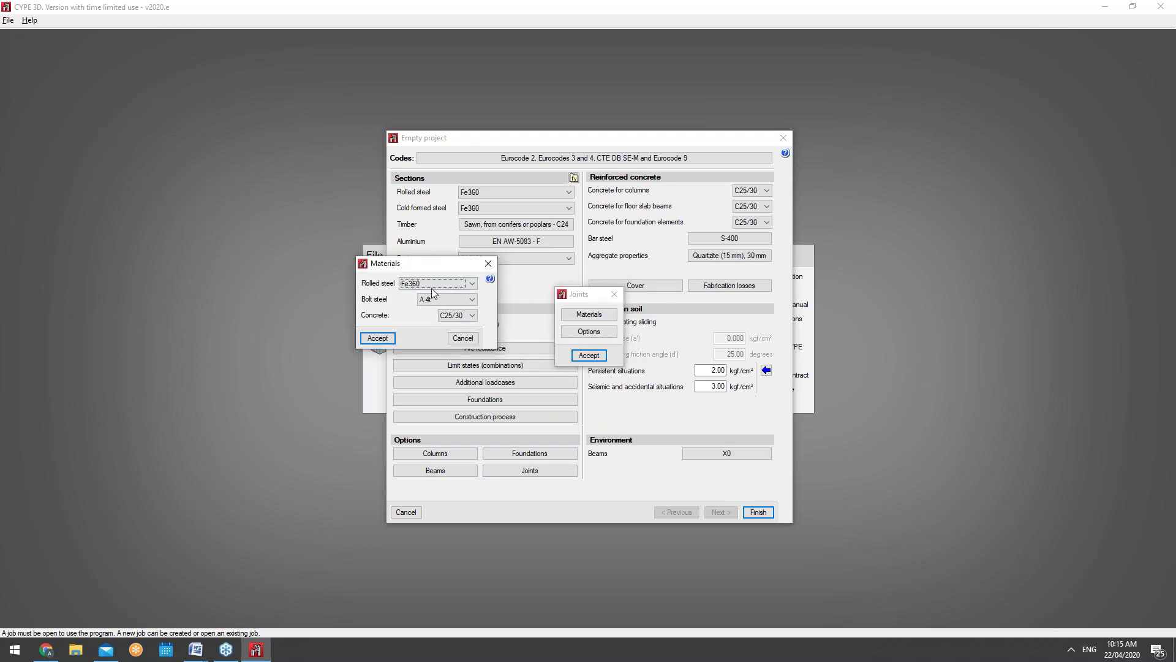
click(438, 303)
click(440, 304)
click(468, 316)
click(471, 318)
click(393, 339)
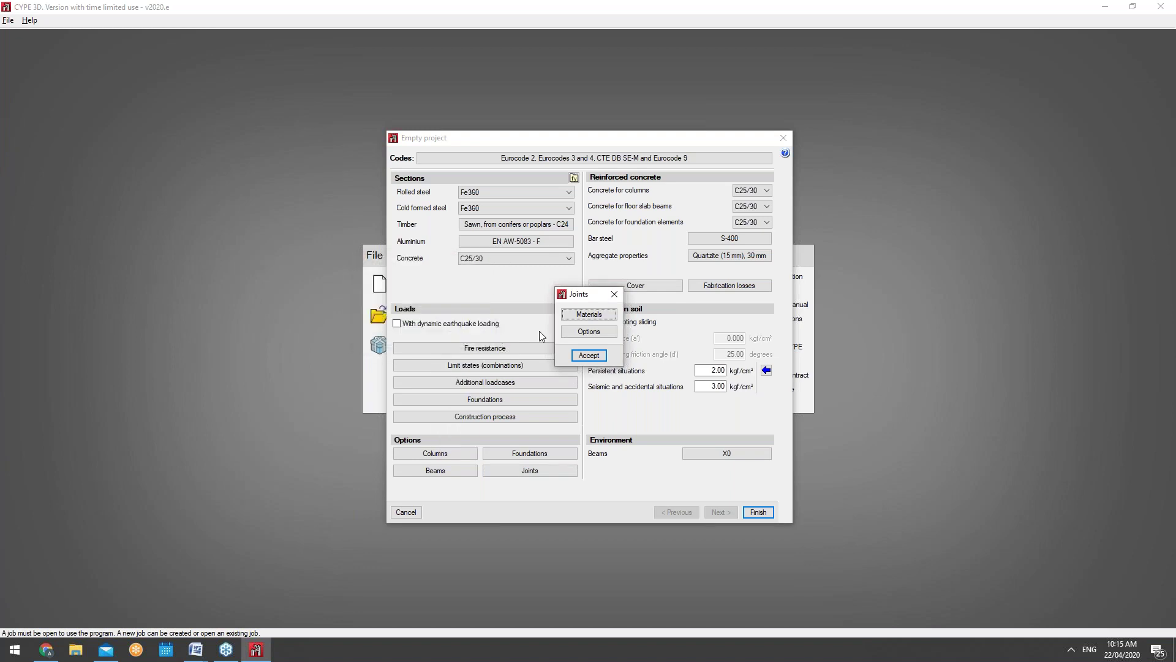
Examine the joint options for non-prestressed bolts: bolt series, steel class and available diameters
click(589, 332)
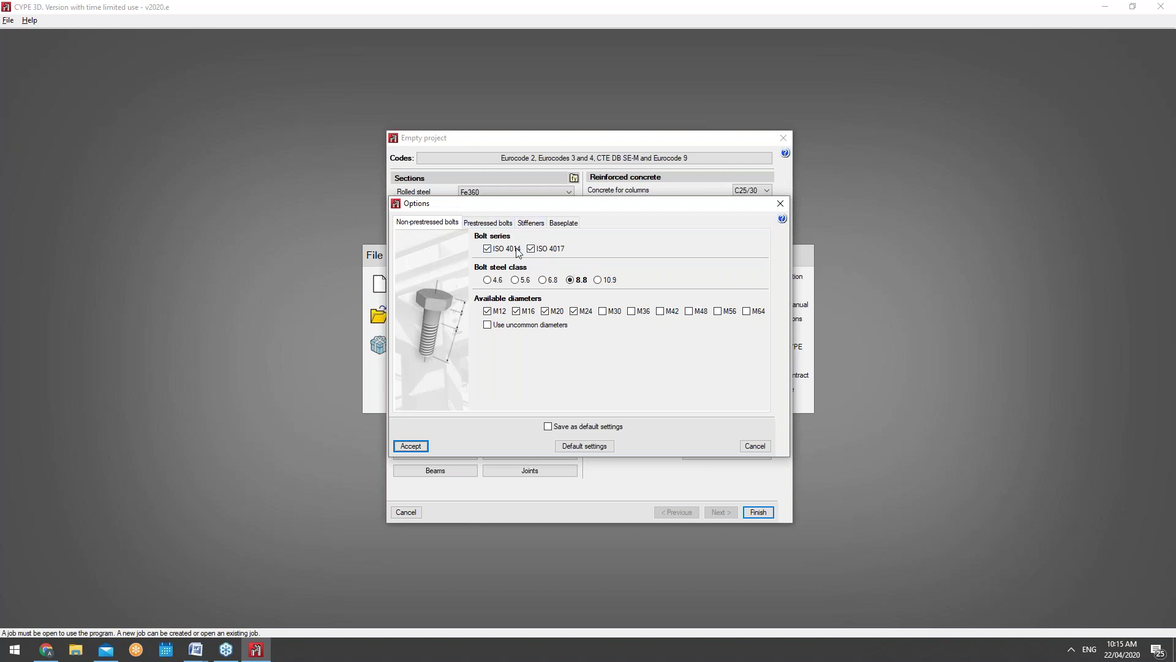
drag(531, 209, 640, 251)
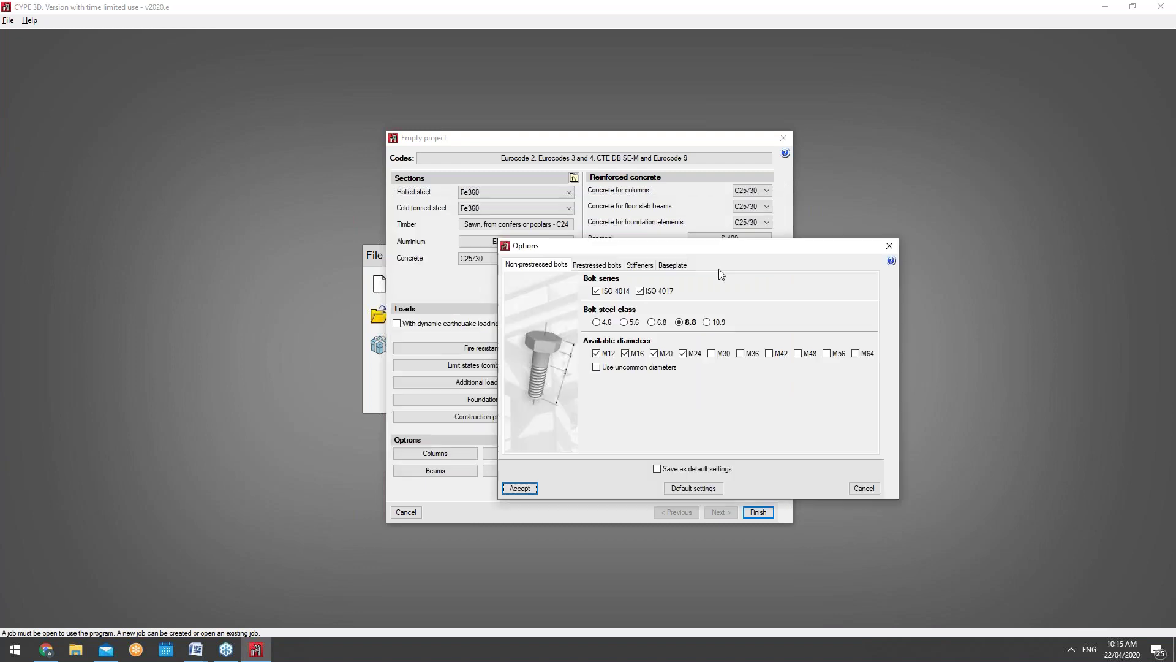
drag(720, 245, 931, 256)
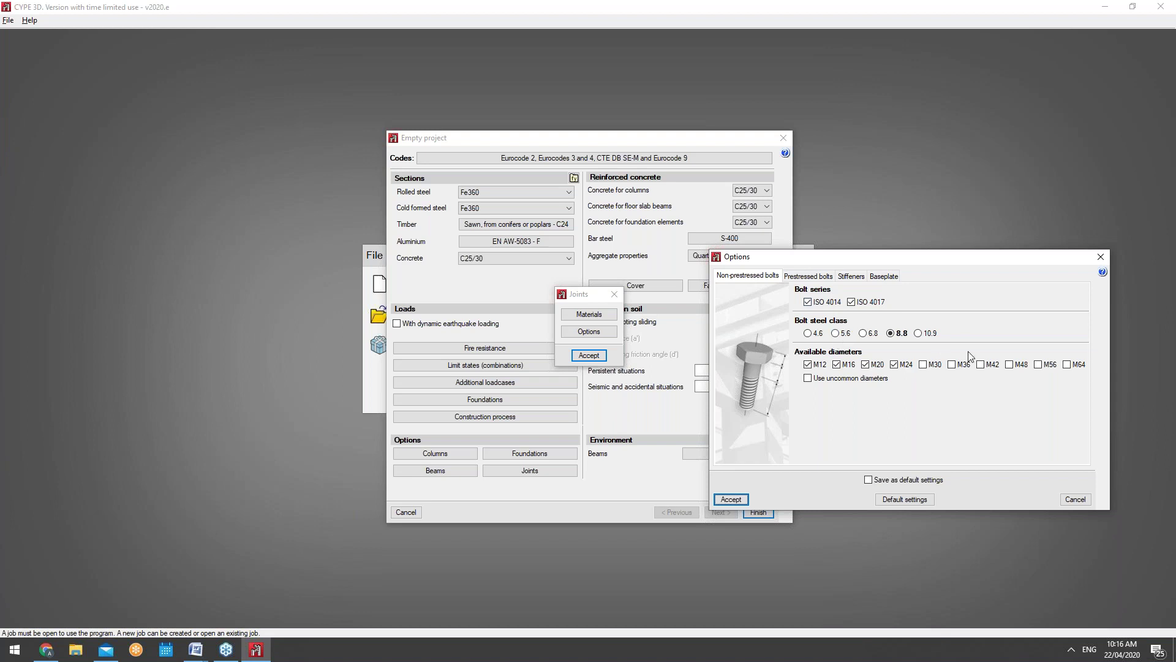
click(1101, 256)
key(Return)
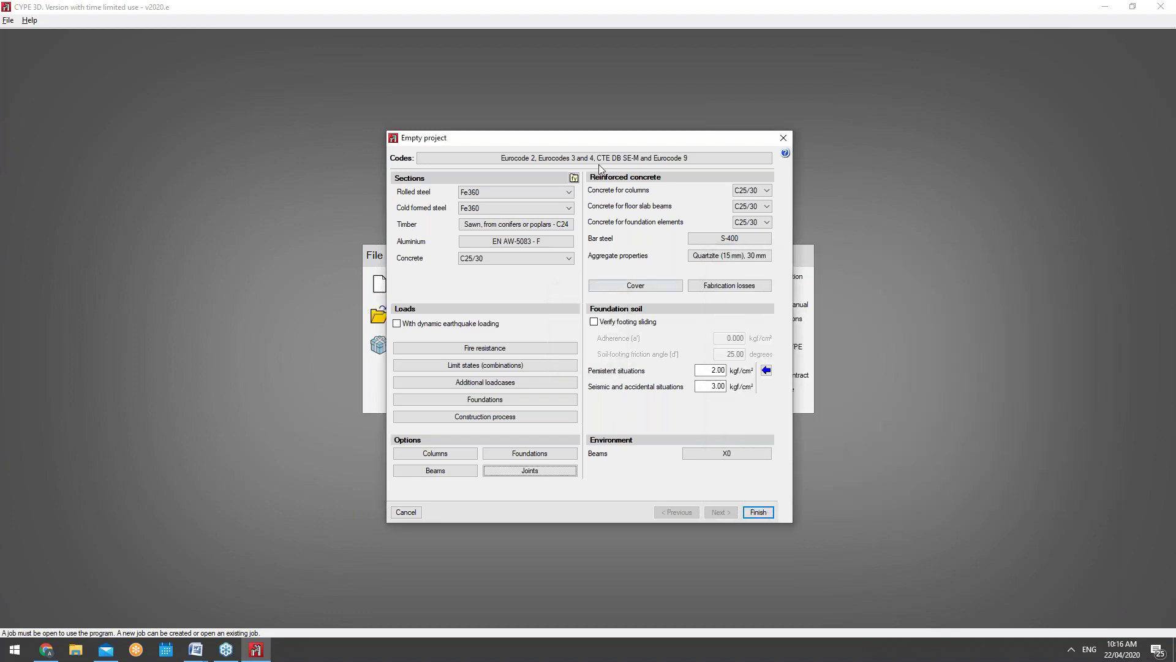
Look through the concrete codes offered in the project's code selection and close it without changes
click(672, 291)
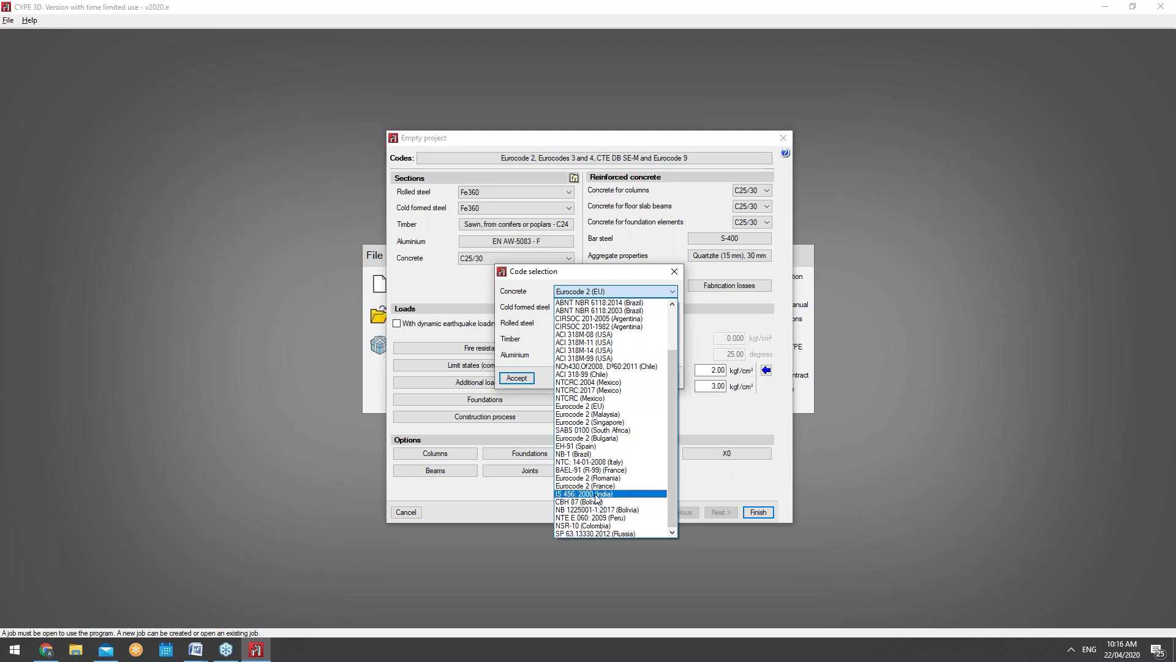
click(662, 289)
click(673, 273)
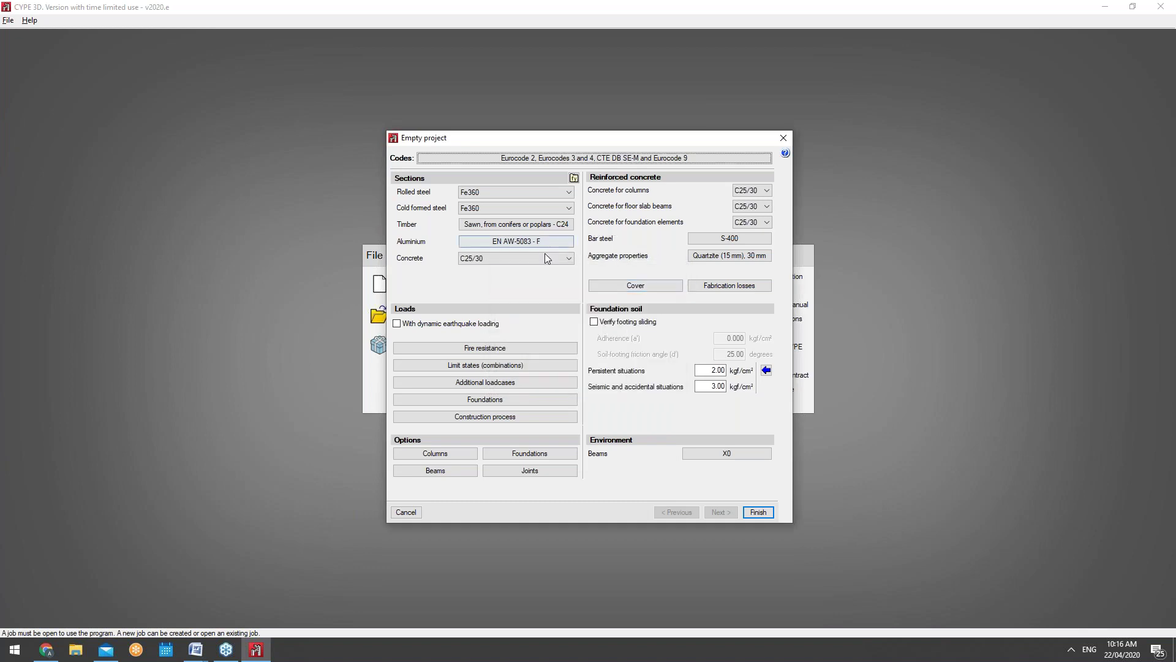
Examine the prestressed bolt options in the joint settings by switching through the ISO 7411, EN 14399-4 (HV), ISO 7412 and EN 14399-3 (HR) series
click(530, 470)
click(605, 333)
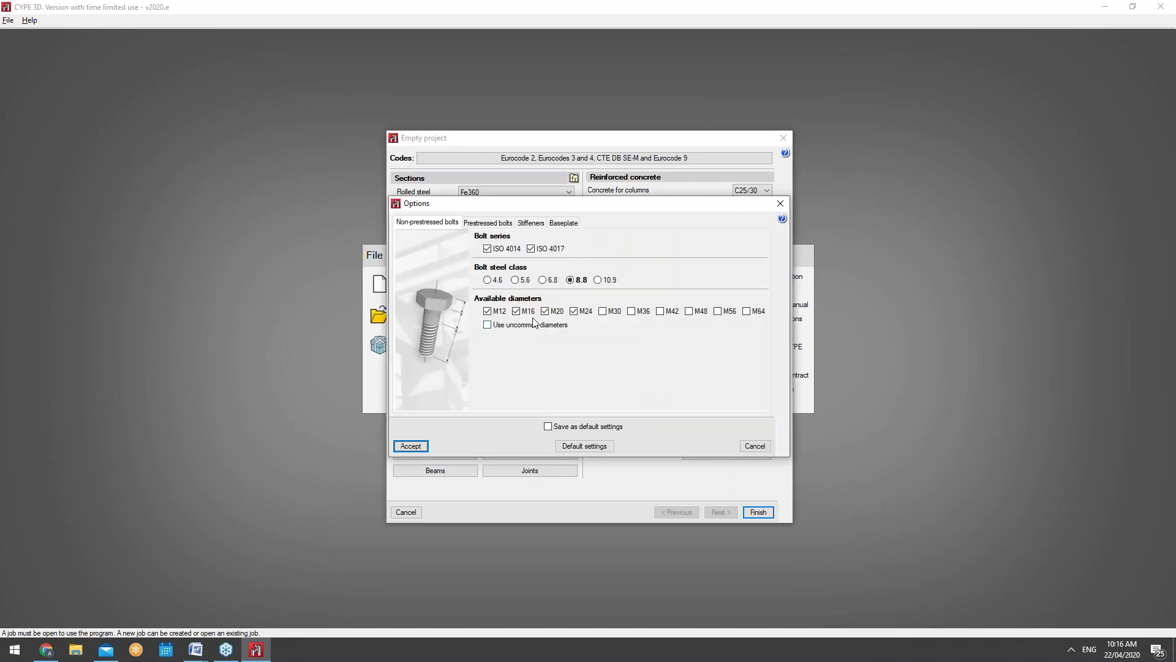
click(505, 224)
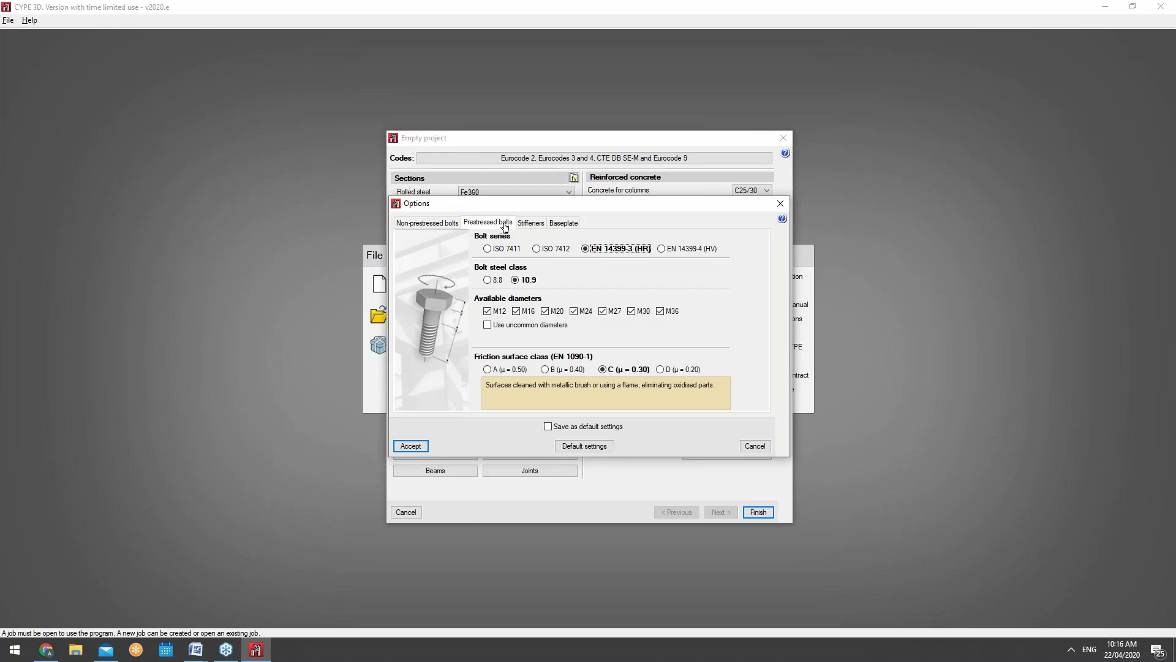
click(507, 249)
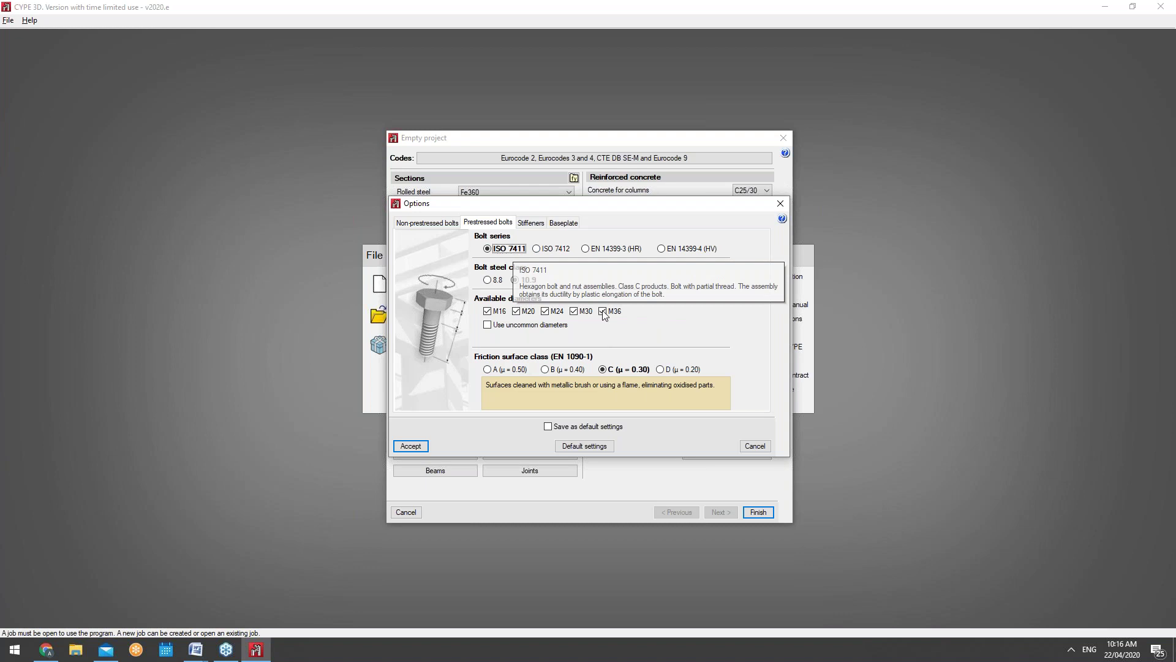
click(697, 250)
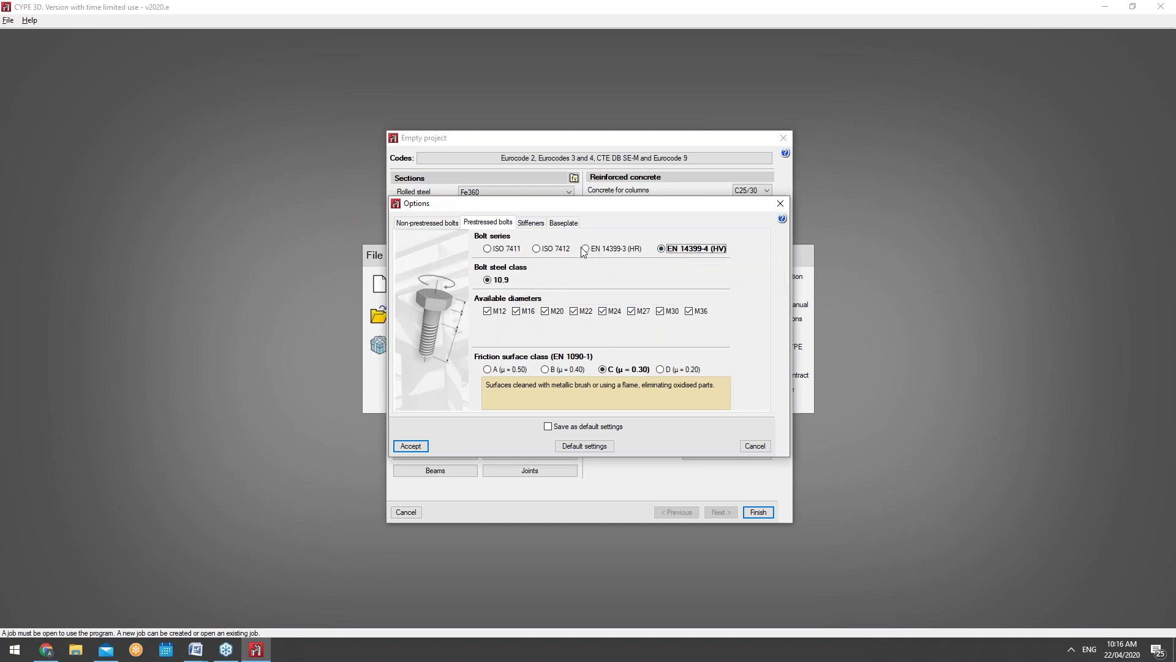
click(563, 250)
click(609, 250)
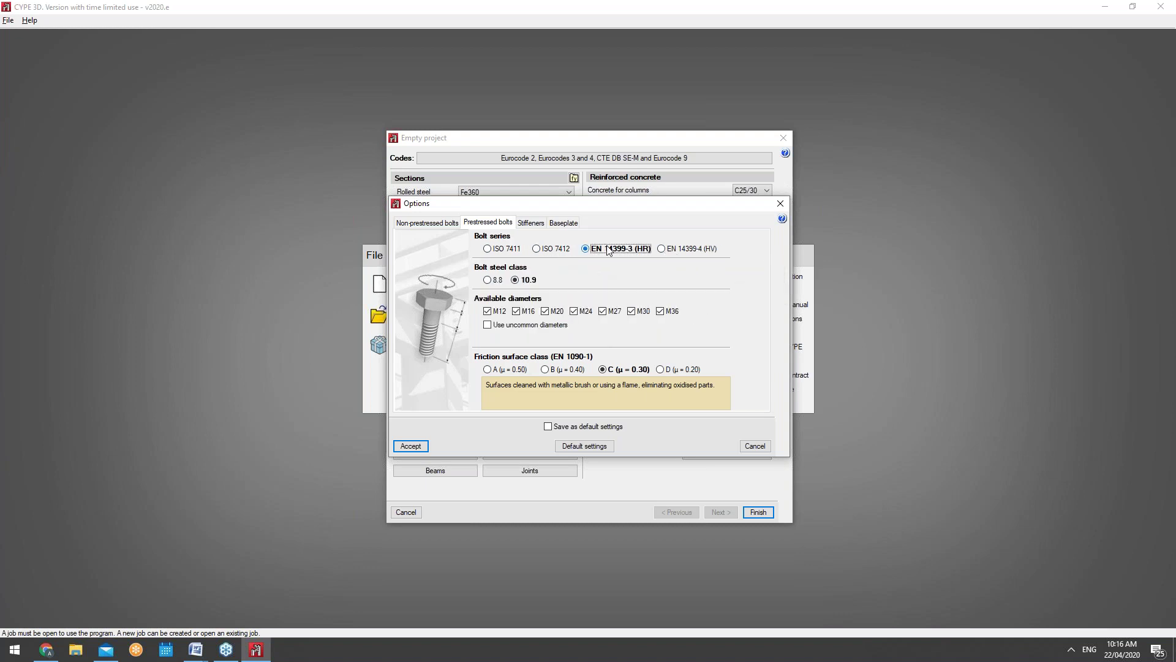
Review the stiffener and baseplate options for joints, then leave the joint settings without changing them
click(531, 223)
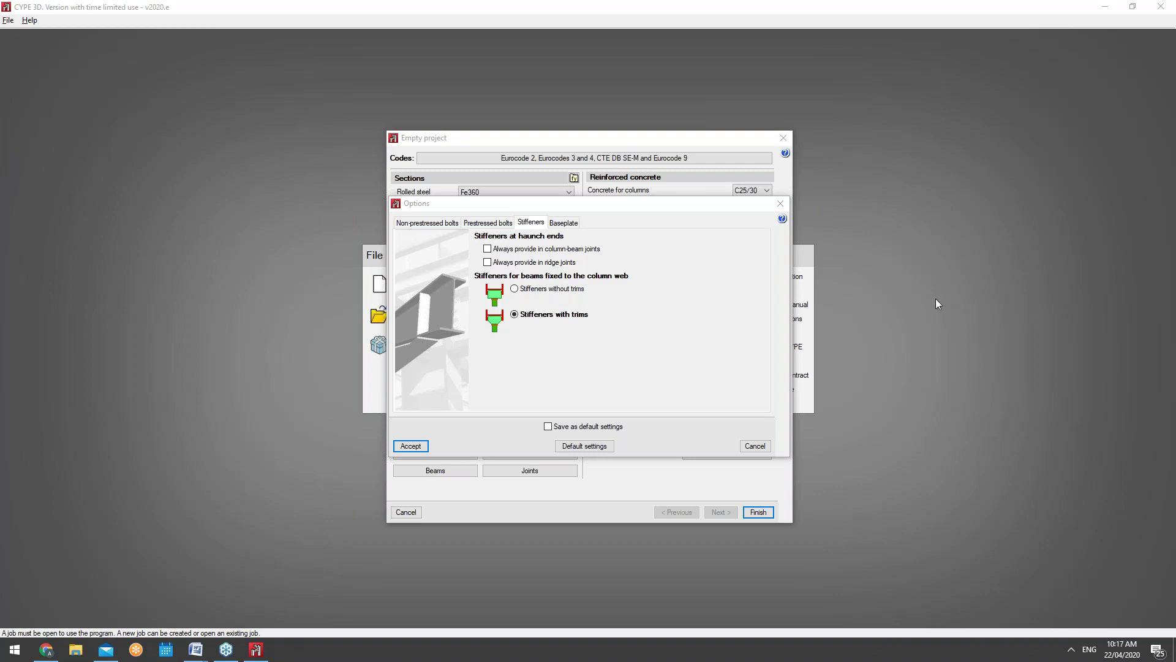
click(562, 224)
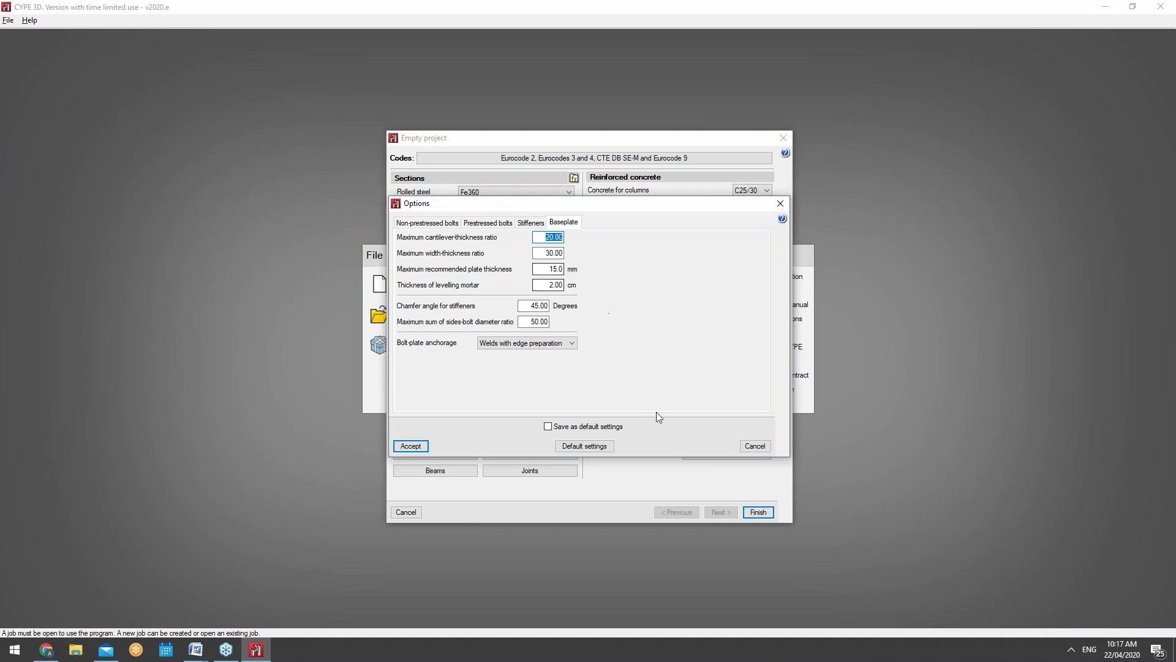
click(769, 446)
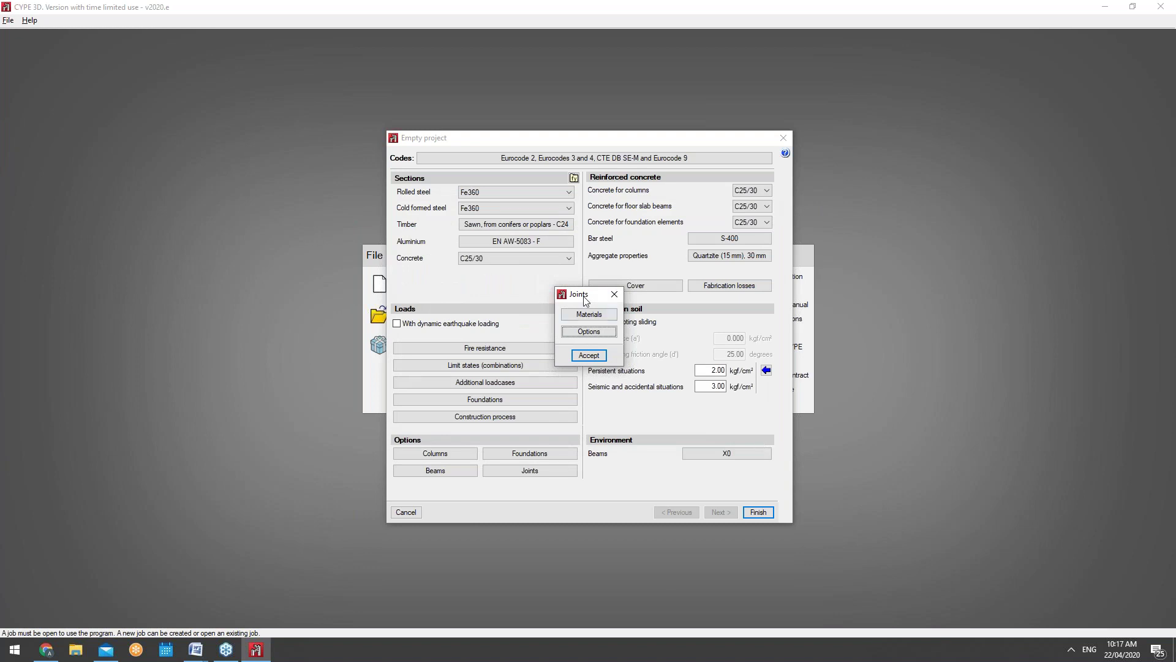
click(585, 355)
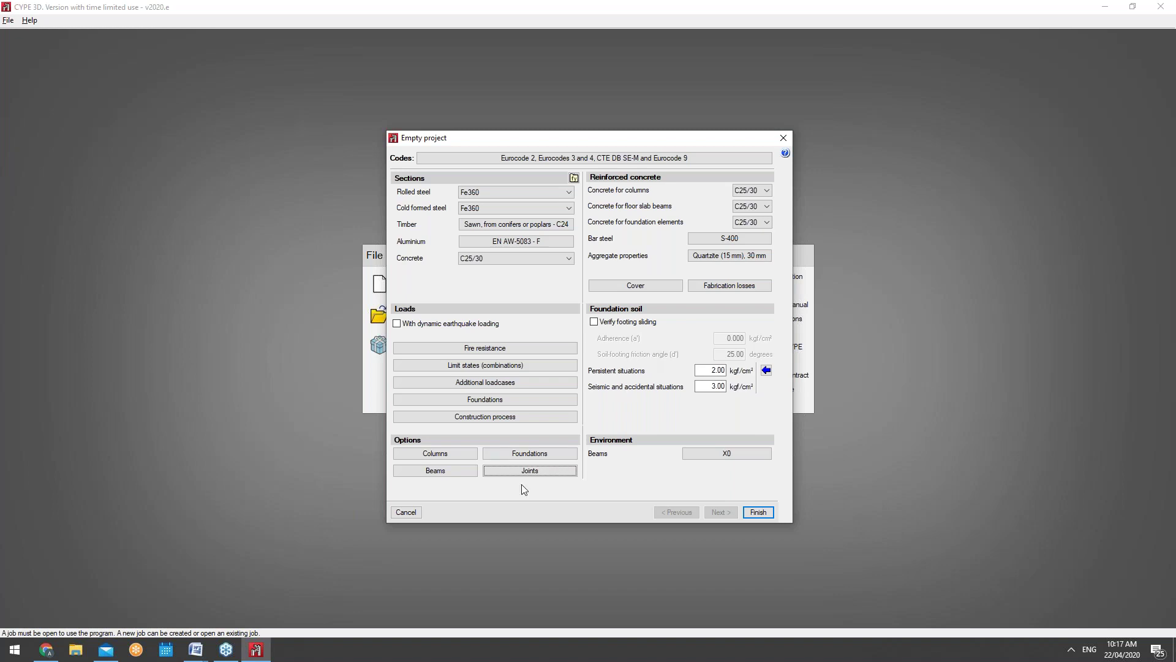
Finish the empty project's general settings and enter its 3D modelling view
click(754, 515)
click(510, 409)
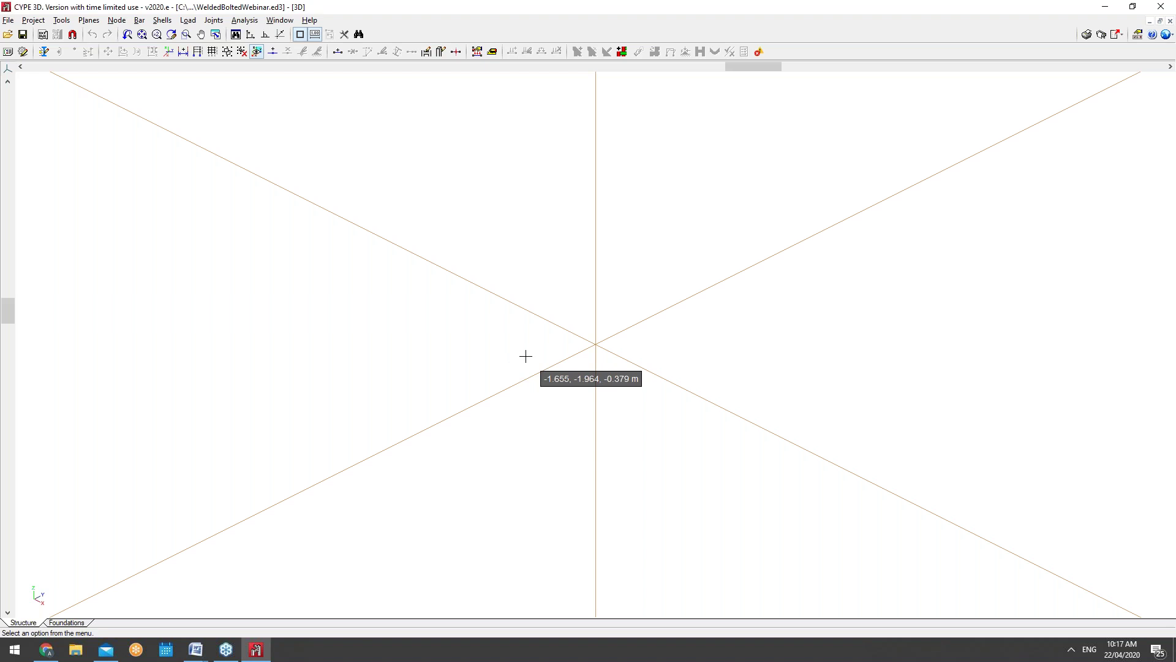
View the layer management settings for the project and close them unchanged
click(88, 21)
mouse_move(59, 22)
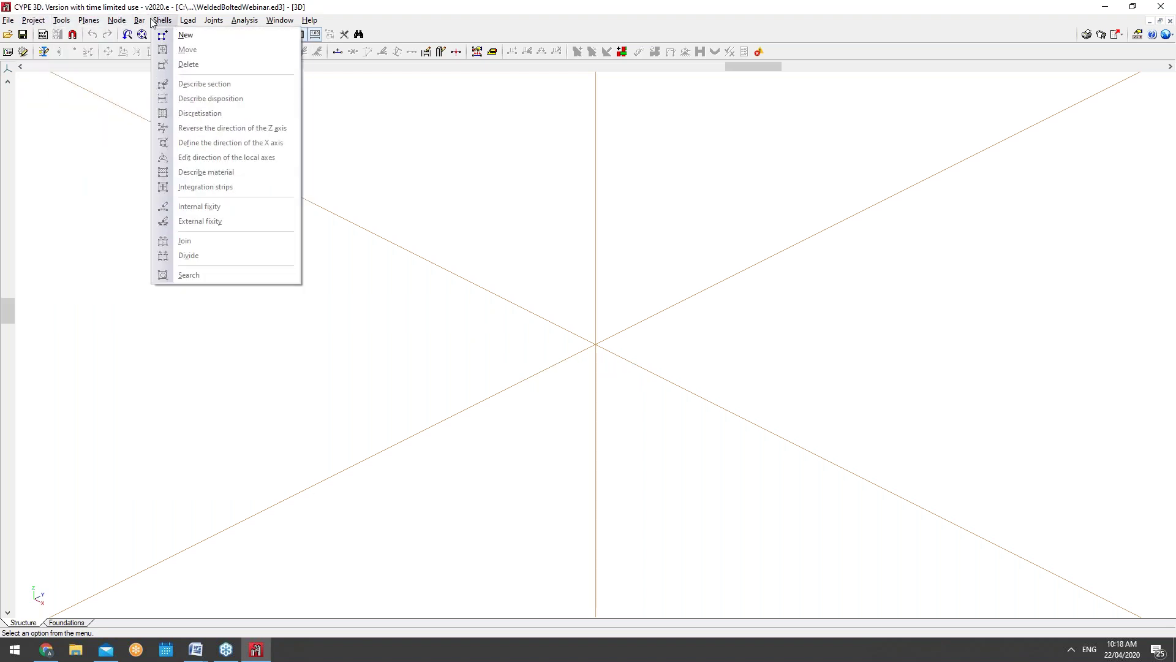
mouse_move(98, 22)
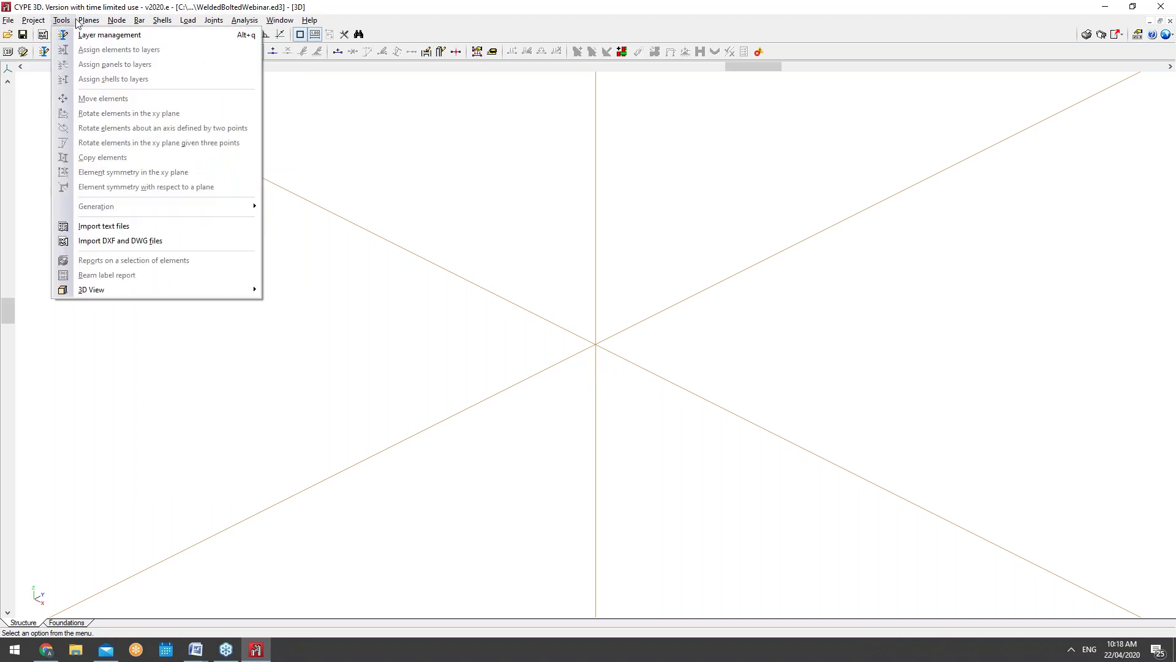
click(71, 33)
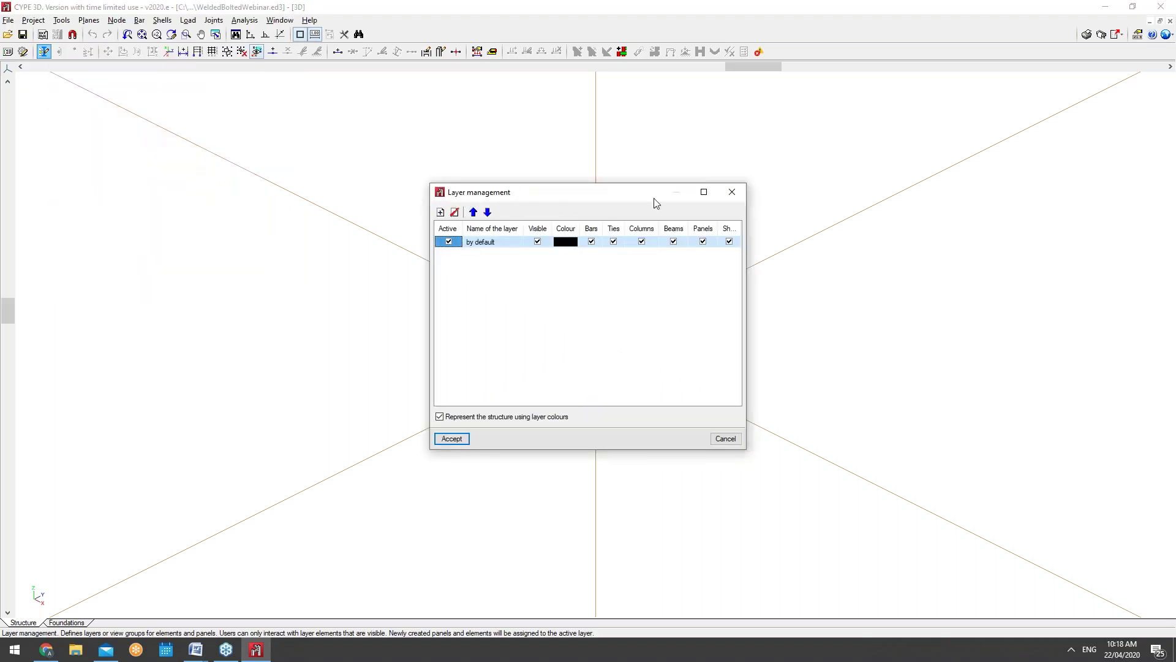
click(732, 192)
Create a level with reference GF at an absolute elevation of 0.000 m
click(119, 21)
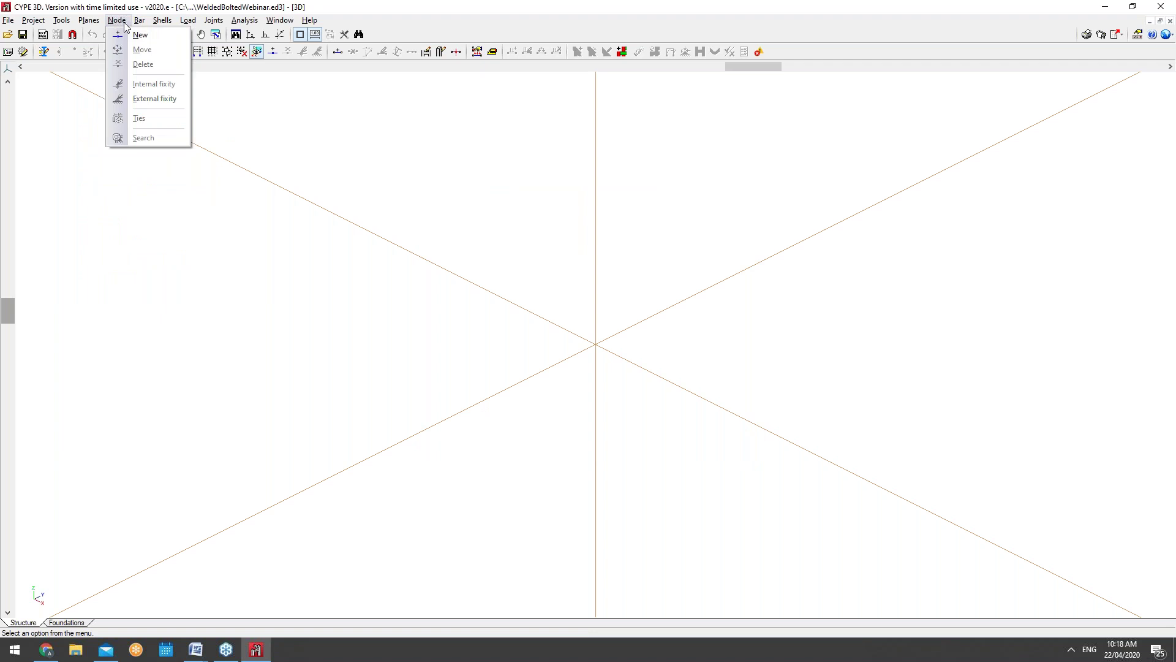
mouse_move(95, 22)
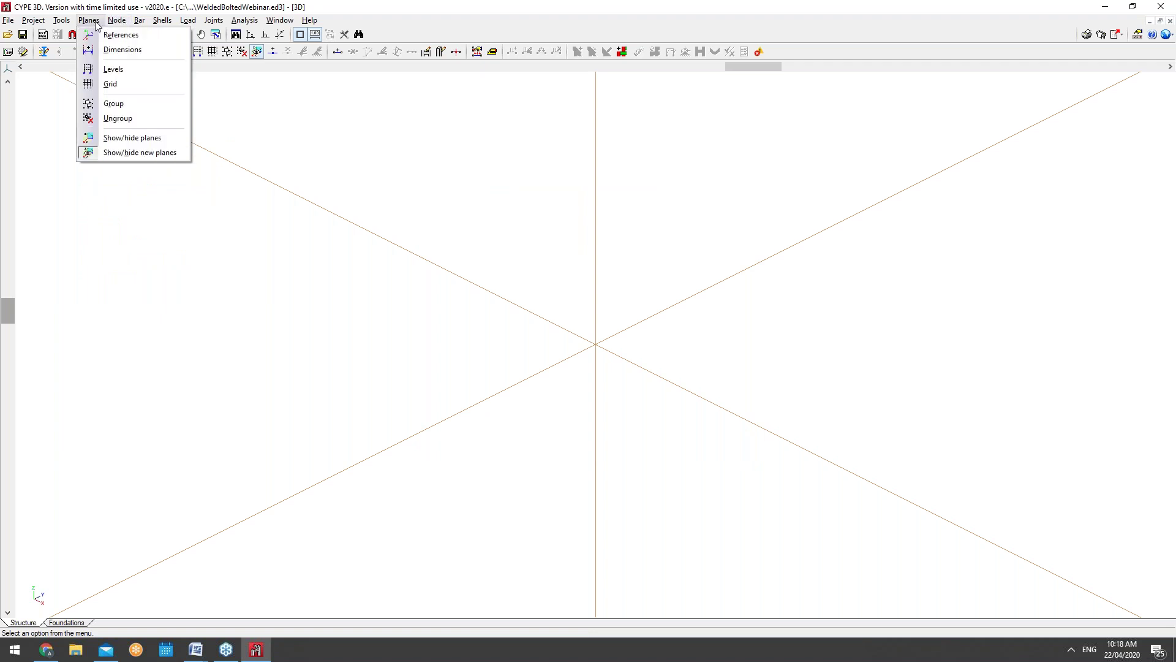
click(122, 71)
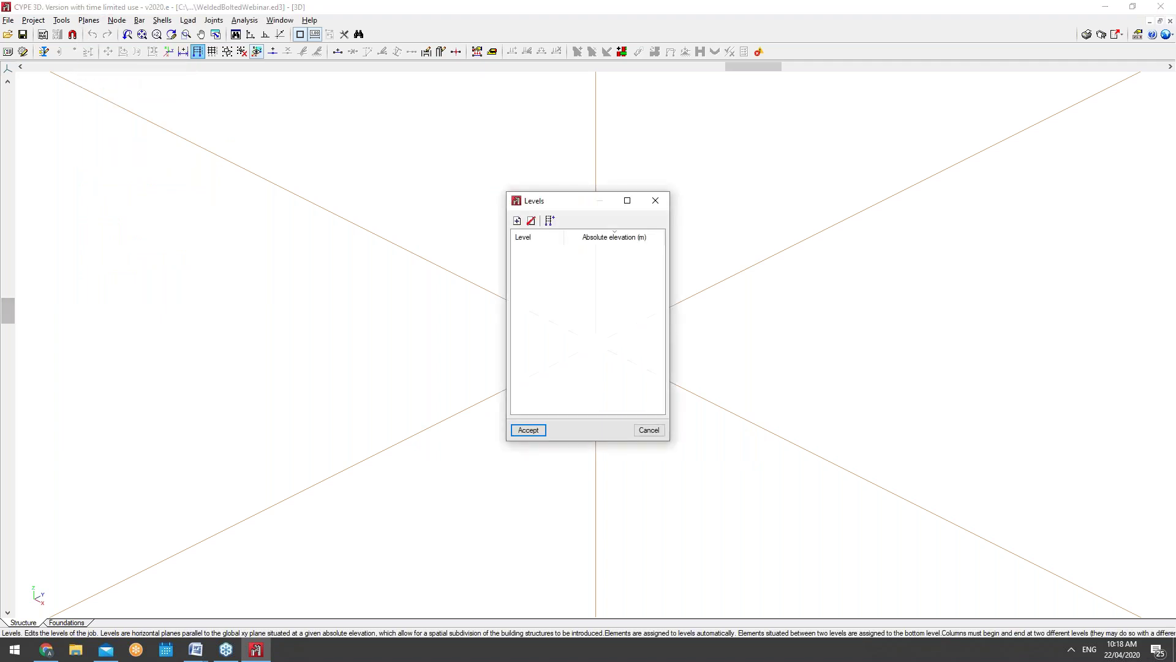
click(515, 220)
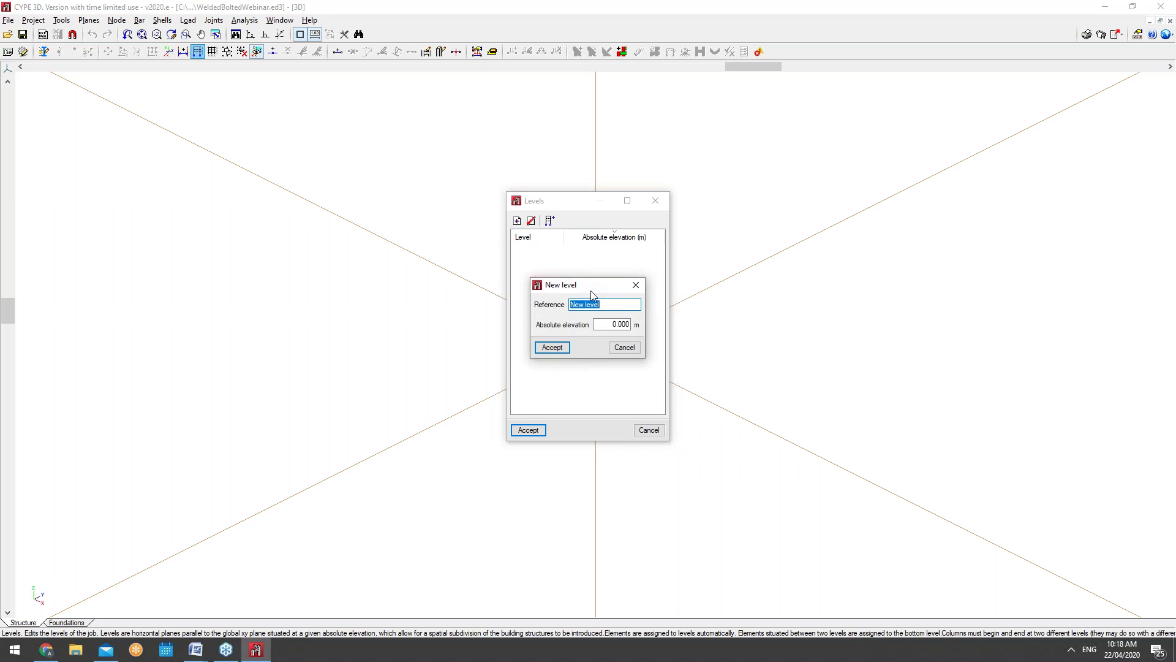
text(GF)
key(Tab)
click(553, 348)
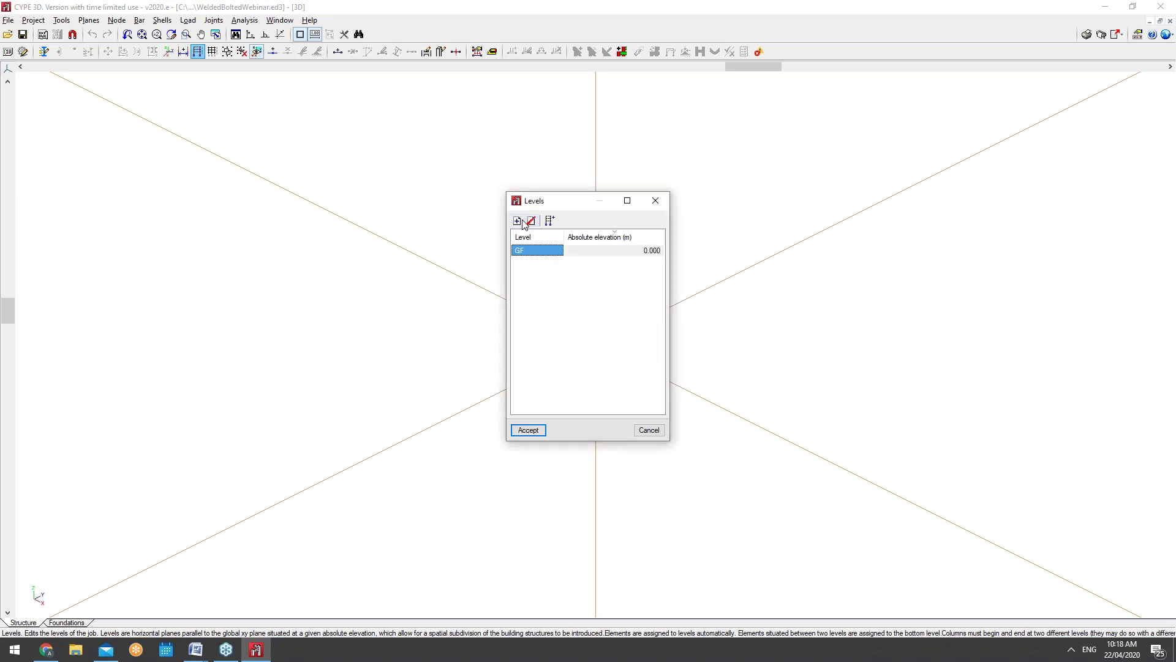
Add level FF at 3 m and level SF at 6 m absolute elevation, and accept the levels list
click(519, 220)
text(FF)
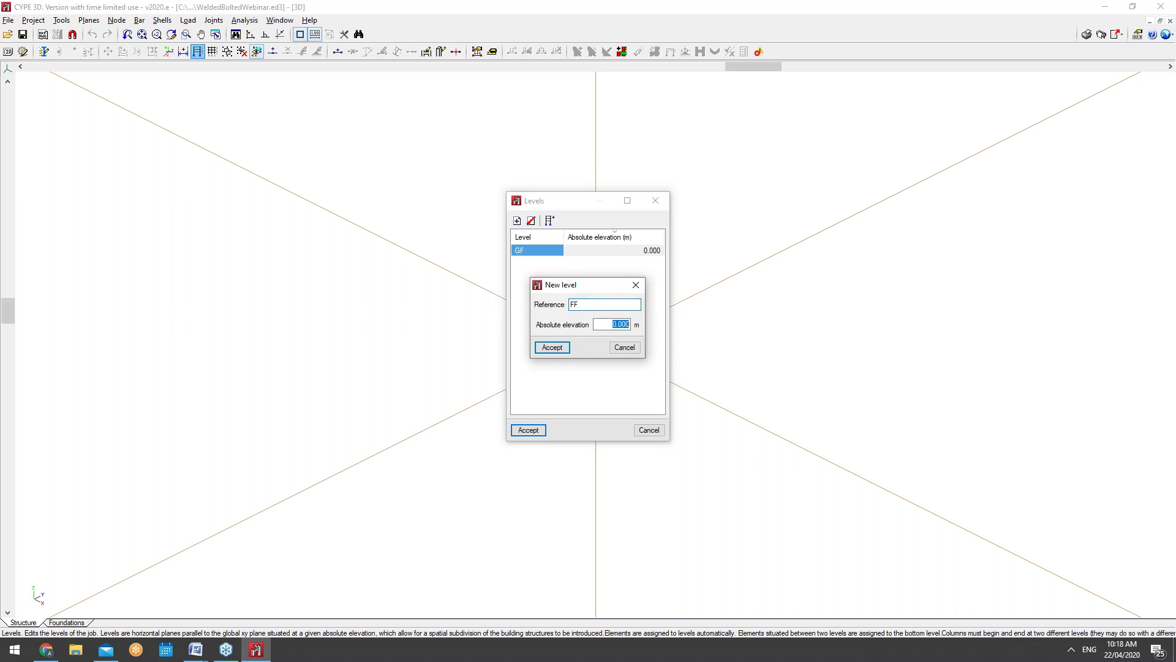
click(542, 347)
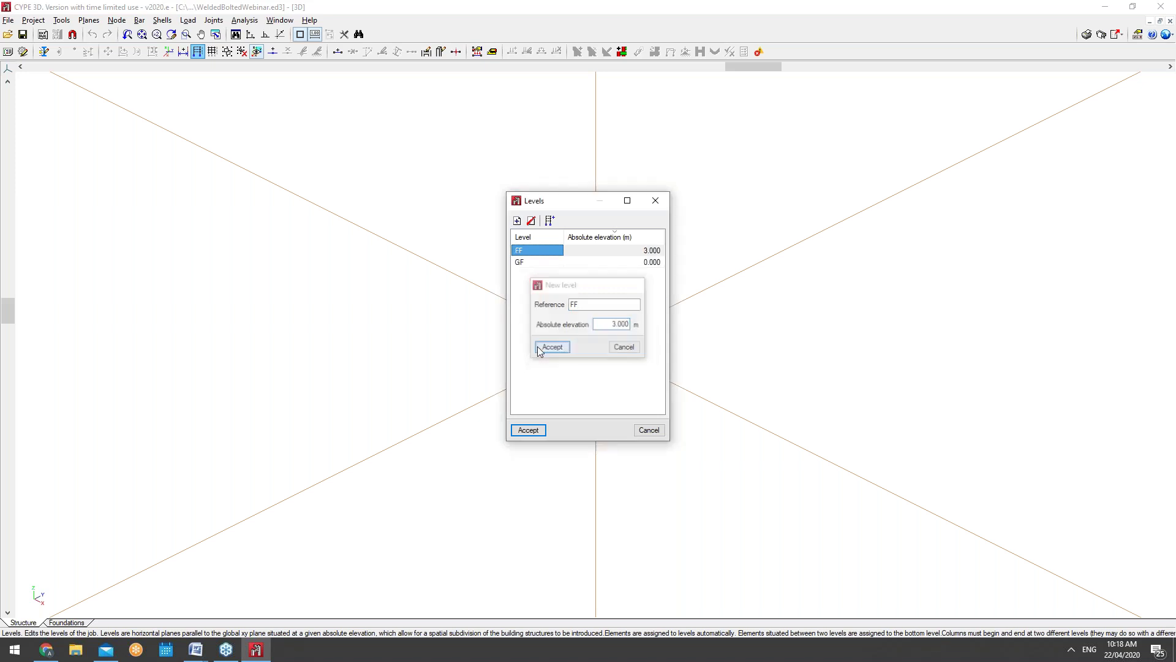
click(518, 221)
text(SF)
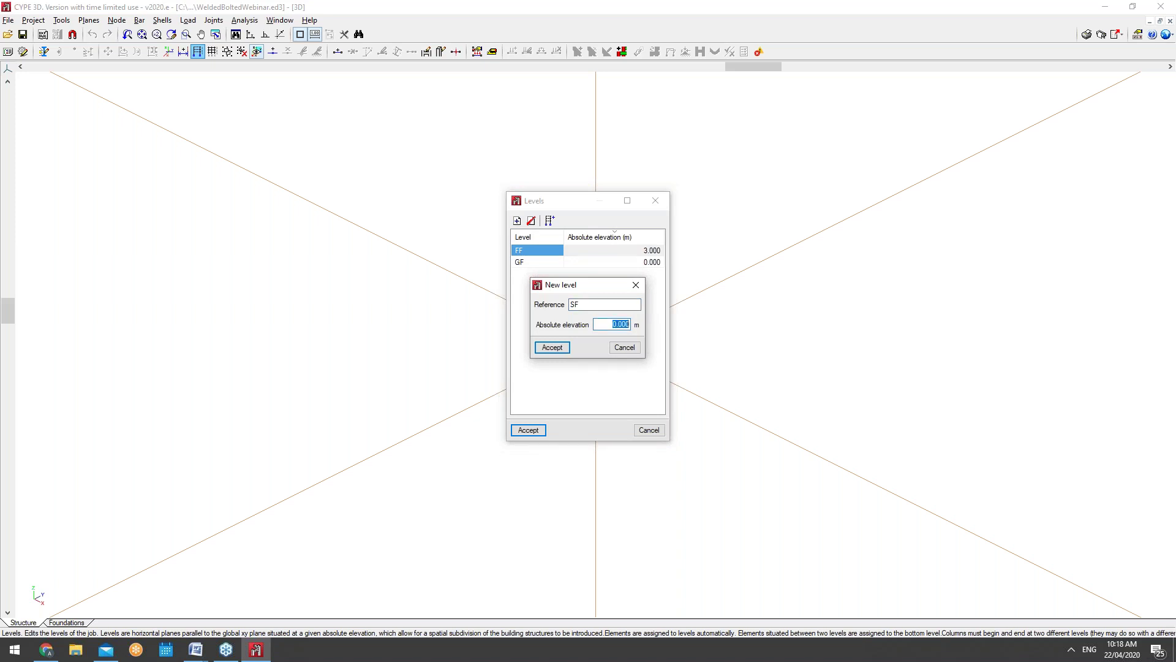
text(6)
click(561, 348)
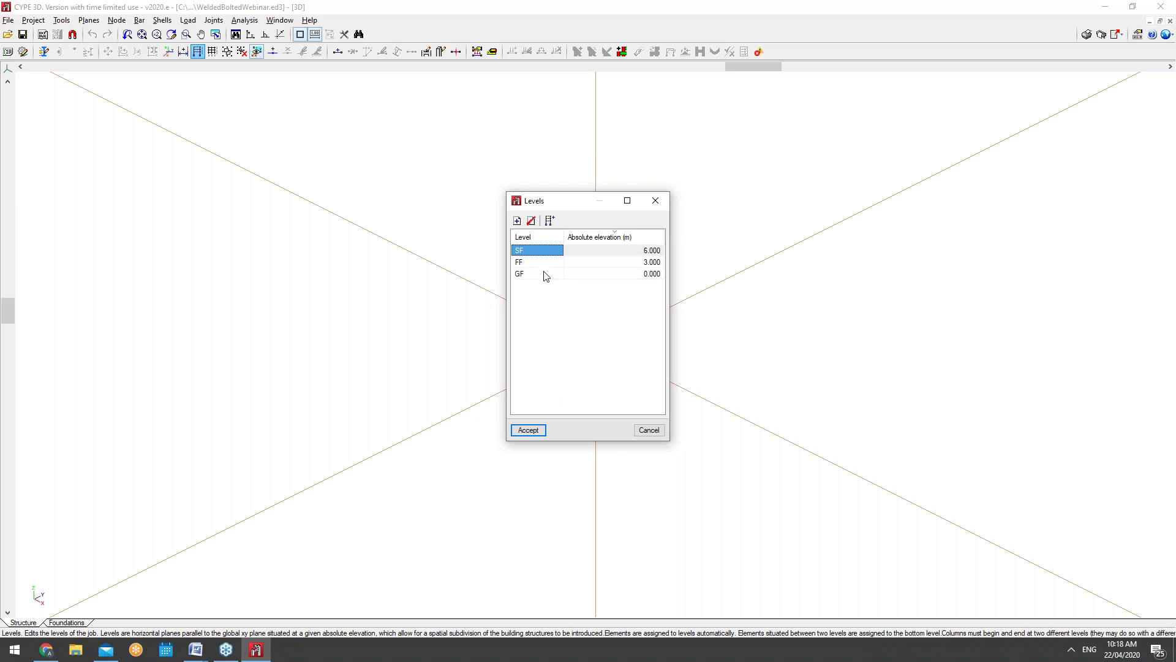
click(518, 433)
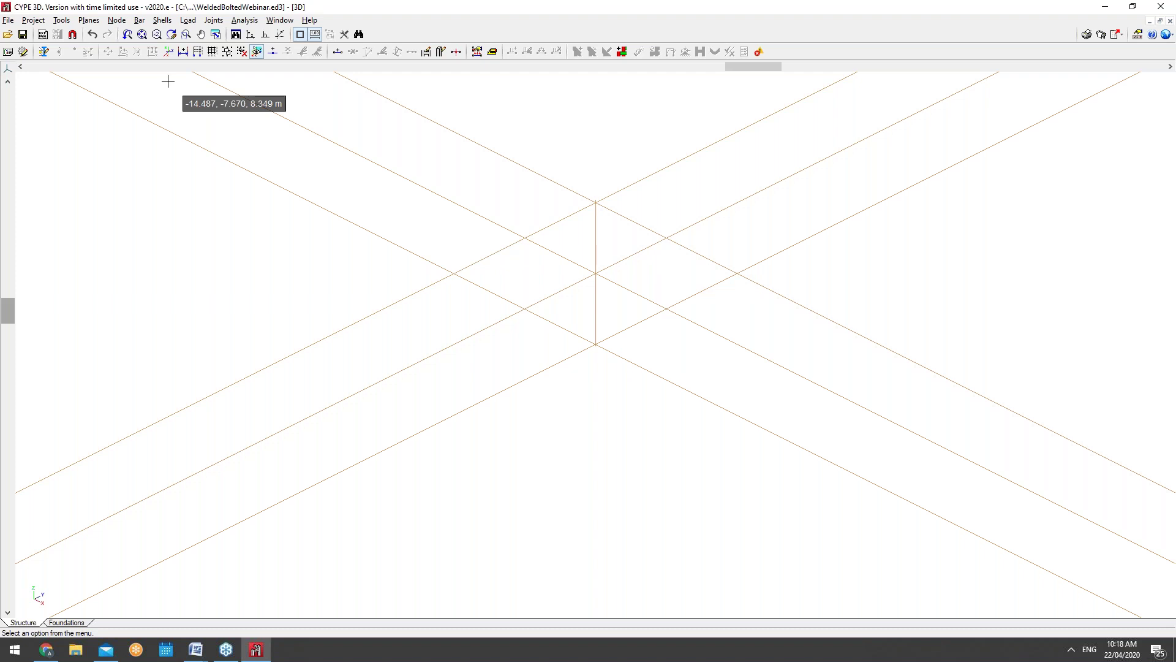
Insert three nodes on the vertical origin axis, one each at levels GF, FF and SF
click(116, 20)
click(140, 35)
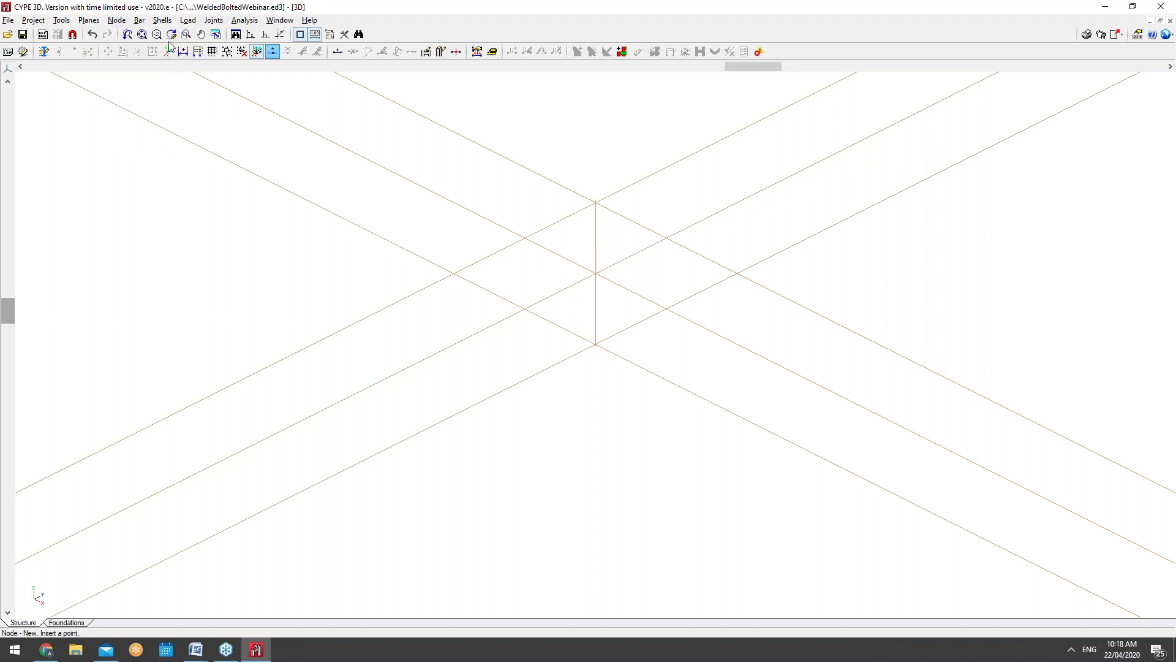
click(595, 345)
click(596, 272)
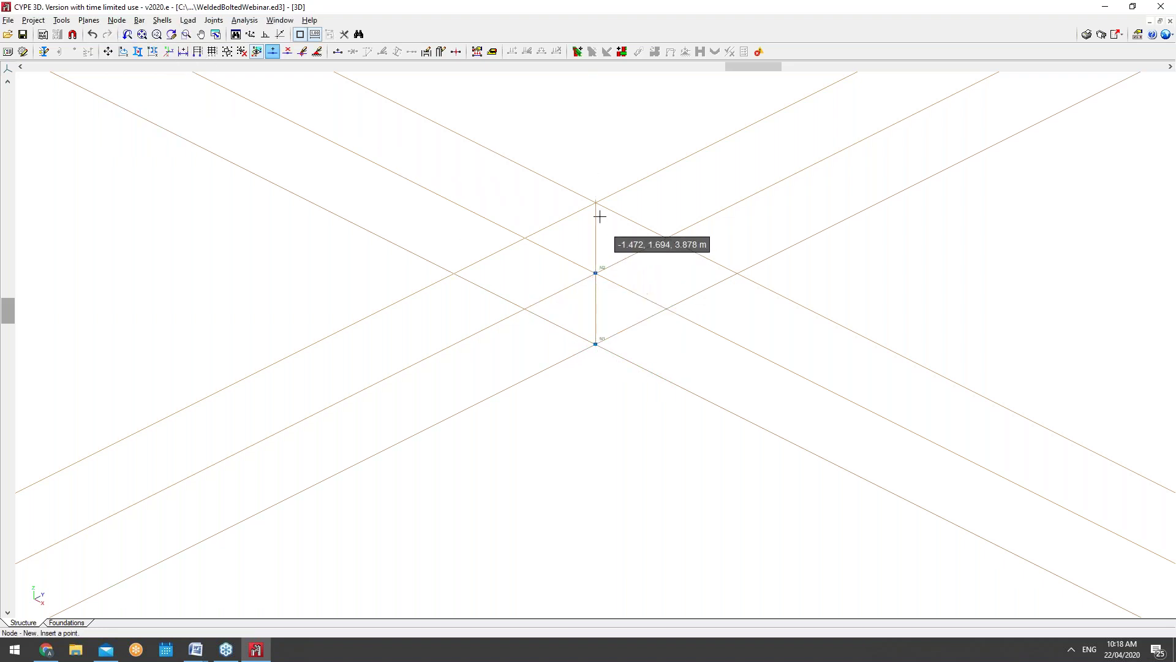
click(595, 201)
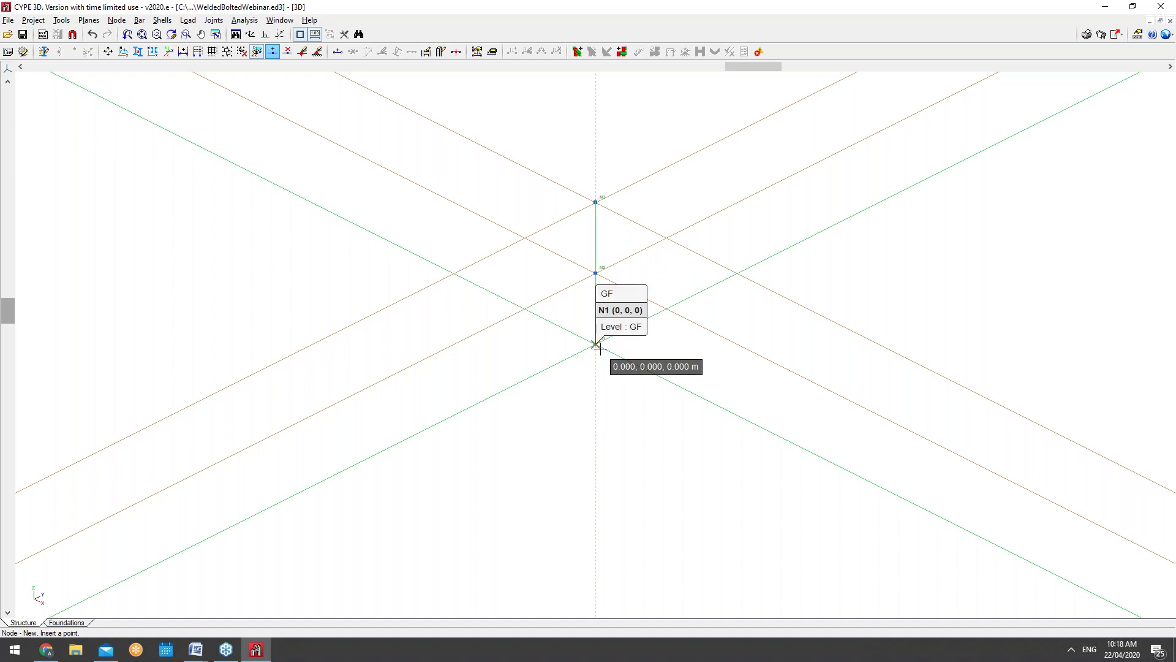
Insert a GF node 4 m from the origin node along X, plus nodes directly above it at levels FF and SF
click(646, 371)
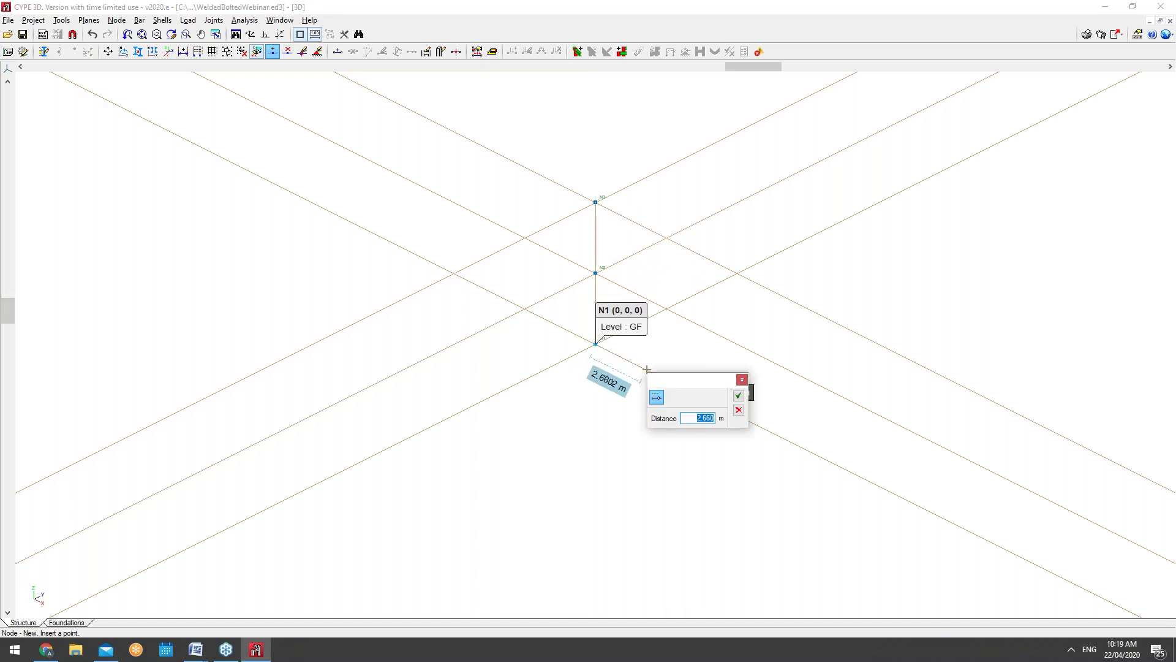
text(4)
key(Return)
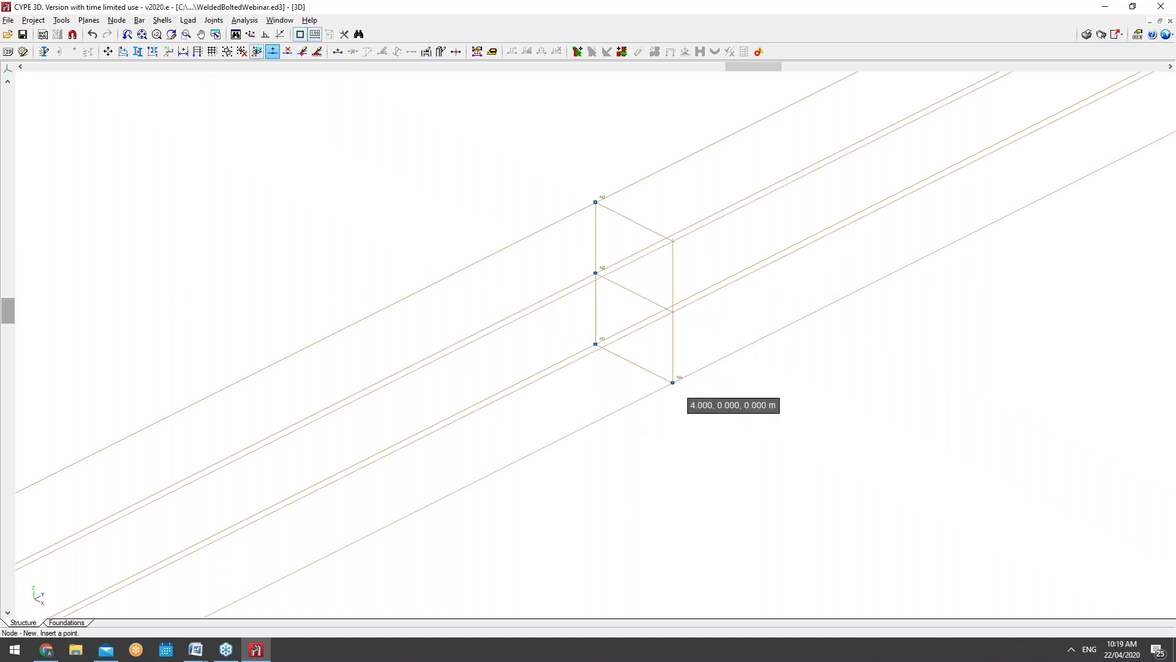
scroll(677, 324, up, 5)
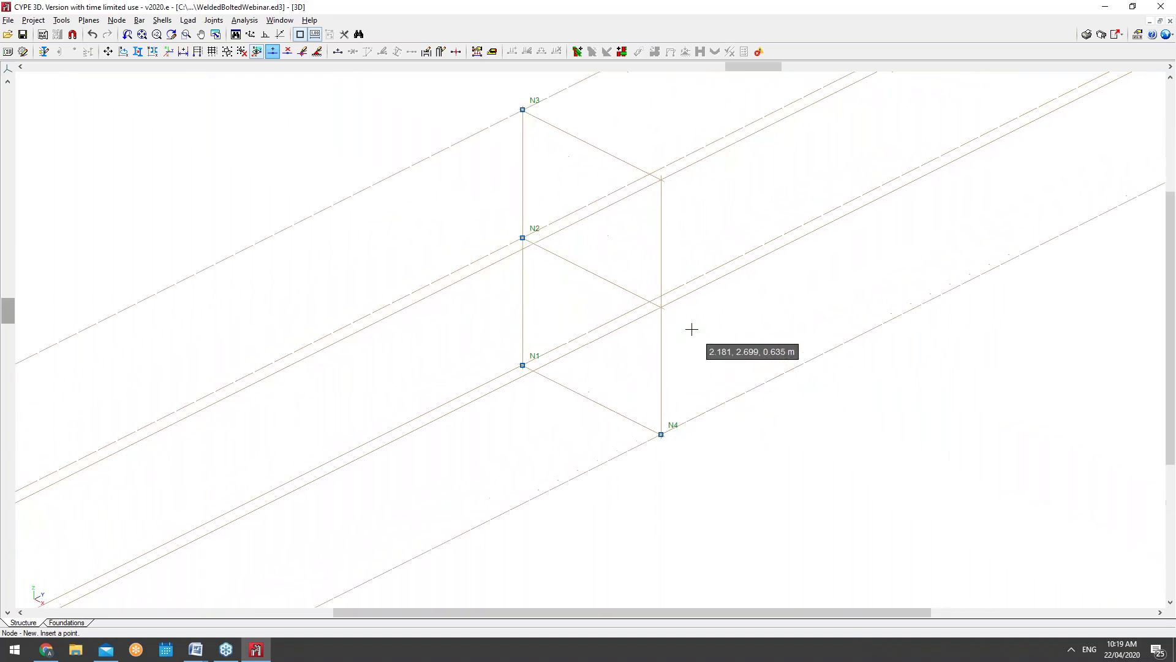
click(654, 302)
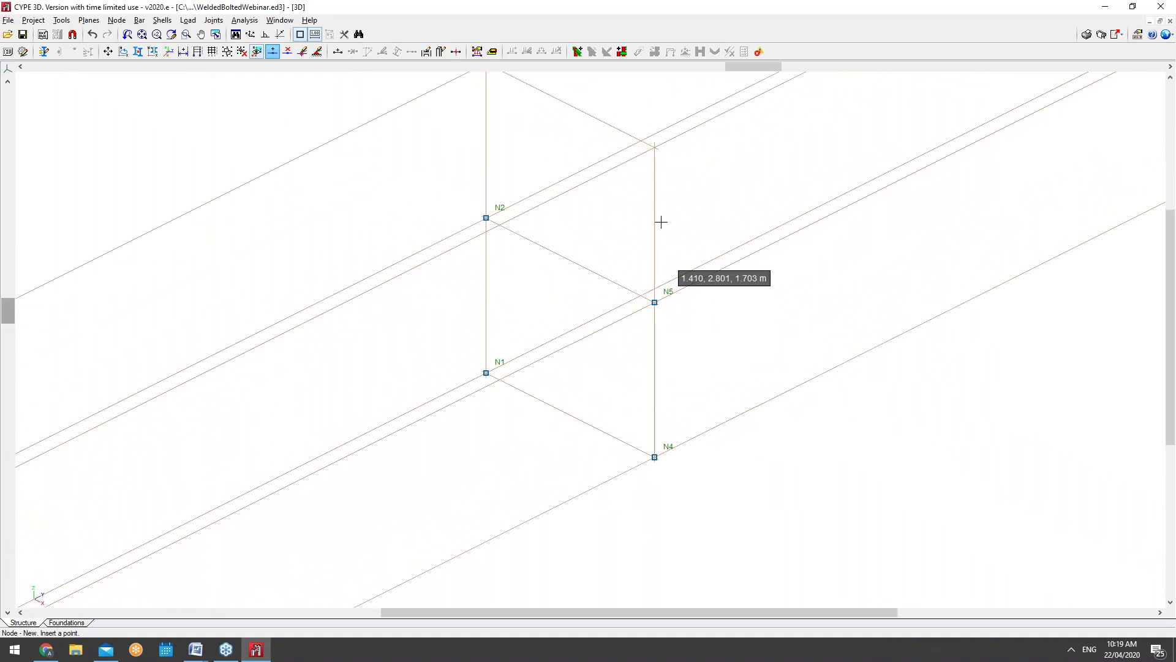
click(655, 149)
scroll(500, 371, down, 3)
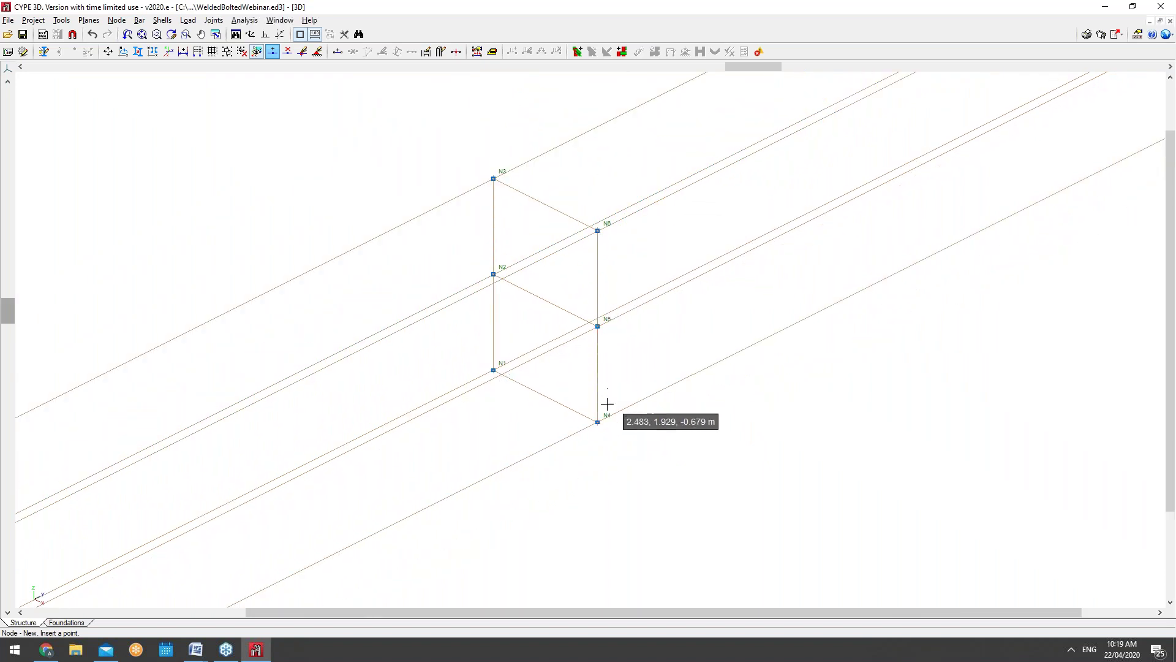
Add a GF node 4 m along Y from node N4, then the remaining FF and SF corner nodes of this first bay
click(670, 387)
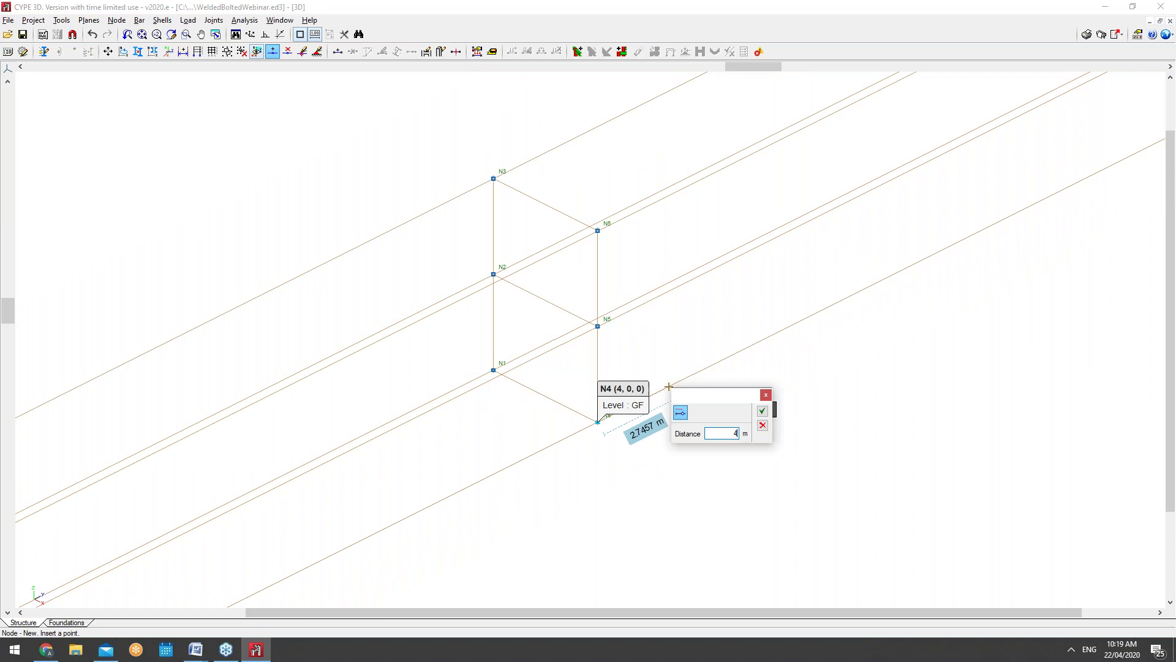
text(4)
key(Return)
click(702, 276)
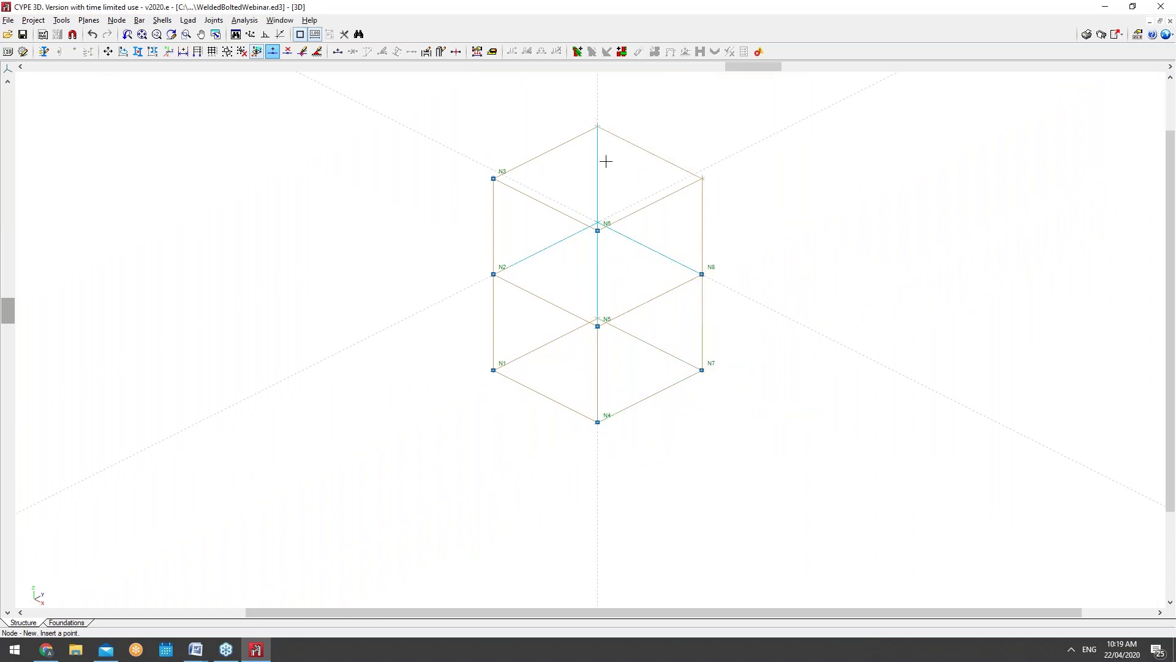
click(598, 126)
click(702, 178)
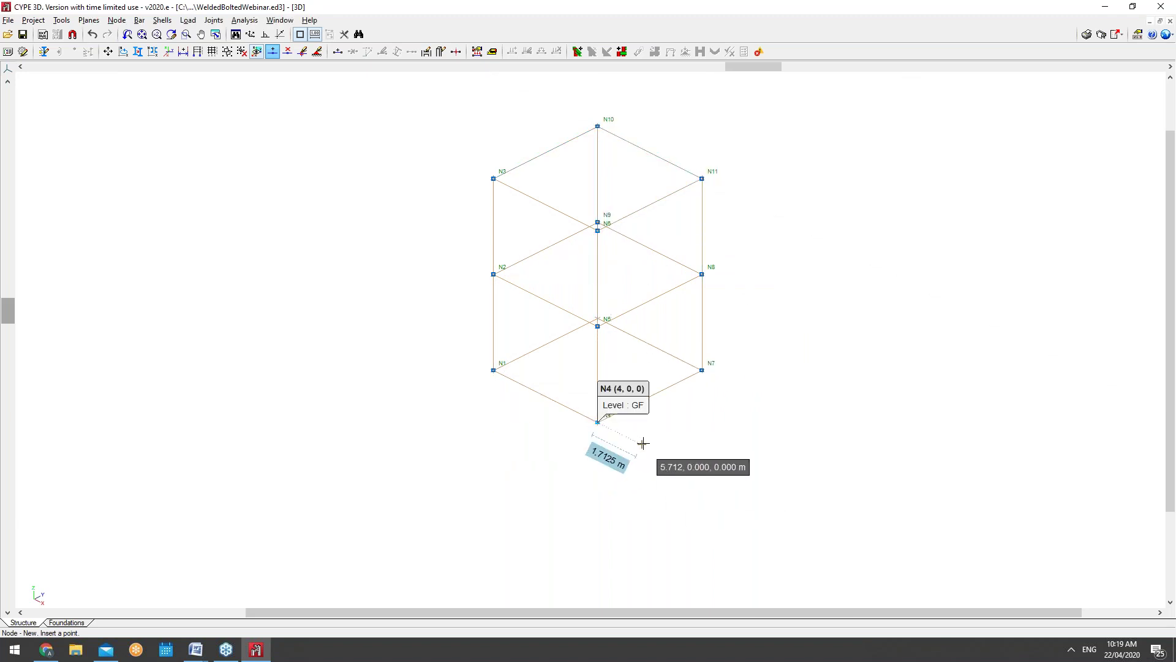
Add a GF node 4 m further along X from node N4, plus the second bay's other three end nodes at GF and FF
key(Return)
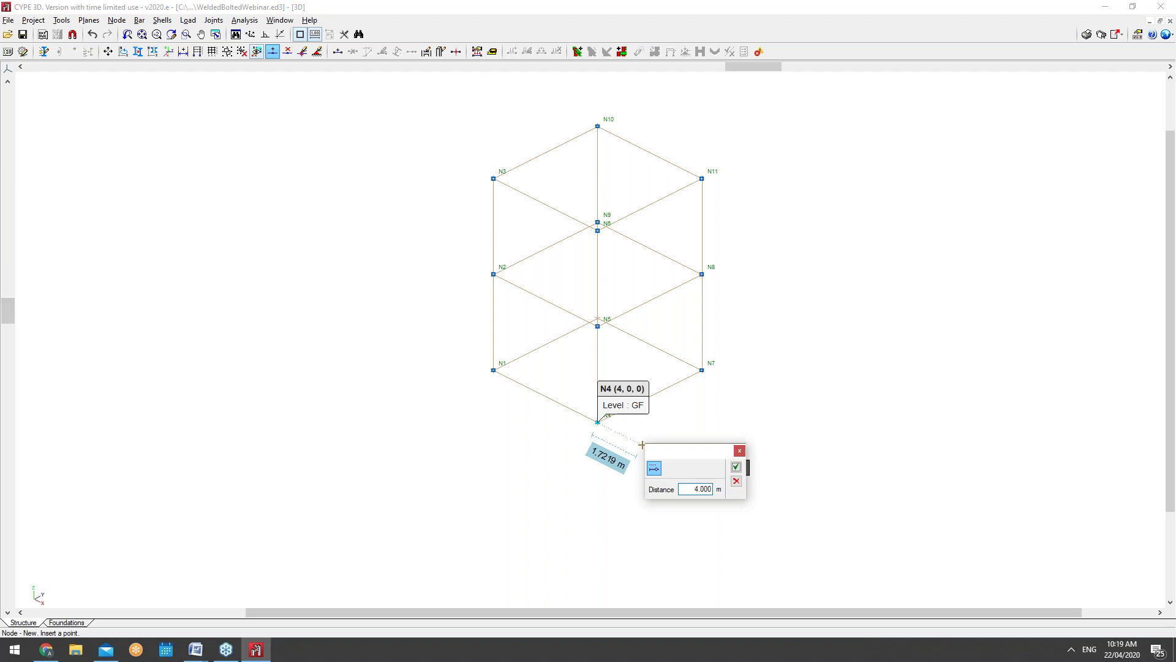
text(4.000)
key(Return)
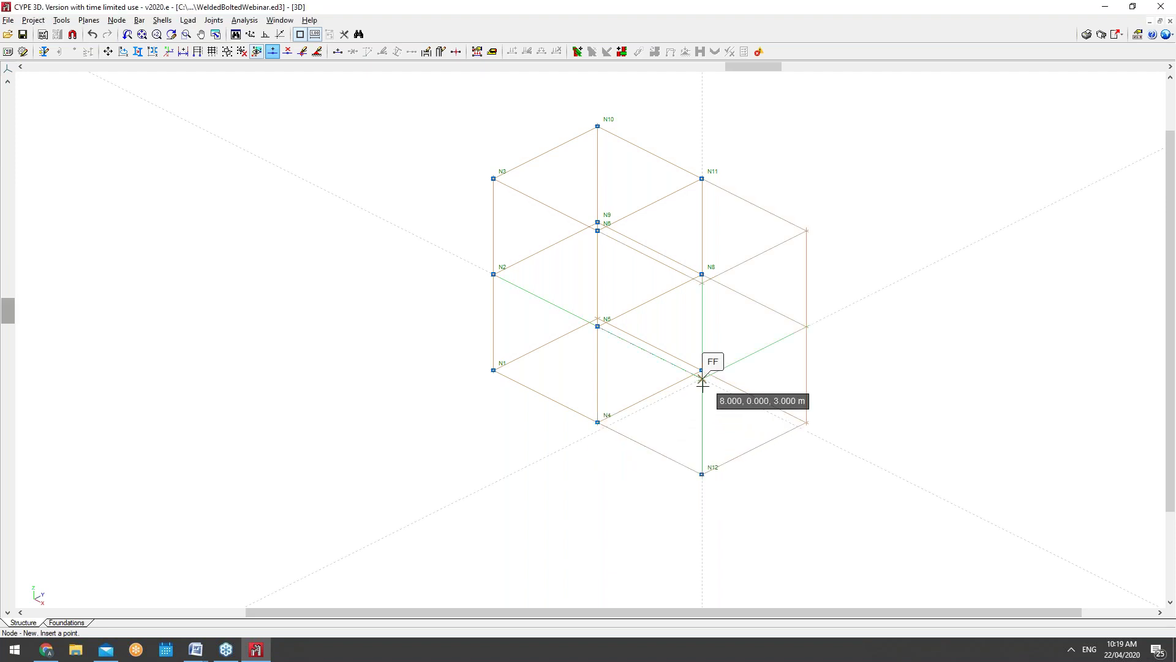
click(705, 380)
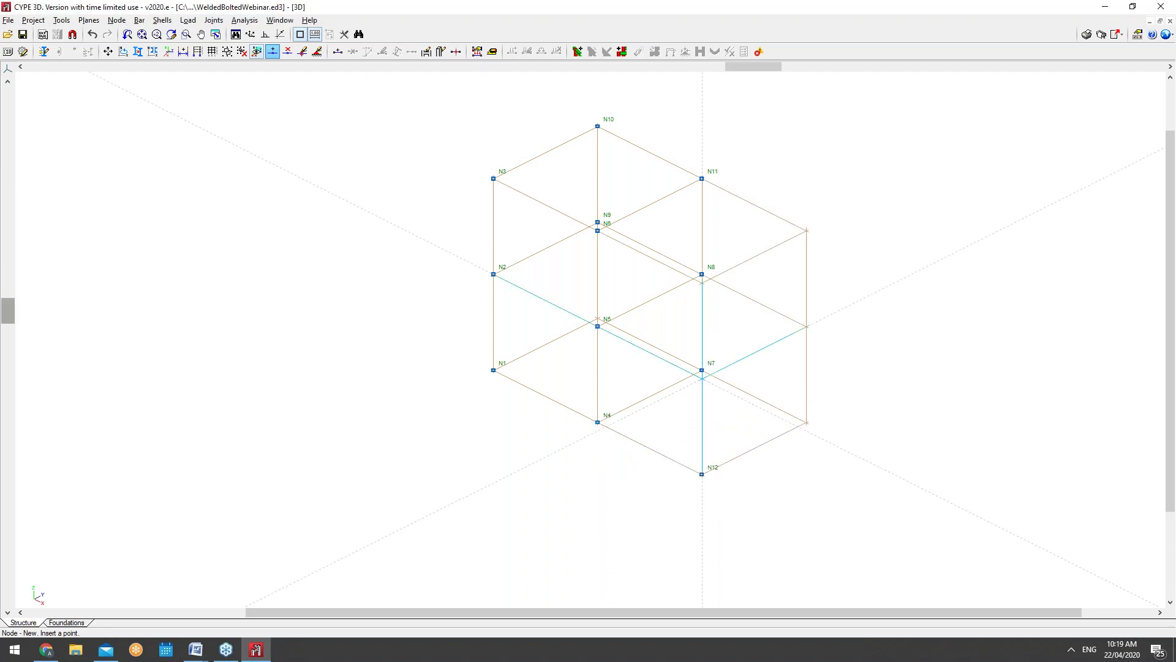
click(807, 327)
click(807, 423)
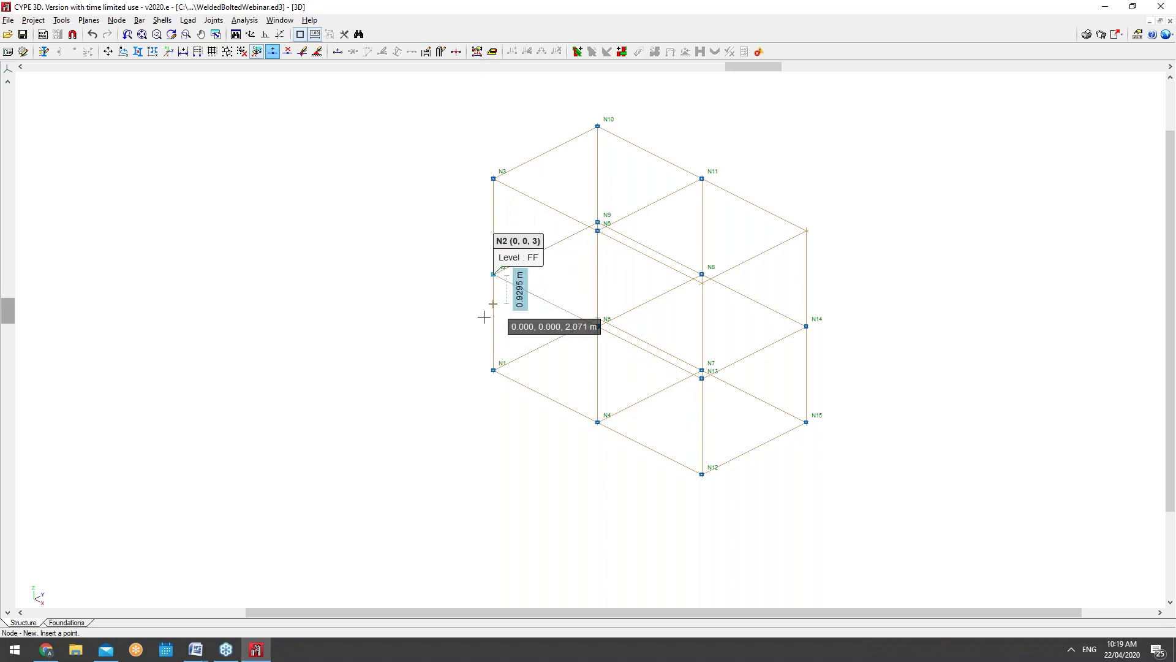
Rotate the 3D view to separate the overlapping nodes and insert the missing GF corner node below N9
mouse_move(503, 334)
shift+middle_down()
mouse_move(578, 304)
mouse_move(565, 286)
mouse_move(530, 286)
mouse_move(505, 294)
mouse_move(507, 307)
mouse_move(736, 304)
mouse_move(475, 305)
mouse_move(508, 312)
shift+middle_up()
drag(738, 65, 765, 67)
mouse_move(7, 332)
mouse_down()
mouse_move(16, 295)
mouse_move(12, 349)
mouse_move(11, 334)
mouse_up()
drag(744, 66, 693, 67)
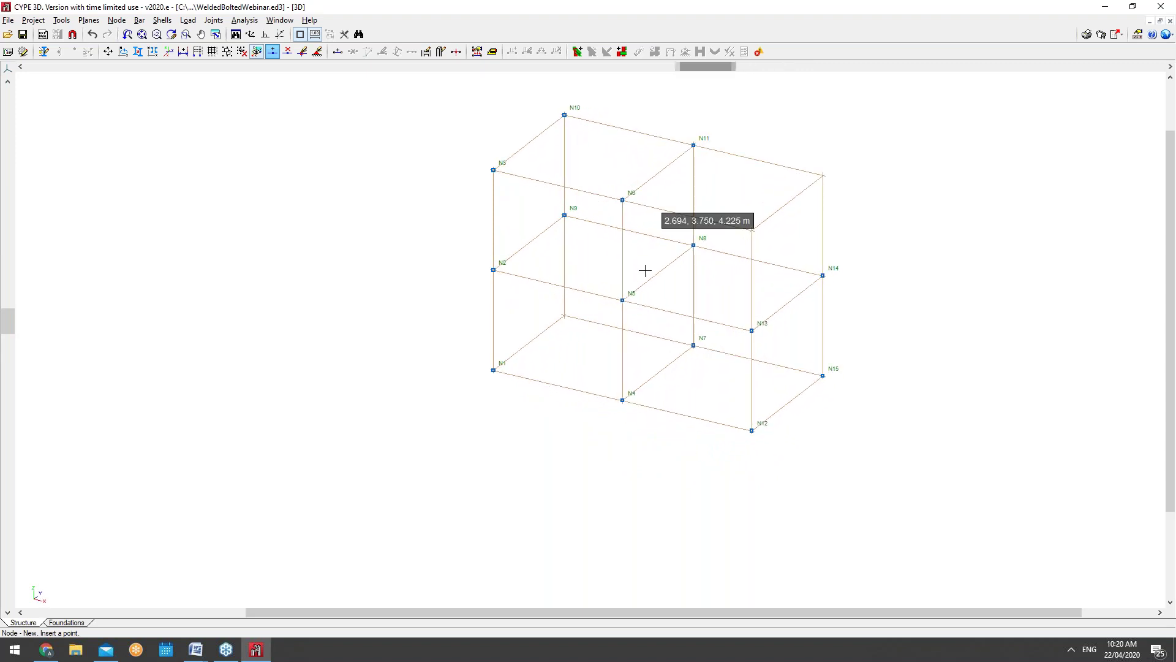
scroll(636, 447, down, 4)
scroll(629, 228, up, 1)
scroll(670, 210, up, 1)
scroll(704, 244, up, 1)
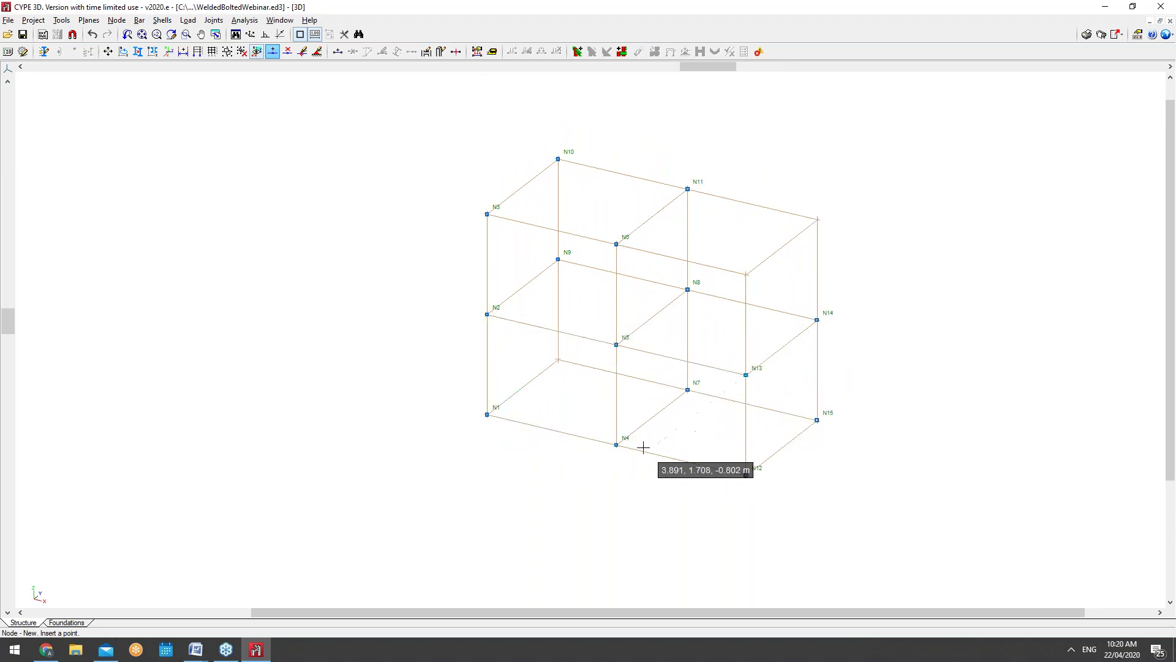
click(559, 359)
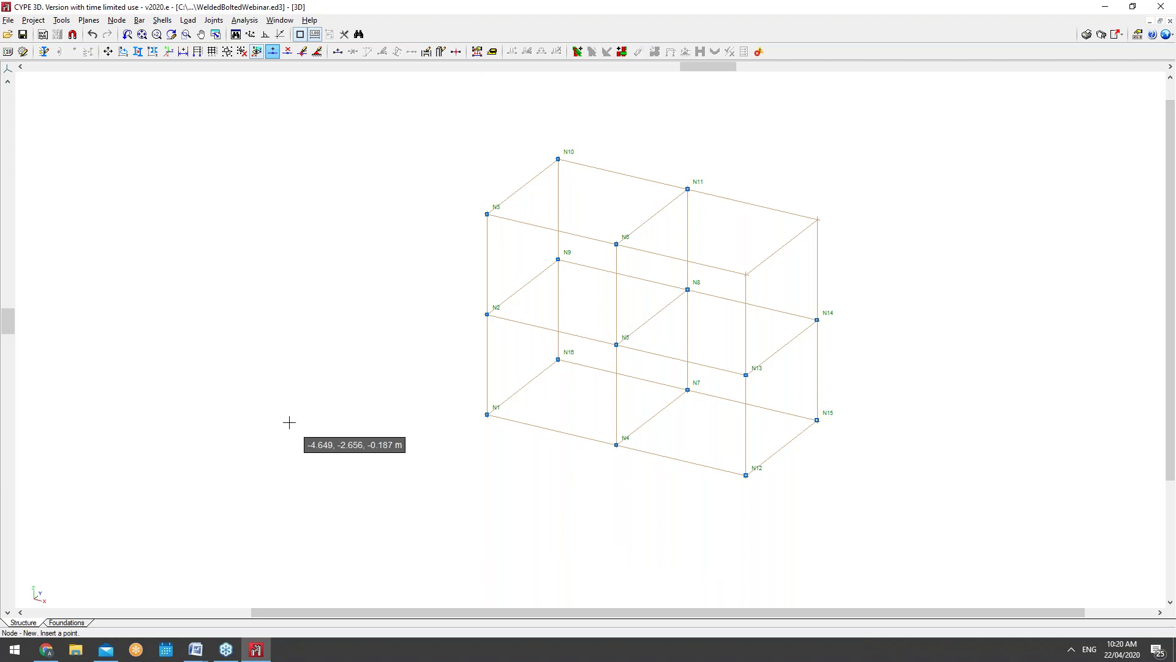
Start a new bar and describe it as a simple HE 240 B steel section from the HEB series, without a fire resistance check
click(139, 20)
click(149, 35)
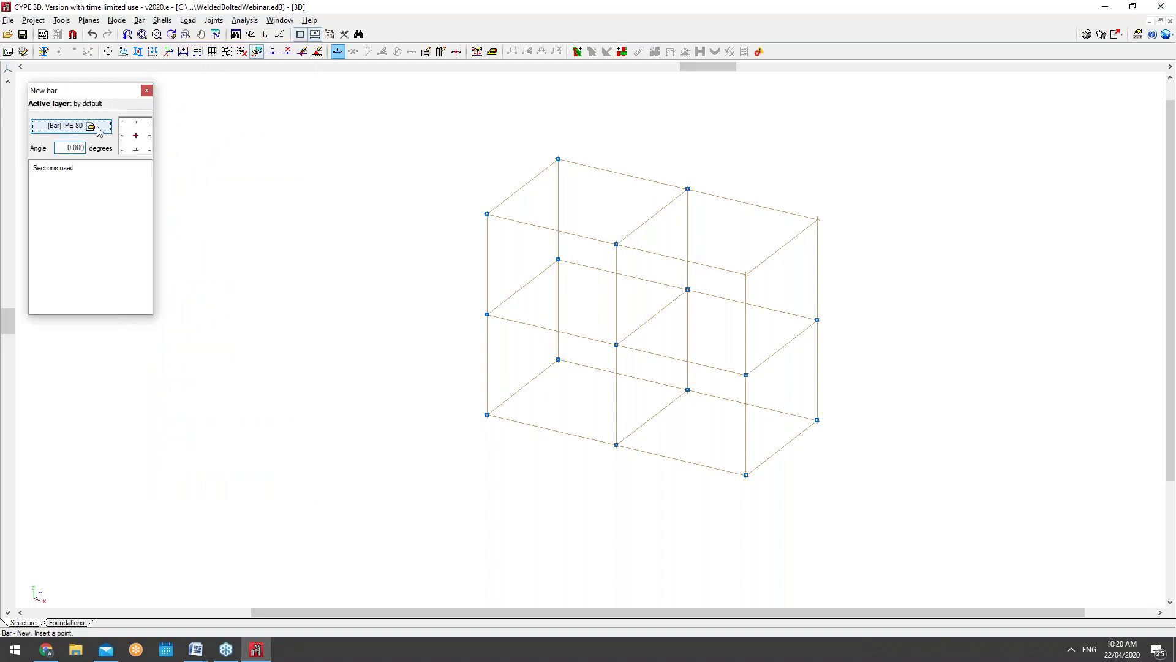
click(53, 128)
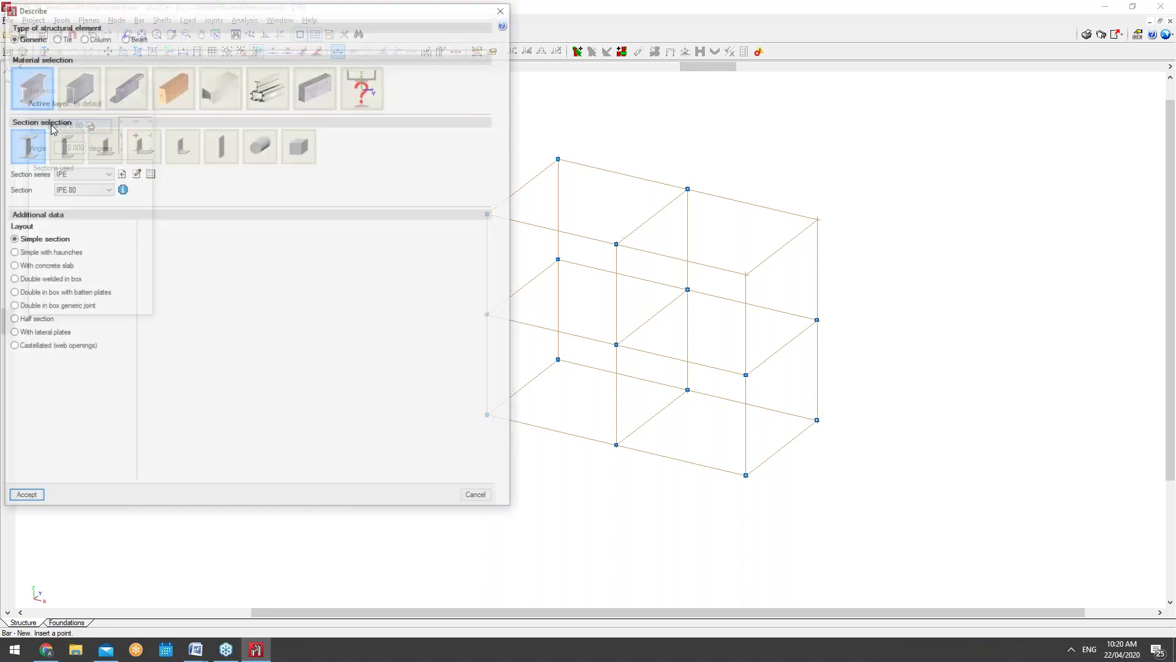
drag(163, 5, 211, 26)
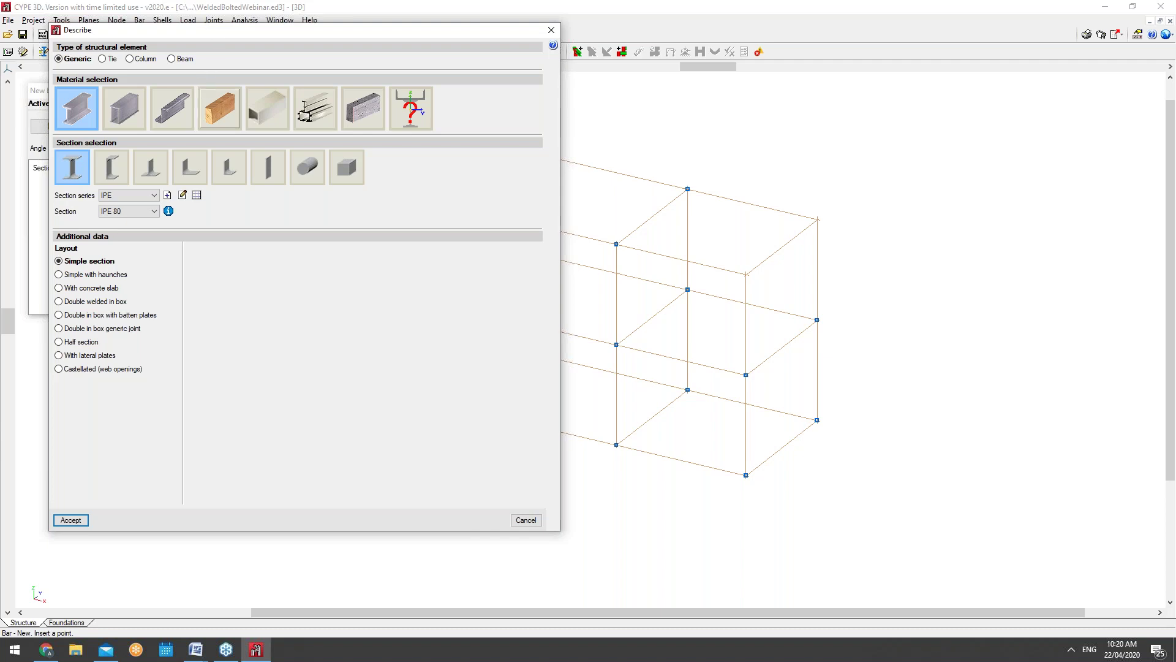
click(155, 196)
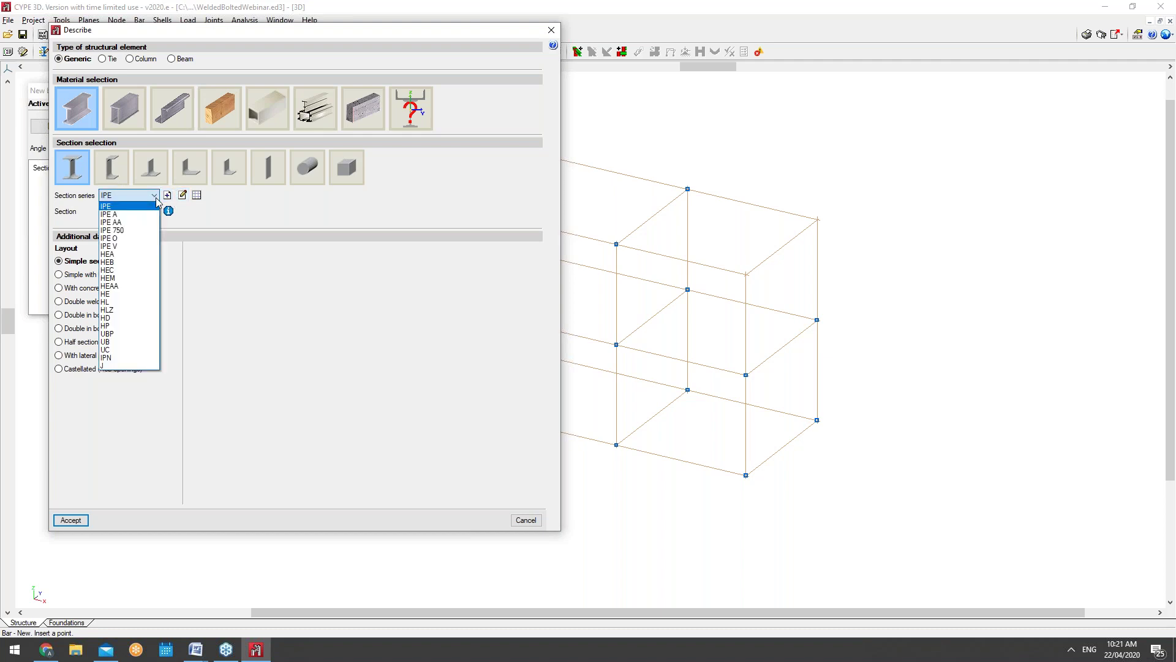
click(114, 261)
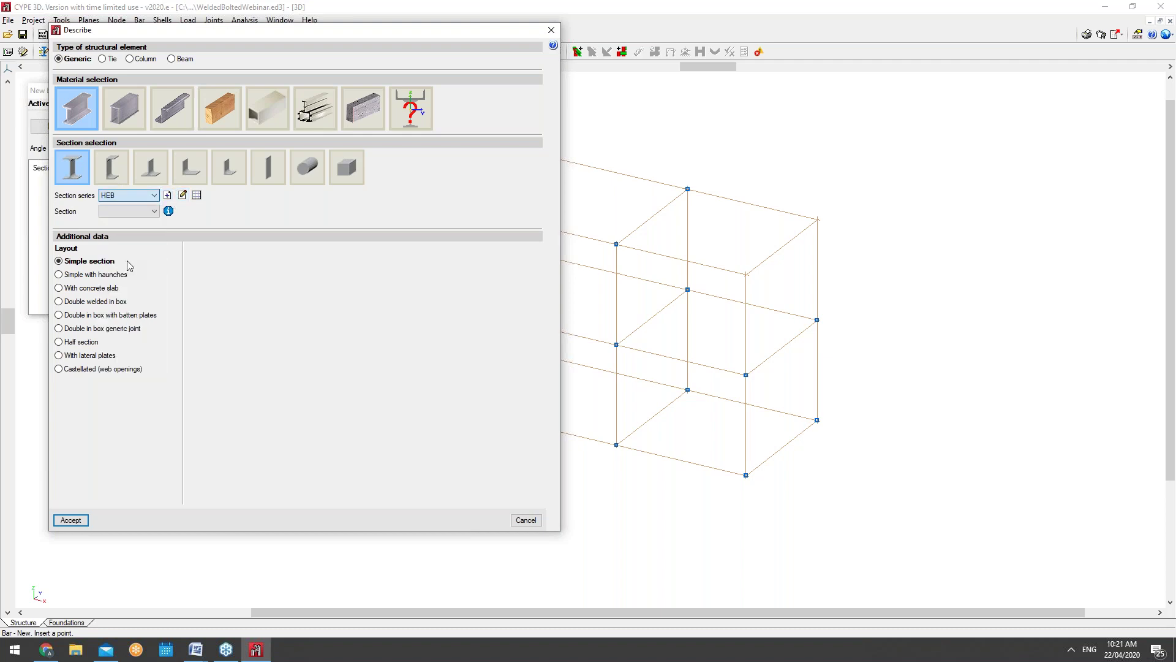
click(138, 210)
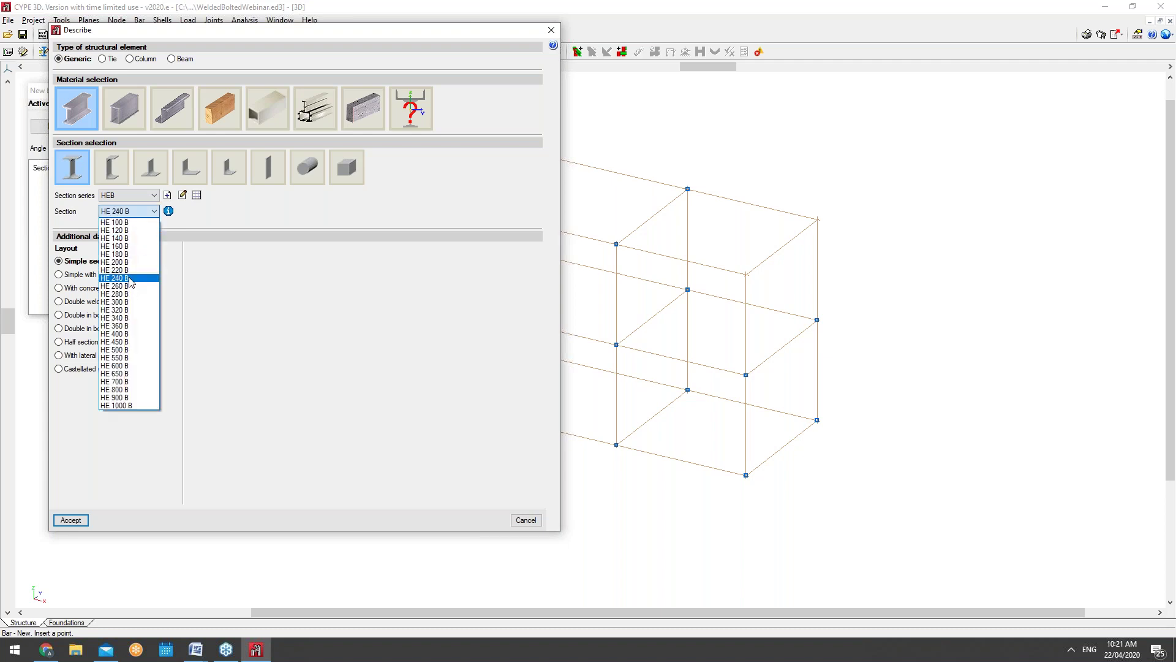
click(132, 278)
click(78, 521)
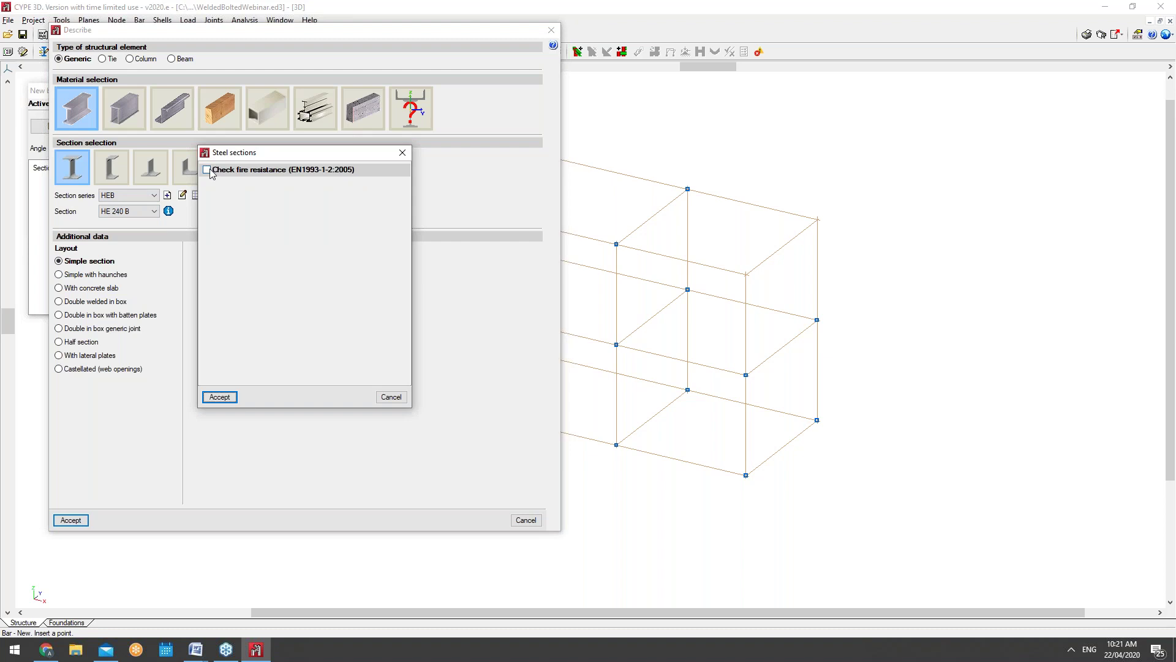
click(207, 170)
click(207, 170)
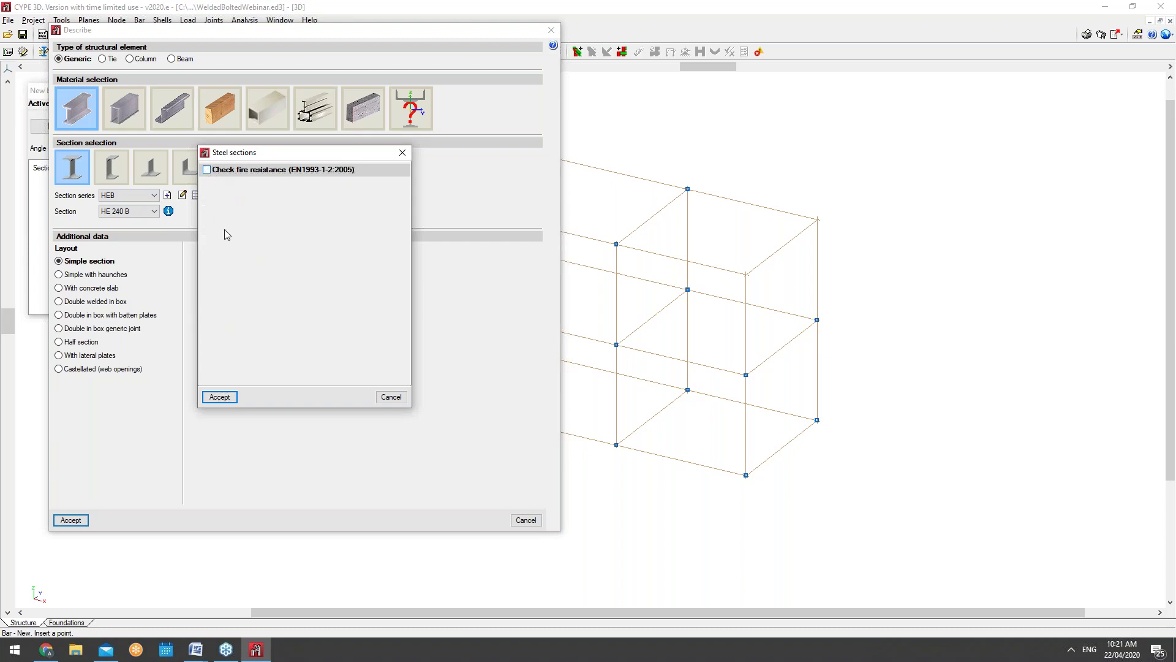
click(222, 397)
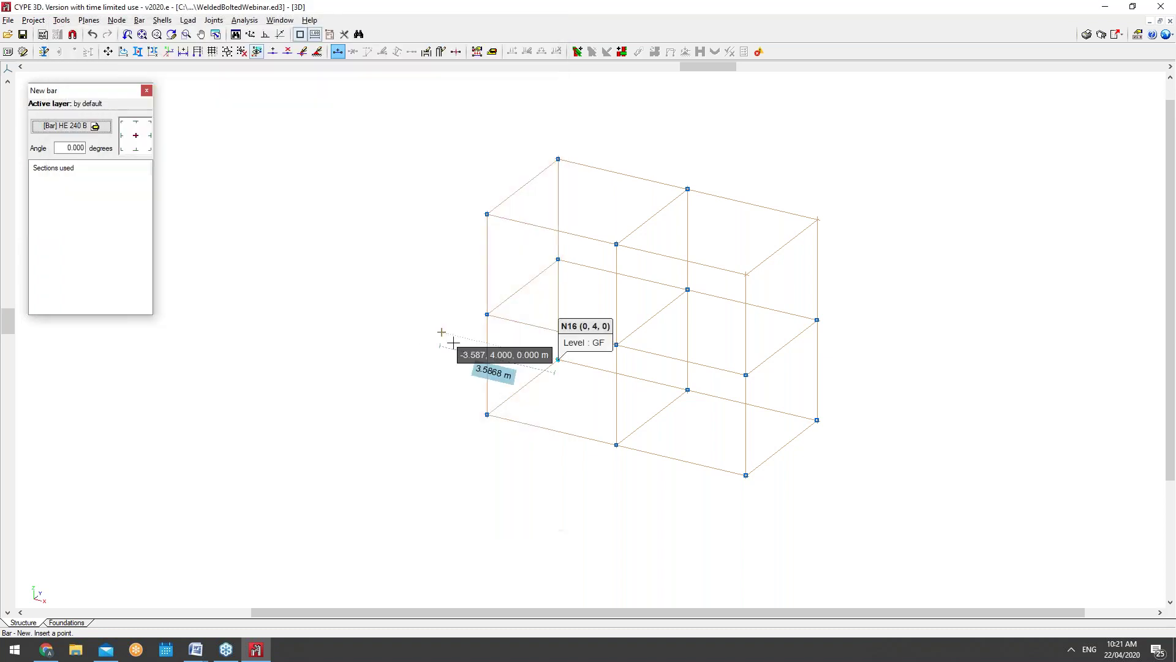
Draw three full-height HE 240 B columns from GF to SF, starting at nodes N1, N16 and N4
click(487, 416)
click(487, 214)
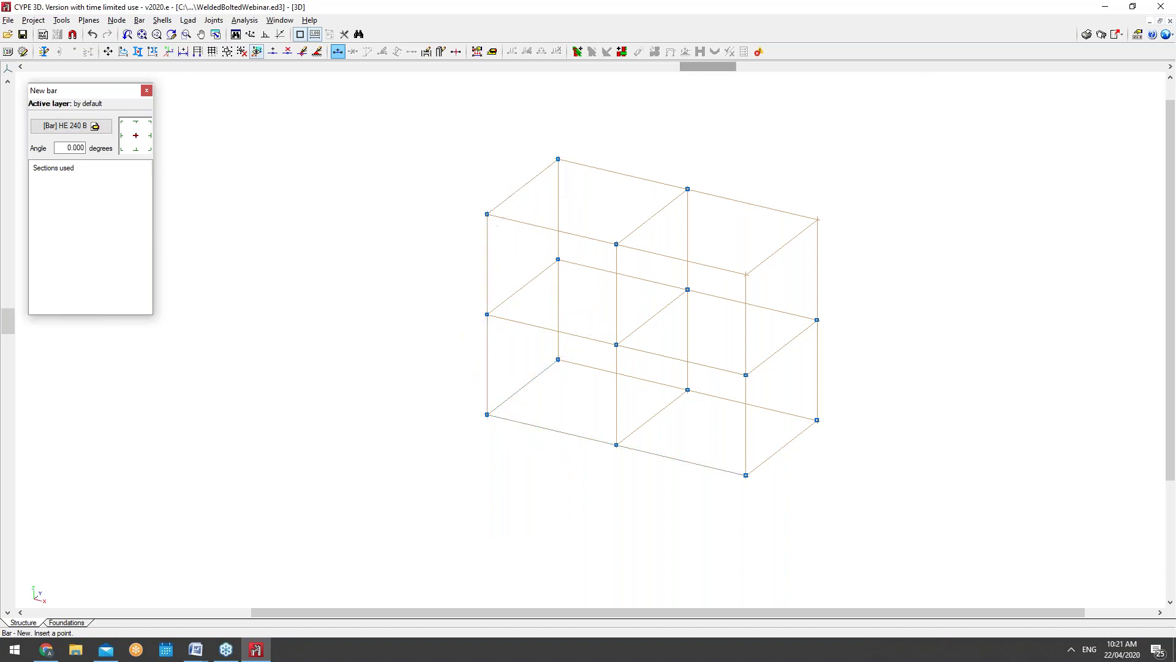
click(559, 360)
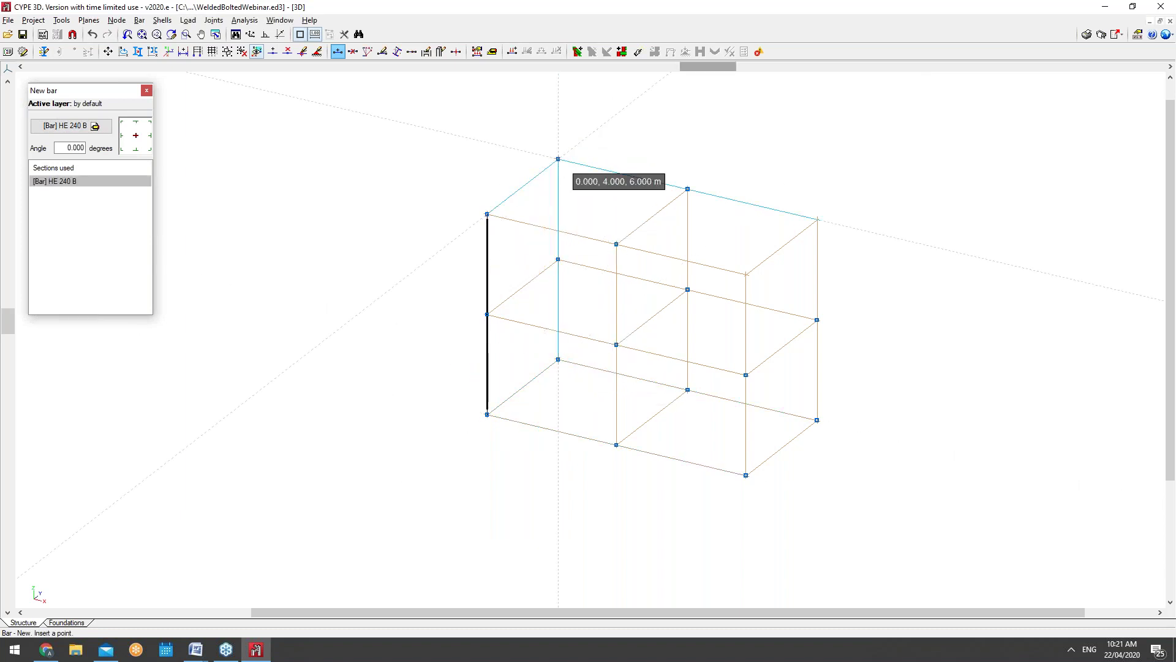
click(558, 158)
click(616, 445)
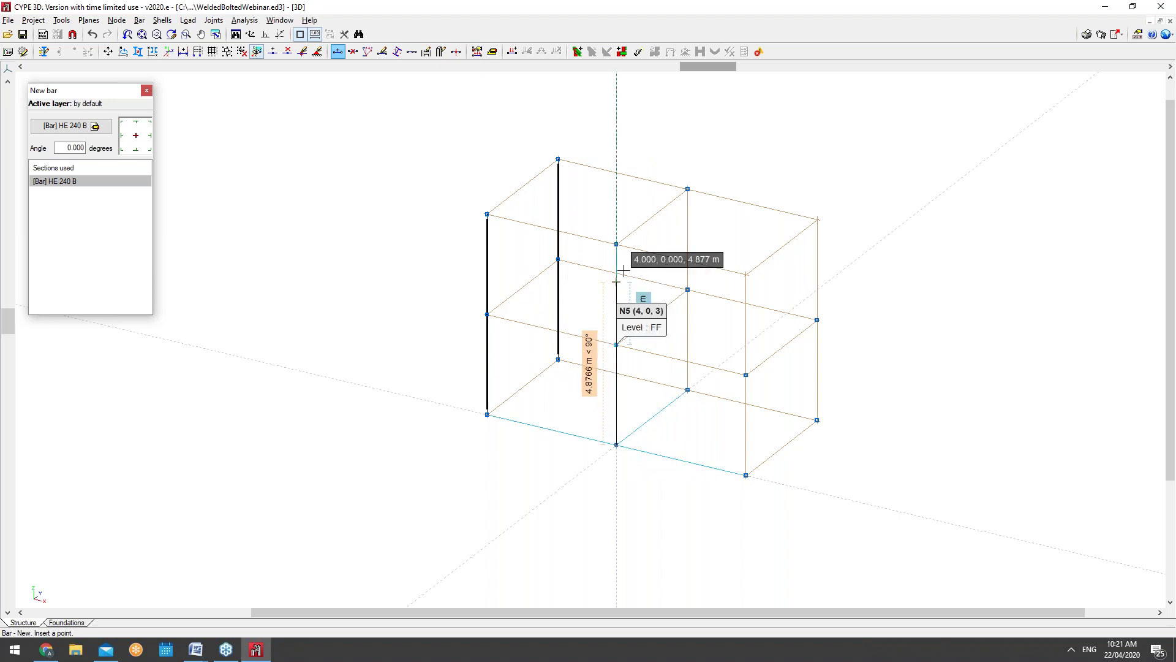
click(617, 244)
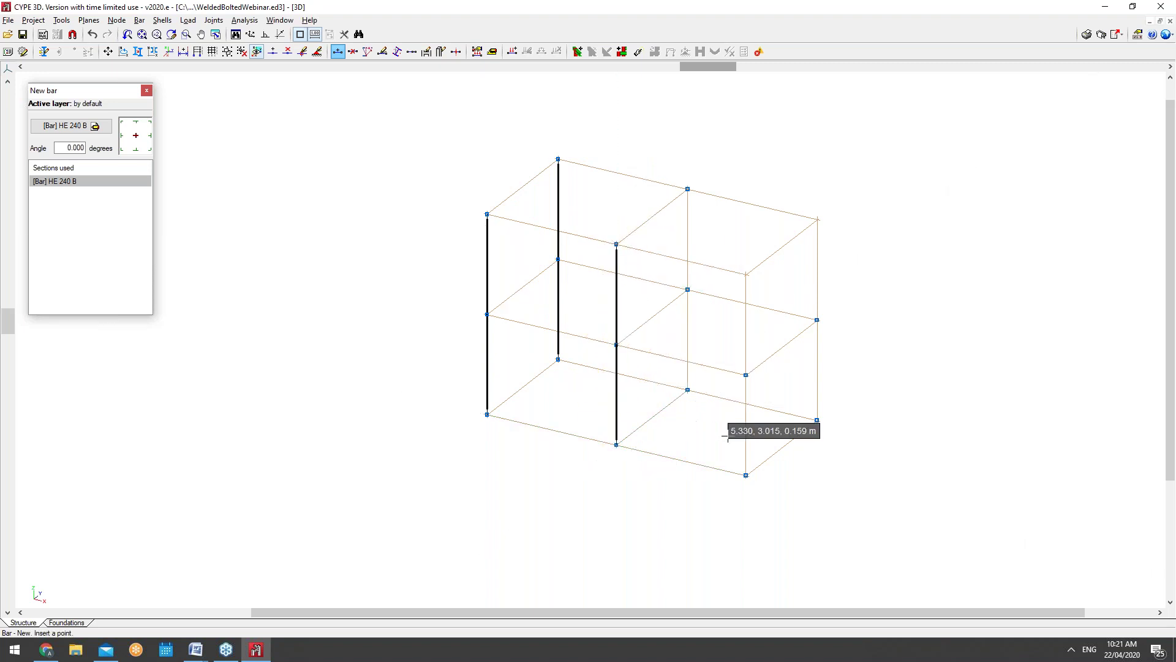
Draw two single-storey HE 240 B columns from GF to FF at the second bay's end nodes N12 and N15
click(747, 474)
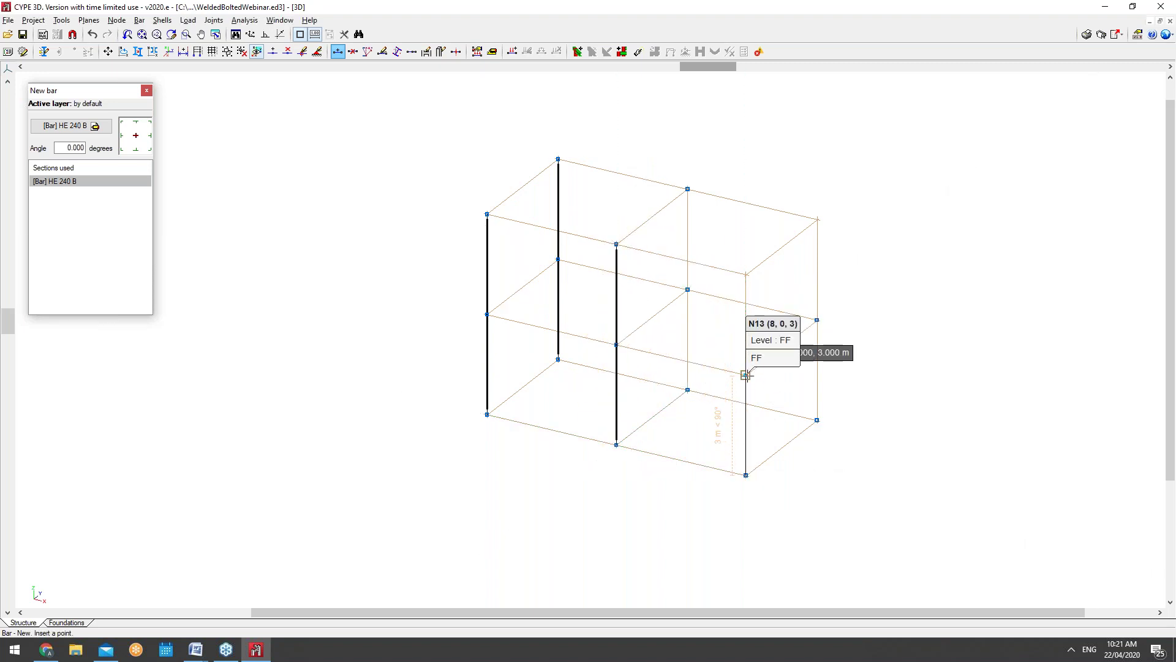
click(746, 375)
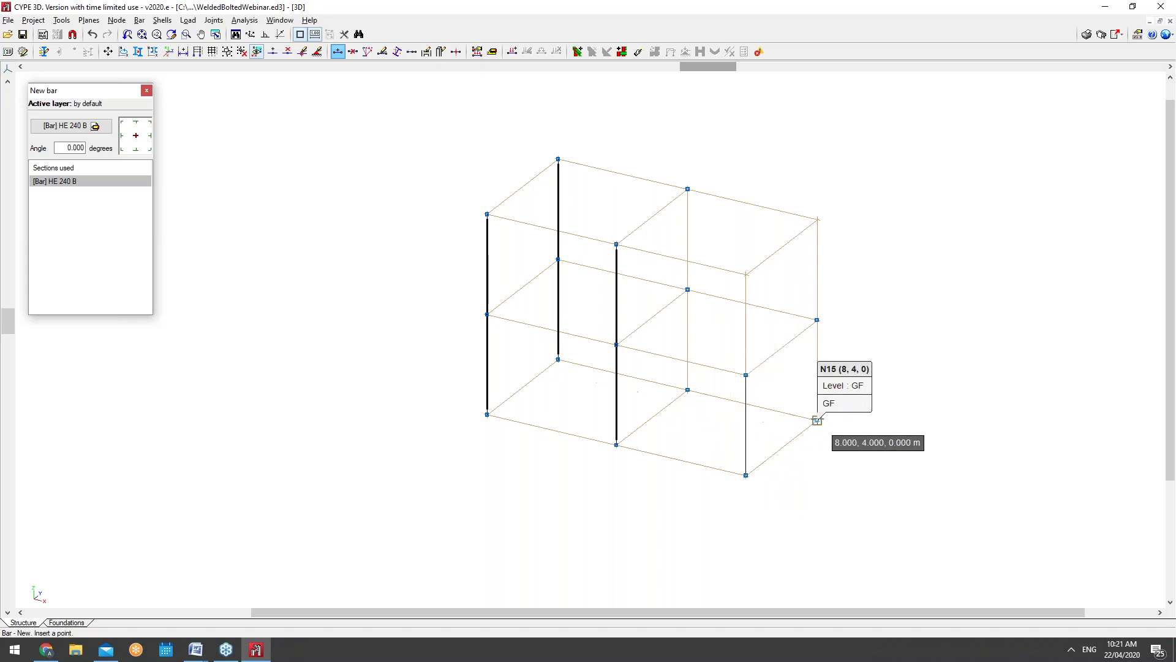
click(817, 420)
click(815, 320)
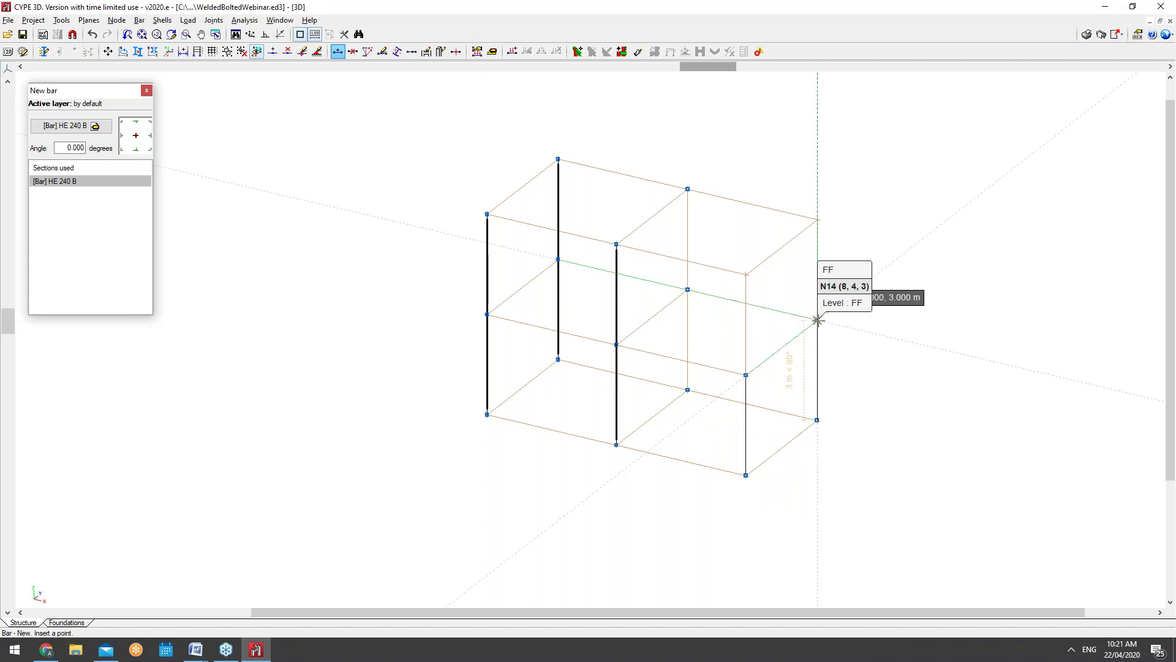
click(818, 319)
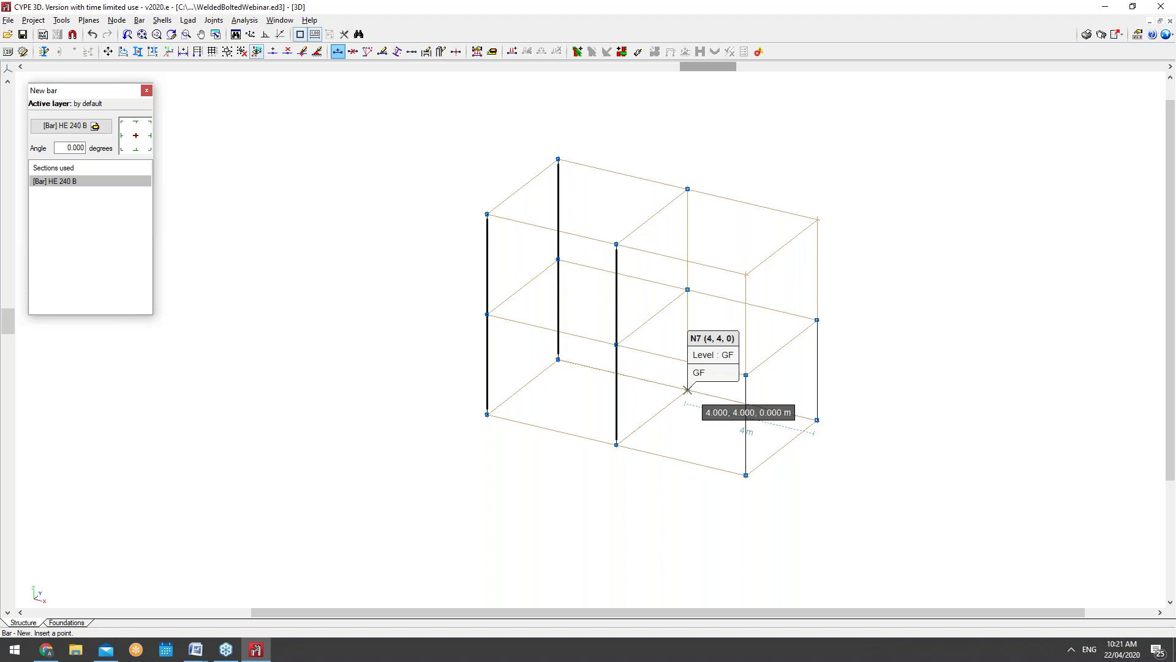
Draw a single-storey HE 240 B column from node N7 at GF to node N8 at FF
click(688, 390)
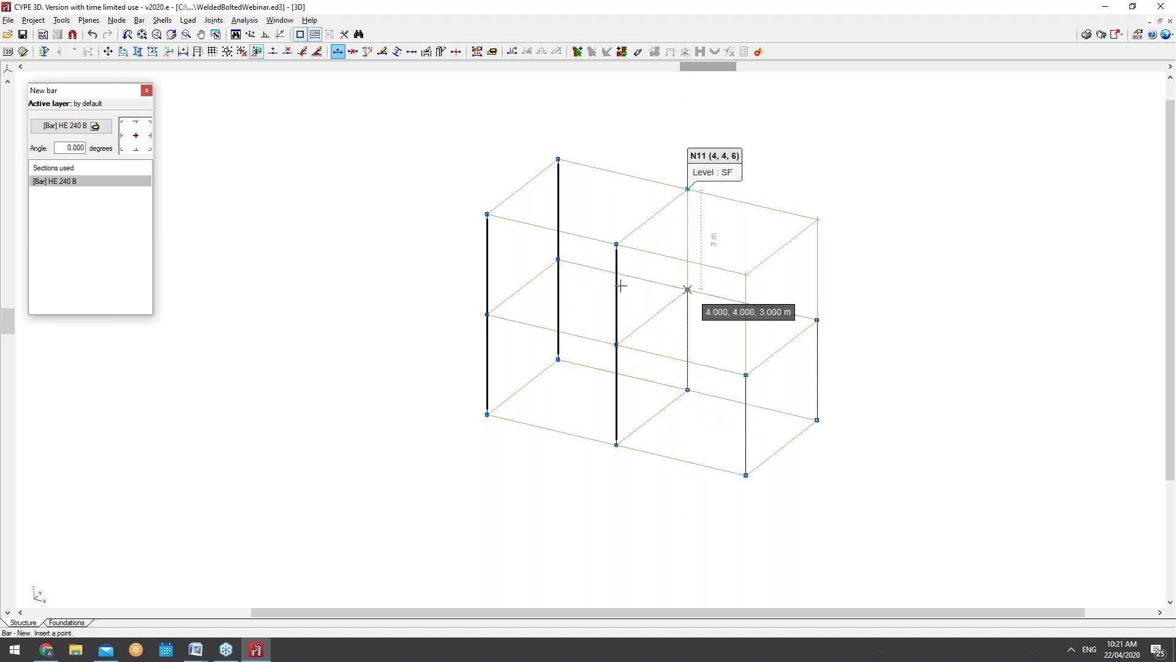
click(688, 290)
right_click(689, 291)
right_click(687, 290)
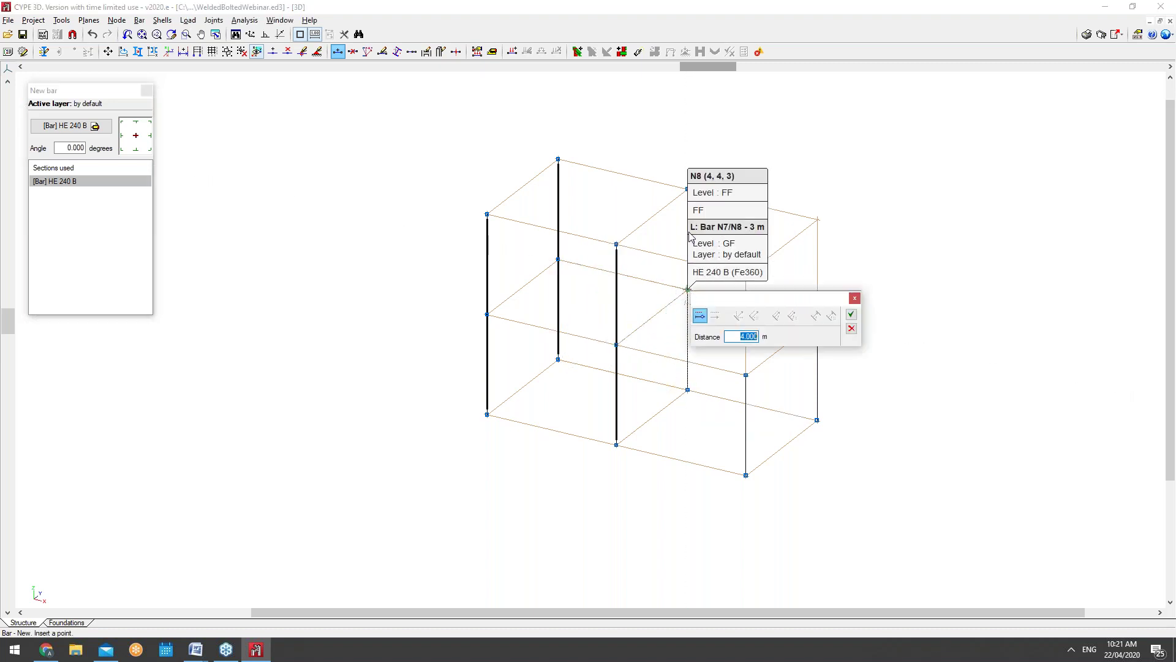
click(854, 299)
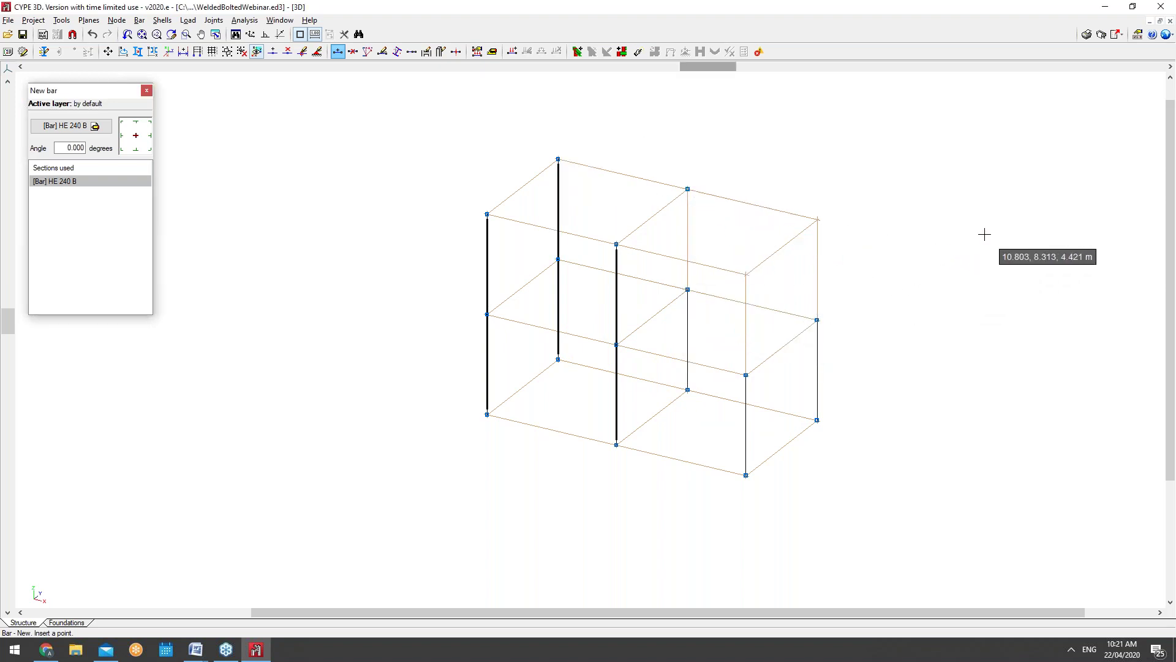
click(688, 289)
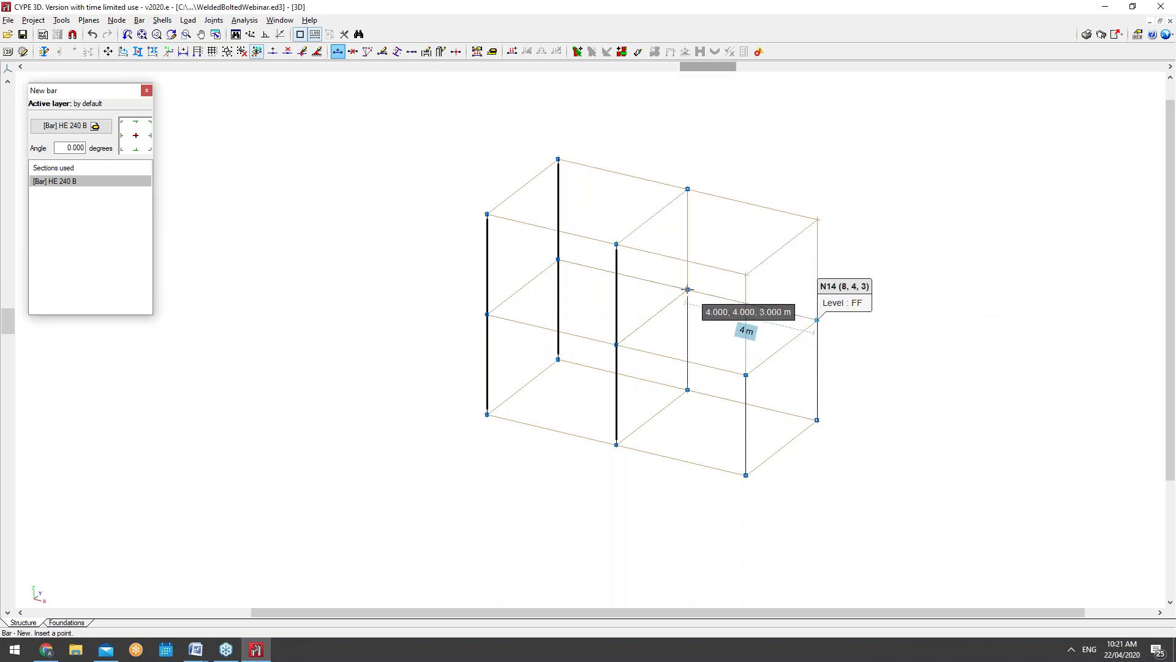
click(854, 298)
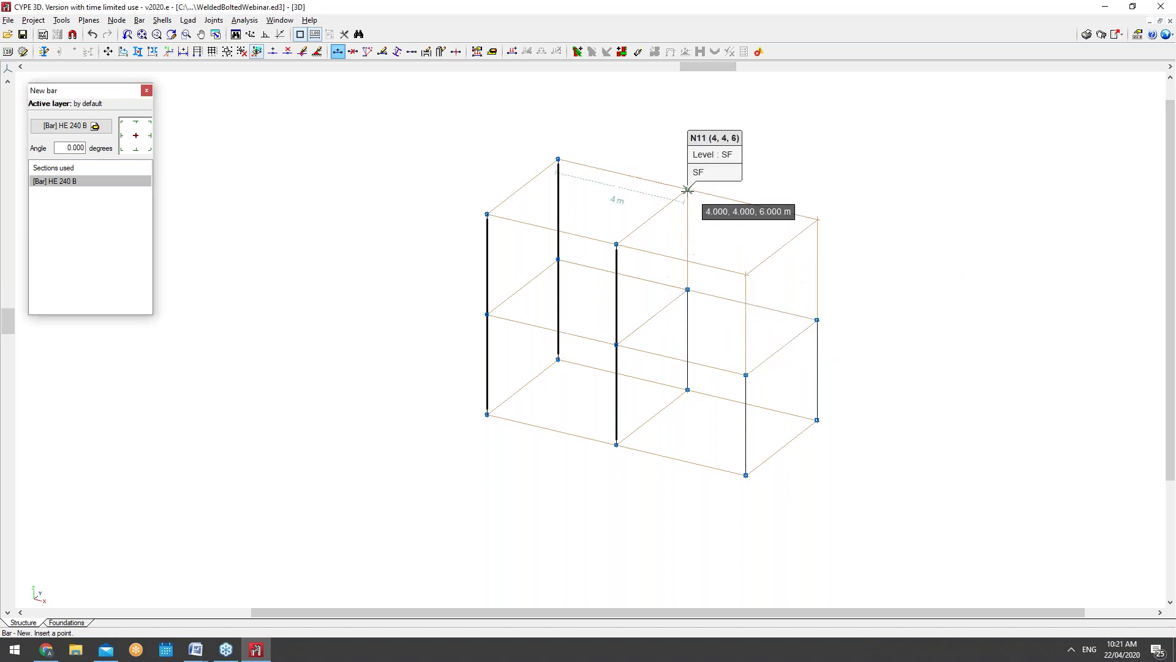
Draw the upper HE 240 B column between node N11 at SF and node N8 at FF
scroll(691, 191, up, 2)
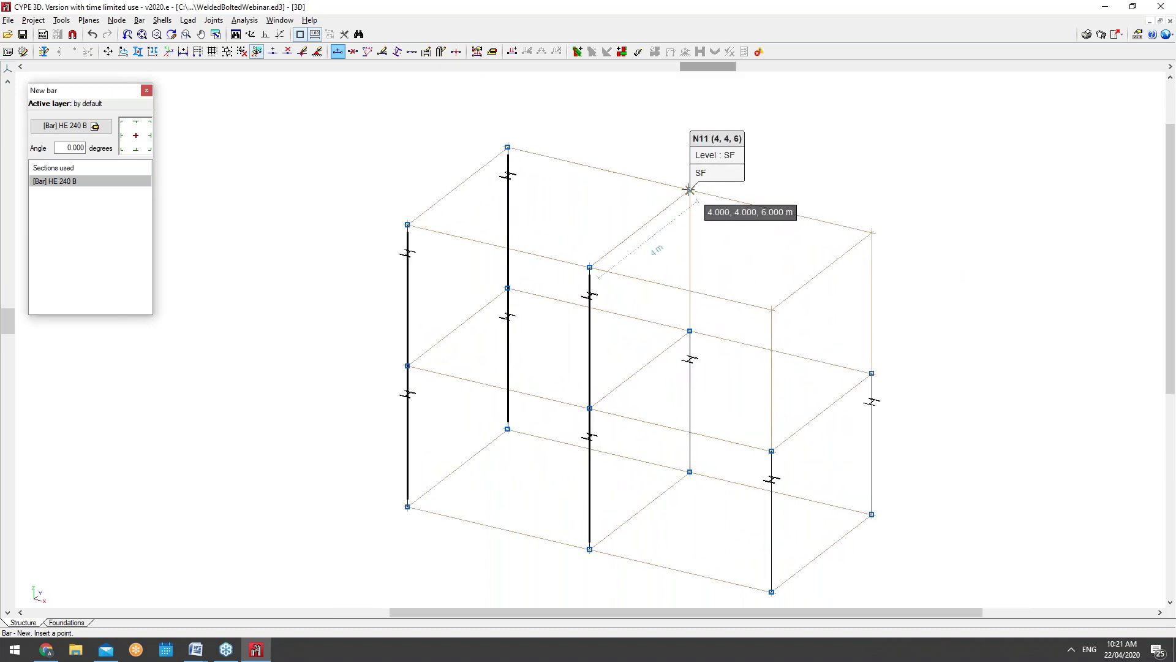
click(689, 191)
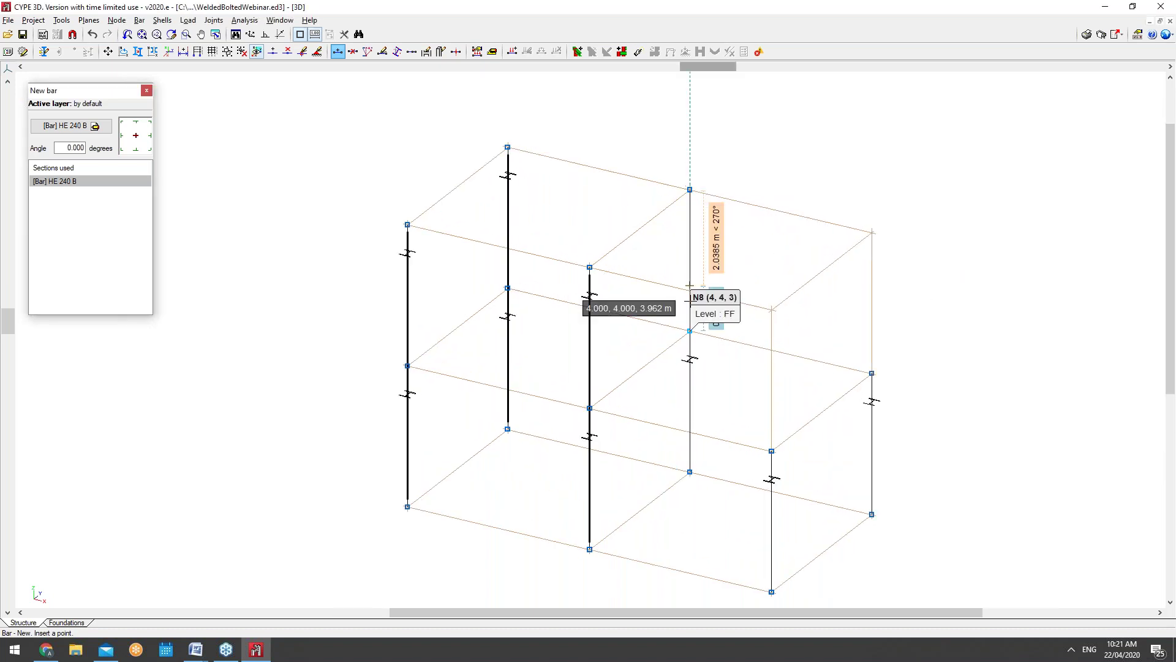
click(690, 332)
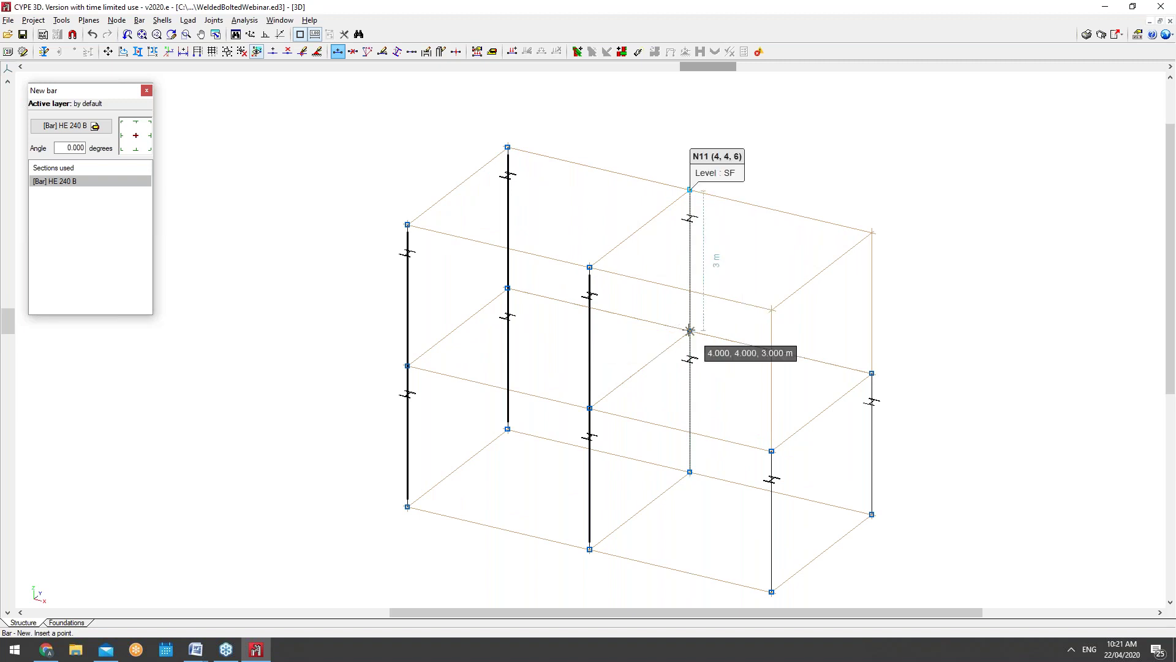
scroll(968, 290, down, 2)
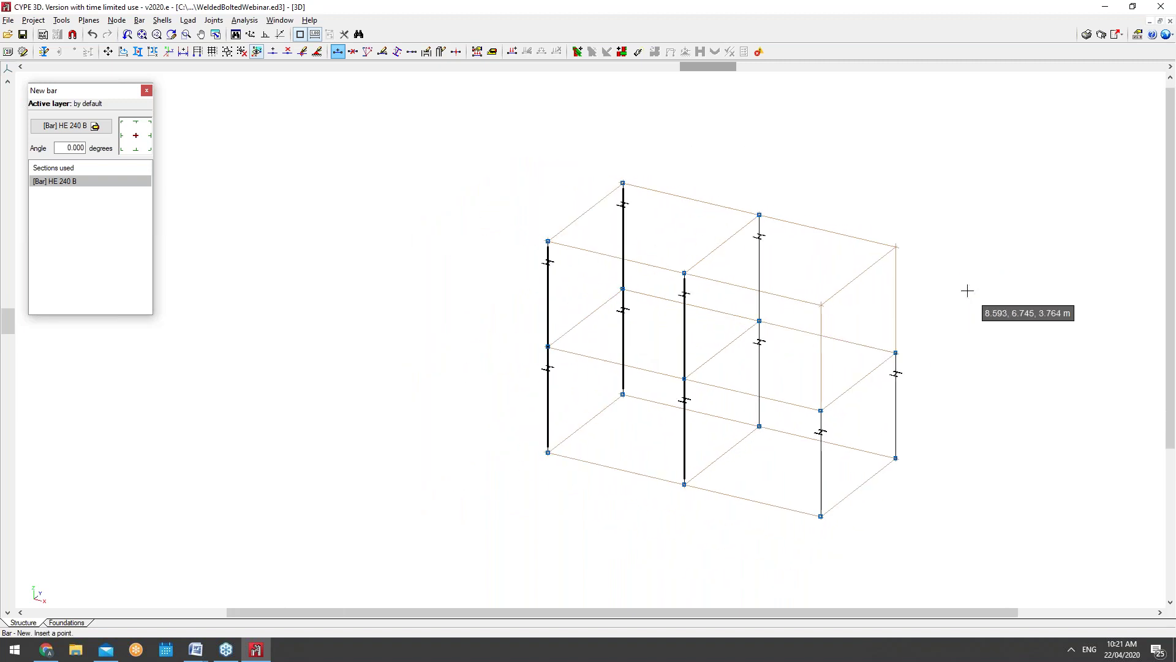
scroll(1006, 370, up, 1)
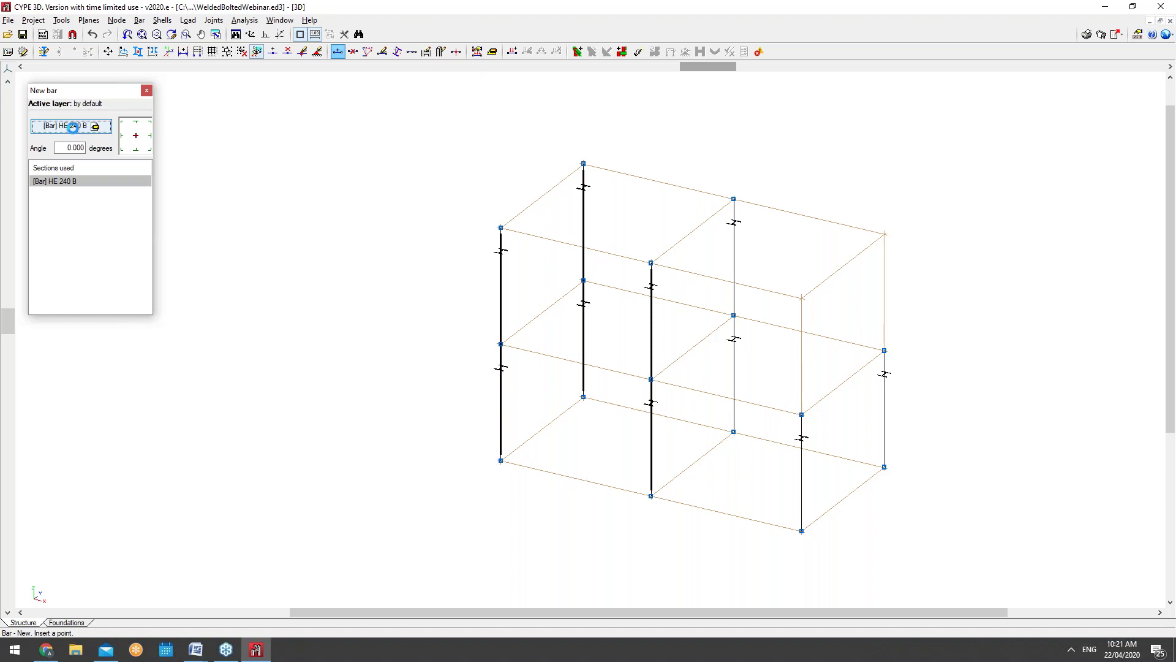
Change the new-bar section to HE 200 B from the HEB series, keeping the simple section layout
click(75, 131)
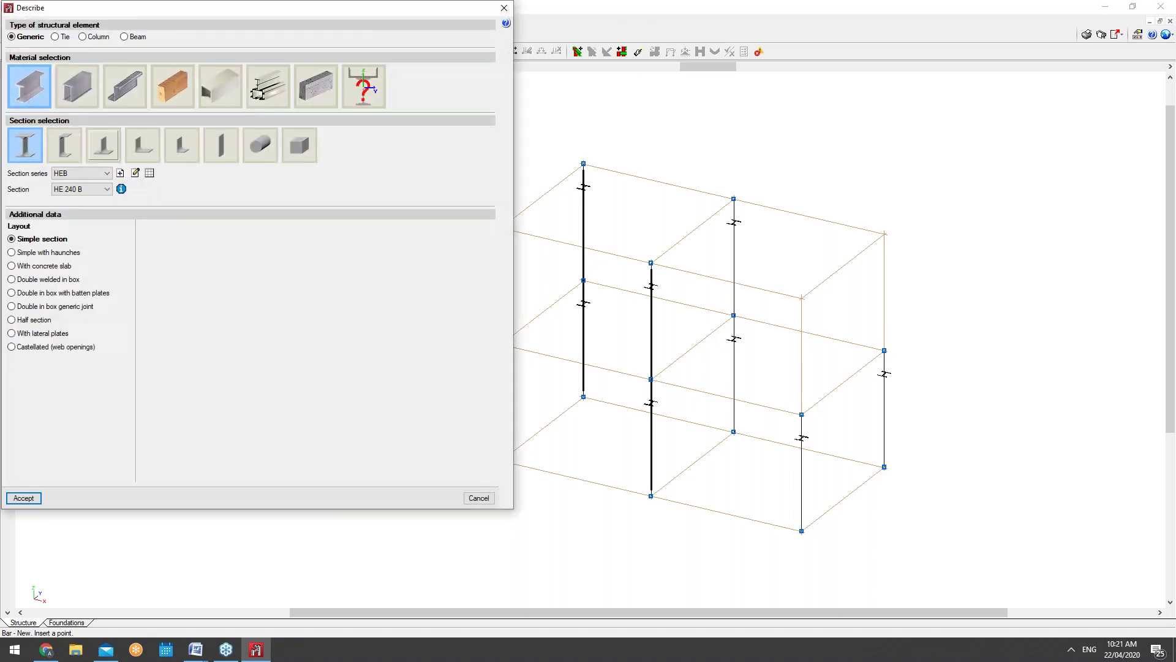
click(77, 190)
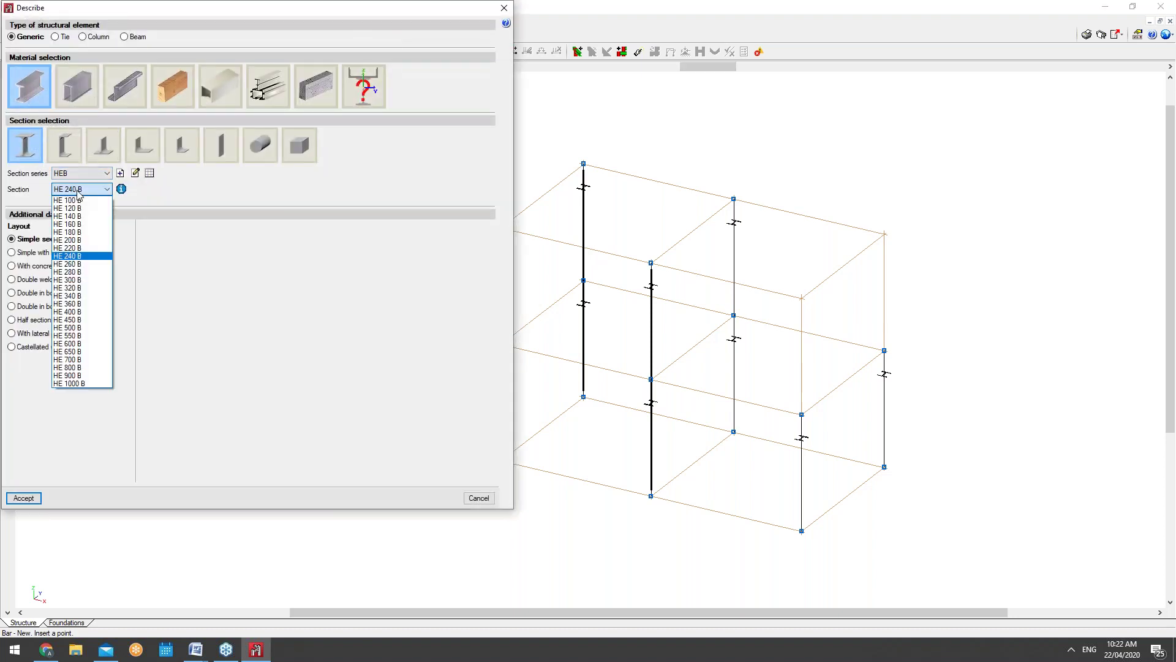
click(67, 240)
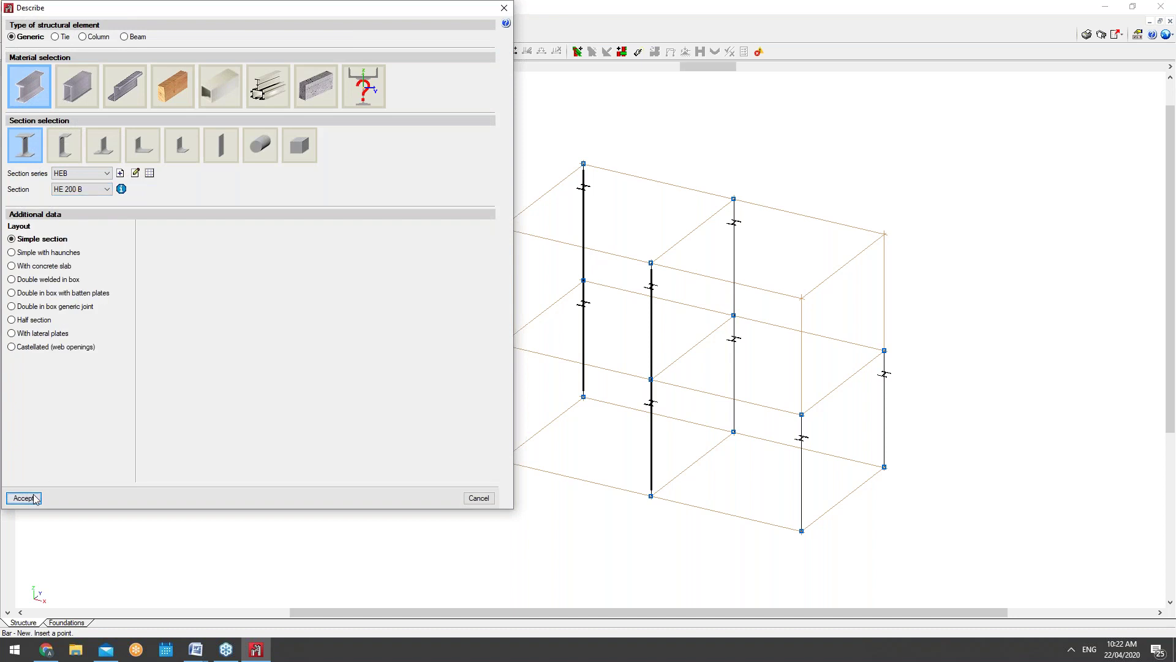
click(24, 498)
click(184, 378)
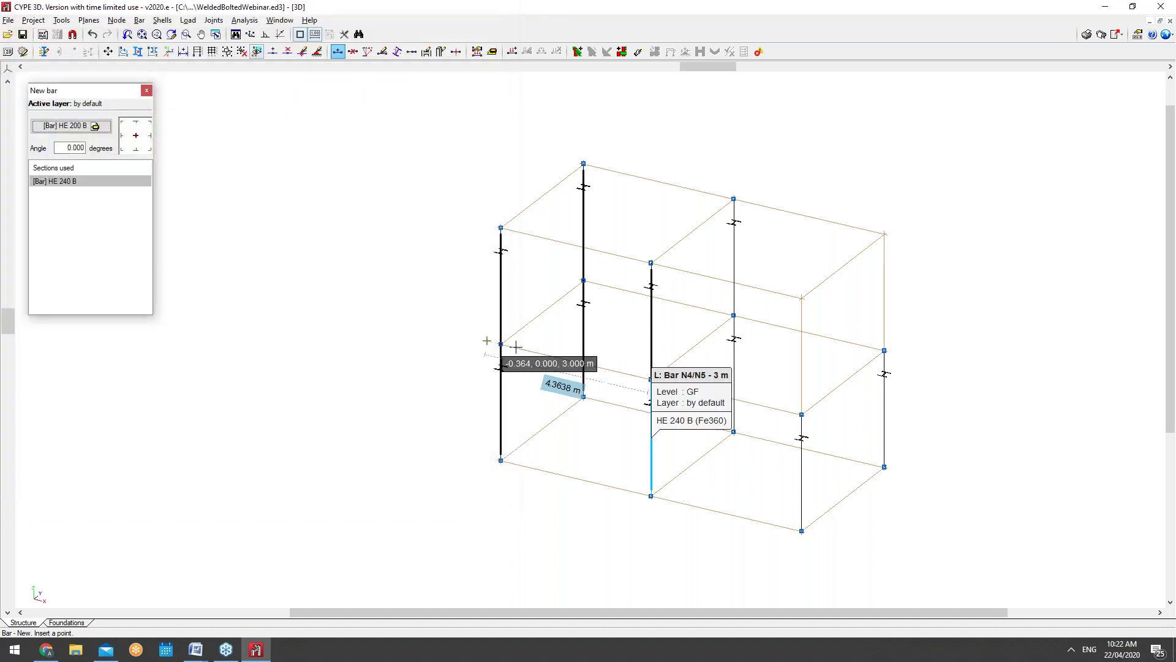
Draw HE 200 B beams around the first bay at FF, connecting nodes N2, N9, N8 and N5 in a closed loop
click(501, 343)
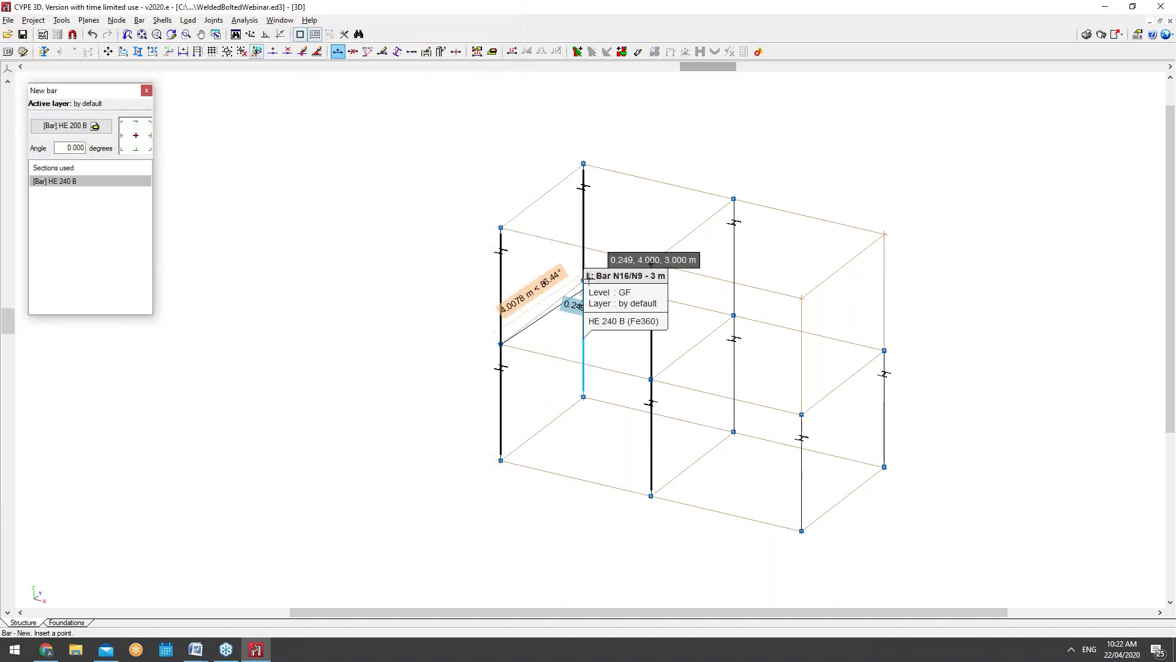
click(730, 313)
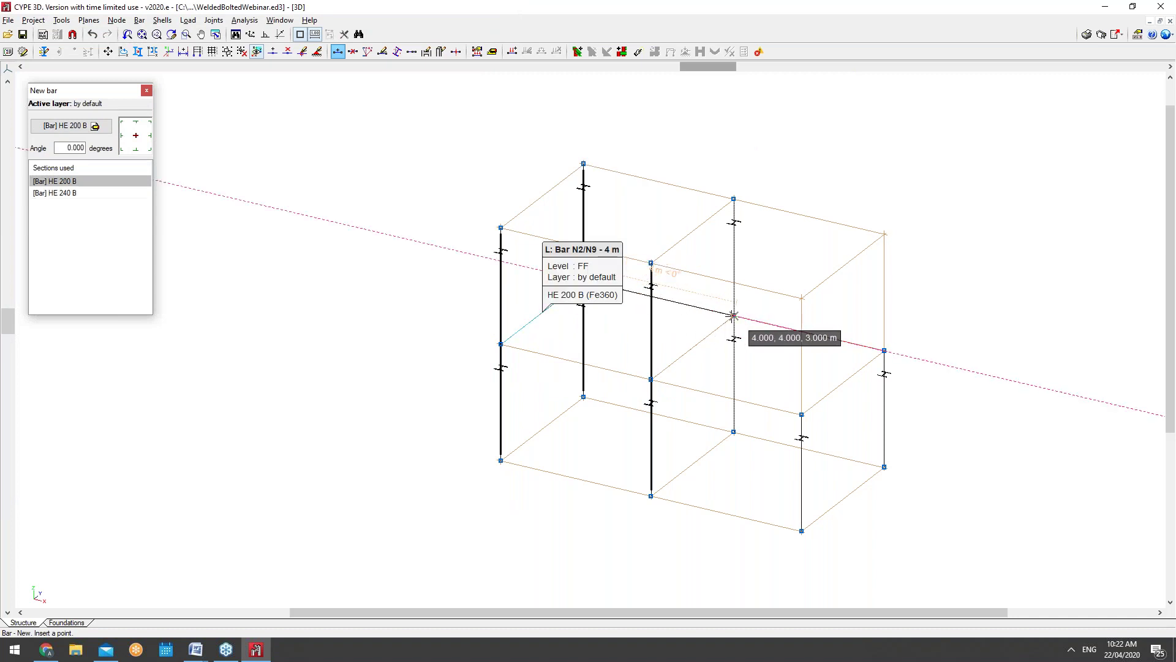
click(651, 379)
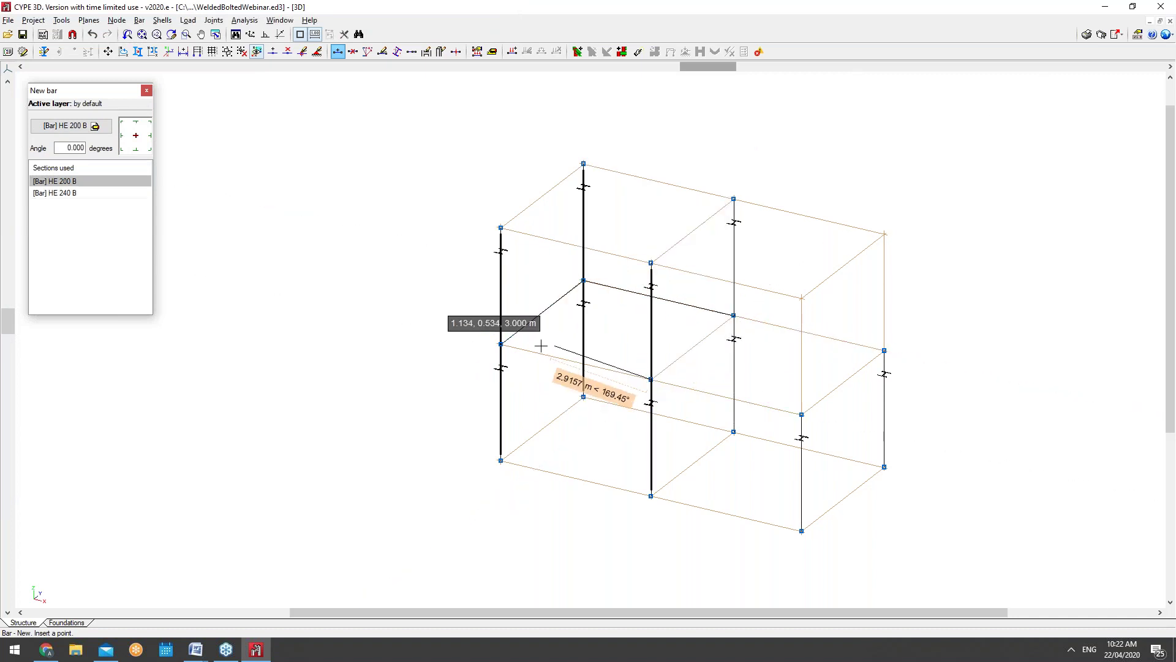
click(500, 343)
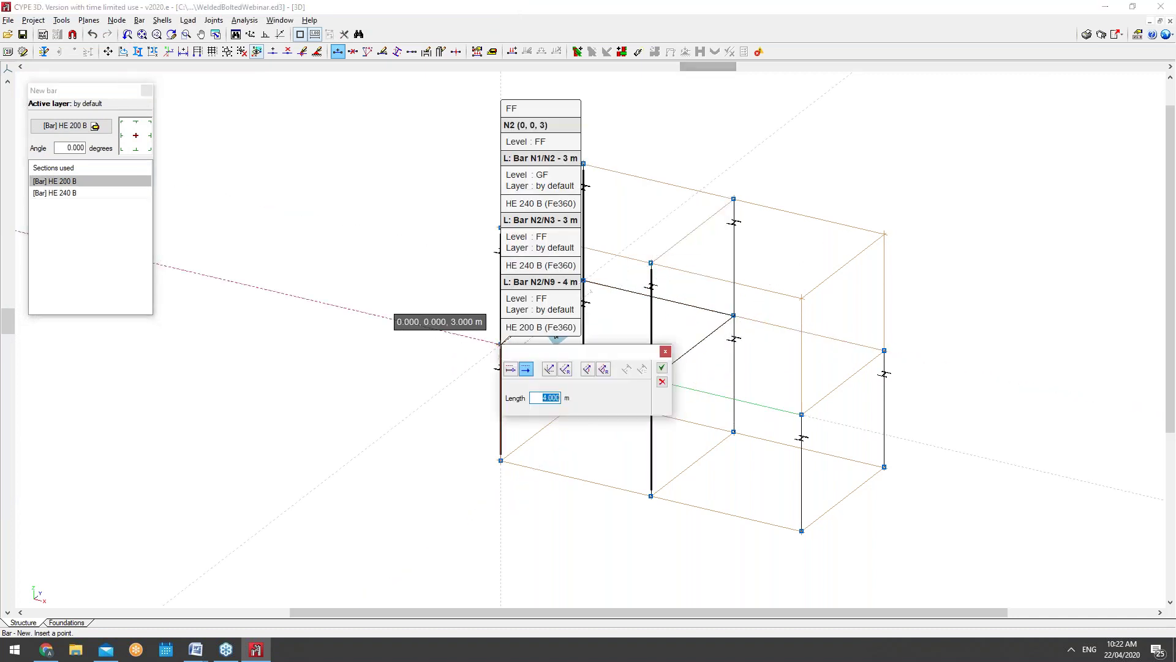
click(663, 370)
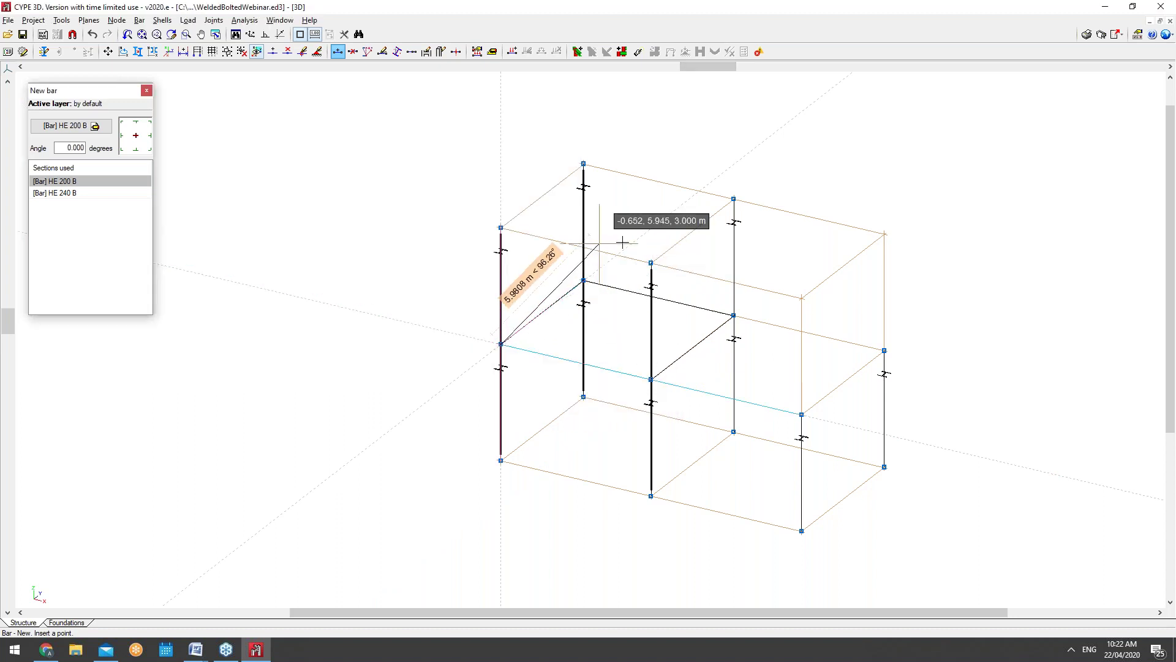
Draw HE 200 B beams around the first bay at SF, connecting nodes N3, N10, N11 and N6 in a closed loop
click(501, 228)
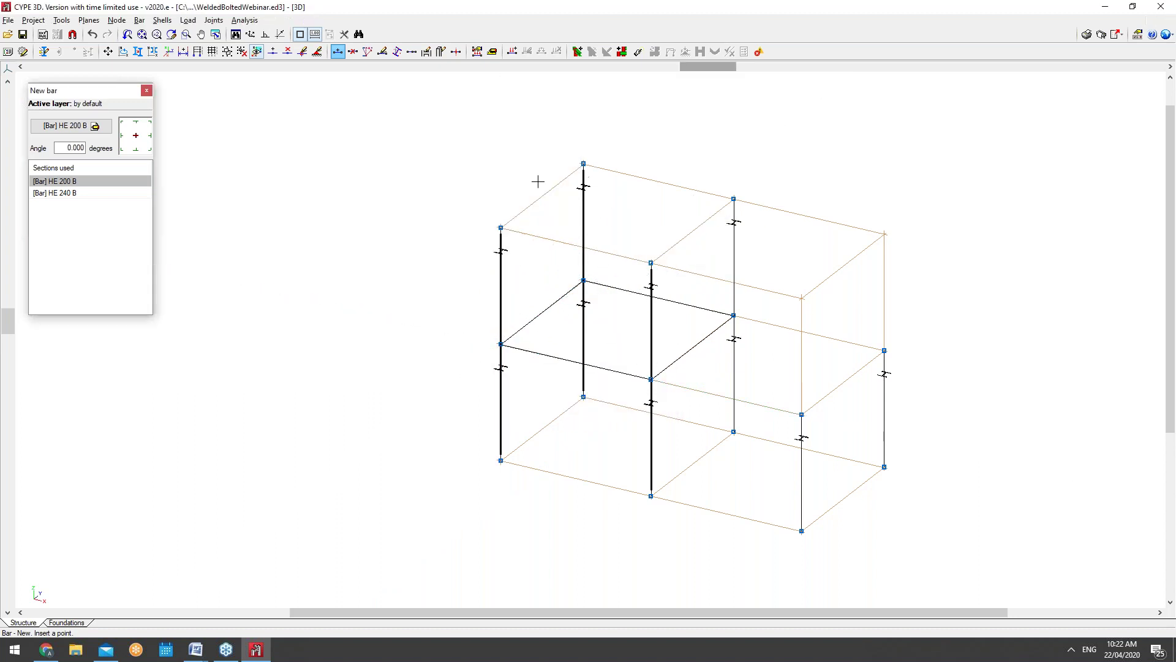
click(584, 163)
click(733, 198)
click(651, 263)
click(500, 228)
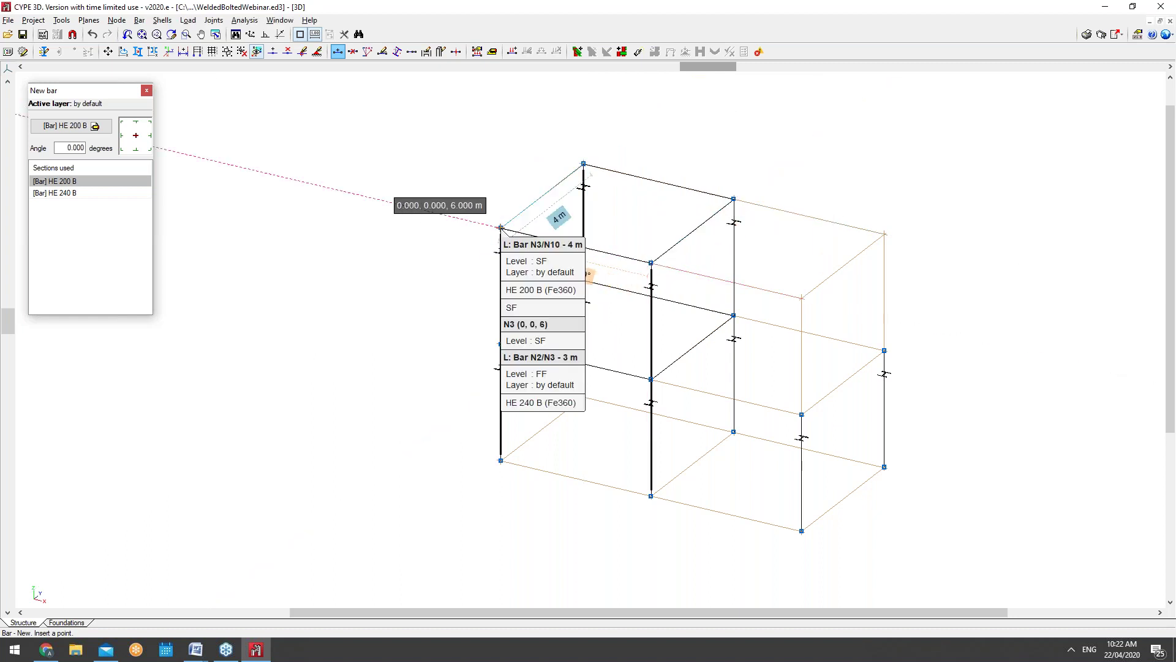
right_click(501, 228)
click(658, 251)
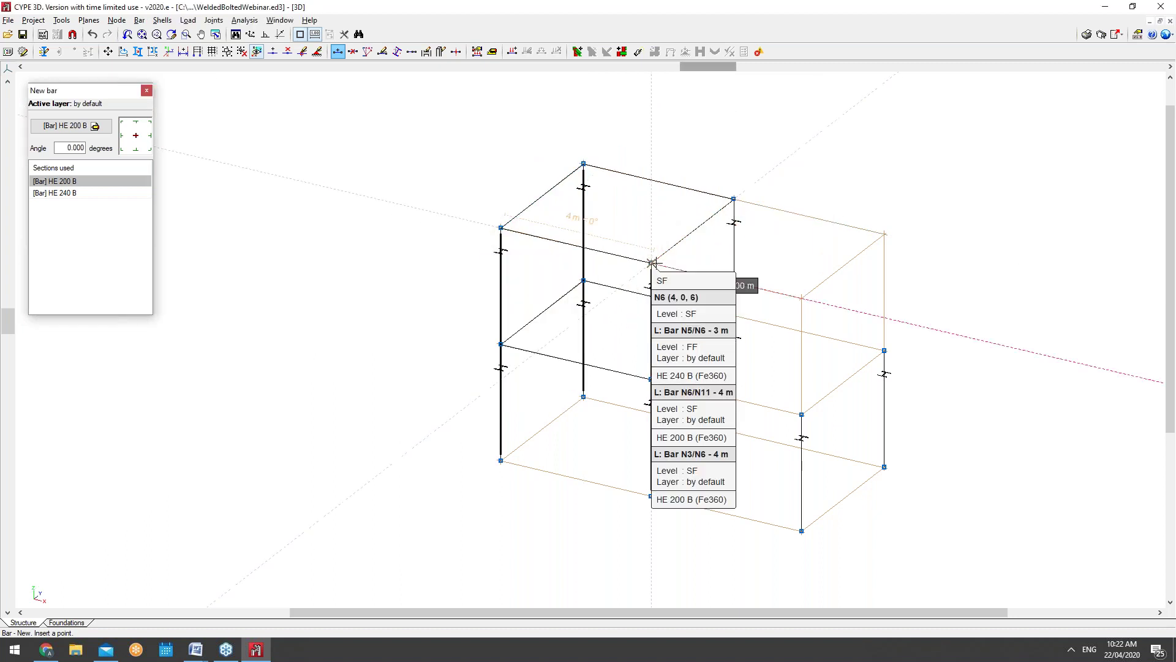
key(Escape)
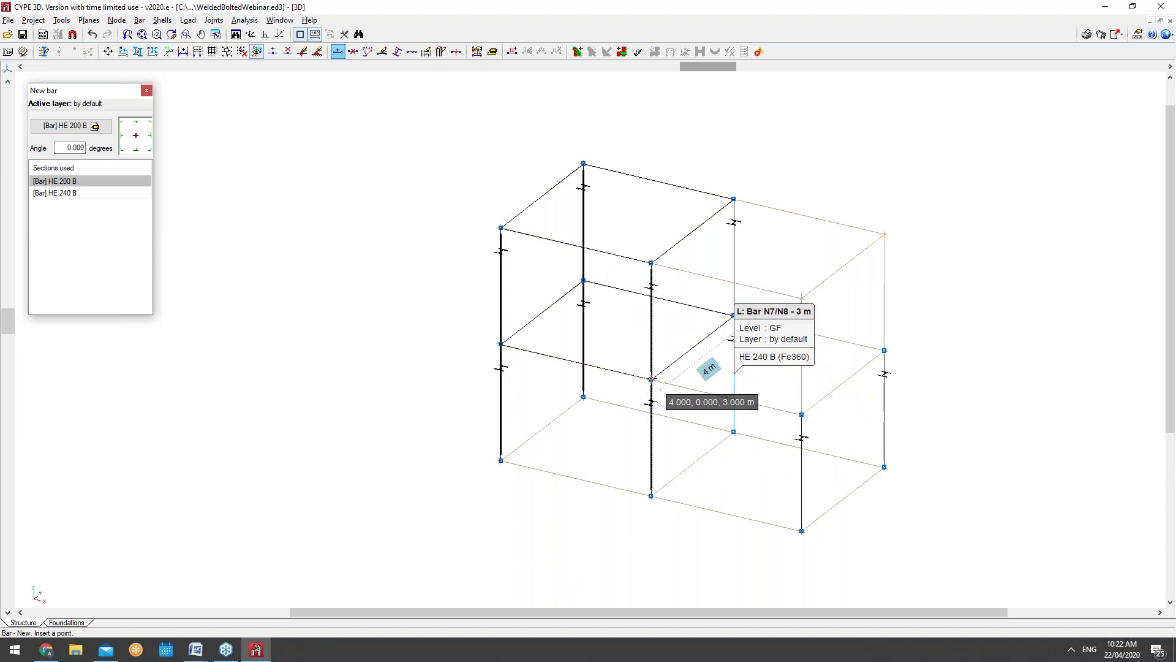
Draw HE 200 B beams around the second bay at FF, connecting nodes N5, N13, N14 and N8
click(652, 379)
text(4)
key(Return)
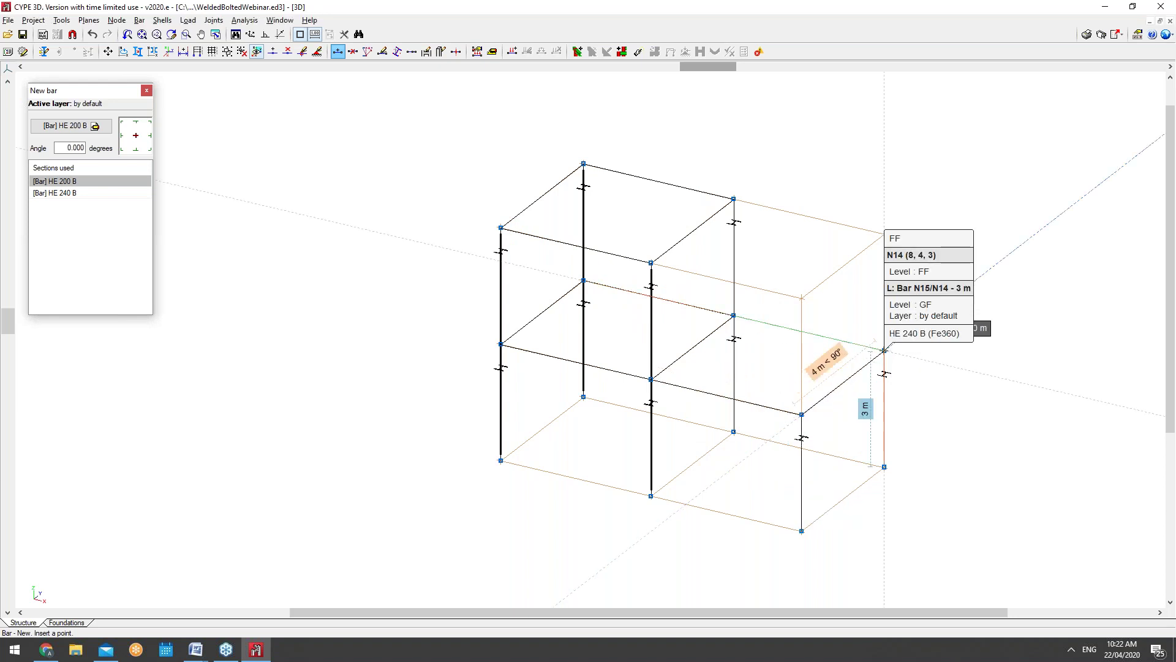
click(884, 350)
click(1045, 374)
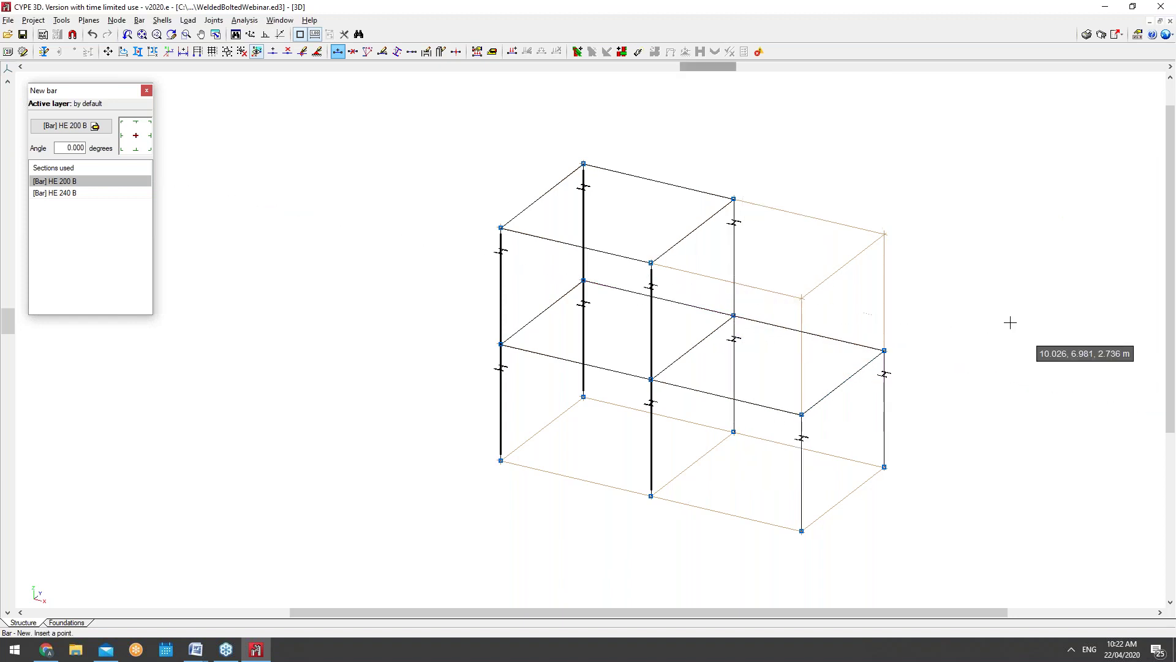
mouse_move(995, 300)
middle_down()
mouse_move(868, 281)
mouse_move(891, 266)
mouse_move(1074, 295)
mouse_move(932, 281)
mouse_move(922, 294)
mouse_move(966, 285)
mouse_move(1009, 288)
mouse_move(1011, 302)
middle_up()
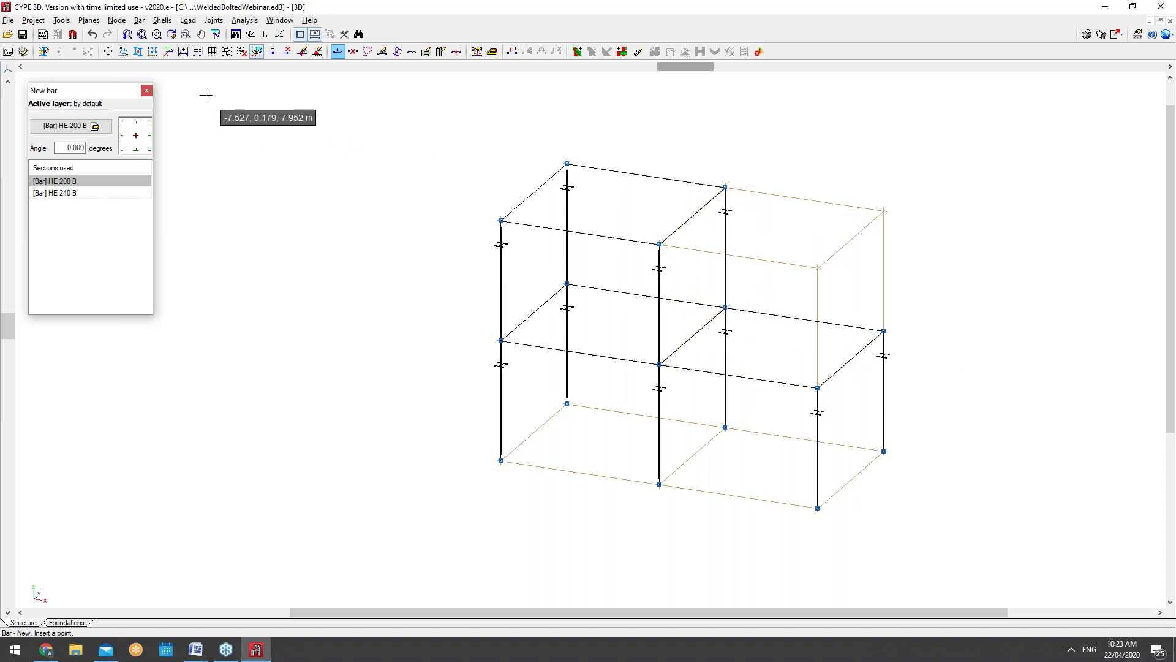
Open the 3D model of the structure and inspect the frame's columns and beams from several angles
click(70, 21)
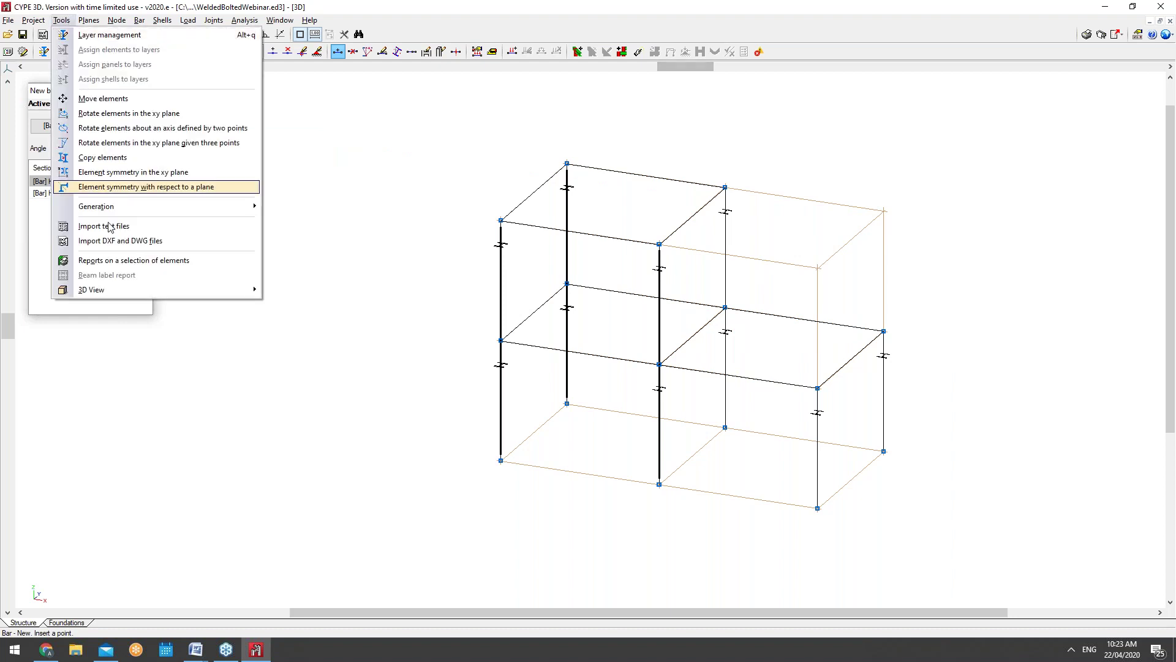
click(273, 290)
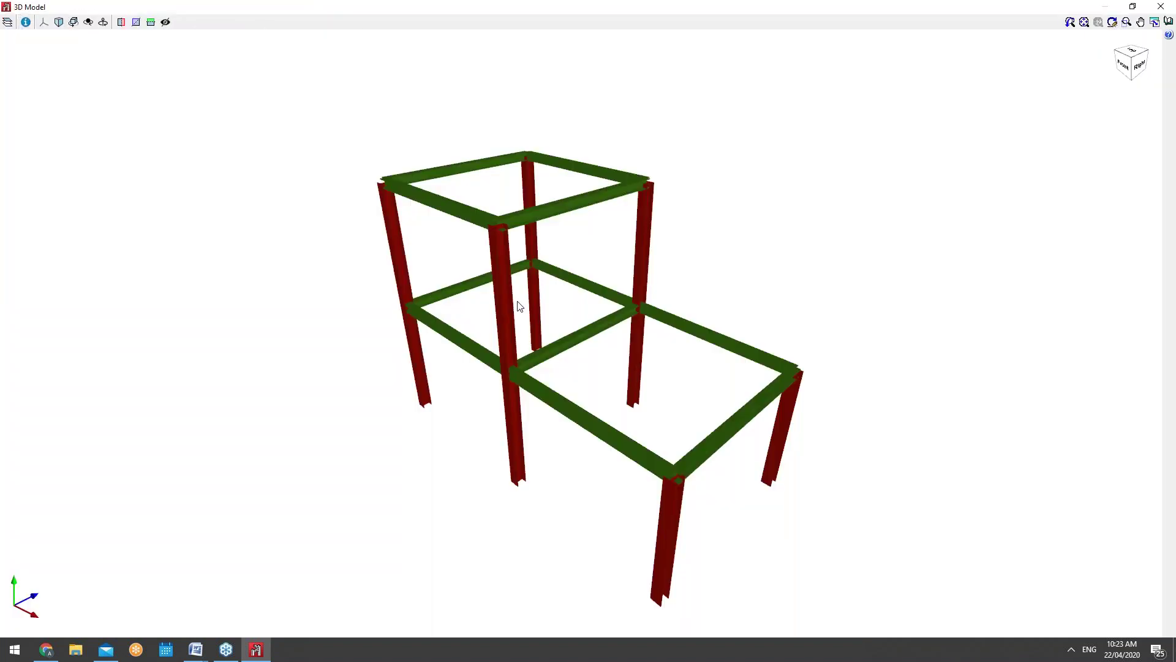
drag(505, 324, 530, 397)
scroll(531, 397, down, 2)
drag(568, 228, 578, 404)
scroll(488, 368, down, 4)
scroll(488, 367, down, 2)
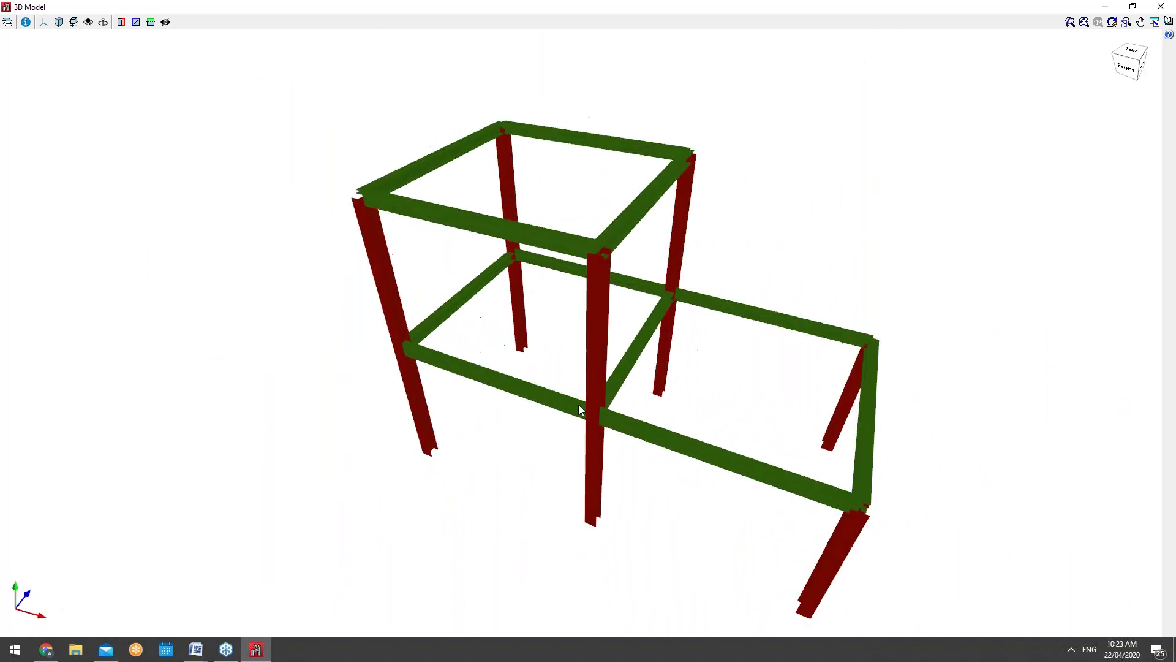
click(1160, 6)
scroll(713, 316, up, 1)
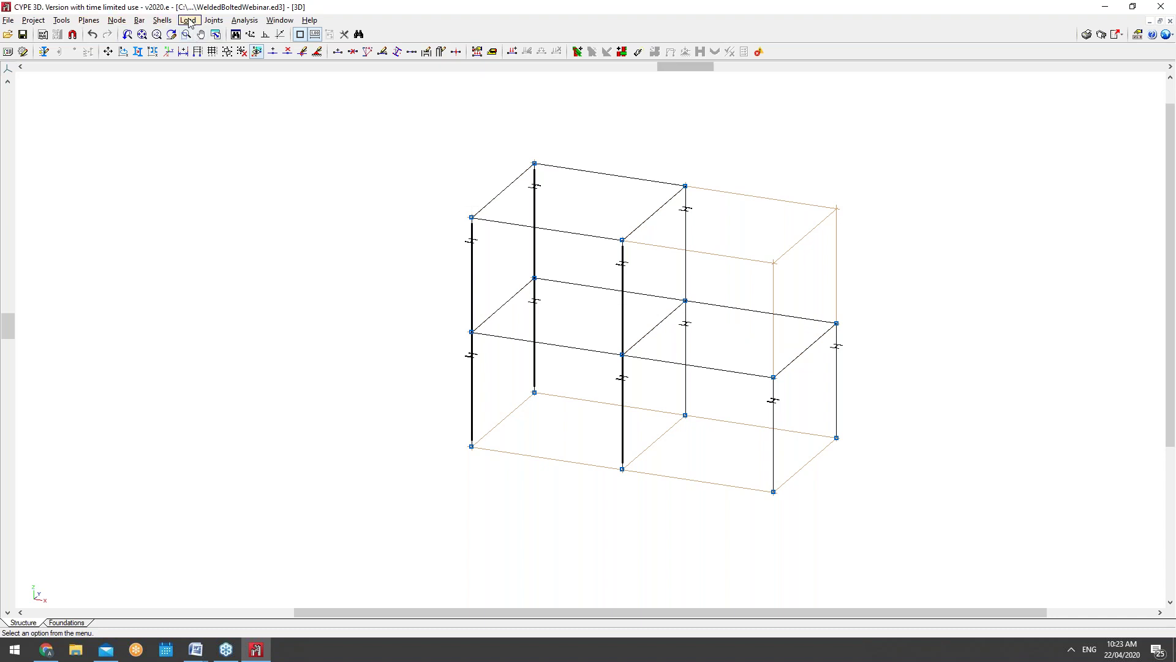
Create a new joint at node N10 and view its HE 240 B column and two HE 200 B beams in the maximised connection window
click(141, 22)
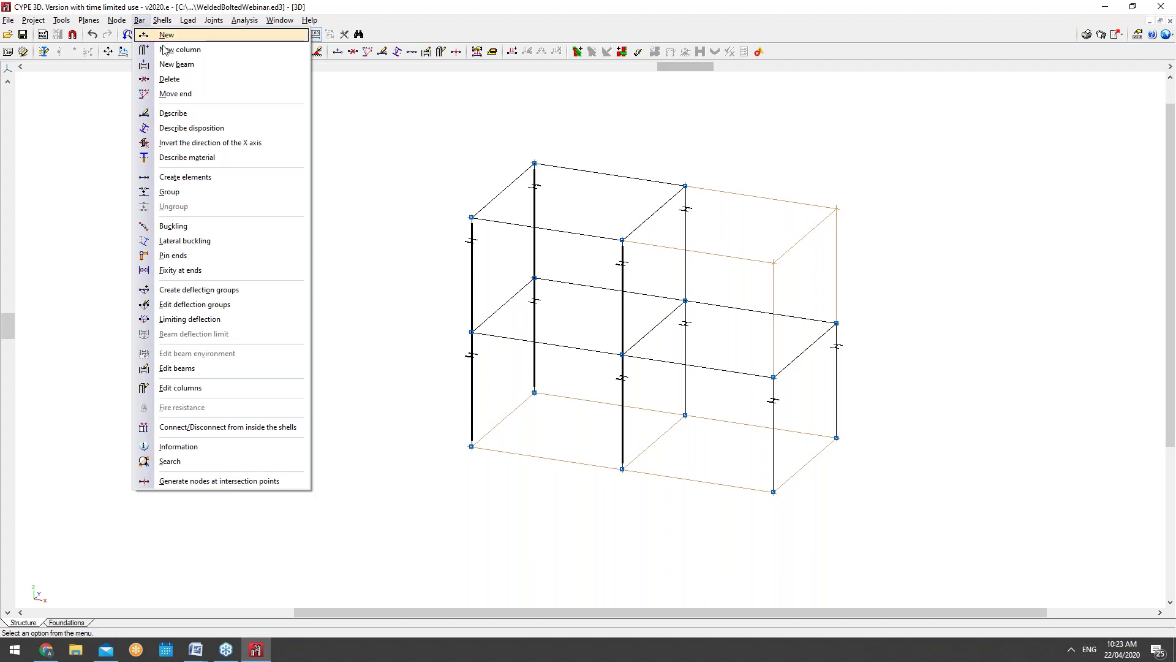
mouse_move(191, 24)
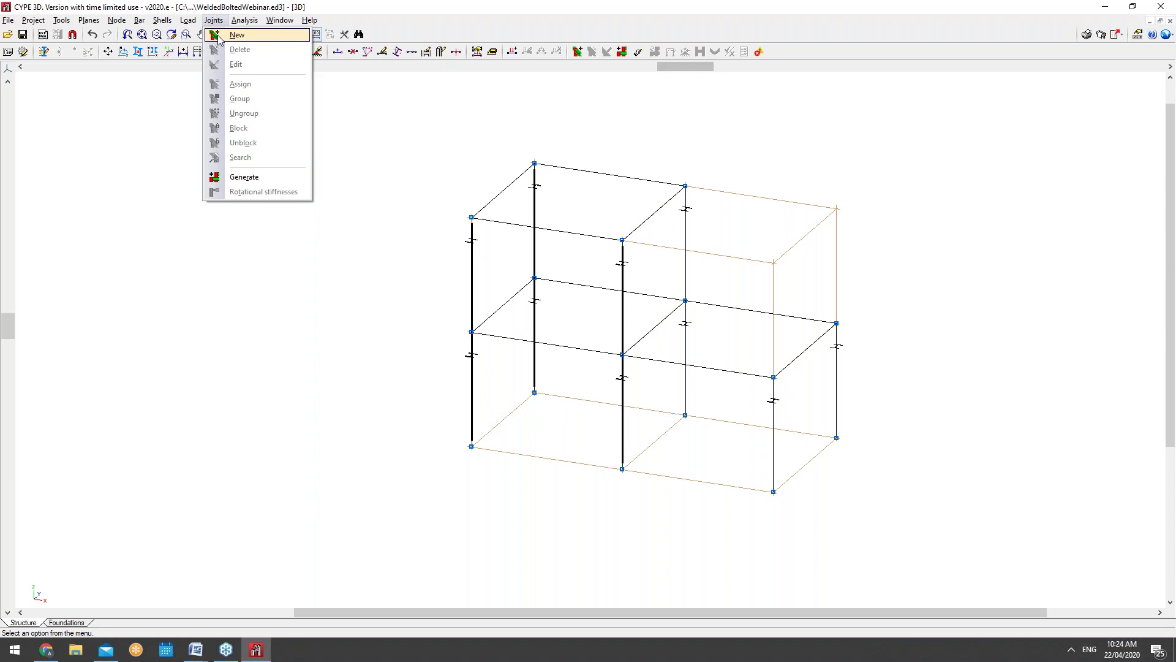
click(237, 35)
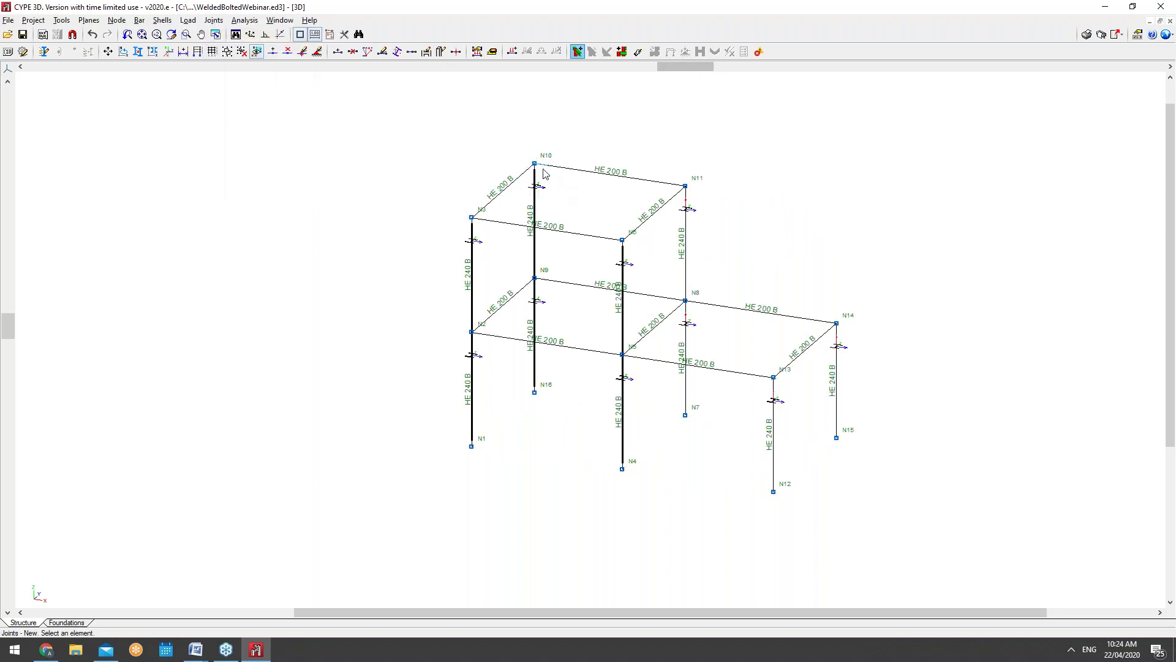
scroll(543, 173, up, 3)
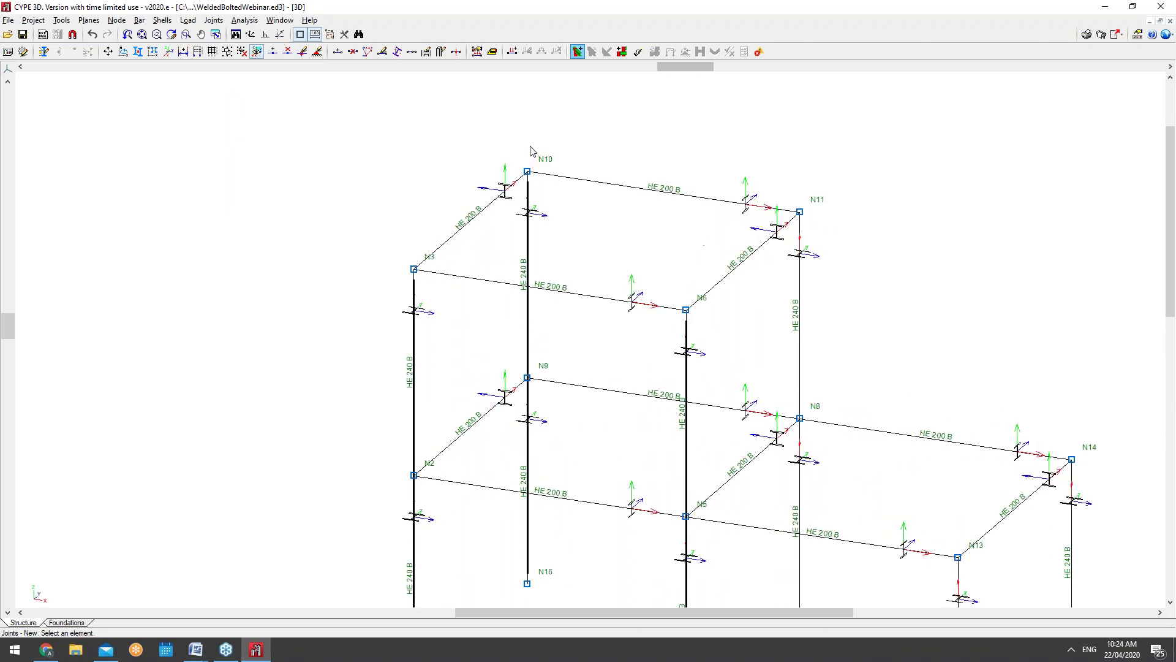
scroll(531, 151, up, 5)
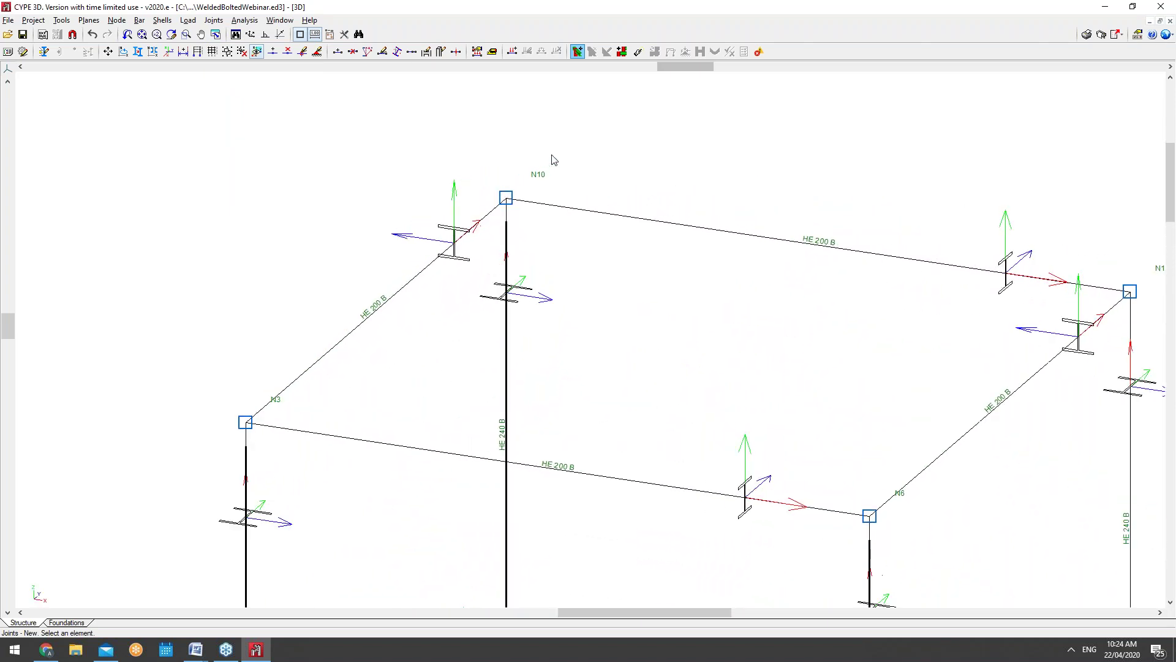
scroll(551, 160, up, 2)
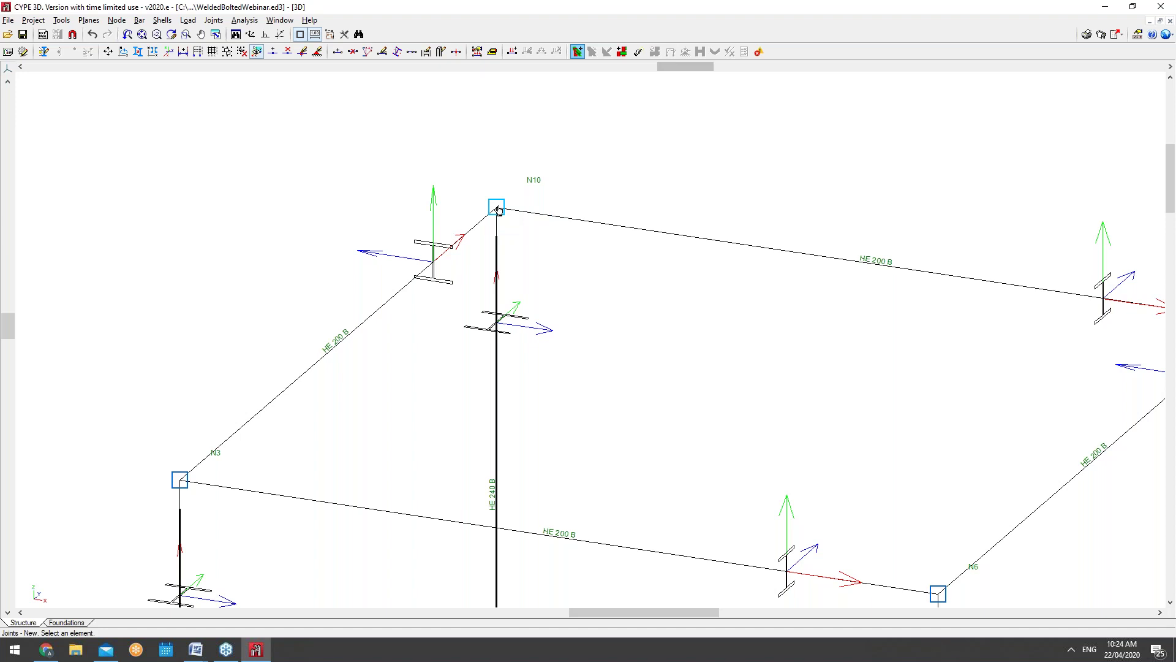
click(498, 209)
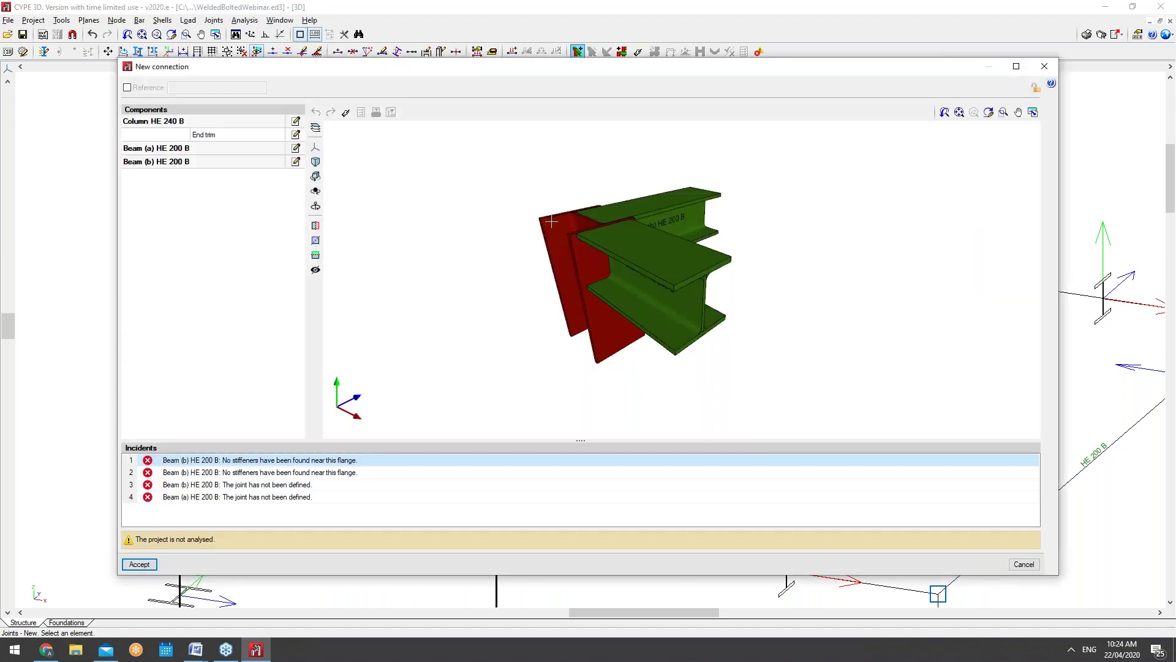
double_click(625, 69)
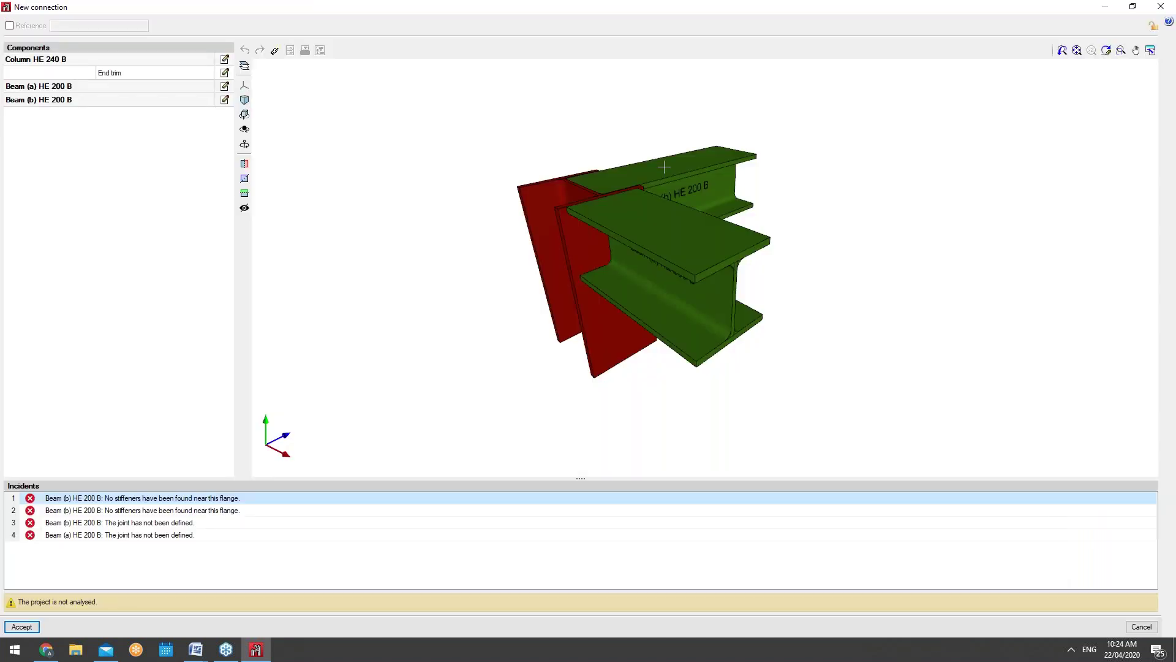
mouse_move(636, 226)
middle_down()
mouse_move(415, 200)
mouse_move(811, 213)
mouse_move(615, 230)
mouse_move(376, 204)
mouse_move(577, 240)
mouse_move(769, 208)
mouse_move(753, 235)
mouse_move(502, 202)
mouse_move(674, 239)
mouse_move(808, 248)
mouse_move(893, 274)
mouse_move(527, 264)
mouse_move(735, 265)
mouse_move(801, 249)
mouse_move(517, 278)
mouse_move(647, 313)
mouse_move(544, 313)
mouse_move(637, 325)
mouse_move(656, 344)
mouse_move(623, 280)
mouse_move(743, 326)
middle_up()
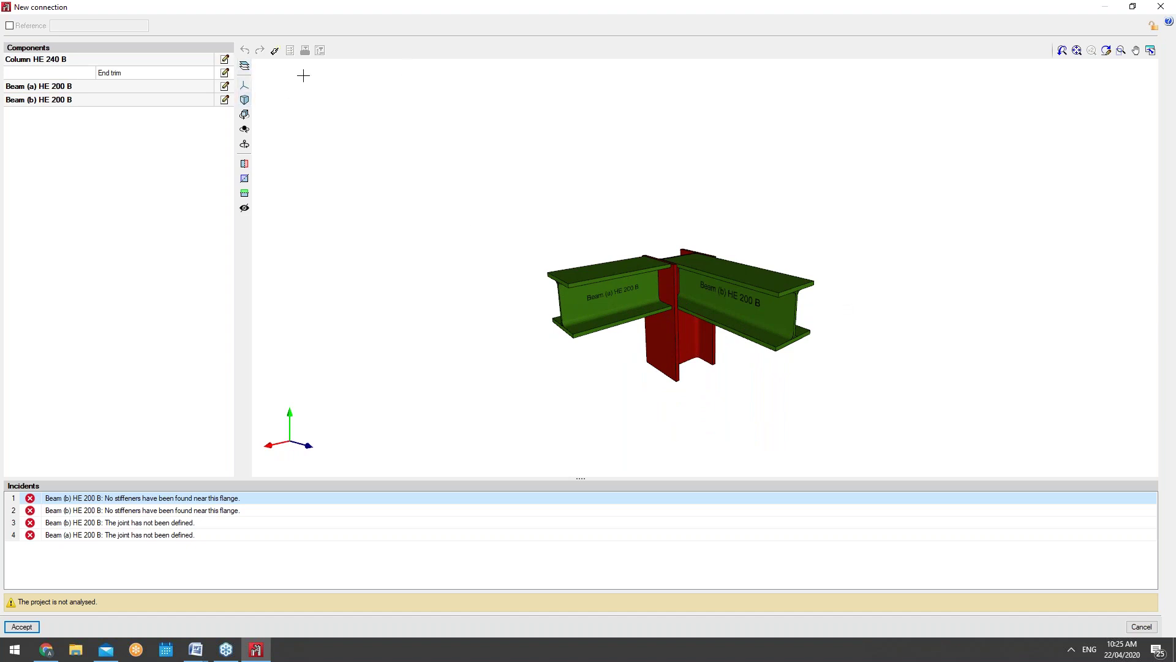
Set the background colour of the connection's 3D view to the light blue gradient
click(244, 65)
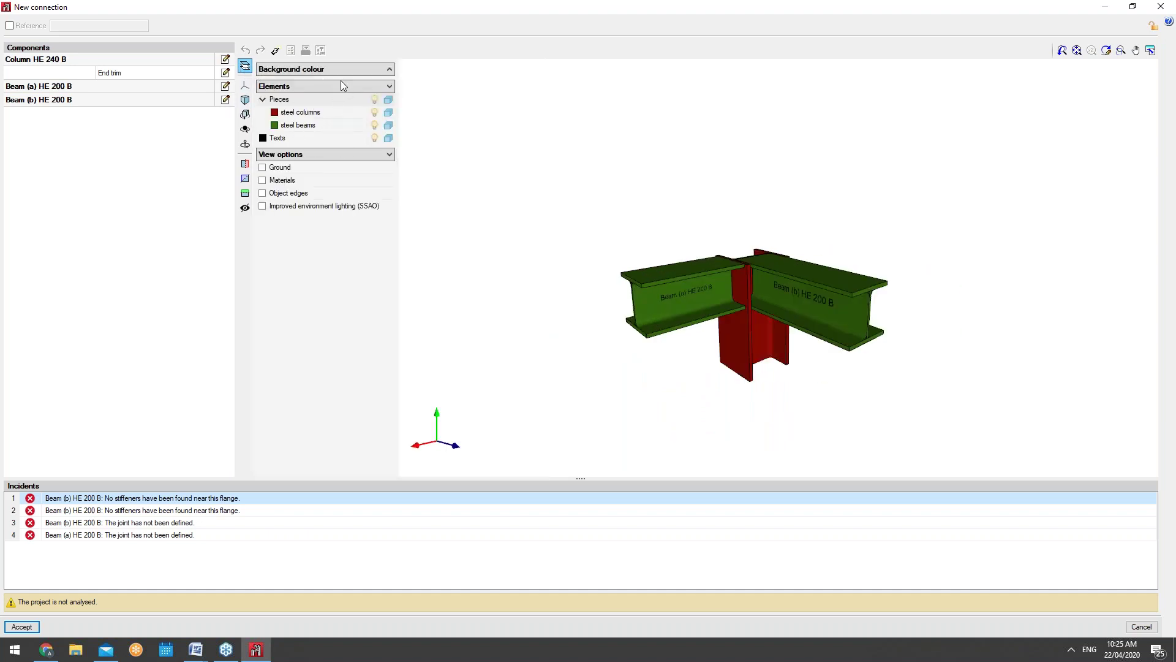
click(362, 71)
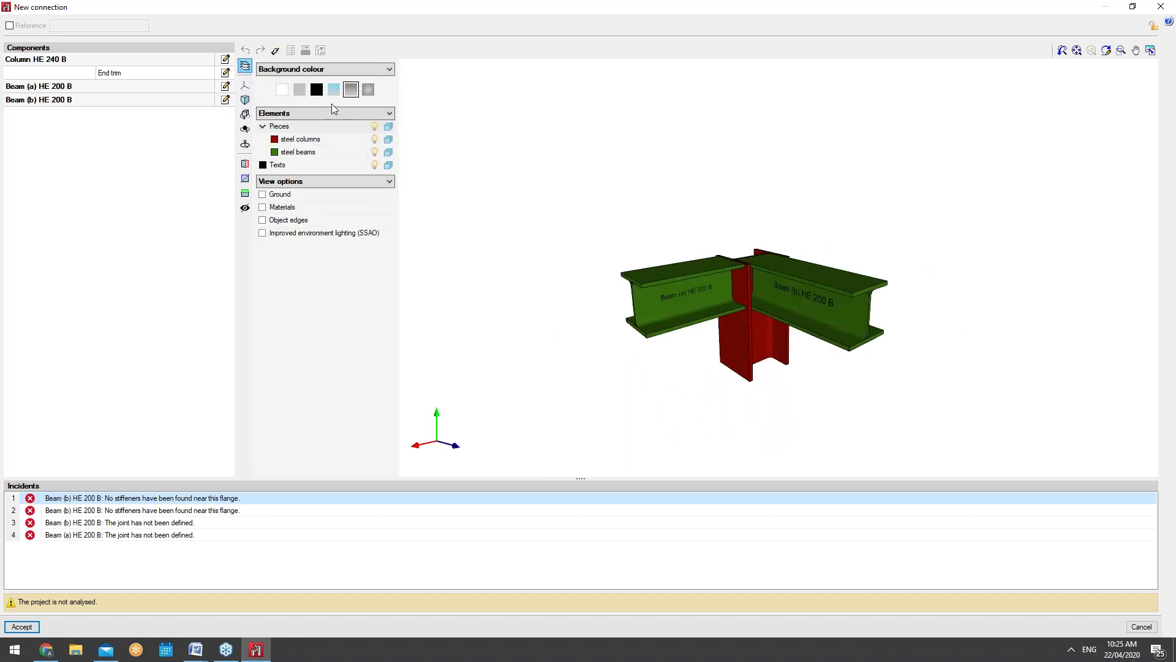
click(302, 92)
click(318, 91)
click(336, 91)
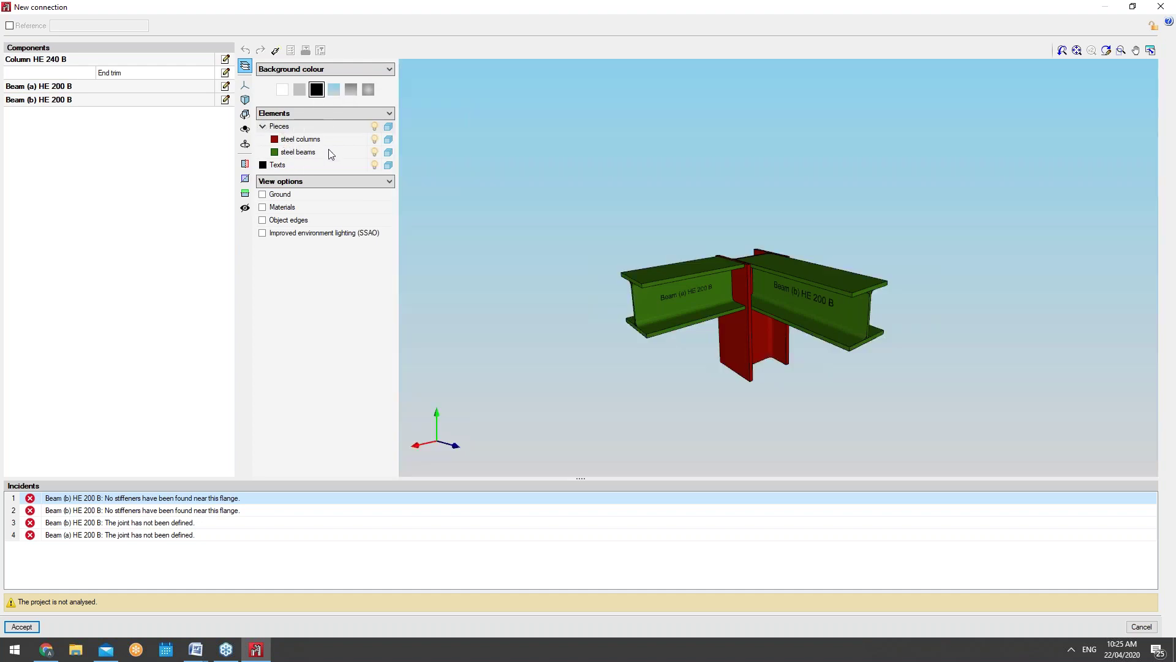
mouse_move(729, 306)
middle_down()
mouse_move(751, 313)
mouse_move(742, 310)
middle_up()
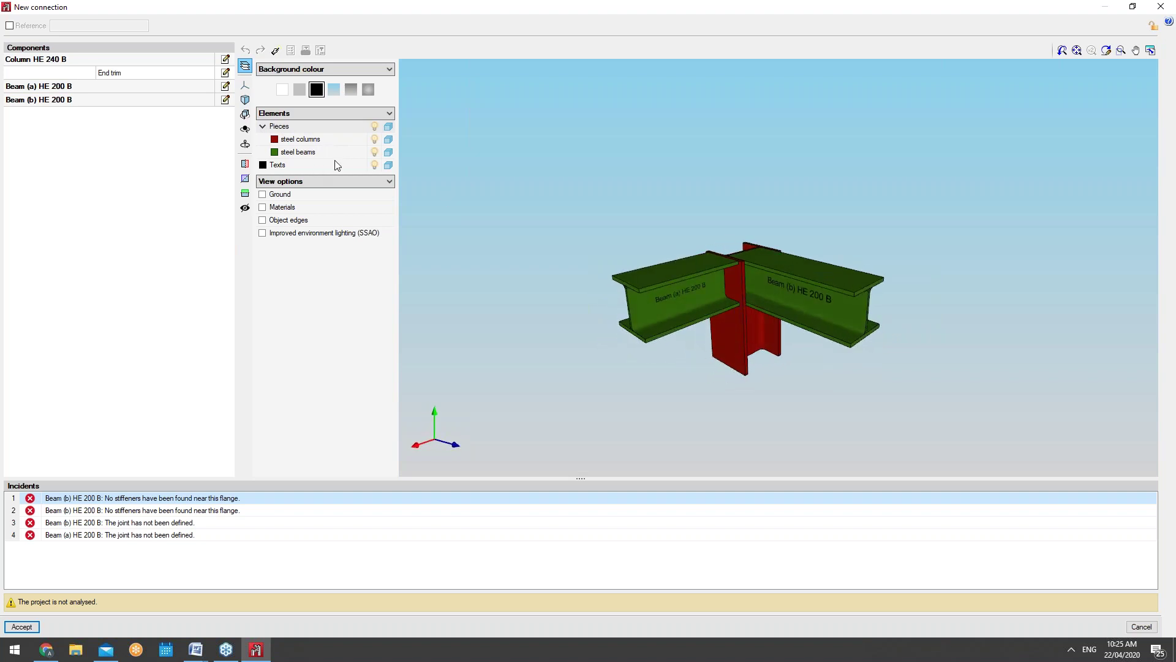
Try the texts, ground and materials display options and the white background in the connection's 3D view
click(373, 164)
click(374, 164)
click(282, 195)
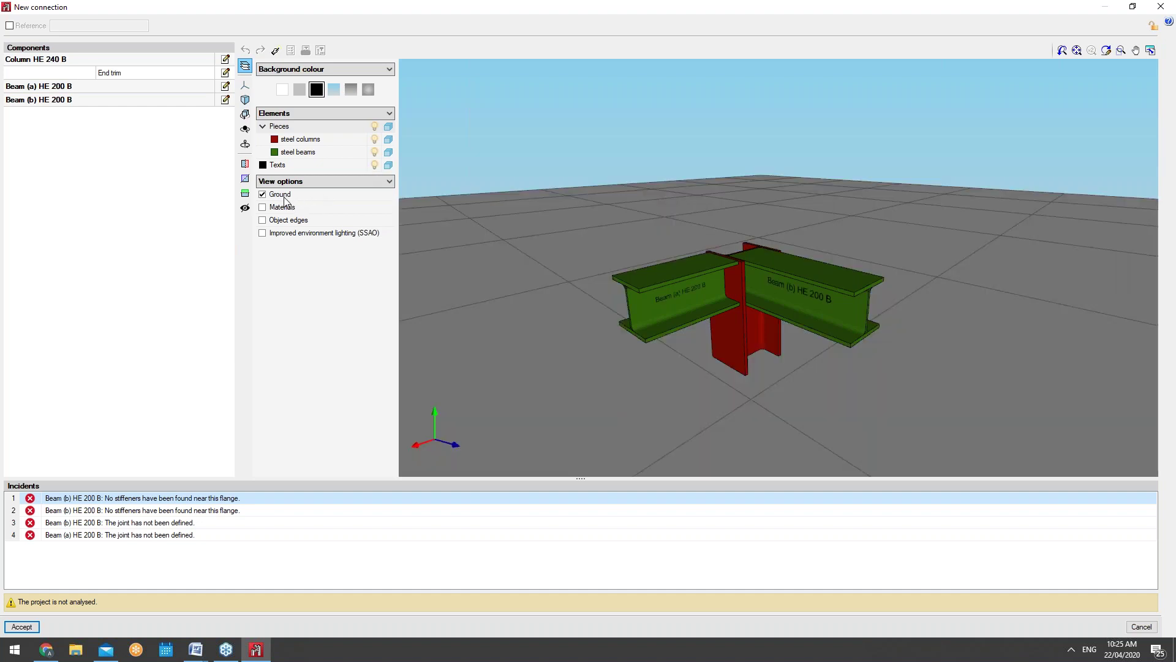
click(284, 196)
click(285, 208)
click(285, 209)
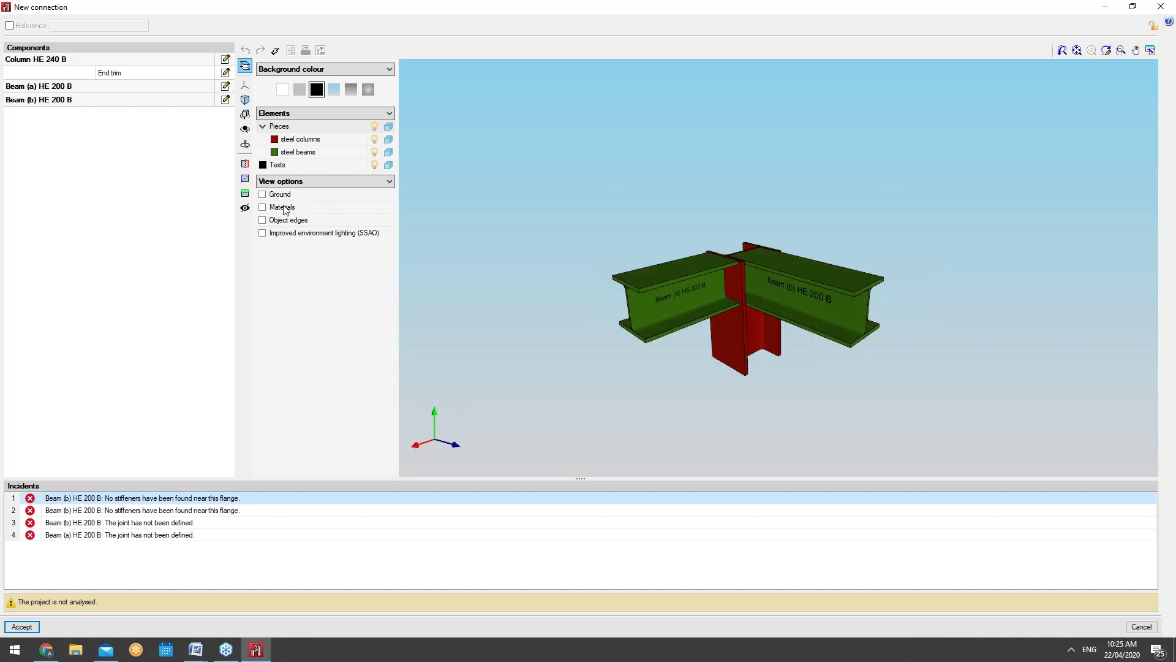
click(286, 210)
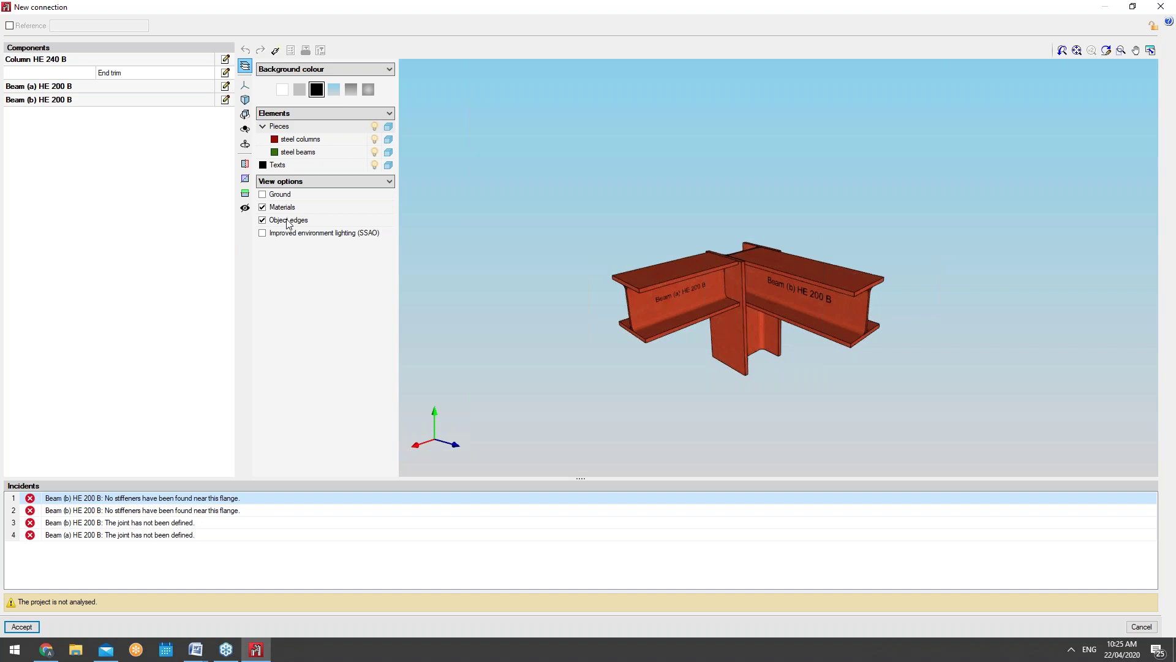
click(288, 210)
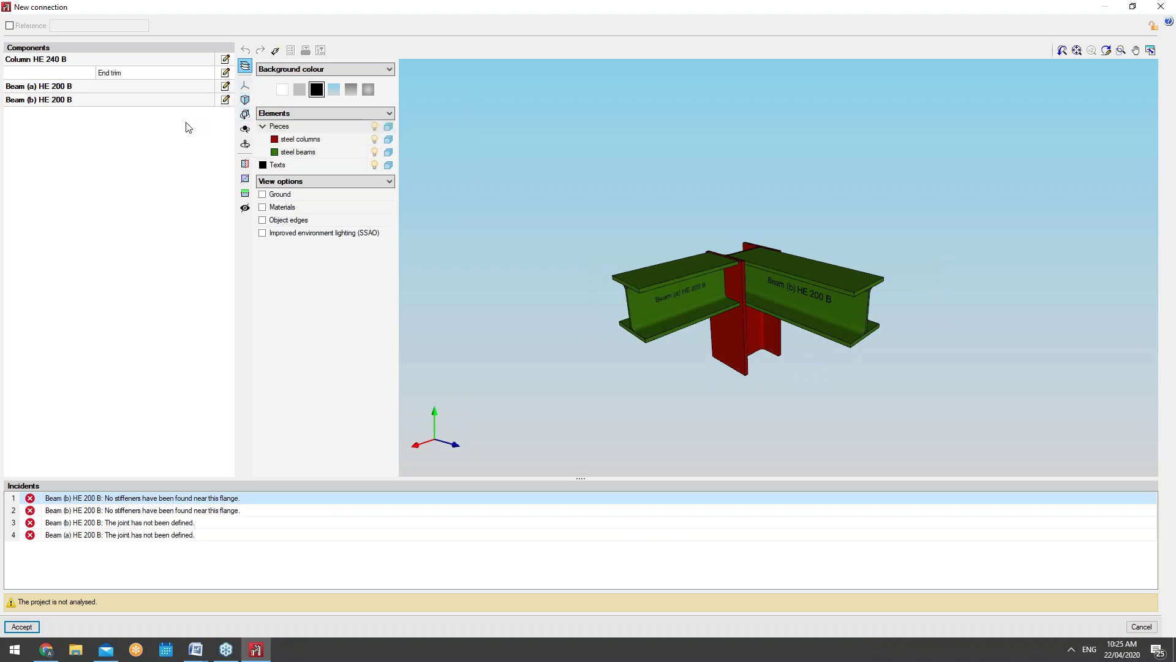
click(282, 89)
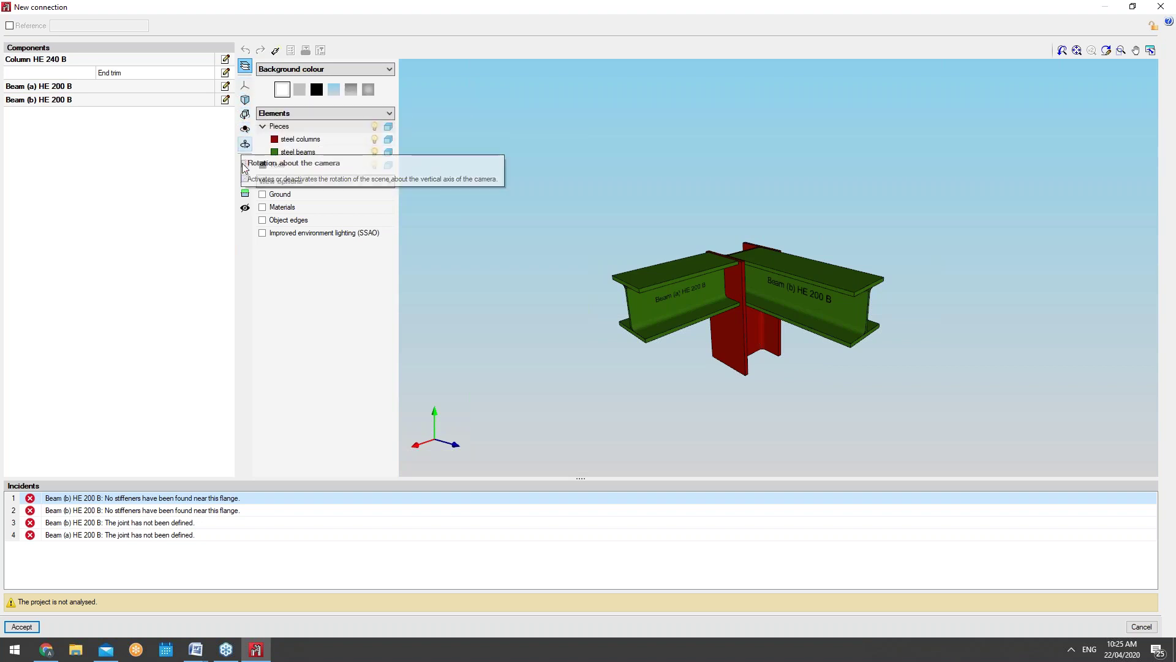
Examine the joint from several standard axis orientations and compare its isometric and perspective projections
click(245, 85)
click(295, 116)
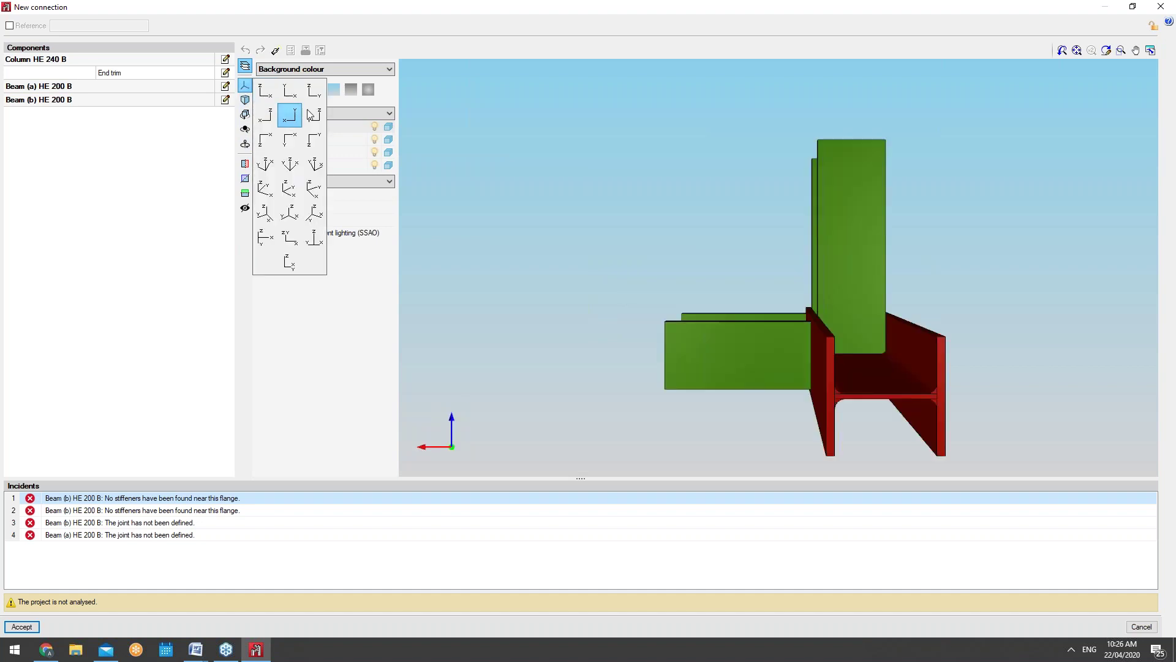
click(313, 111)
click(313, 91)
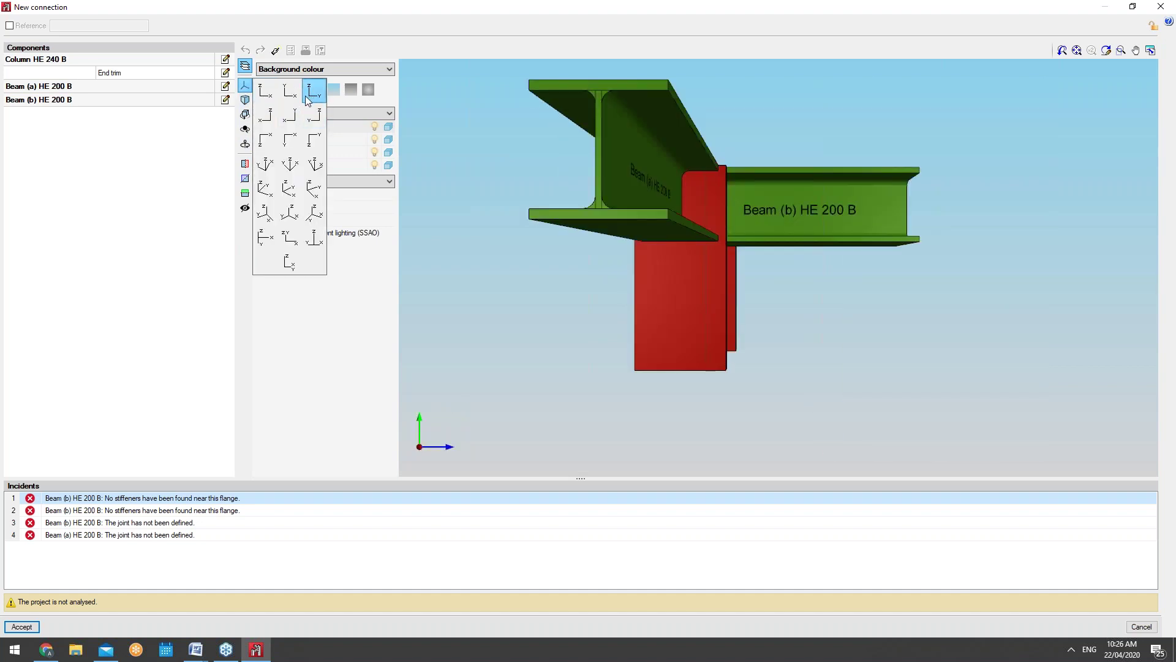
click(290, 91)
click(265, 92)
click(266, 115)
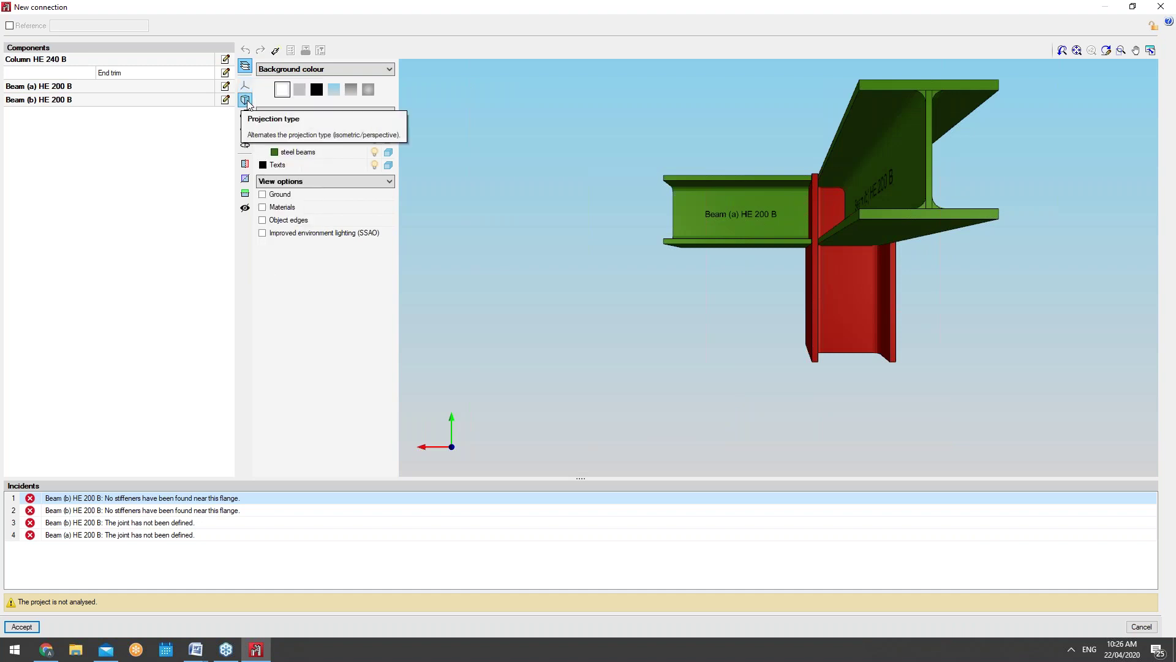
click(246, 101)
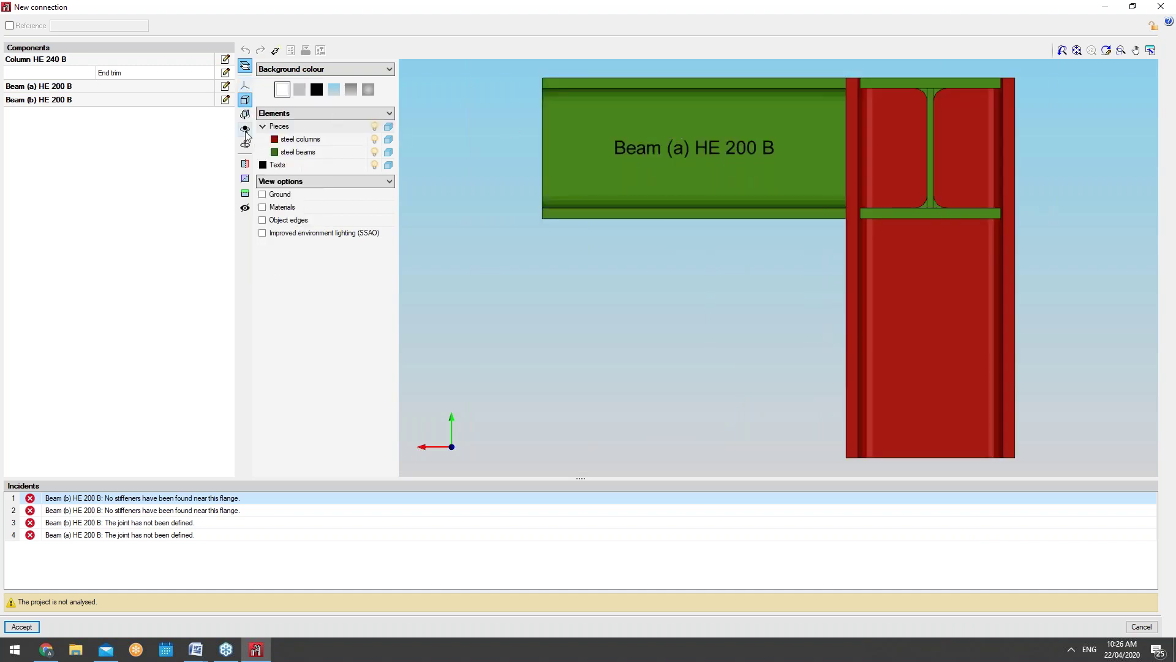
click(242, 101)
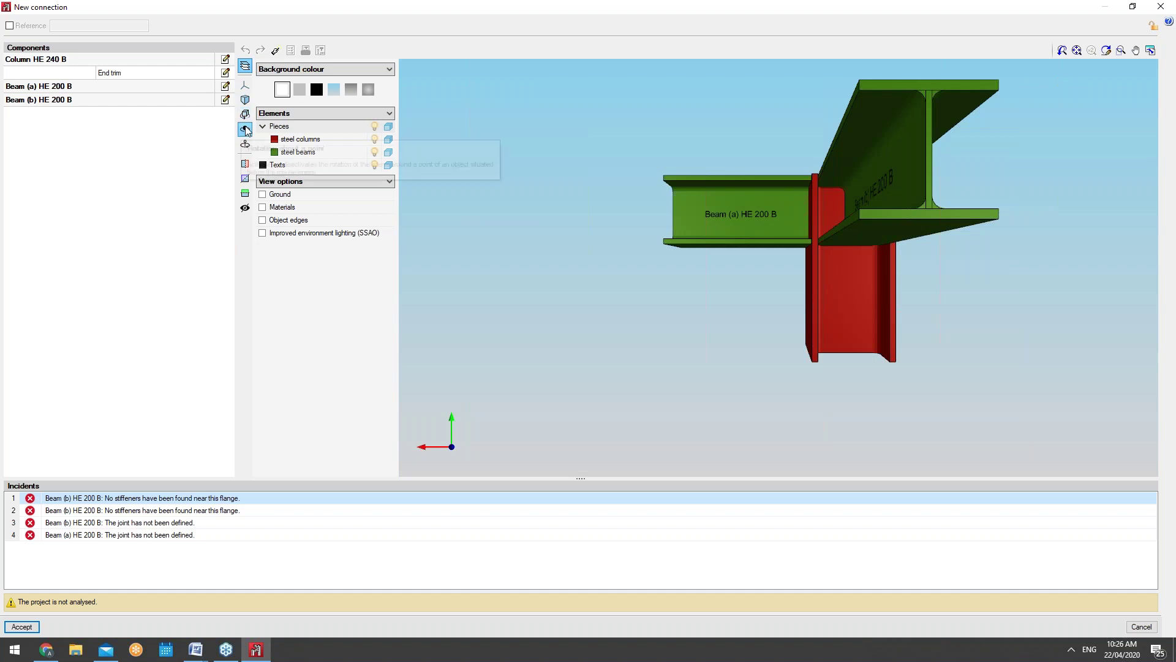
mouse_move(647, 223)
middle_down()
mouse_move(893, 233)
mouse_move(802, 250)
middle_up()
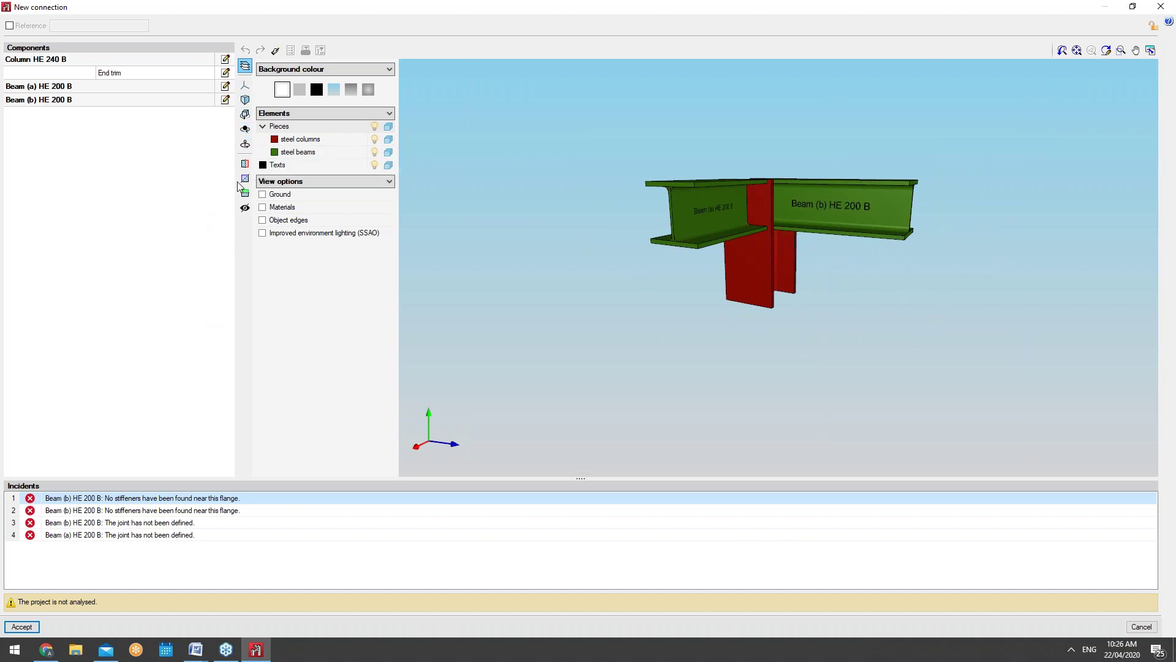
Try a vertical section plane in the connection's 3D view, moving it along the joint before switching it off
click(245, 163)
mouse_move(731, 320)
middle_down()
mouse_move(851, 331)
mouse_move(723, 333)
middle_up()
drag(650, 282, 460, 290)
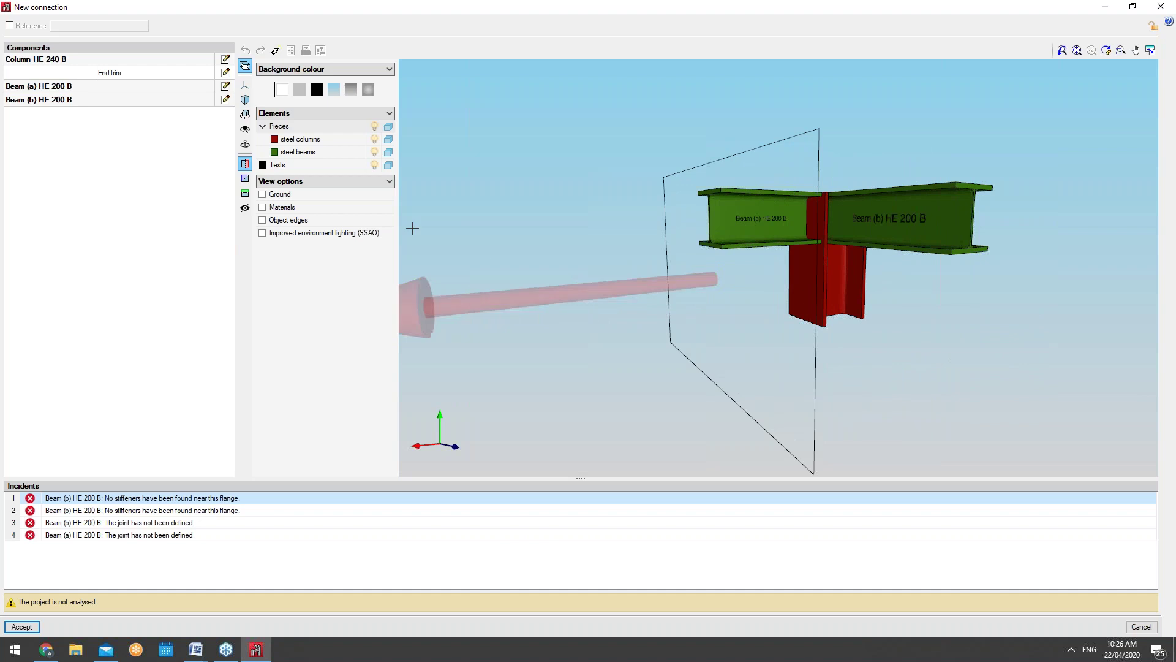
click(245, 164)
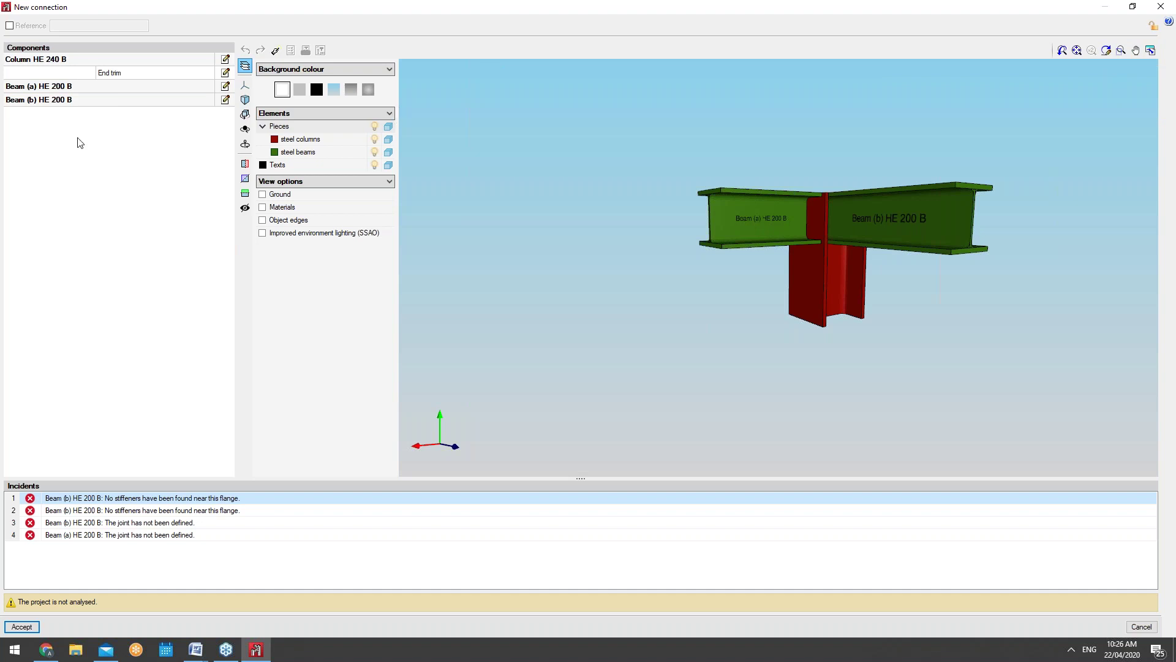
click(9, 25)
click(62, 25)
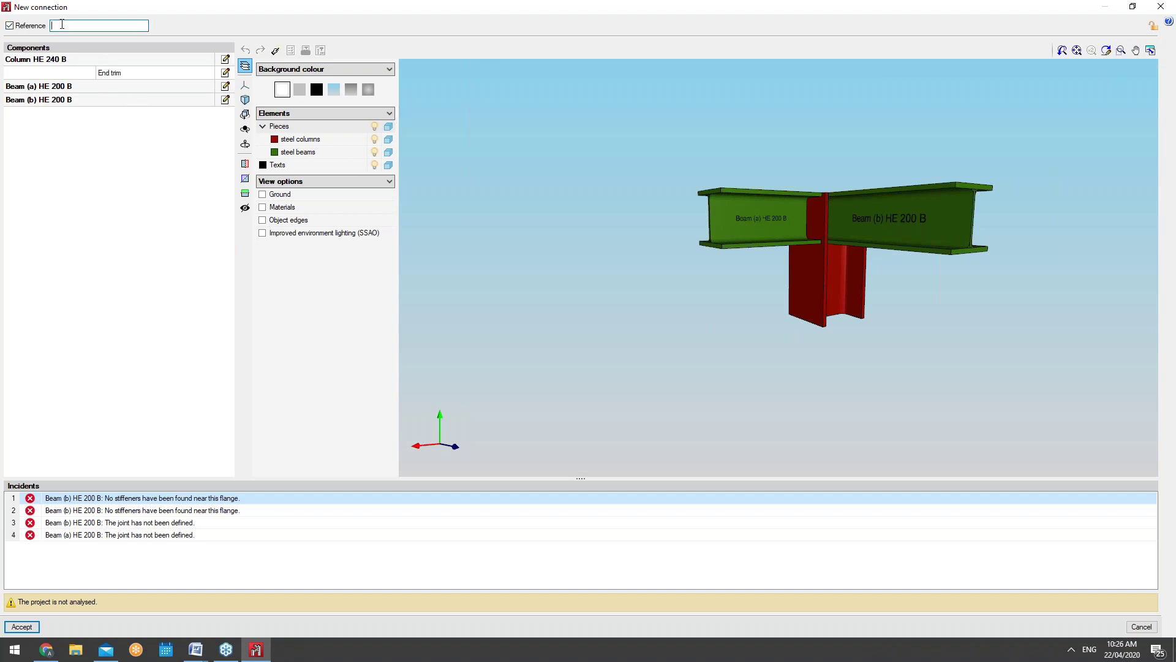
click(17, 25)
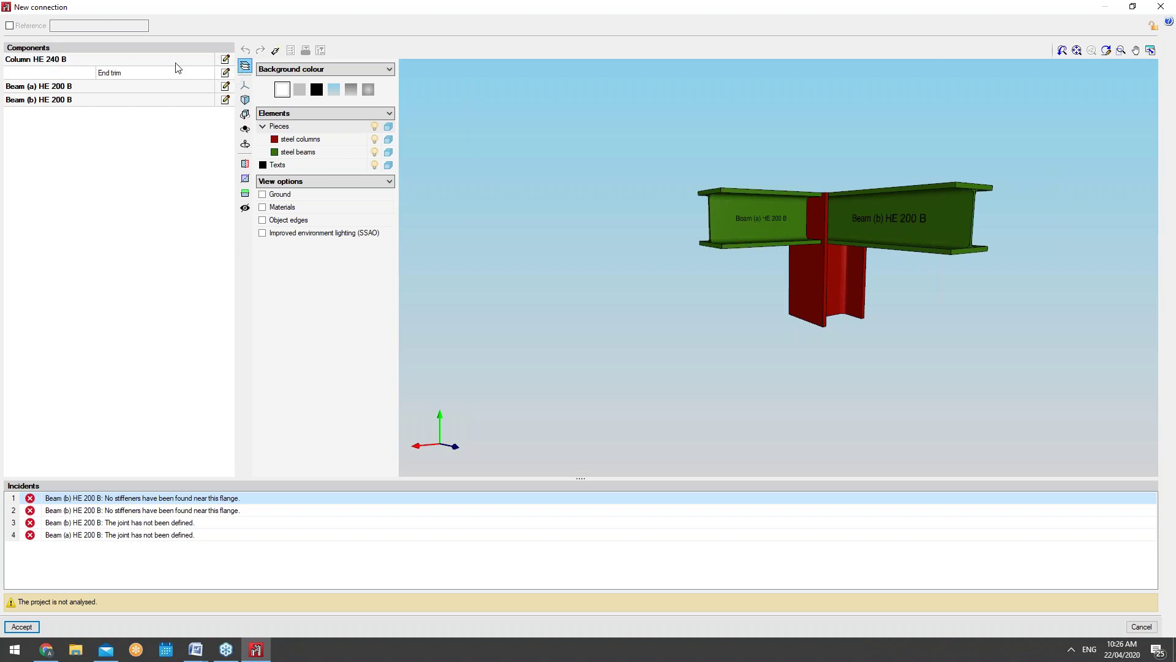
Open the HE 240 B column for editing and review the settings for generated reinforcement, end trim and new stiffeners
click(225, 60)
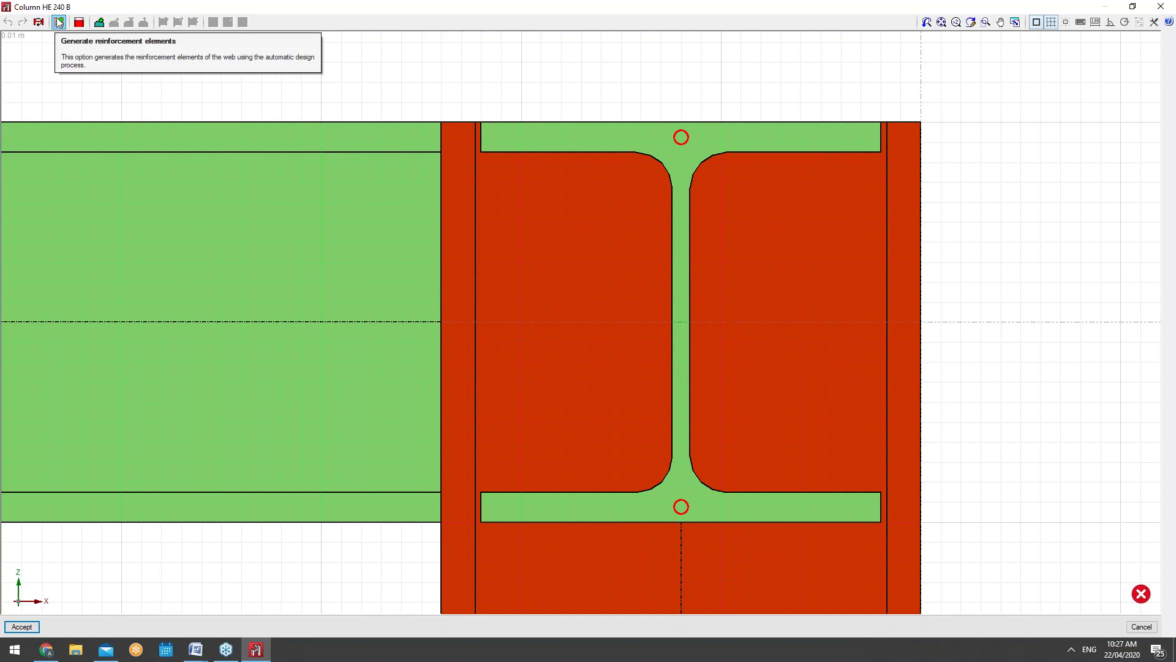
click(59, 23)
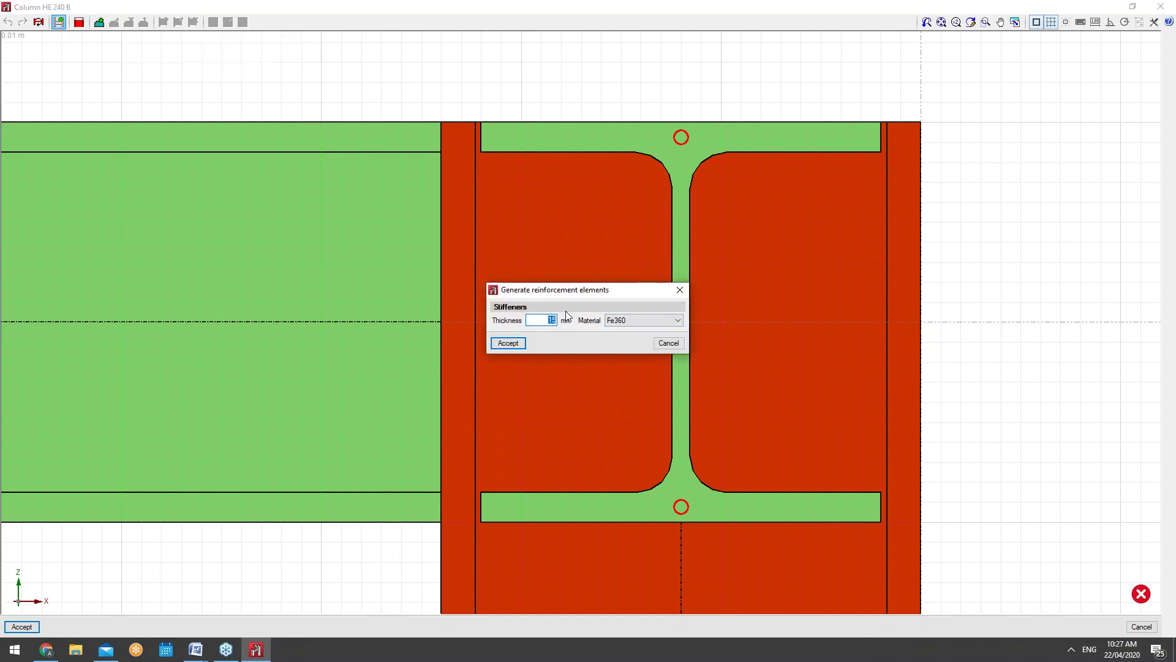
click(668, 344)
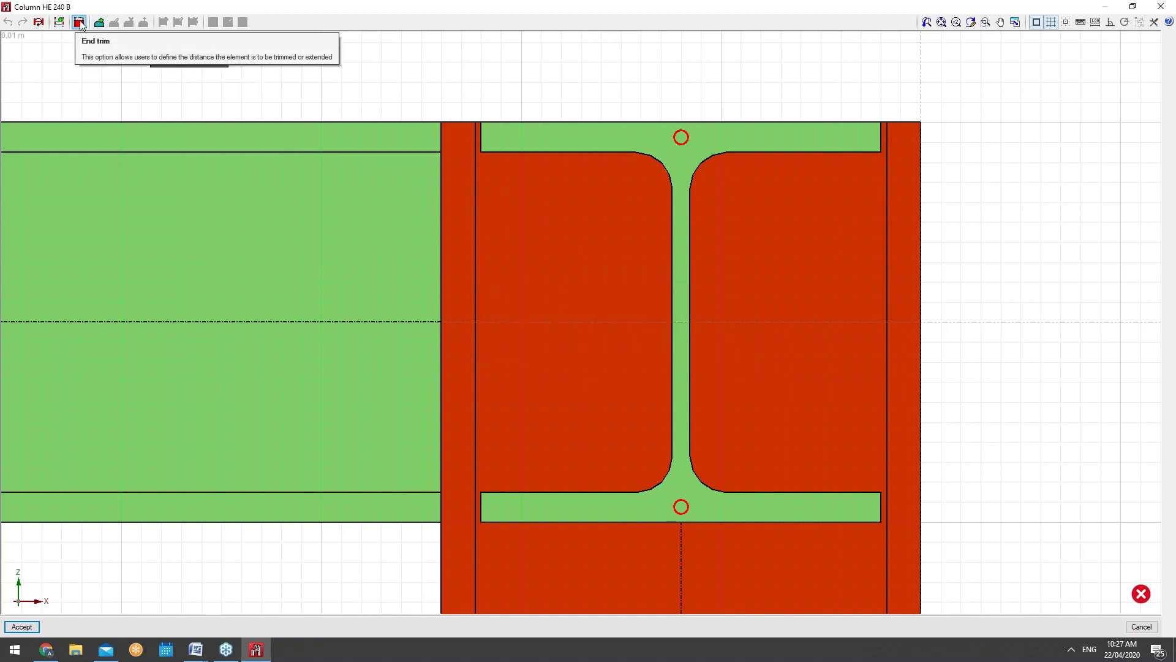
click(79, 23)
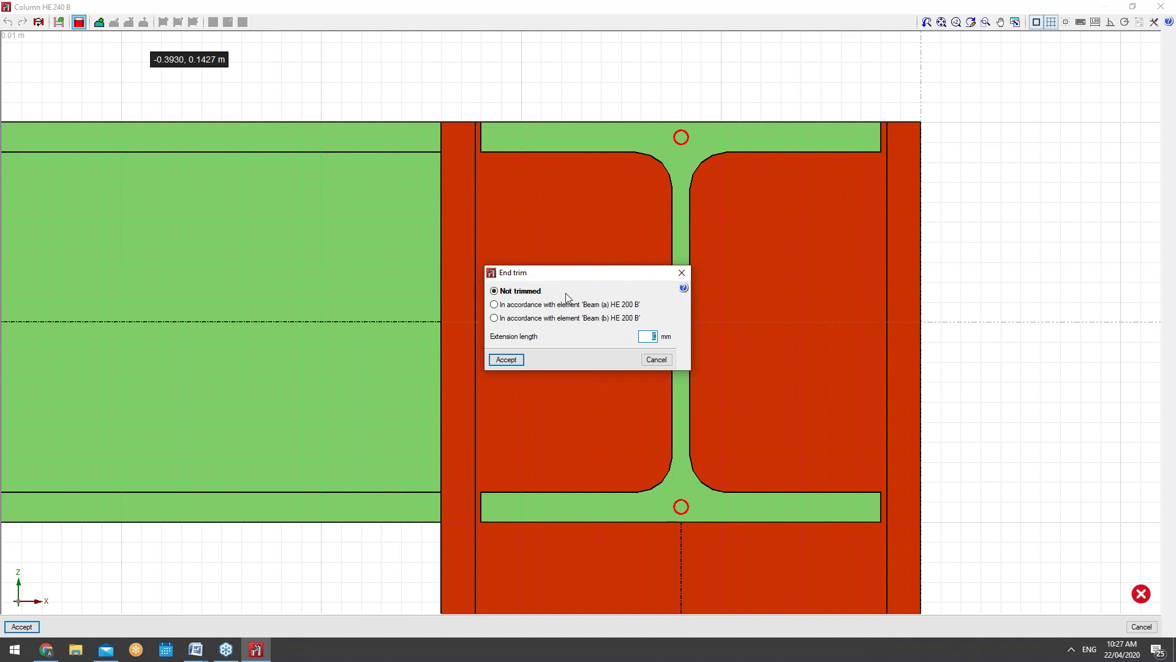
click(656, 360)
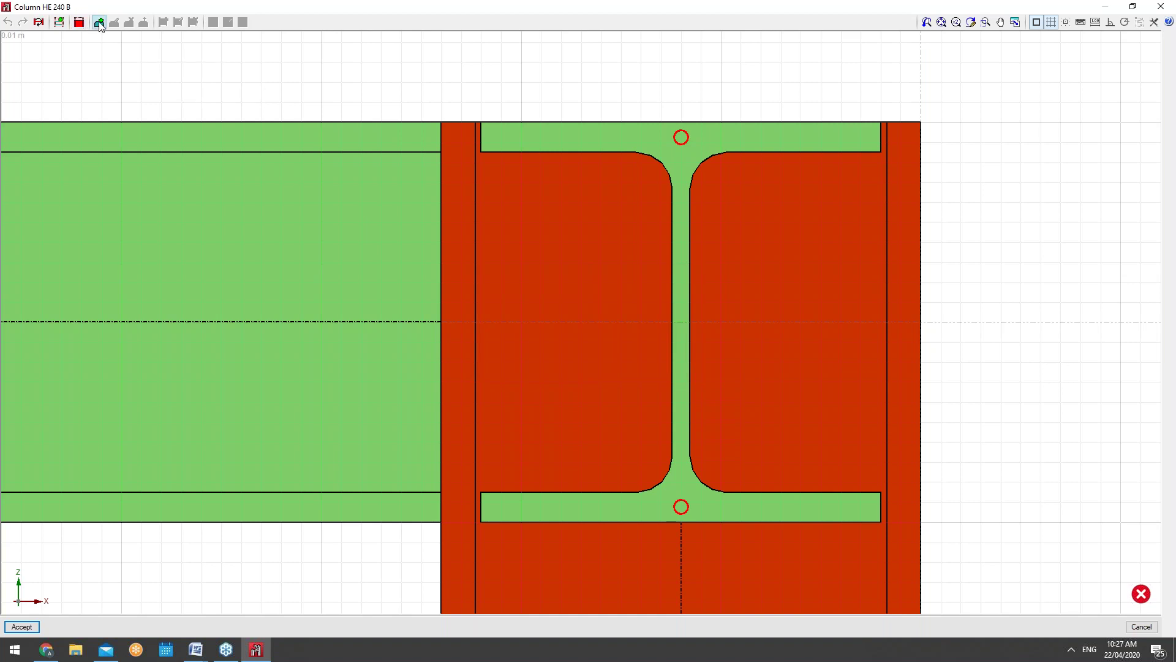
click(99, 23)
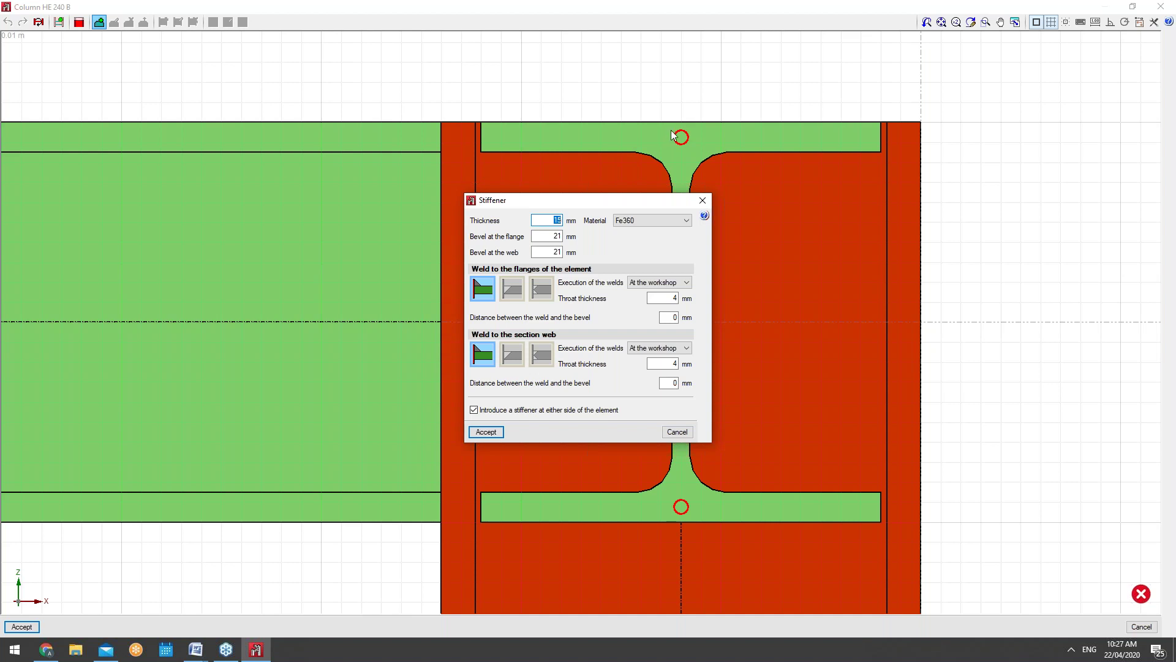
click(703, 201)
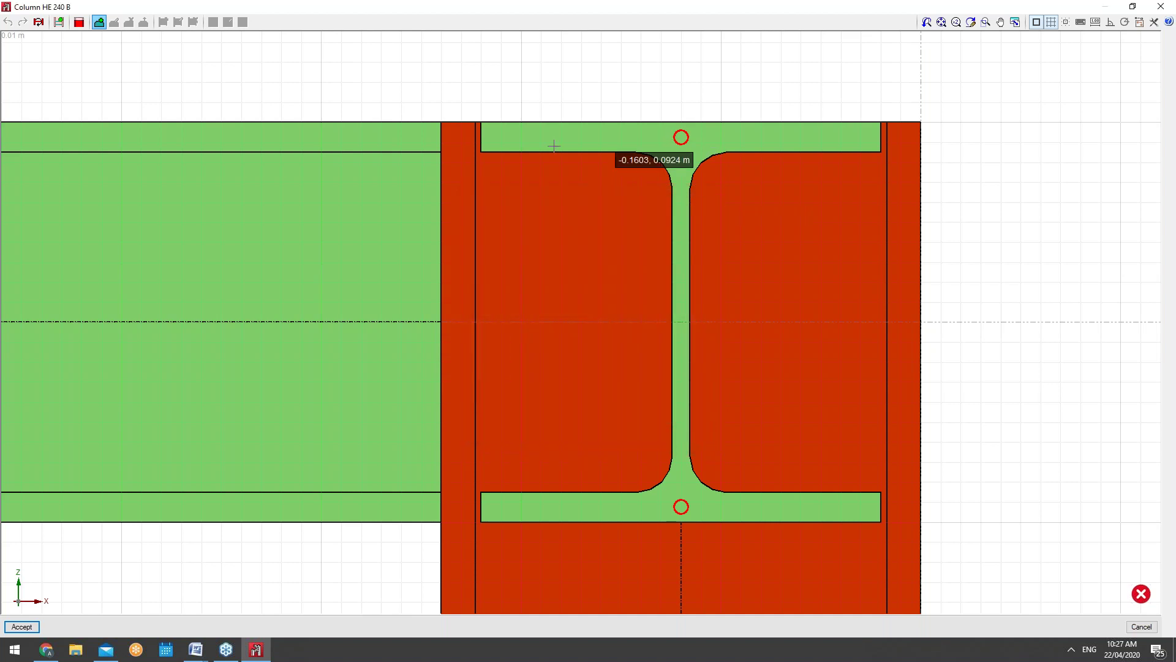
Leave the column editor, open Beam (a) HE 200 B for editing and enable its welded connection
click(1163, 7)
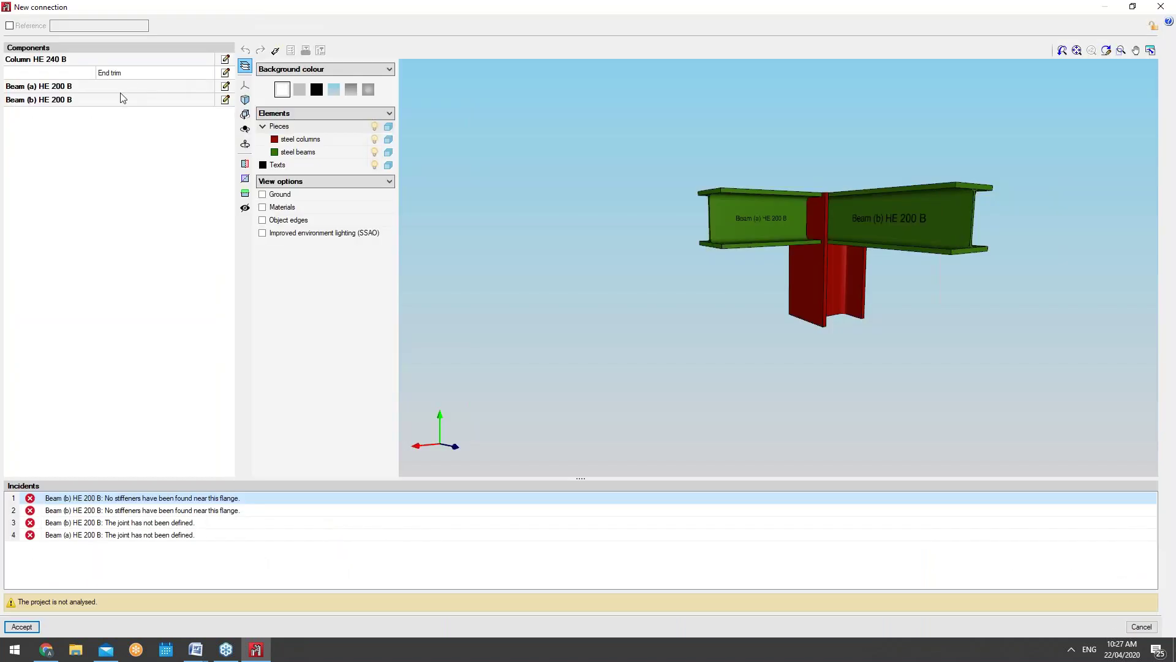
click(225, 87)
drag(531, 132, 595, 124)
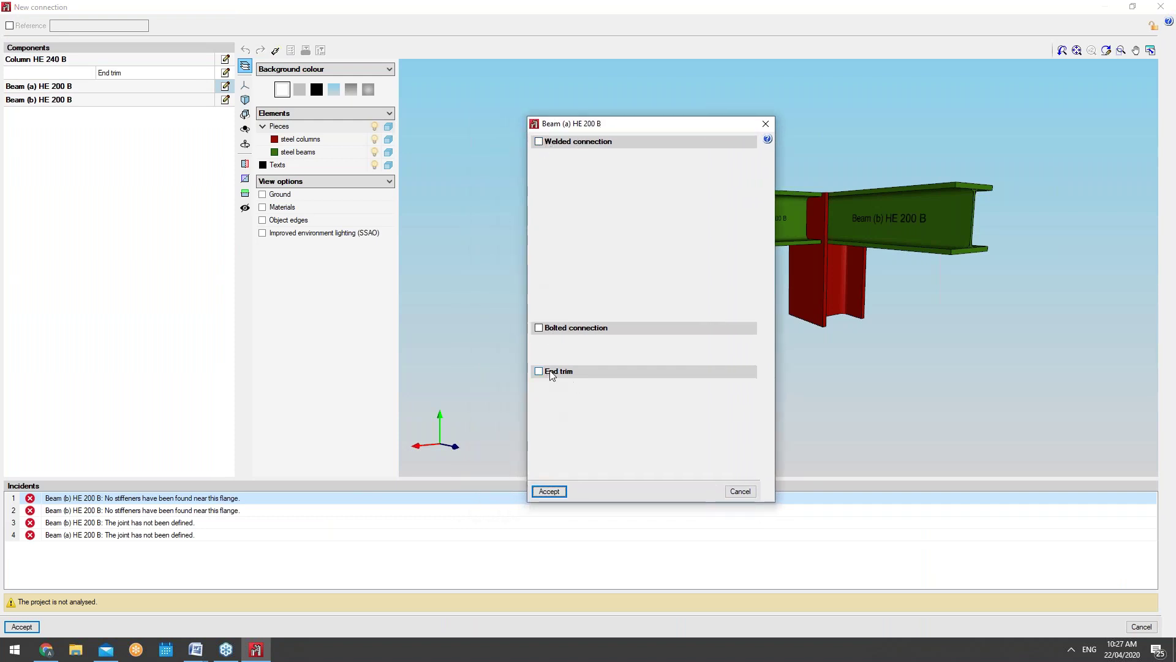
drag(553, 130, 446, 90)
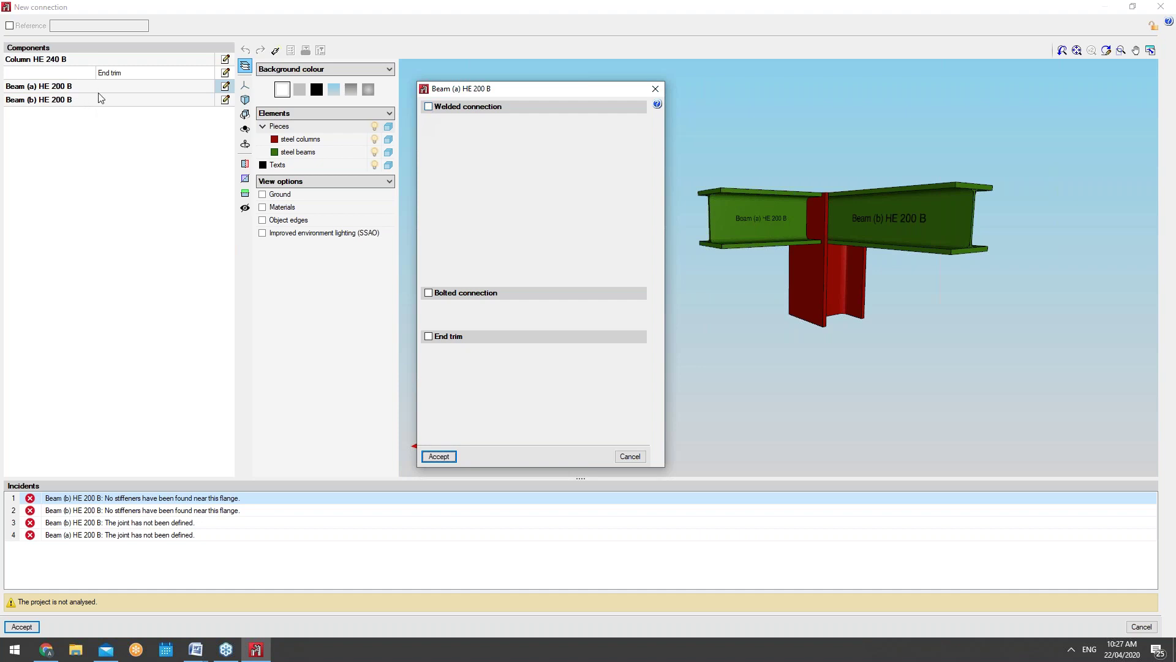
click(810, 237)
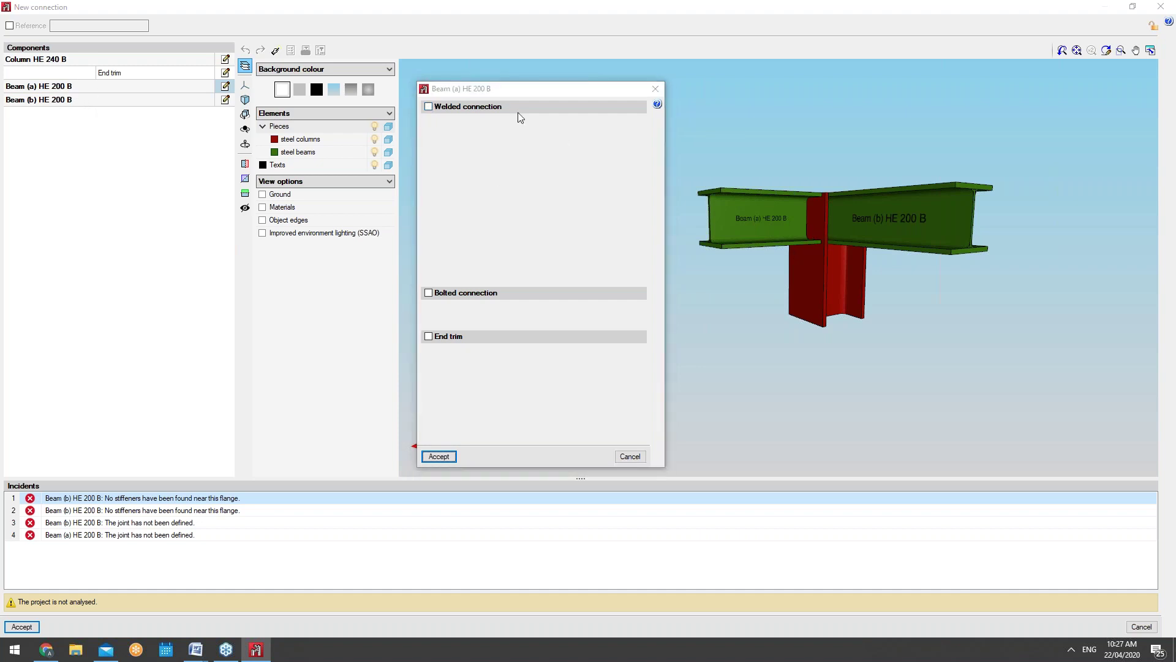
click(429, 107)
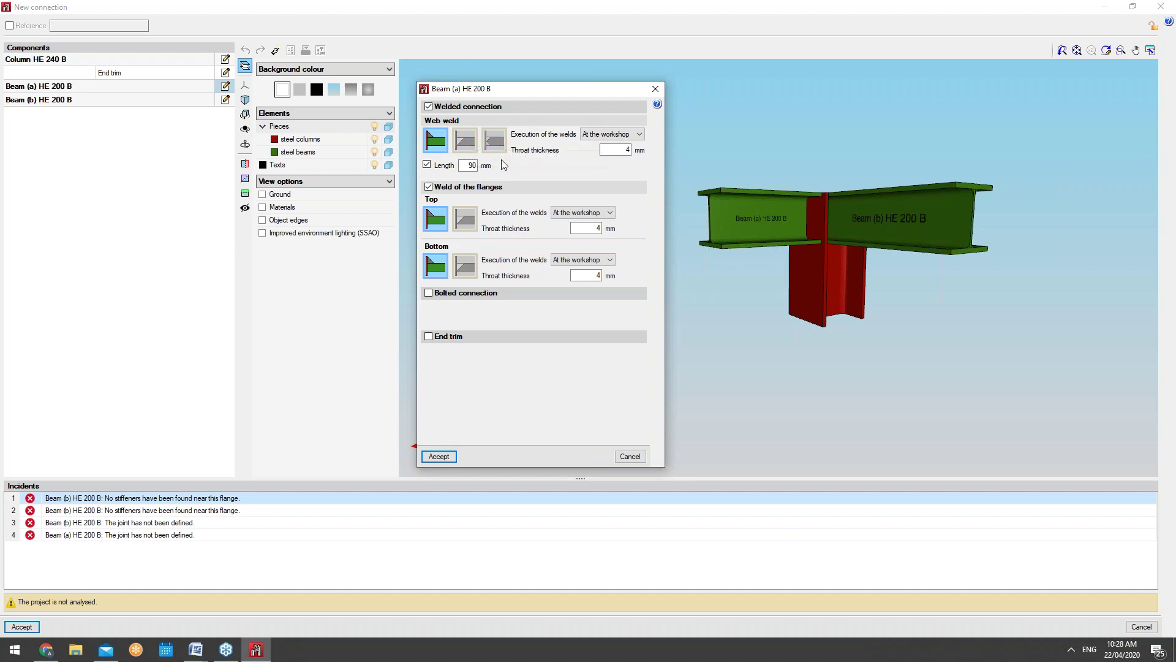
Compare the web weld type, execution and length options for Beam (a), and exclude the welds of the flanges
click(476, 145)
click(489, 144)
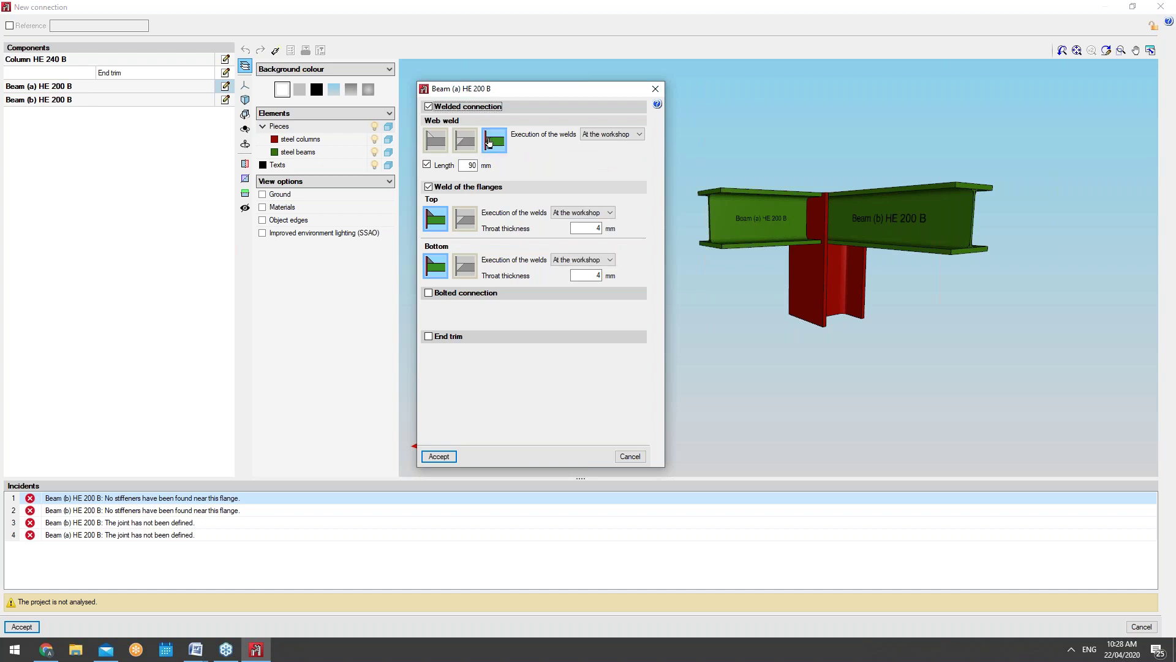
click(597, 135)
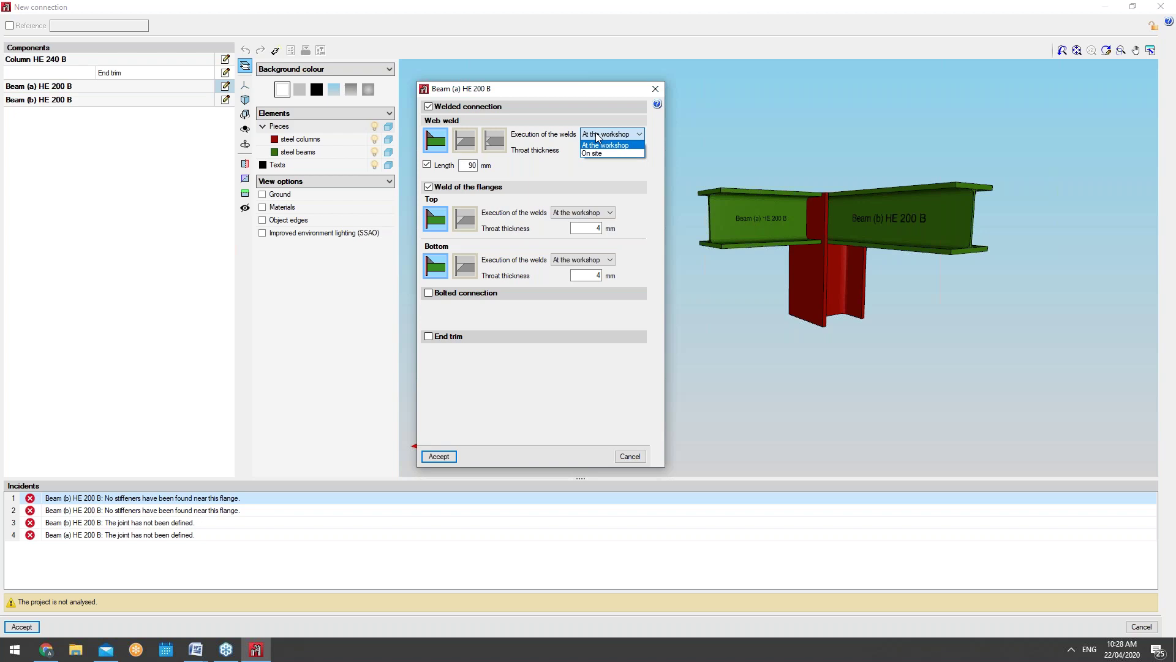
click(597, 136)
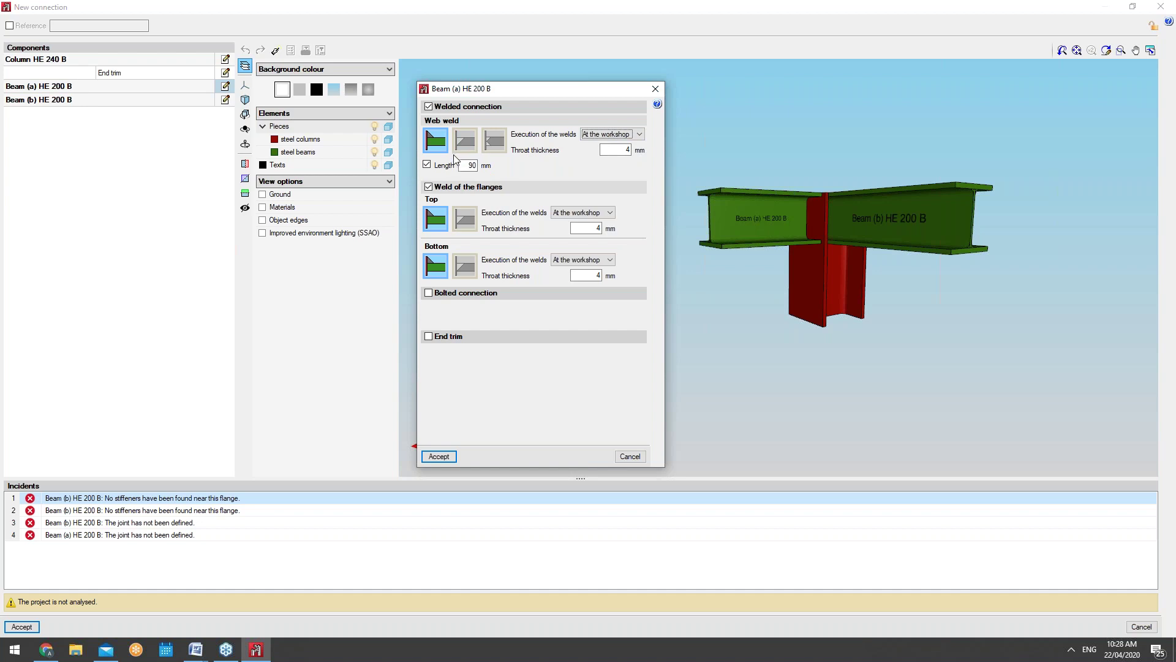
click(427, 166)
click(432, 166)
click(431, 187)
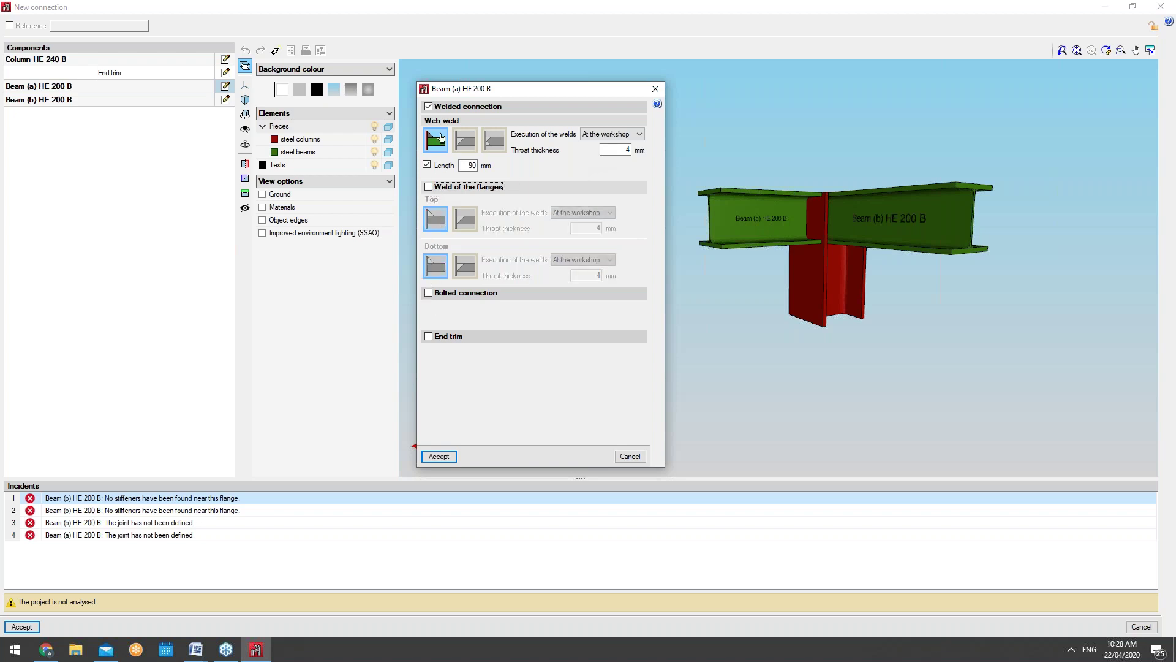
Replace the welded connection with a bolted one using a front plate, and review the plate's size, material and overhang settings
click(430, 108)
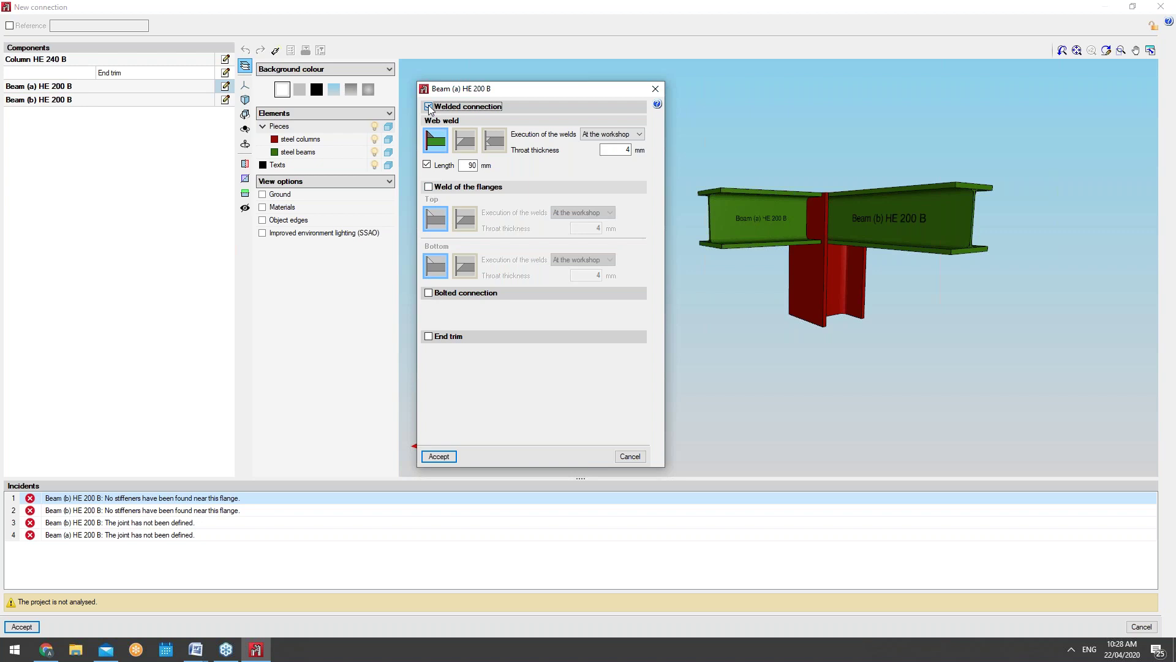
click(429, 294)
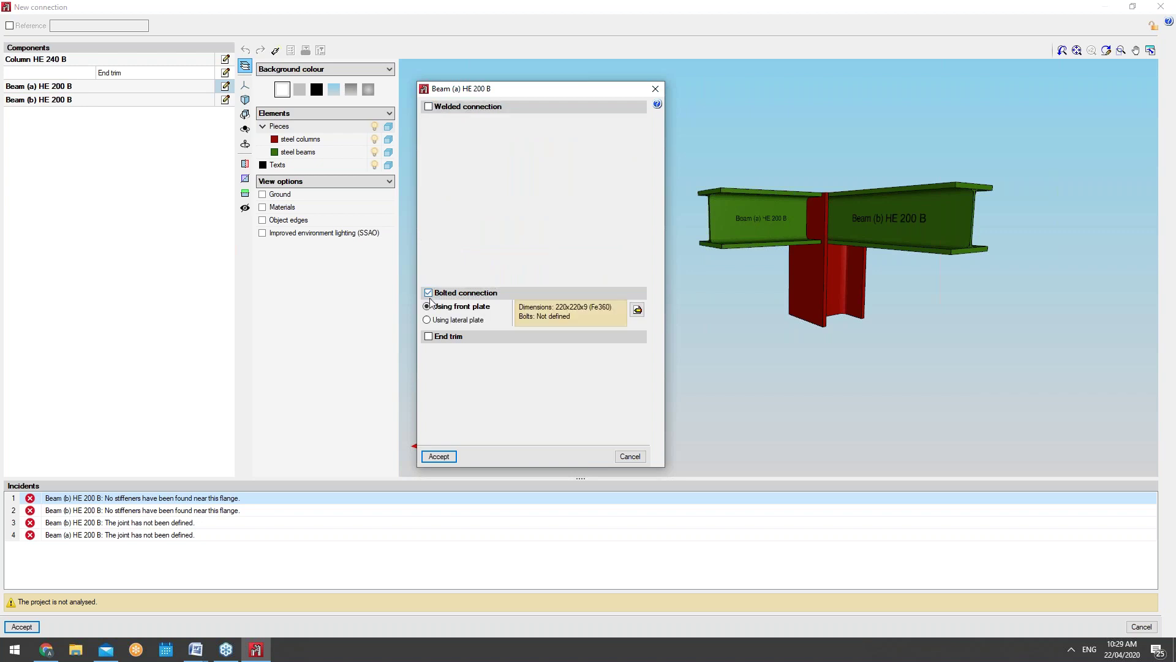
click(638, 310)
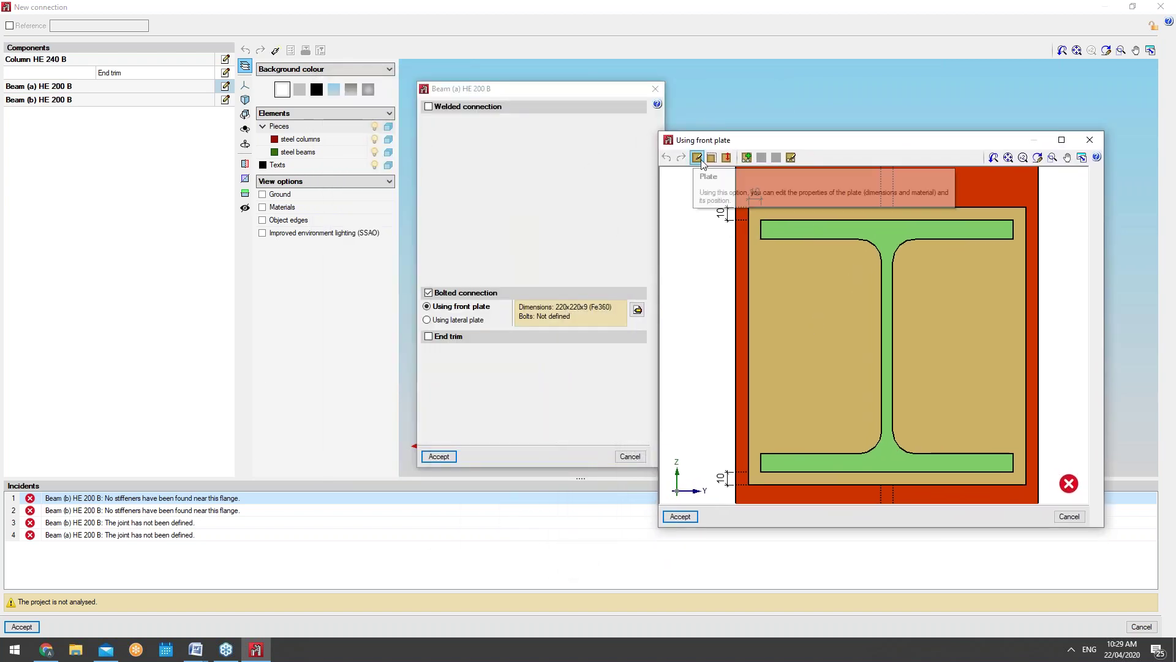
double_click(748, 145)
click(38, 23)
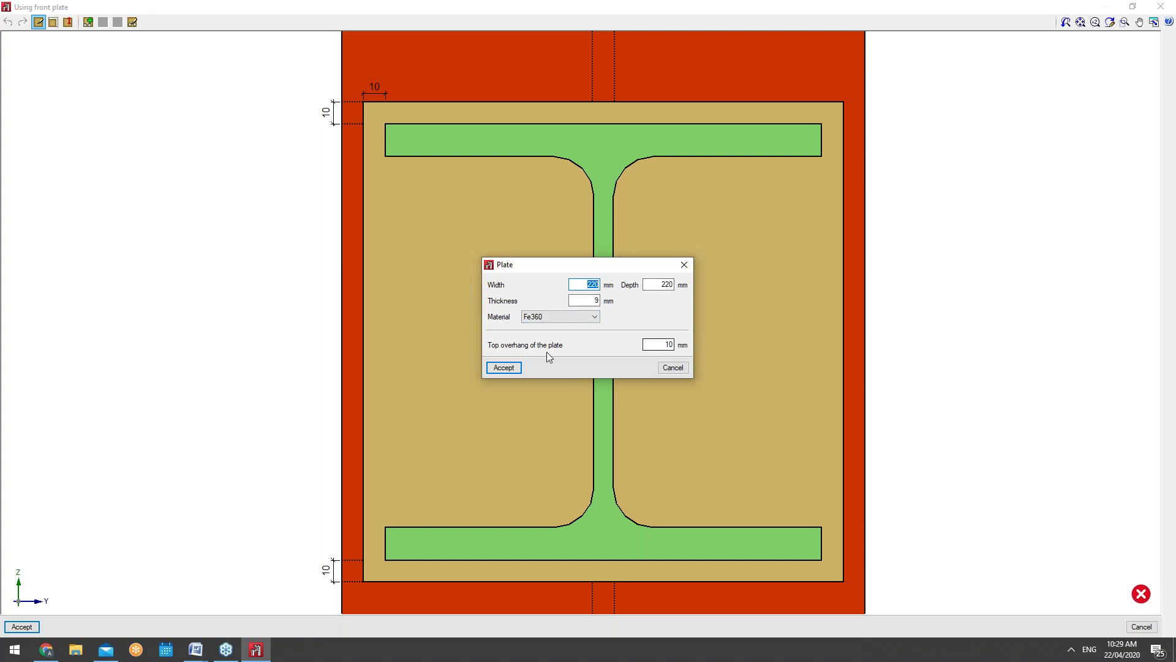
click(509, 366)
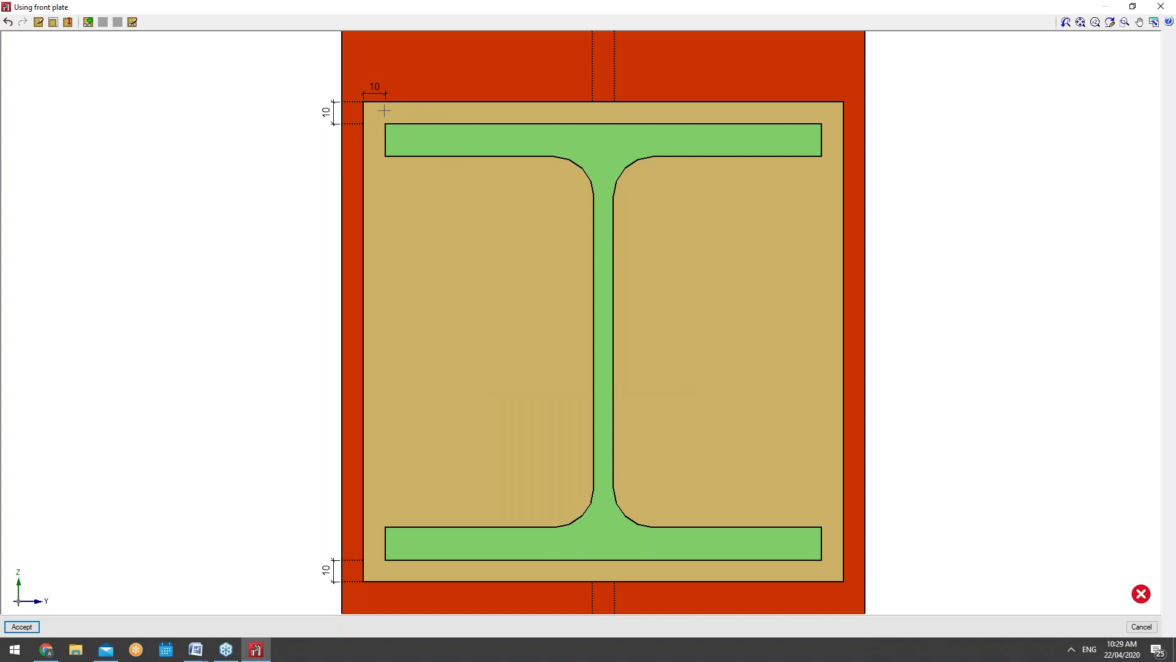
Introduce a two-bolt row on the front plate, 80 mm below the beam's top flange
click(53, 22)
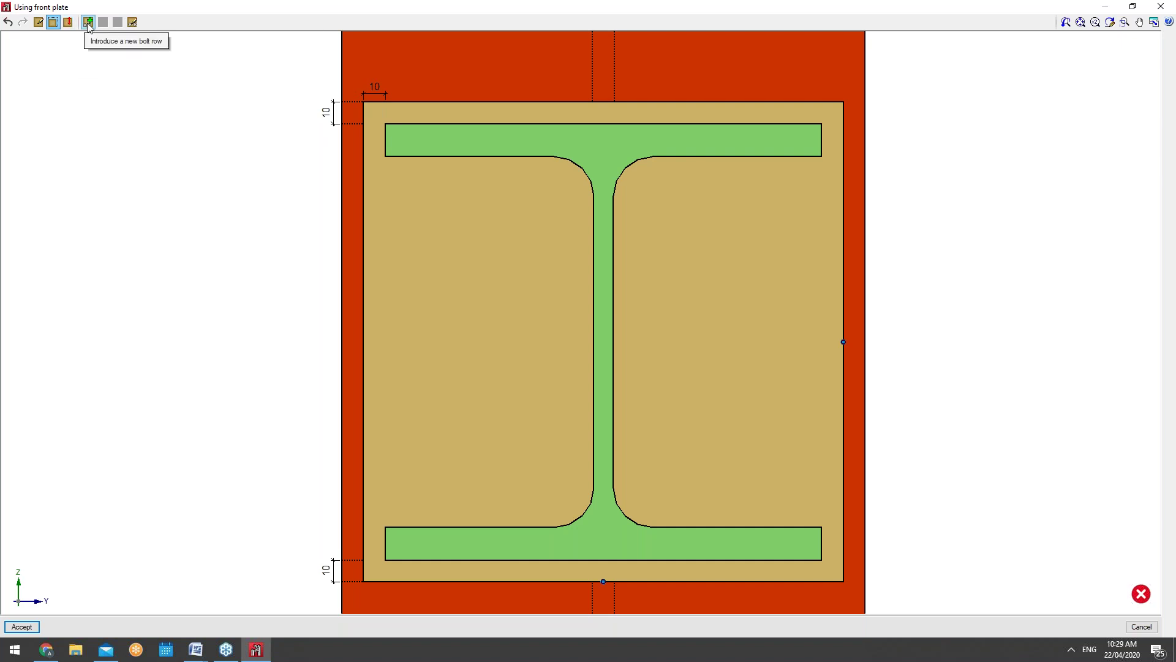
click(89, 23)
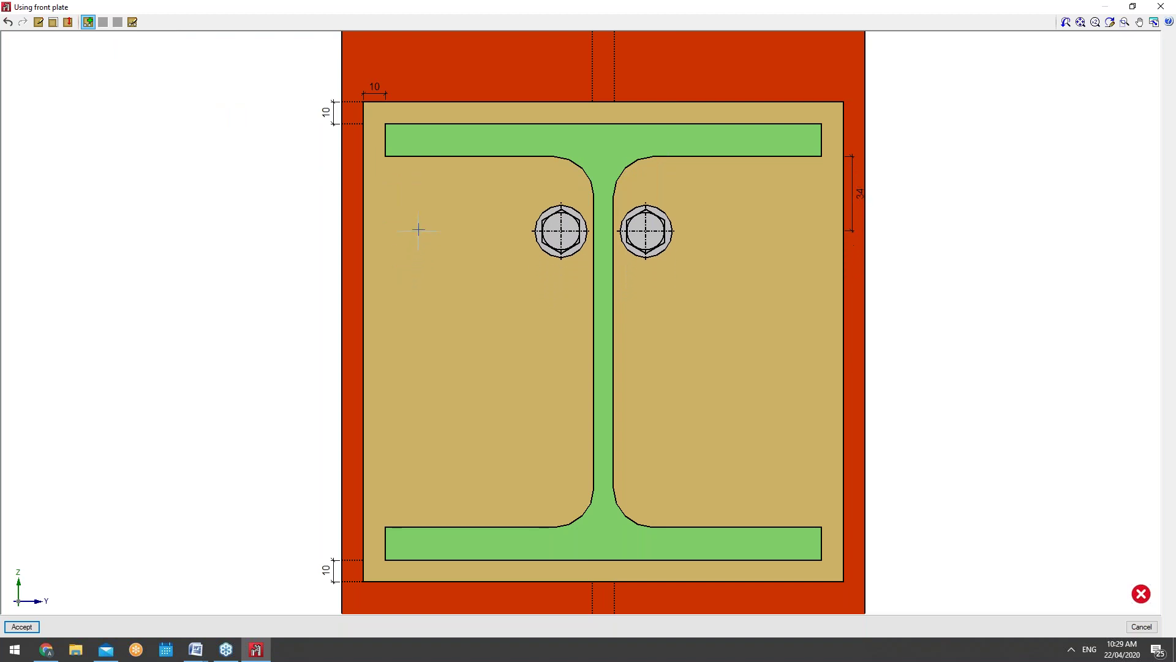
click(408, 336)
click(496, 340)
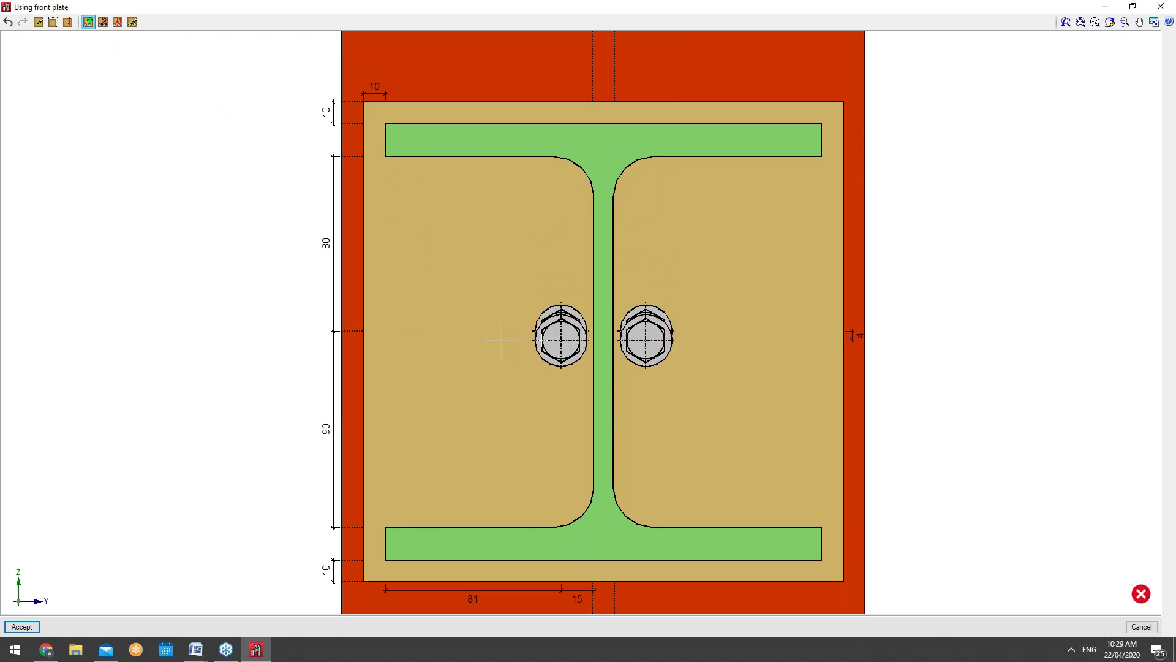
key(Escape)
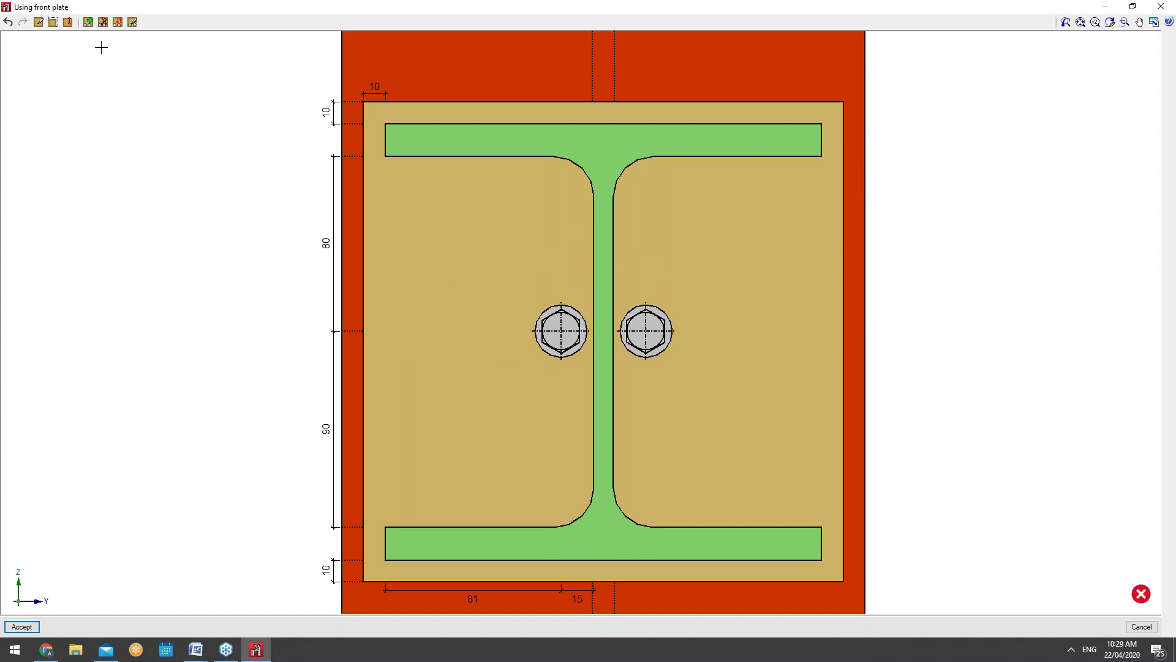
click(104, 23)
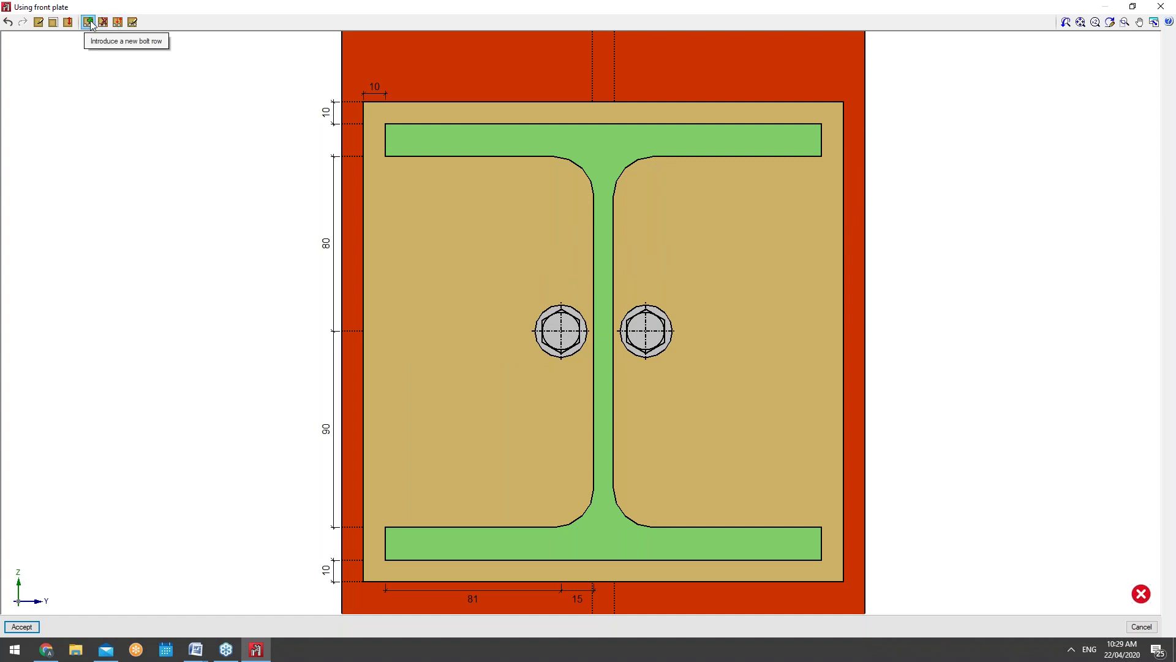
Review the front plate's bolt arrangement settings, then discard the changes made to the plate
click(133, 23)
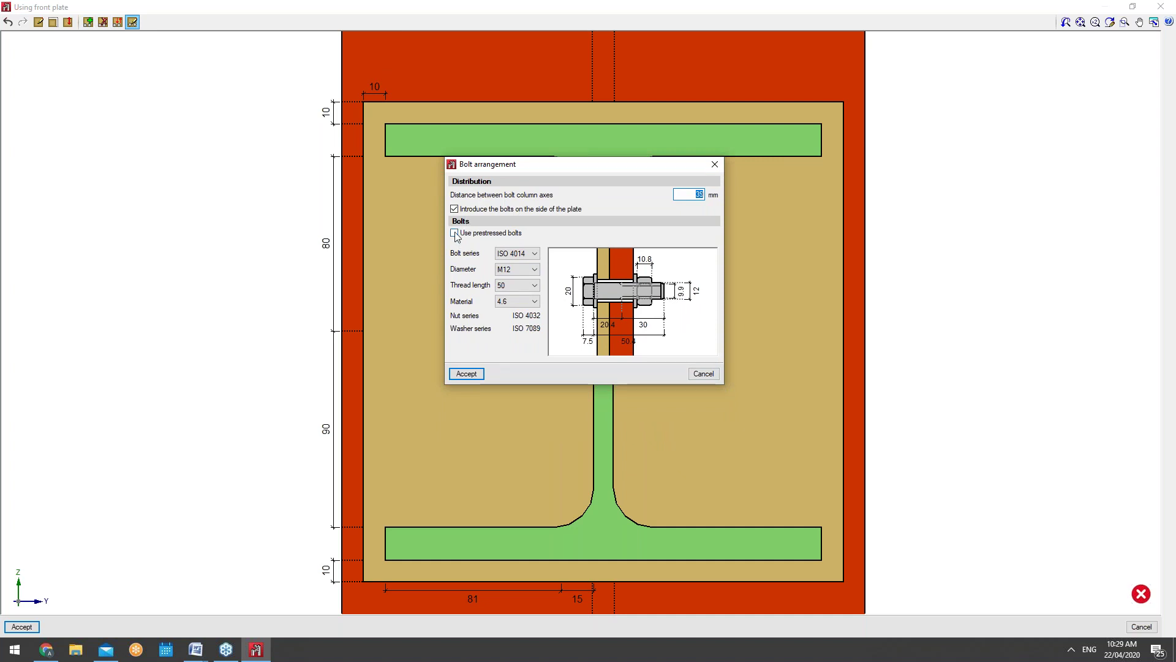
click(703, 373)
click(1141, 626)
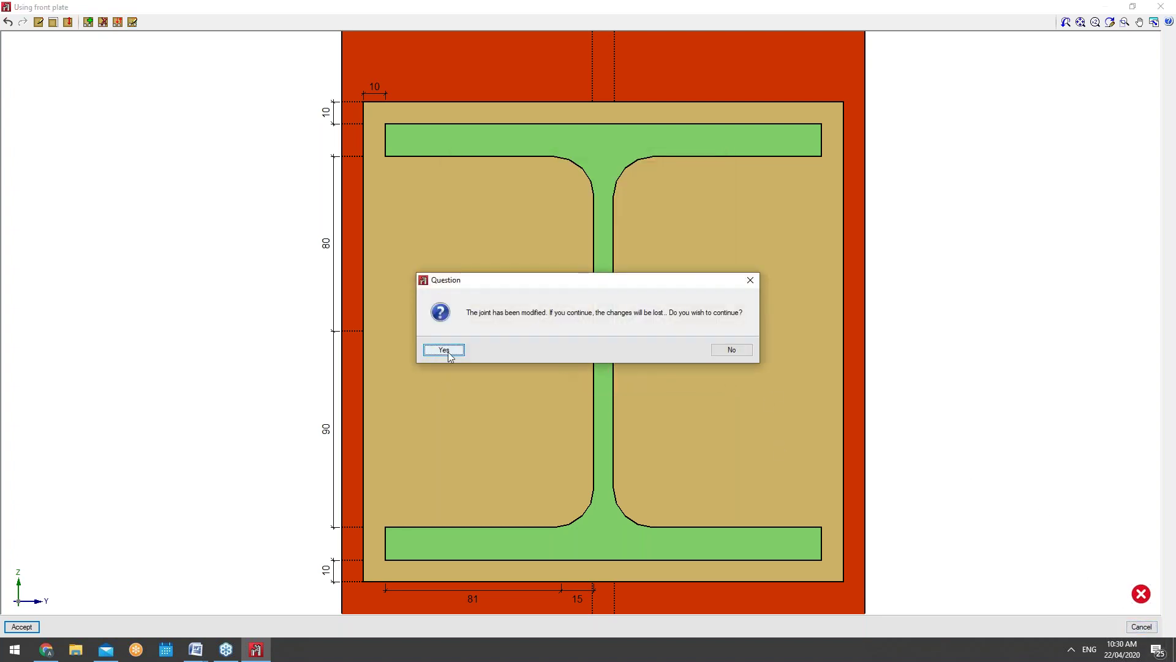
click(444, 350)
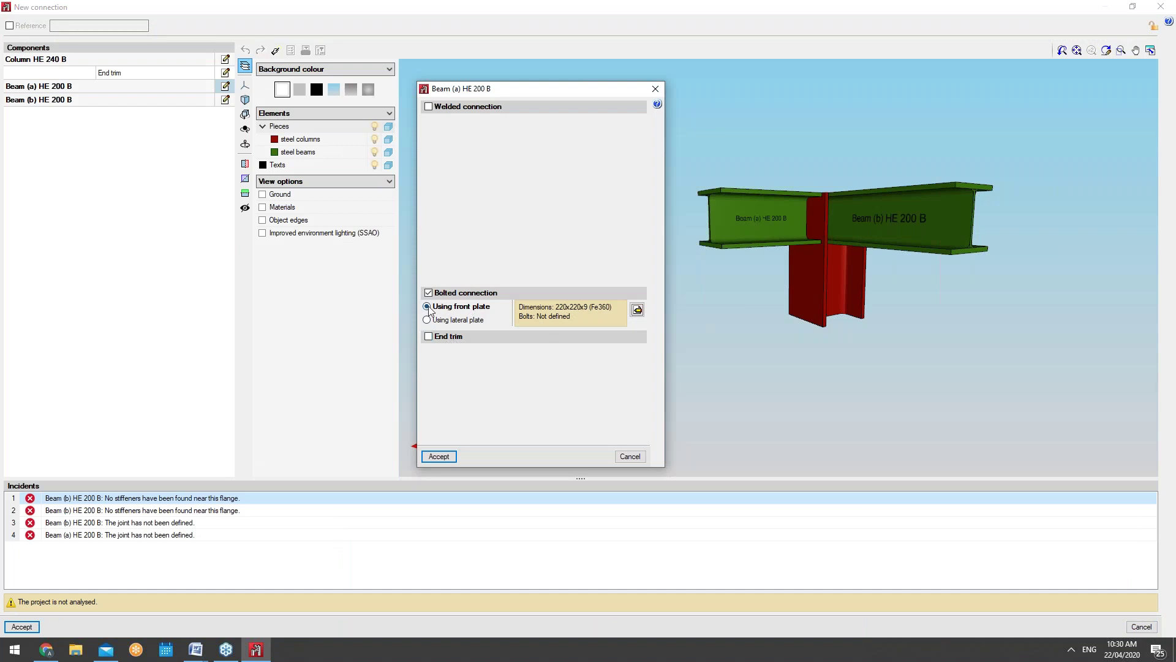
Switch the bolted connection to a lateral plate and review its plate and bolt arrangement settings without changing them
click(427, 320)
click(638, 310)
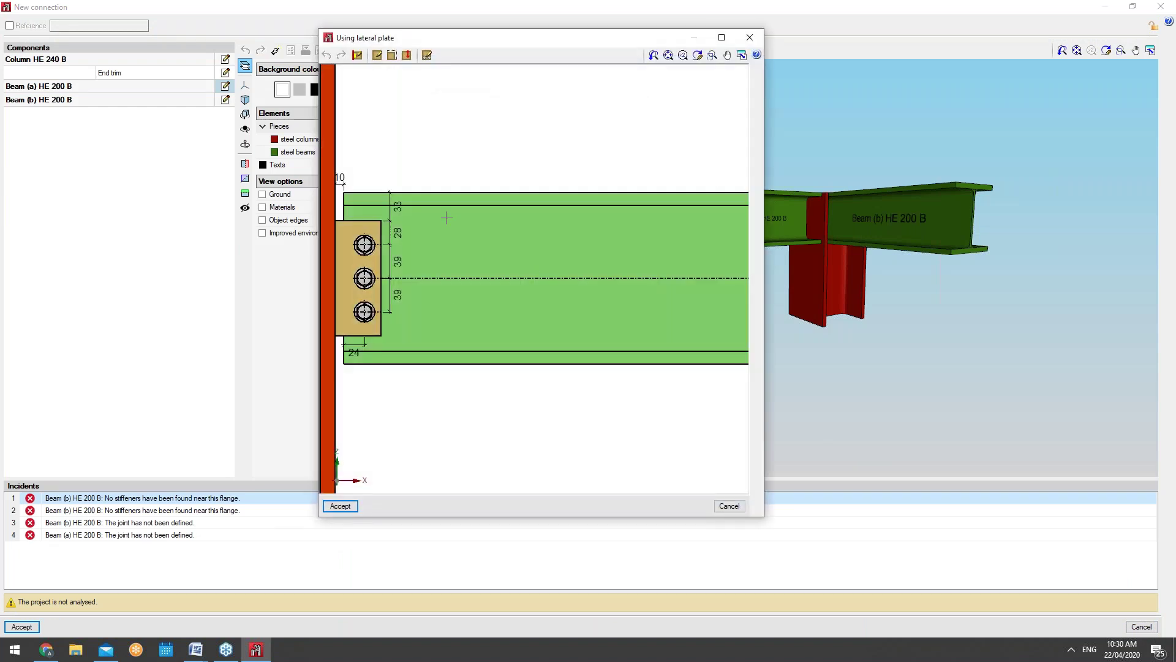
drag(457, 41, 753, 68)
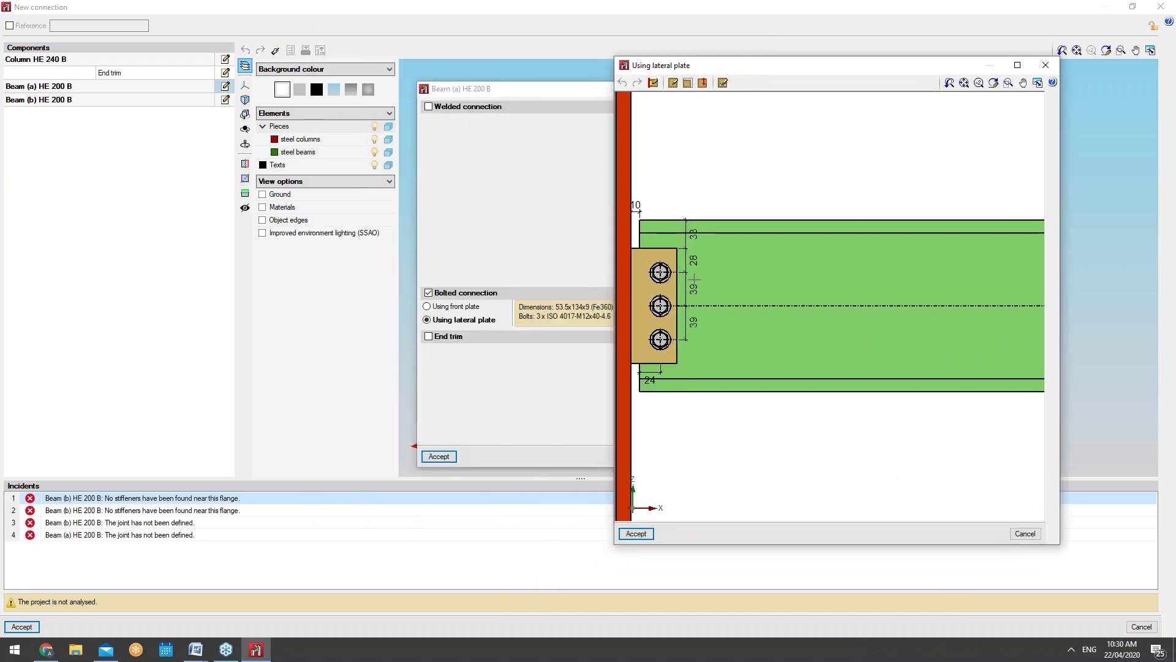
click(672, 84)
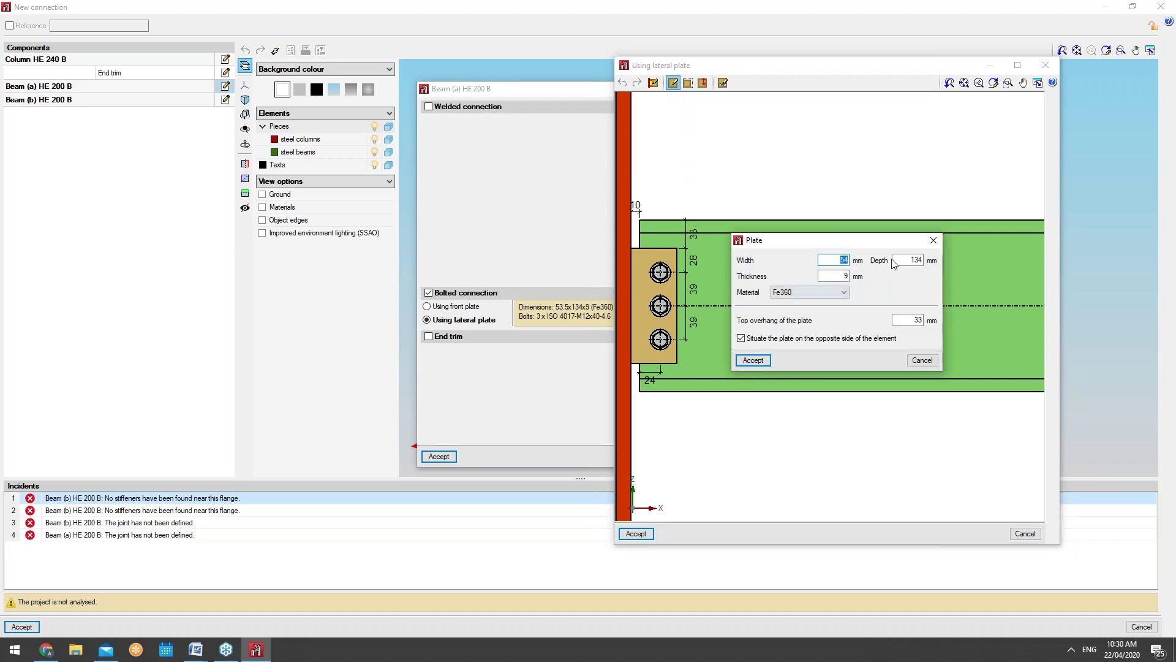
click(921, 362)
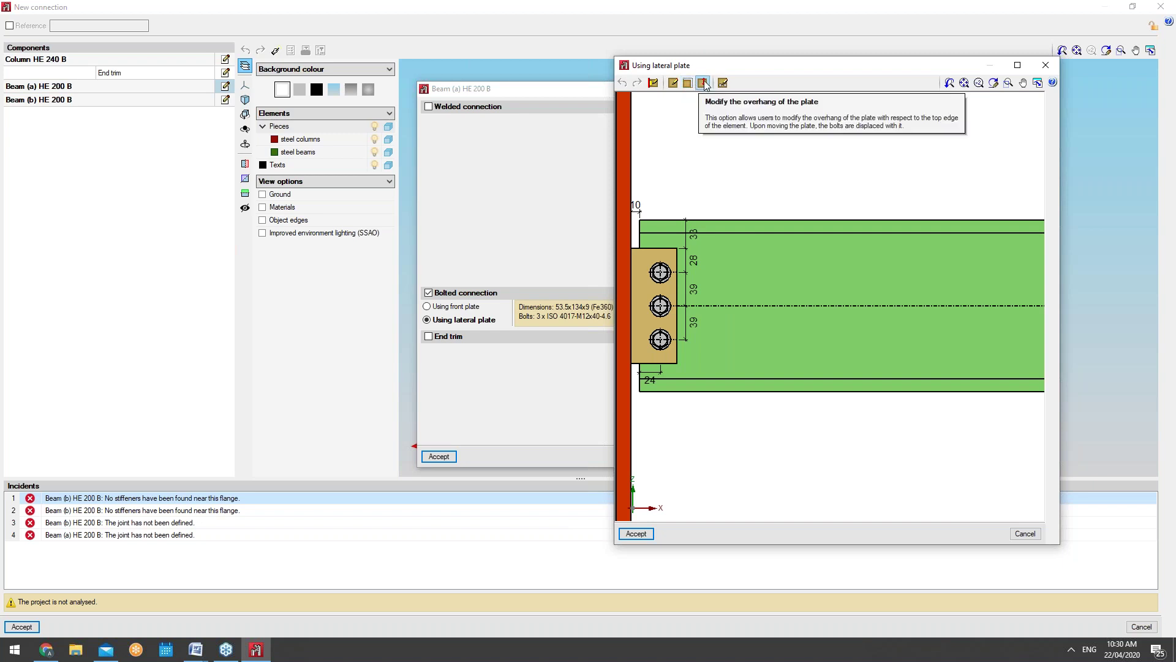
click(722, 84)
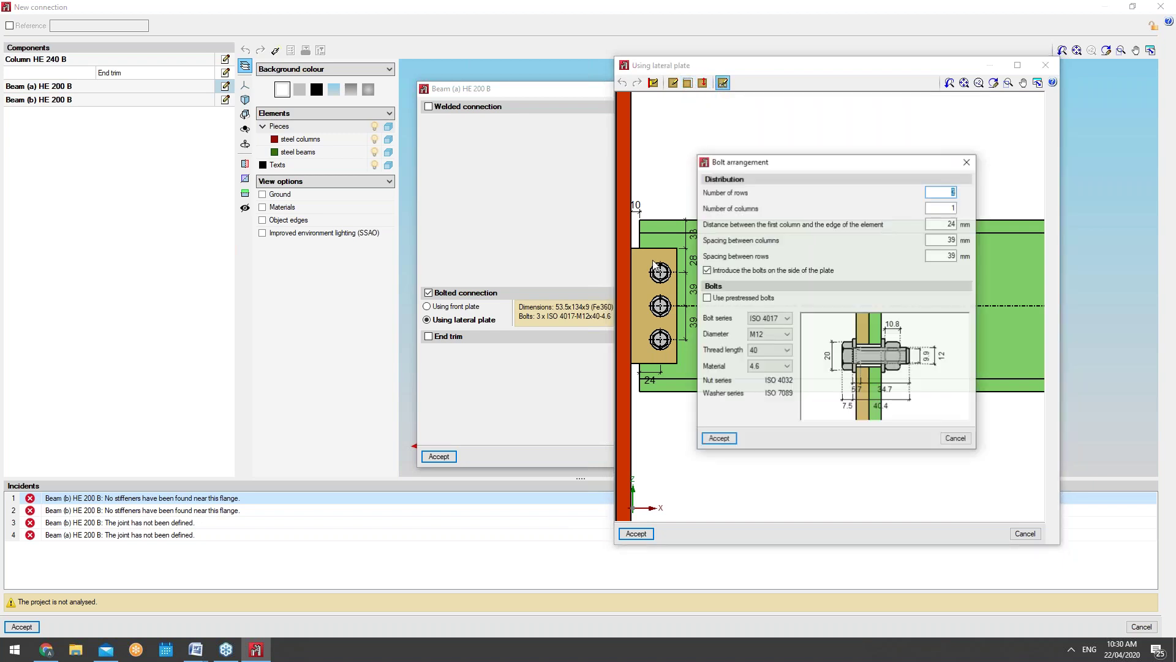
click(974, 161)
click(1044, 65)
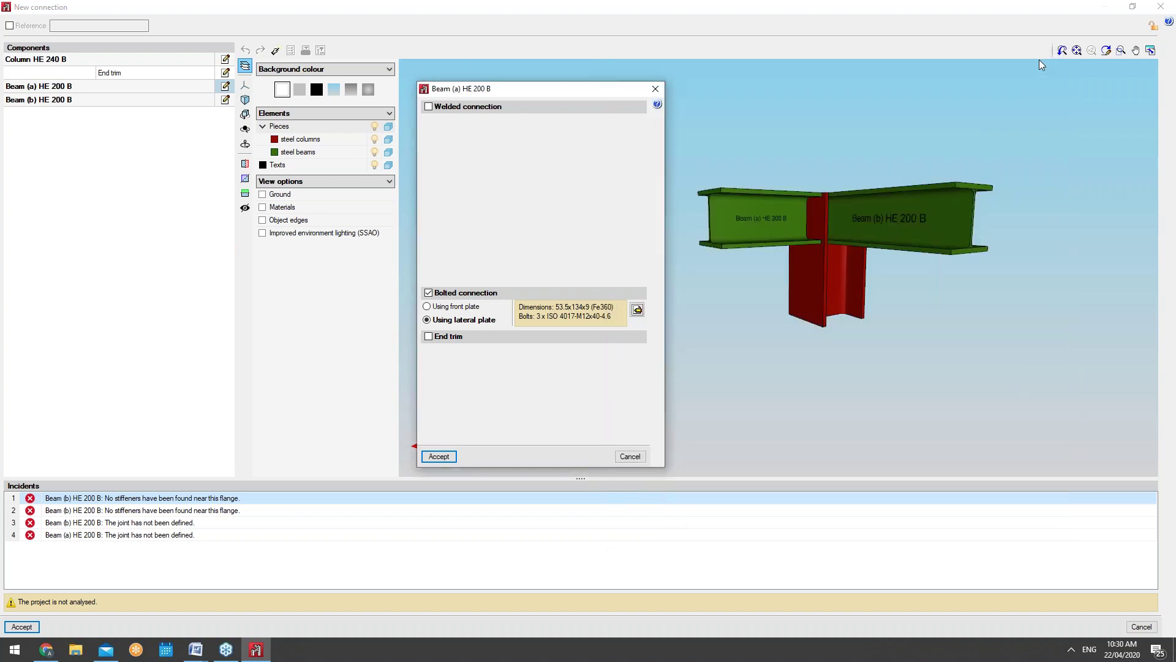
Disable the bolted connection, try end trim on the top and bottom flanges of Beam (a), and remove the trim again
click(428, 293)
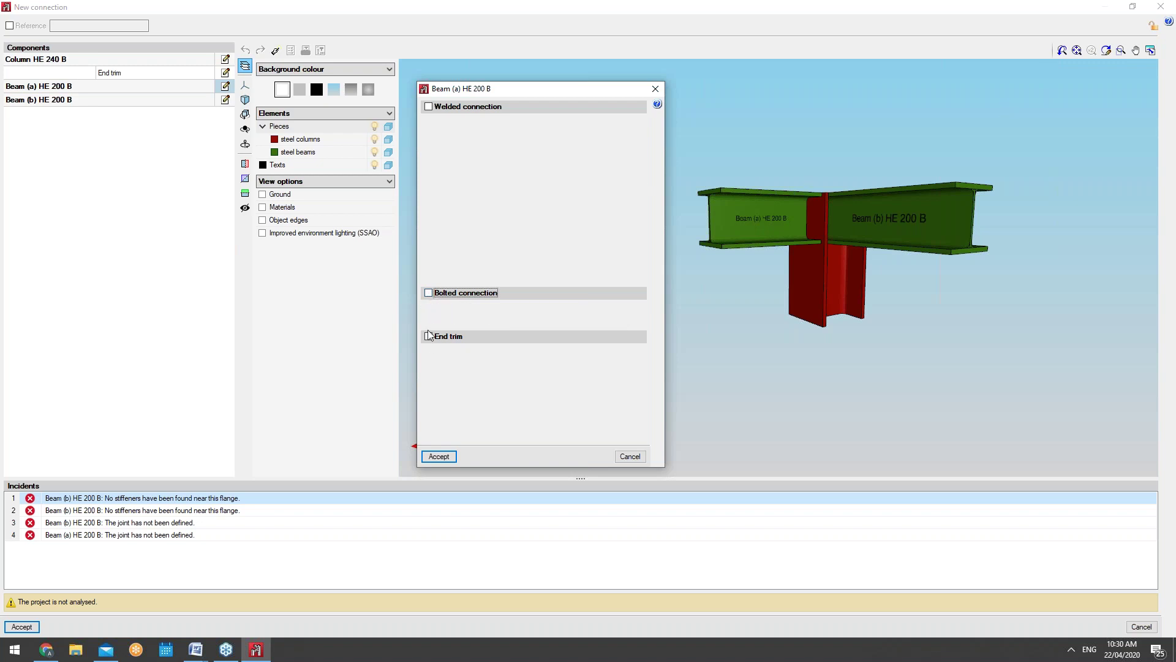
click(429, 337)
click(430, 353)
click(430, 399)
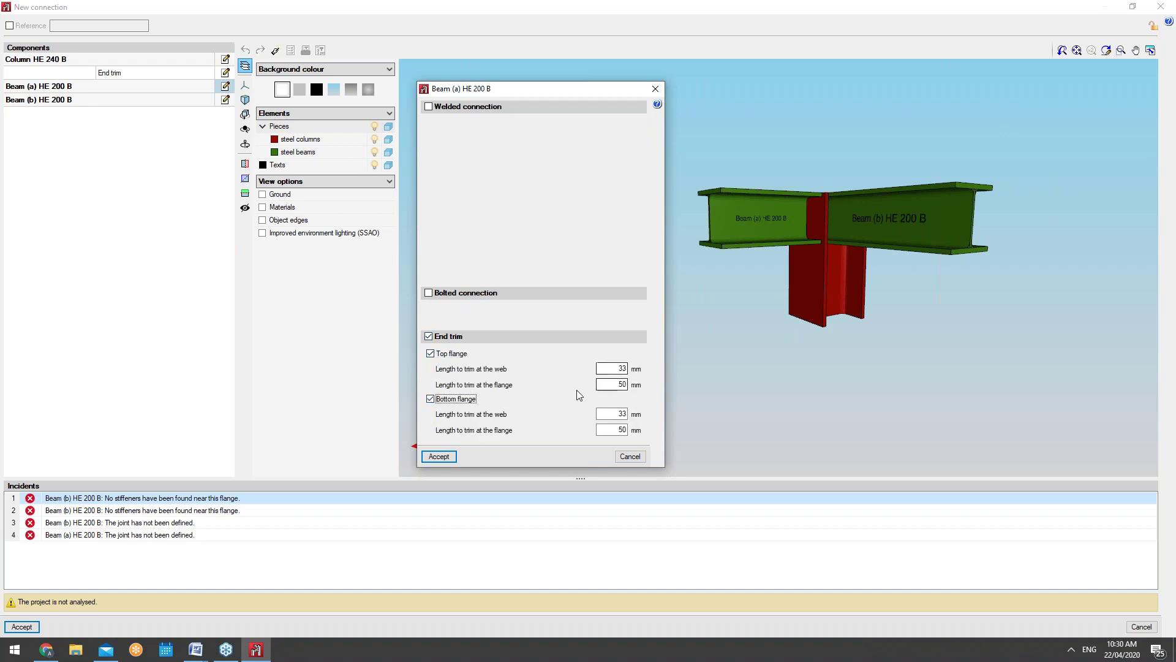
click(429, 337)
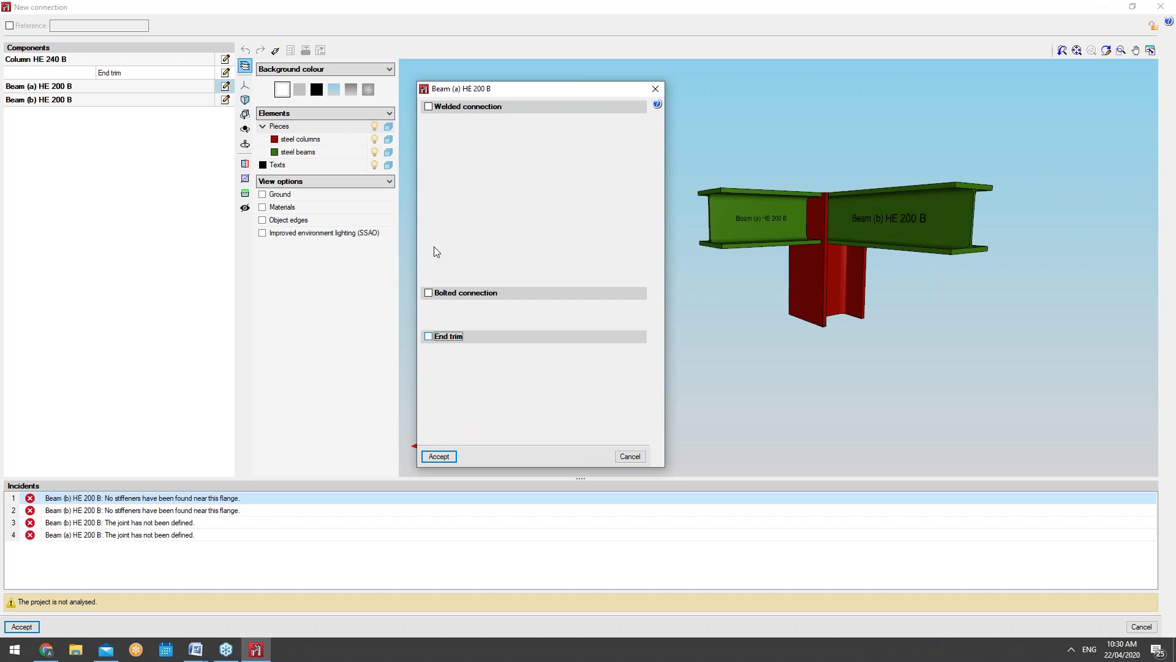
Define a welded connection for Beam (a) with a web weld throat thickness of 6 mm, and check the weld on the joint
click(428, 107)
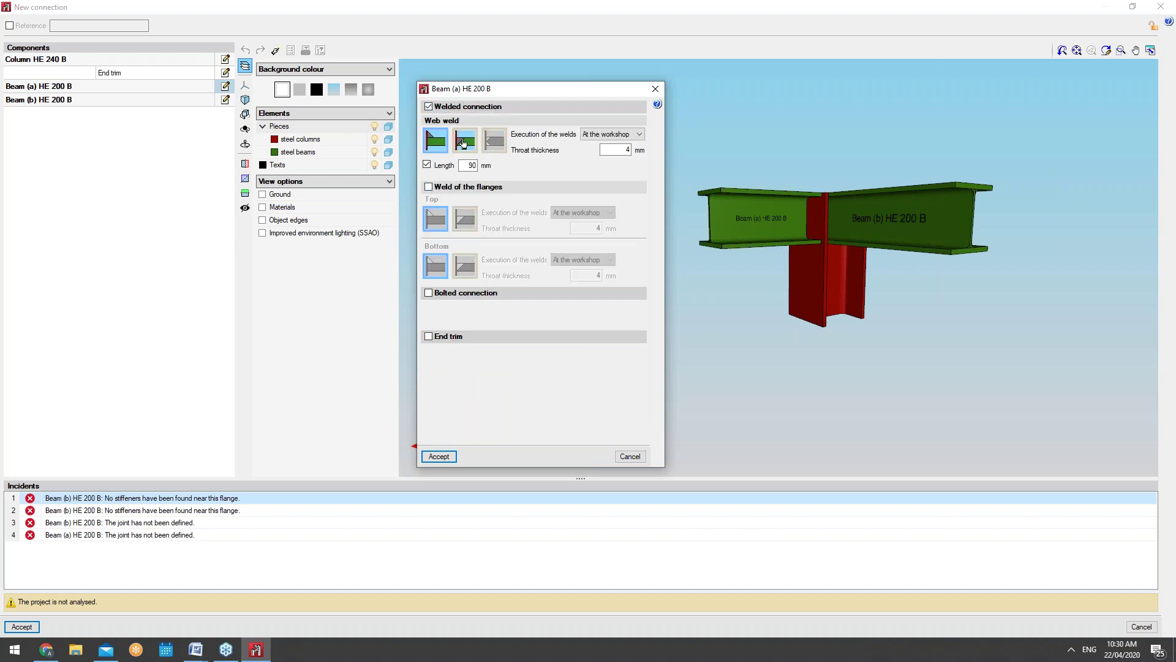
double_click(618, 152)
text(6)
click(445, 457)
mouse_move(772, 264)
middle_down()
mouse_move(903, 255)
mouse_move(958, 267)
middle_up()
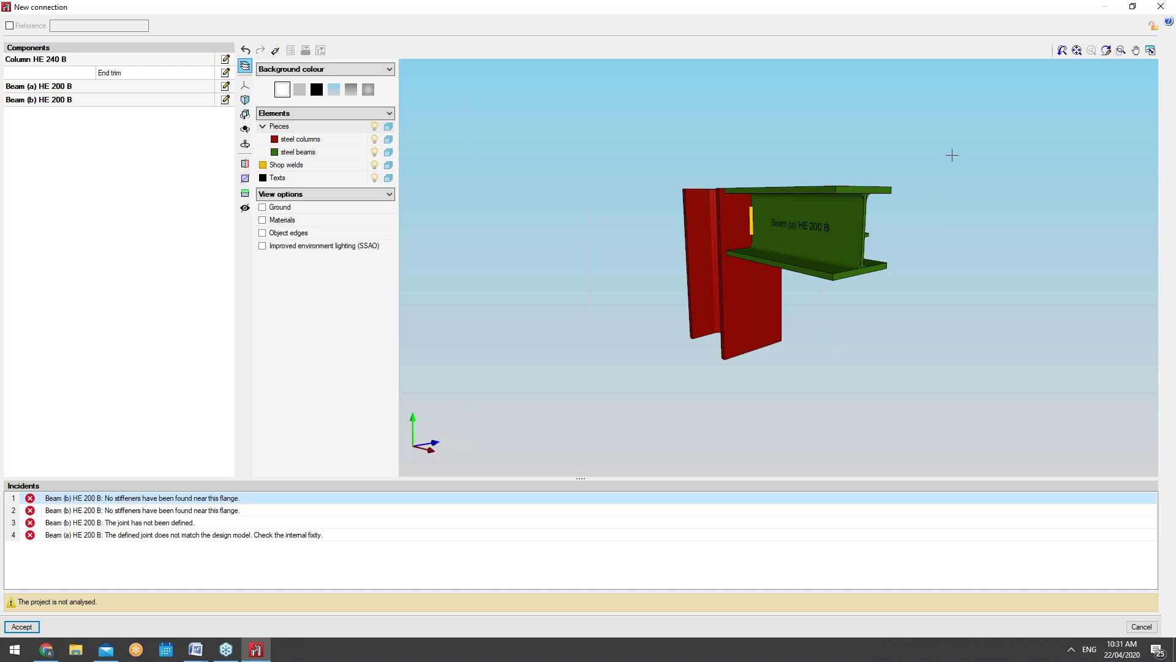
scroll(763, 221, up, 6)
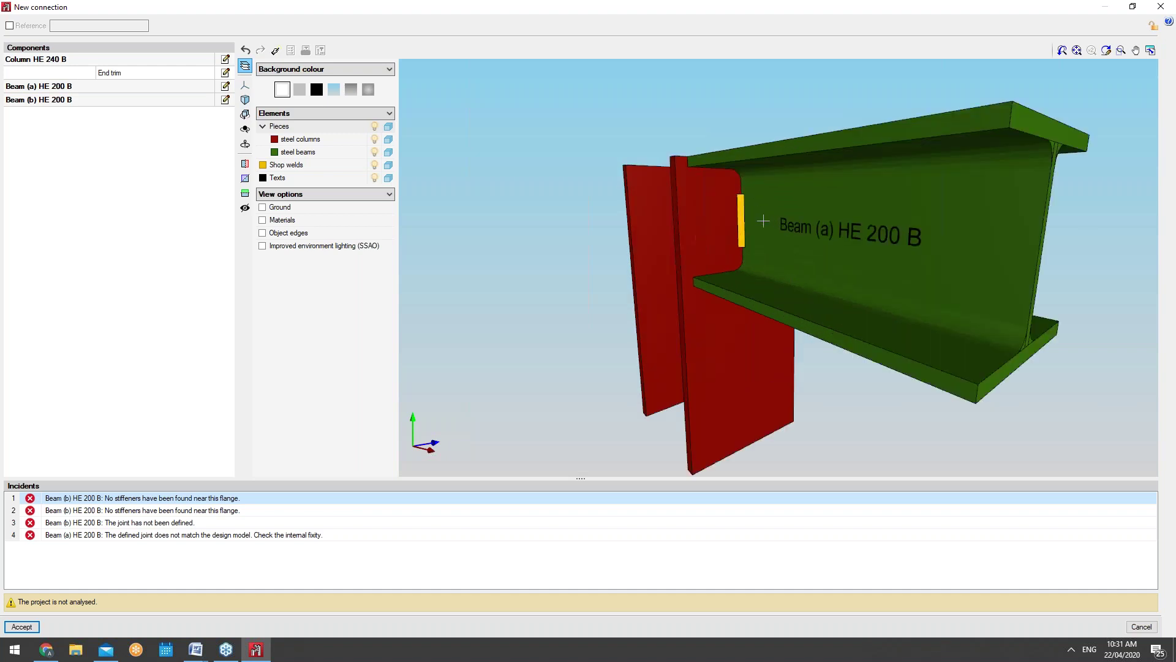
mouse_move(763, 221)
middle_down()
mouse_move(865, 234)
mouse_move(853, 181)
mouse_move(825, 241)
mouse_move(573, 230)
middle_up()
scroll(780, 231, down, 8)
scroll(800, 260, up, 8)
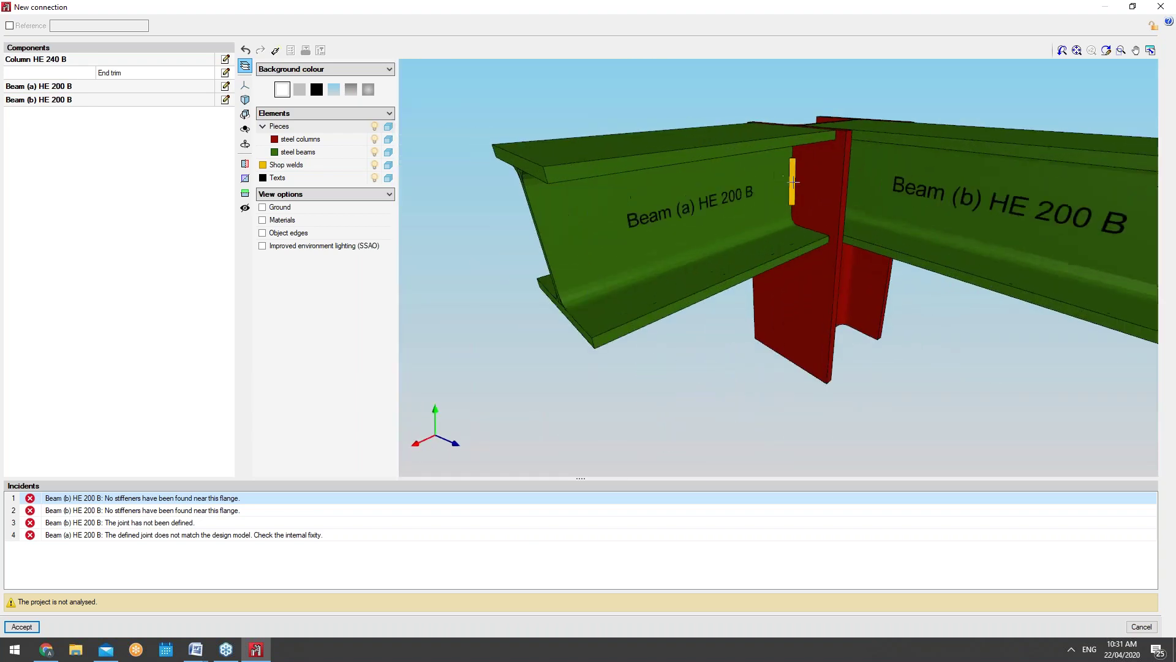
scroll(802, 179, up, 5)
mouse_move(802, 178)
middle_down()
mouse_move(727, 171)
mouse_move(765, 166)
mouse_move(943, 221)
middle_up()
scroll(760, 175, down, 6)
scroll(947, 221, up, 1)
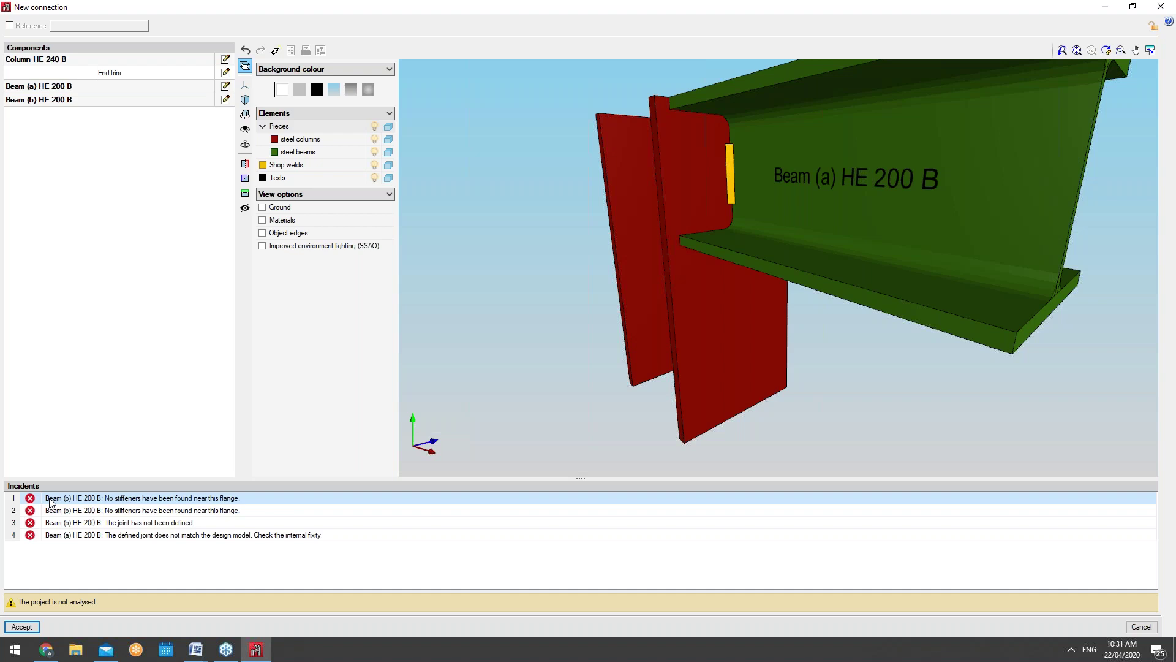
middle_drag(730, 325, 754, 286)
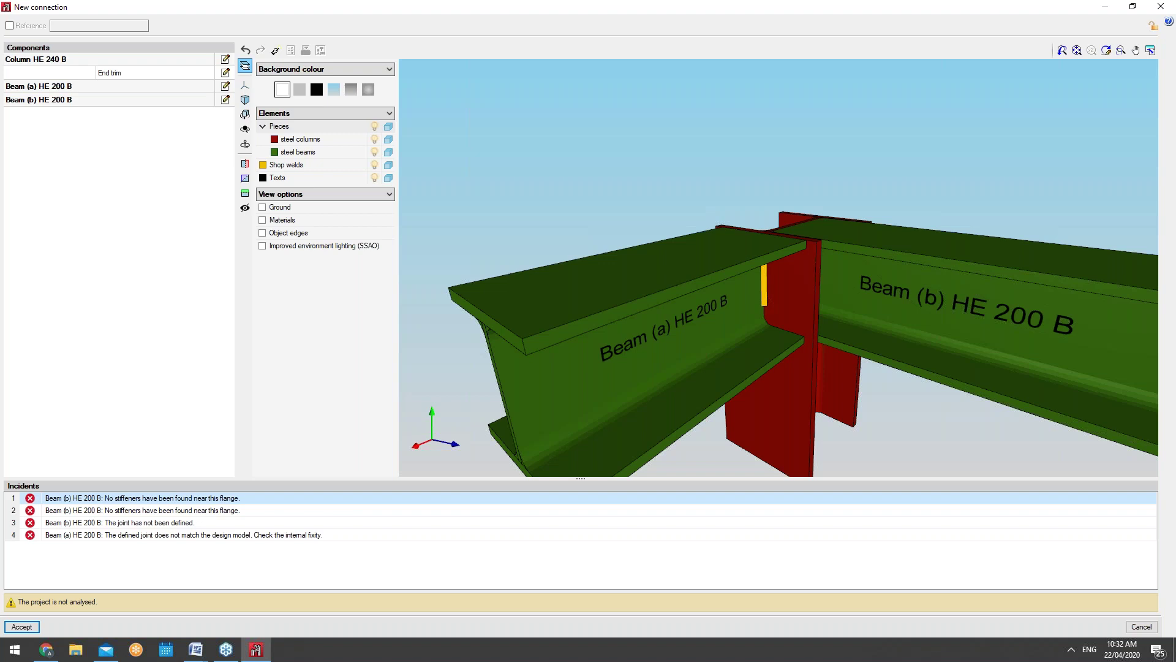
Open the joint design options, try a specific method with Beam (a) bolted, and return to all welded connections
click(276, 50)
drag(487, 182, 612, 139)
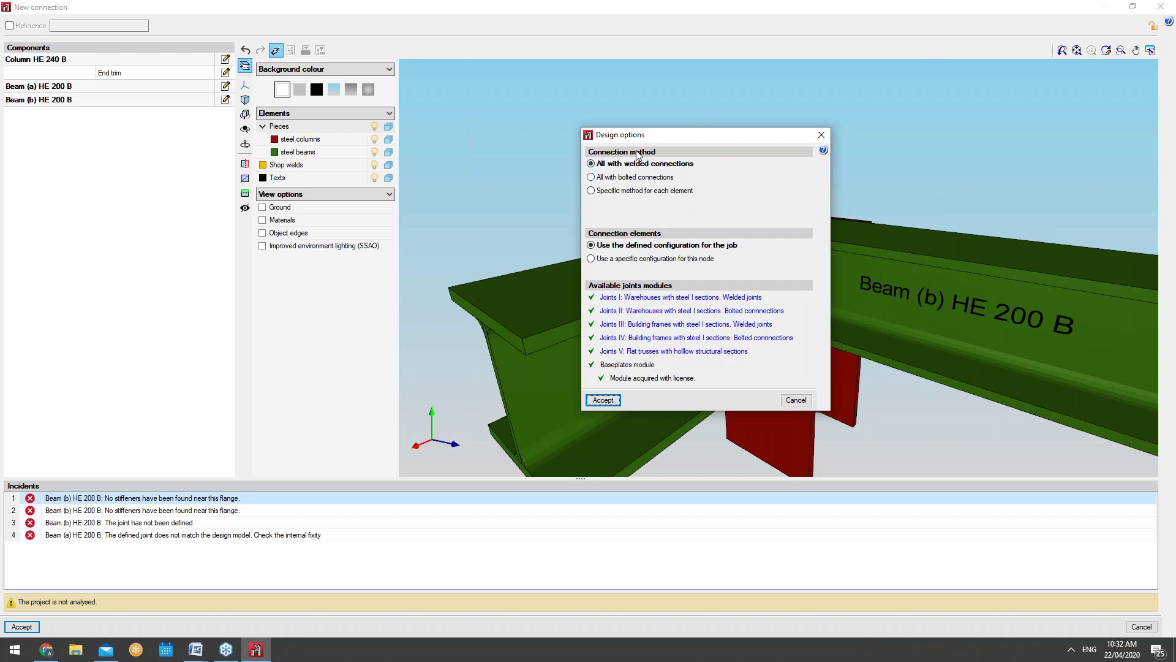
click(660, 190)
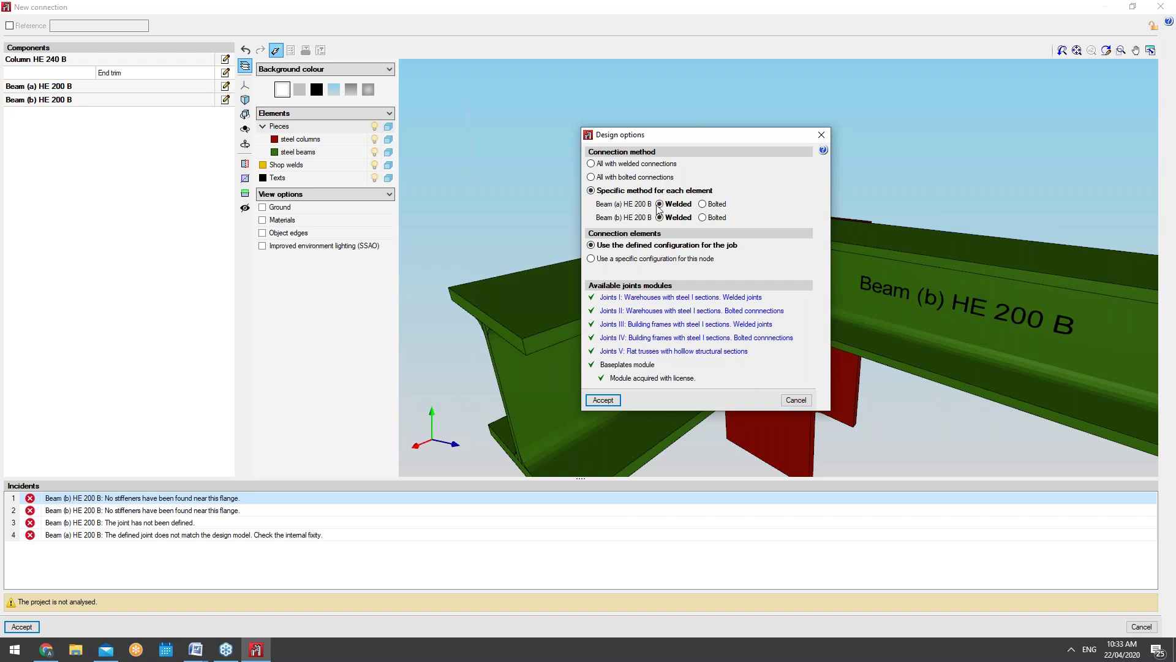
click(722, 204)
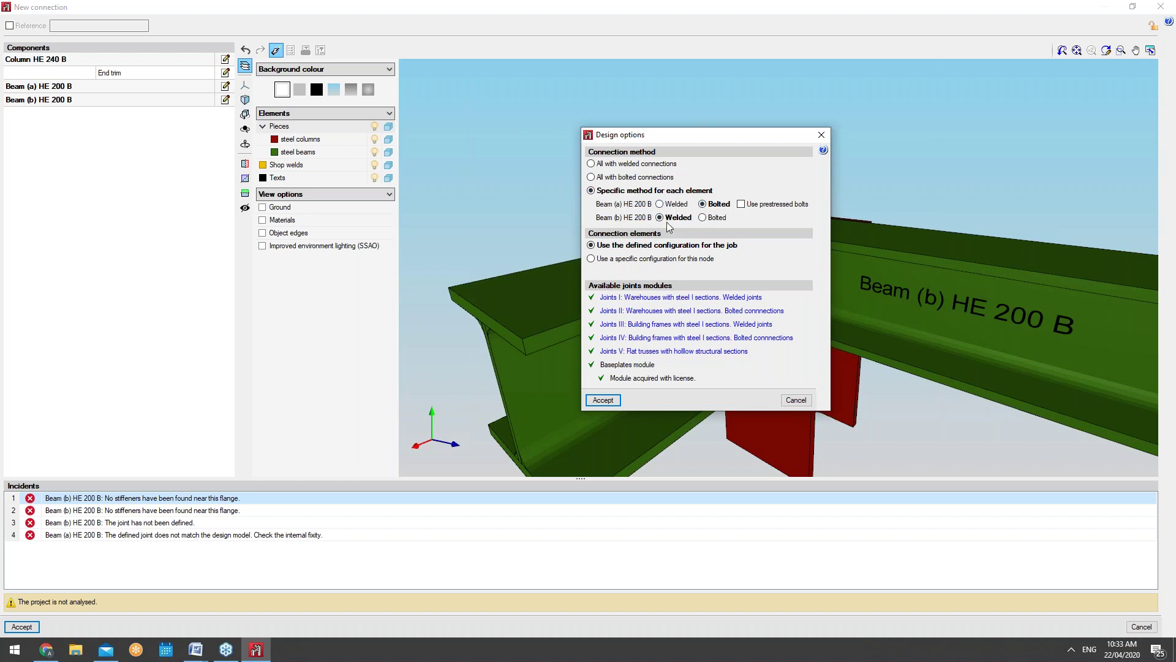
click(742, 204)
click(740, 204)
click(668, 206)
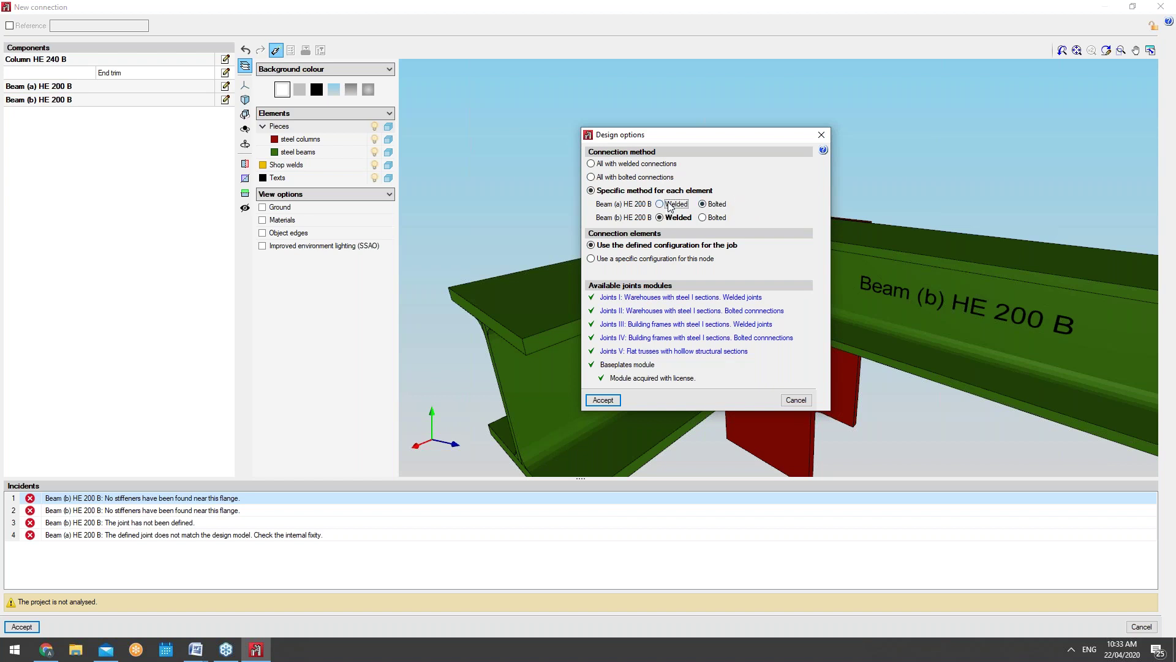
click(639, 164)
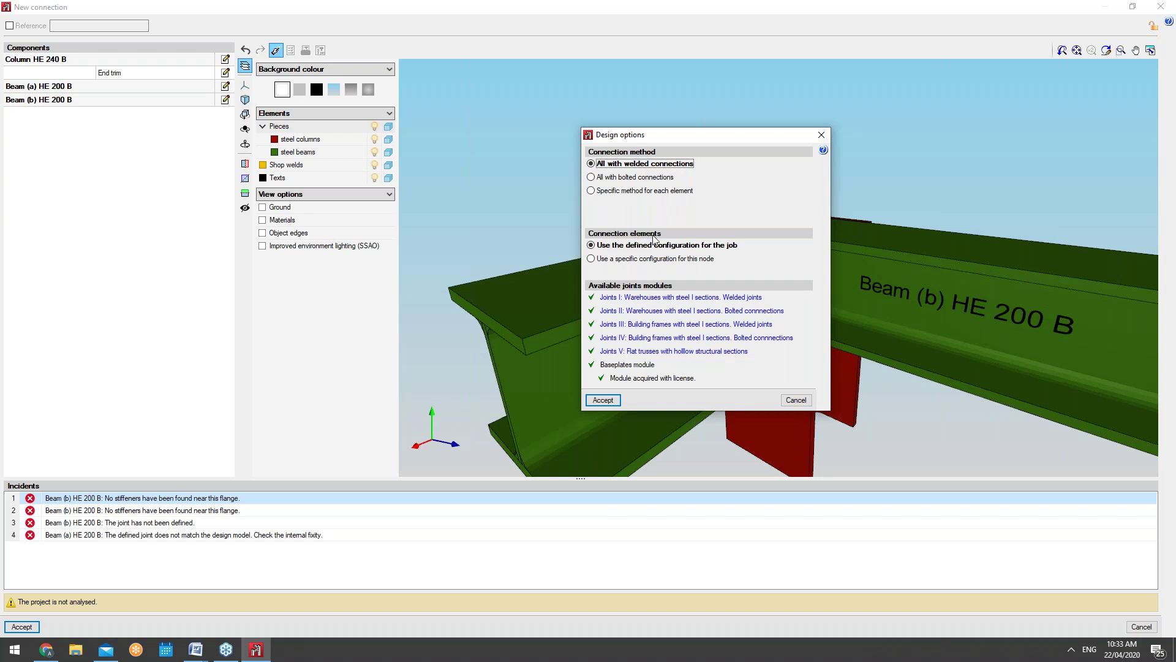
Review the non-prestressed bolt settings of a node-specific connection elements configuration, then close them without changes
click(649, 258)
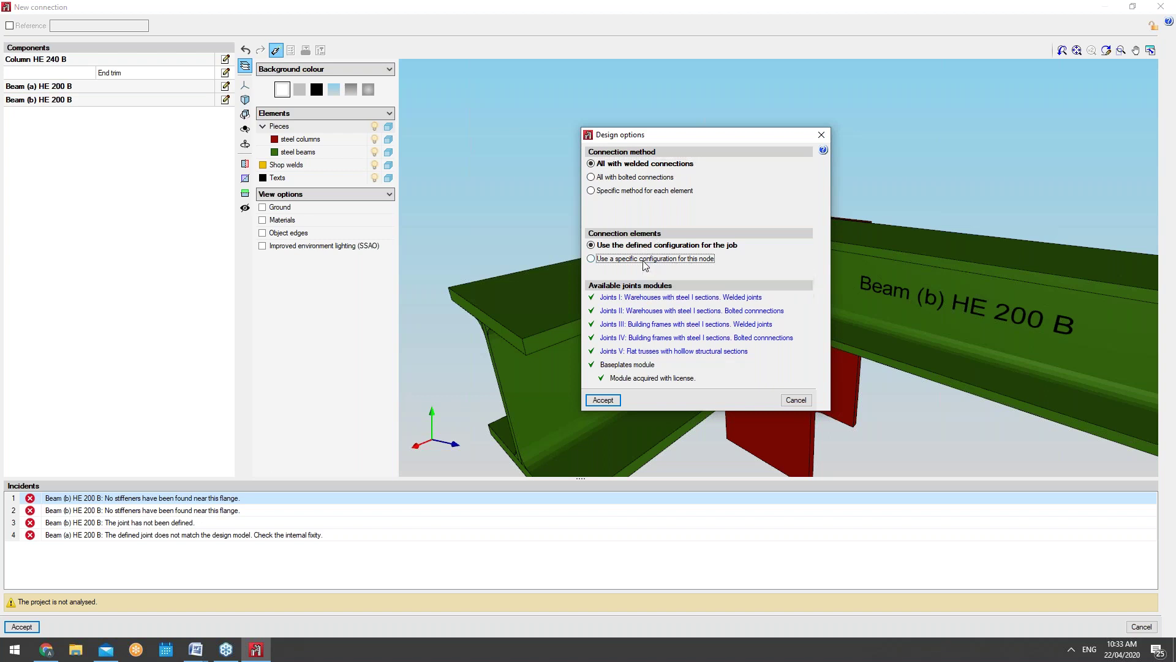
click(639, 245)
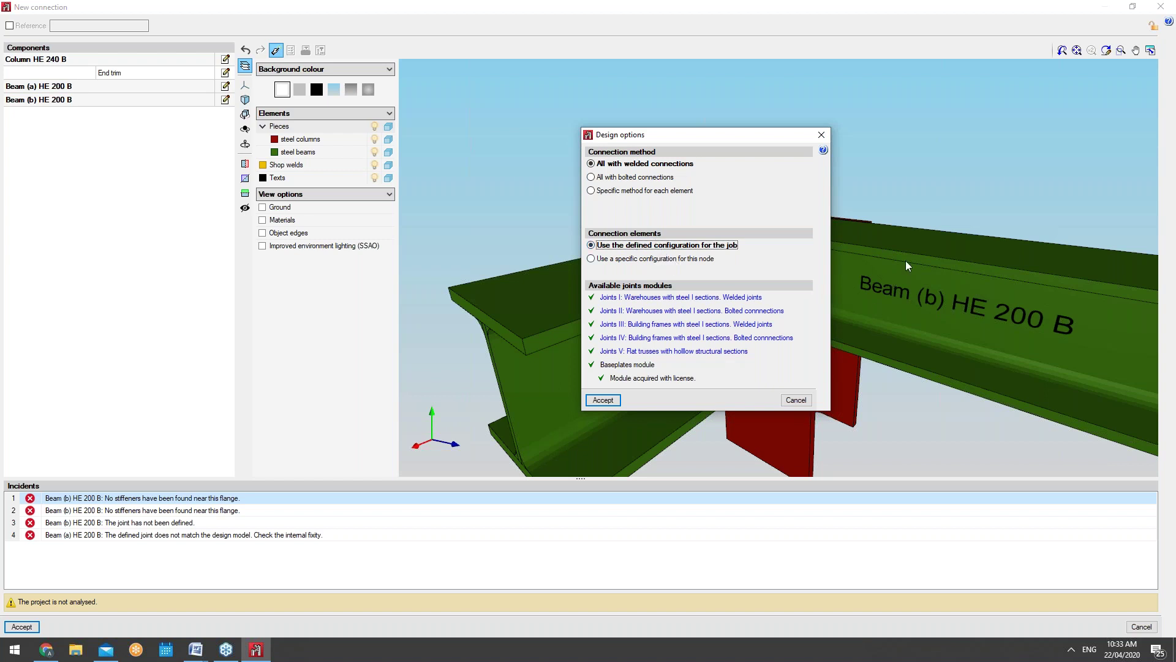
click(674, 258)
click(773, 255)
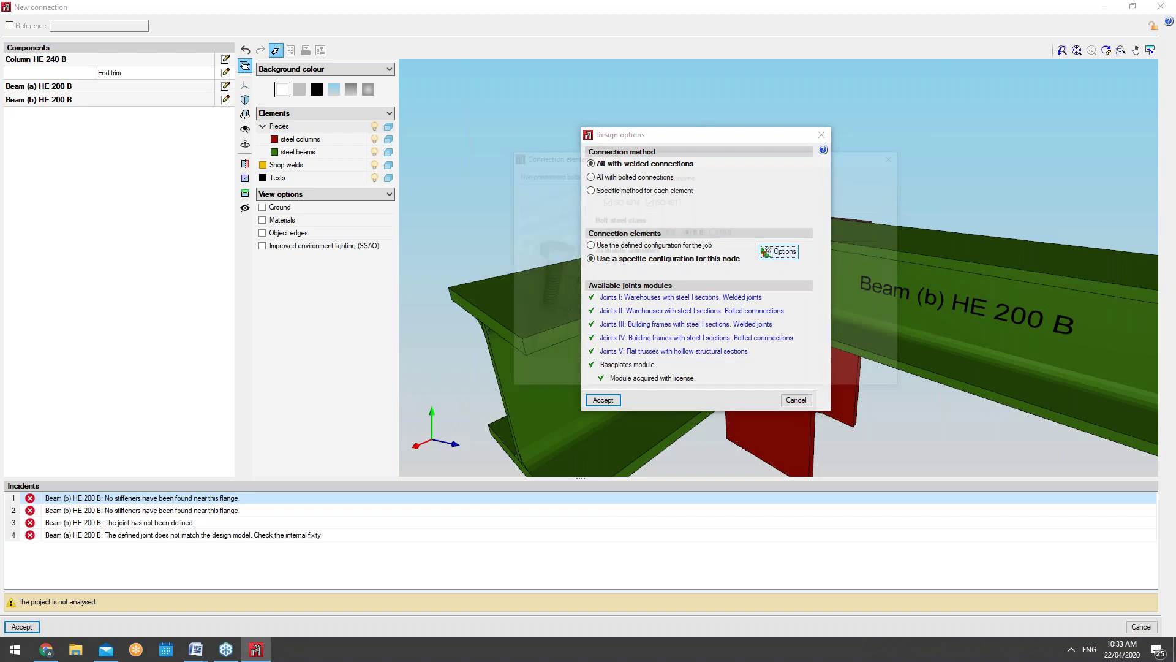
drag(668, 161, 311, 147)
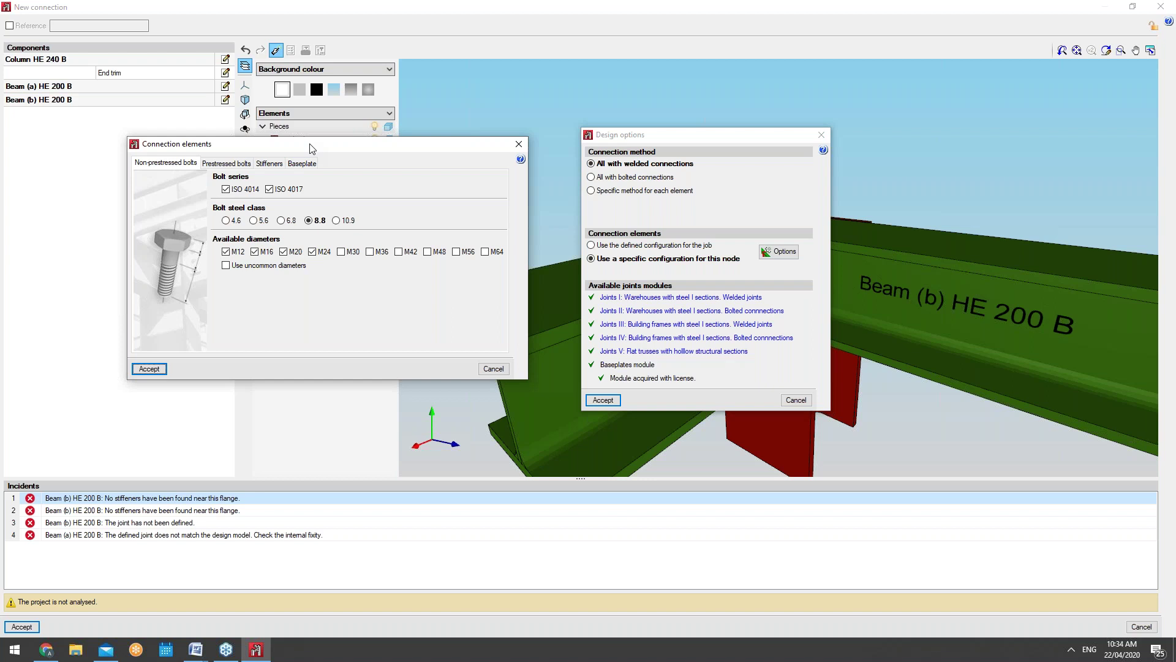
drag(311, 147, 287, 153)
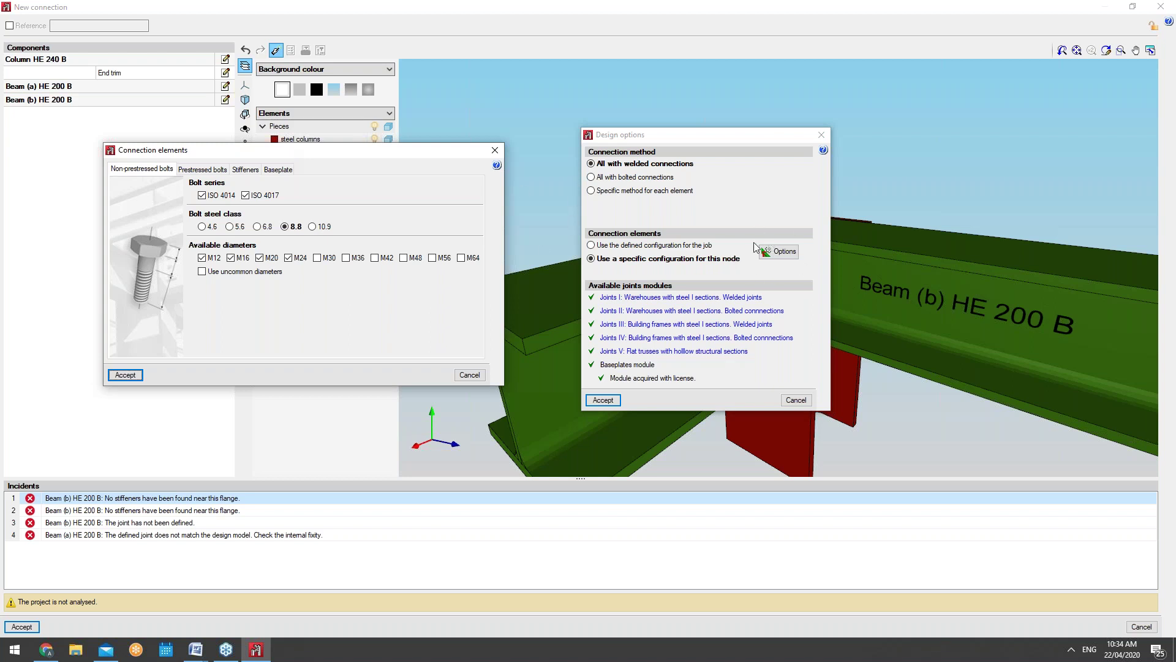
click(467, 374)
Design the joint with all welded connections using the job's defined configuration, and open the complete check report
click(668, 246)
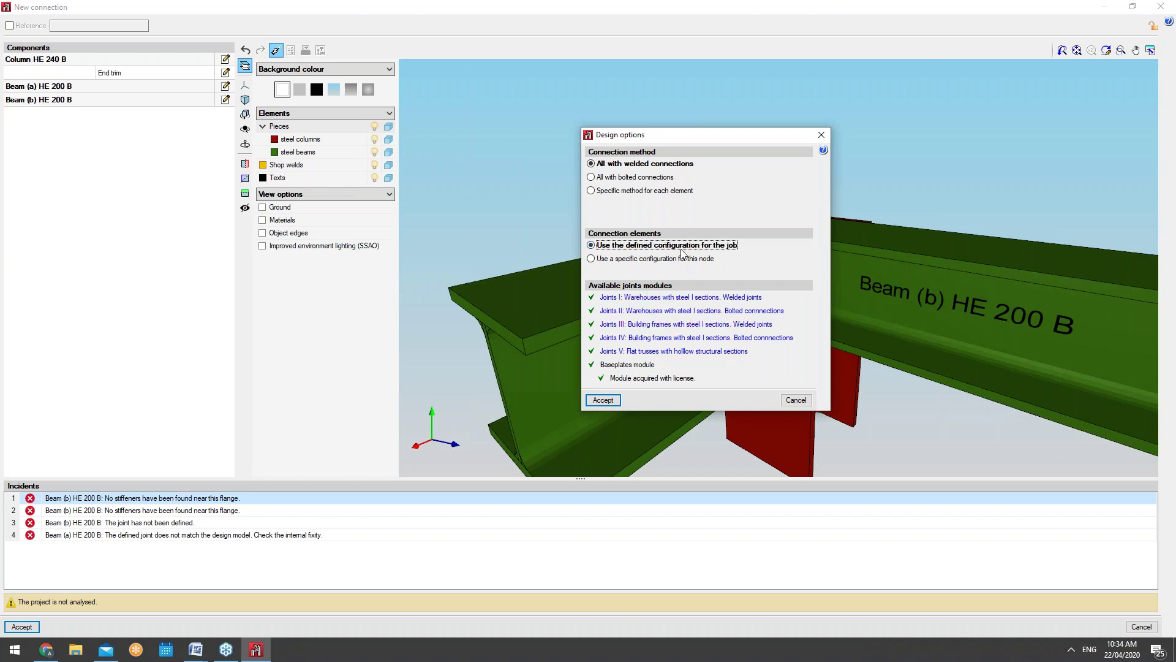
click(611, 401)
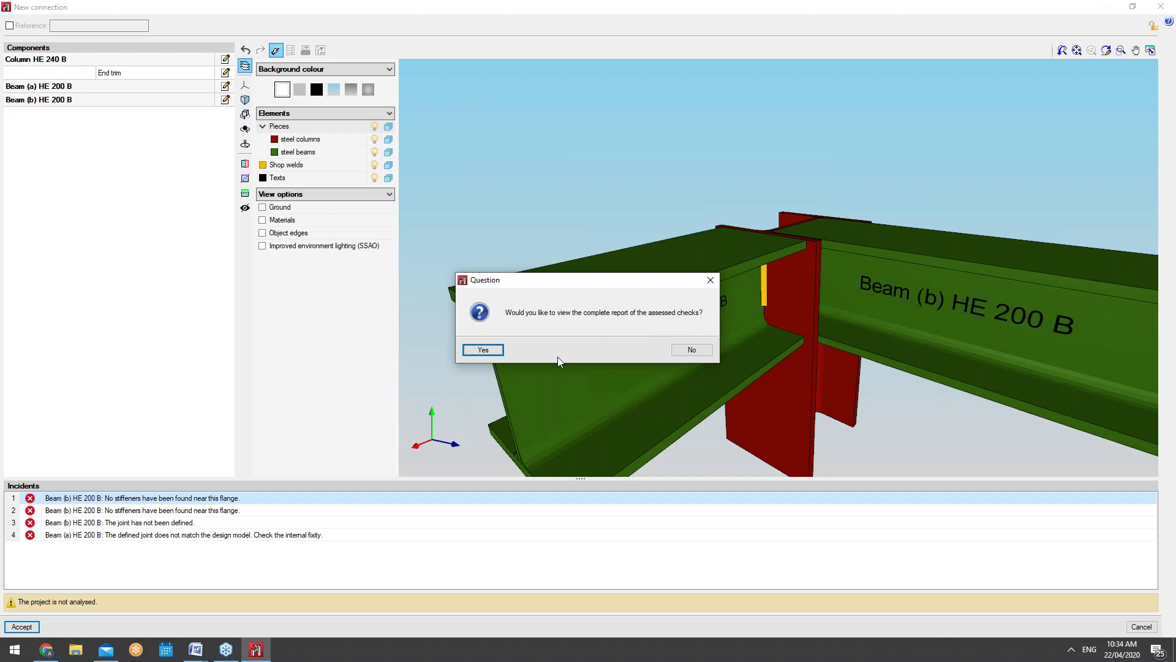
click(484, 350)
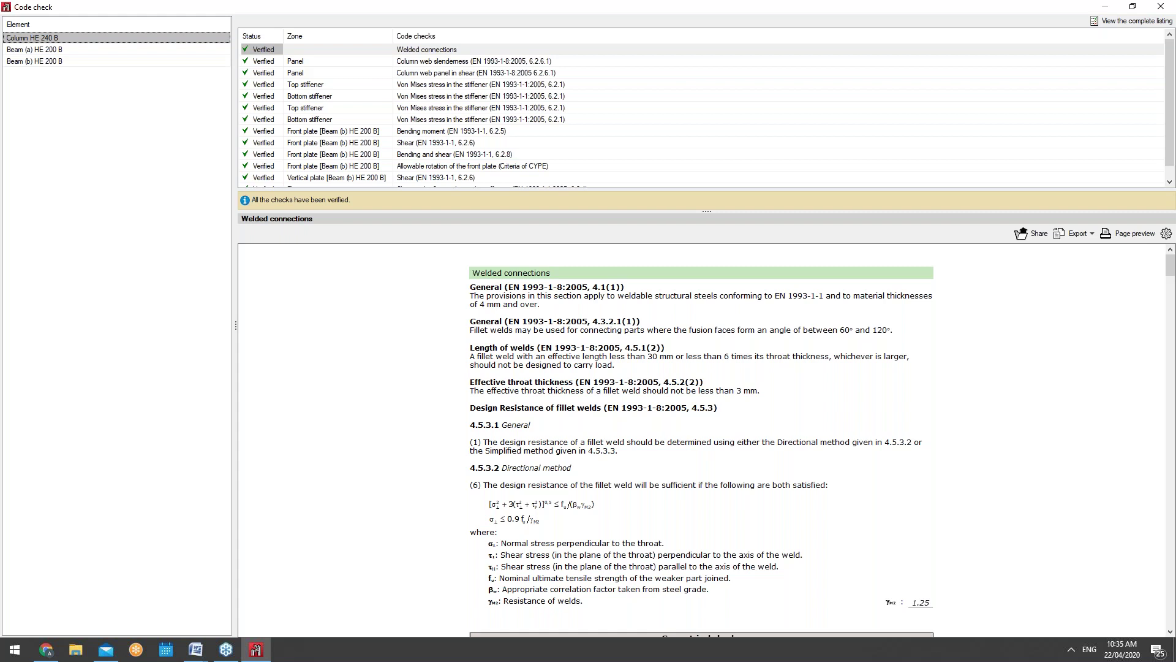
Browse the code checks of Column HE 240 B, including the panel, stiffener and column web slenderness checks
click(262, 52)
key(Down)
key(Down)
key(Down)
key(Down)
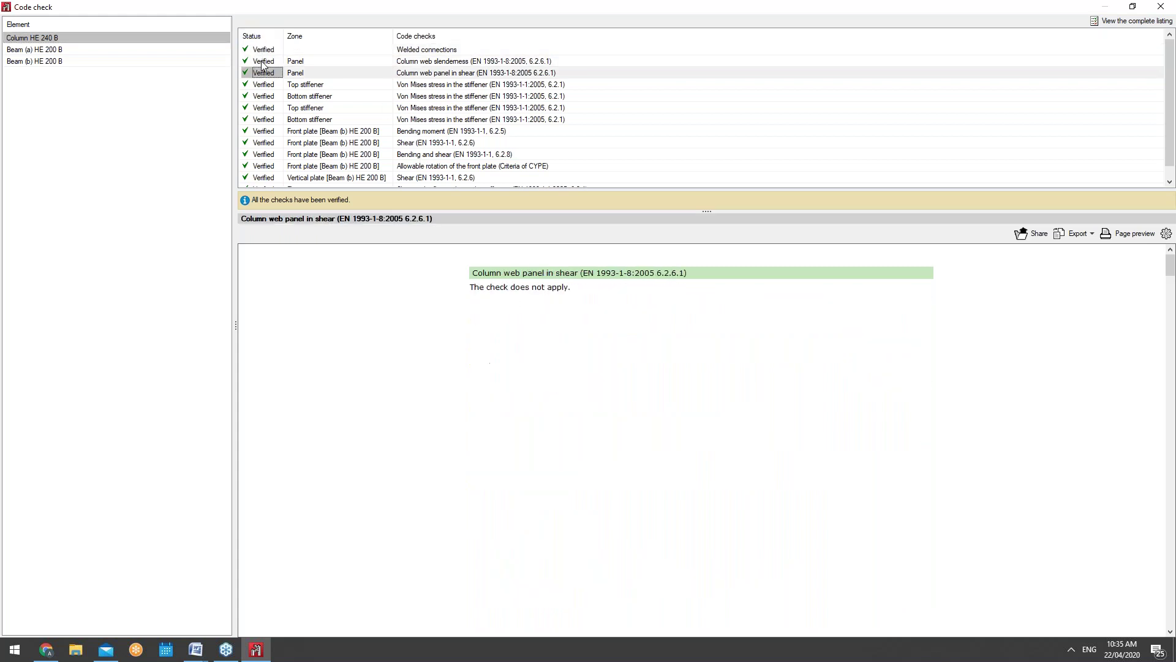
key(Down)
key(Down)
key(Down)
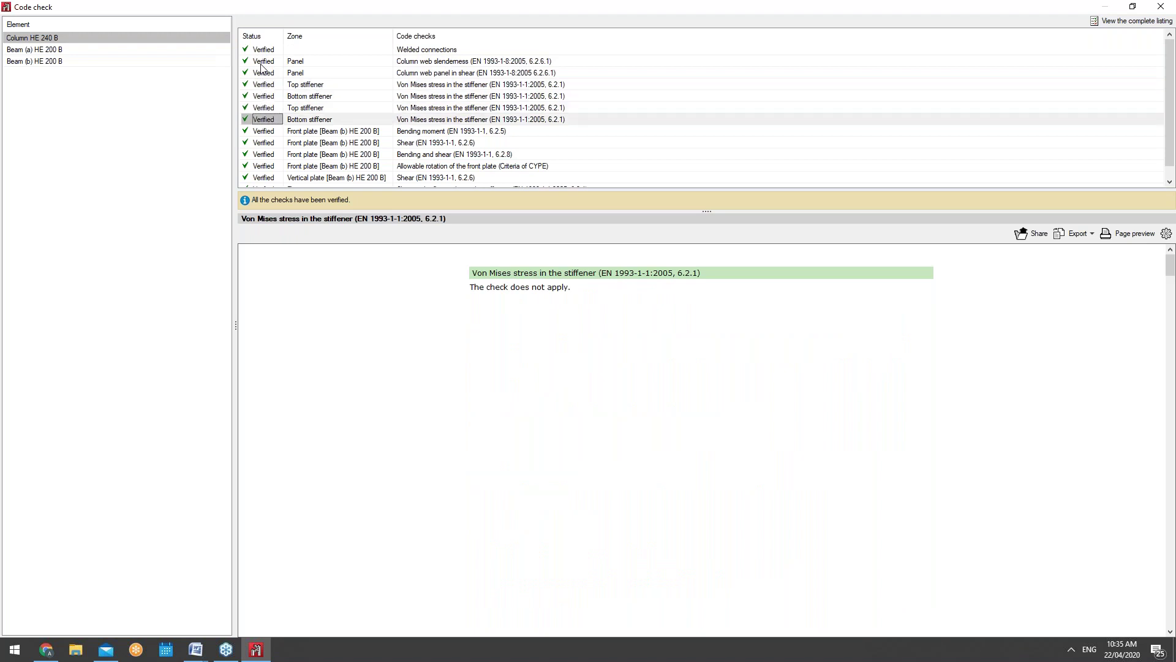
key(Down)
key(Up)
key(Up)
key(Up)
key(Up)
key(Up)
key(Up)
key(Up)
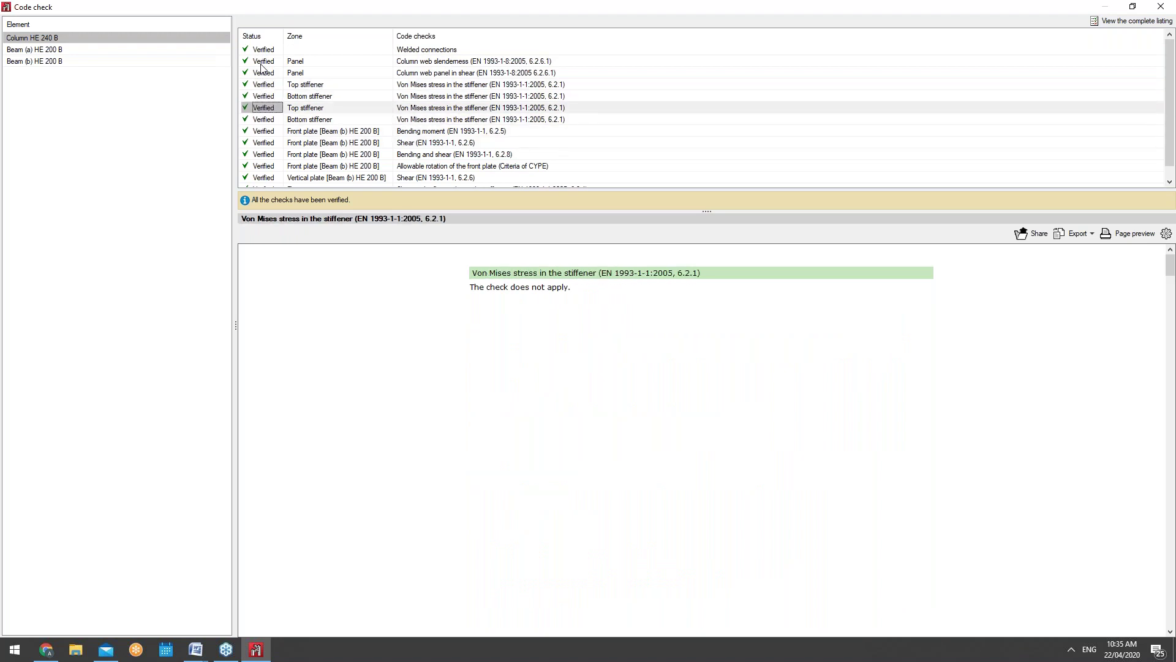
key(Up)
key(Down)
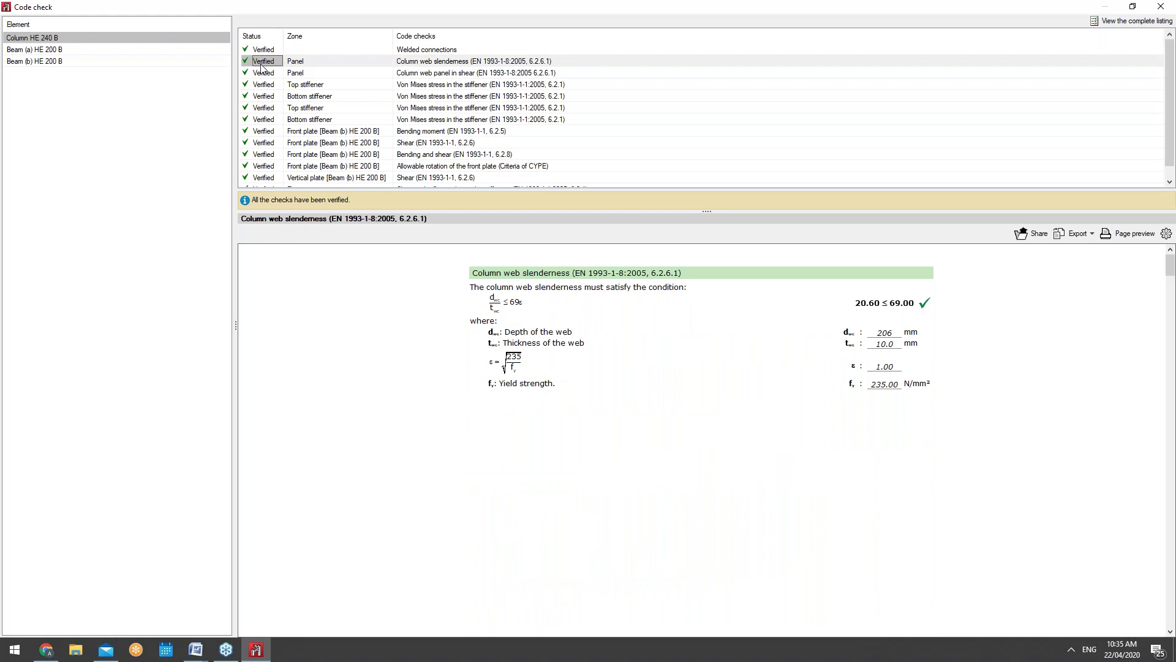
key(Up)
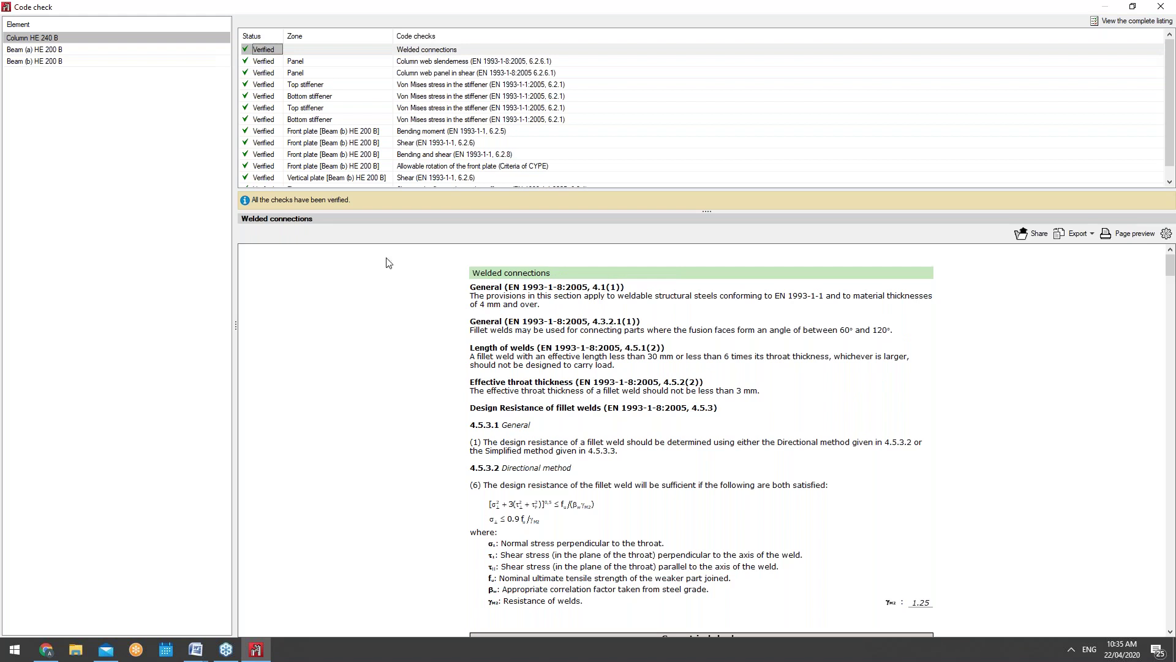
Read the column's welded connections check from the design provisions through the geometrical and resistance check tables
scroll(638, 373, down, 3)
scroll(739, 414, down, 1)
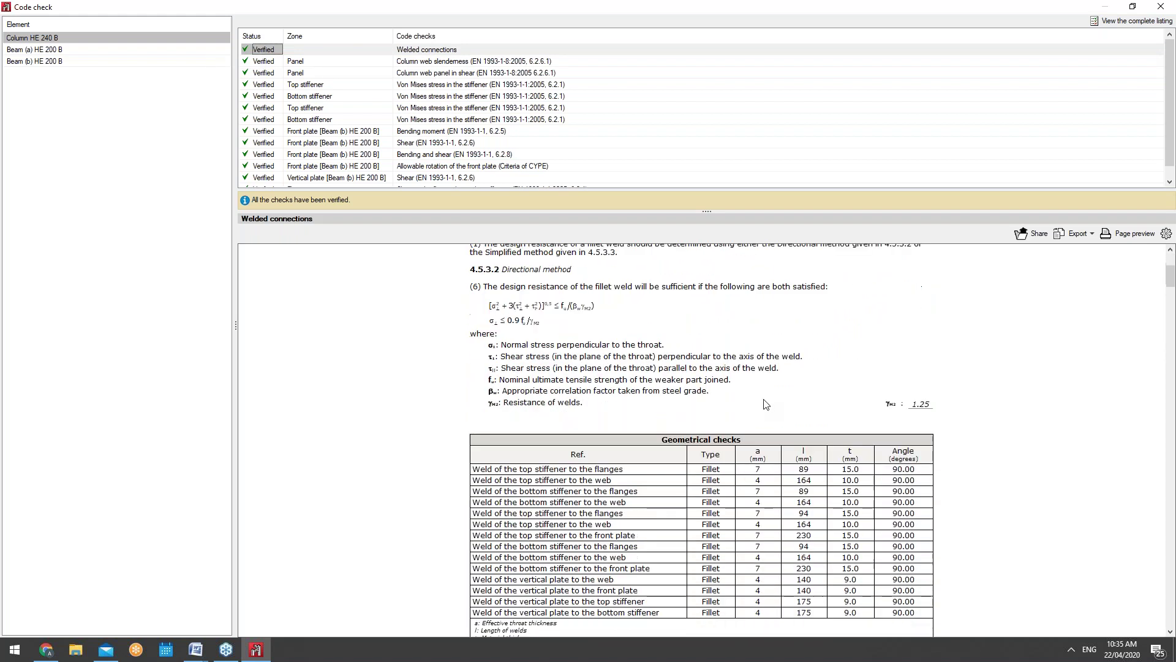
scroll(661, 386, down, 3)
scroll(650, 390, up, 1)
scroll(650, 389, up, 3)
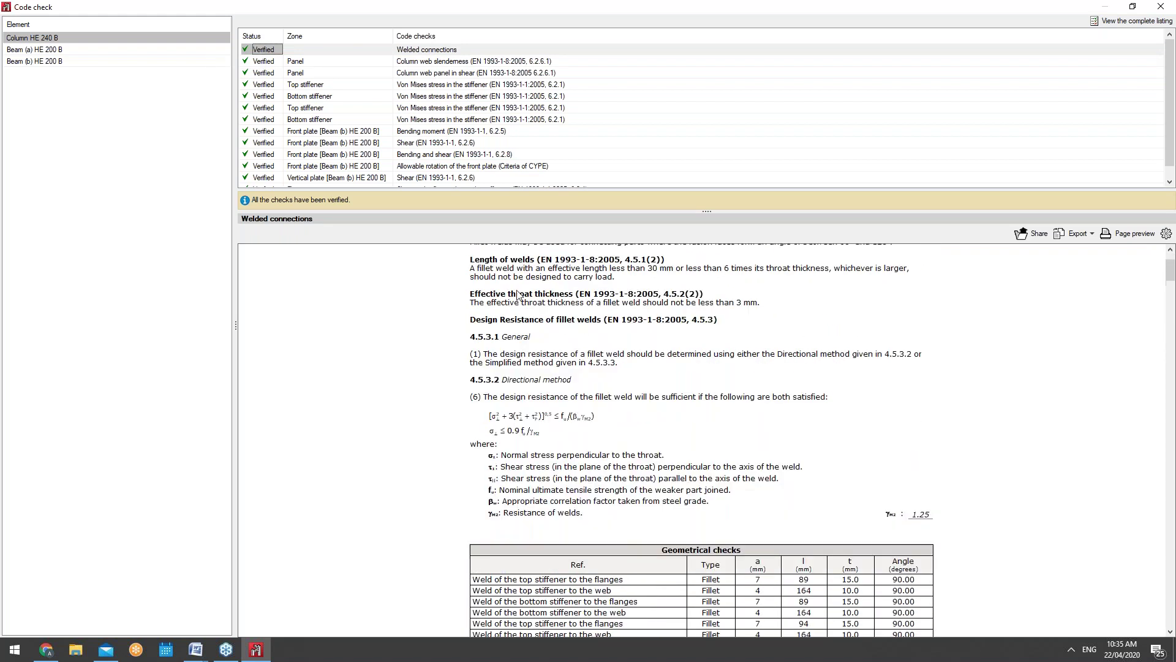
scroll(538, 341, up, 2)
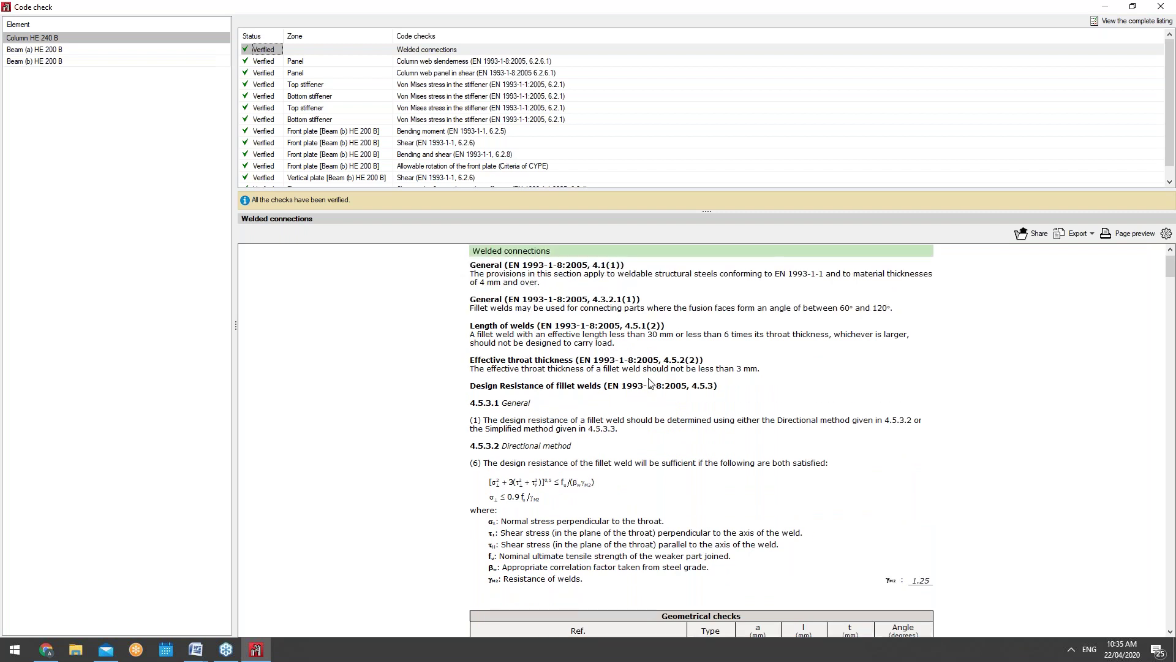
scroll(598, 417, down, 4)
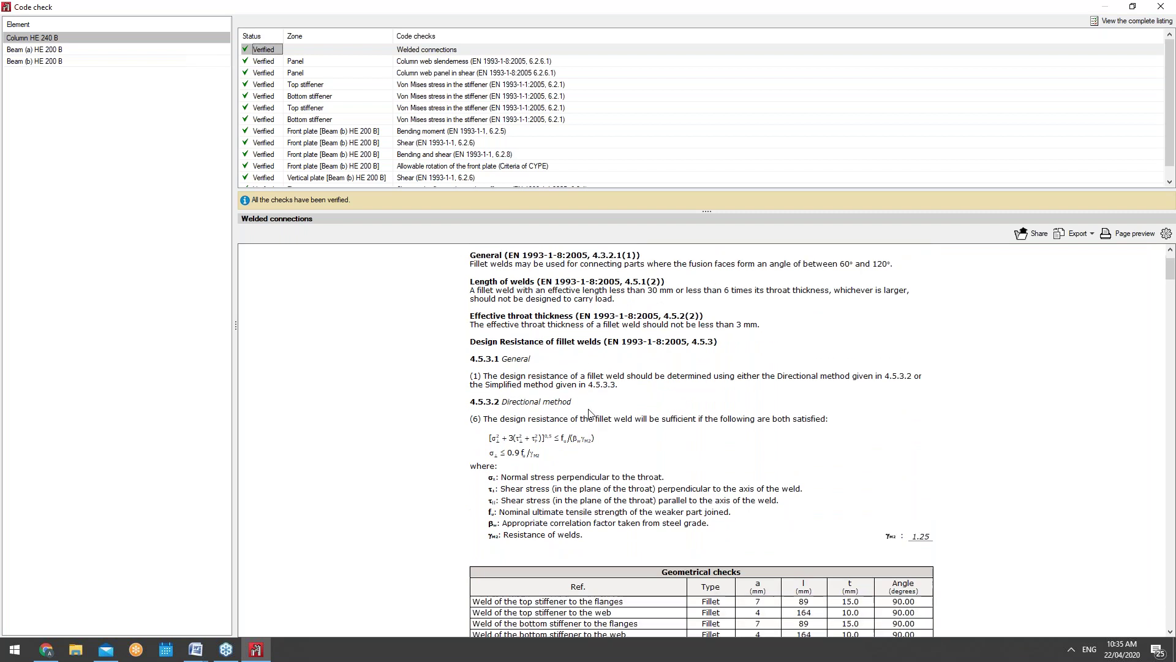
scroll(693, 379, down, 15)
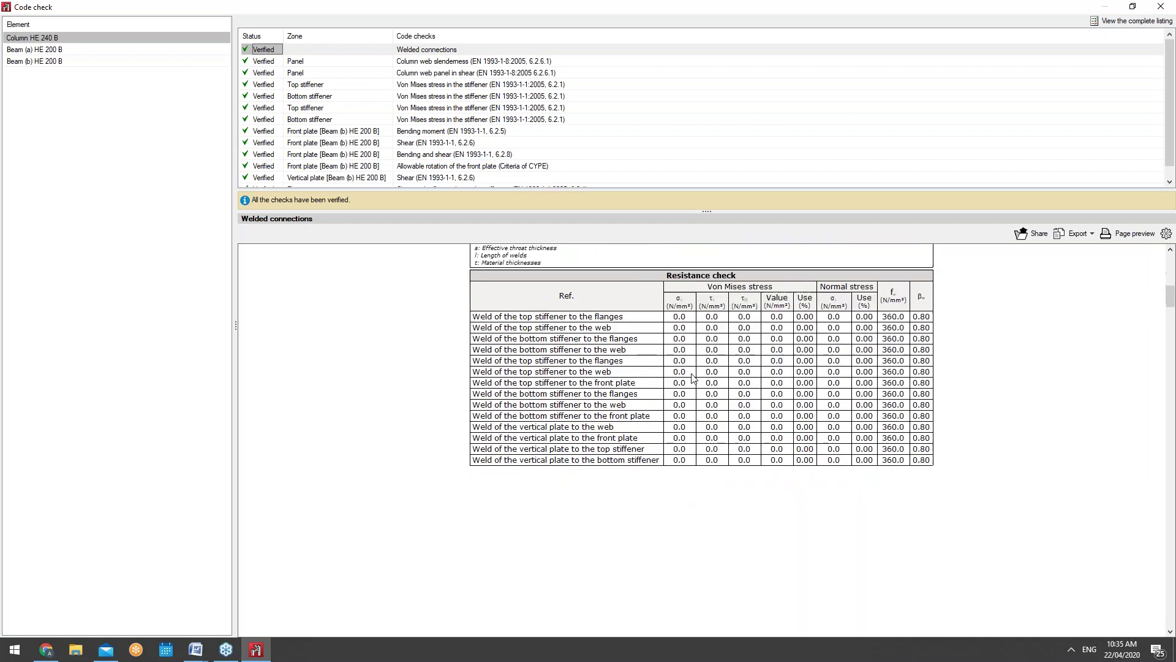
Review the code checks of Column HE 240 B, covering welded connections, web slenderness, stiffeners and front plate
drag(1170, 310, 1171, 261)
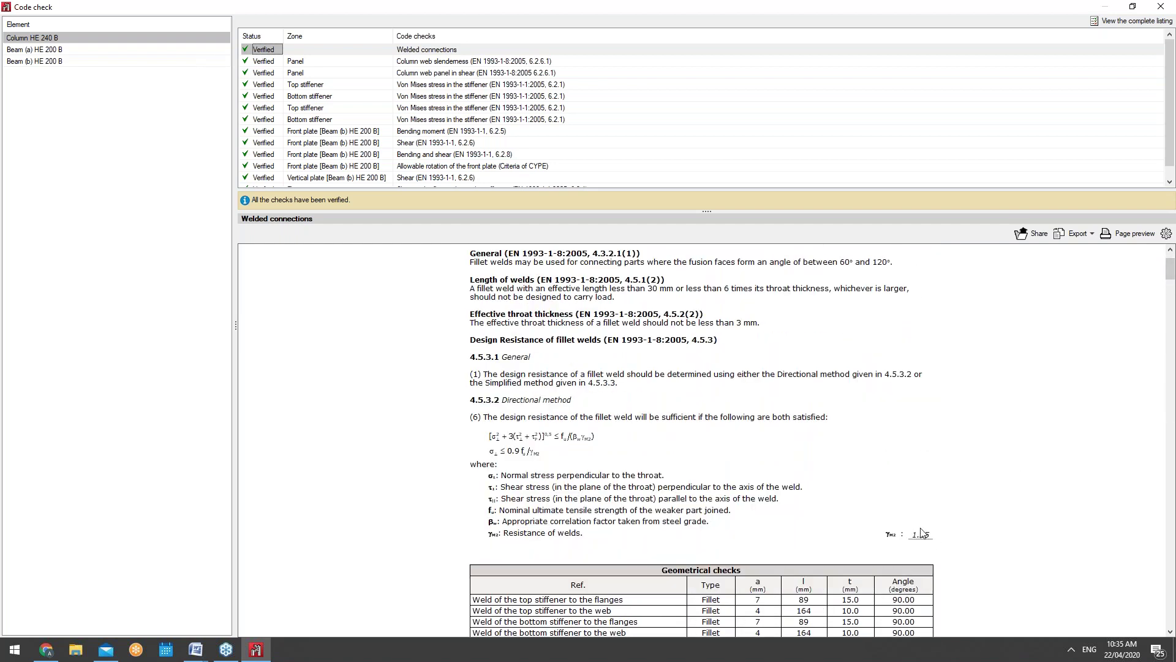
click(275, 62)
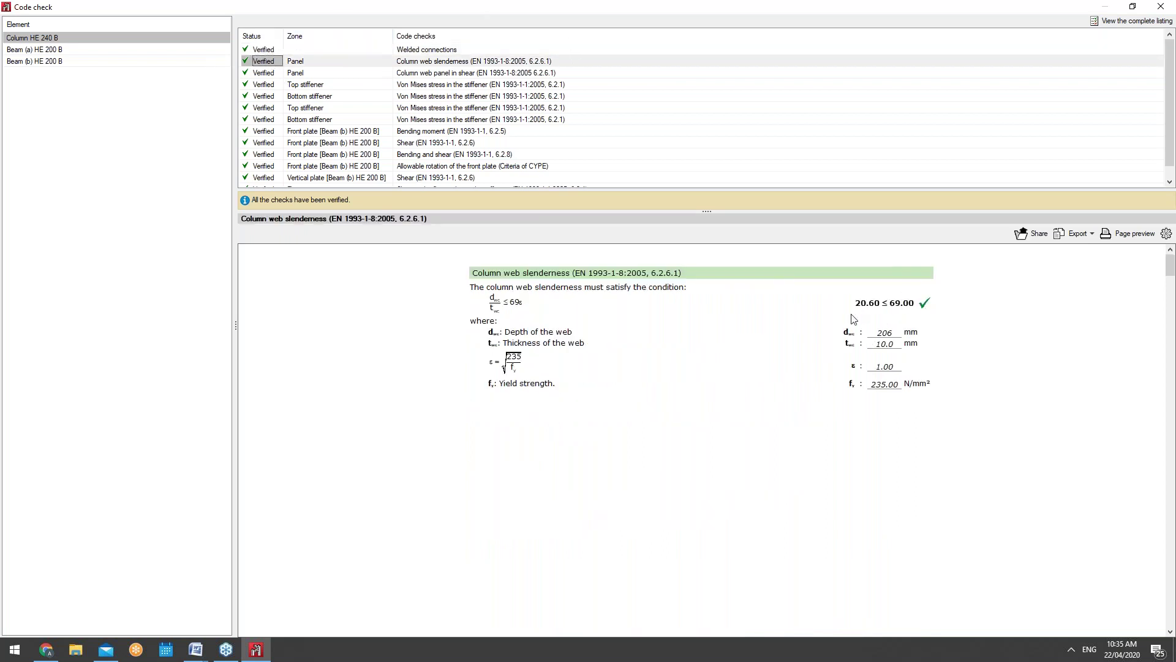
key(Down)
key(Down)
key(Down)
key(Down)
key(Down)
key(Down)
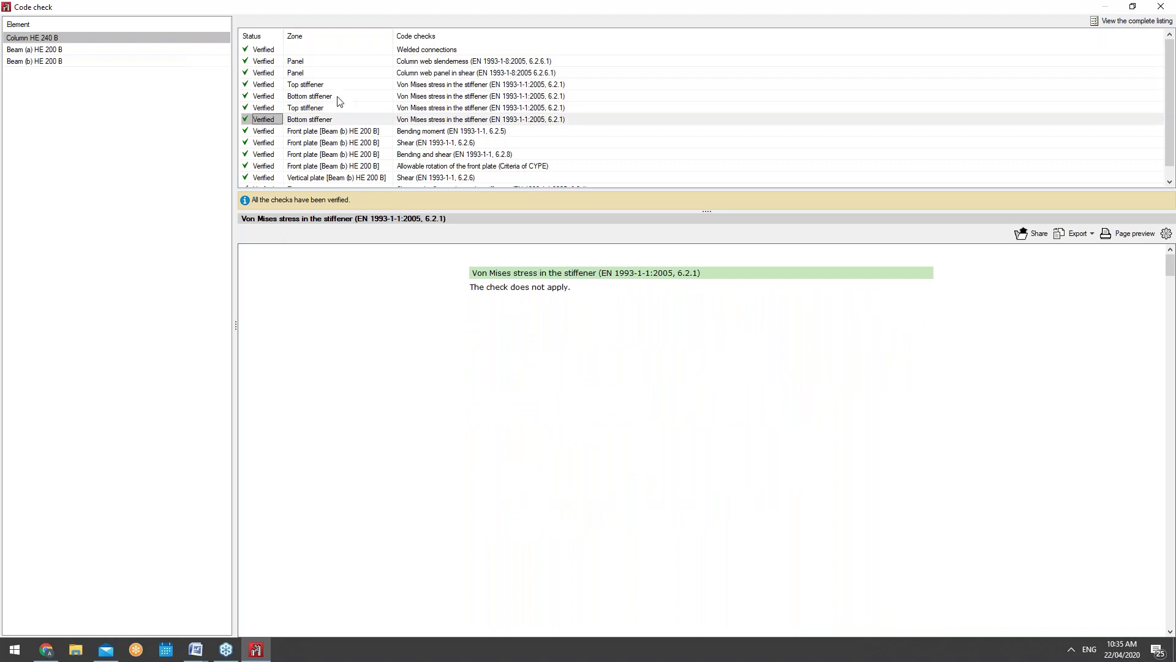
click(336, 177)
key(Up)
key(Up)
key(Up)
key(Up)
key(Up)
key(Up)
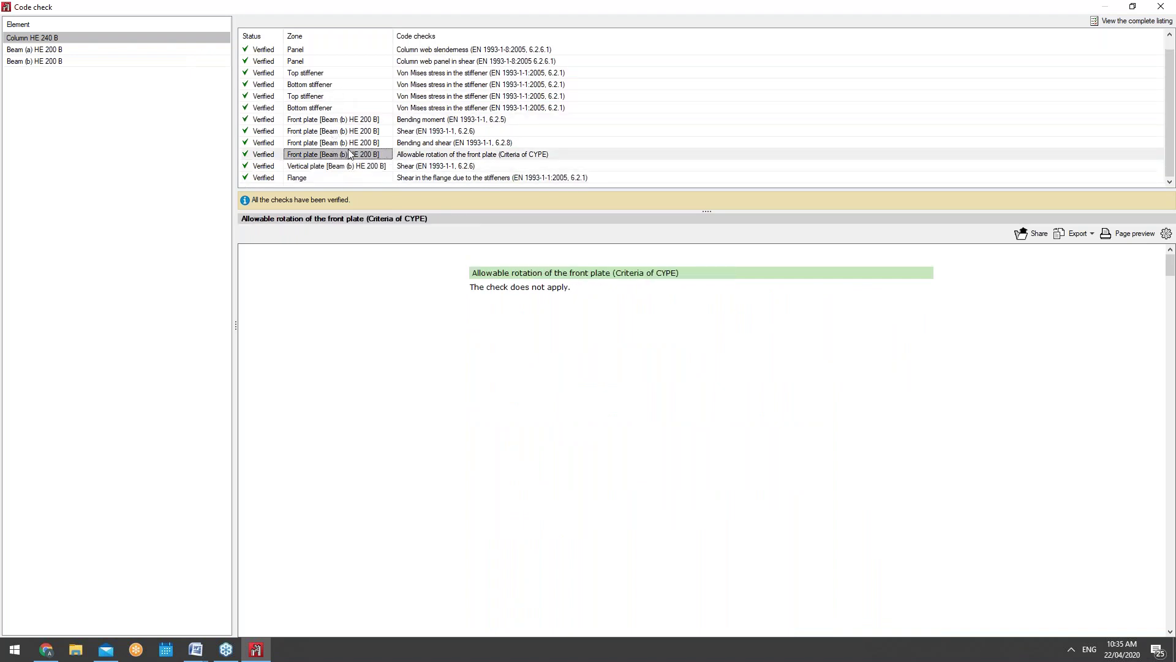
Display the welded connections checks for Beam (a) HE 200 B and Beam (b) HE 200 B
click(131, 49)
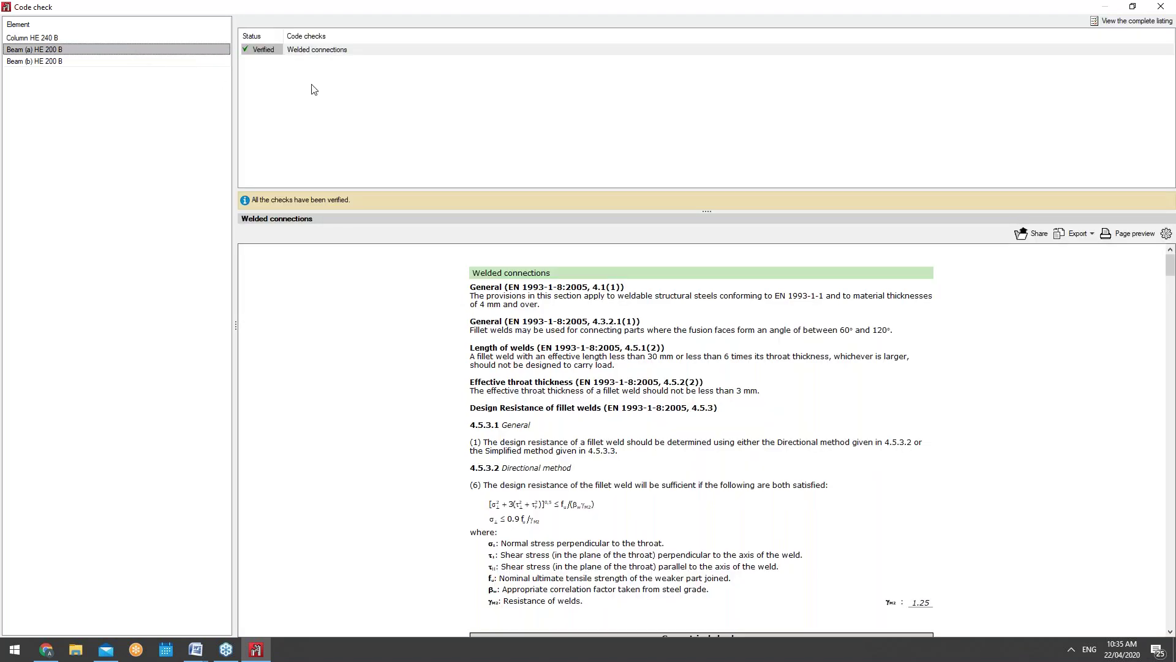
click(332, 51)
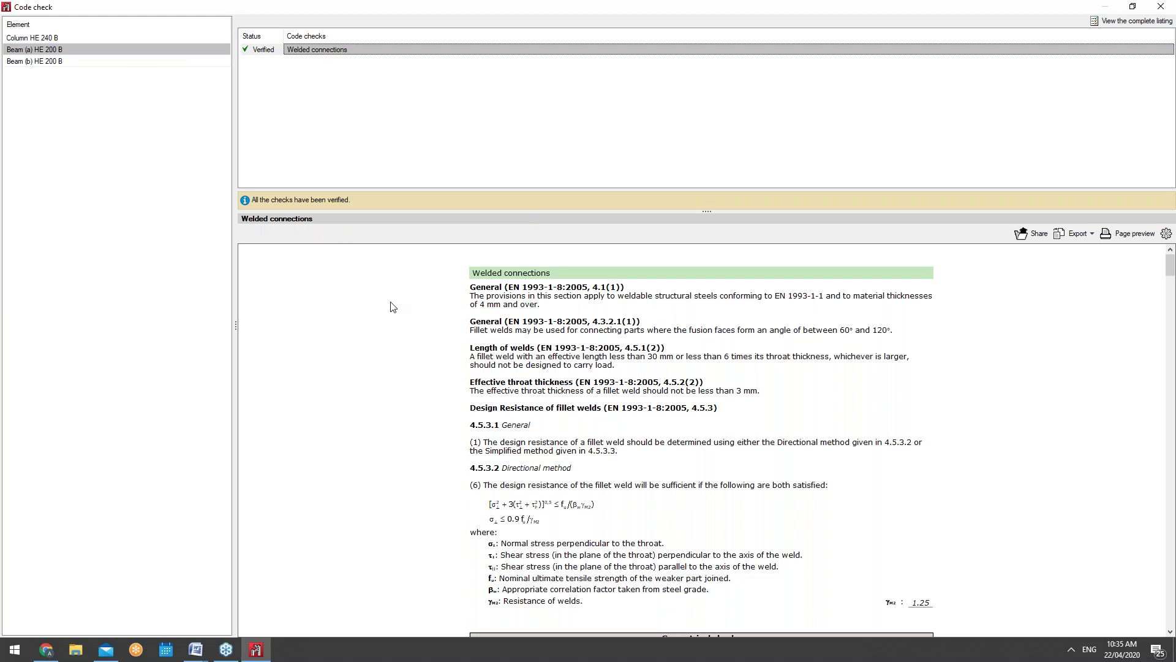
click(16, 60)
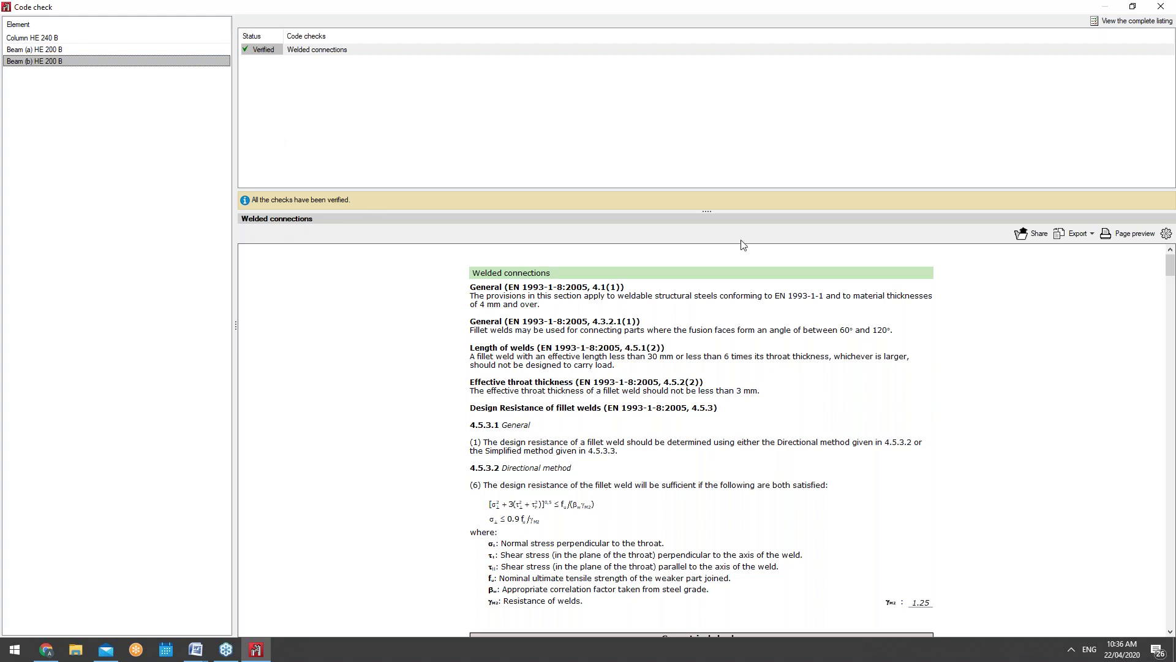
Look at the check report's sharing, export format and page setup options without applying any of them
click(1038, 231)
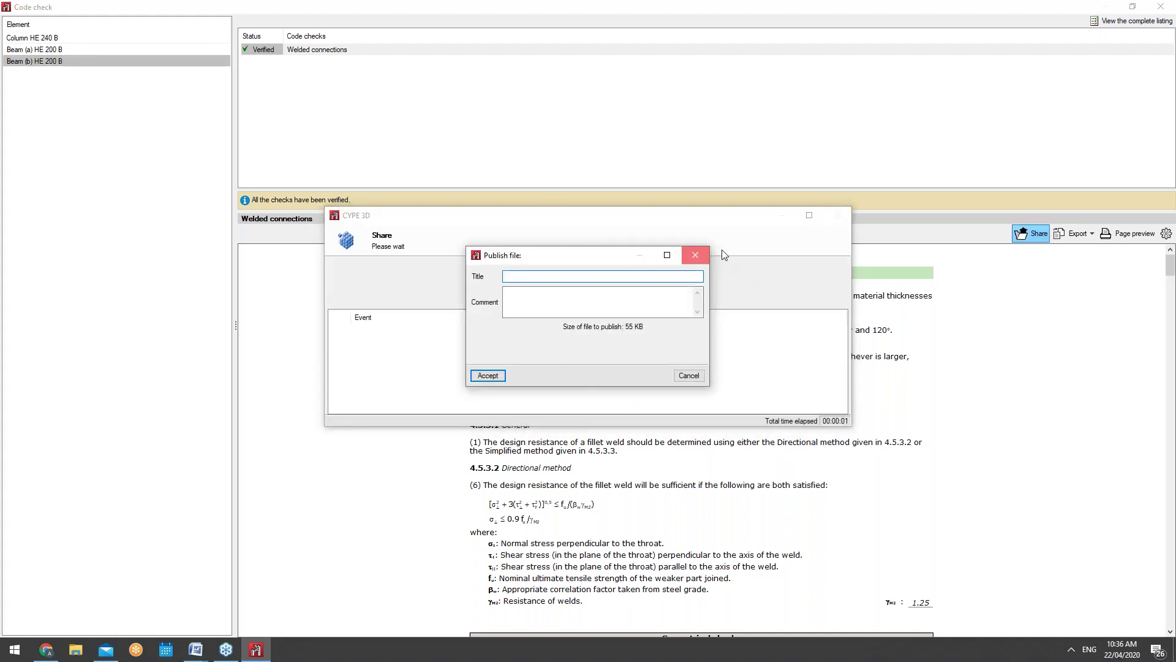
click(696, 255)
click(1085, 233)
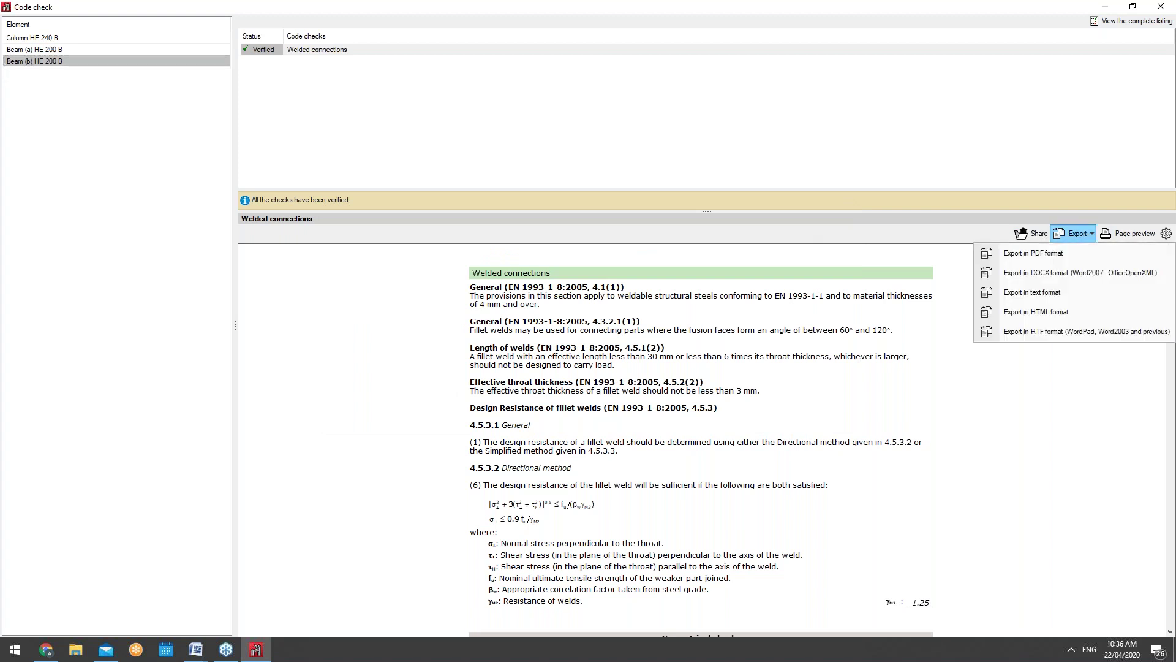
click(1096, 235)
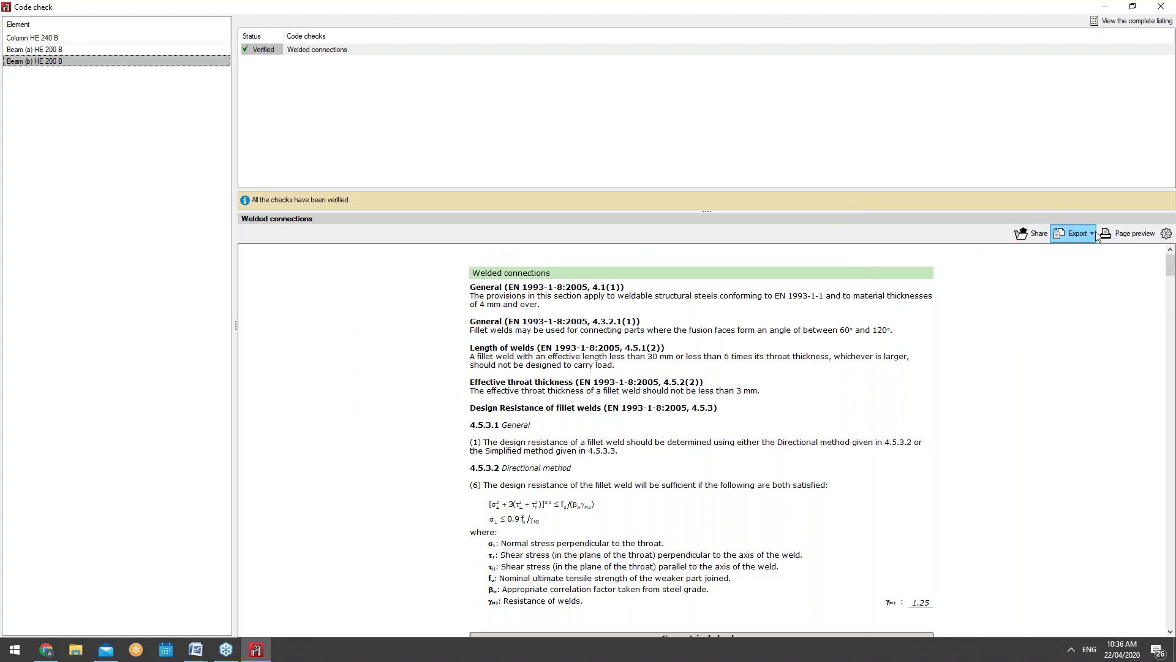
click(1166, 233)
click(753, 215)
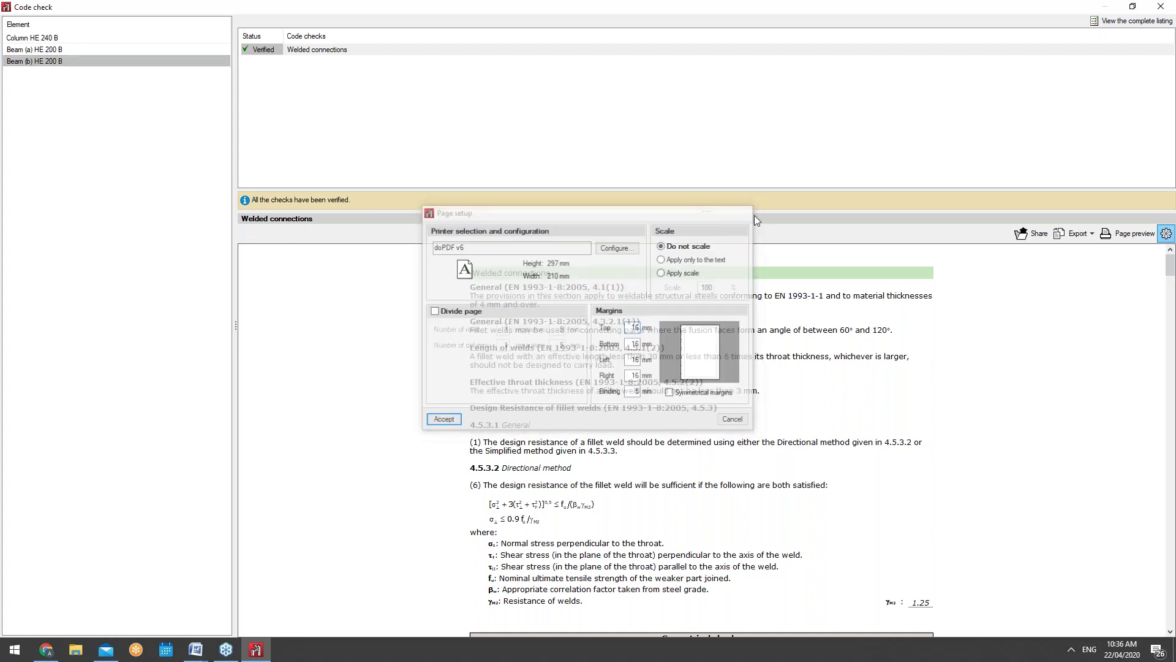
Examine the geometrical and resistance check tables in Beam (b)'s welded connections report
scroll(747, 419, down, 3)
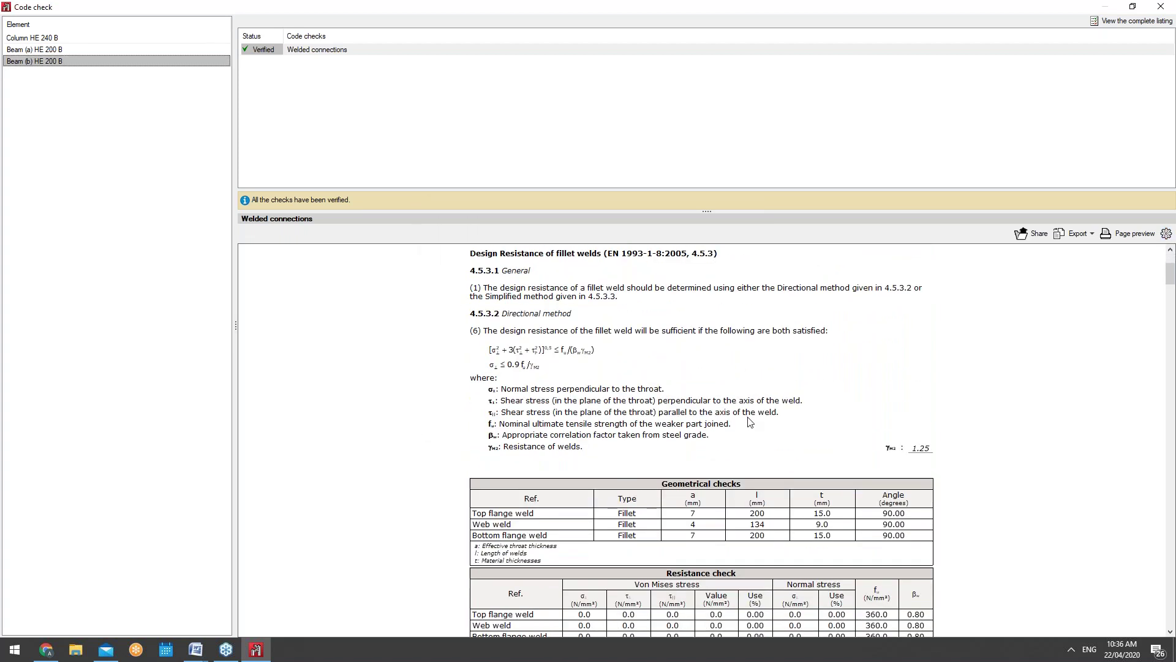
scroll(661, 377, up, 1)
scroll(661, 377, up, 2)
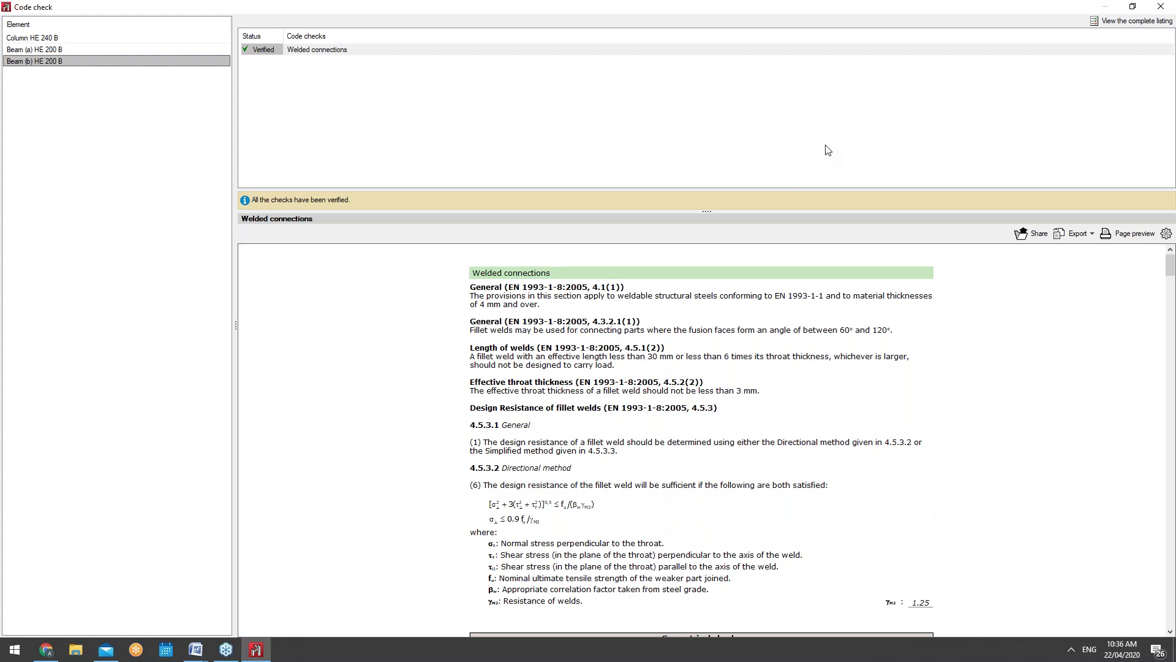
Preview the complete listing of checks for N10 at full-page size, read through to page 6 and close it
click(1094, 23)
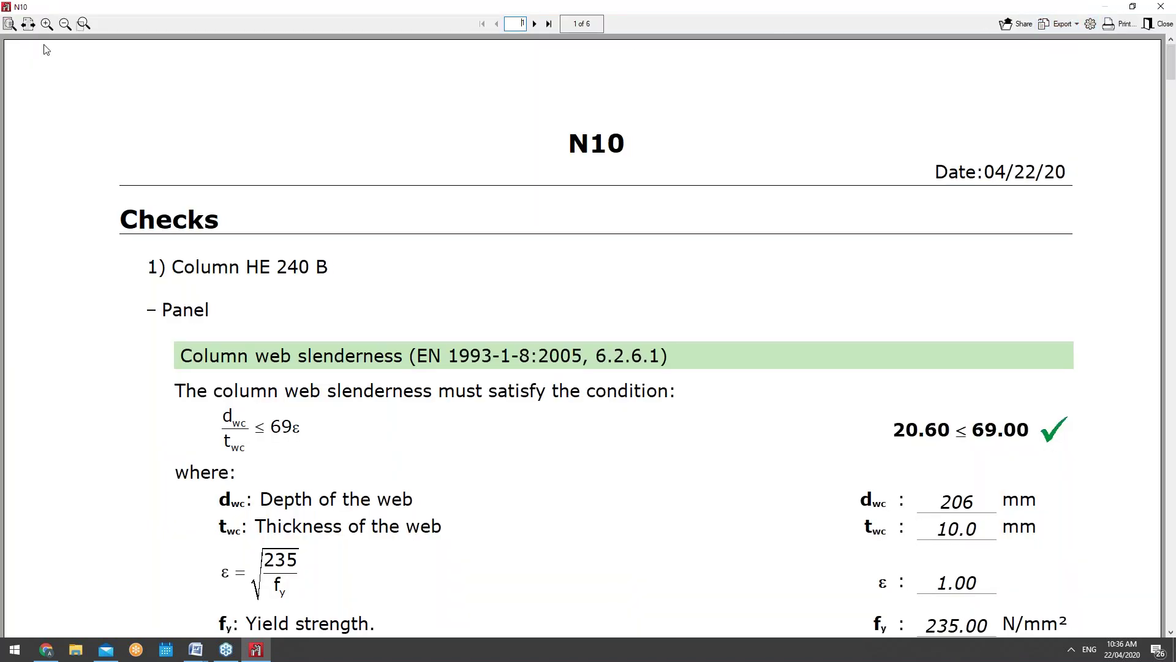
click(10, 24)
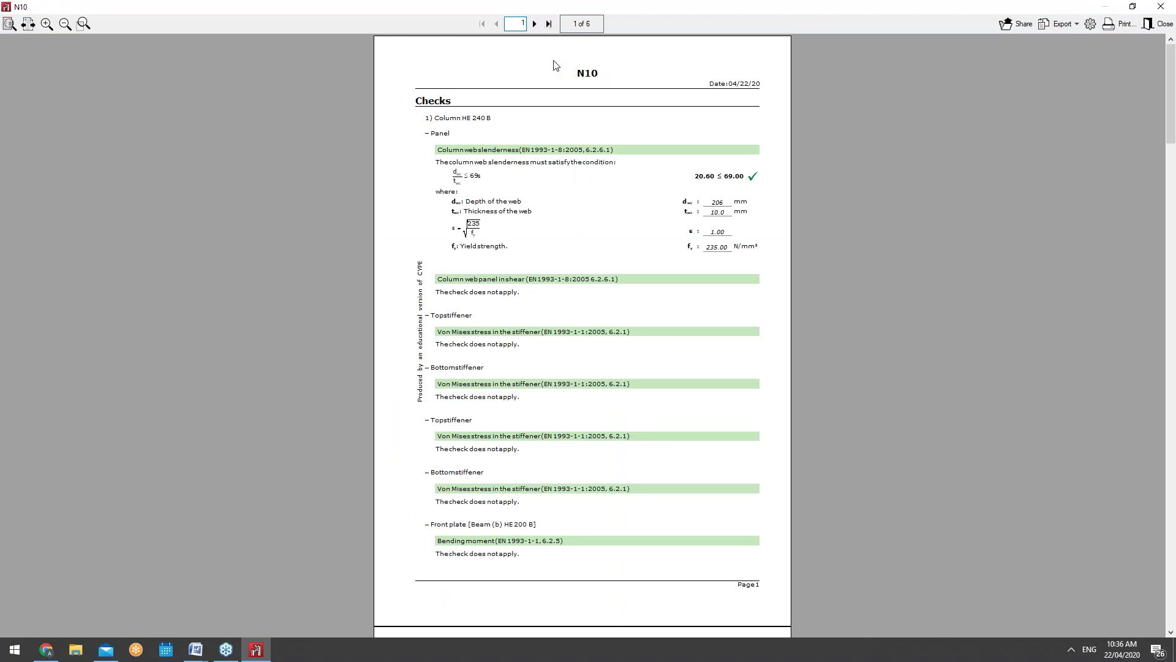
click(535, 24)
click(535, 24)
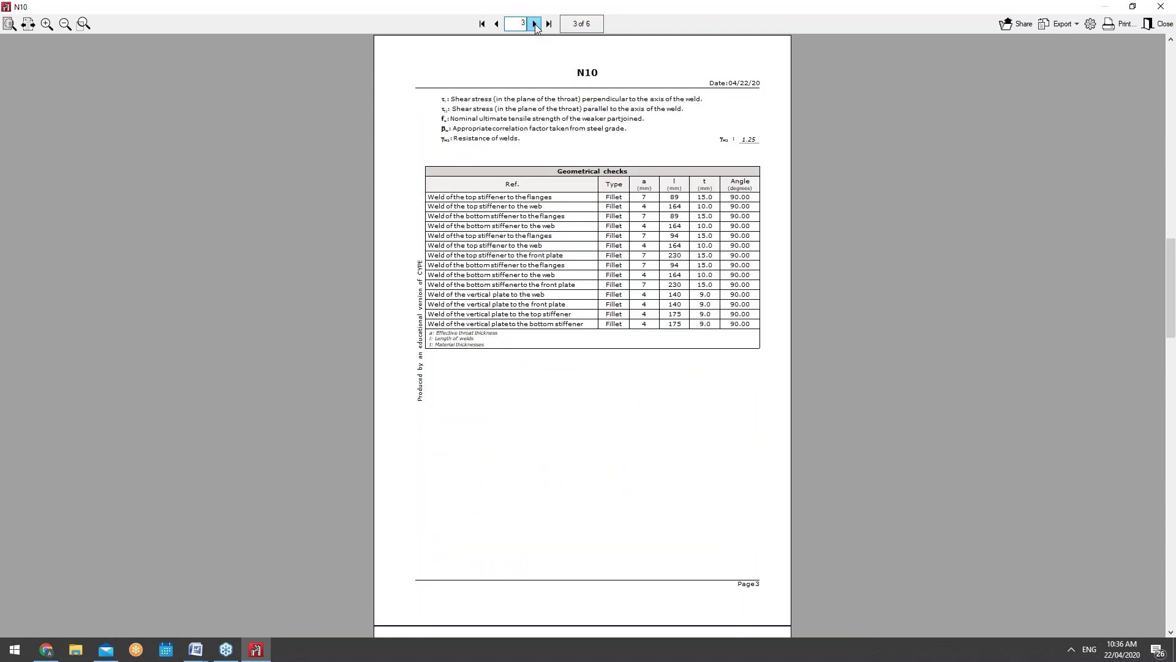
click(535, 24)
click(535, 24)
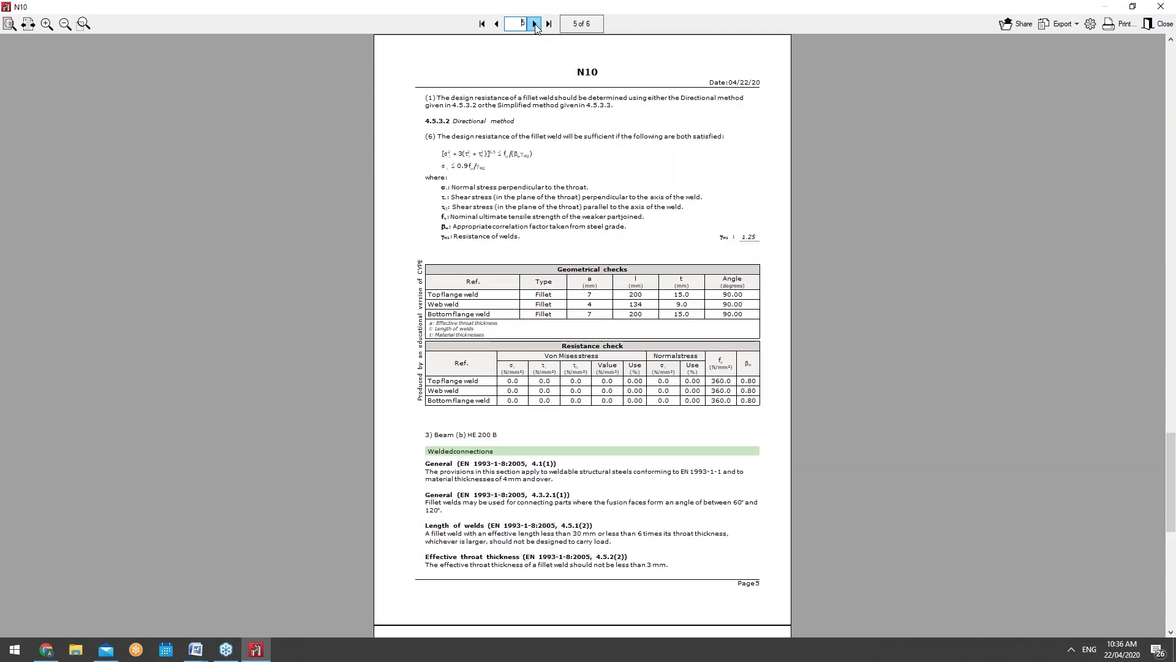
click(535, 23)
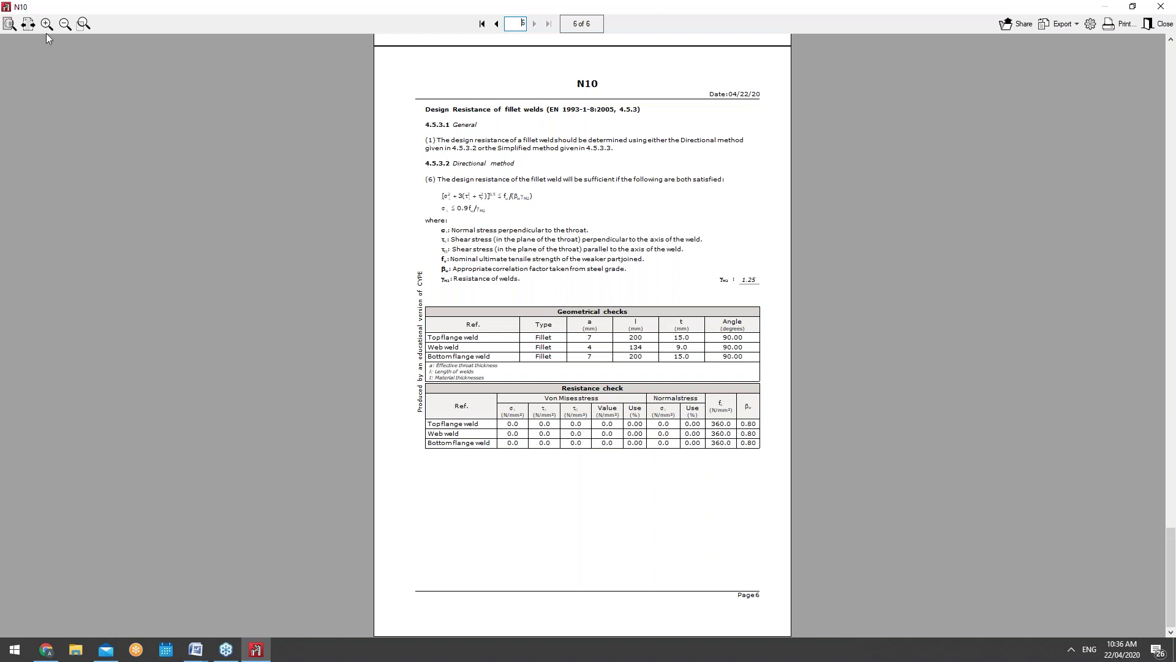
click(1172, 5)
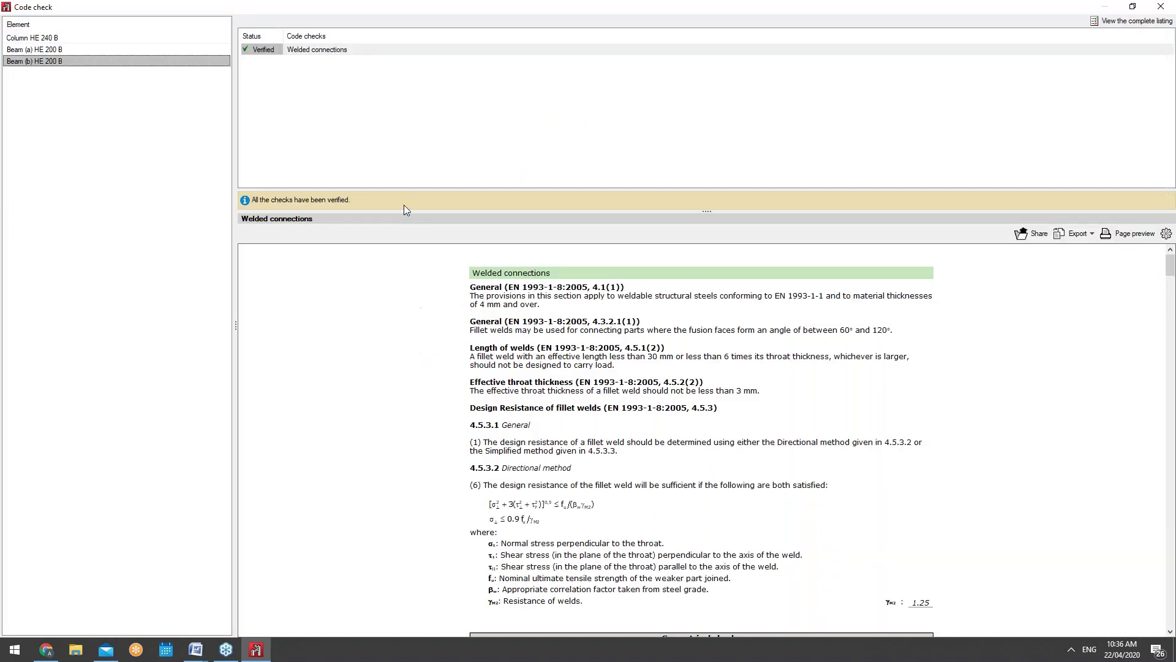
Close the code check and inspect the welded joint between the column and both beams in the 3D model
click(1169, 7)
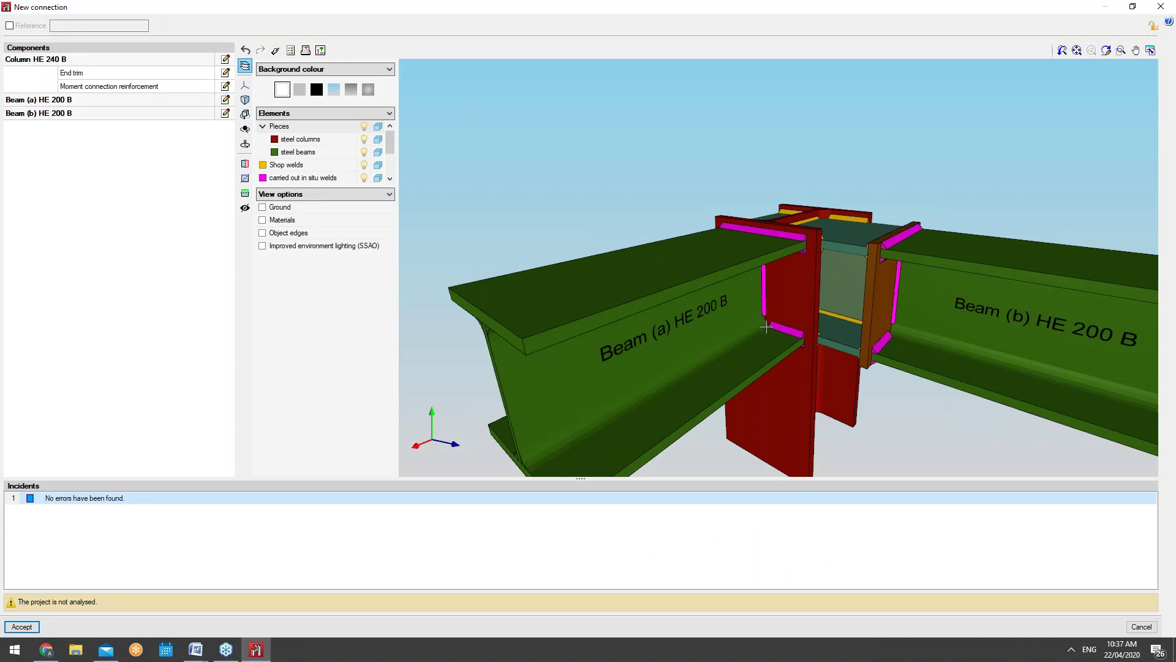
middle_drag(766, 328, 488, 306)
middle_drag(836, 308, 705, 343)
scroll(753, 287, down, 5)
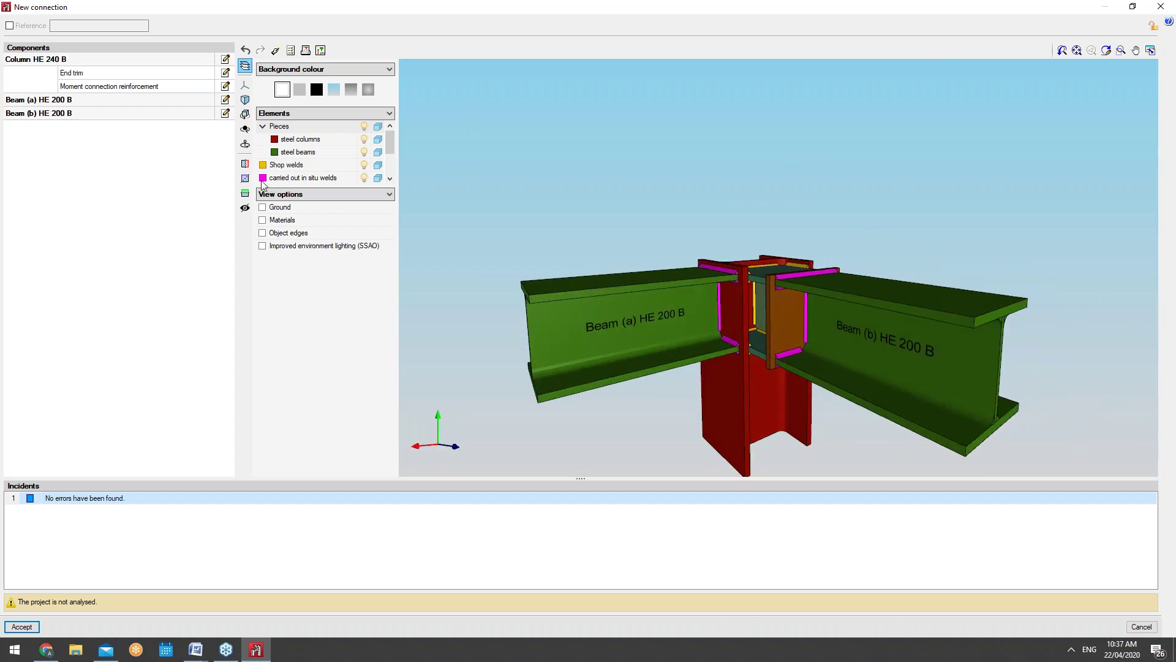
Check the weld settings of Beam (a) HE 200 B and the end trim settings of Column HE 240 B without changes
click(226, 101)
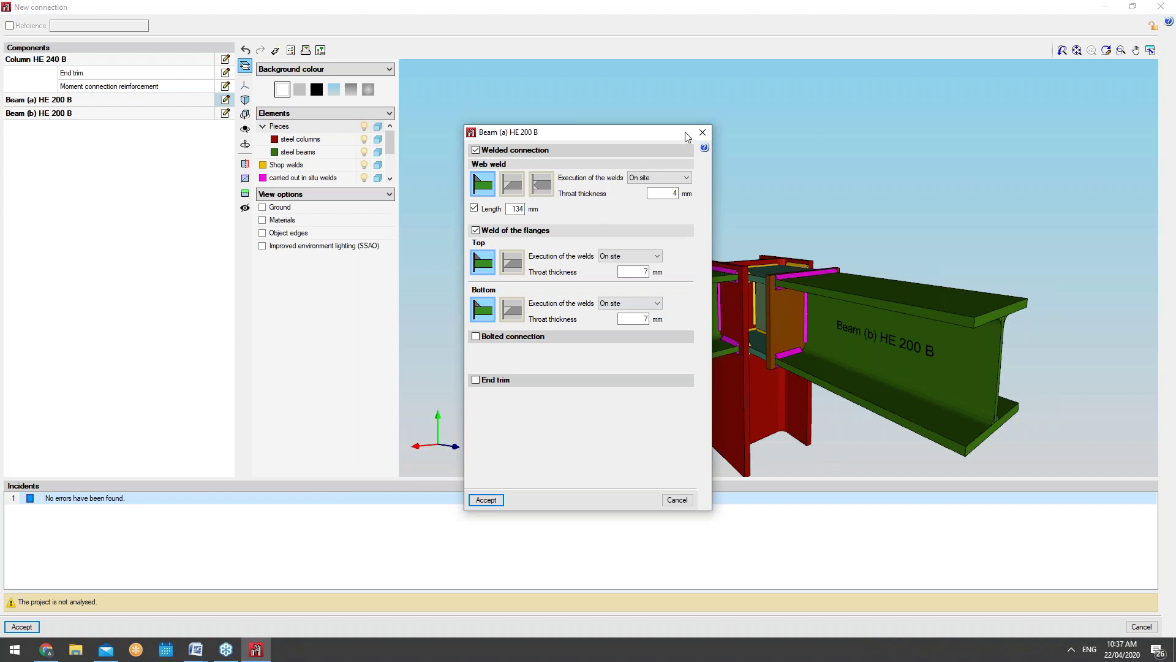
click(700, 132)
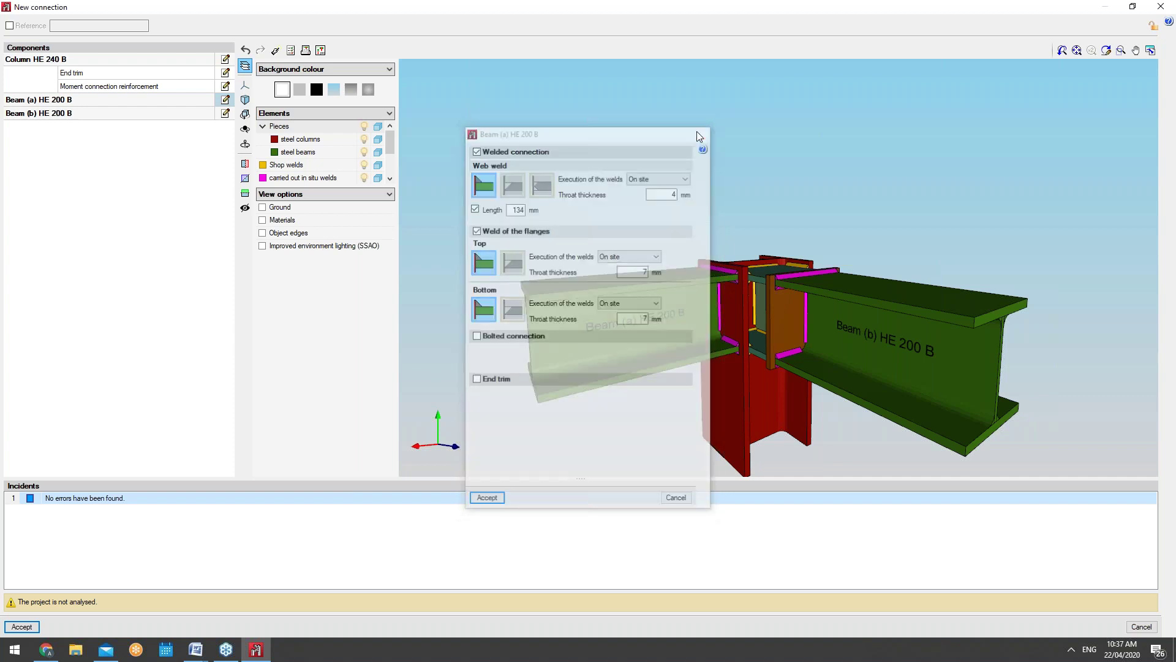
click(225, 73)
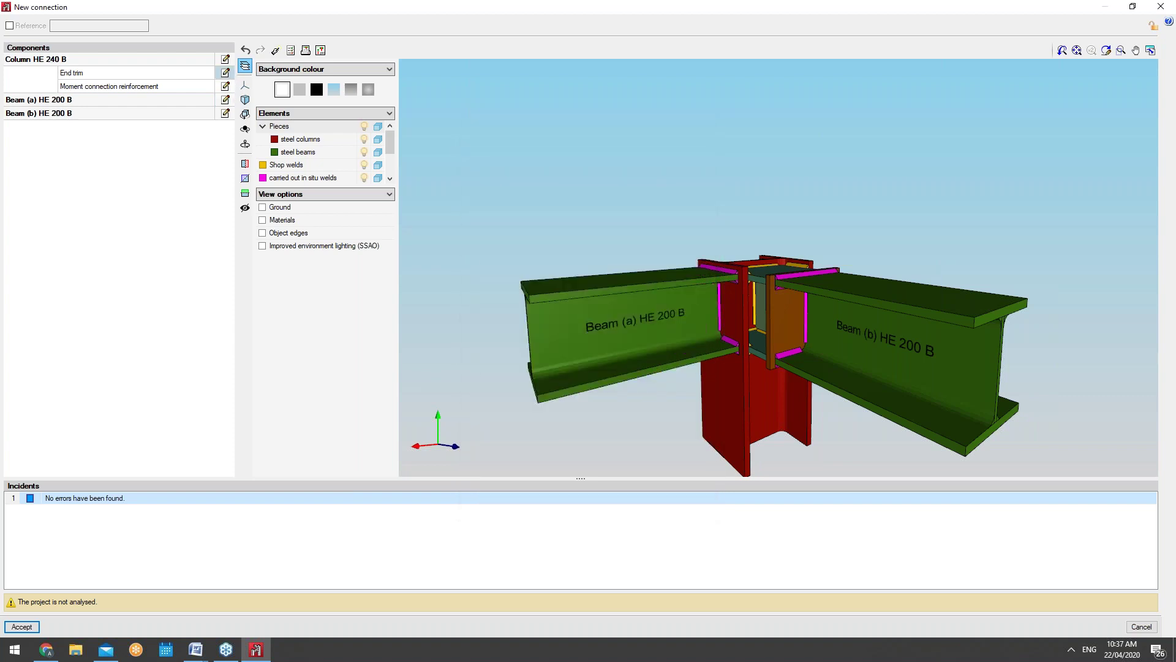
click(678, 271)
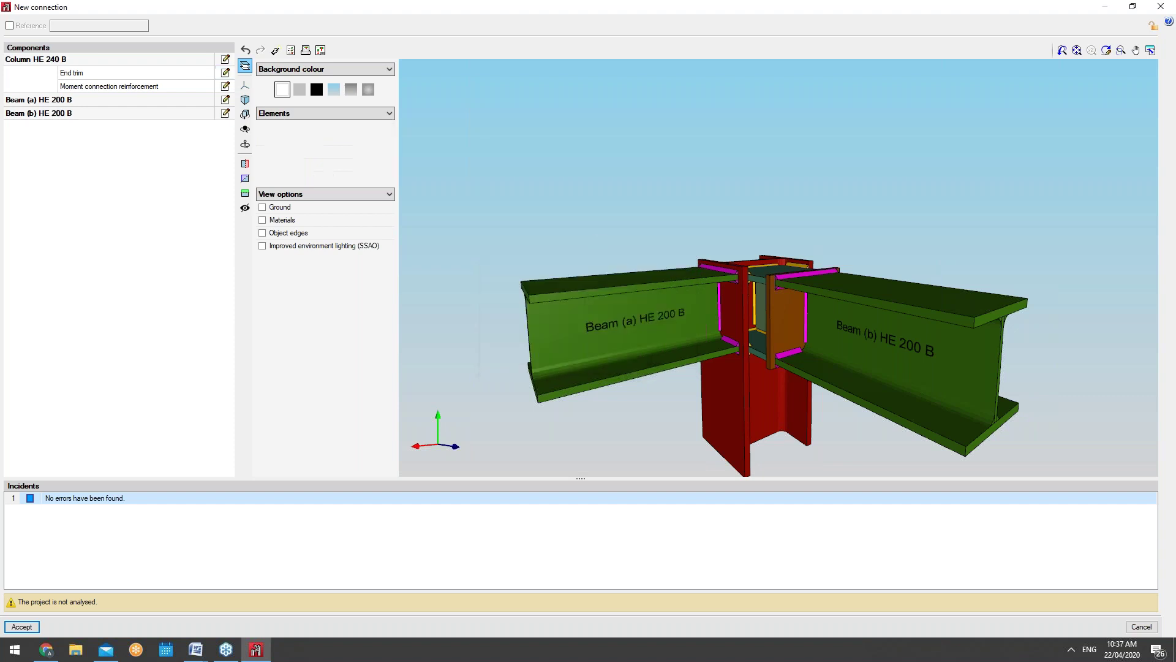
Examine the column's moment connection reinforcement drawing and its endplate properties, leaving both without changes
click(225, 85)
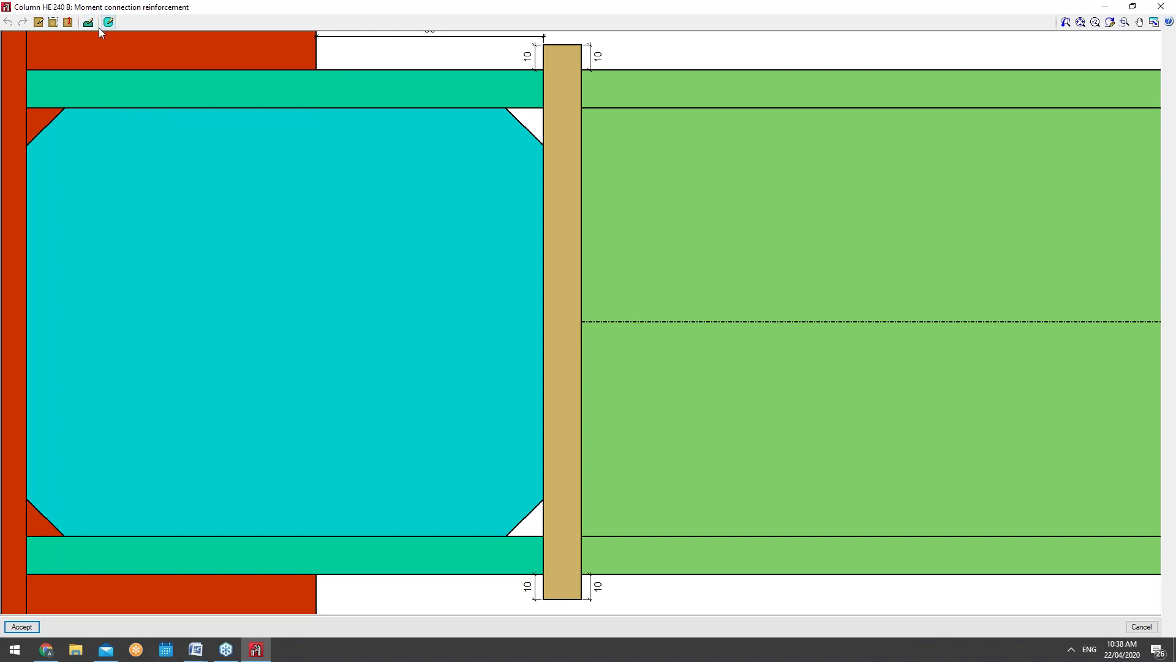
scroll(505, 245, down, 5)
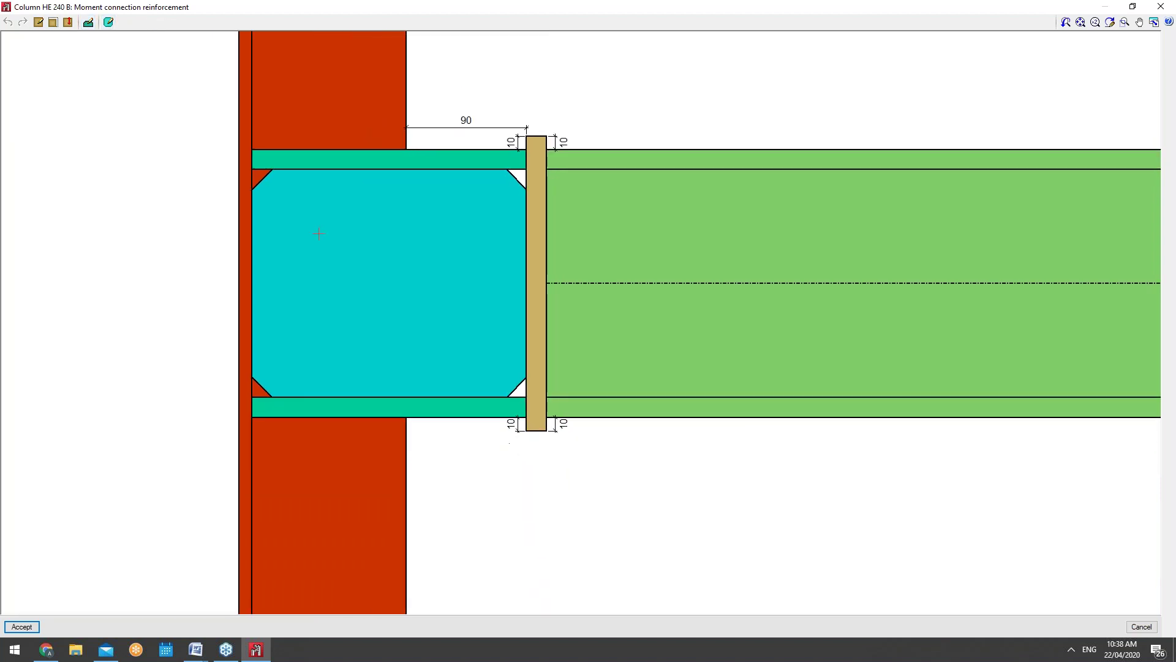
scroll(473, 197, up, 2)
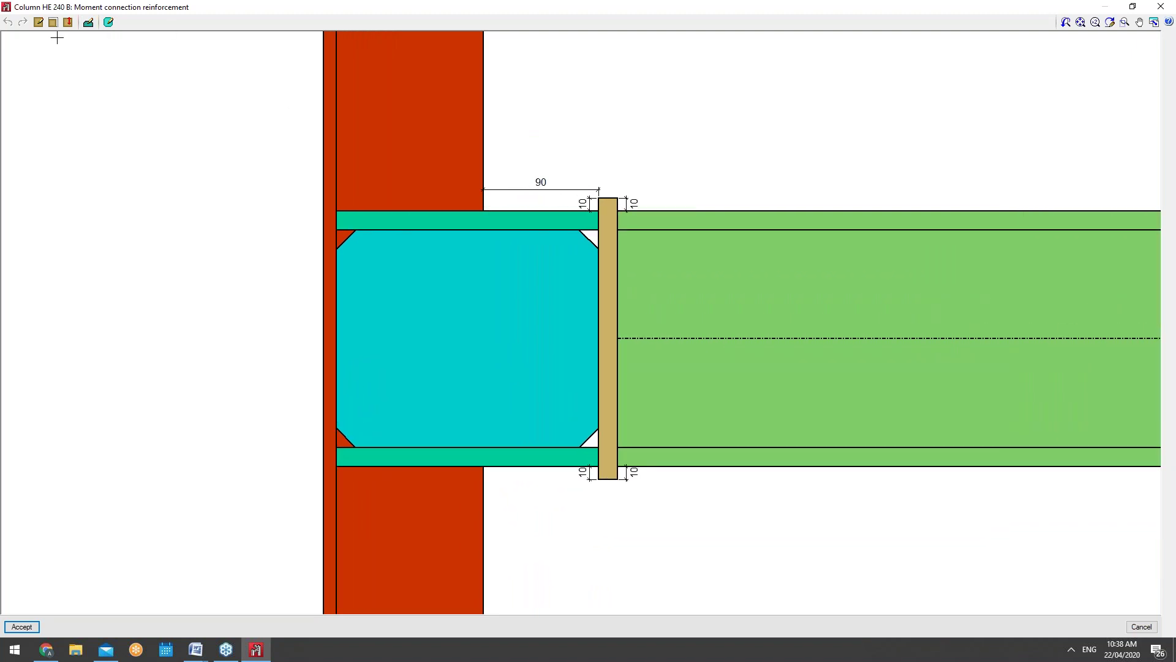
click(38, 22)
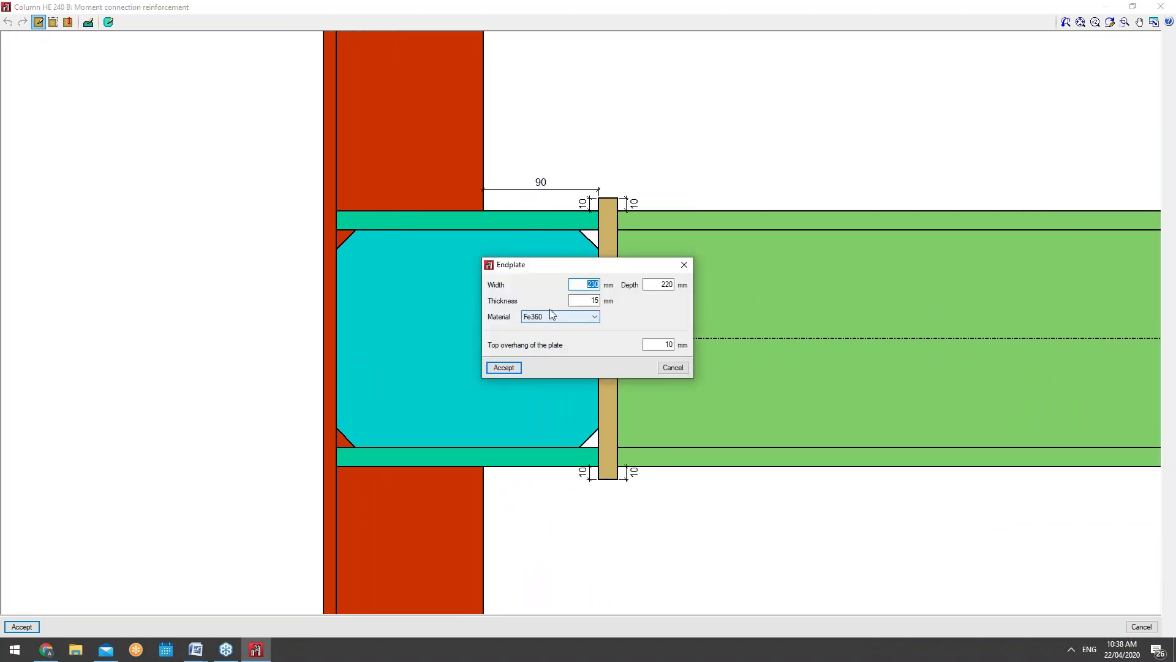
click(684, 265)
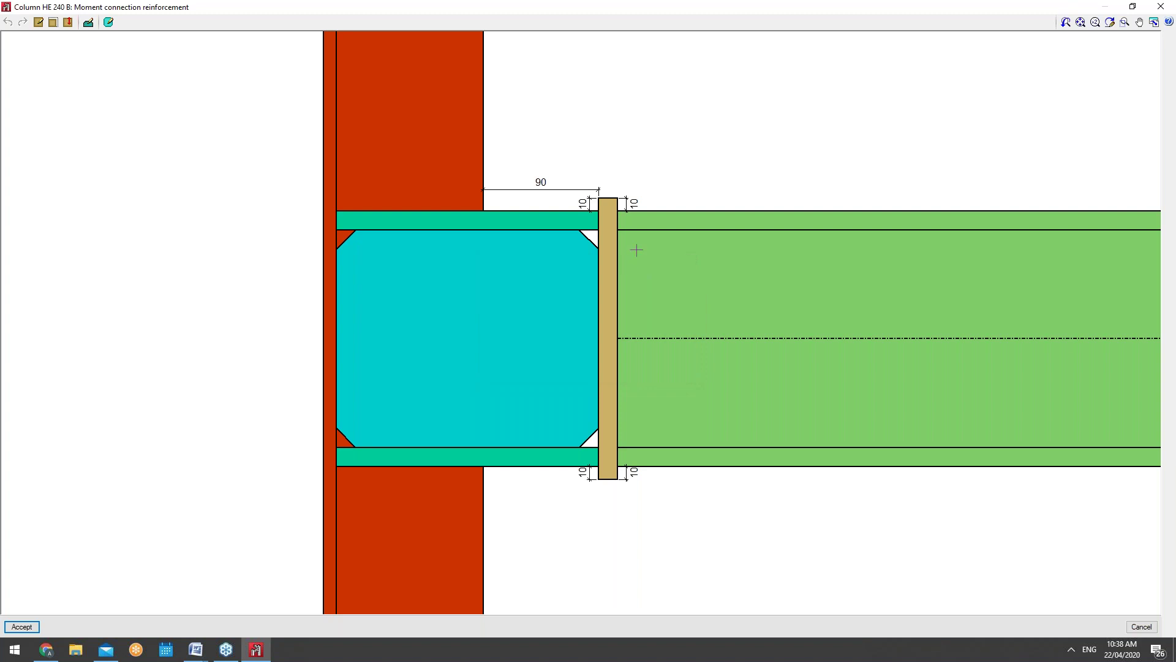
click(1167, 6)
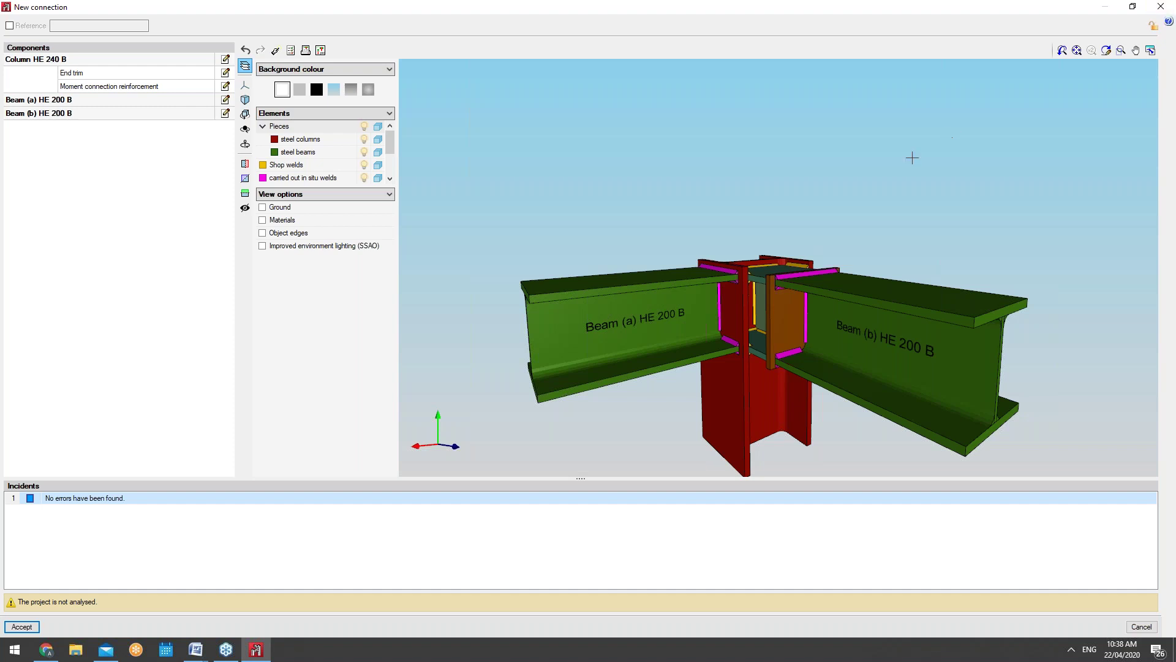
Inspect the stiffeners and welds of the joint up close in 3D and view the full colour-coded elements list
middle_drag(813, 308, 772, 380)
scroll(759, 335, up, 3)
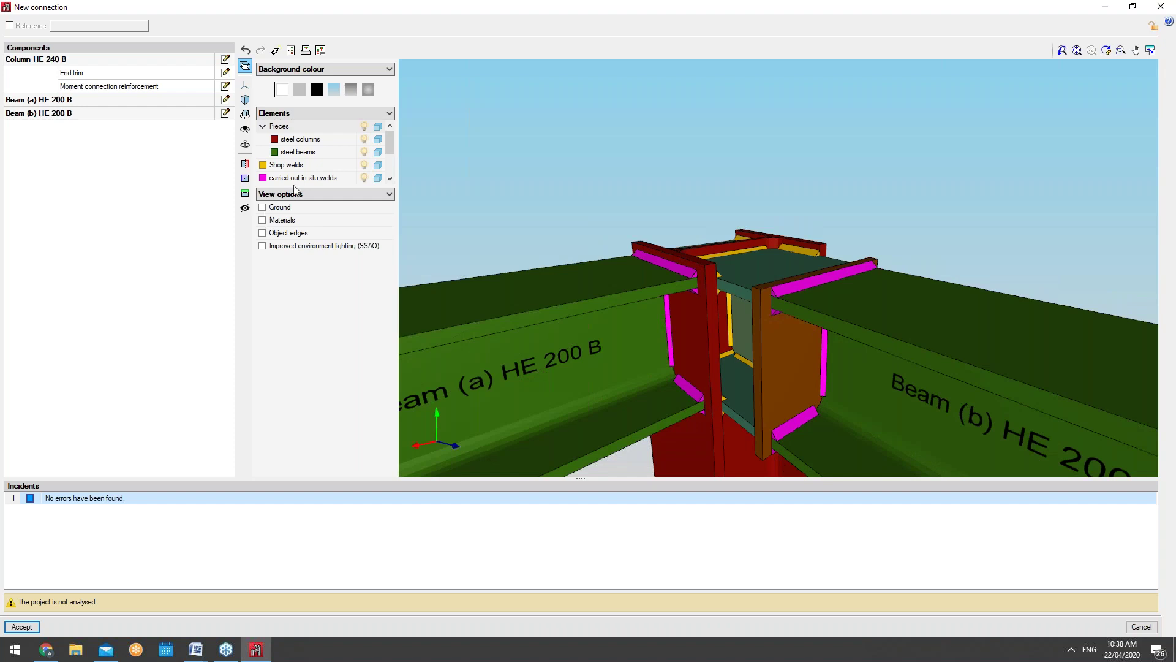
drag(390, 146, 387, 166)
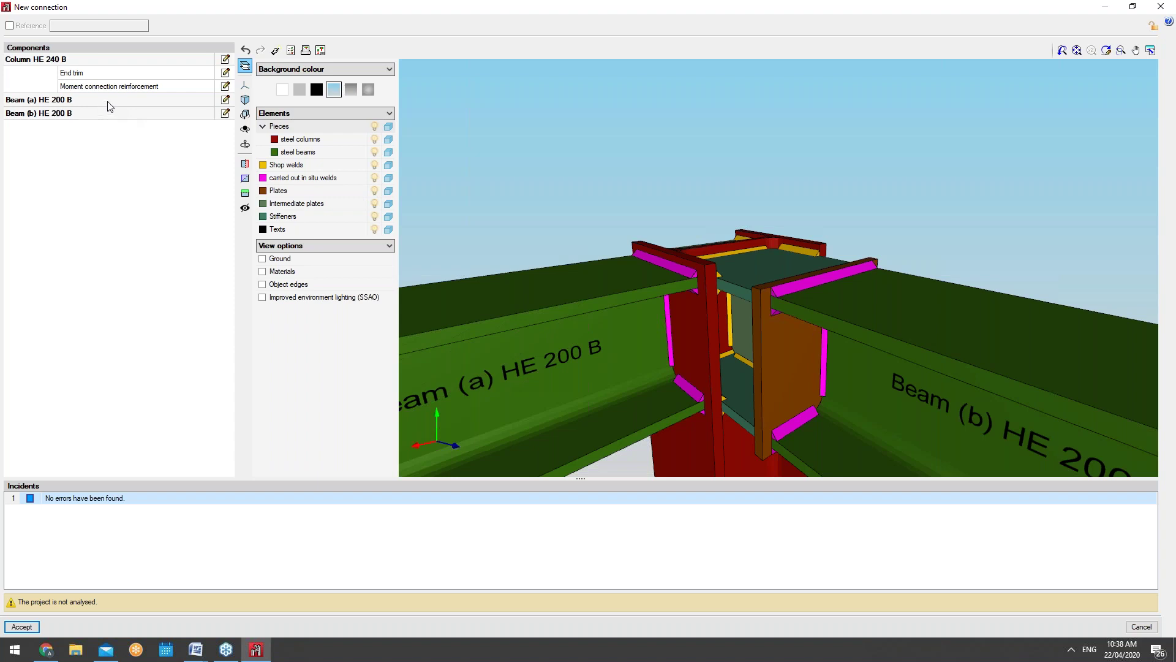
Review the web and flange weld settings of Beam (a) HE 200 B and open those of Beam (b) HE 200 B
click(226, 100)
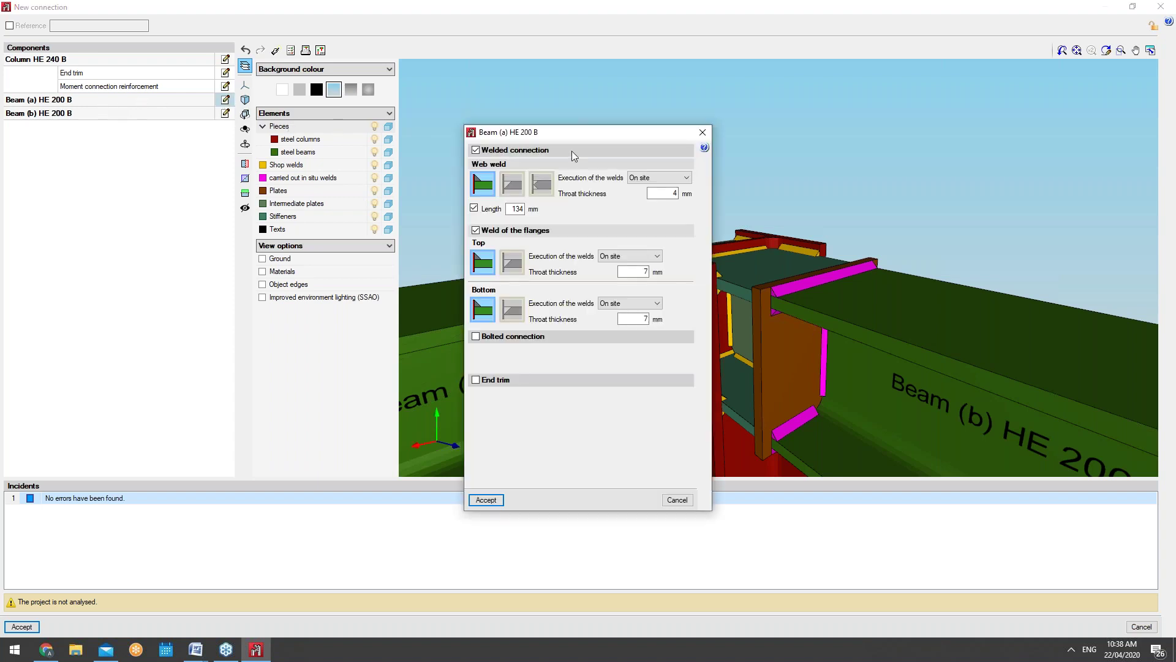
click(708, 134)
click(225, 113)
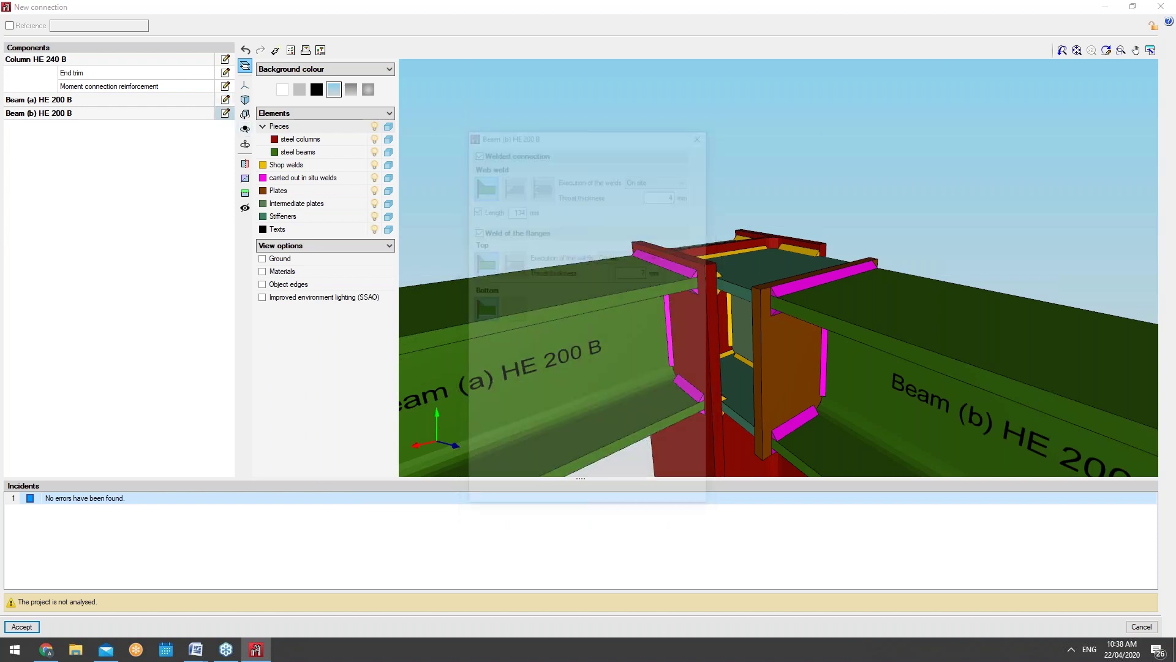
Leave the Beam (b) HE 200 B welds unchanged and review the column's end trim settings and moment connection reinforcement drawing without changes
click(707, 133)
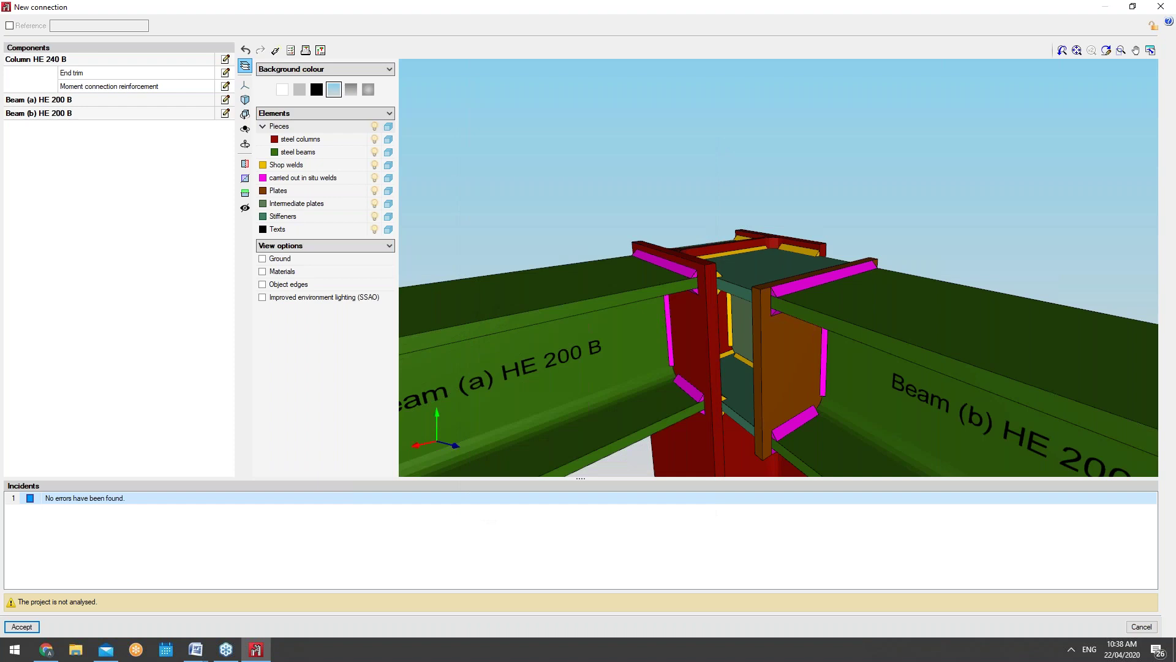
click(224, 72)
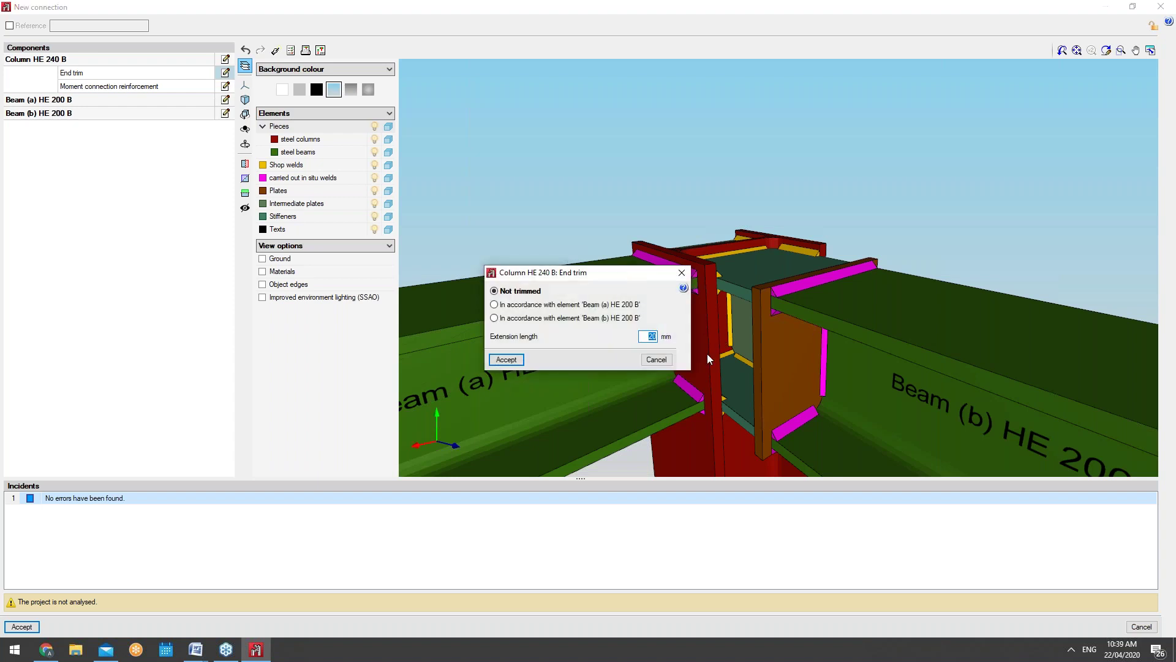
click(656, 359)
click(224, 88)
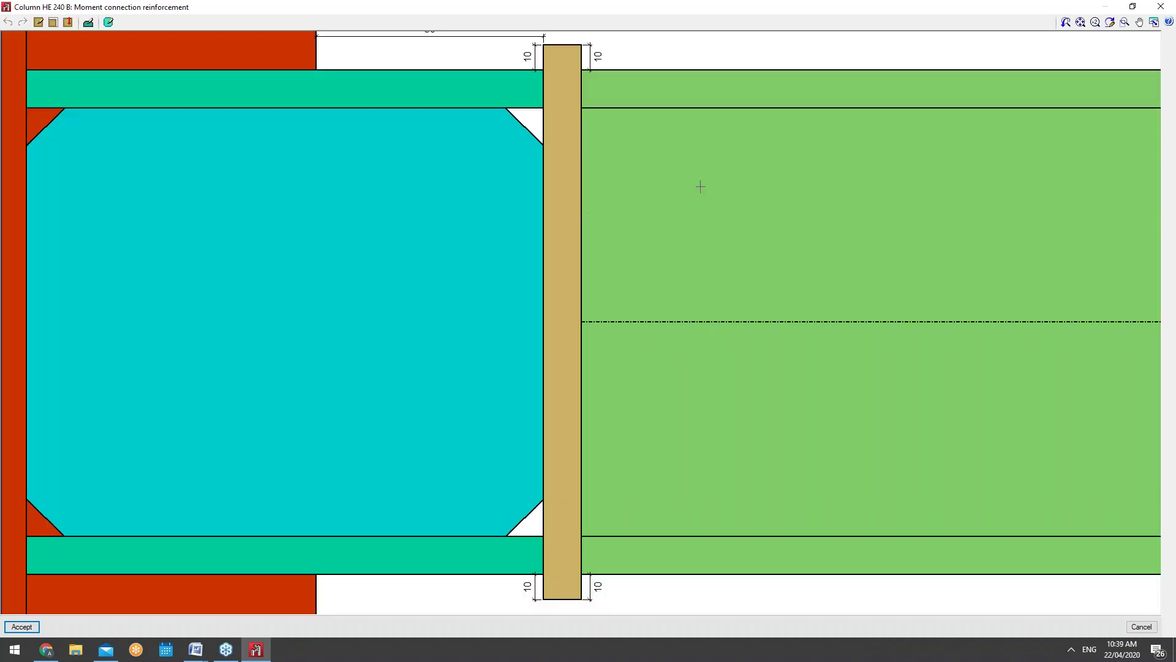
click(1161, 6)
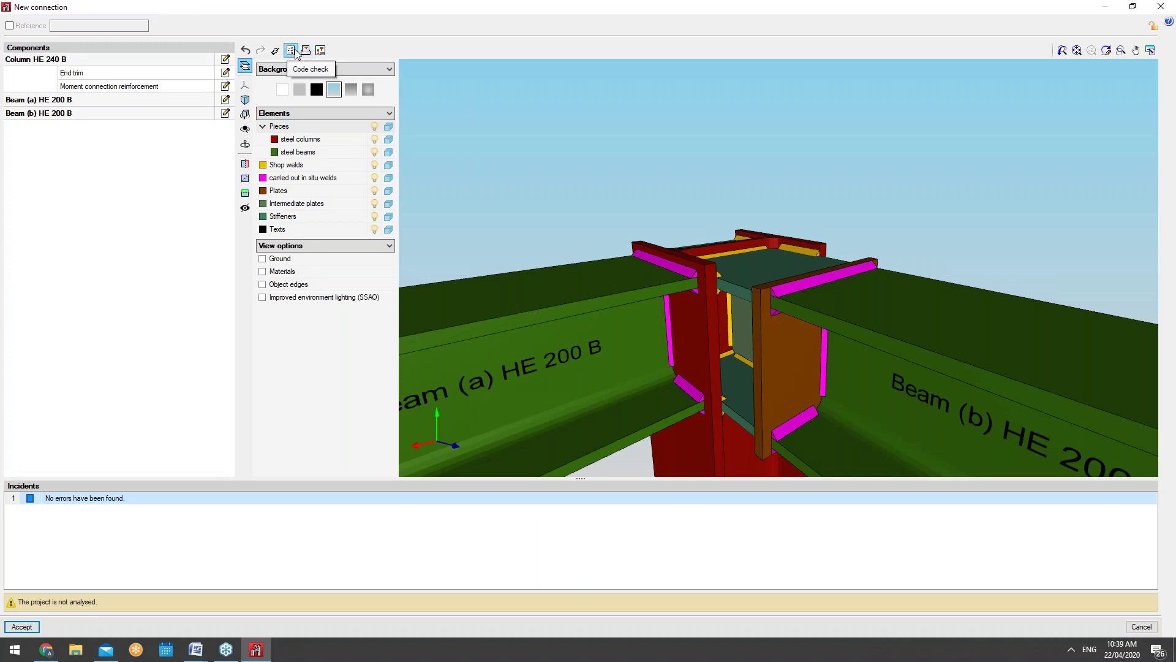
Check the code check results of Column HE 240 B, and open the complete report of the node in an enlarged window
click(295, 52)
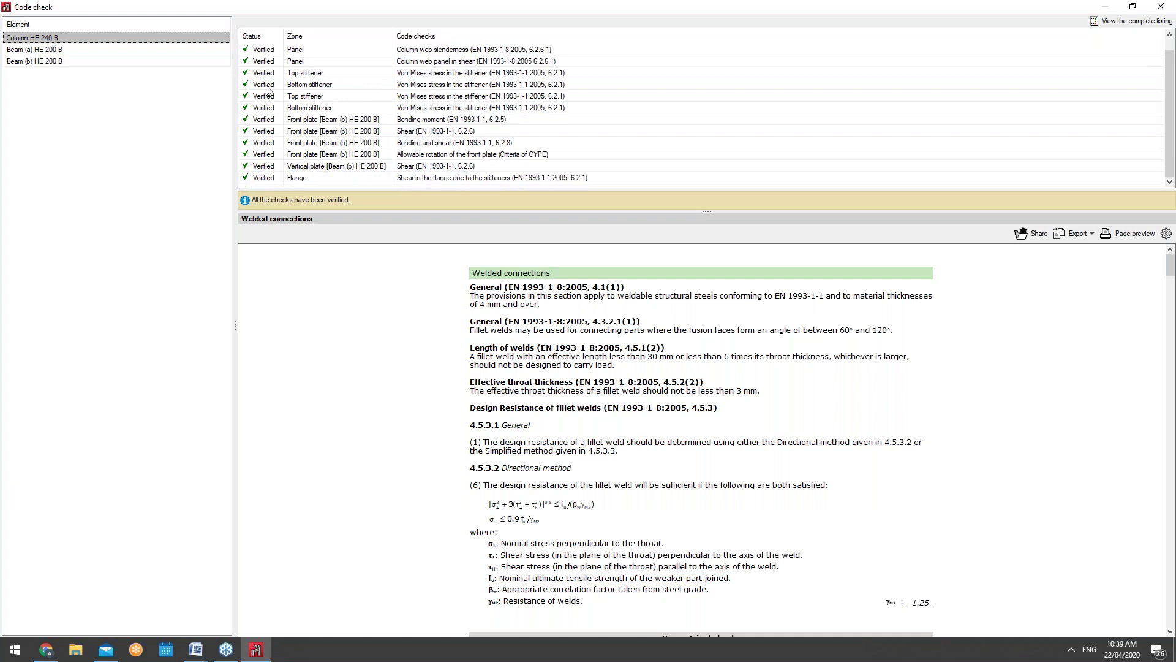
click(1172, 5)
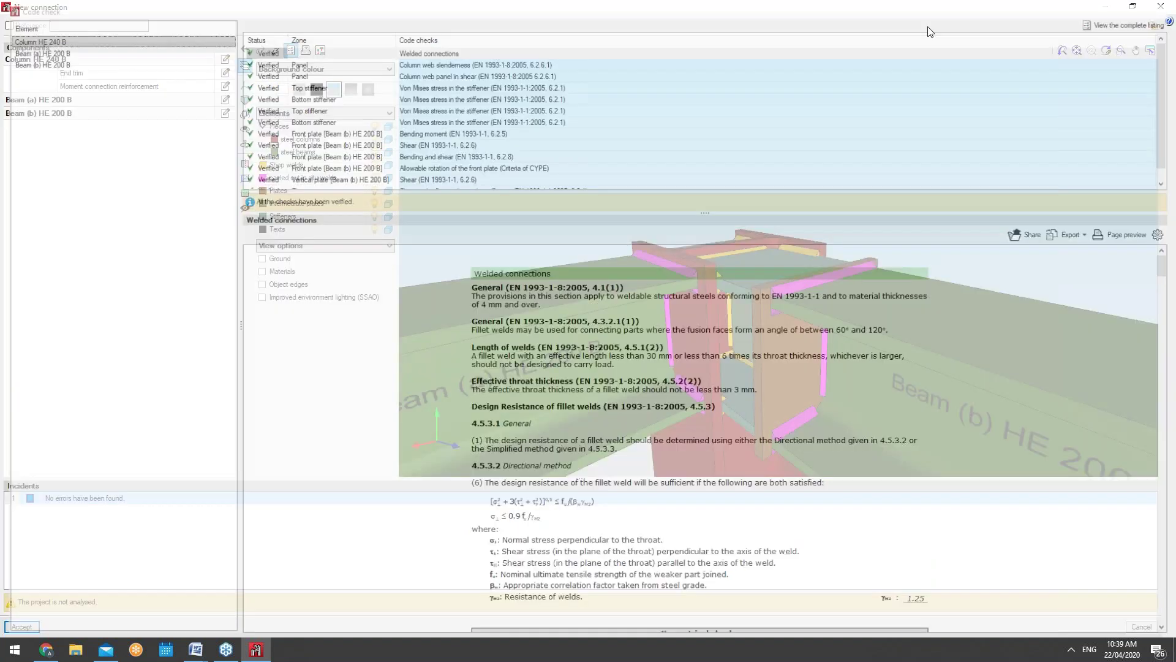
click(306, 51)
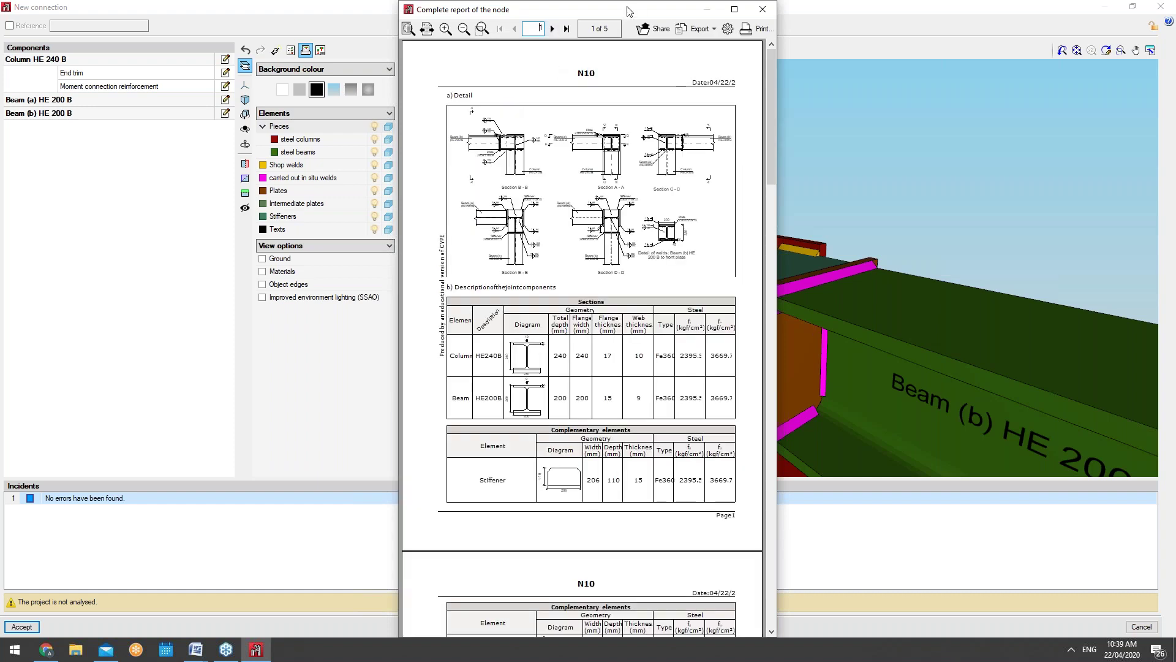
double_click(628, 6)
double_click(583, 239)
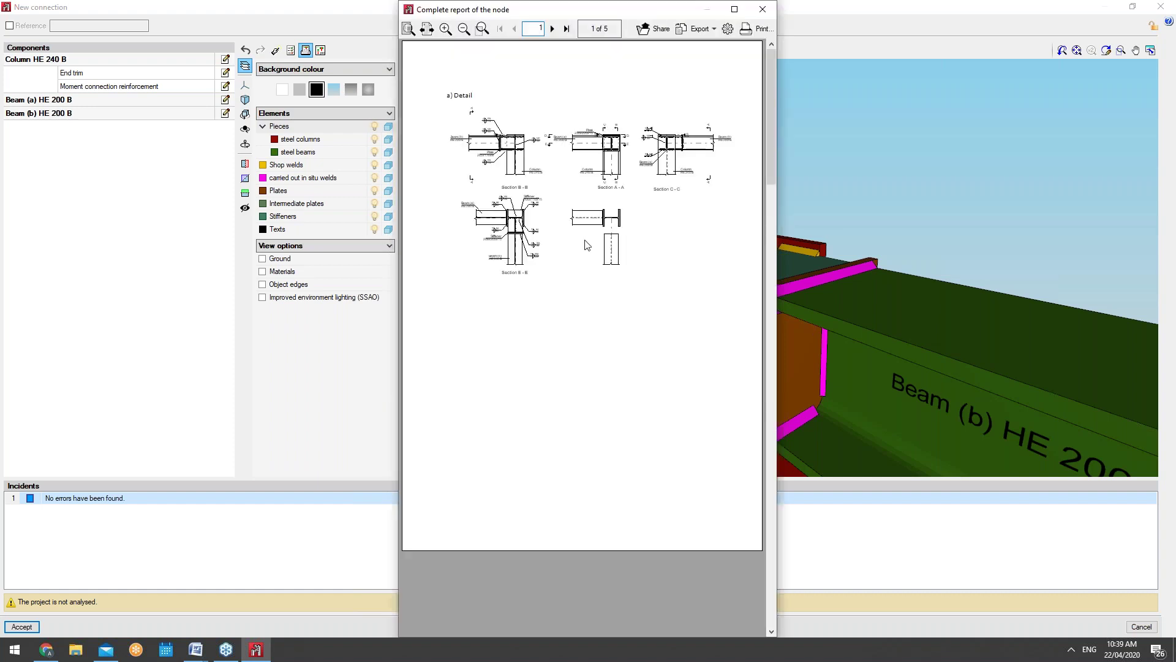
drag(3, 173, 1, 173)
drag(784, 202, 1175, 202)
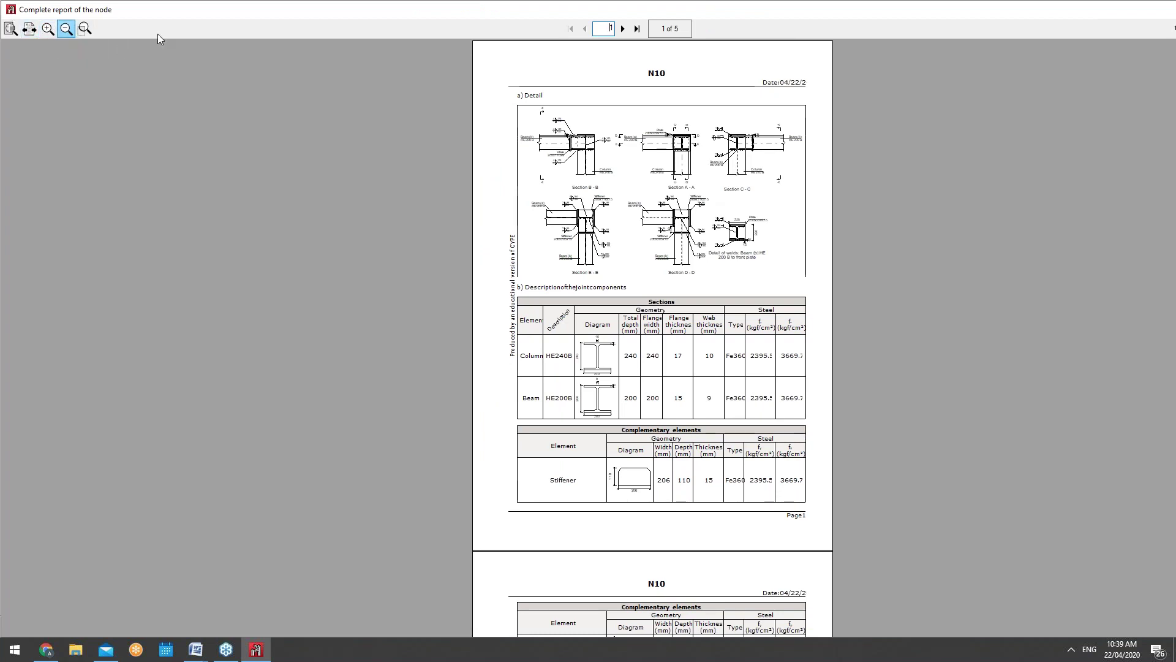
Read through the node report from the complementary elements and weld checks to the takeoff, then close it
click(620, 29)
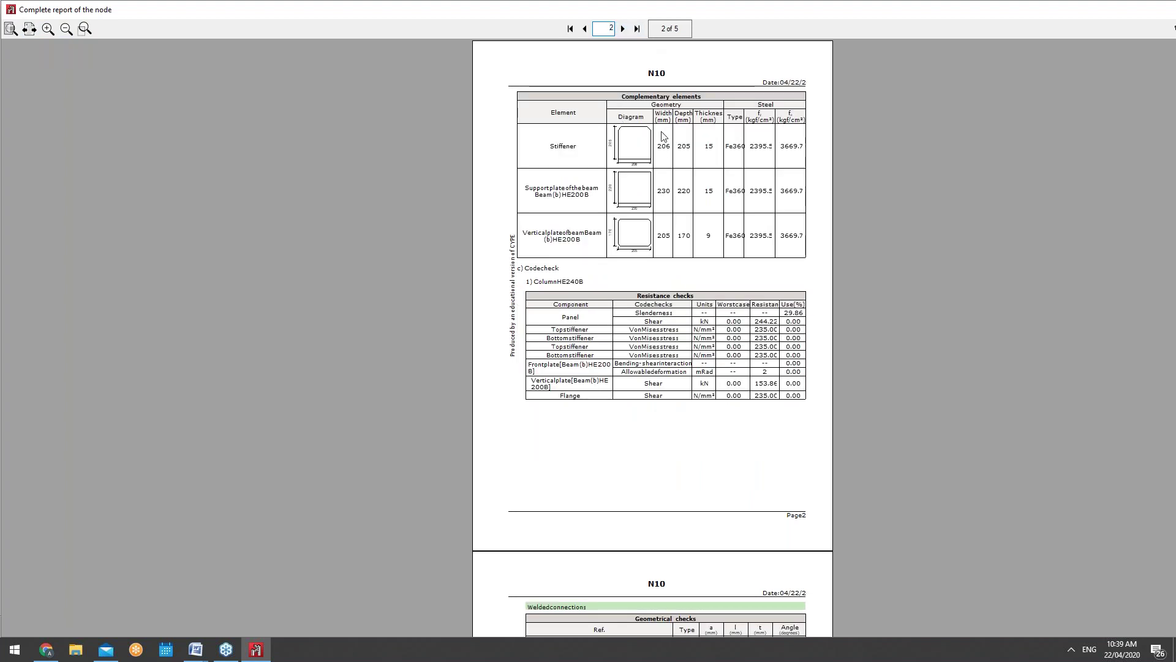
scroll(788, 325, down, 1)
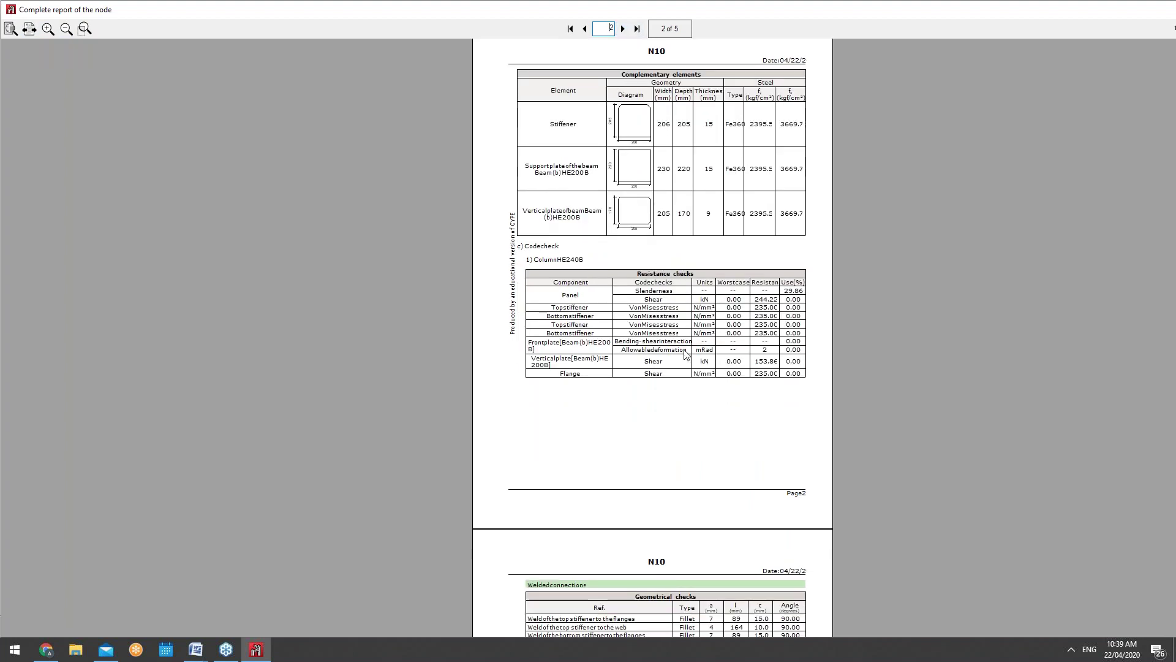
scroll(681, 326, down, 4)
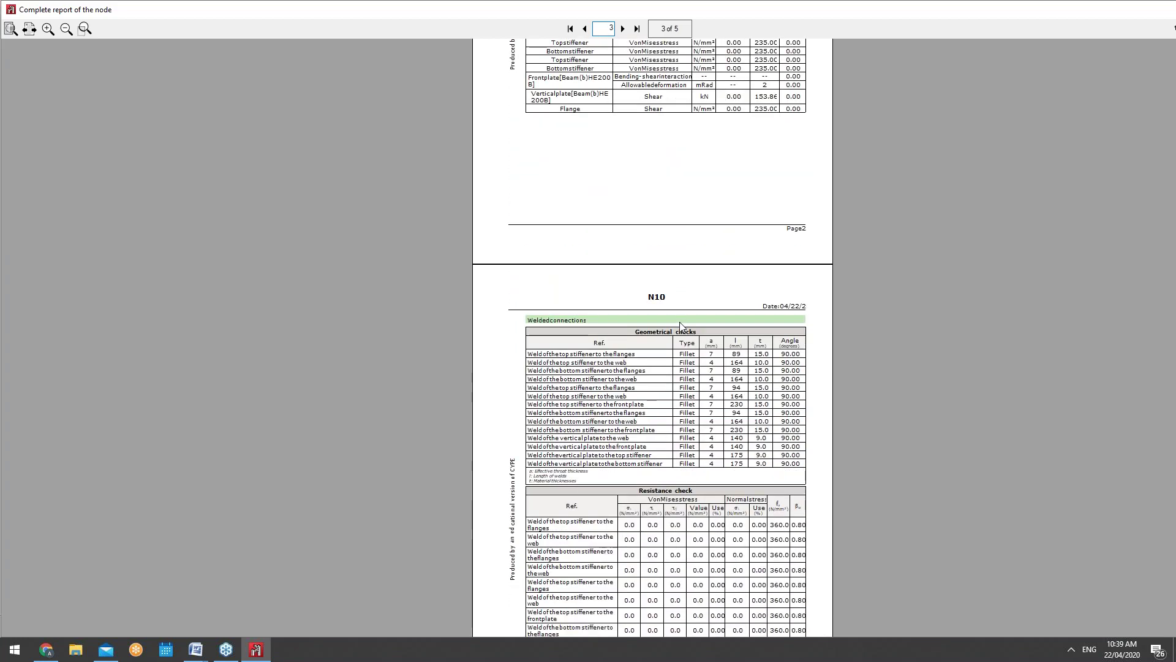
scroll(679, 321, down, 2)
scroll(619, 279, down, 5)
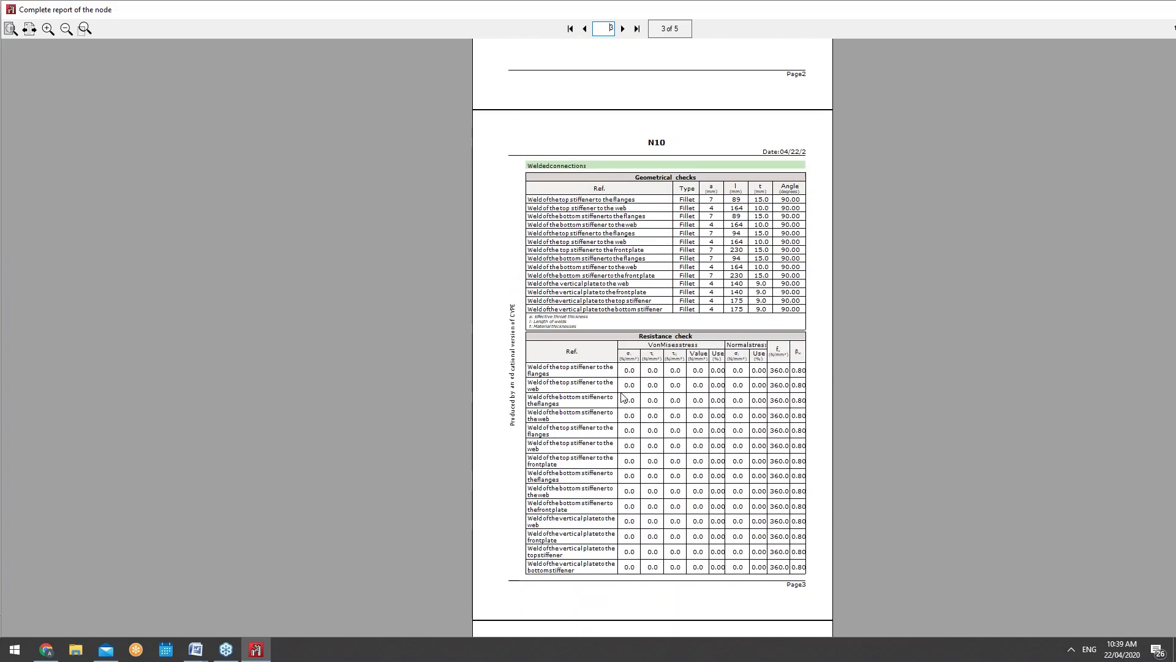
scroll(570, 242, down, 3)
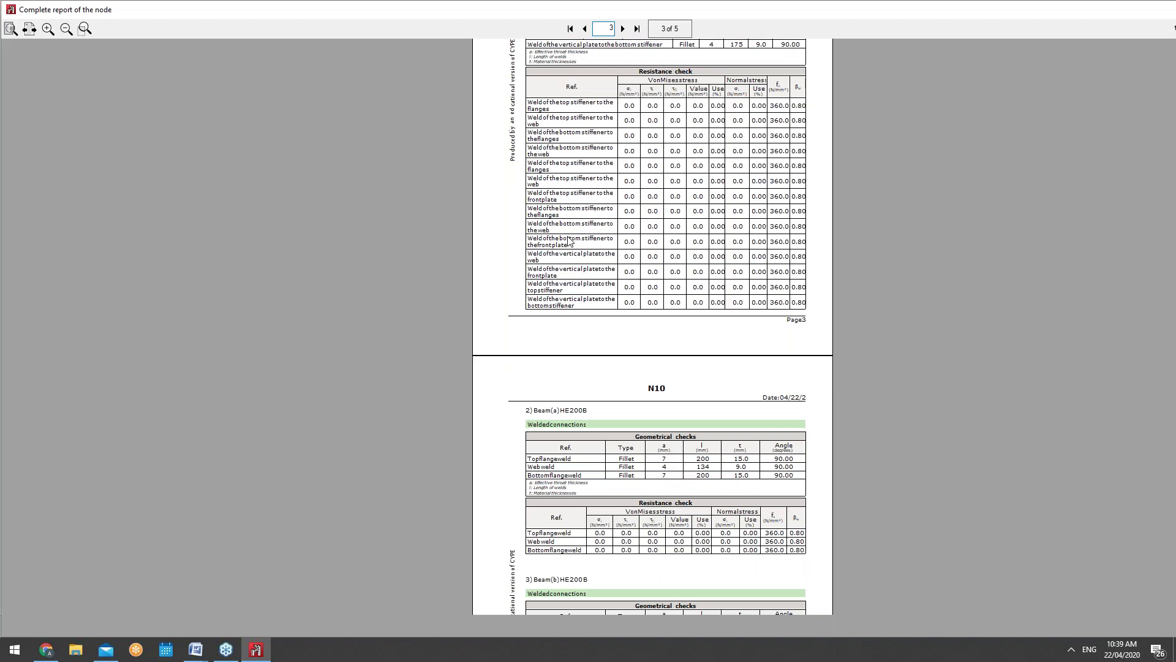
scroll(654, 326, down, 5)
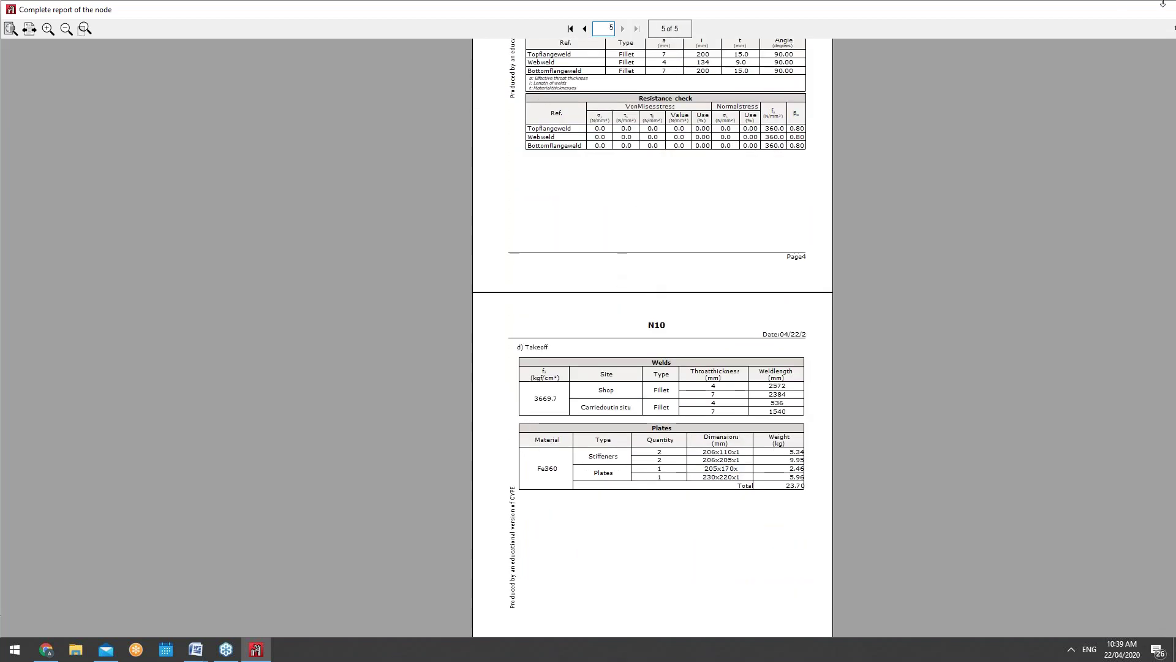
double_click(467, 16)
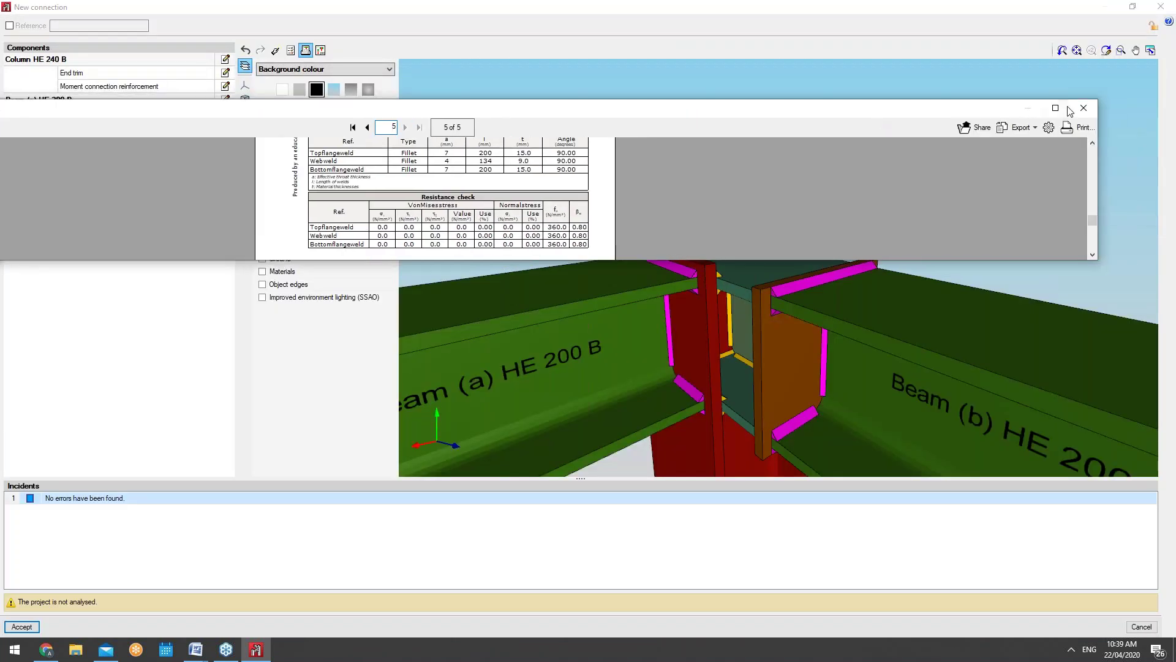
click(1075, 108)
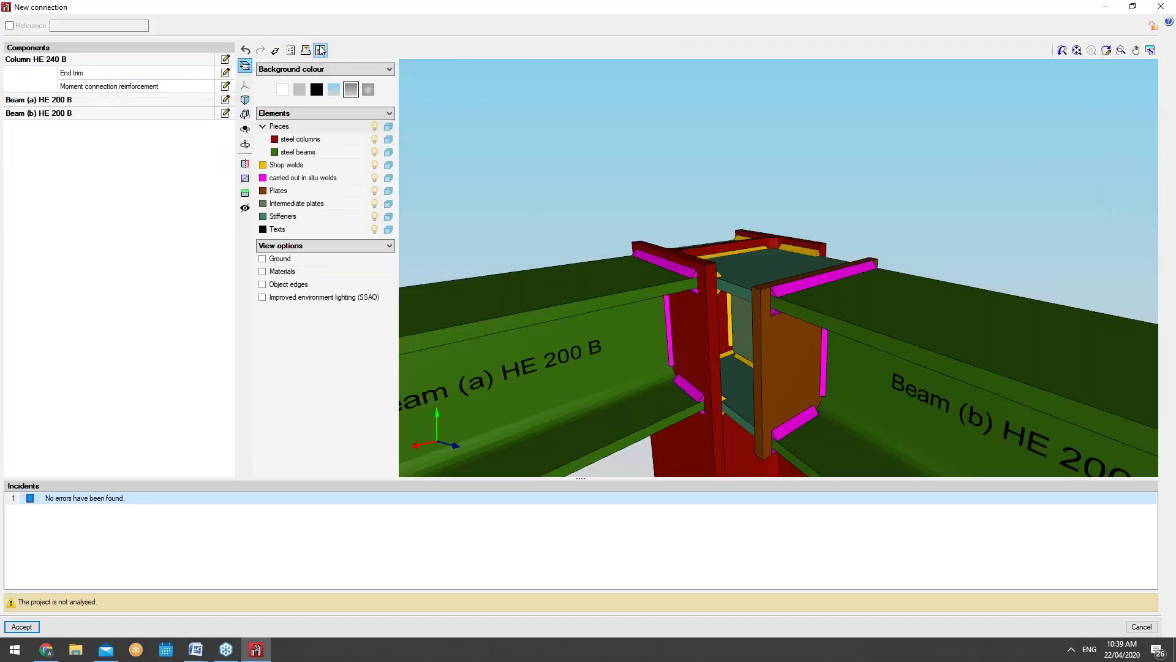
Open the joint's detailing drawings in an enlarged window, examine the plate and welds in Section B - B, and close them
click(320, 51)
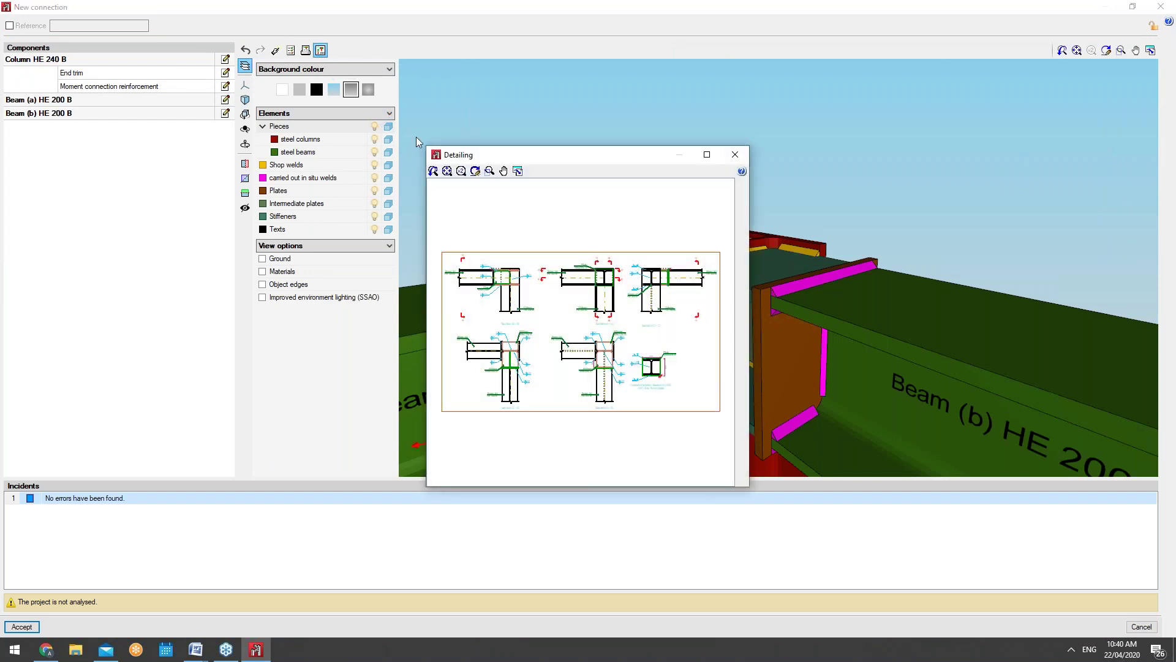
drag(529, 147, 528, 1)
scroll(498, 274, up, 5)
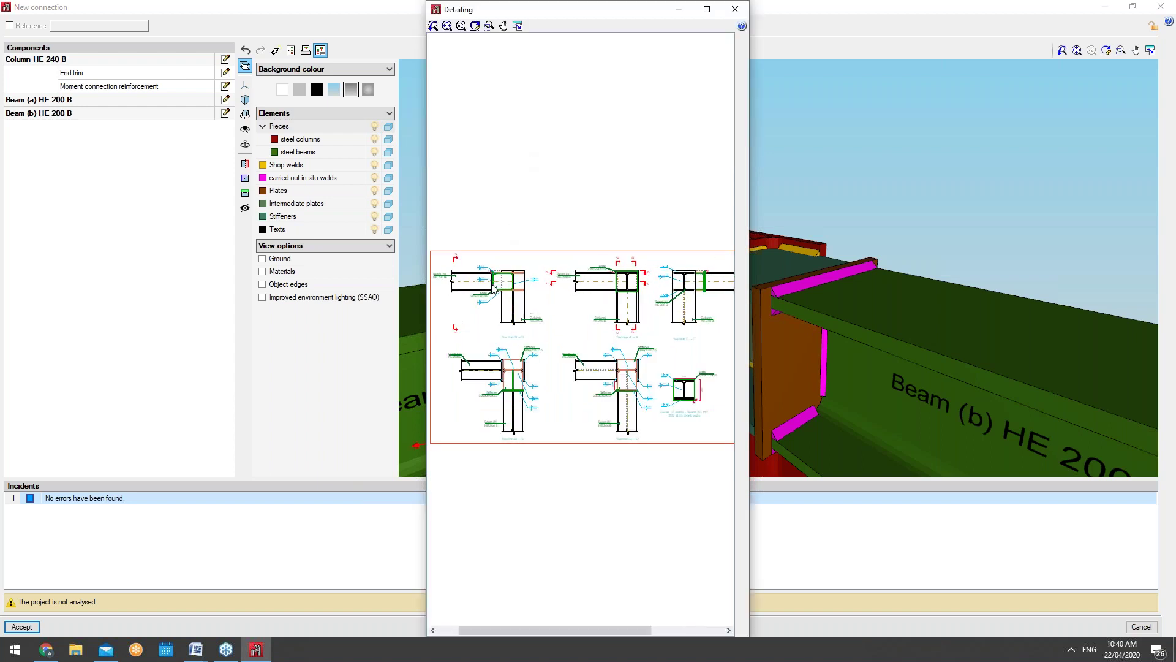
scroll(652, 323, up, 4)
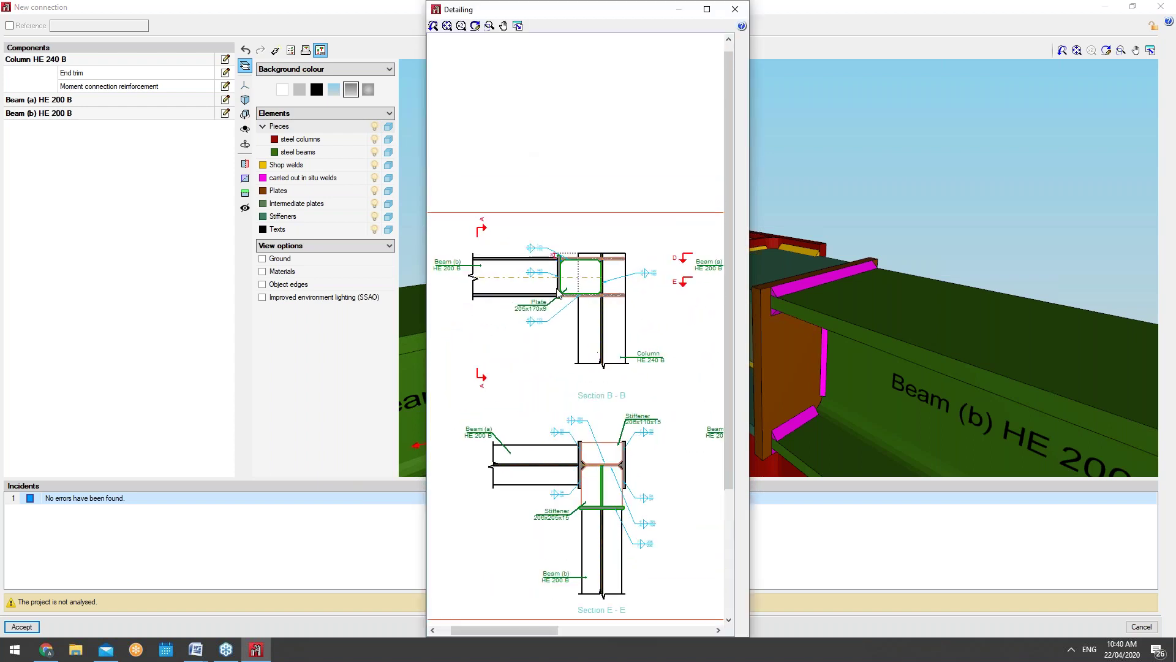
scroll(663, 285, up, 3)
scroll(460, 264, down, 3)
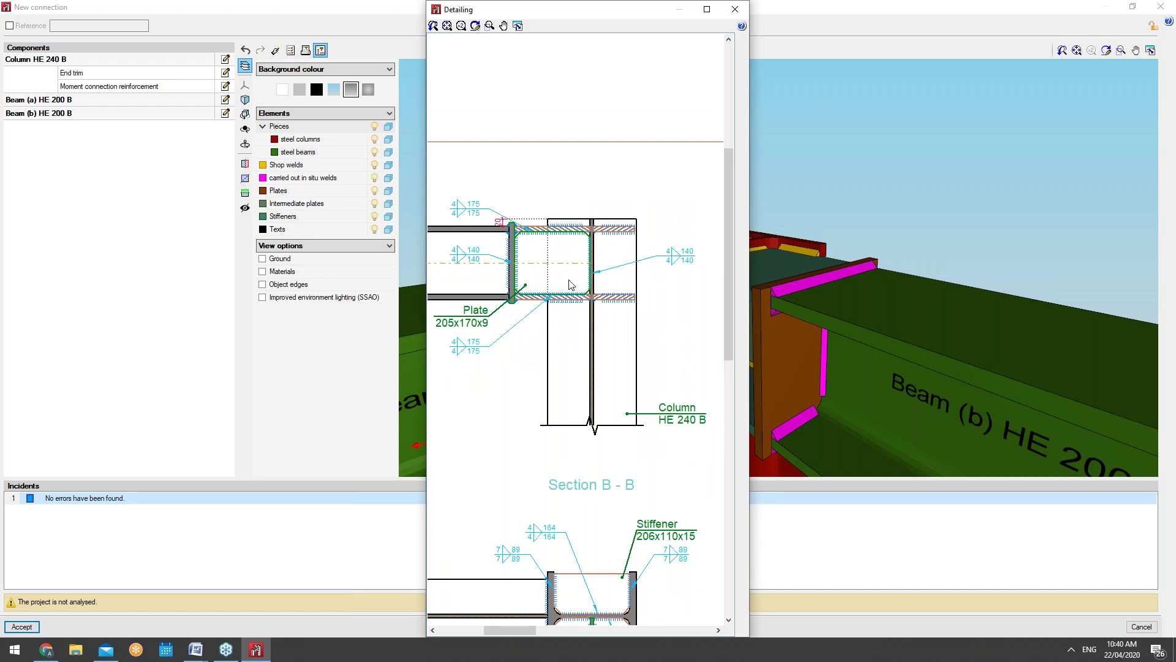
scroll(567, 280, up, 1)
drag(425, 83, 11, 62)
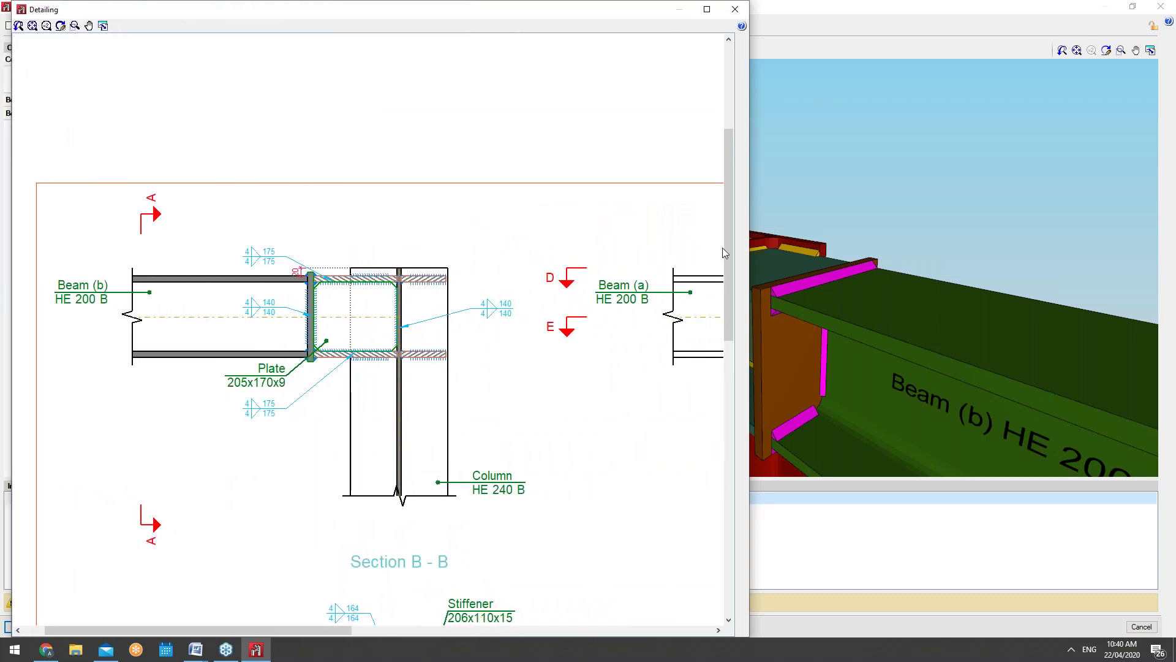
drag(748, 262, 1128, 254)
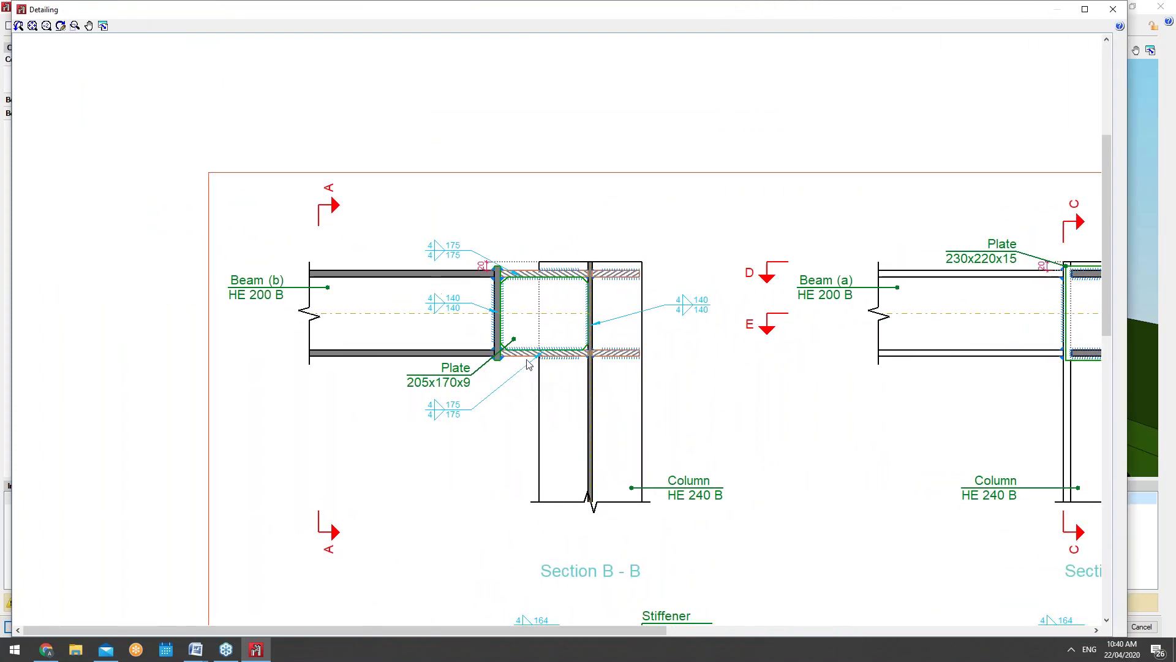
scroll(481, 310, up, 1)
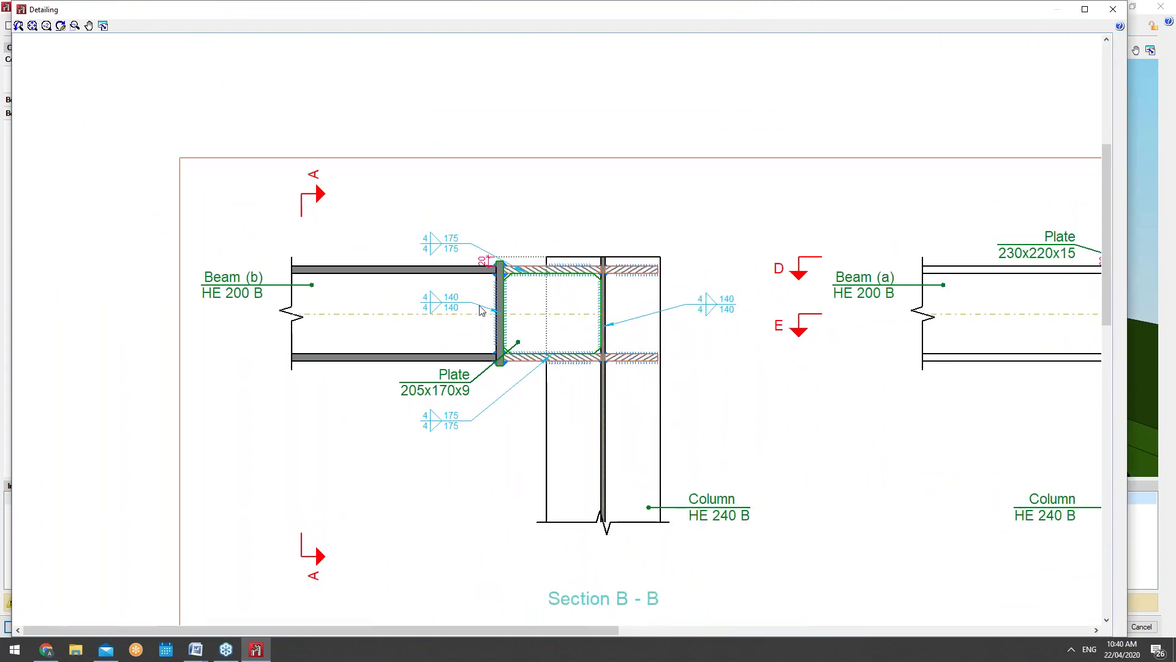
click(1118, 11)
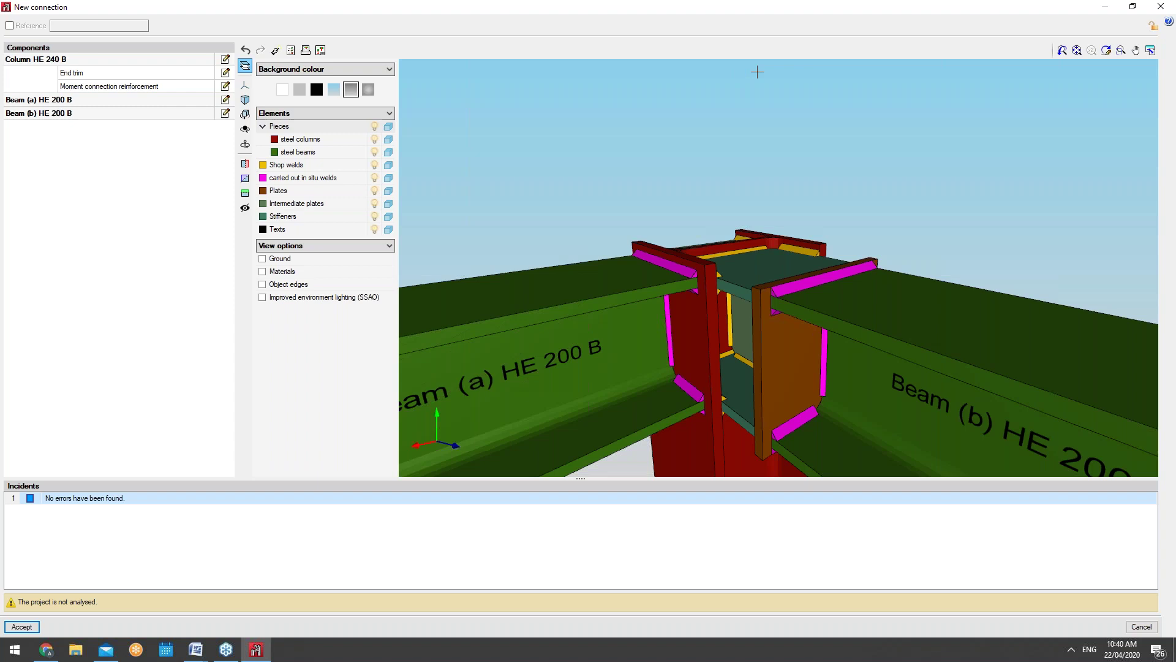
Accept the welded connection at node N10, keeping all its changes, and return to the 3D structure
click(1160, 6)
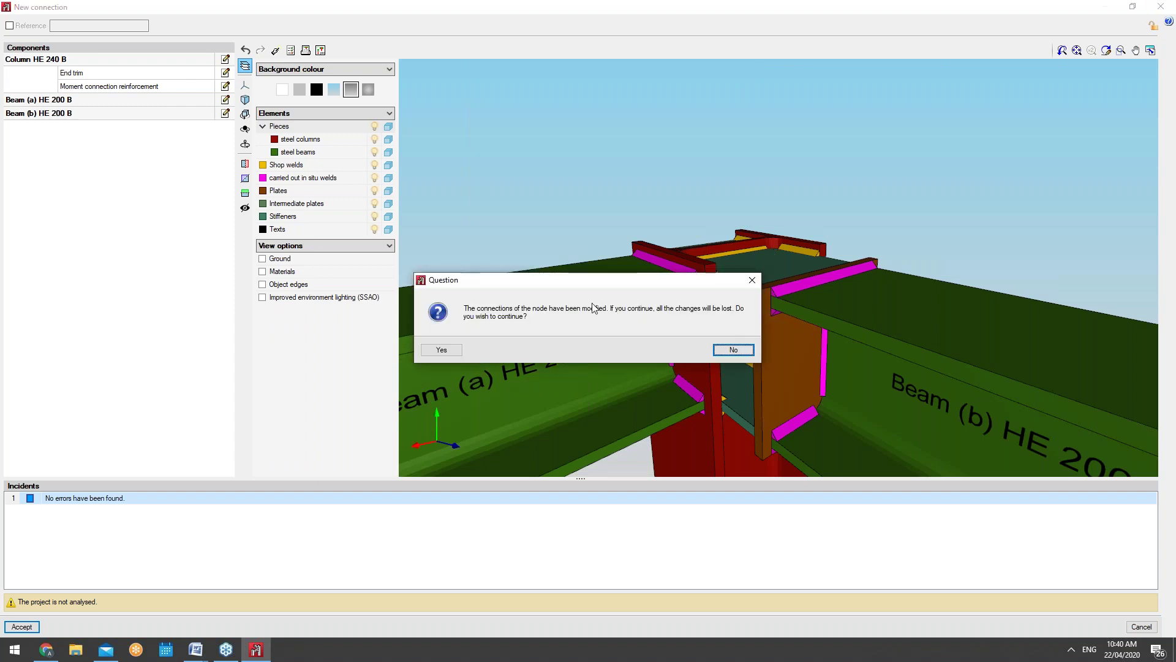
click(752, 280)
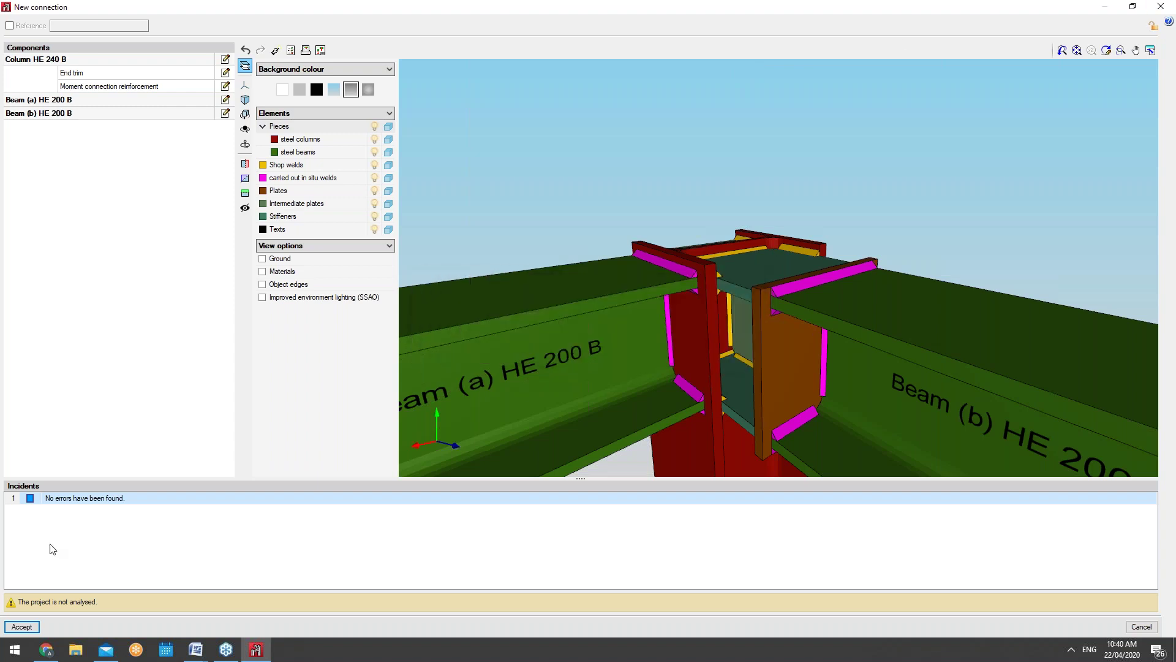
click(22, 627)
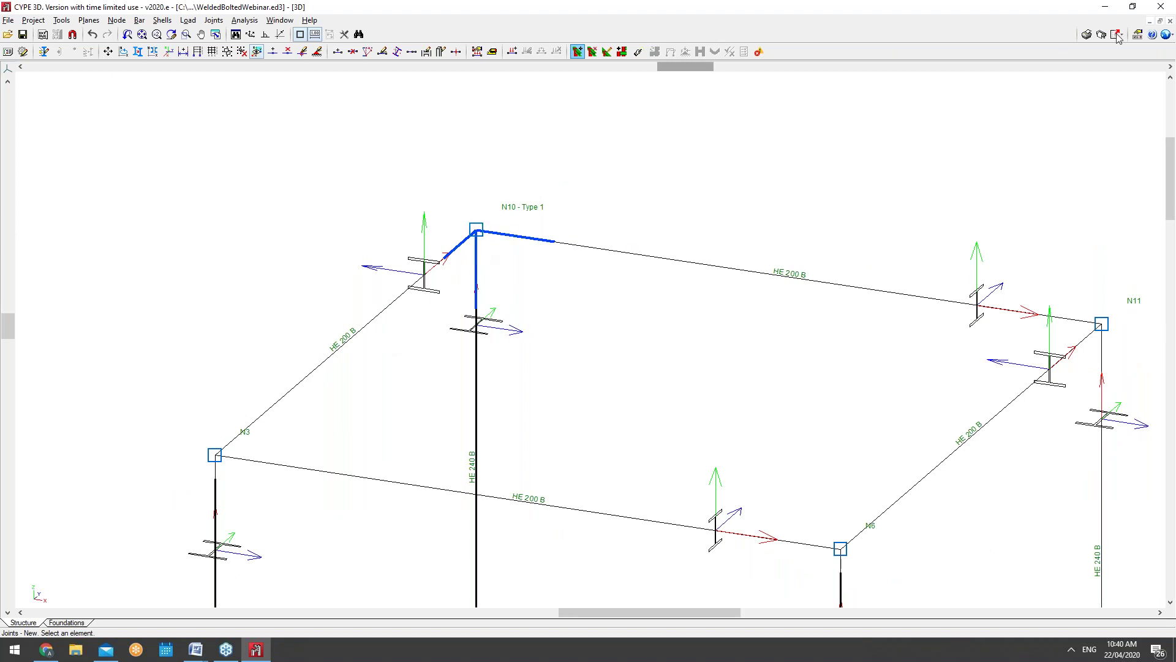
View the page format configuration for drawings and leave it without changes
click(1166, 35)
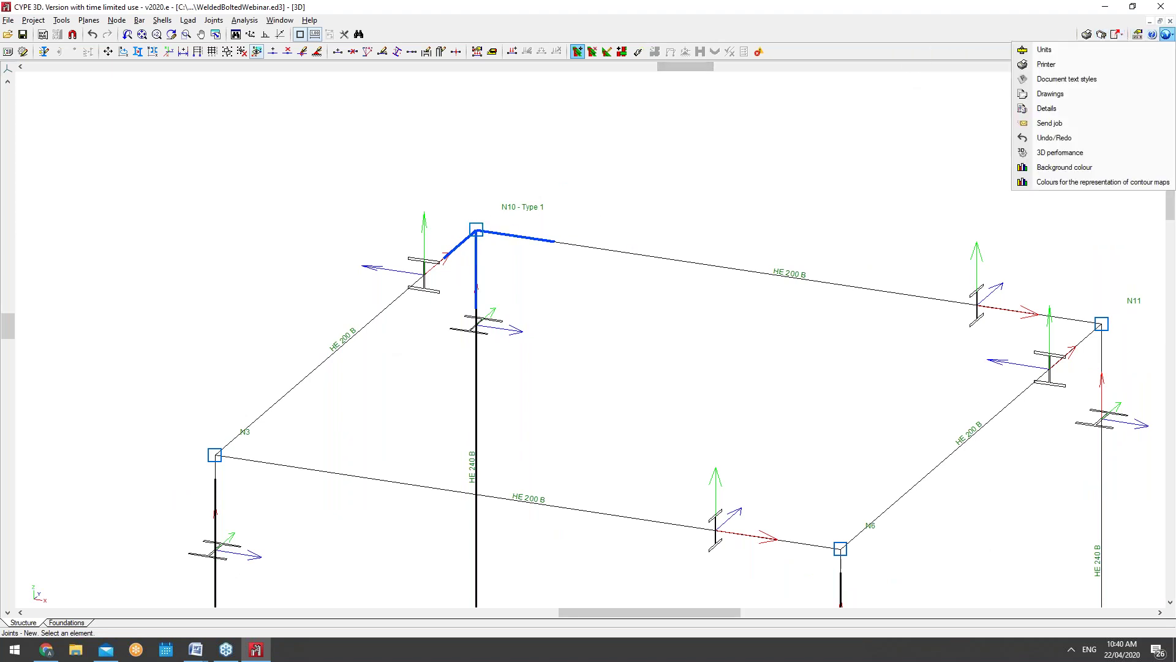
click(1106, 95)
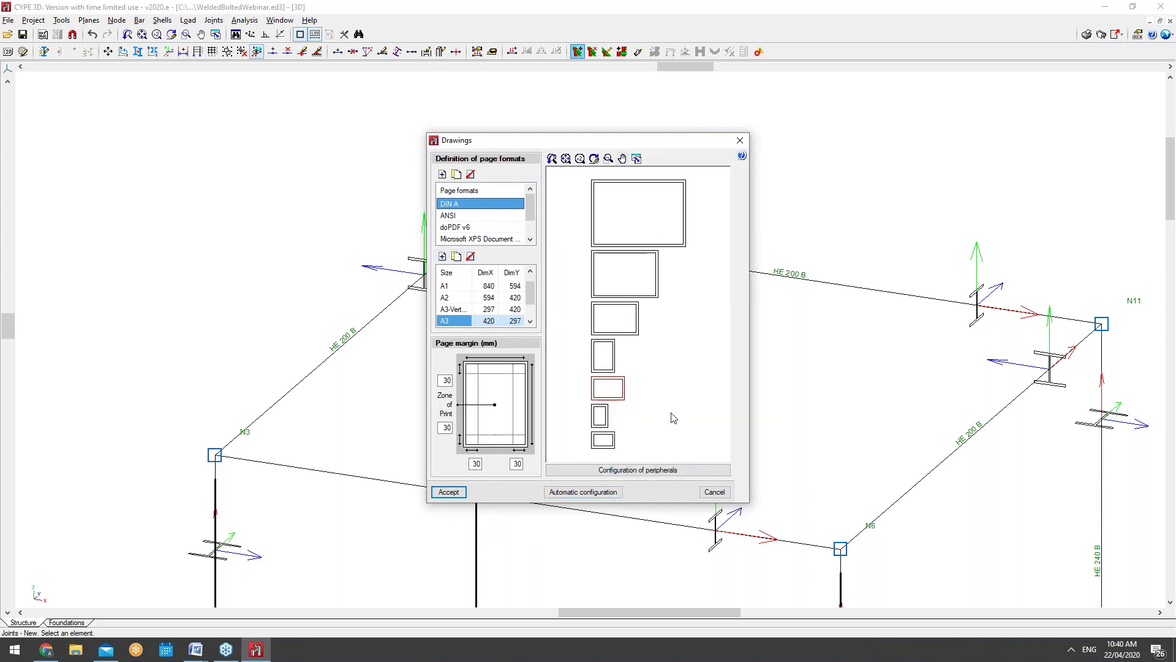
click(714, 492)
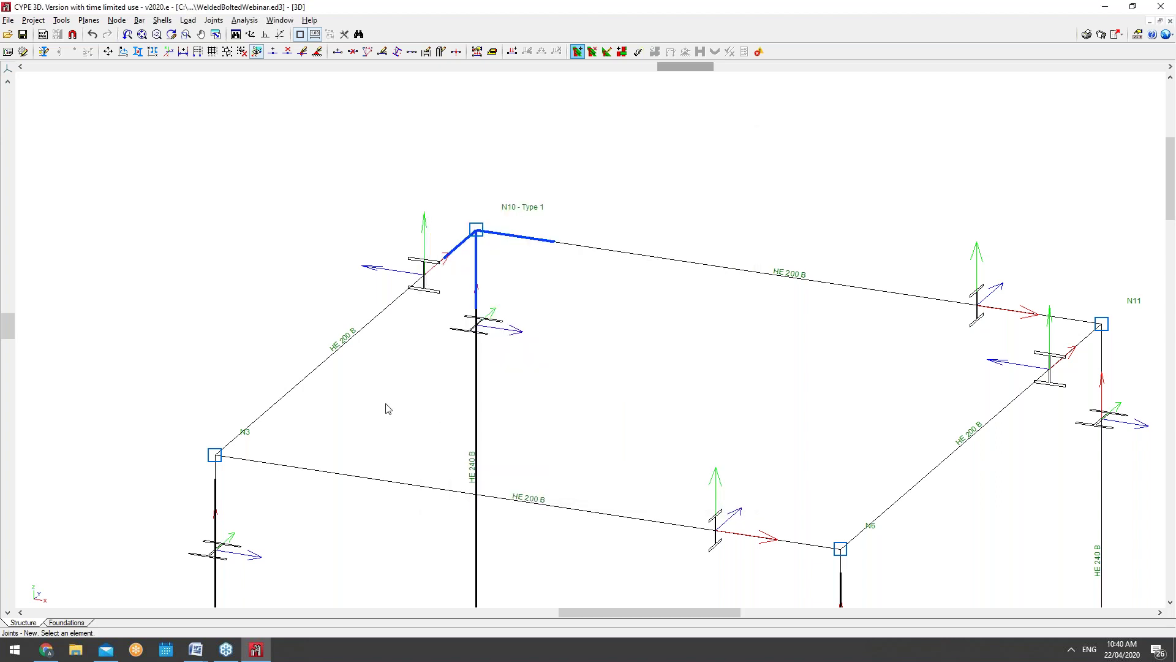
Start a new joint at corner node N3 and view its column and two beams in 3D
click(207, 21)
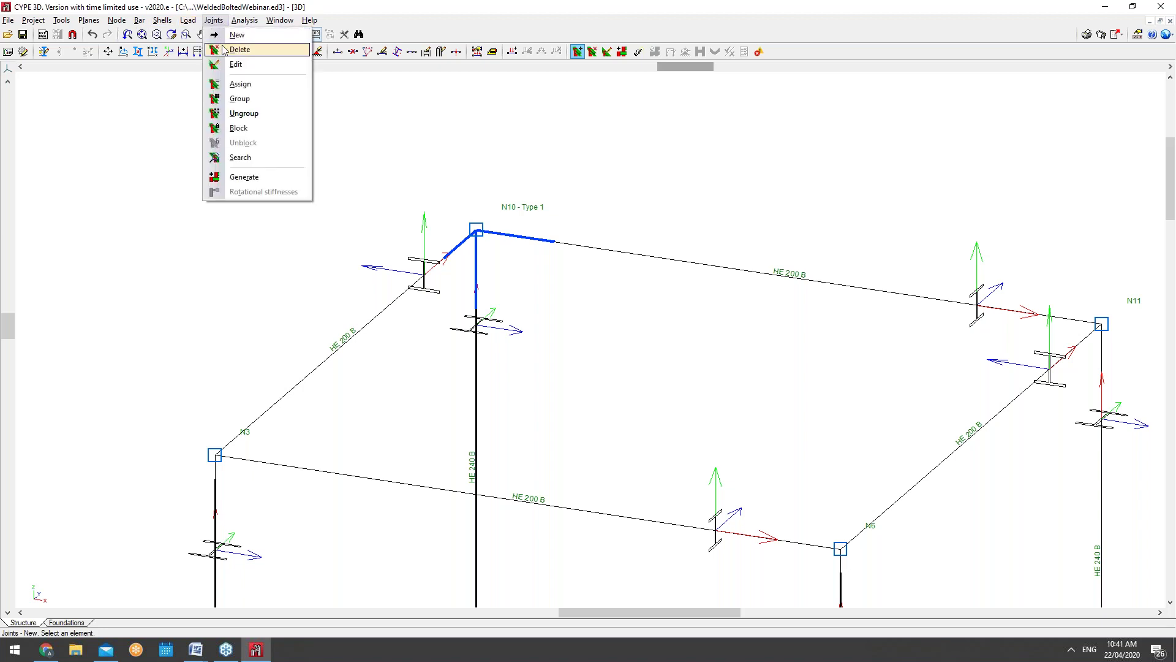
click(236, 35)
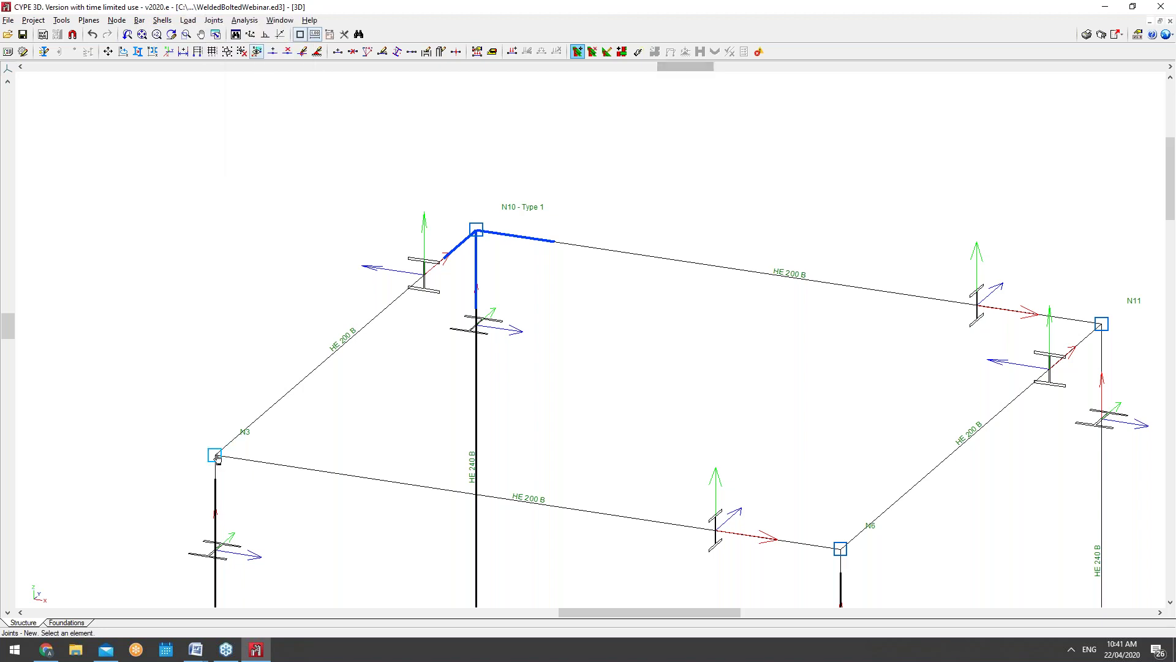
click(477, 230)
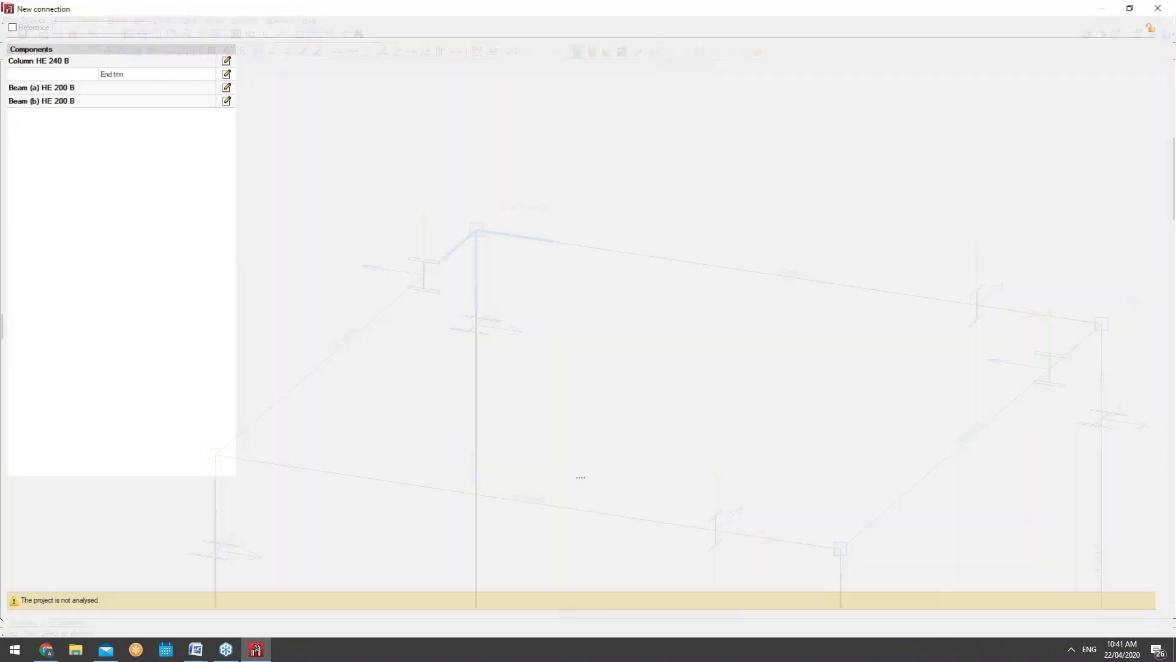
middle_drag(675, 191, 637, 193)
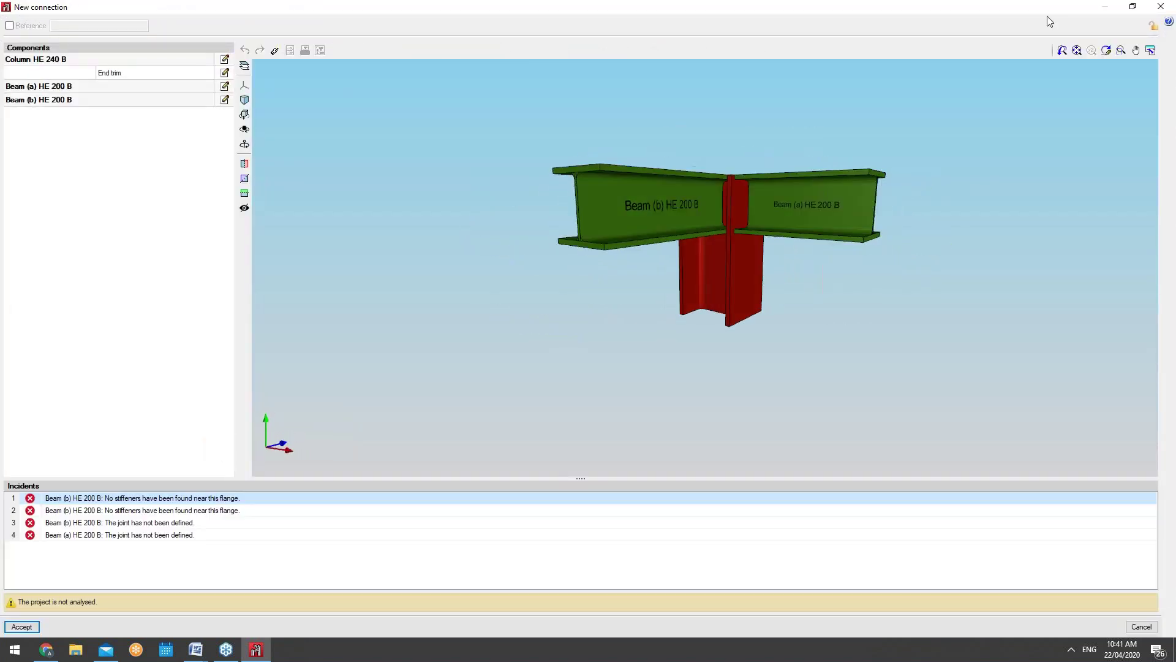
Leave the joint at node N3 undefined, start a new joint at node N8, and view its columns and beams in 3D
click(1161, 7)
scroll(858, 209, down, 3)
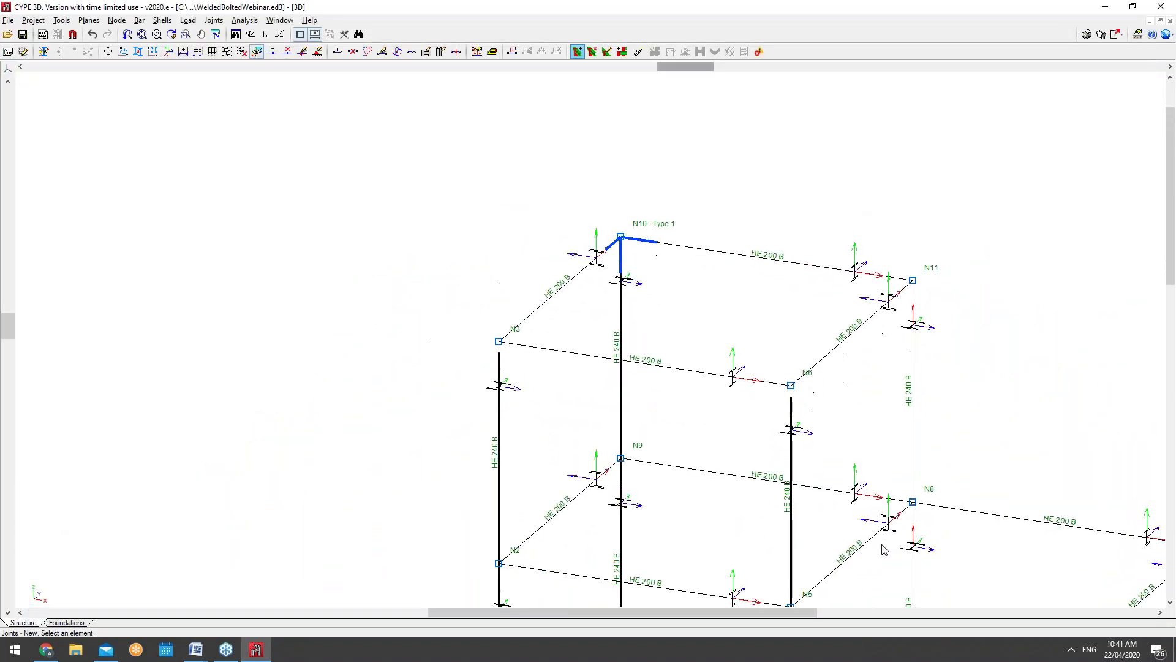
scroll(908, 496, up, 3)
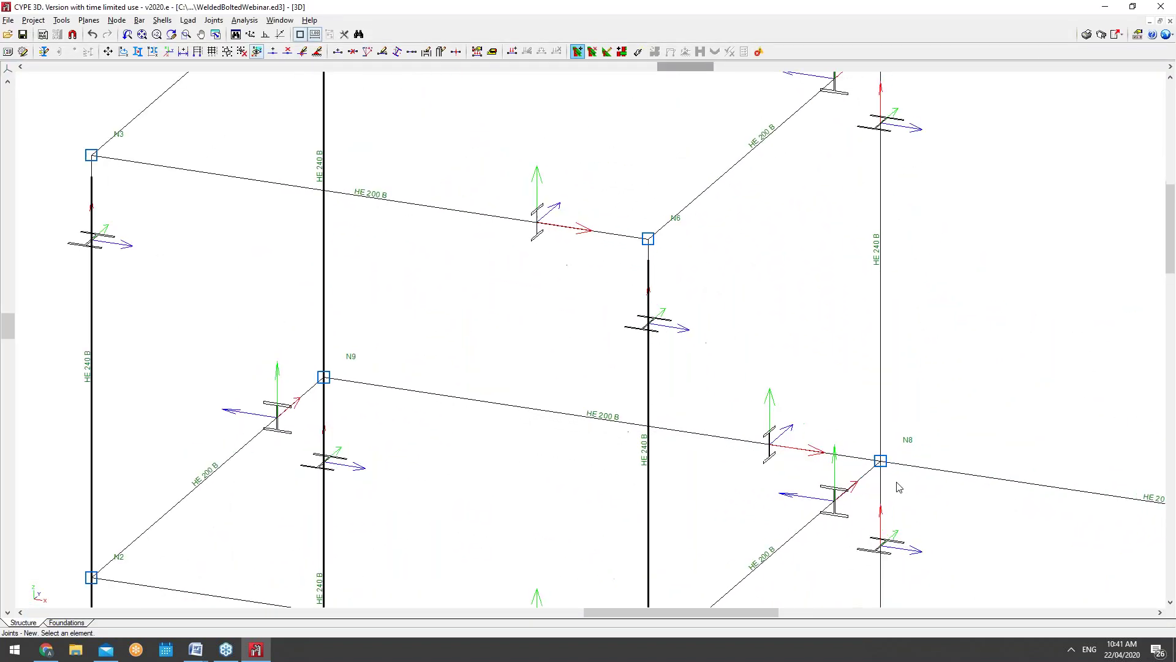
click(879, 459)
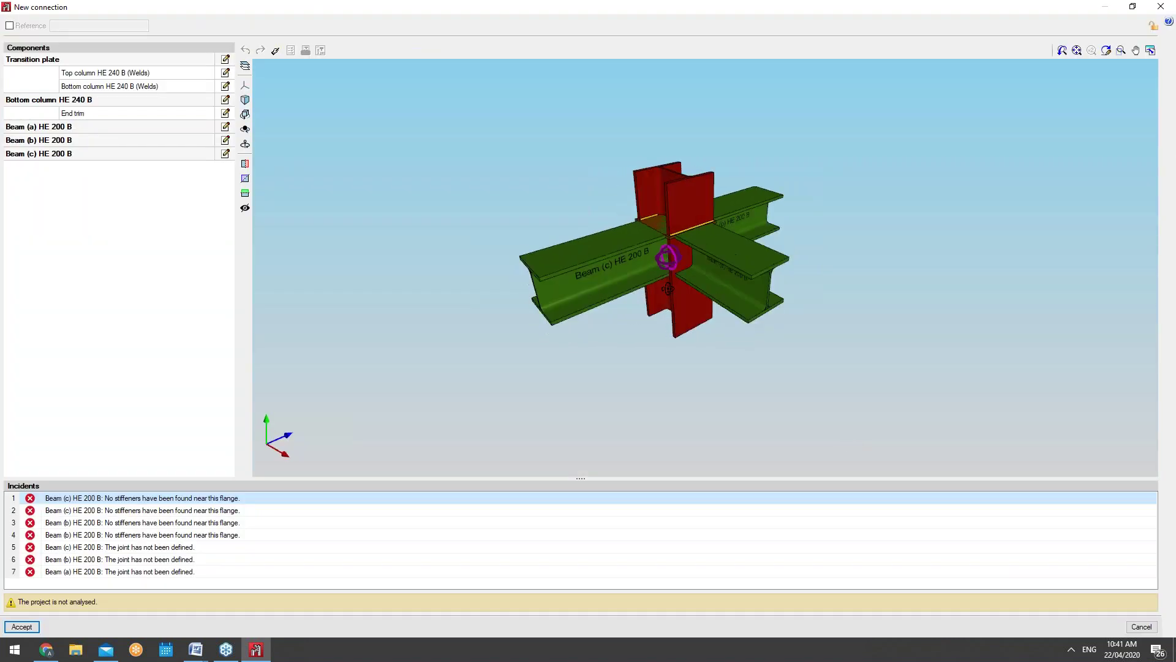
mouse_move(668, 289)
middle_down()
mouse_move(549, 263)
mouse_move(821, 264)
mouse_move(805, 264)
middle_up()
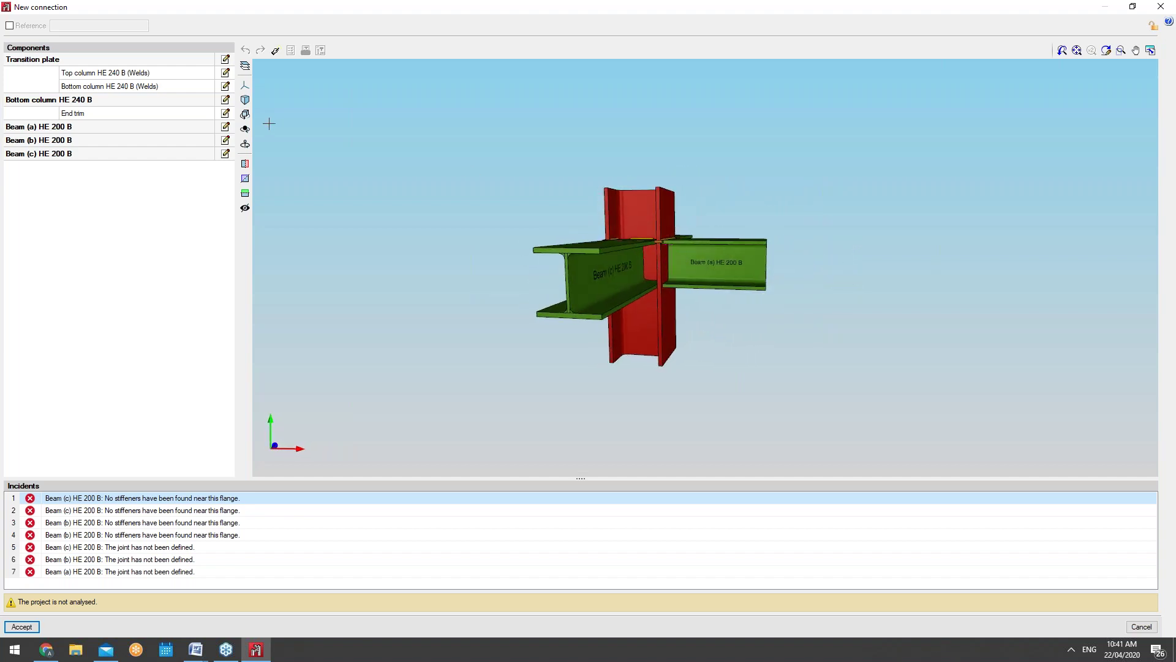
View the transition plate's geometry and the bottom column's end trim without changing either
click(226, 59)
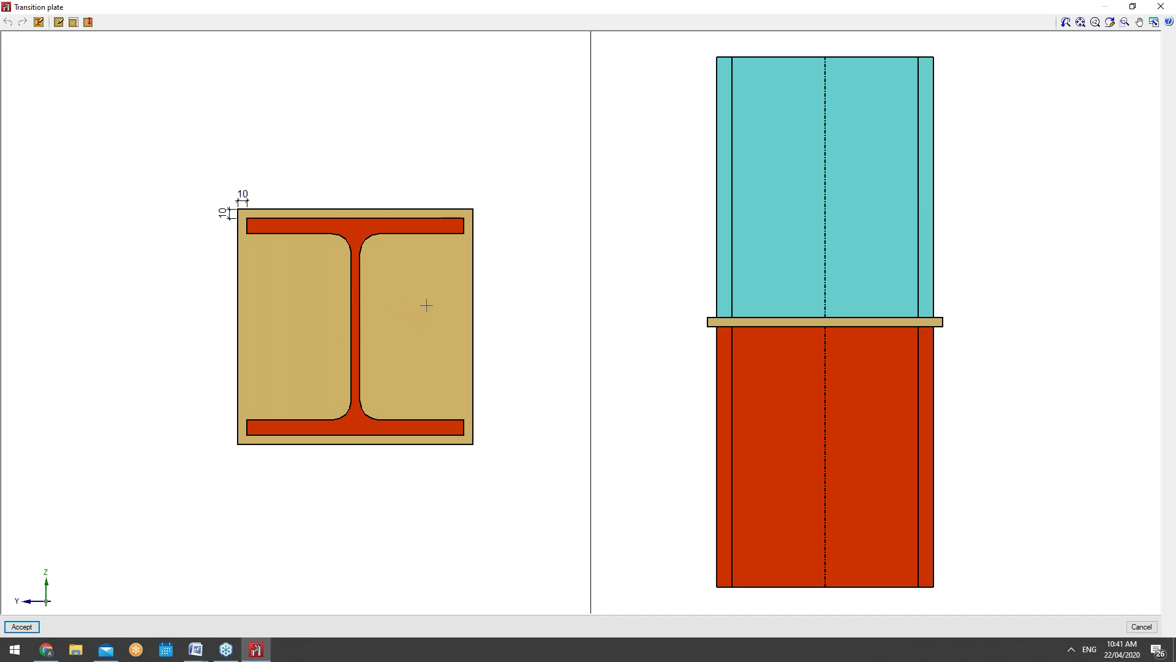
click(21, 627)
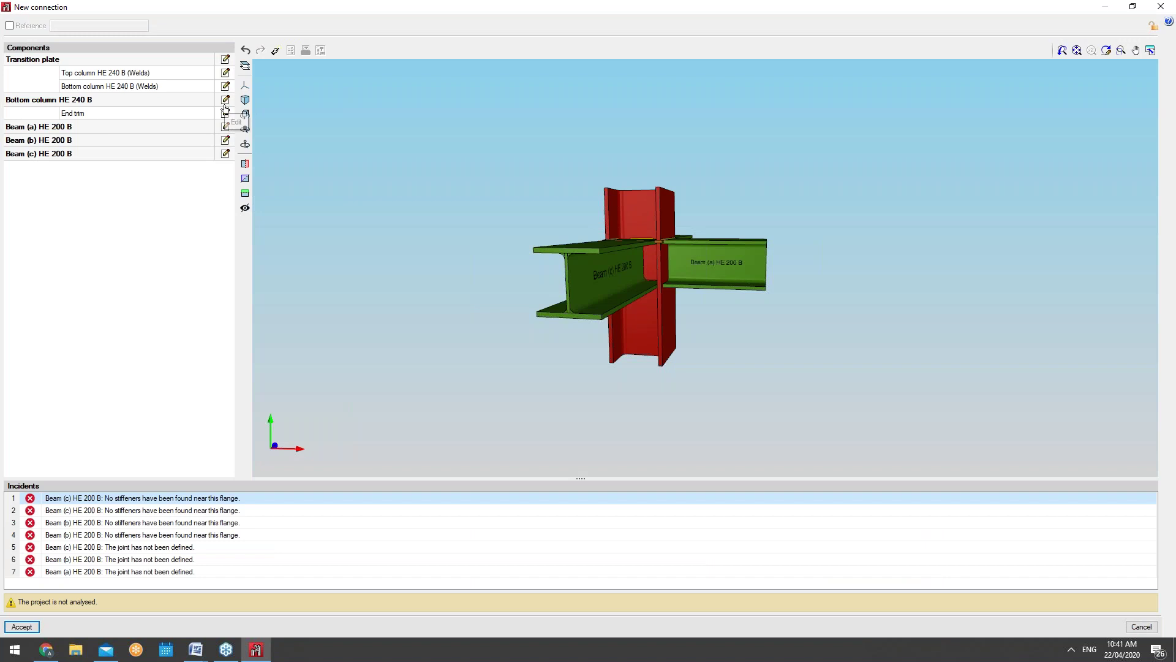
click(225, 113)
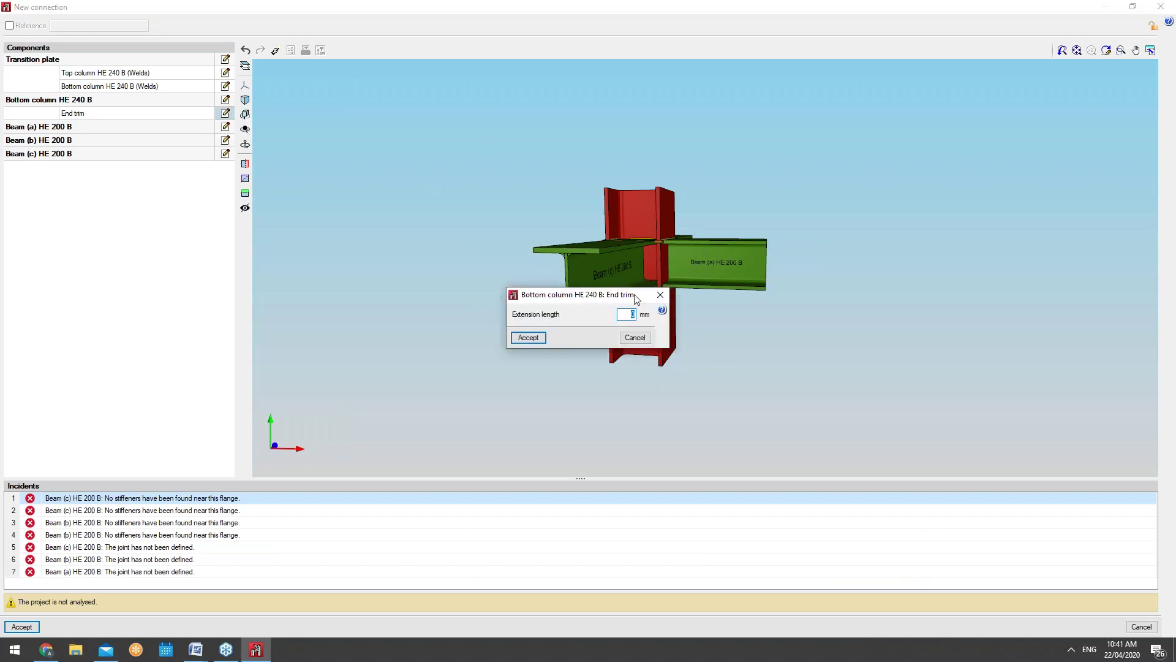
click(661, 295)
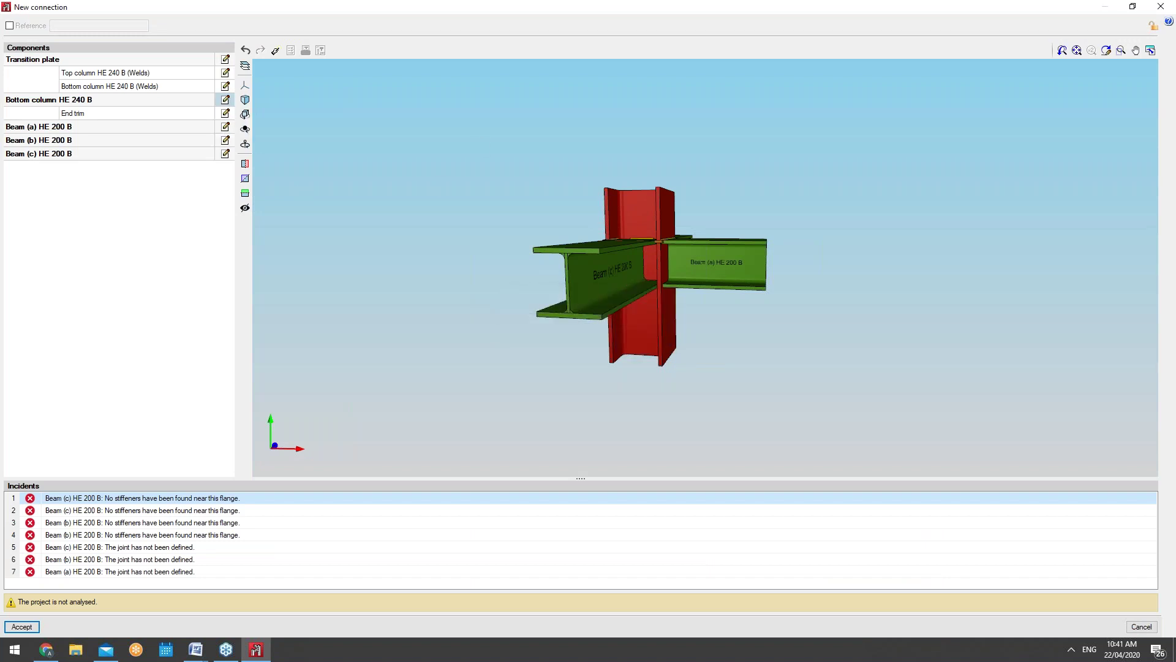
View the bottom column's detail and the connection options of Beam (a), leaving both unchanged
click(224, 100)
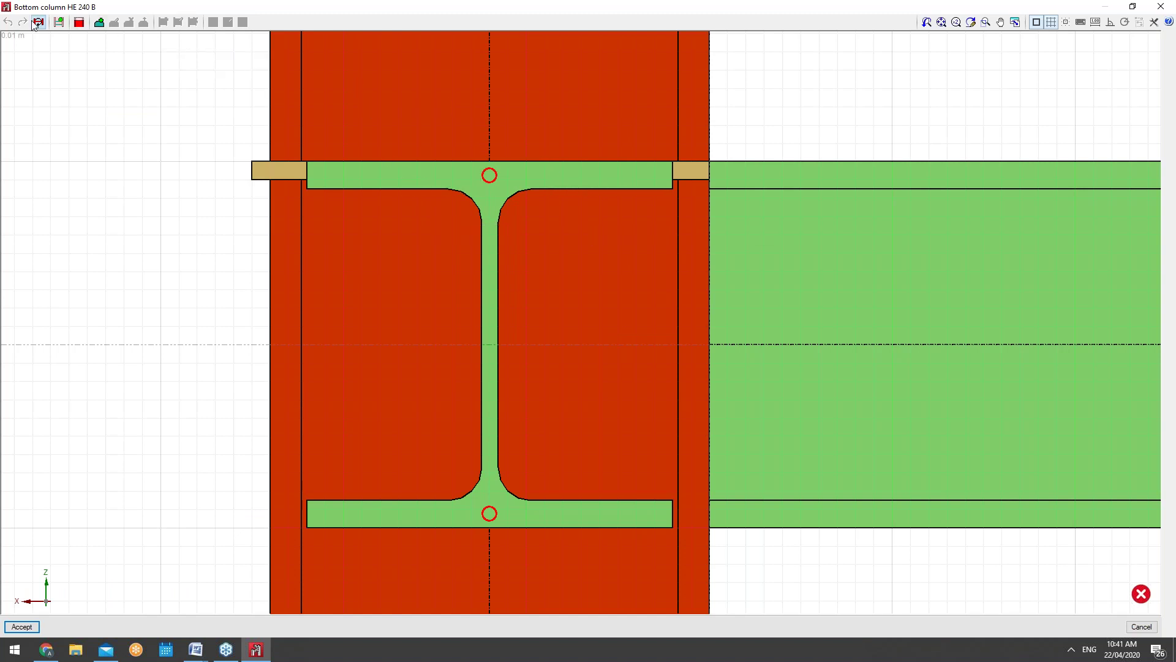
click(1160, 6)
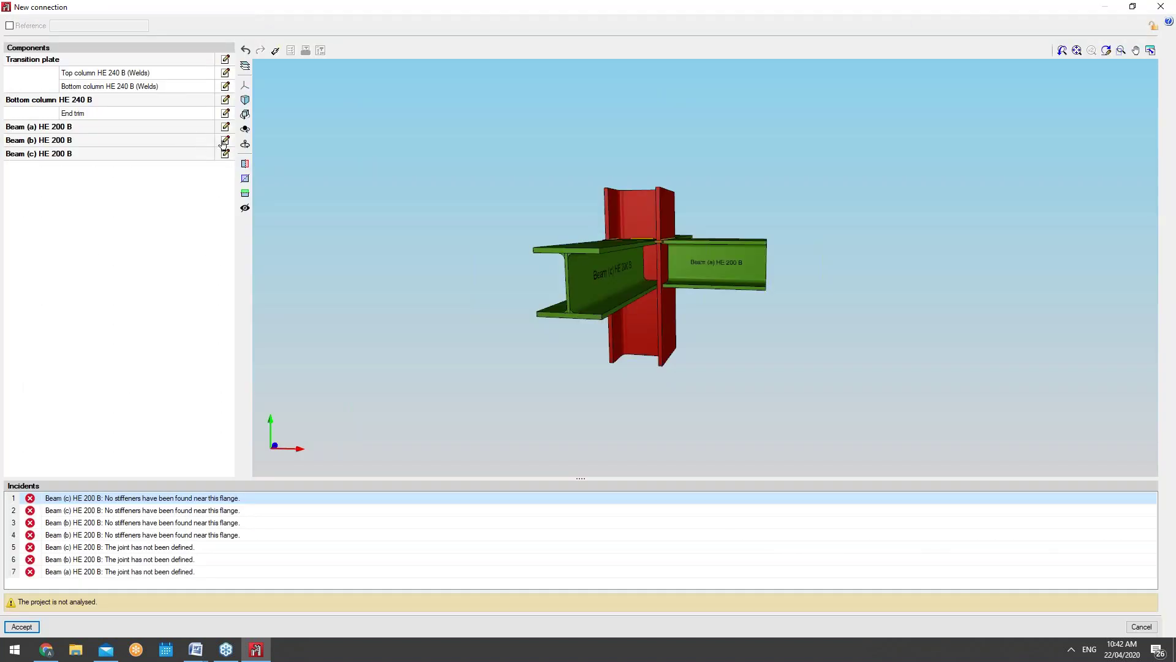
click(224, 126)
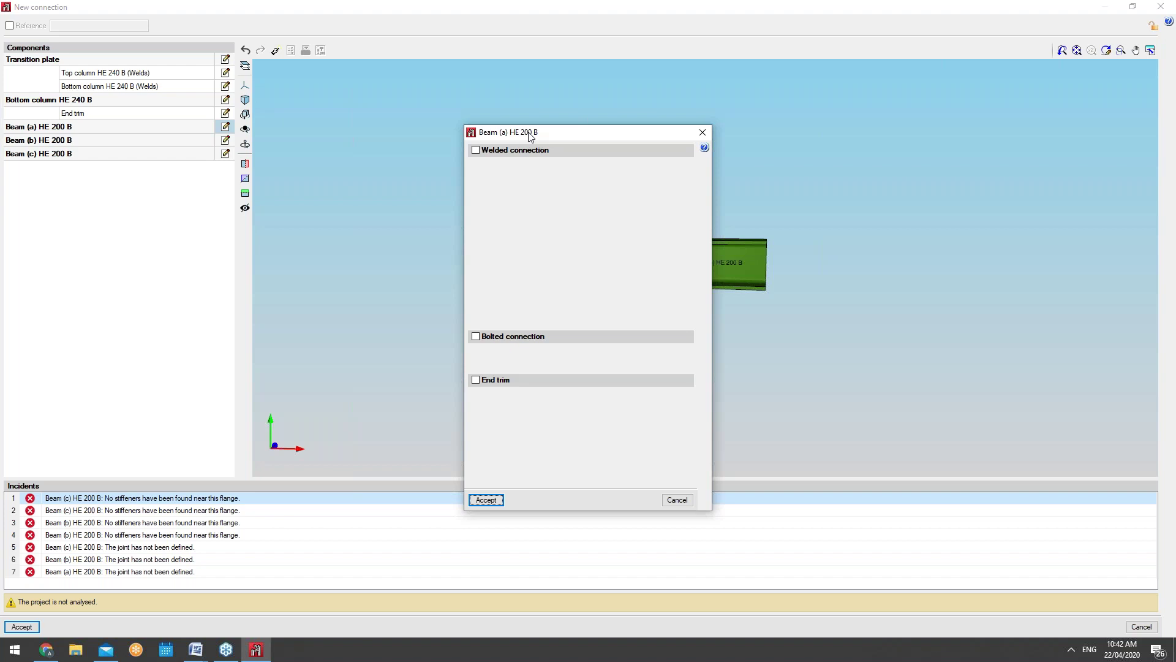
click(702, 133)
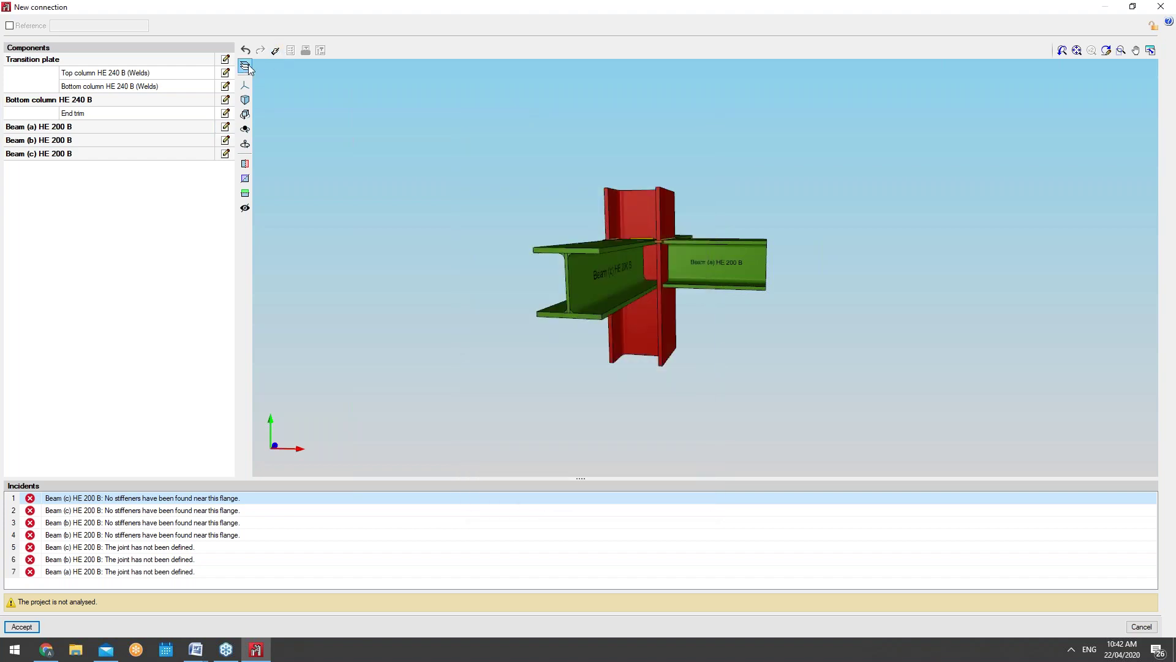
Design the joint with all bolted connections, without prestressed bolts, using the connection elements defined for the job
click(276, 51)
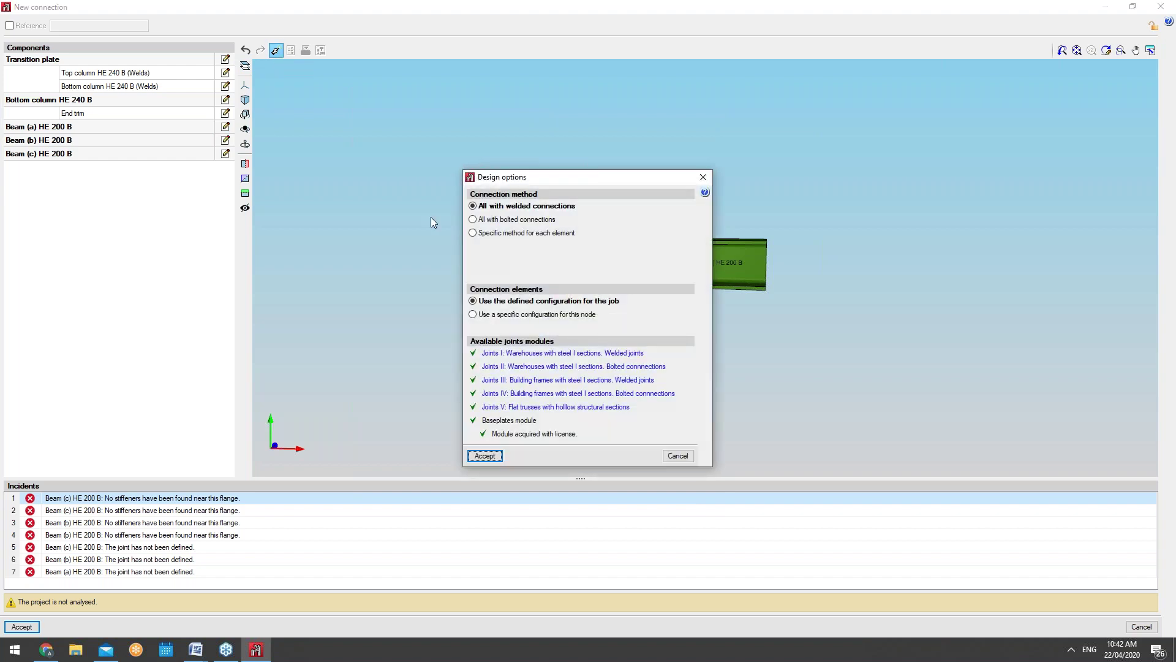
click(505, 222)
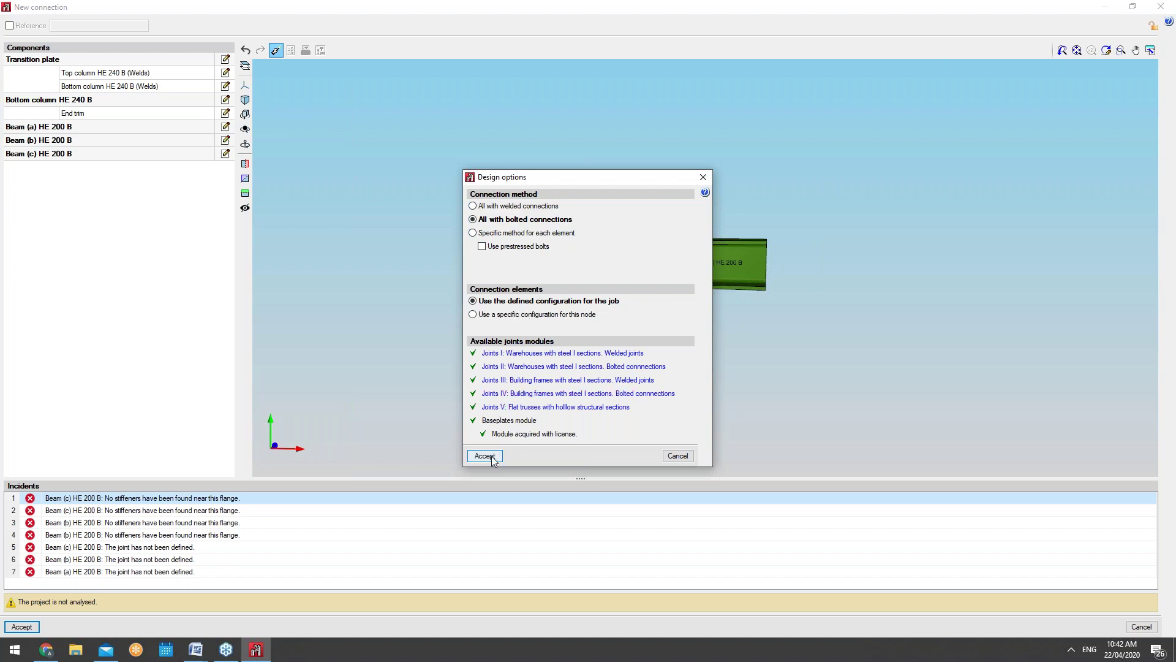
click(520, 233)
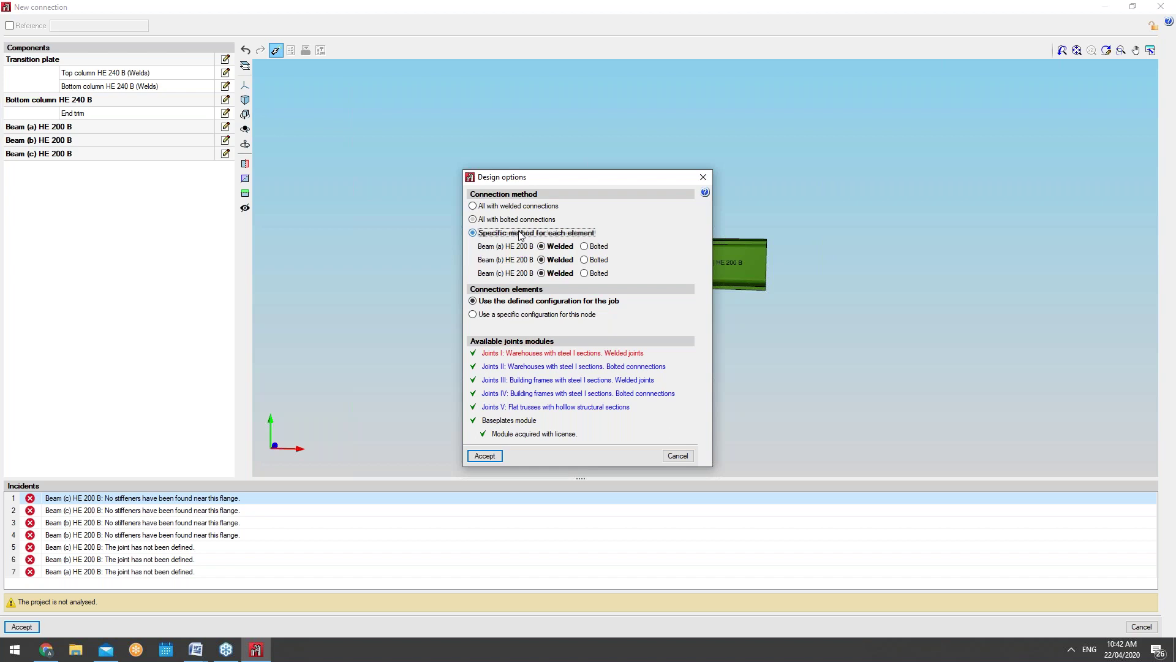
click(522, 219)
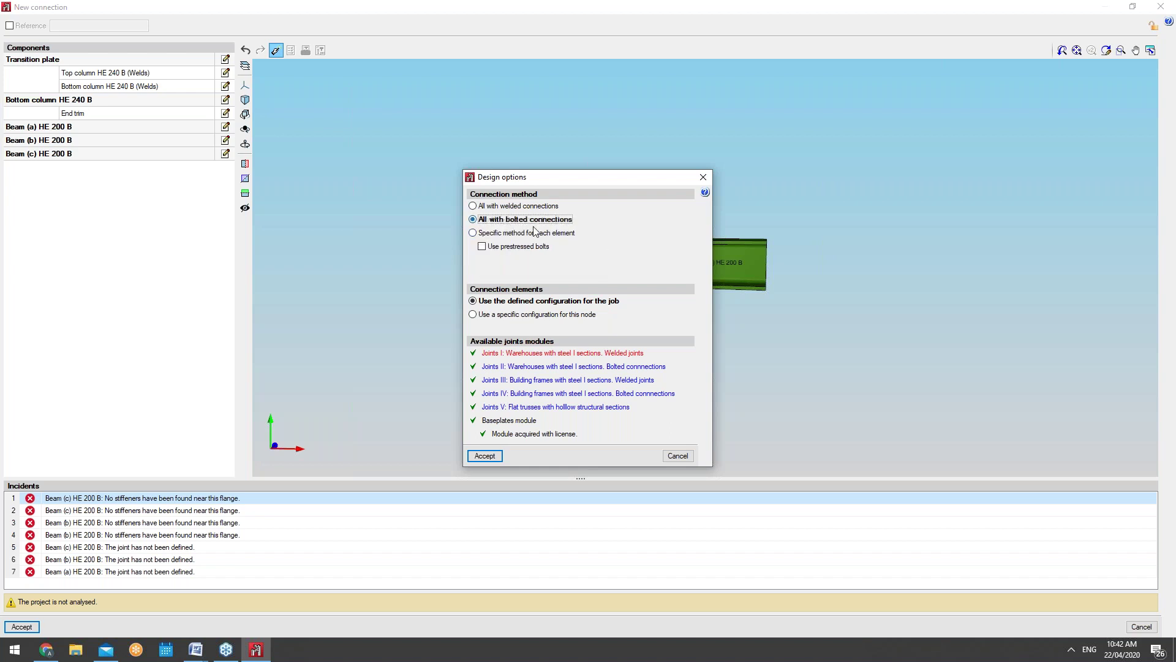
click(498, 458)
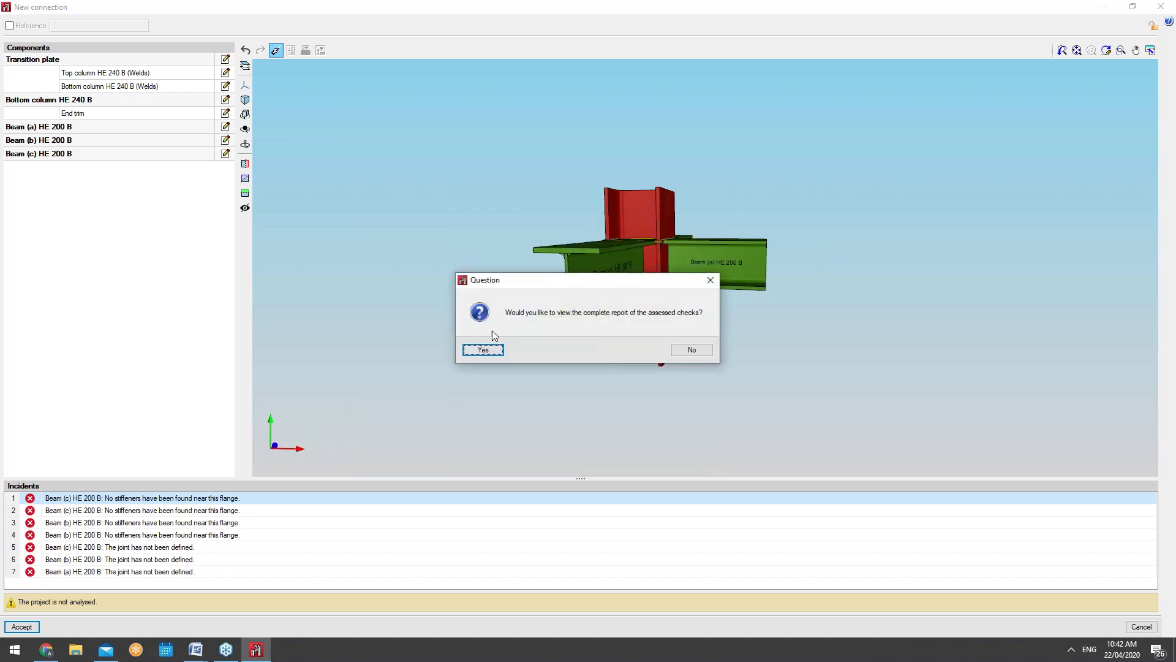
Open the complete report of the assessed checks and go through the transition plate's code checks
click(484, 349)
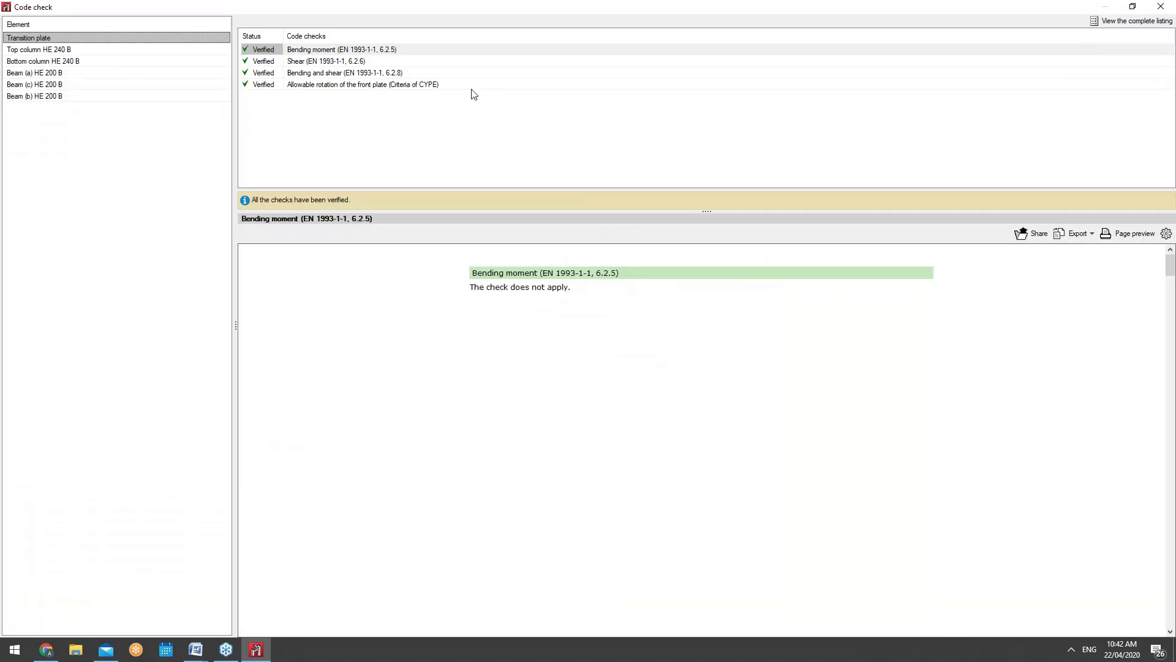
key(Down)
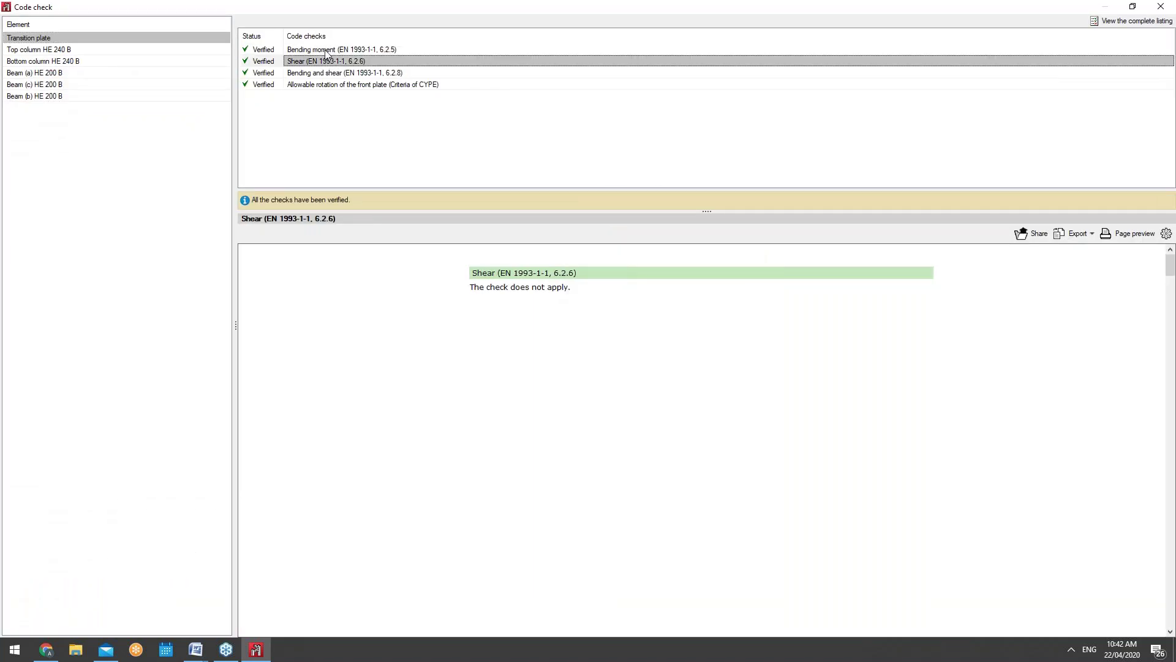
key(Down)
key(Down)
key(Up)
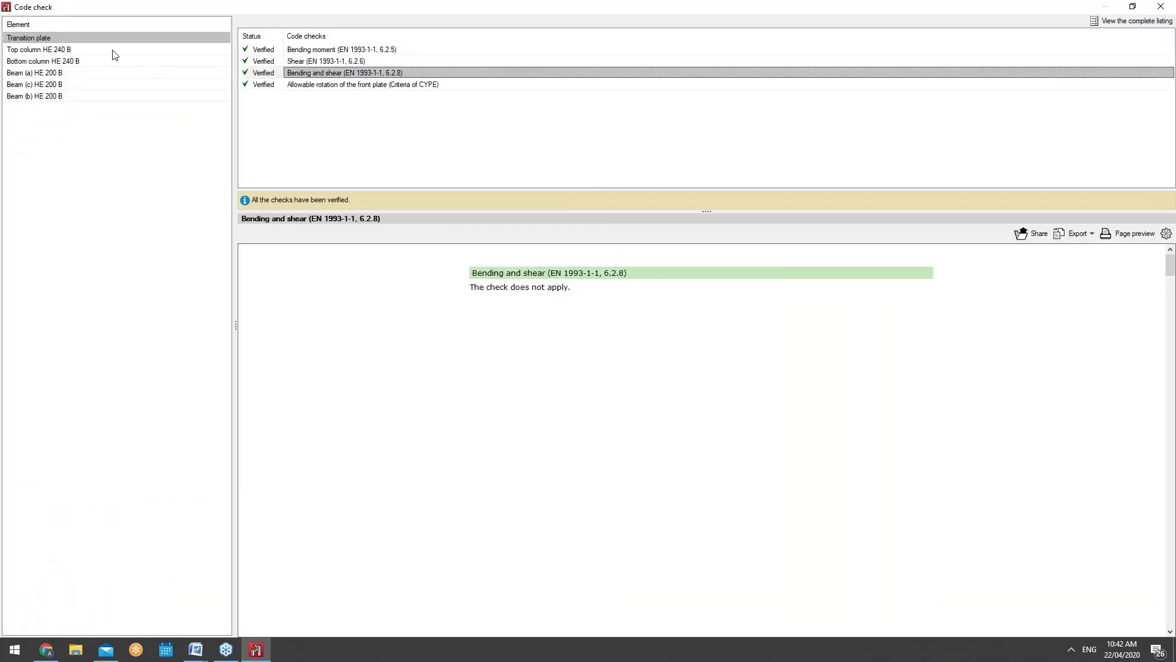
Review the column and beam checks, including the Equivalent T-stub check for Beam (c)'s front plate, and close the report
click(123, 50)
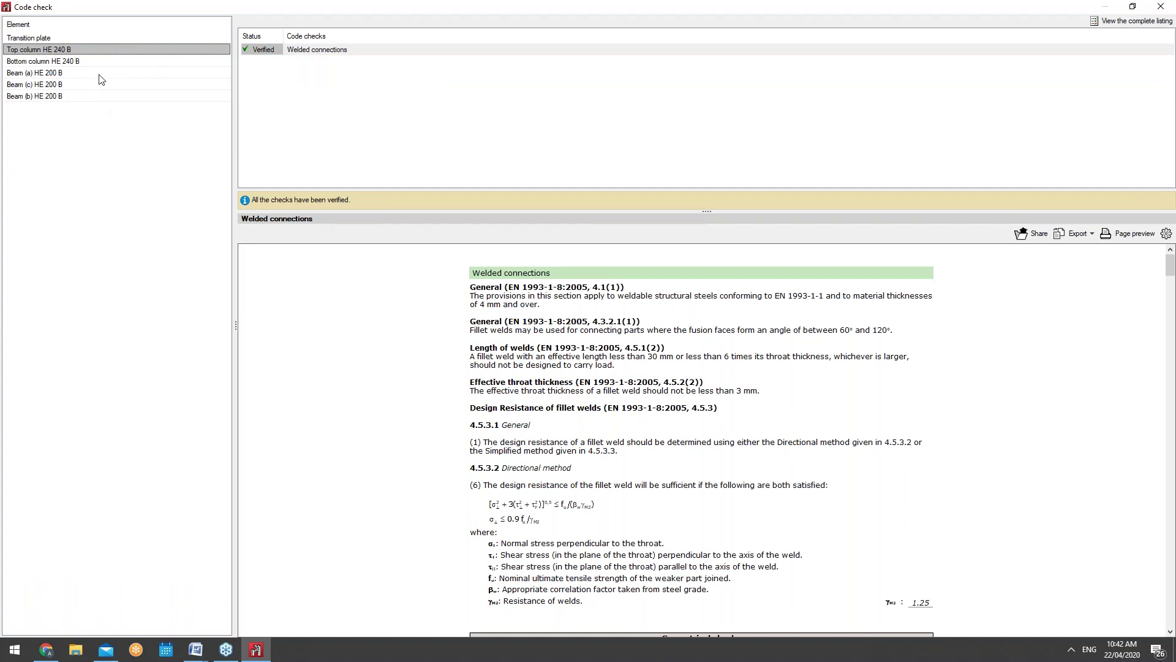
click(78, 63)
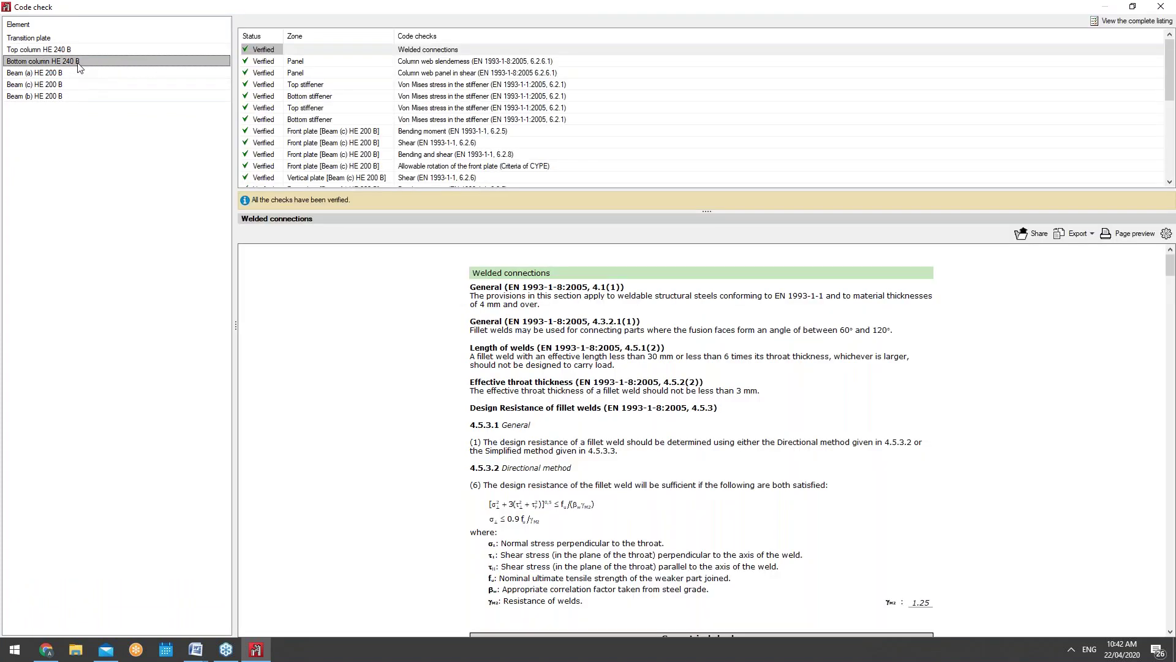
click(79, 71)
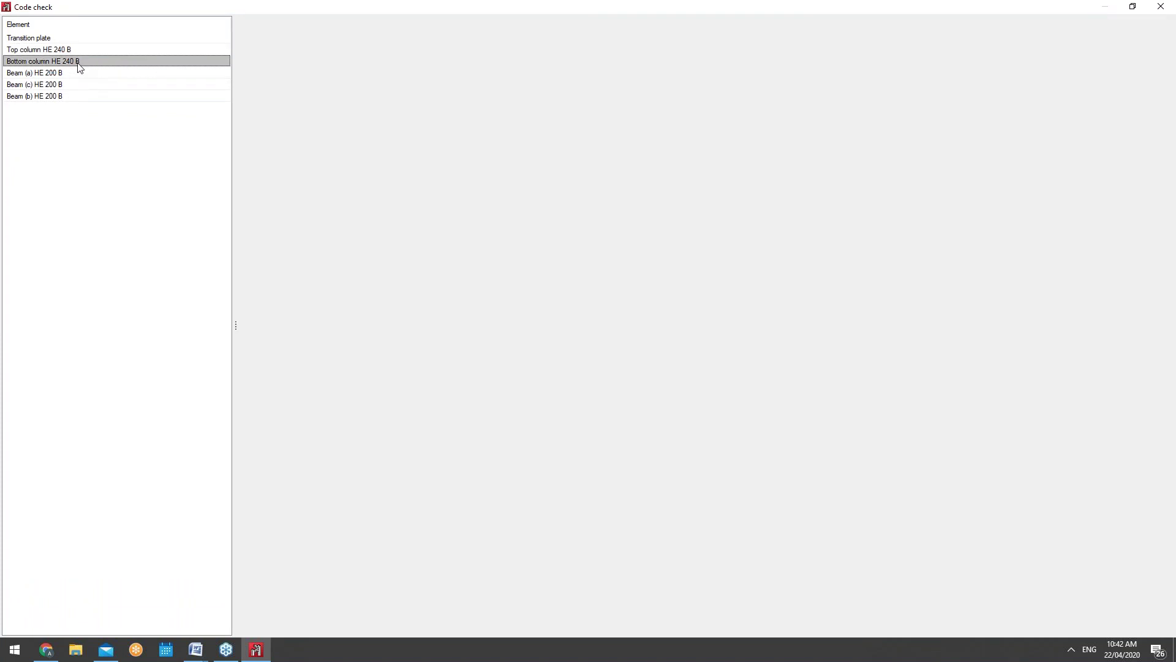
click(79, 84)
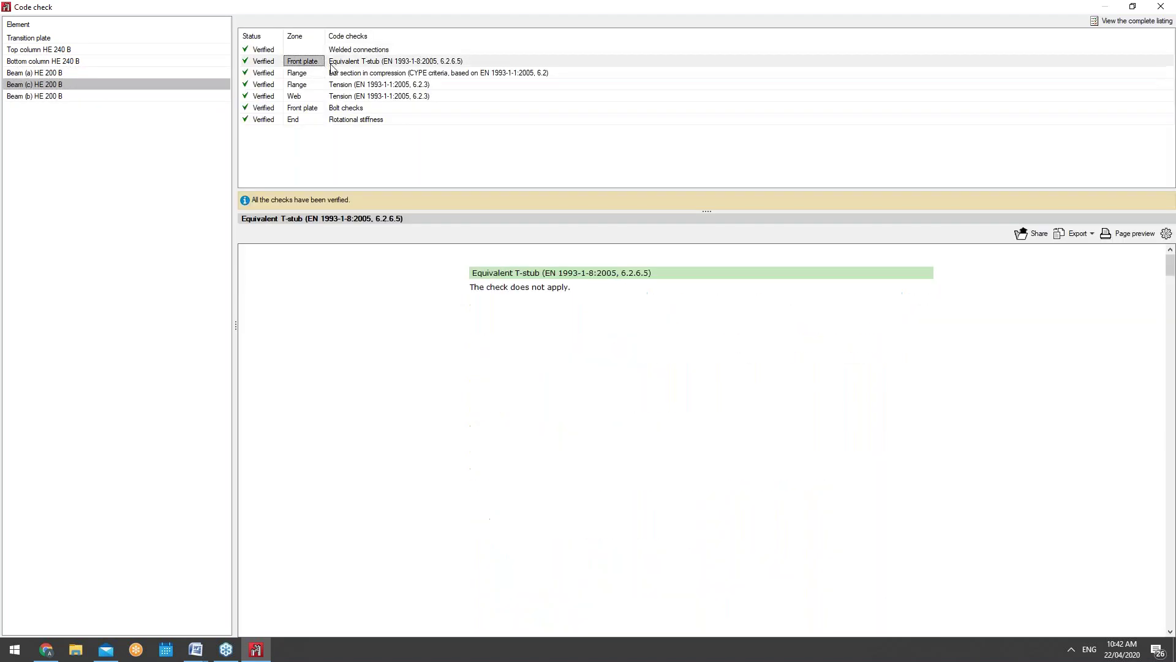
click(331, 63)
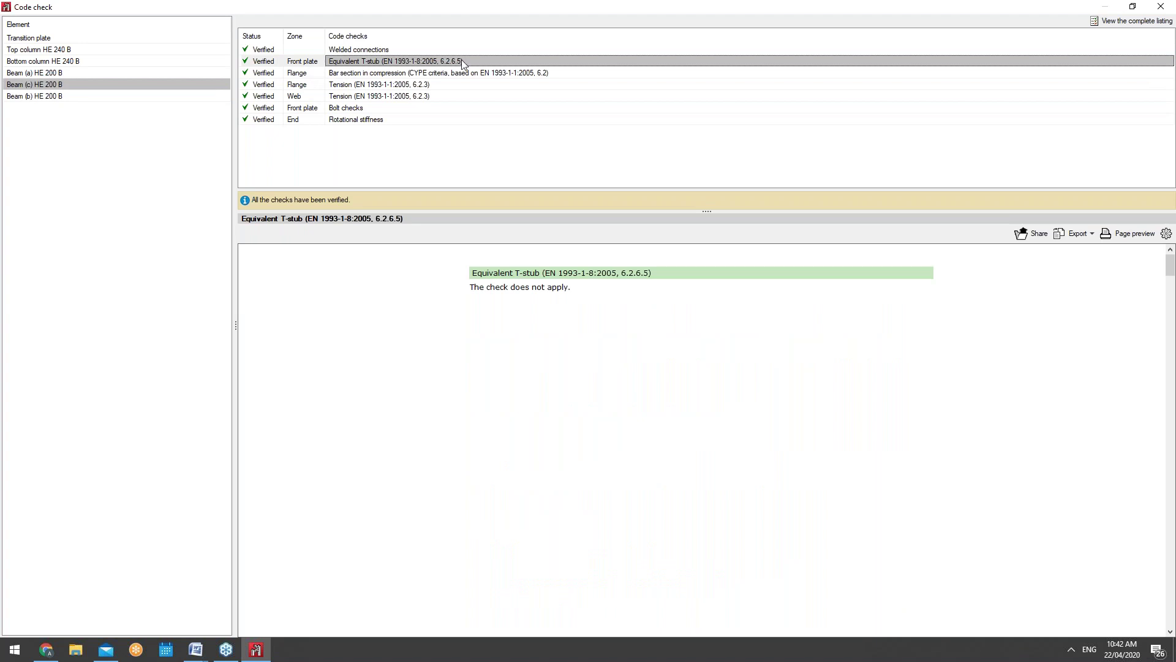
click(1161, 6)
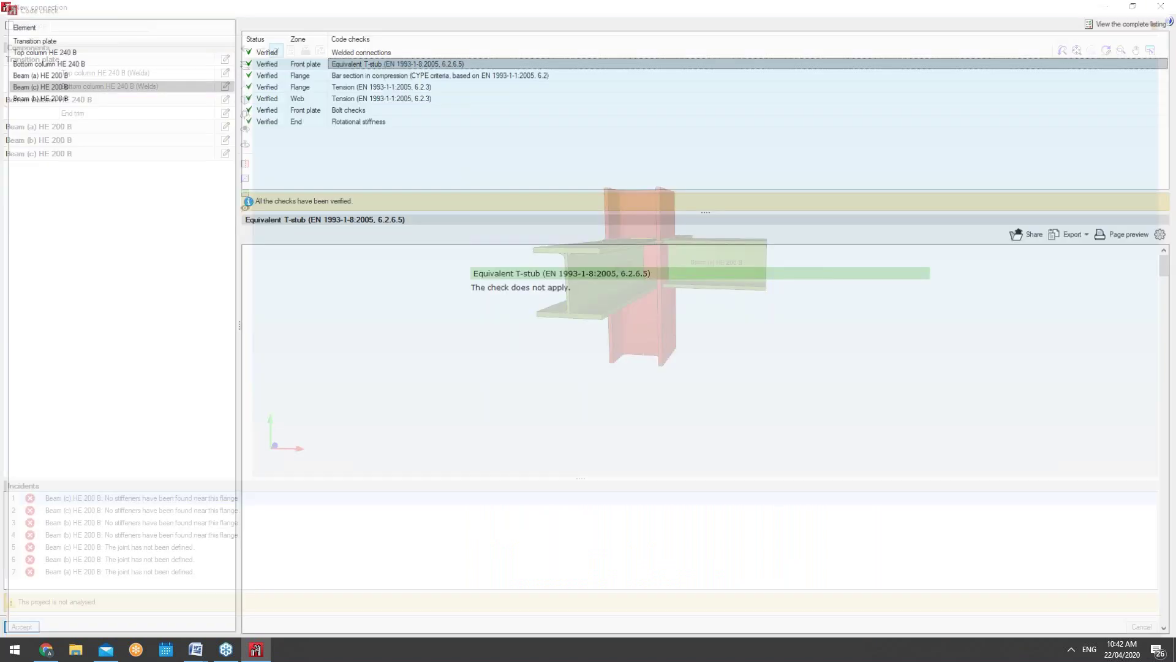
Examine the bolted front plates, stiffeners and welds of the designed joint in 3D from several sides
drag(687, 260, 647, 263)
scroll(745, 270, up, 5)
drag(746, 271, 429, 179)
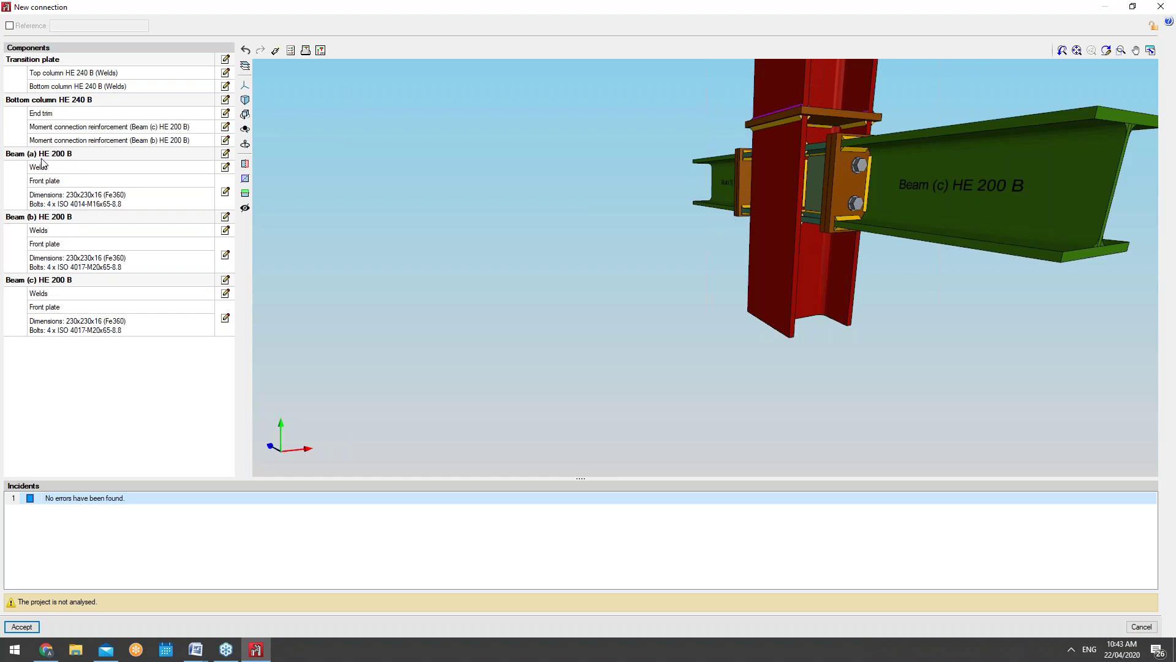
middle_drag(794, 182, 613, 239)
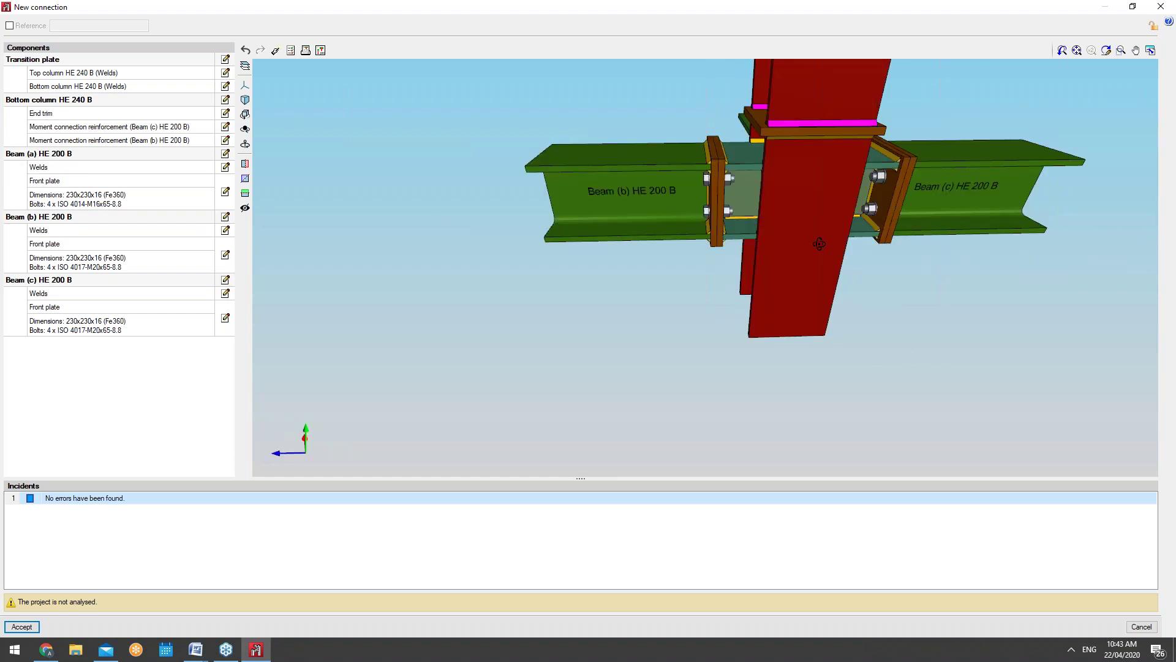
middle_drag(1017, 231, 1066, 190)
scroll(811, 267, up, 6)
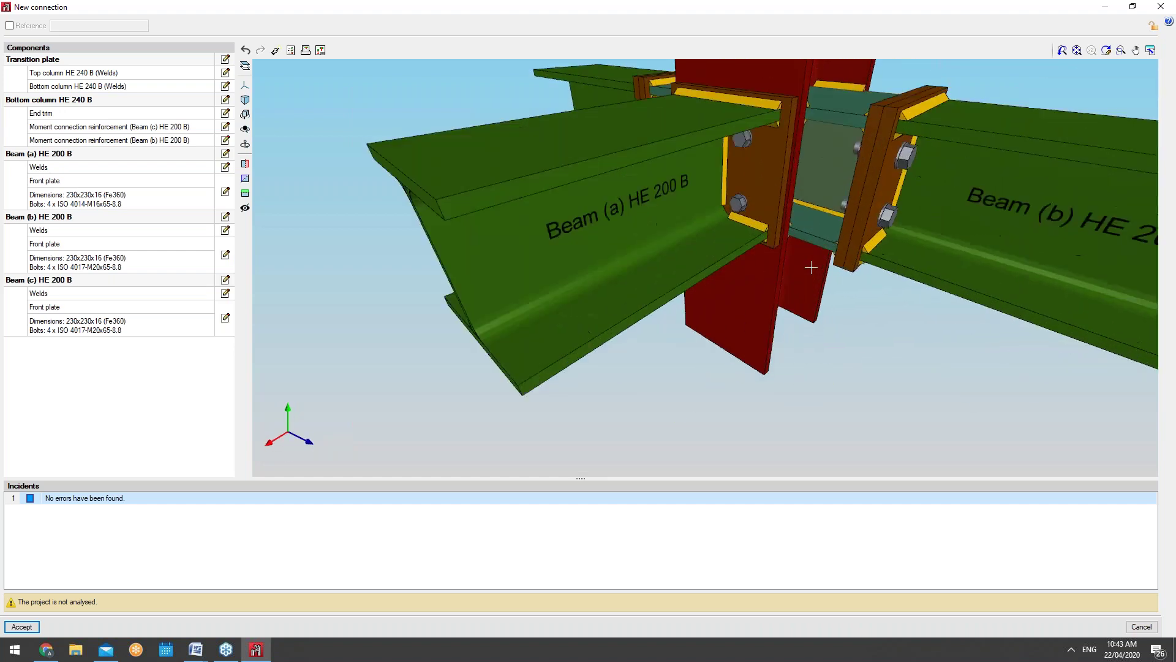
Examine Beam (a)'s front plate connection up close and view its web and flange weld settings without changing them
scroll(755, 364, down, 3)
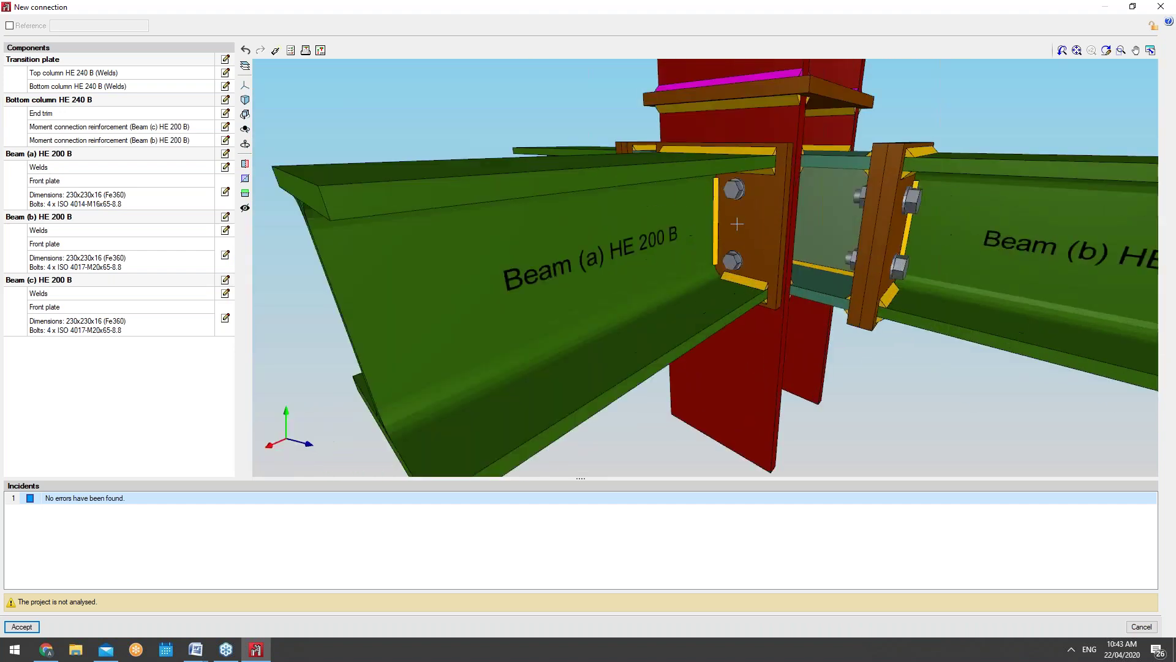
scroll(770, 192, up, 2)
mouse_move(770, 192)
middle_down()
mouse_move(777, 230)
mouse_move(751, 182)
middle_up()
click(225, 167)
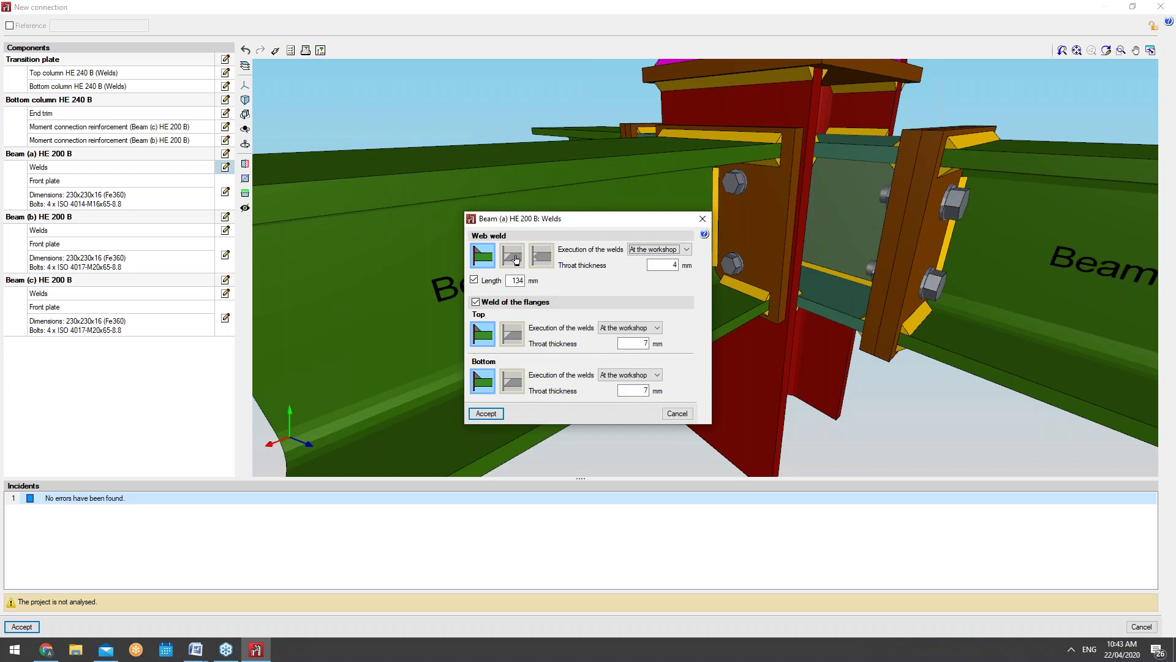
click(665, 415)
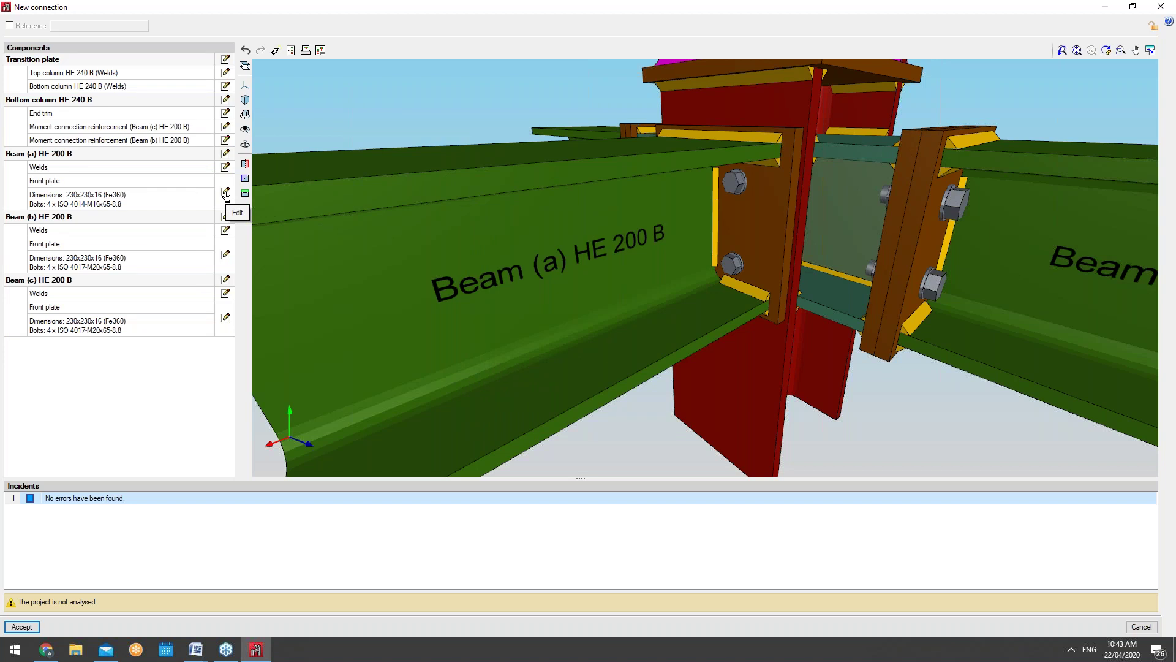
Open Beam (a)'s front plate for editing, view the distance setting for moving the upper bolt row, and cancel it
click(226, 193)
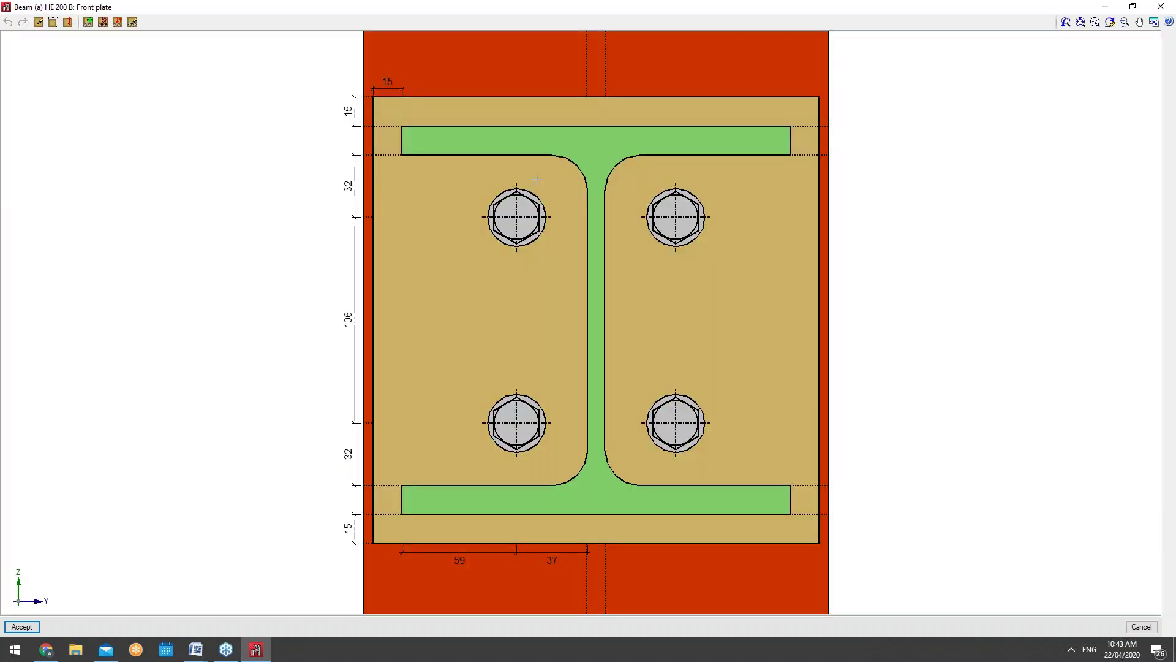
click(117, 23)
mouse_move(516, 217)
mouse_down()
mouse_move(517, 237)
mouse_move(519, 222)
mouse_up()
drag(520, 223, 490, 218)
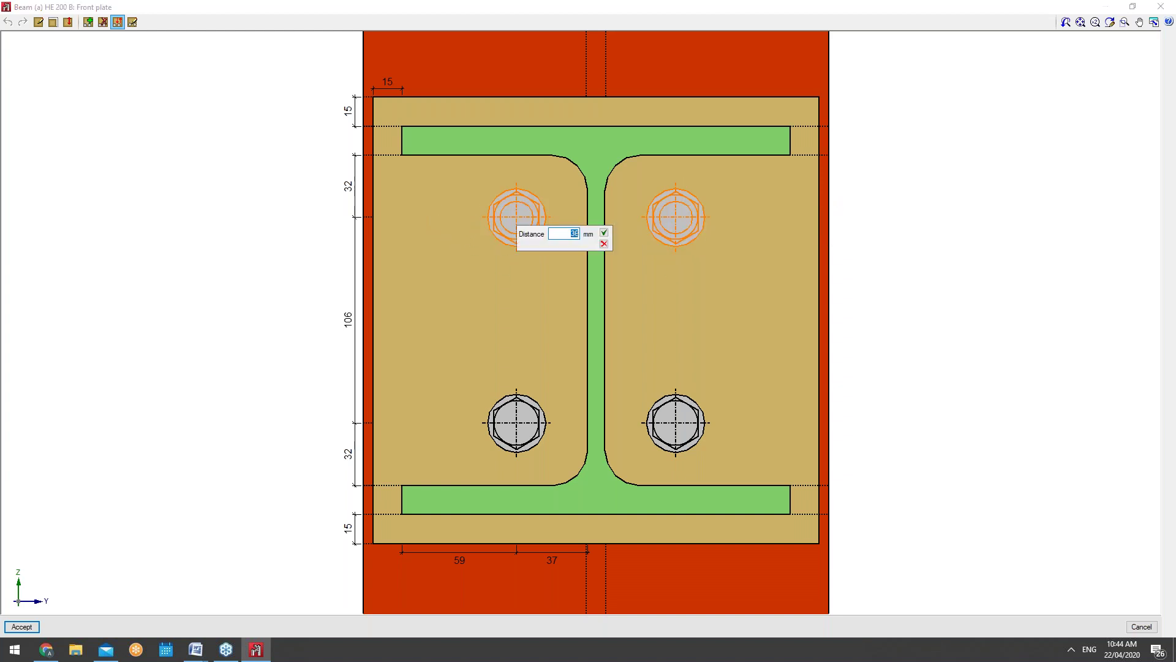
click(603, 245)
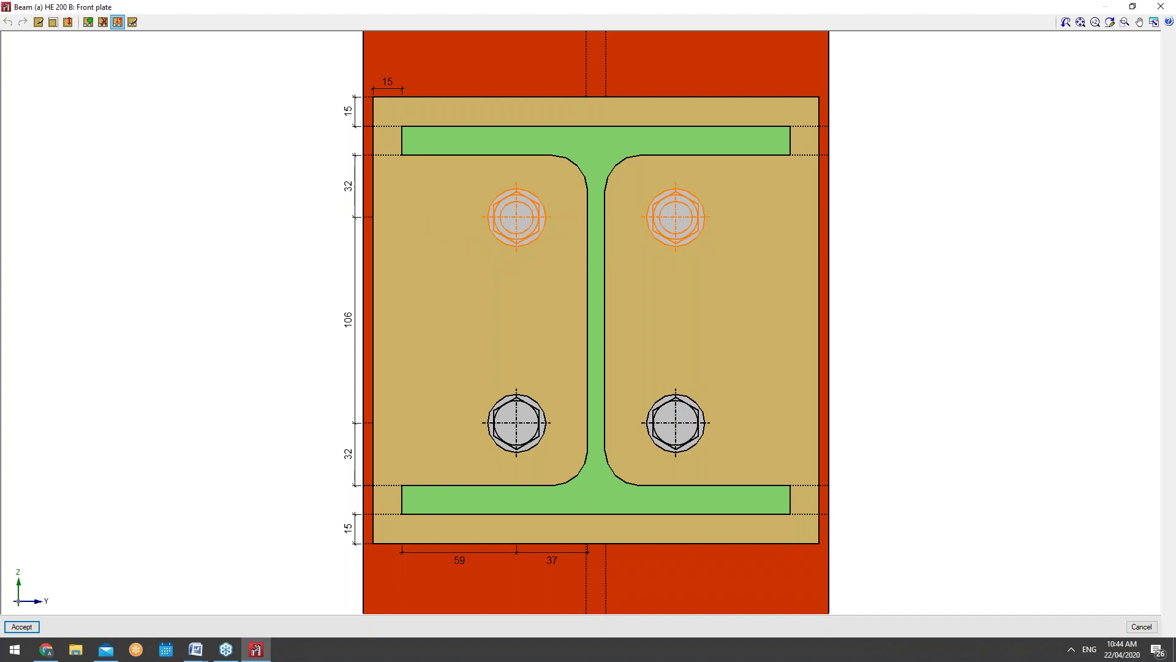
Leave Beam (a)'s front plate editor without changing anything and examine the whole bolted joint in 3D, keeping the connection open
click(88, 23)
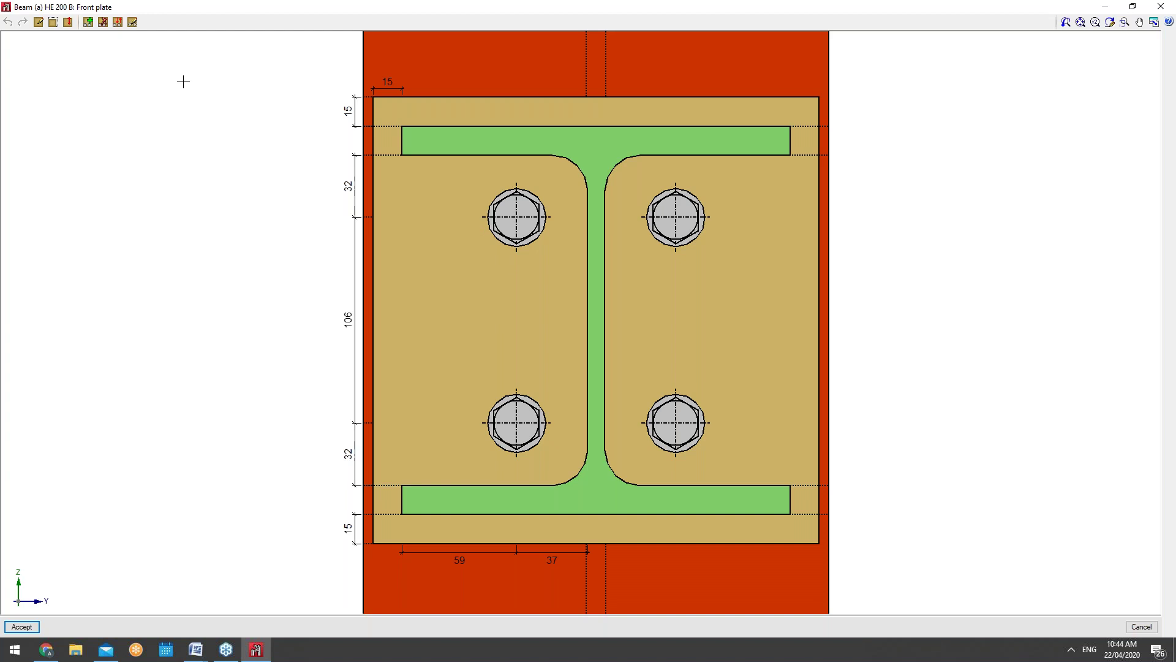
click(53, 24)
click(1161, 7)
middle_drag(736, 229, 843, 216)
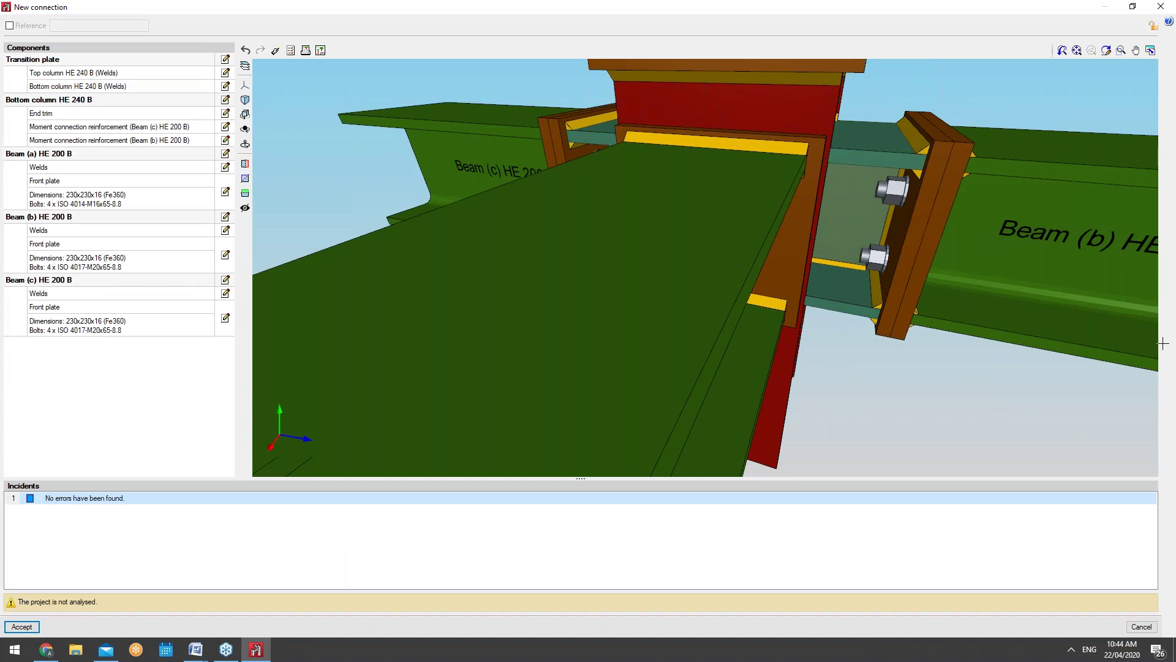
middle_drag(769, 210, 744, 221)
scroll(757, 218, down, 3)
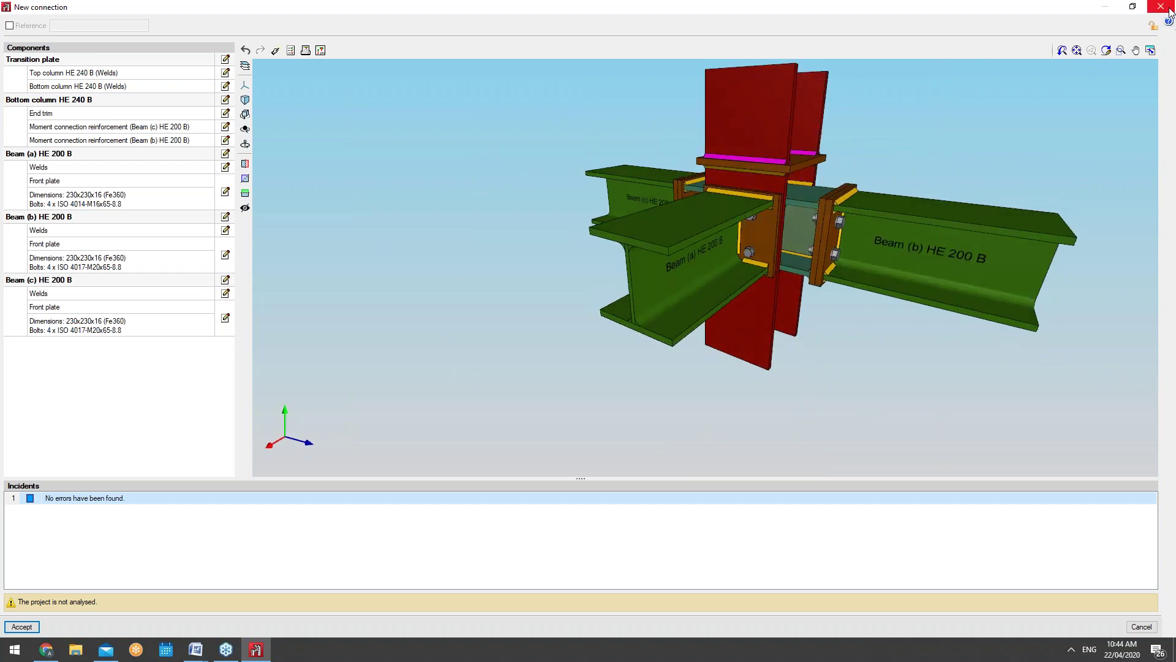
click(1161, 8)
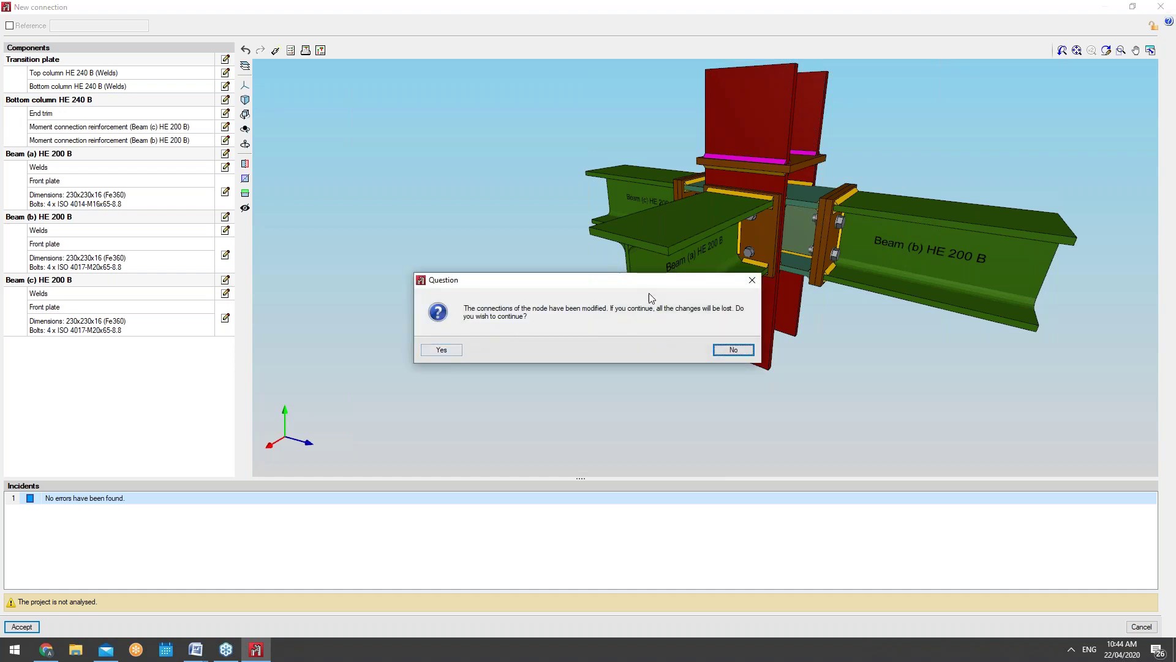
click(752, 280)
Review the connection's detailing drawing, examining the plates, welds, bolts and stiffeners in its section views, and close it
click(320, 52)
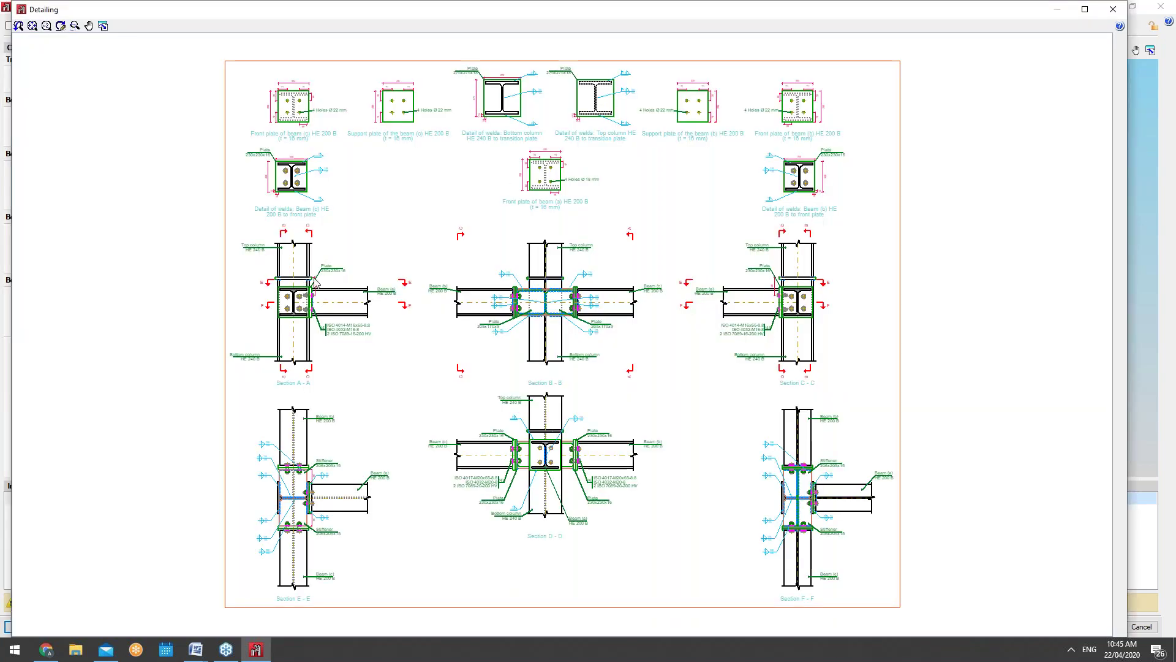
scroll(292, 305, up, 1)
scroll(283, 315, up, 4)
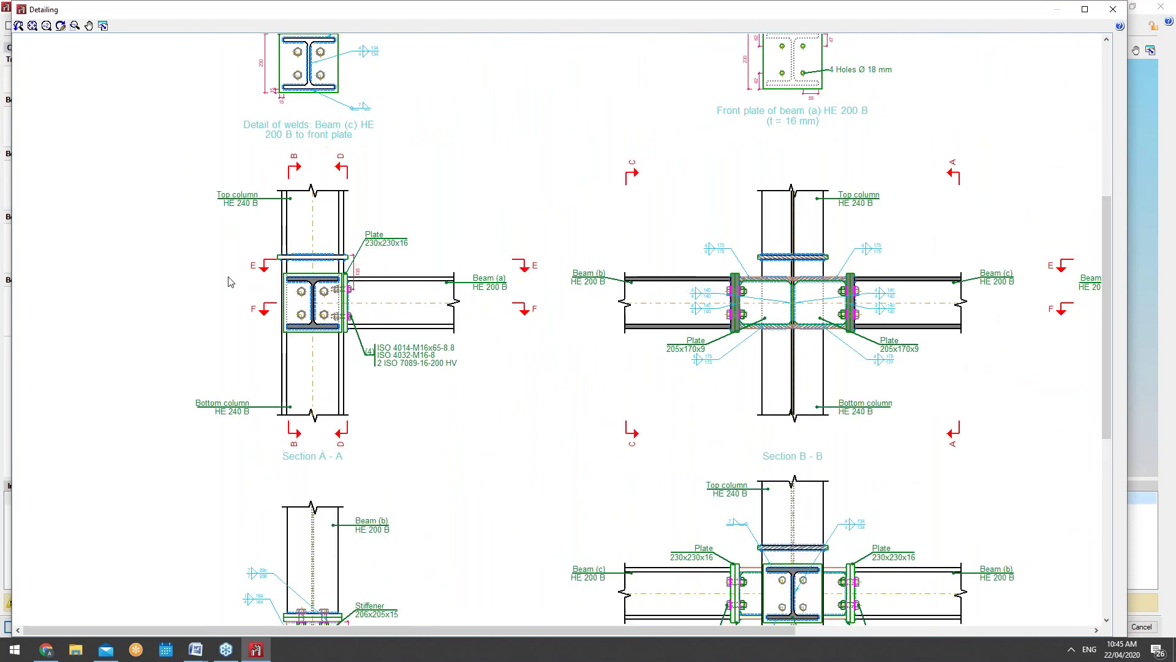
scroll(230, 282, up, 3)
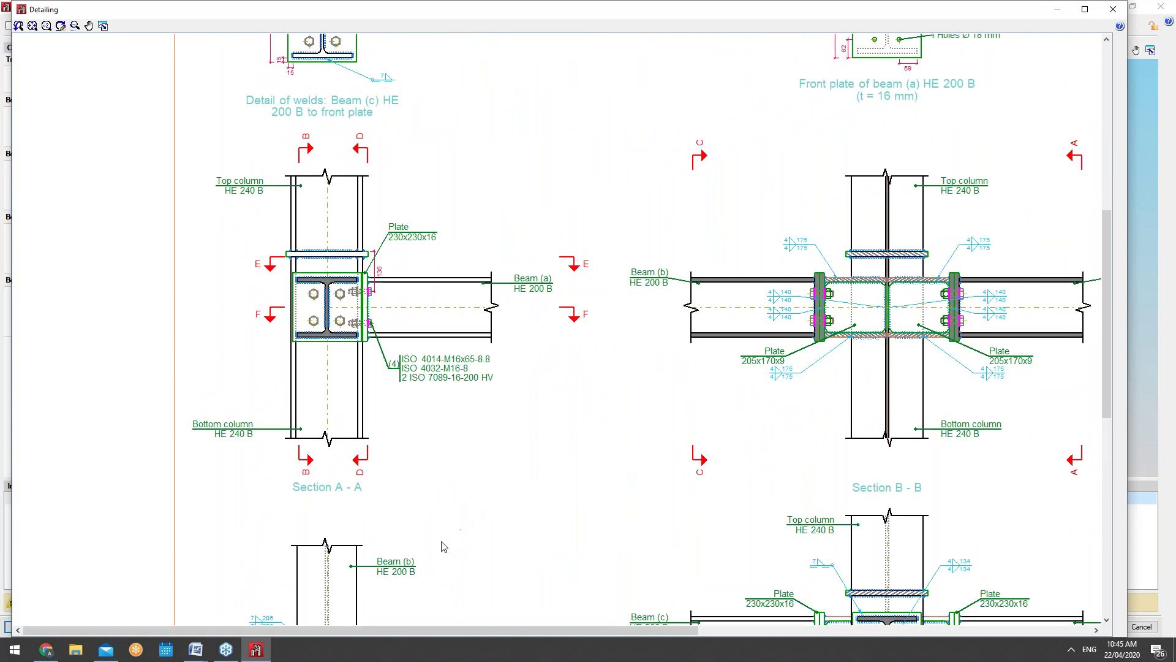
drag(480, 632, 565, 640)
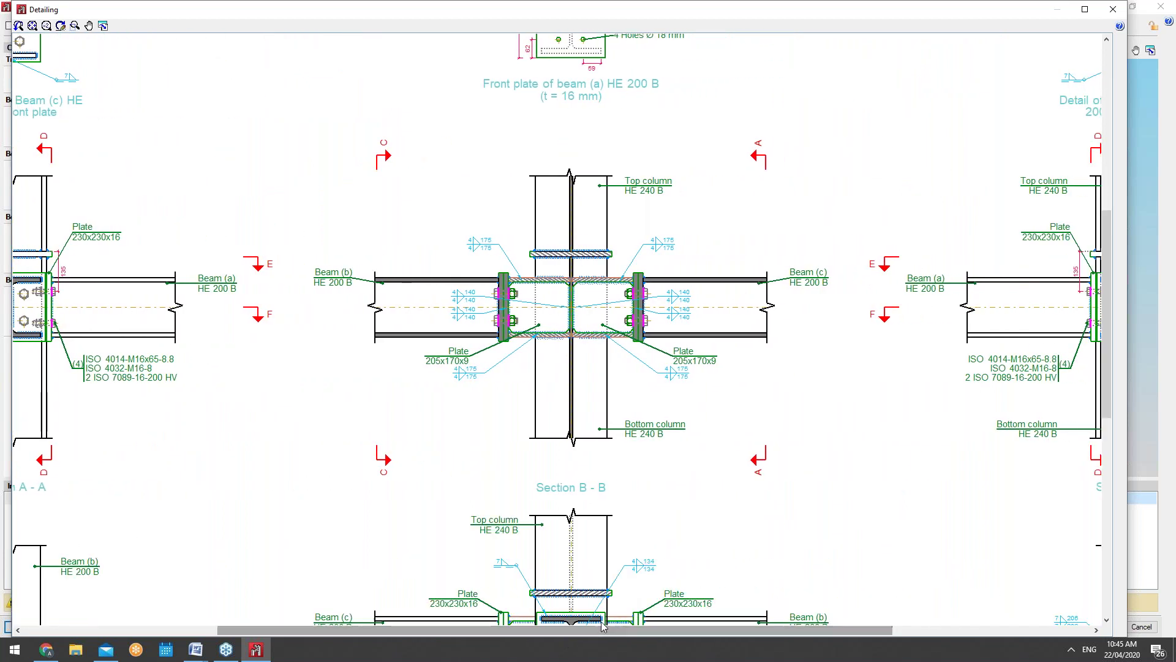
drag(637, 631, 709, 626)
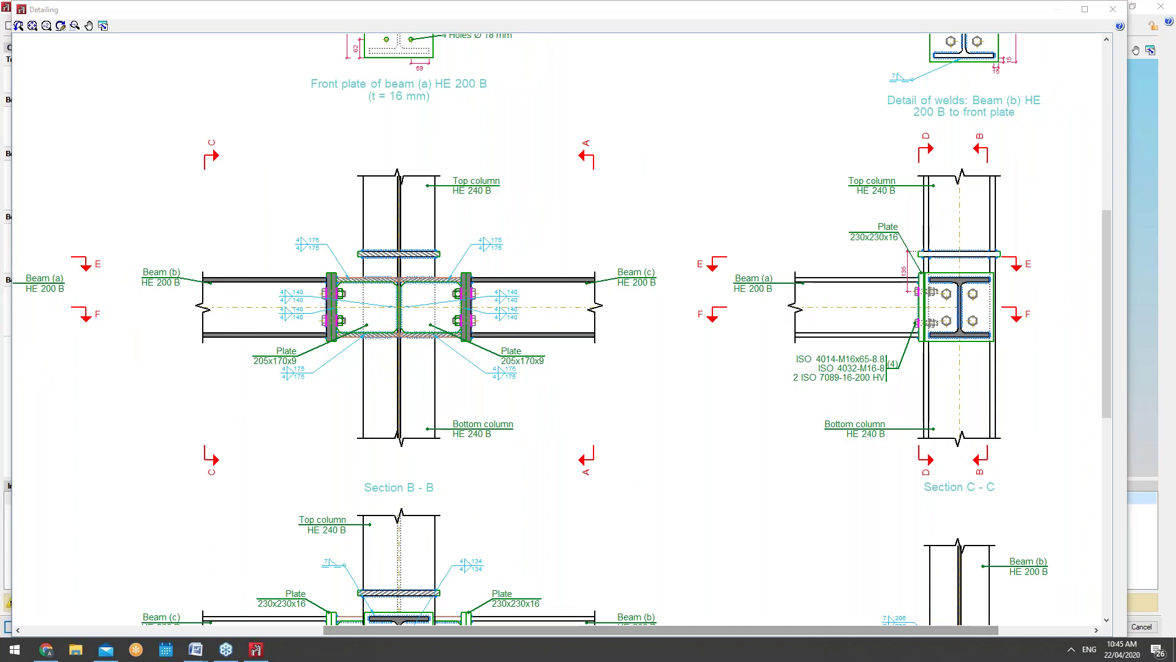
drag(1105, 340, 1097, 509)
mouse_move(908, 630)
mouse_down()
mouse_move(968, 624)
mouse_move(817, 639)
mouse_move(591, 620)
mouse_up()
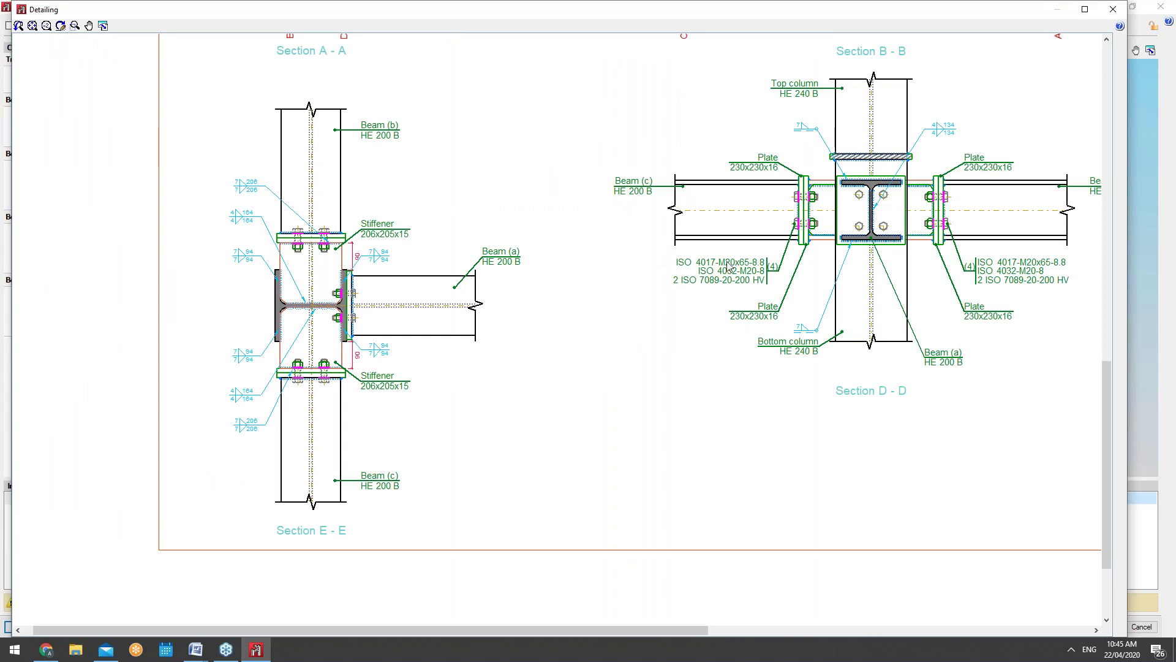
click(1114, 10)
Close the new connection, discarding its changes, and return to the full view of the frame
click(1161, 6)
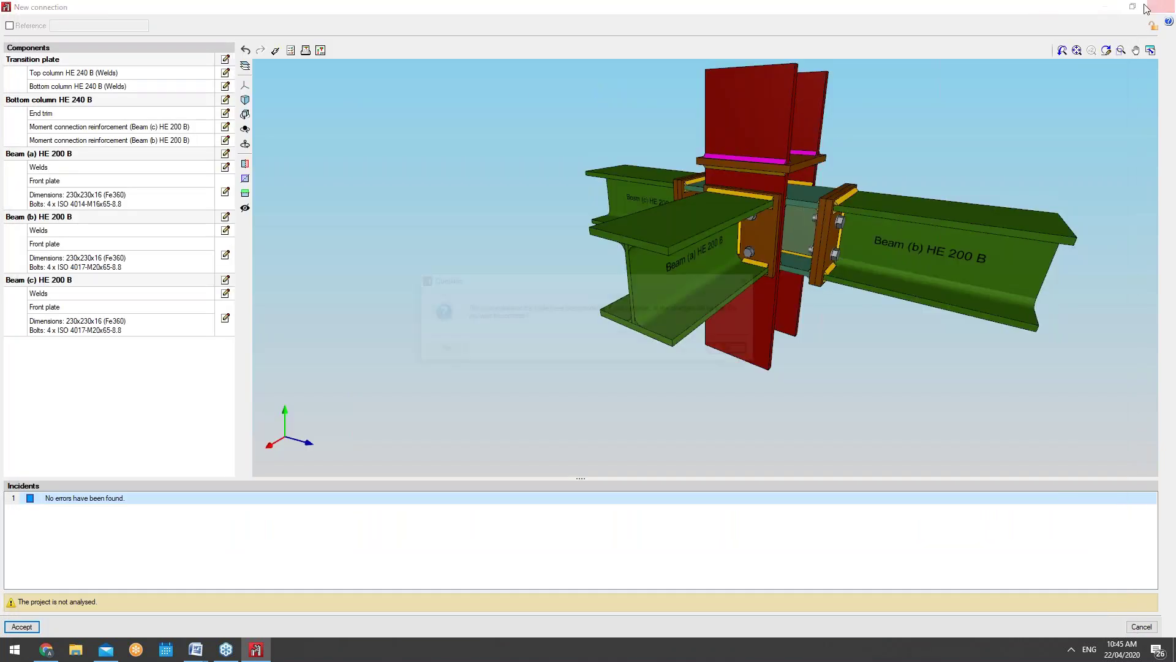
click(437, 349)
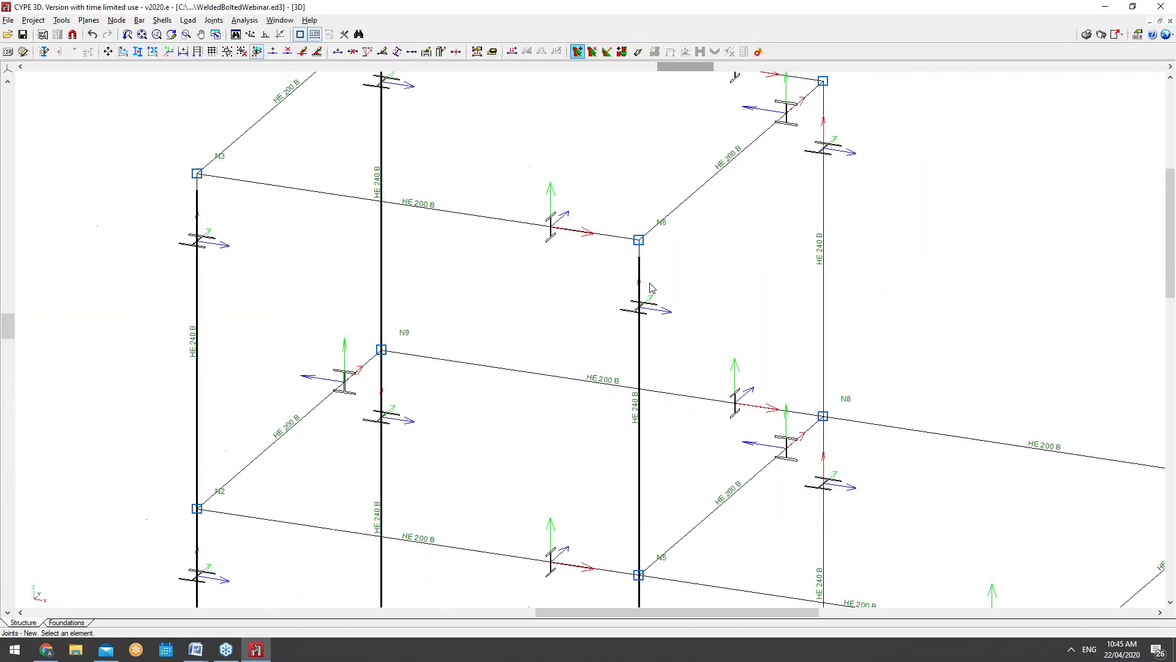
click(639, 552)
click(598, 353)
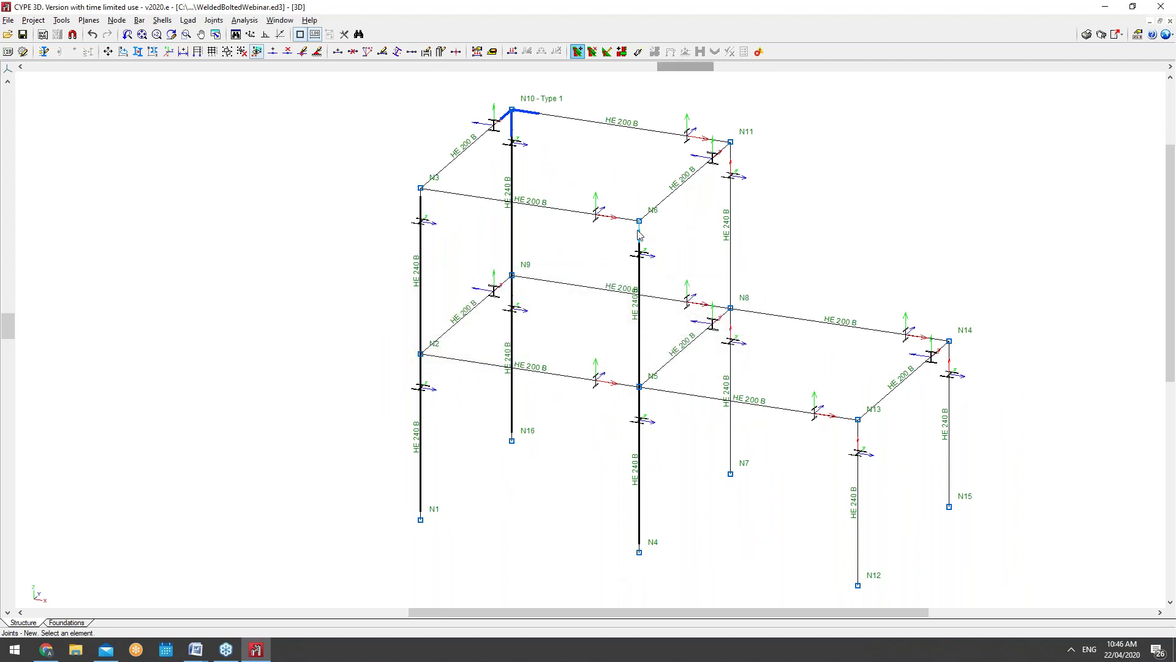
scroll(577, 302, down, 1)
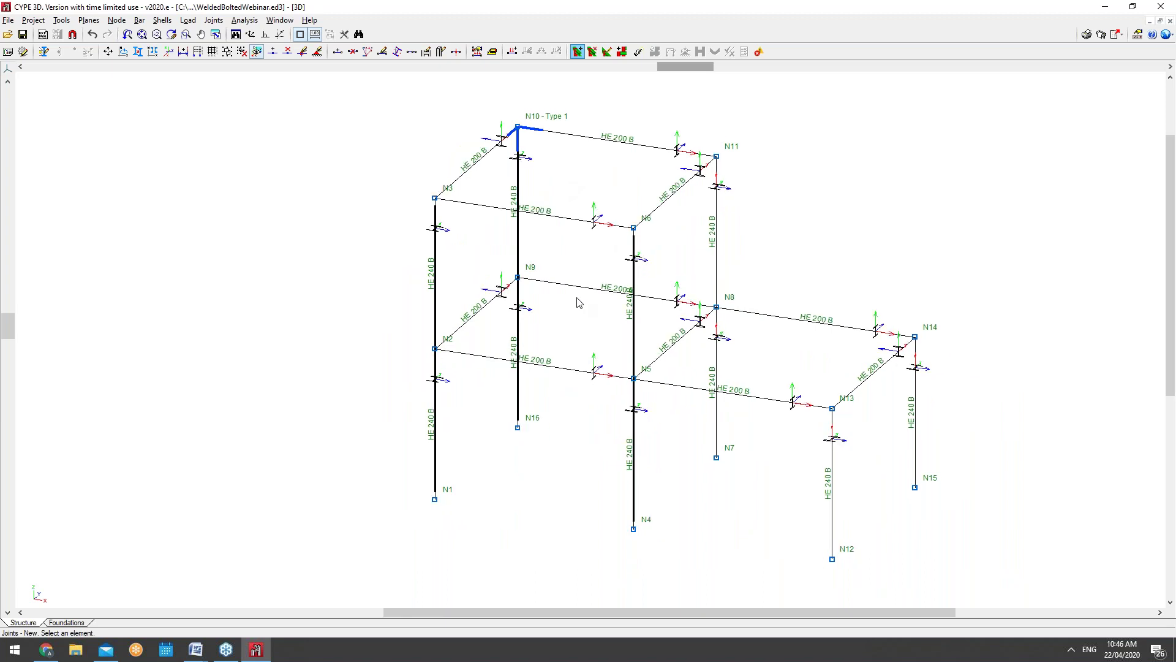
Generate the joints at all remaining nodes of the frame and group the generated connections where possible
click(216, 20)
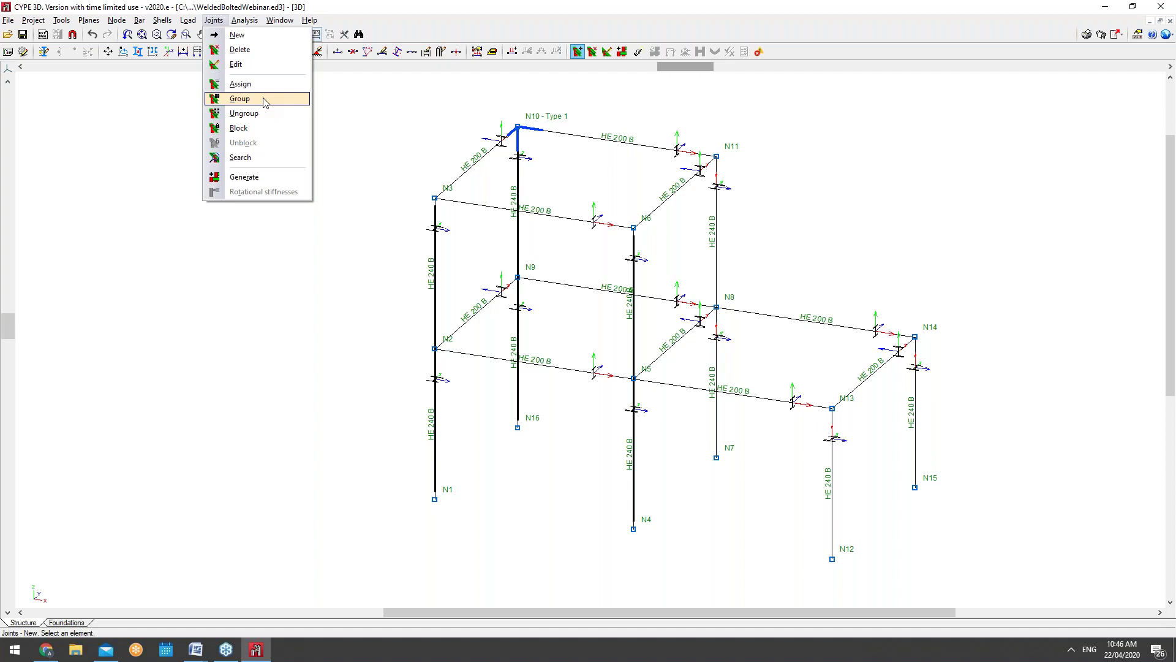
click(263, 176)
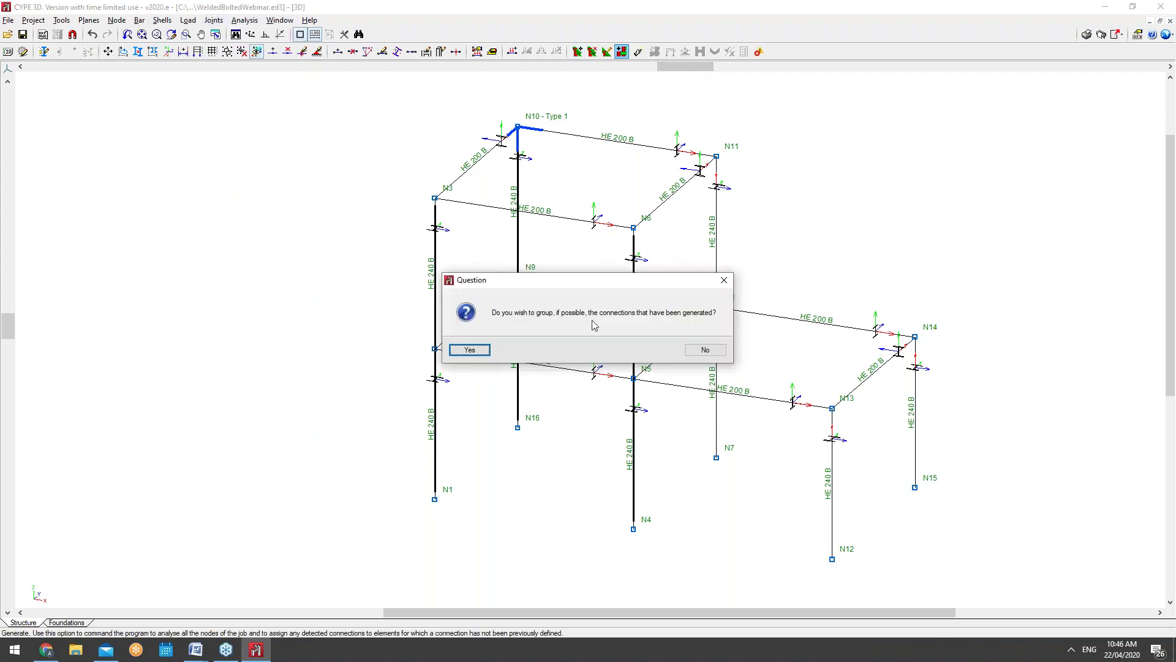
drag(515, 287, 184, 182)
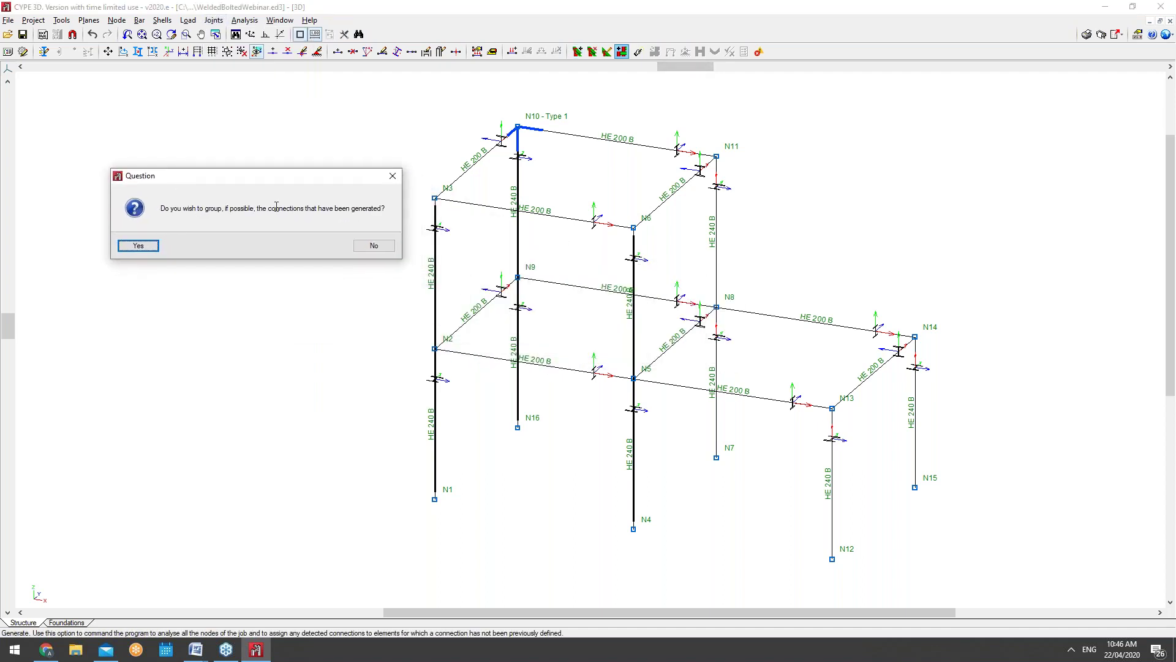
click(152, 246)
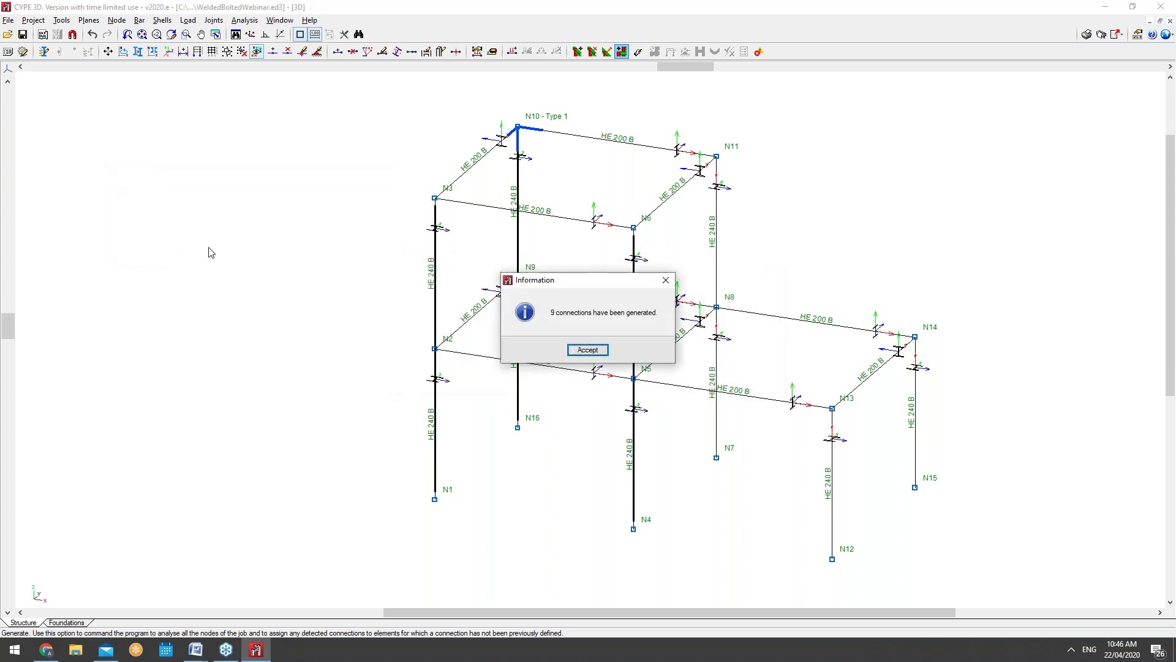
click(584, 345)
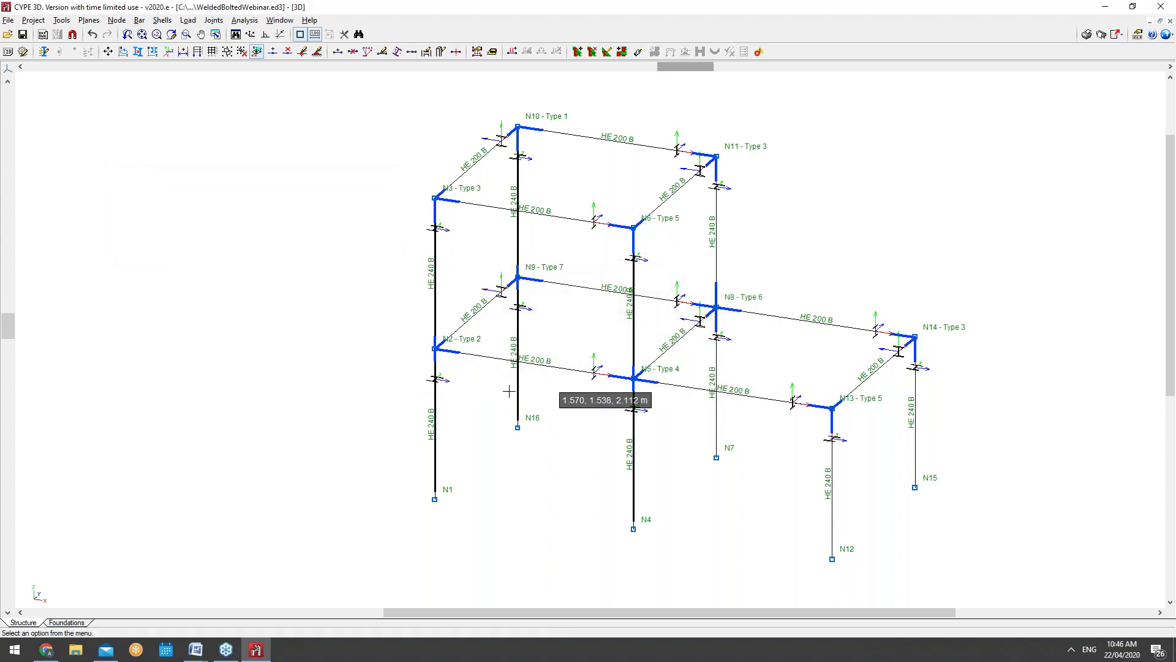
Inspect the generated Type 5 connection at N13 and Type 6 connection at N8, closing each without changes
scroll(454, 401, down, 1)
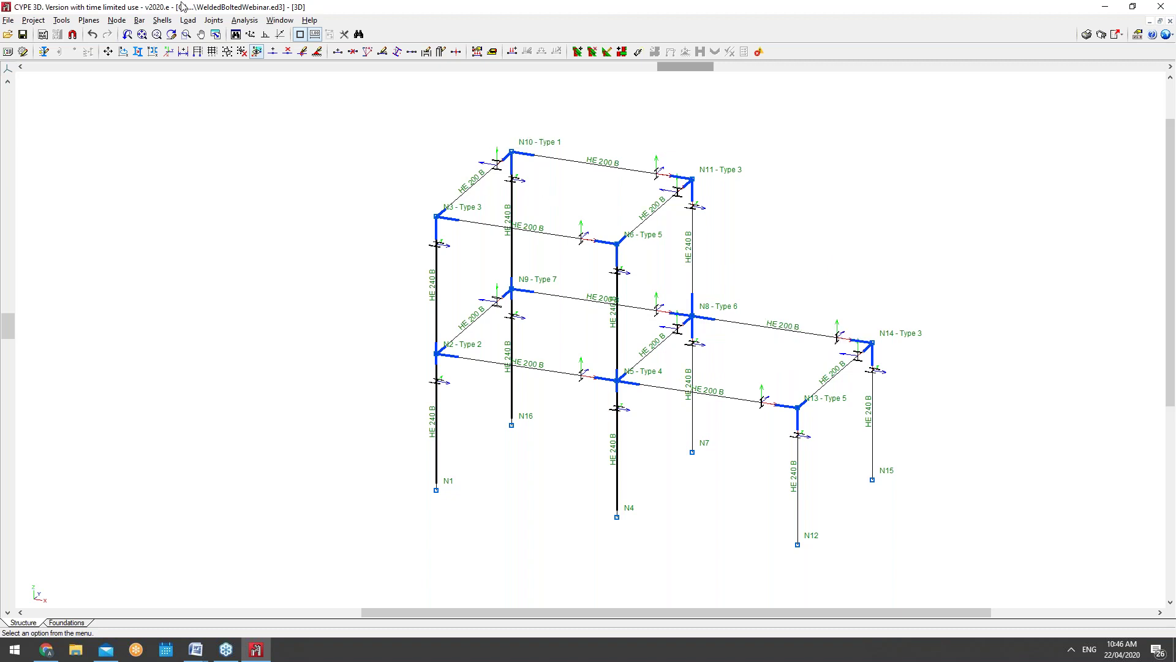
click(214, 20)
click(233, 66)
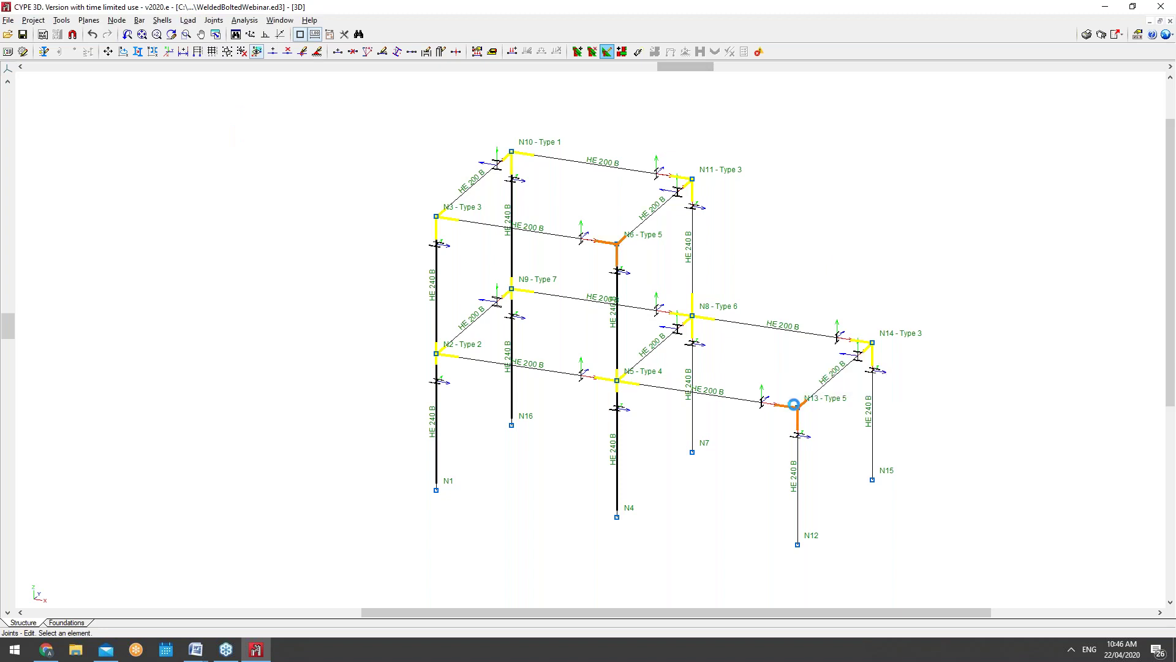
click(797, 407)
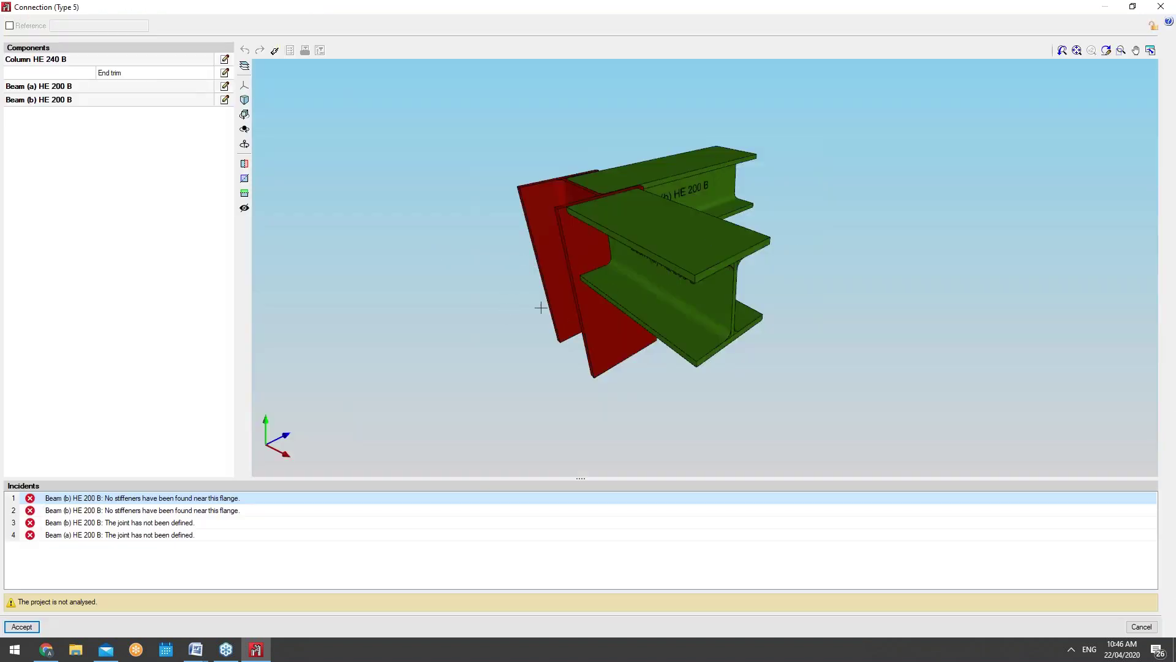
click(1161, 6)
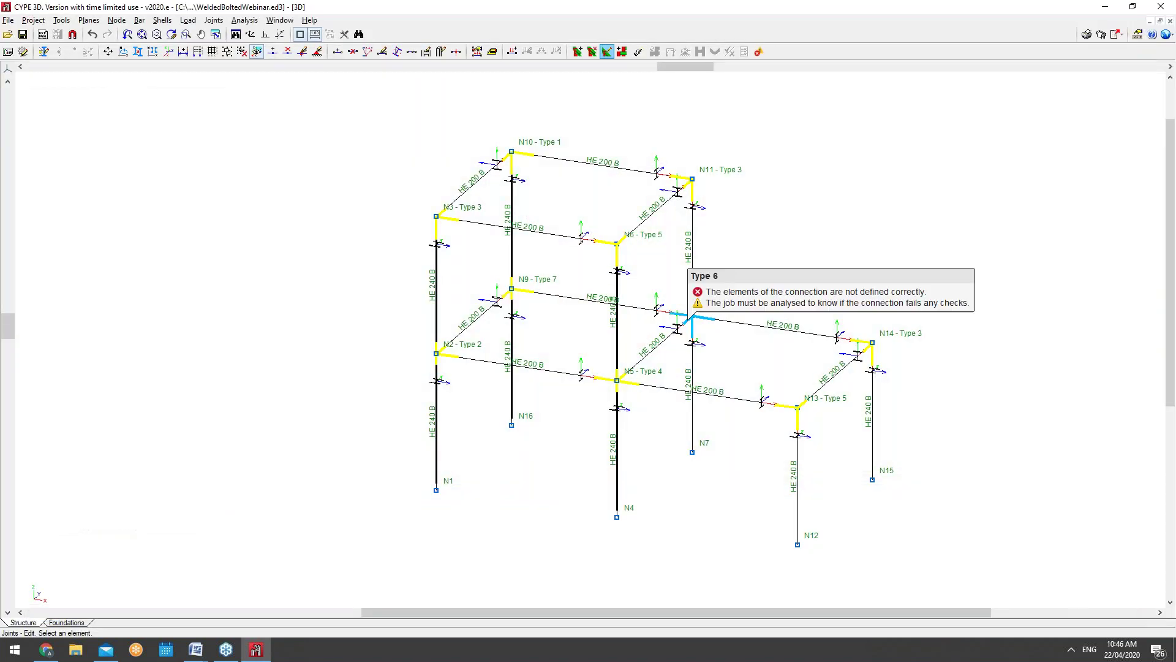
mouse_move(621, 251)
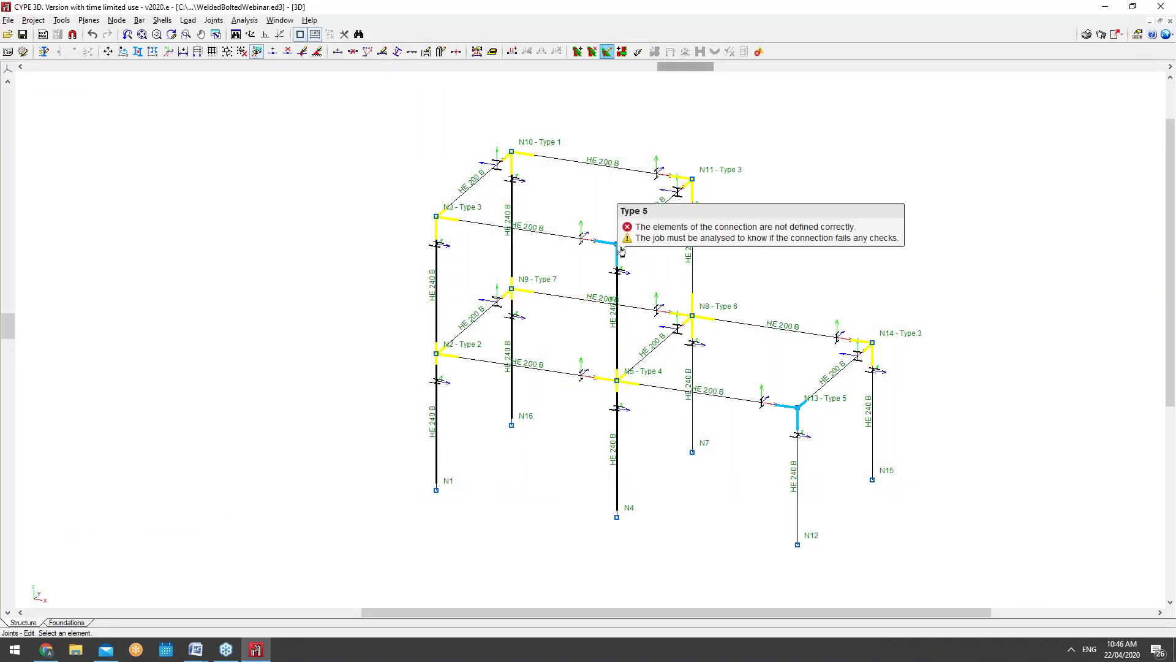
mouse_move(799, 407)
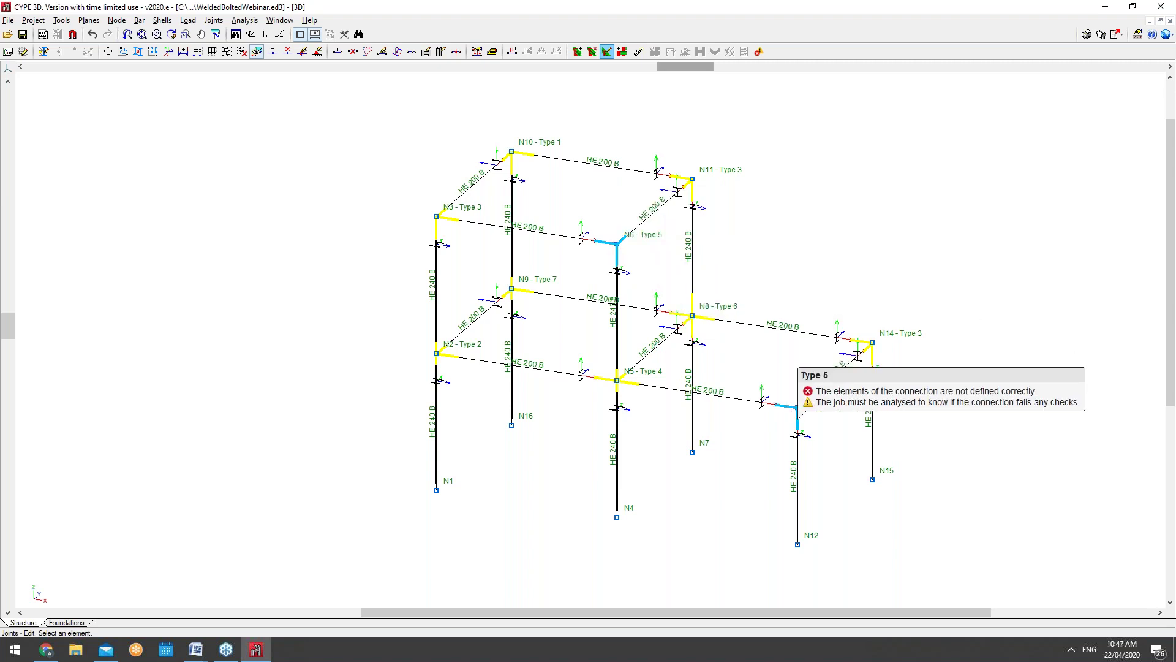
click(702, 319)
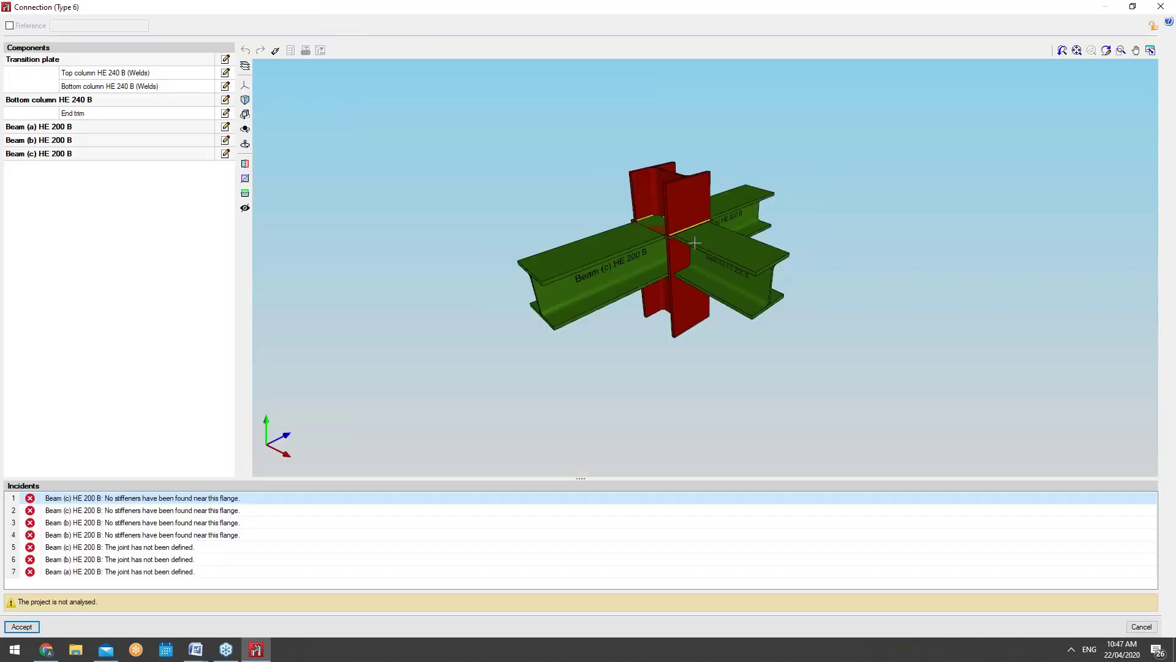
click(1159, 7)
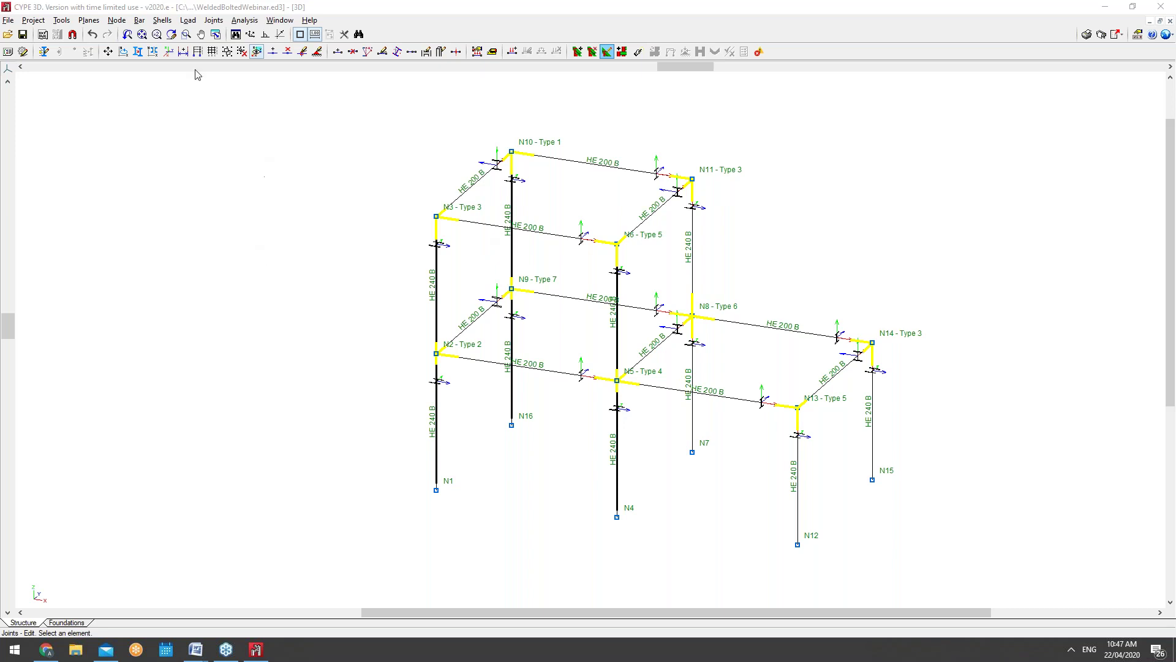
Generate the 3D view of the complete structure, examine its members and nodes up close, and close the view
click(14, 24)
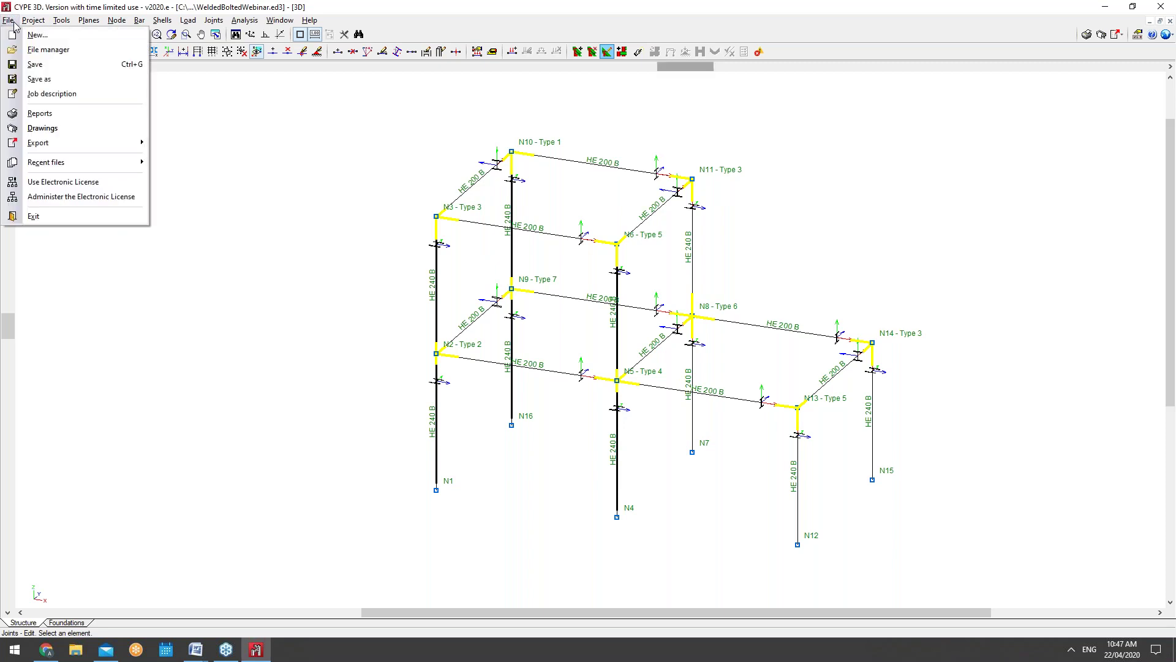
click(14, 23)
click(62, 21)
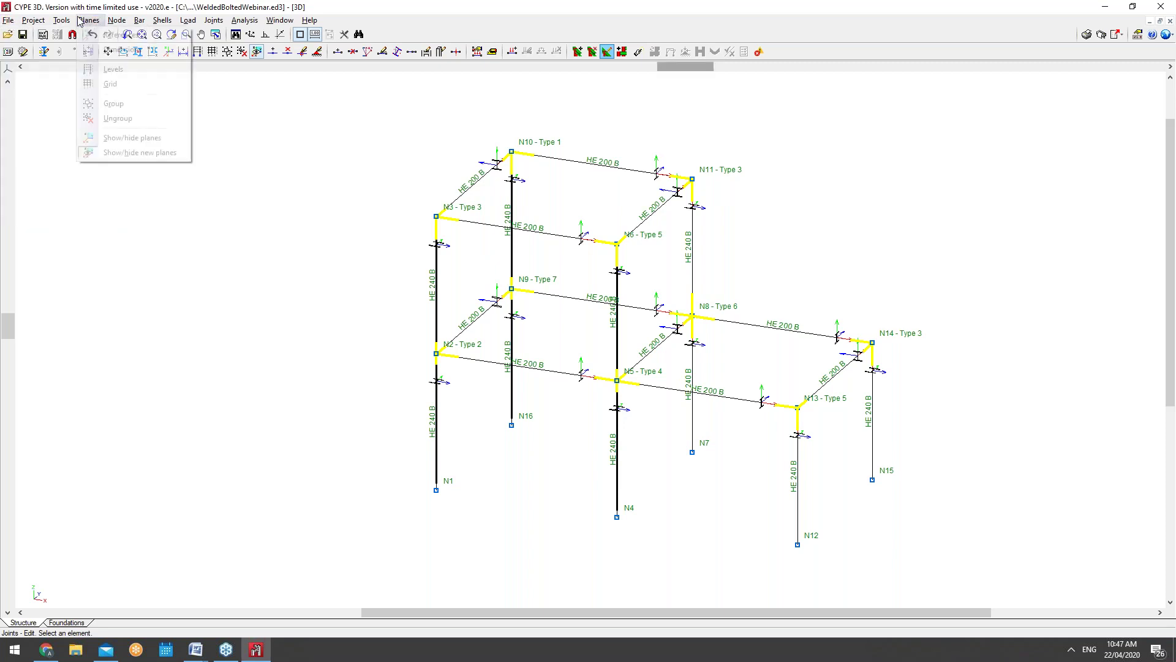
mouse_move(95, 293)
click(306, 289)
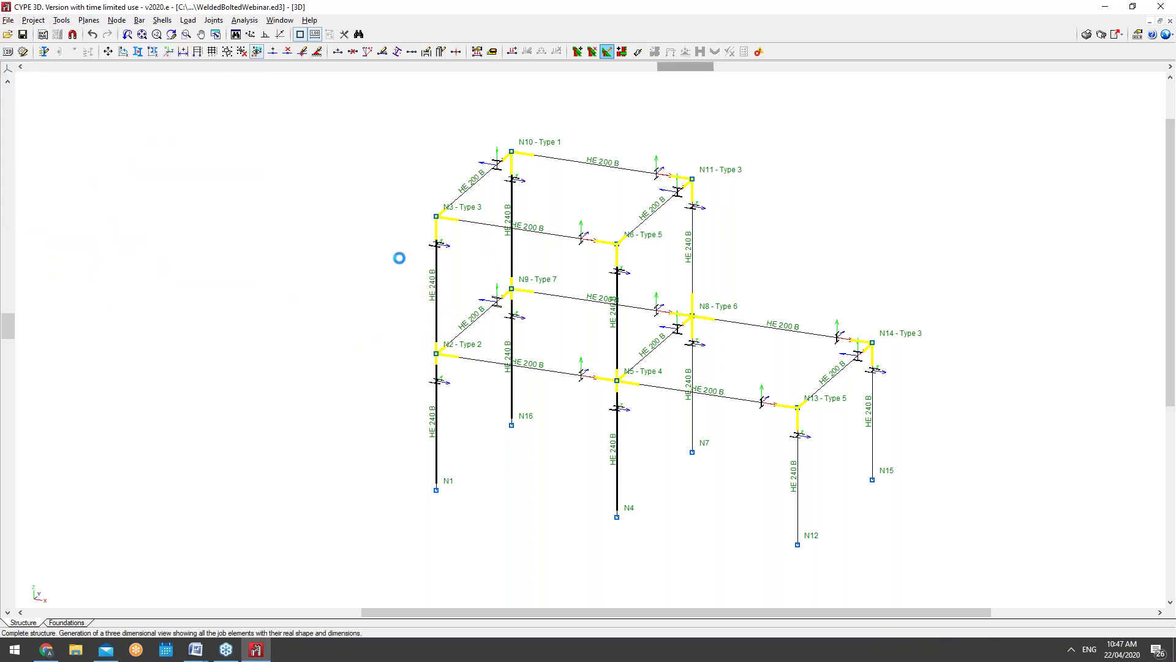
middle_drag(464, 291, 357, 132)
scroll(415, 110, up, 6)
middle_drag(583, 232, 784, 156)
scroll(520, 244, up, 5)
middle_drag(519, 244, 392, 281)
click(1161, 6)
Install the example projects, recovering all the originals, and open the Warehouse example
click(8, 21)
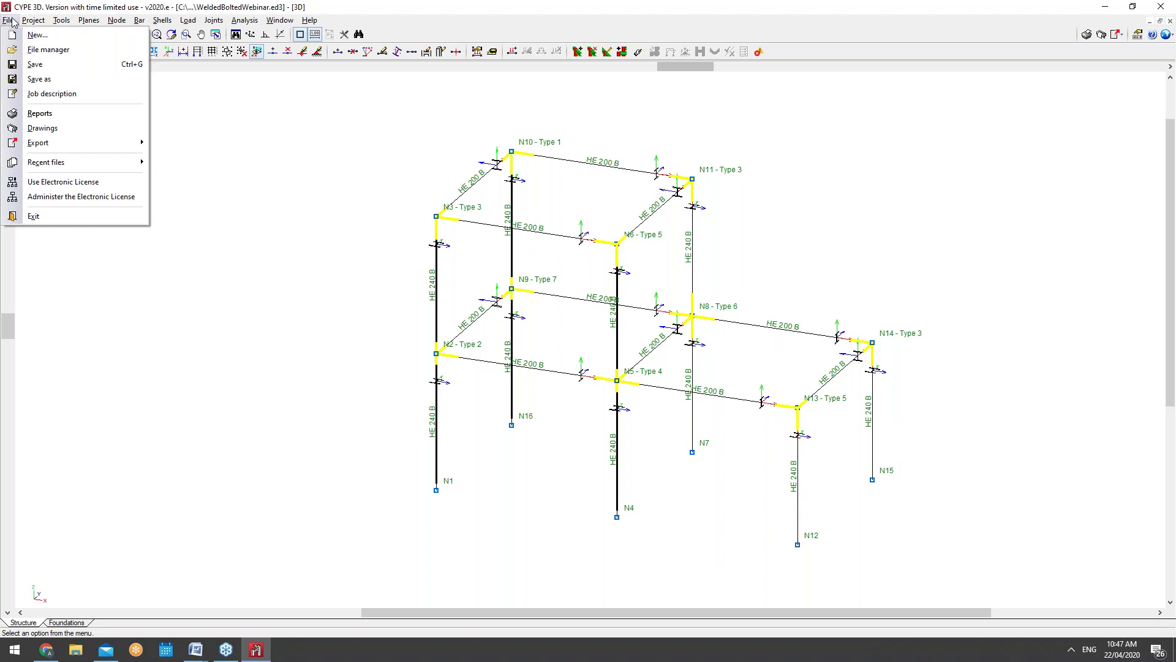
click(48, 50)
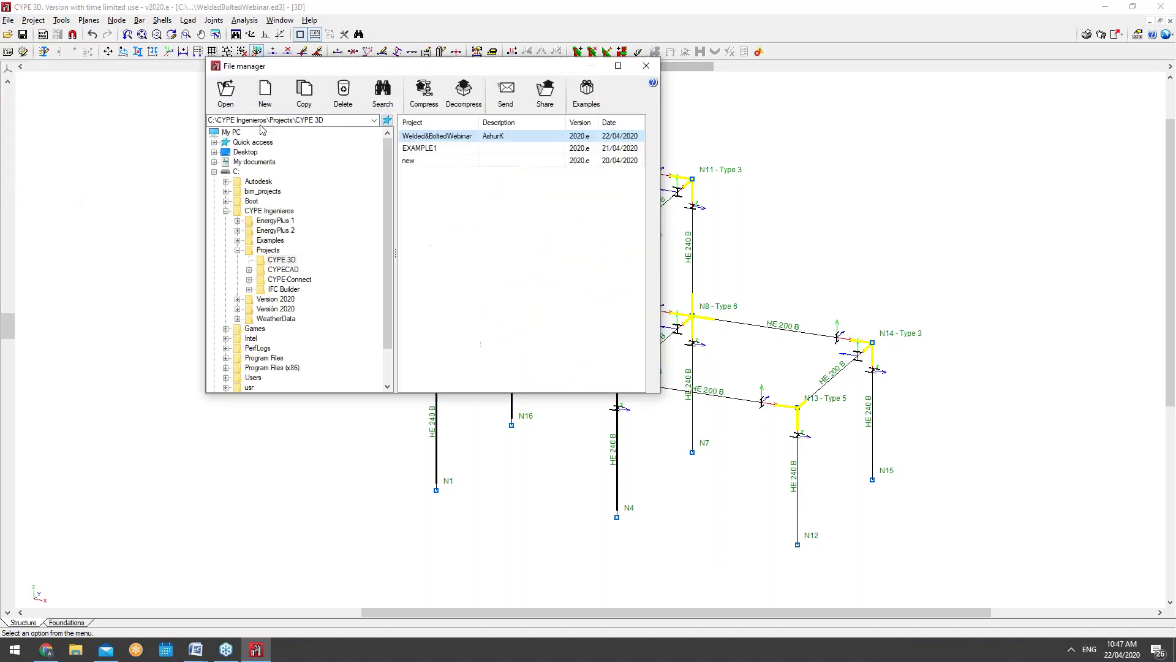
click(586, 92)
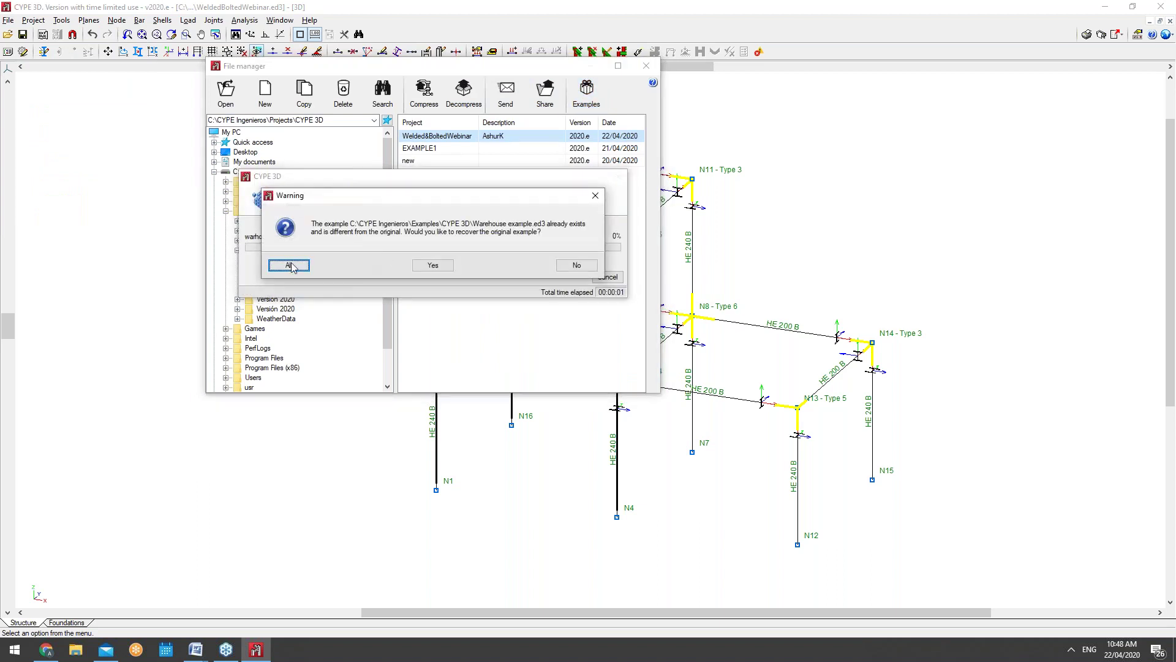
click(289, 265)
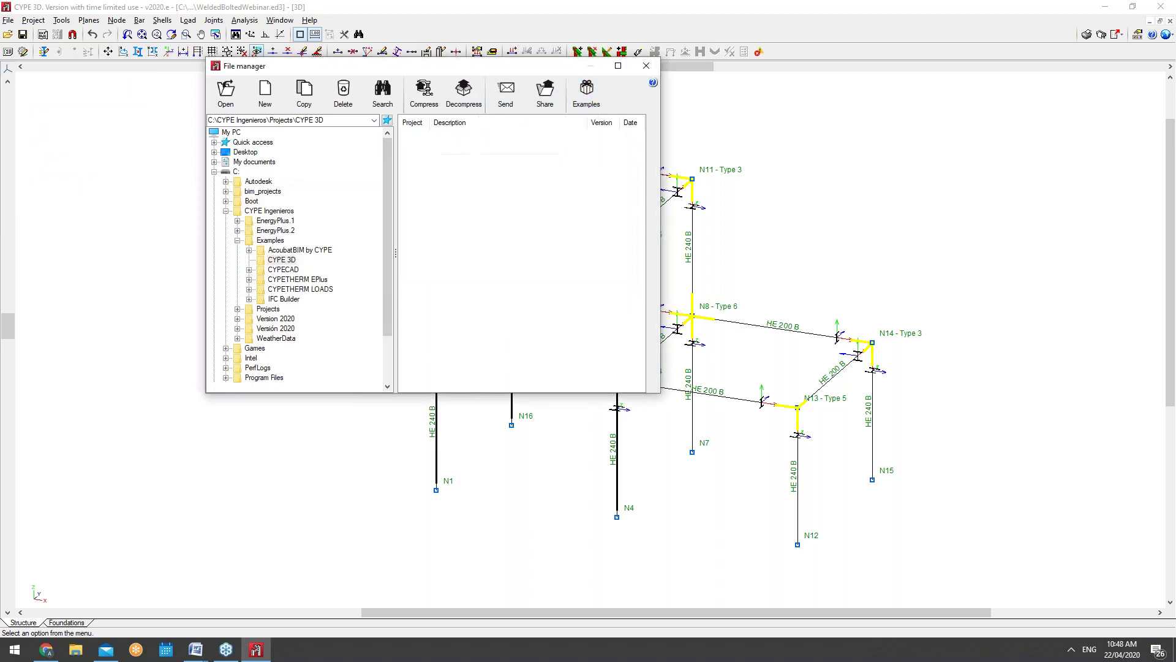
click(444, 187)
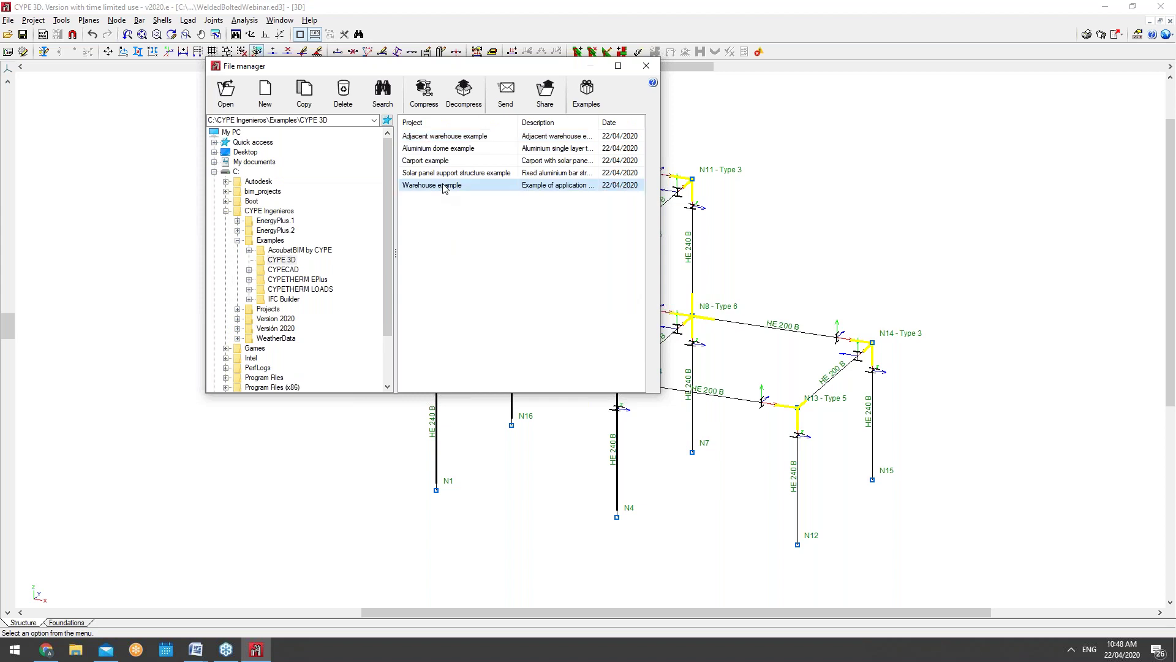
double_click(444, 187)
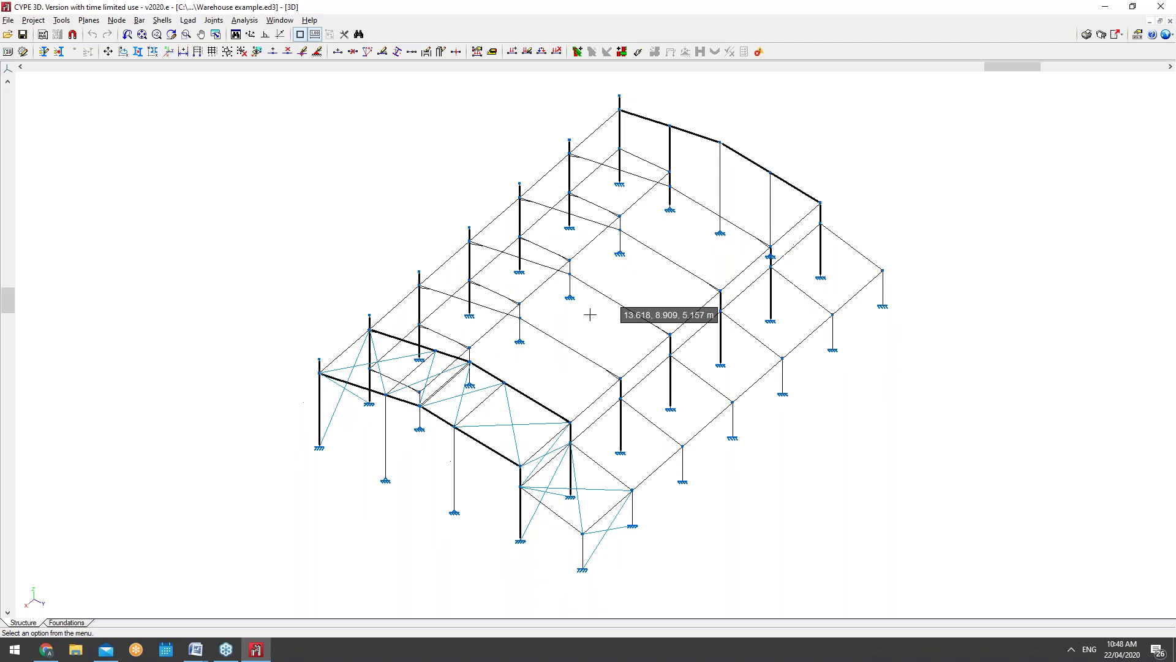
Generate the 3D view of the complete warehouse structure, examine its frames up close, and close the view
click(61, 20)
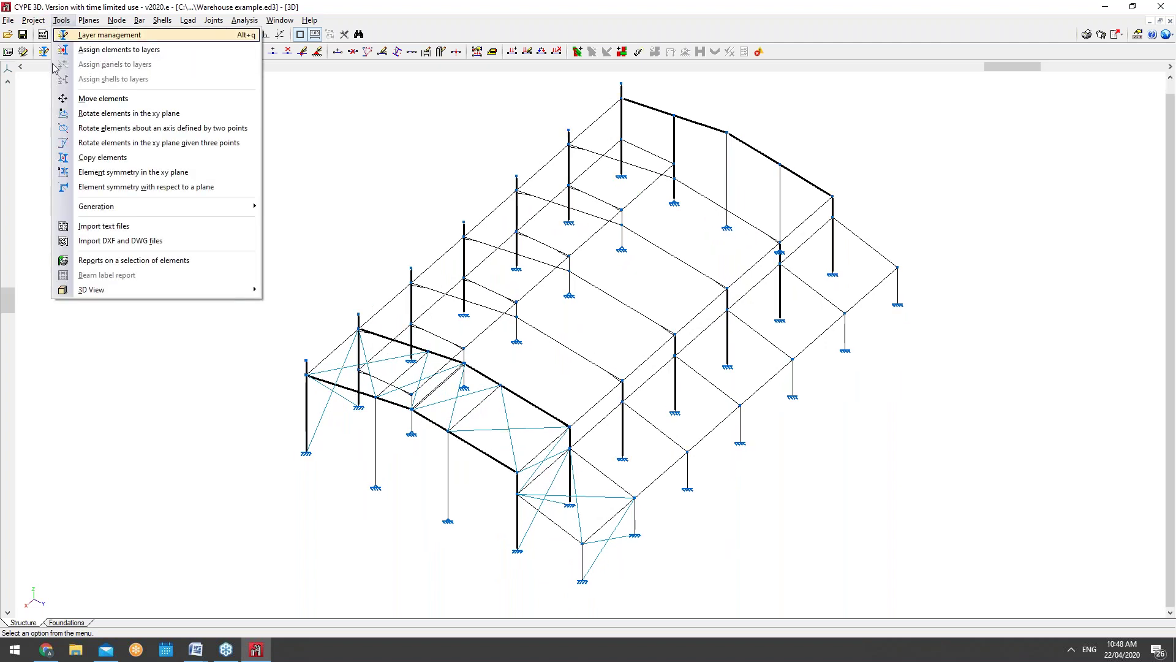
mouse_move(91, 289)
click(317, 289)
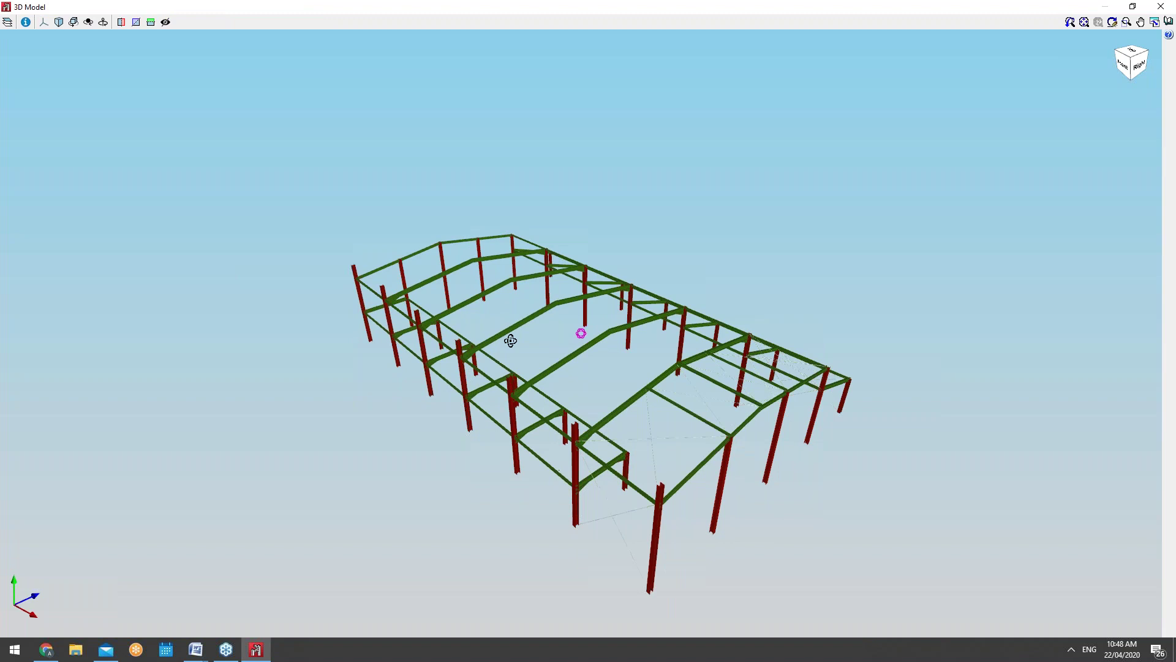
drag(511, 340, 521, 423)
scroll(490, 378, up, 10)
scroll(487, 362, down, 6)
click(1158, 6)
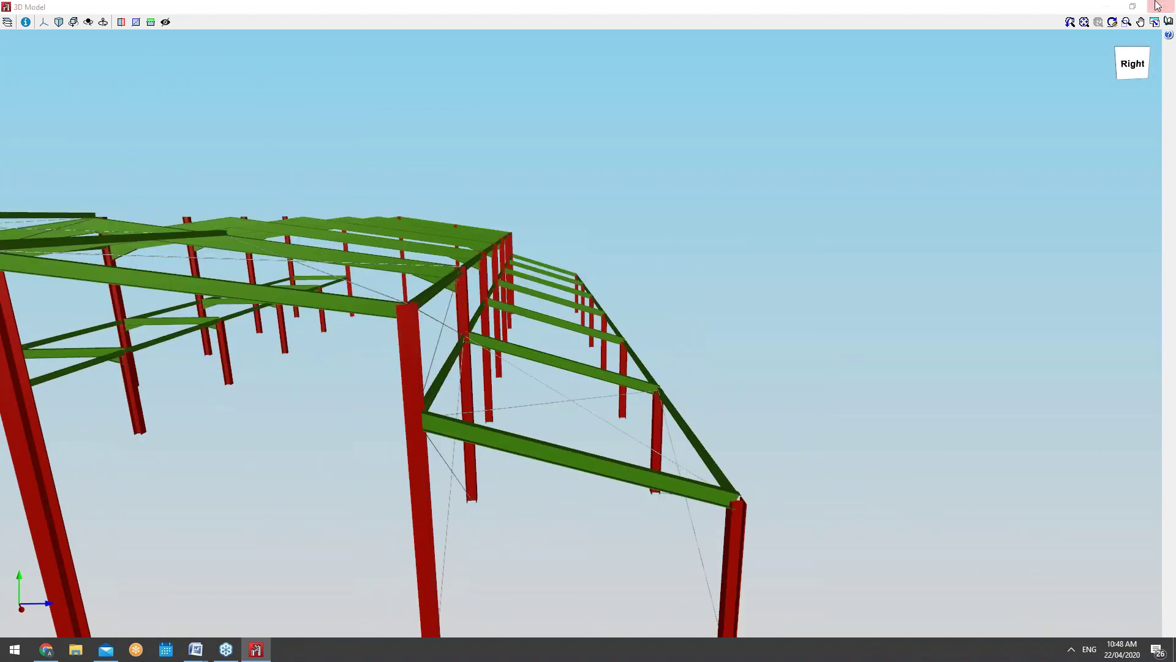
Generate the joints at all nodes of the warehouse structure
scroll(550, 441, up, 3)
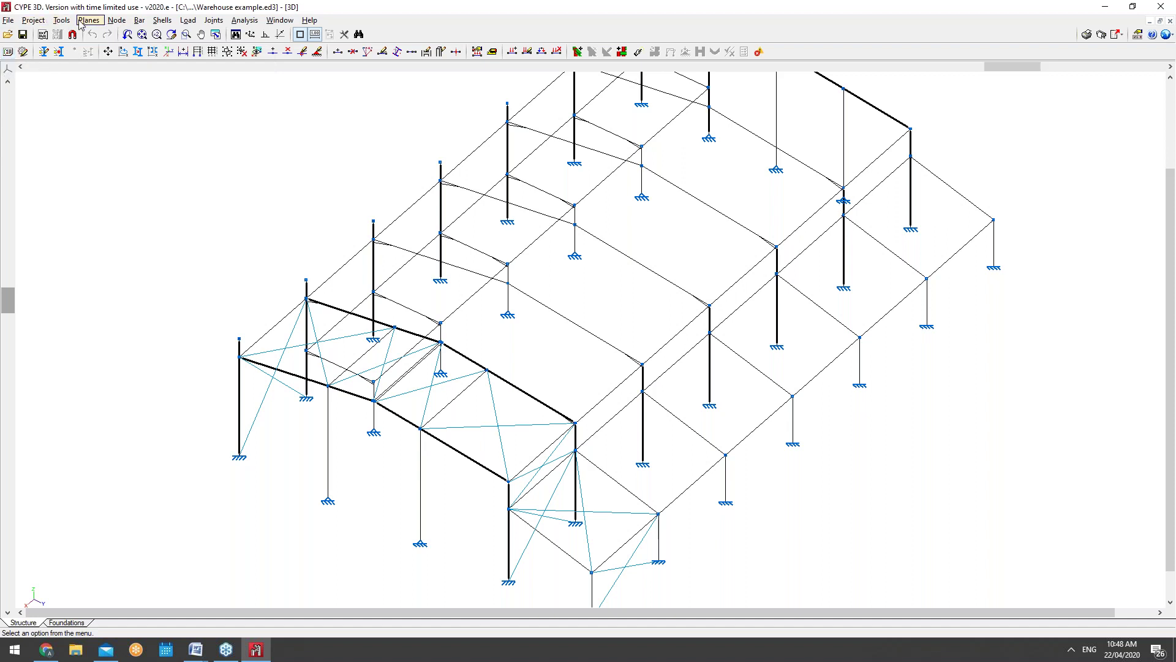
click(209, 20)
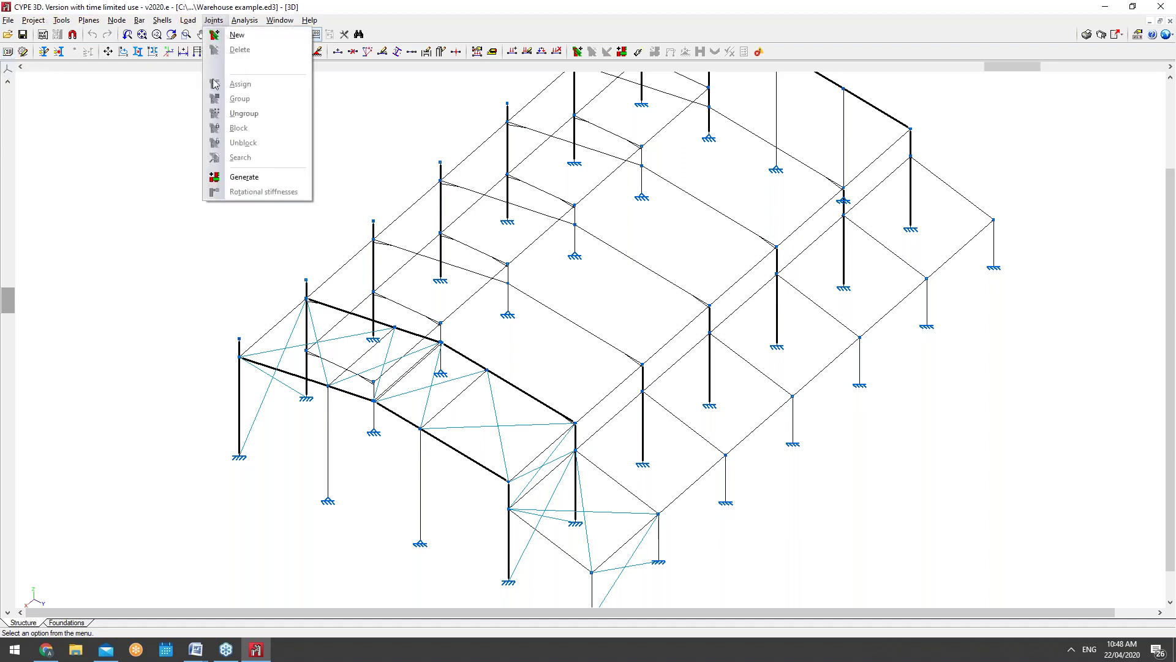
click(230, 177)
click(481, 350)
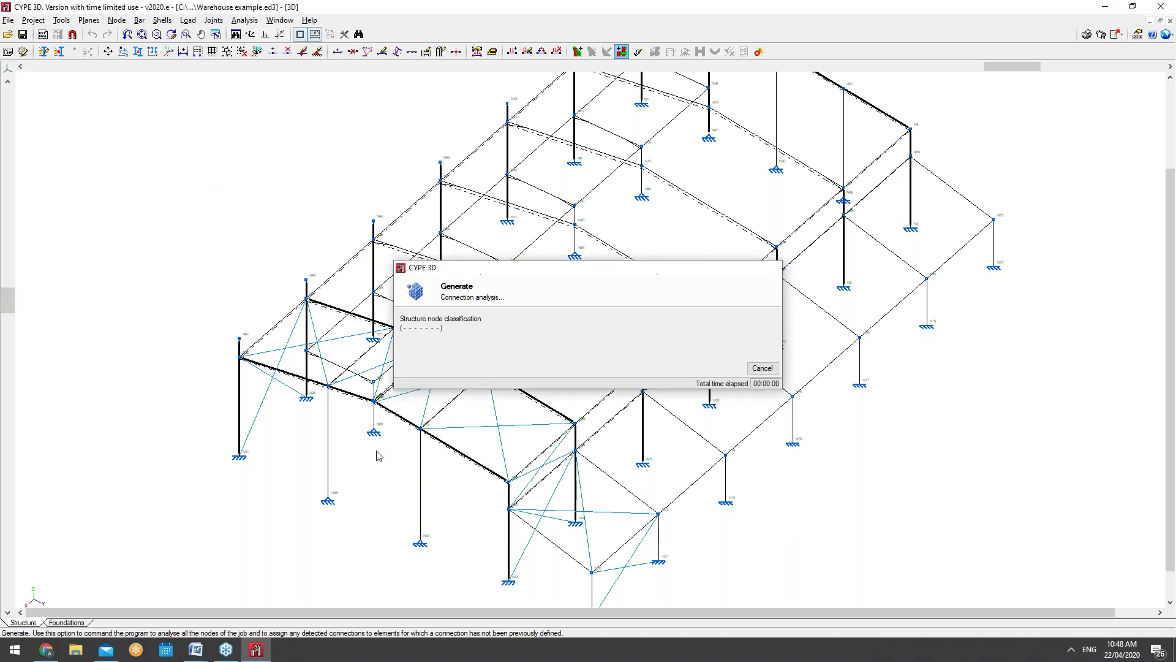
click(593, 353)
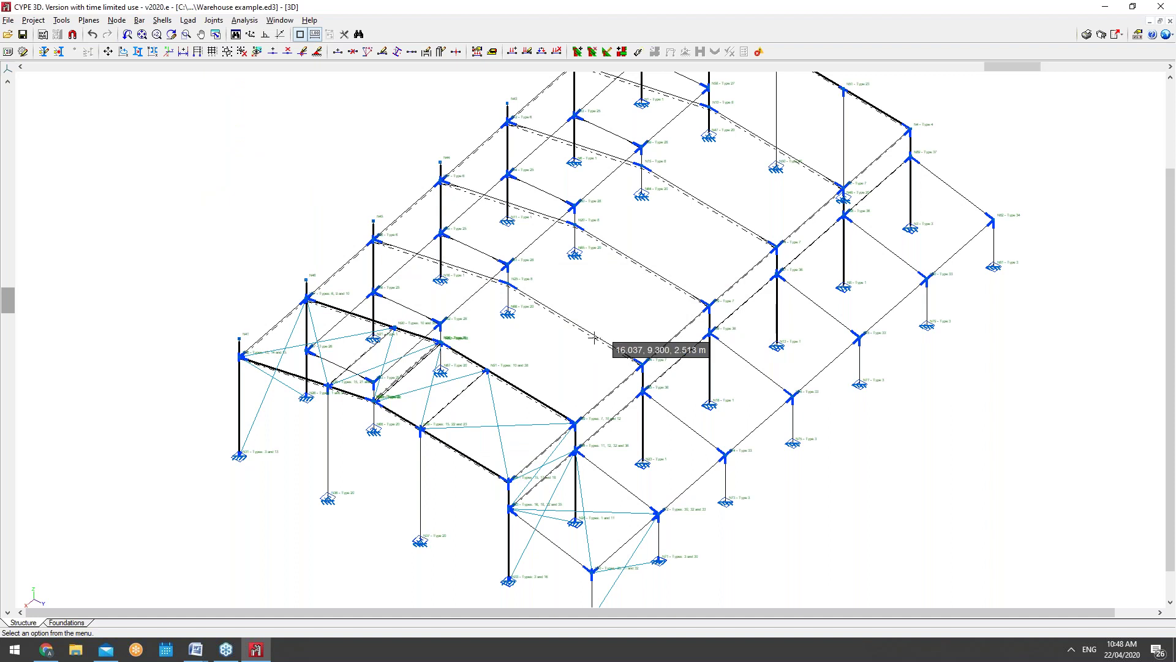
Start editing joints, inspect the Type 16 tie connection at the base node N33, and close it without changes
click(224, 26)
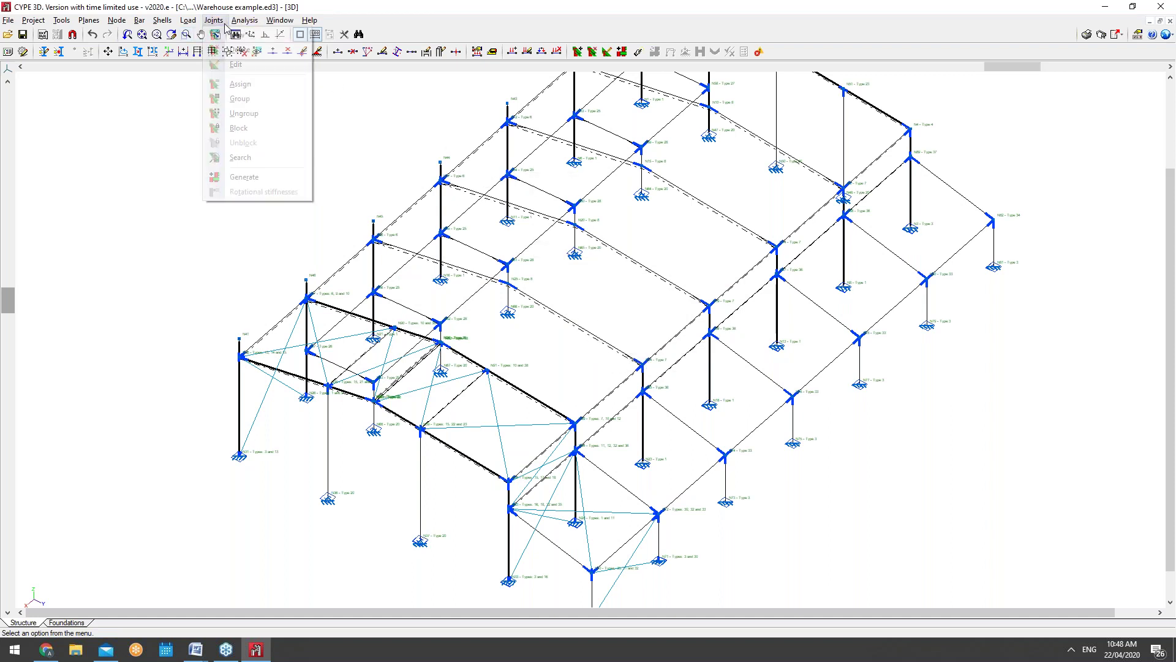
click(242, 71)
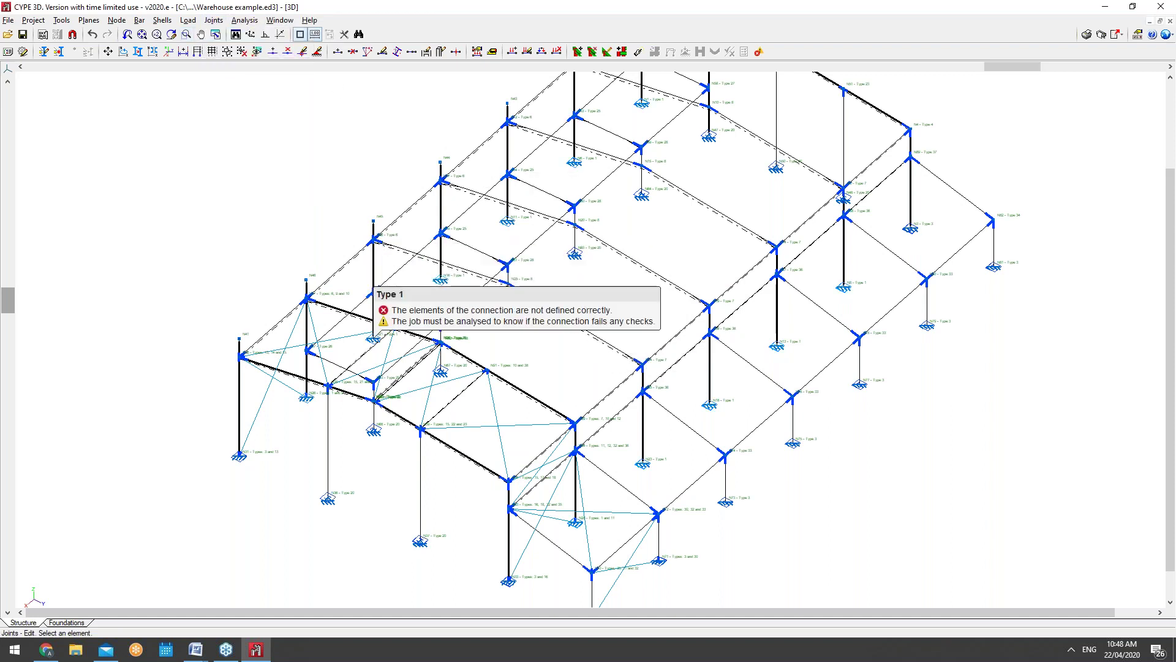
scroll(525, 540, up, 5)
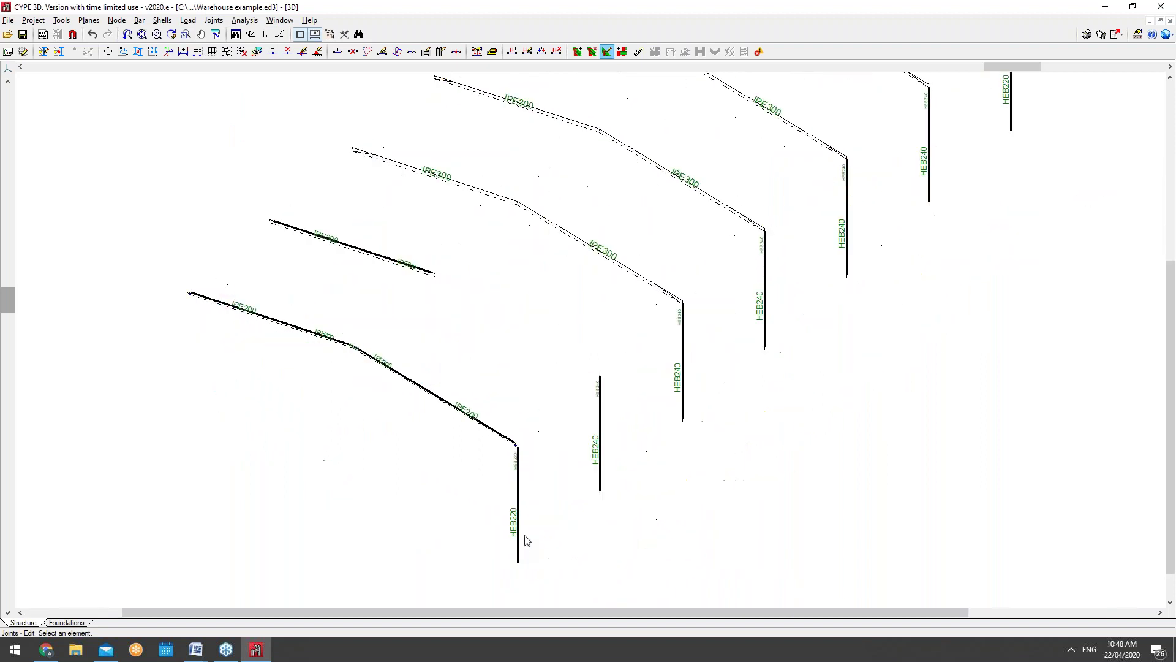
scroll(525, 536, up, 1)
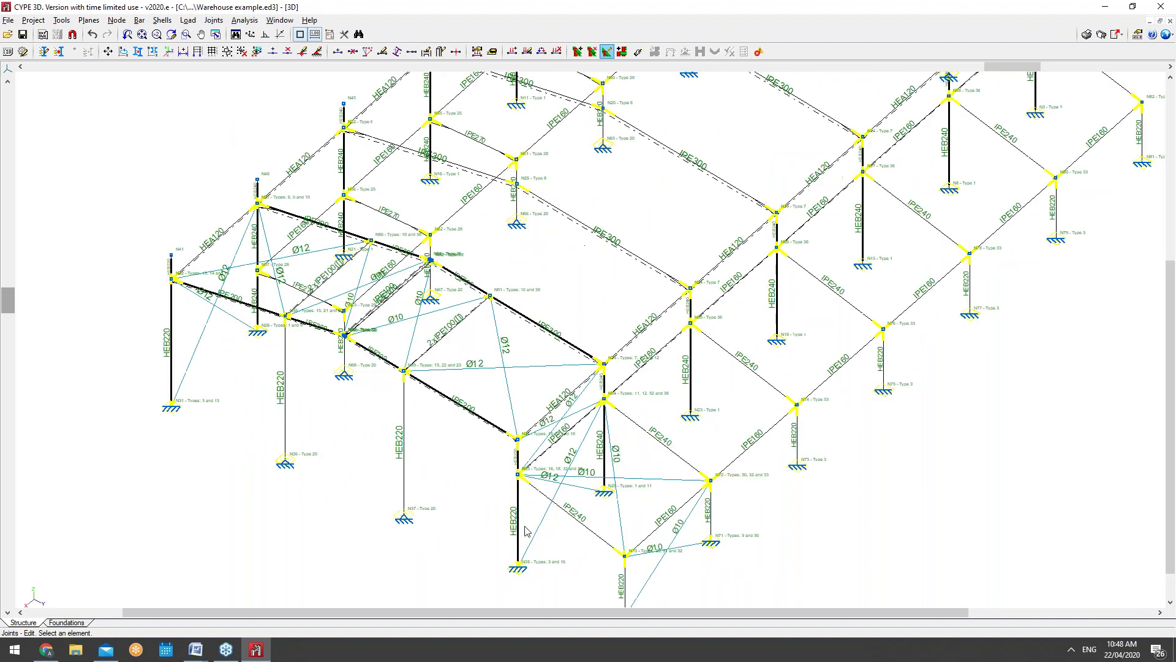
click(520, 569)
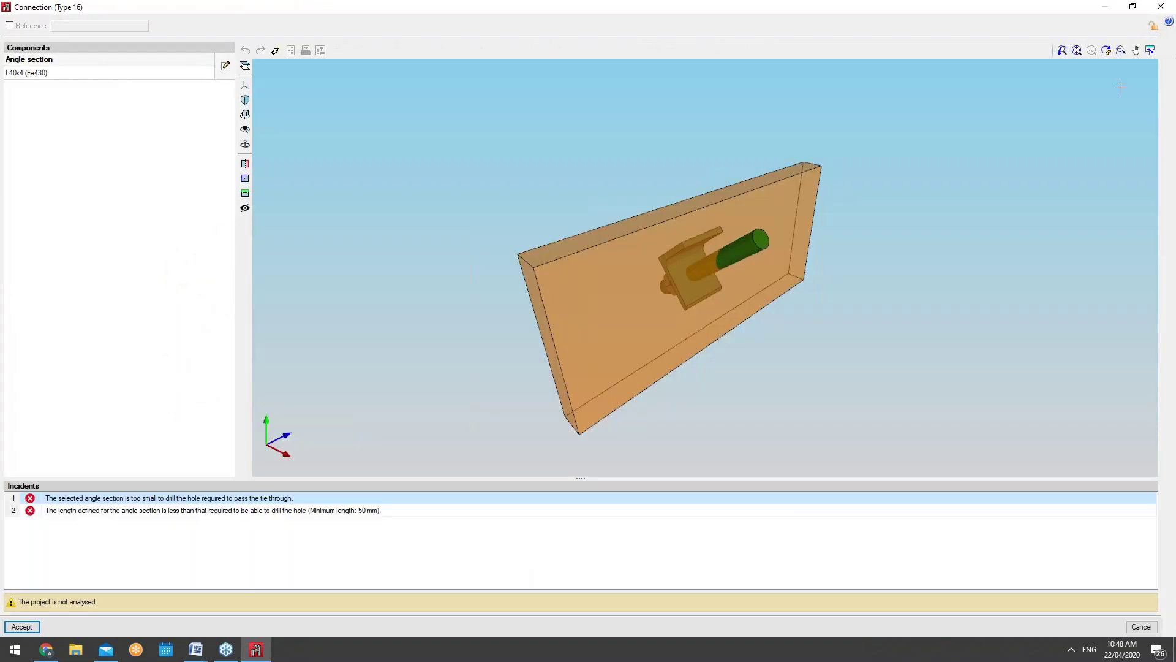
middle_drag(771, 227, 840, 228)
click(1167, 10)
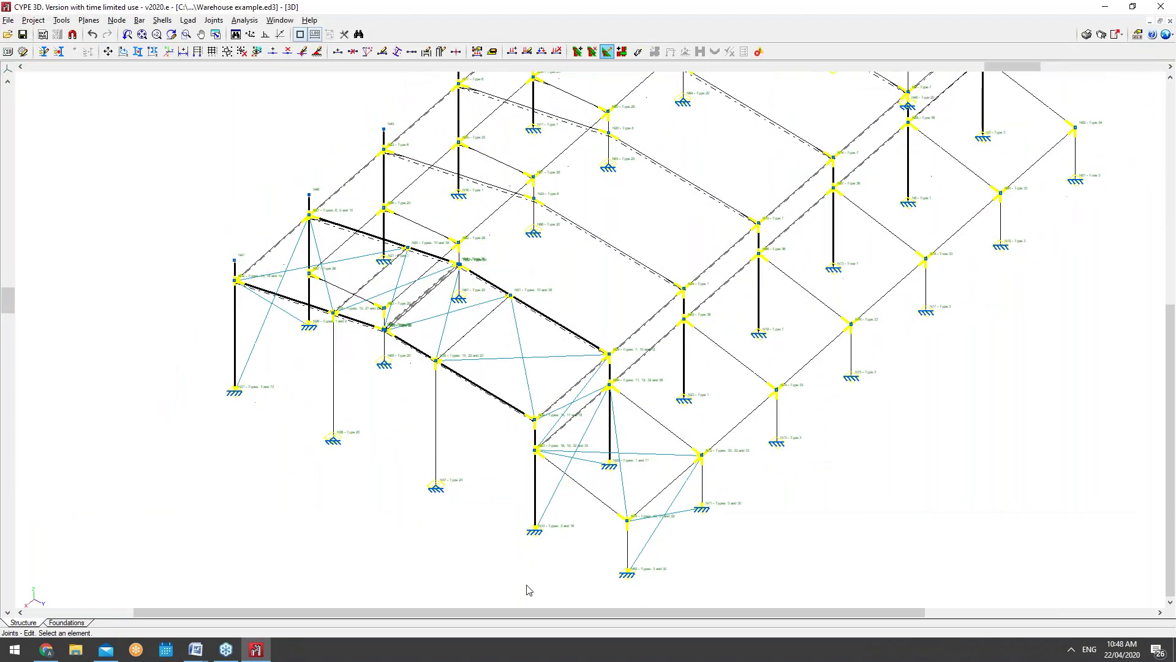
Open the Type 3 base plate connection at N33, design it automatically, and review its code checks and resulting geometry
scroll(526, 590, up, 5)
click(546, 506)
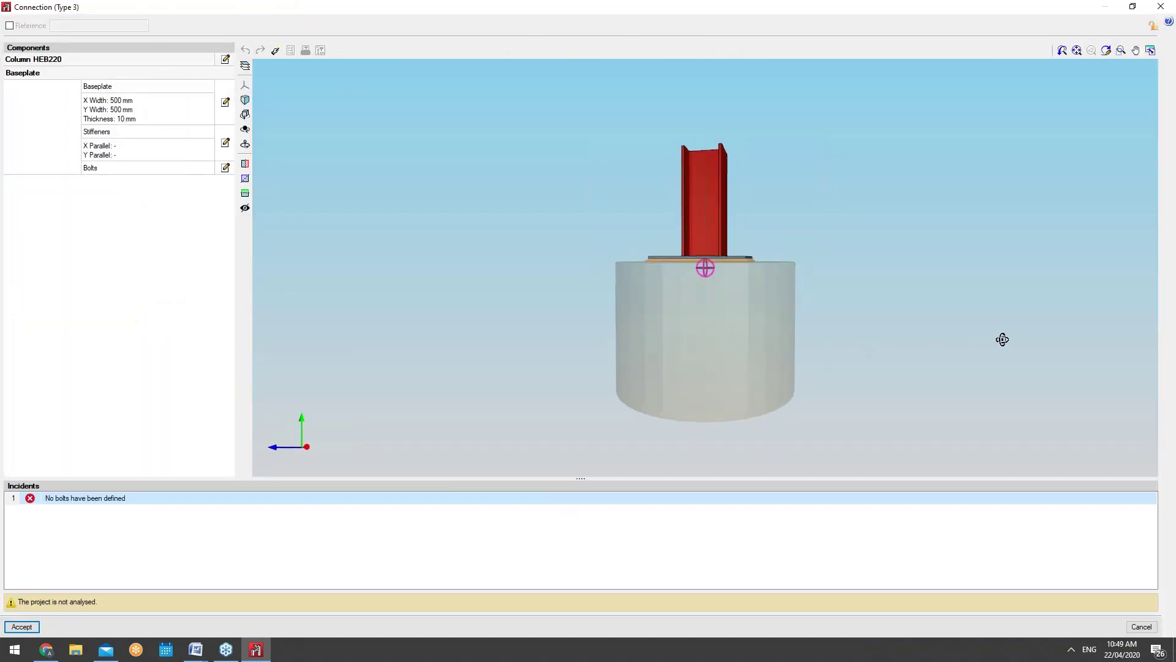
drag(773, 343, 702, 283)
click(276, 51)
click(495, 354)
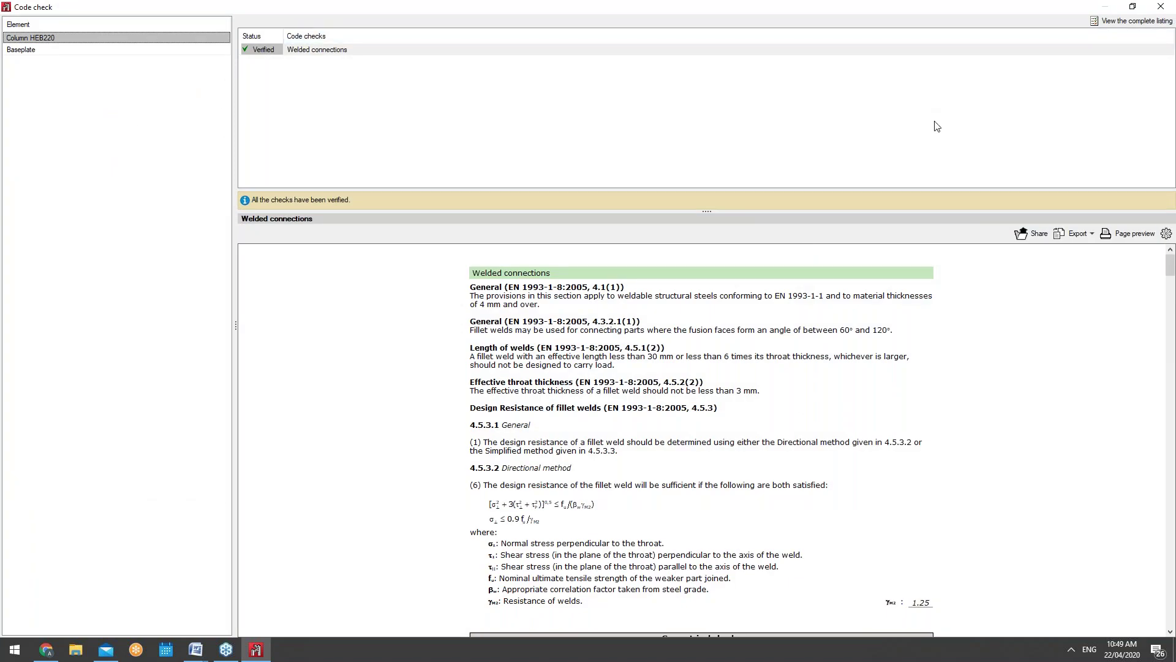
click(1160, 6)
drag(763, 277, 467, 285)
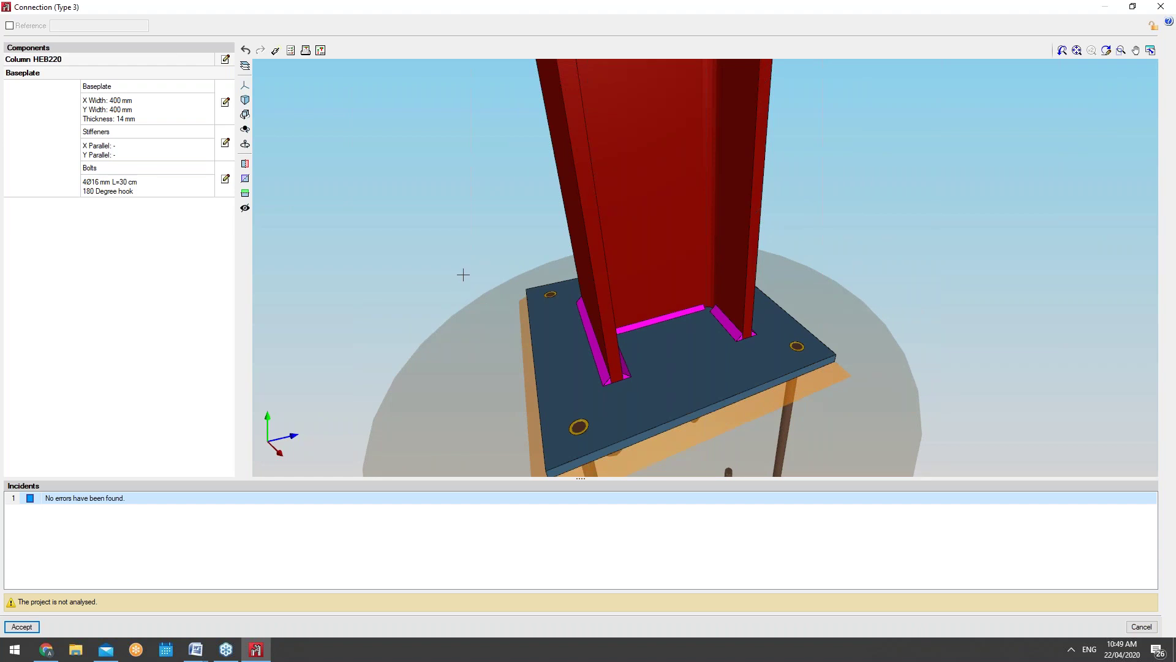
Show the 3D view's element settings, examine the anchor bolts below the base plate, and close the connection discarding its changes
click(303, 52)
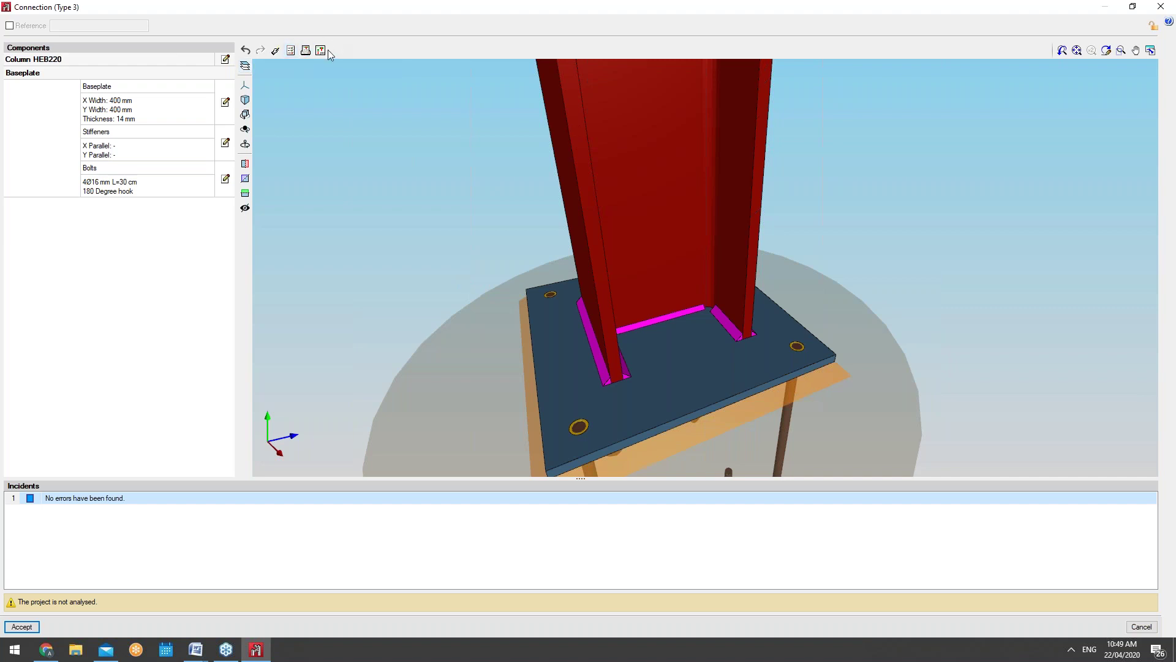
click(246, 67)
middle_drag(676, 300, 649, 306)
click(1163, 7)
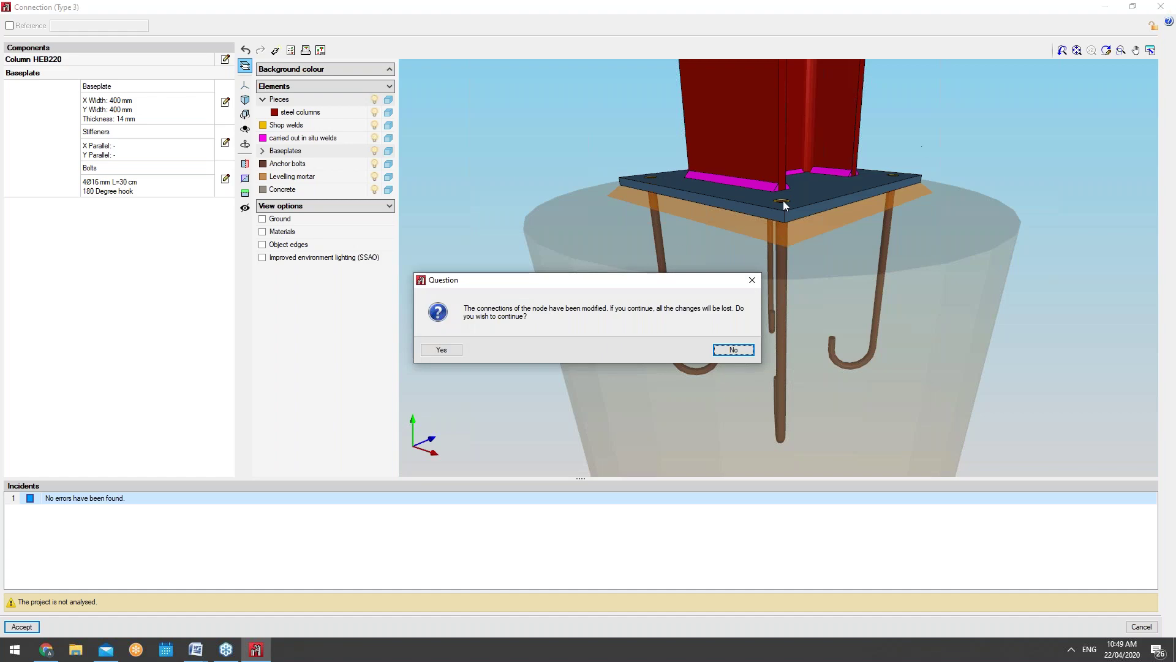
click(458, 349)
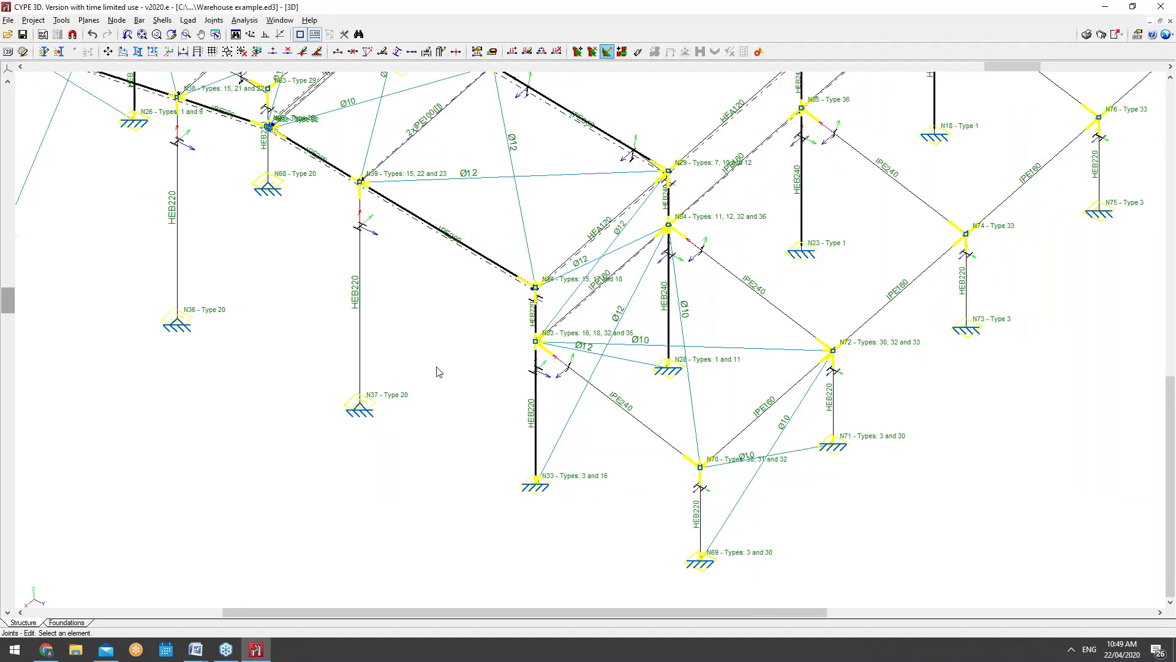
Reopen the Type 16 tie connection at N33 and examine its angle section and plate from another side
scroll(438, 372, down, 1)
scroll(466, 389, up, 3)
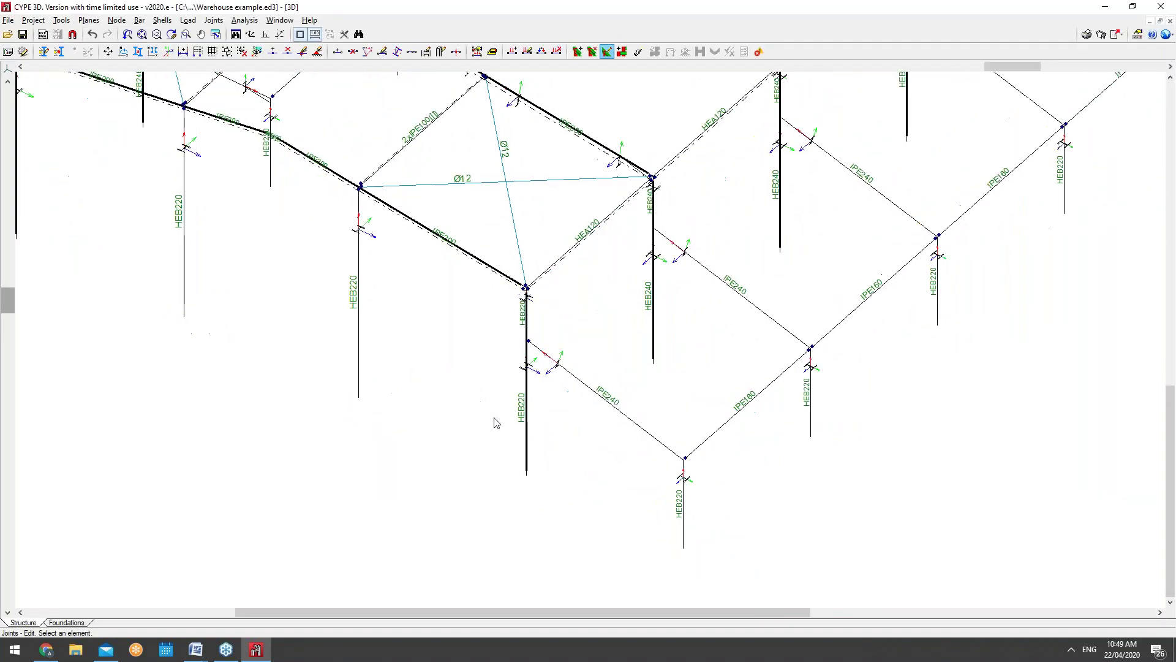
scroll(543, 461, up, 4)
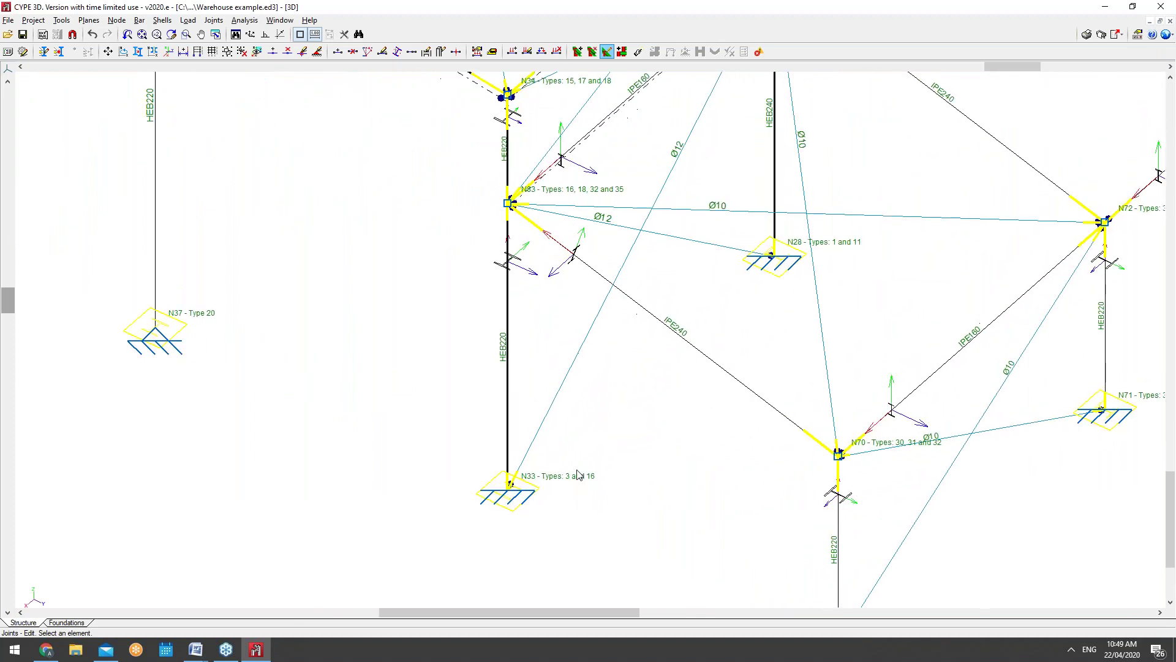
mouse_move(500, 484)
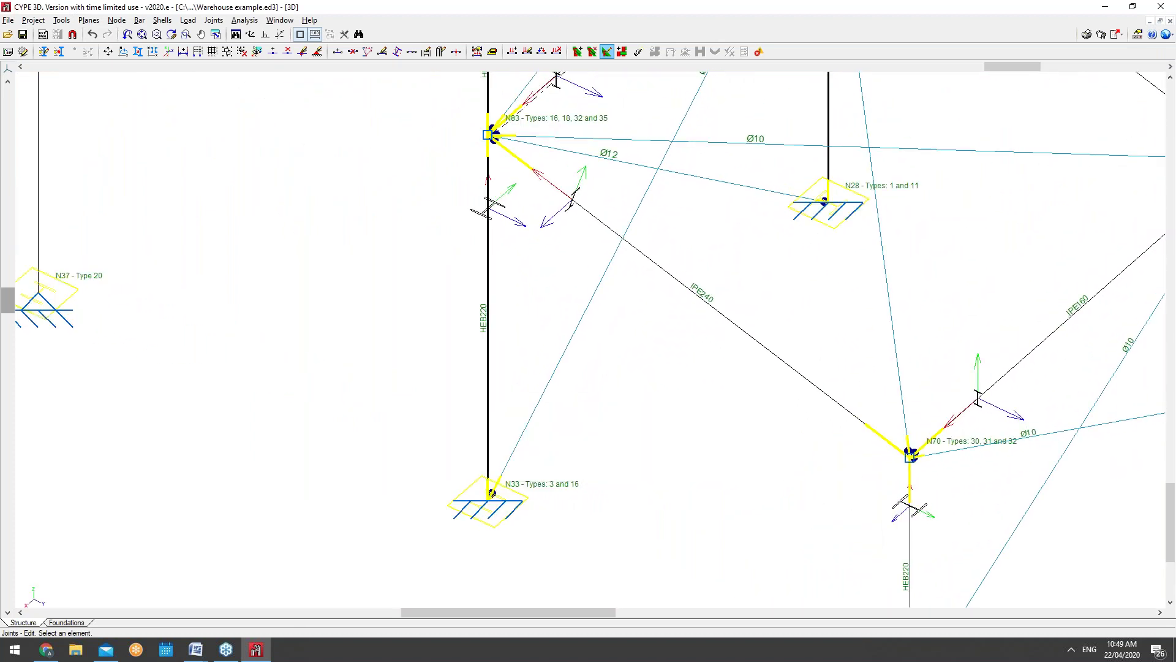
scroll(502, 483, up, 2)
scroll(506, 482, up, 2)
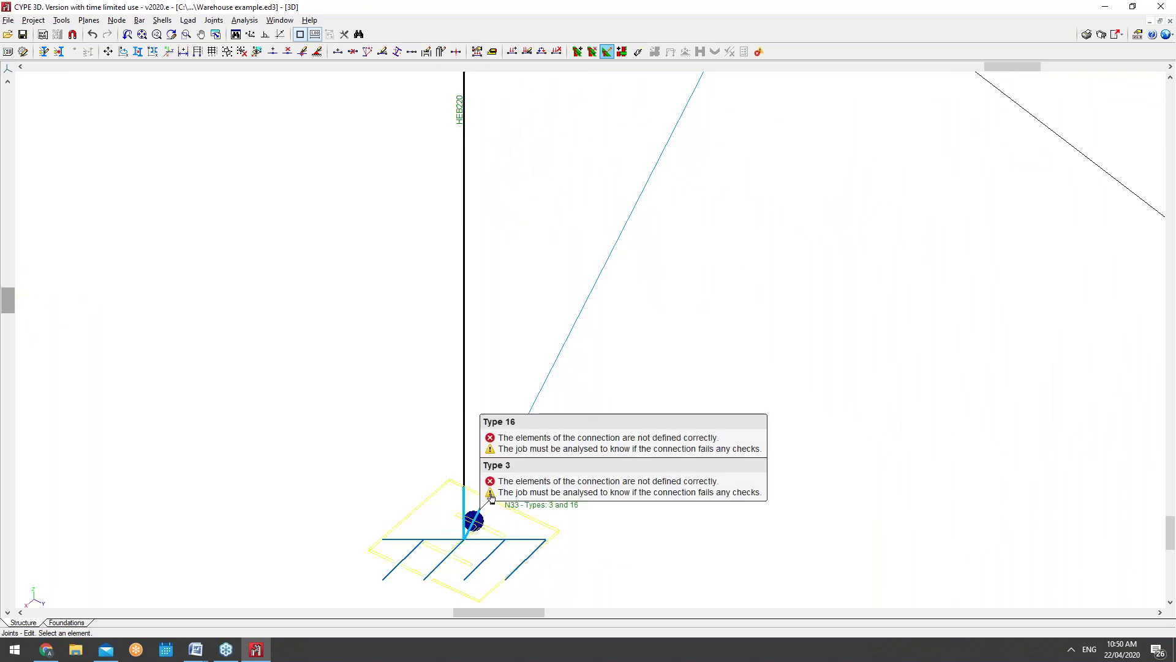
click(475, 520)
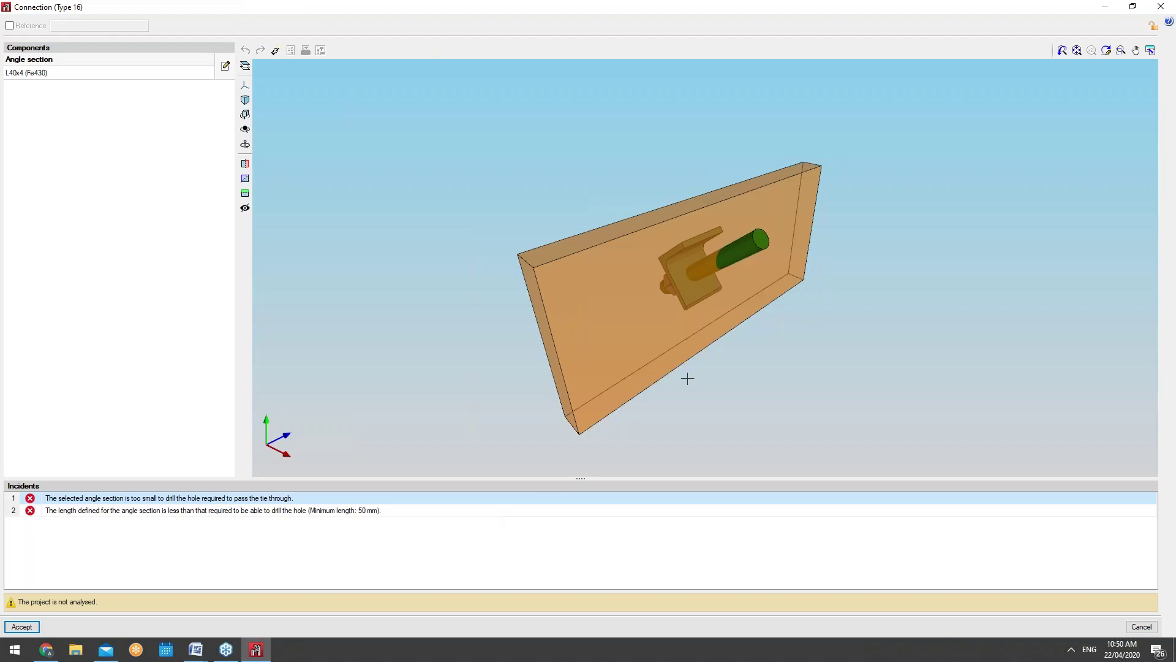
drag(692, 323, 824, 325)
Review the available angle sizes and materials for the tie's angle section, cancelling without changes
click(225, 67)
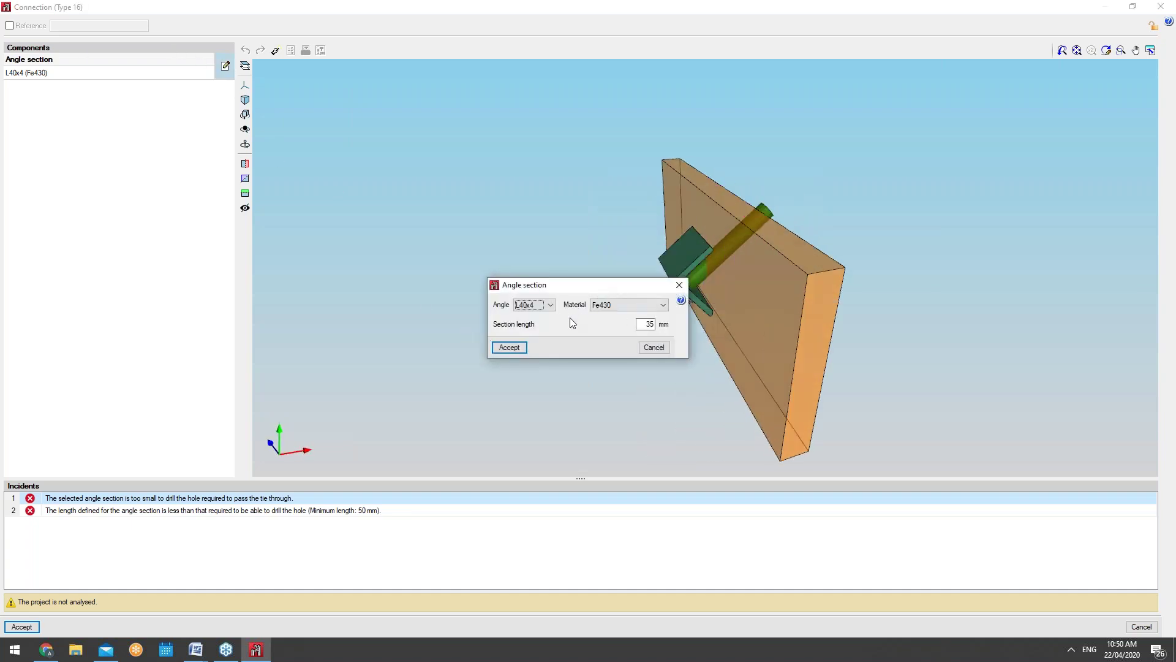
click(545, 311)
click(546, 310)
click(644, 308)
click(645, 308)
click(661, 348)
Examine the Type 16 connection from further angles, close it without changes, and return to the wider view of the warehouse
drag(673, 353, 720, 426)
scroll(719, 407, up, 3)
scroll(721, 427, down, 6)
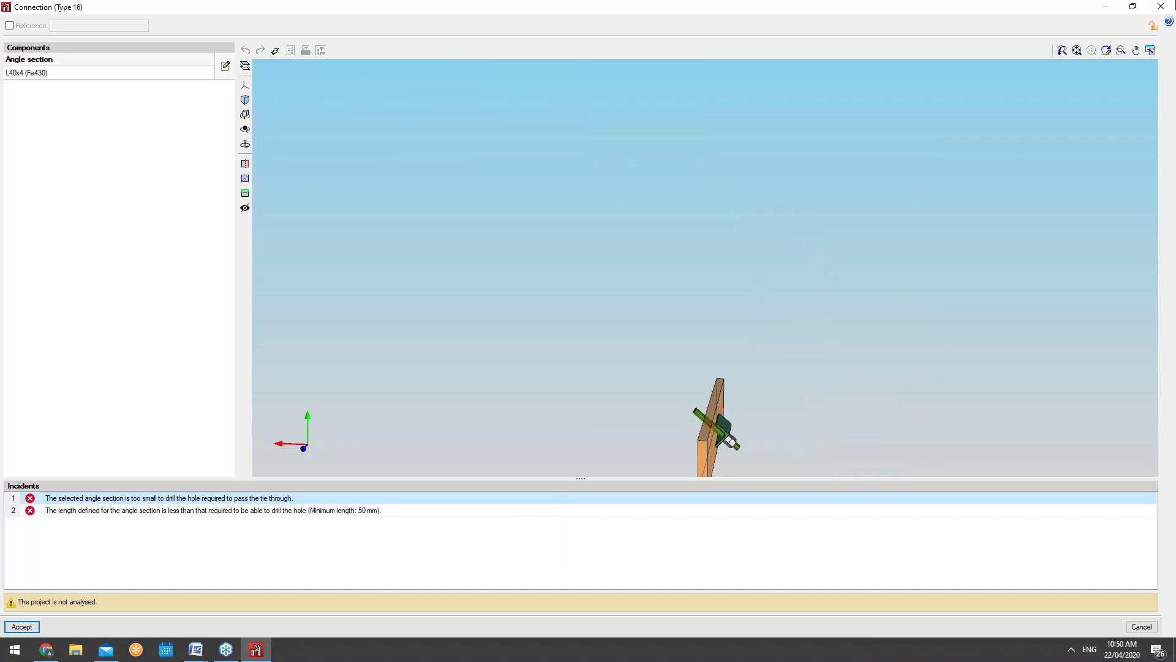
click(1160, 7)
scroll(664, 475, down, 5)
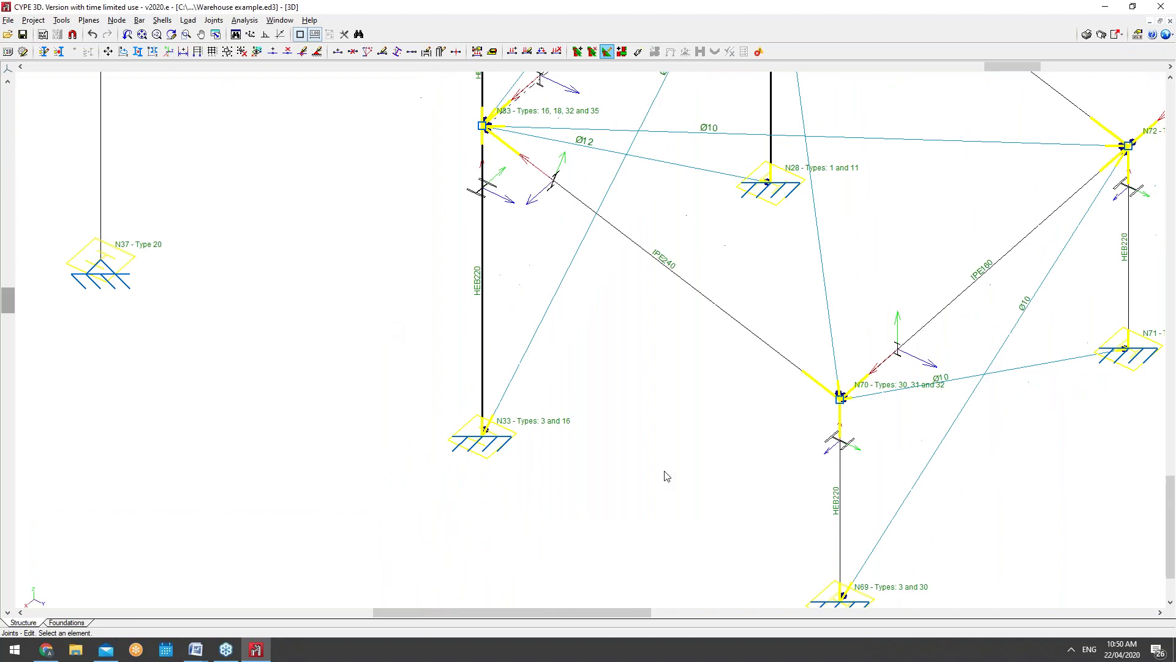
scroll(667, 476, down, 2)
scroll(658, 462, down, 4)
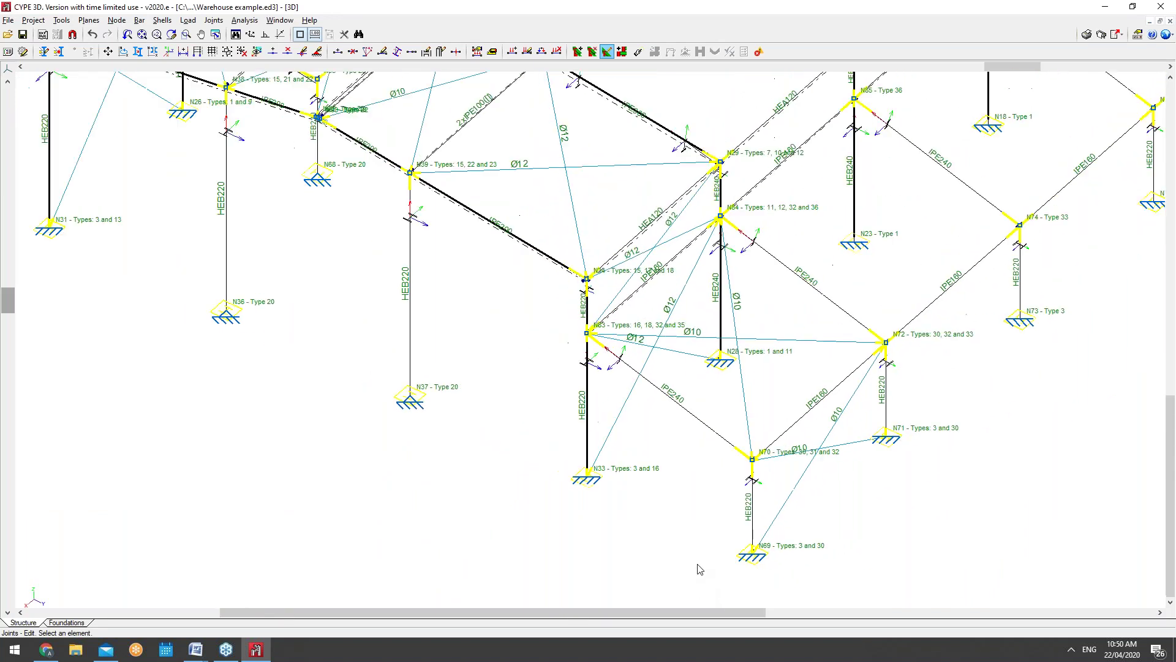
scroll(700, 569, down, 3)
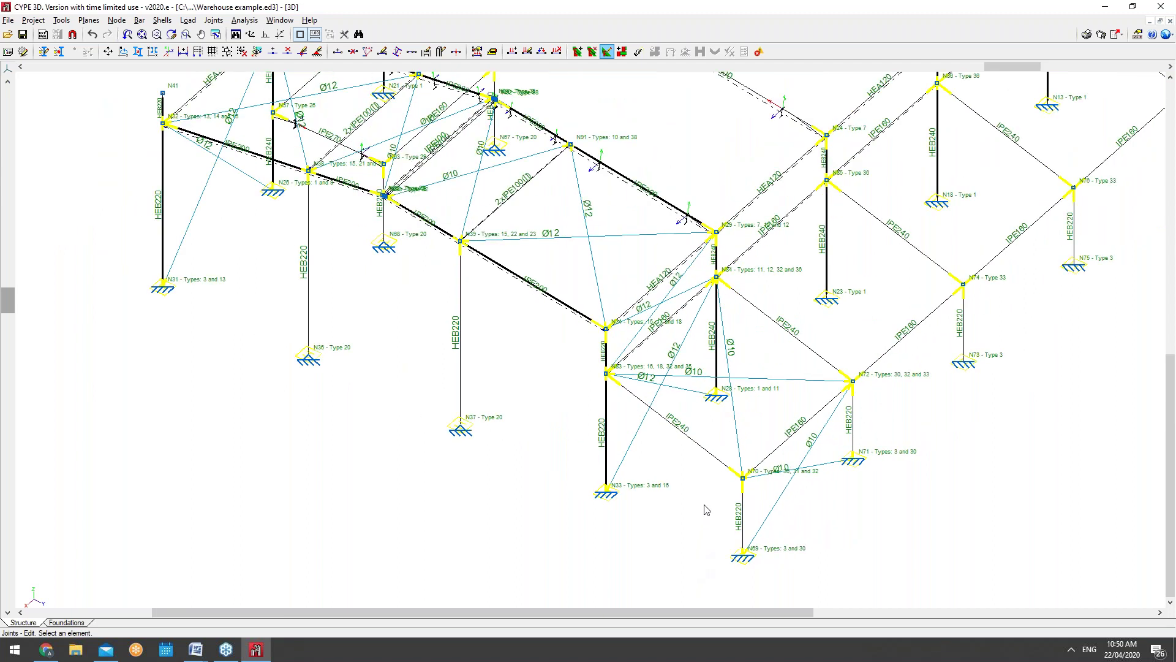
Review the external fixity options for the column base node N33, including the pinned connection, and cancel without changes
click(128, 22)
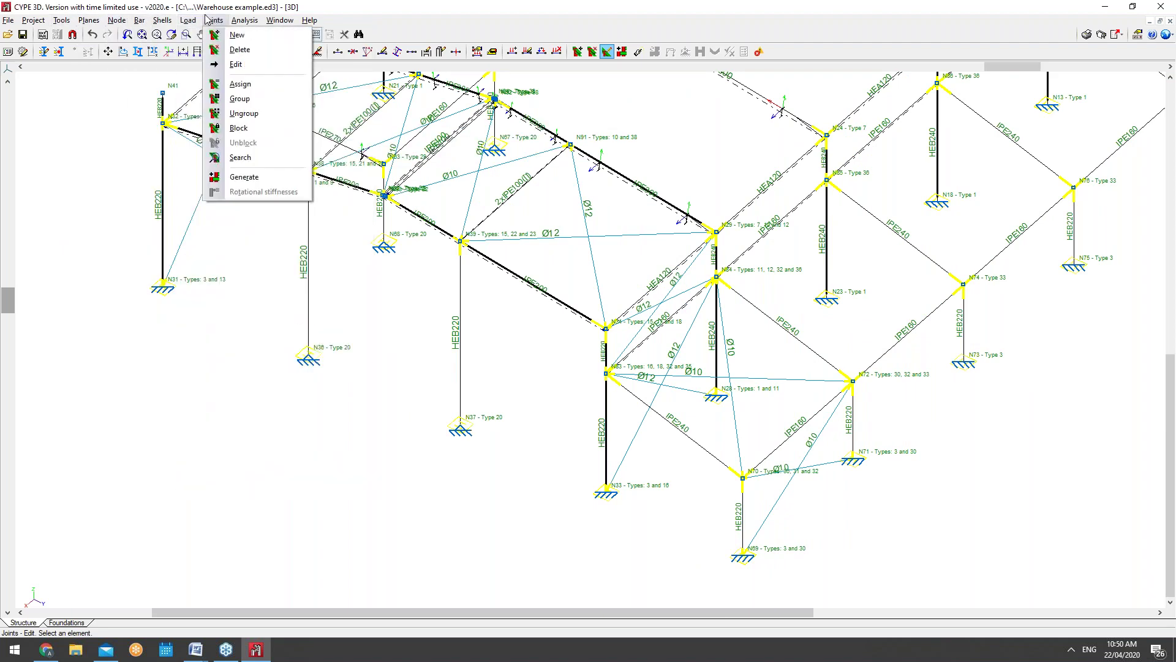
mouse_move(117, 20)
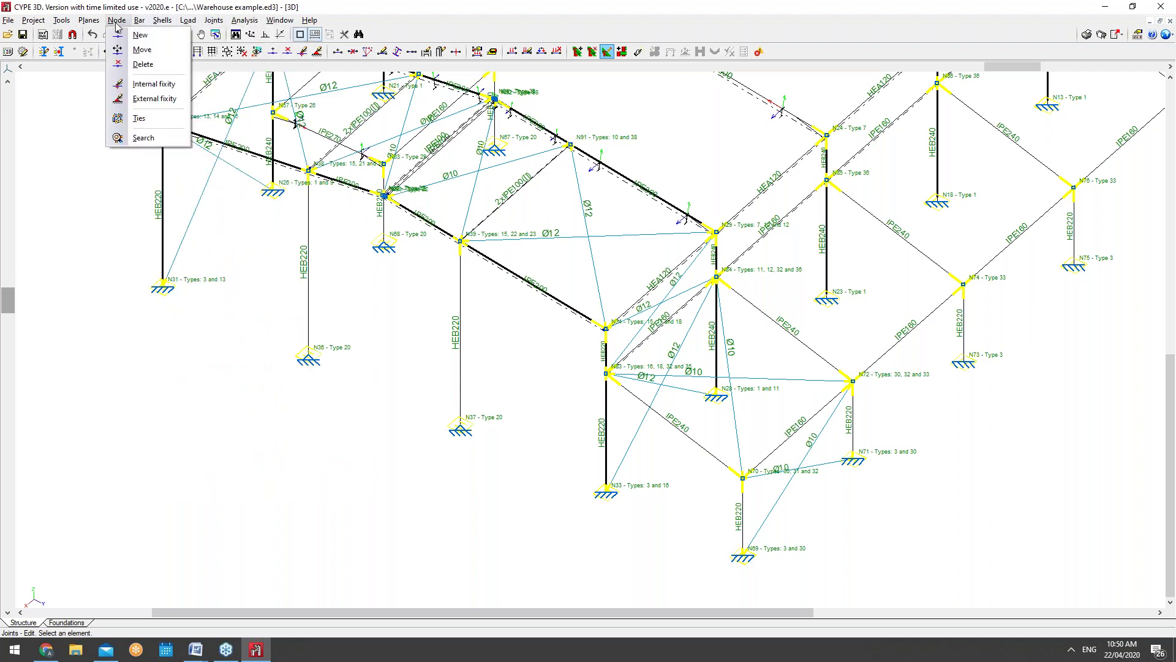
click(160, 100)
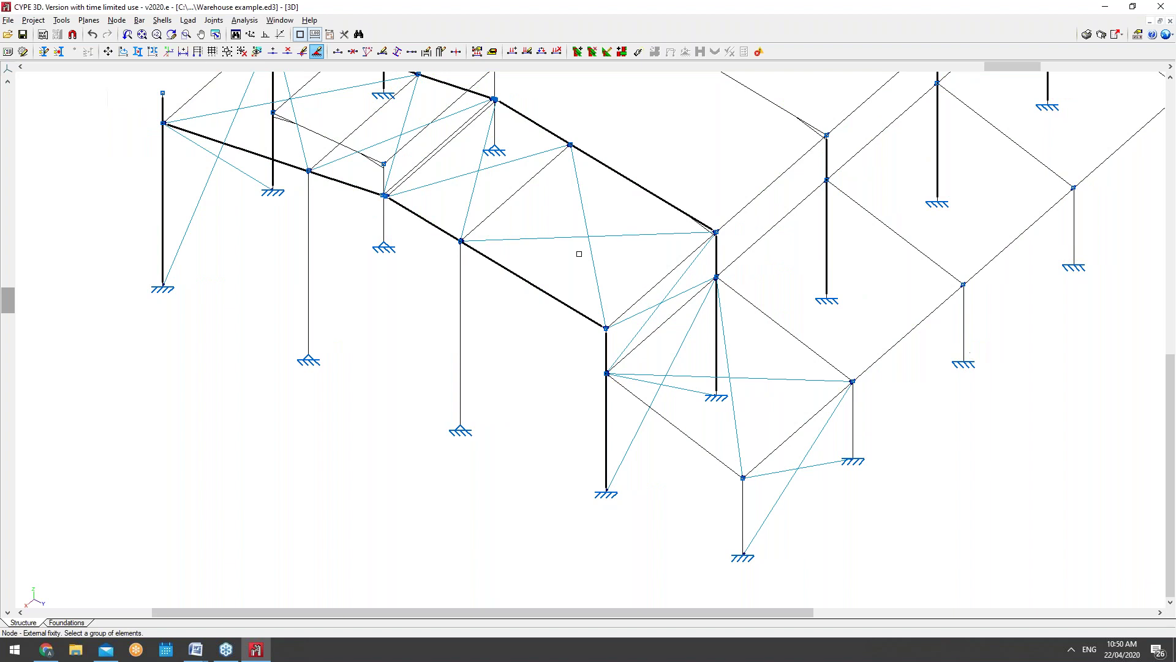
click(606, 494)
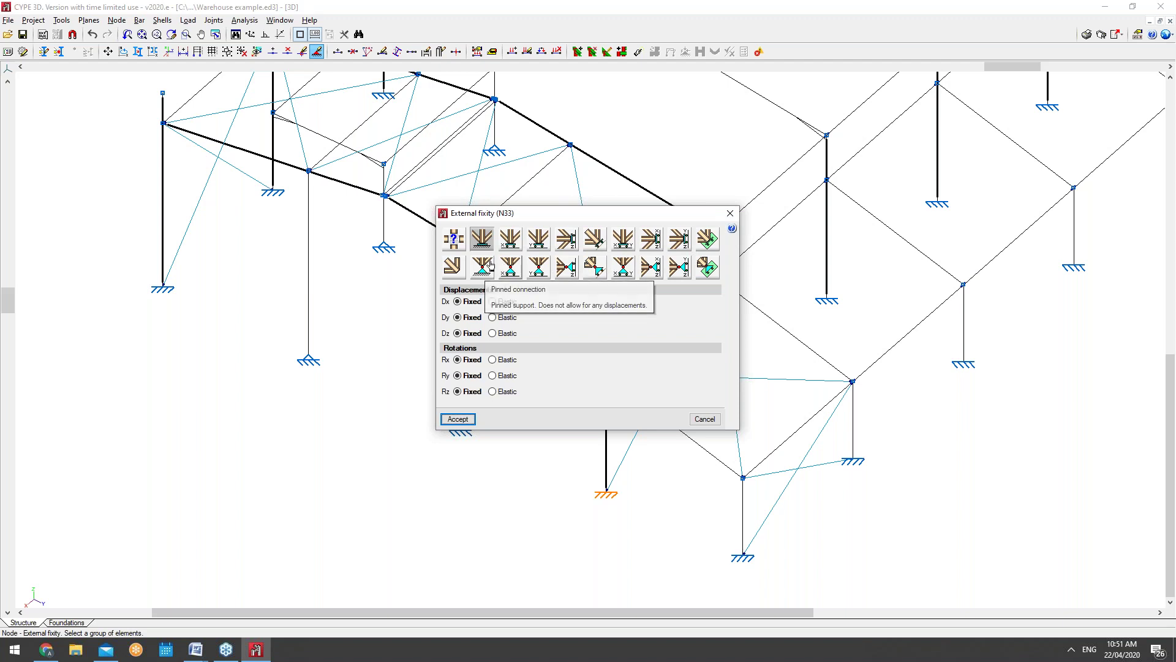
click(704, 420)
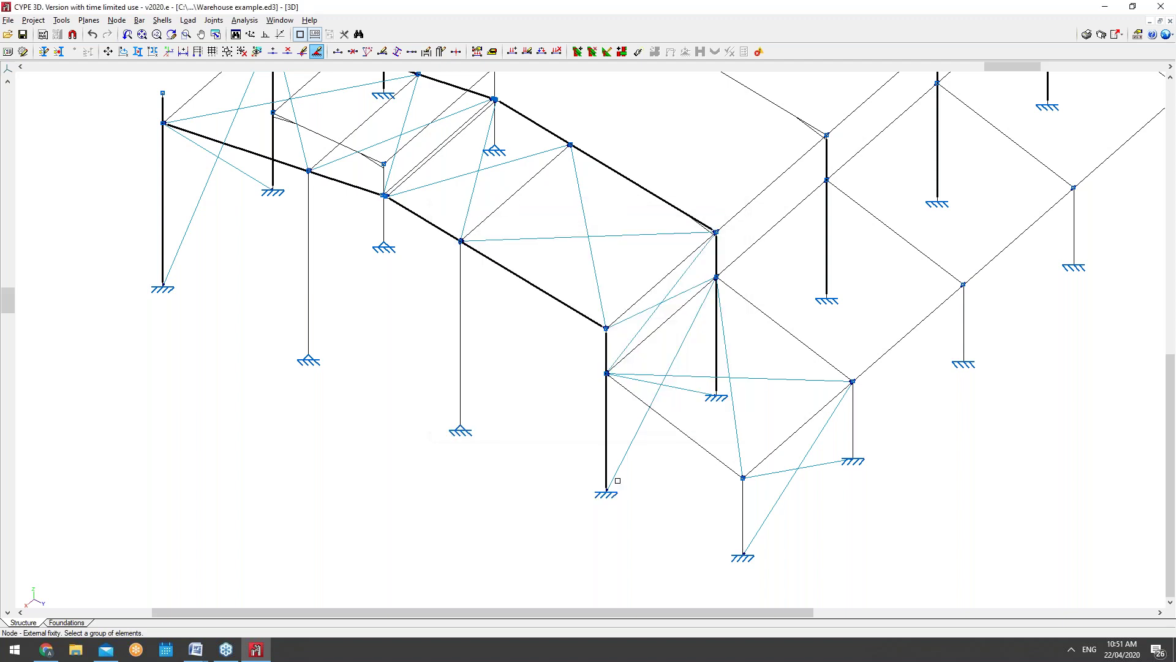
Generate the joints for all nodes of the warehouse structure
scroll(613, 485, down, 4)
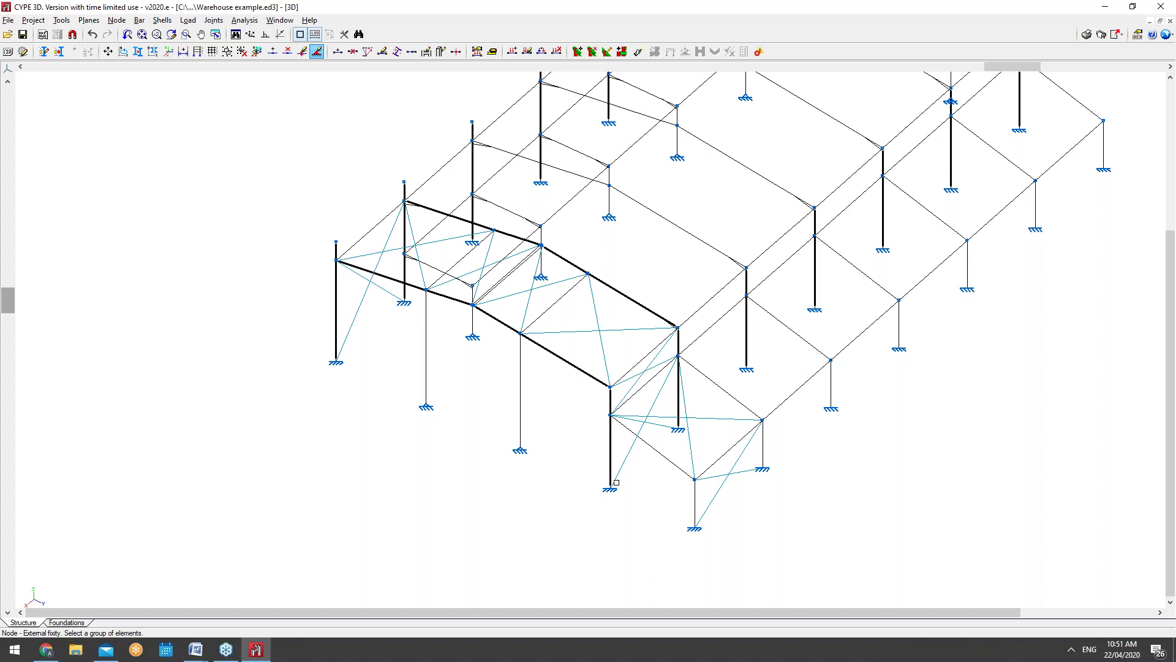
scroll(504, 553, down, 2)
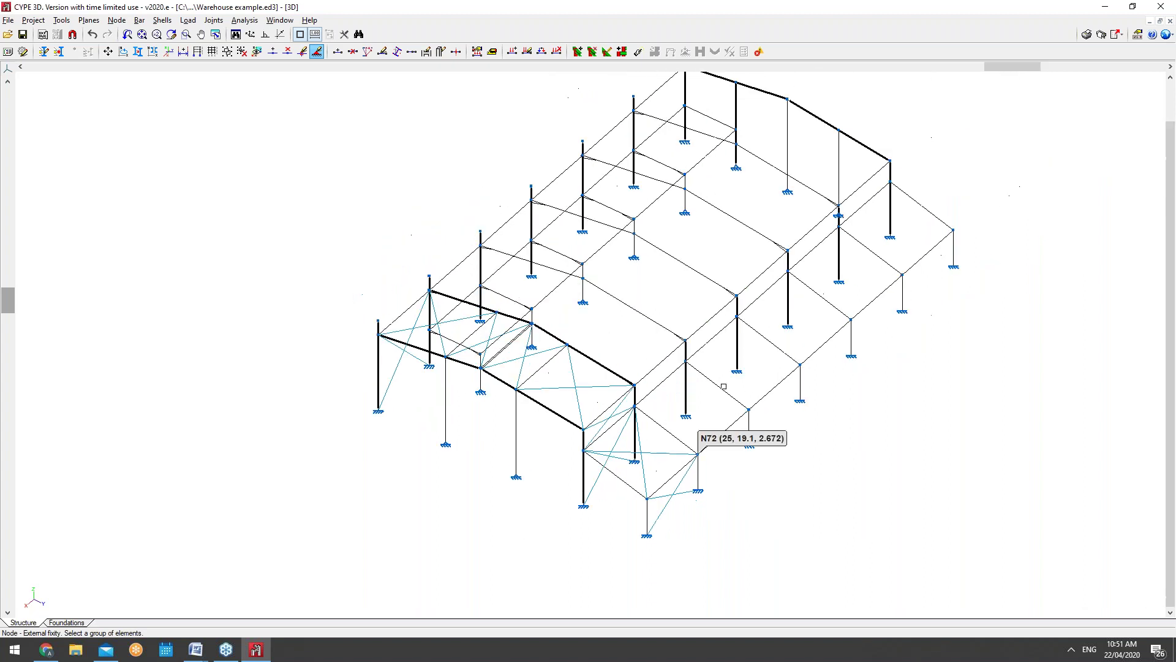
scroll(557, 581, down, 1)
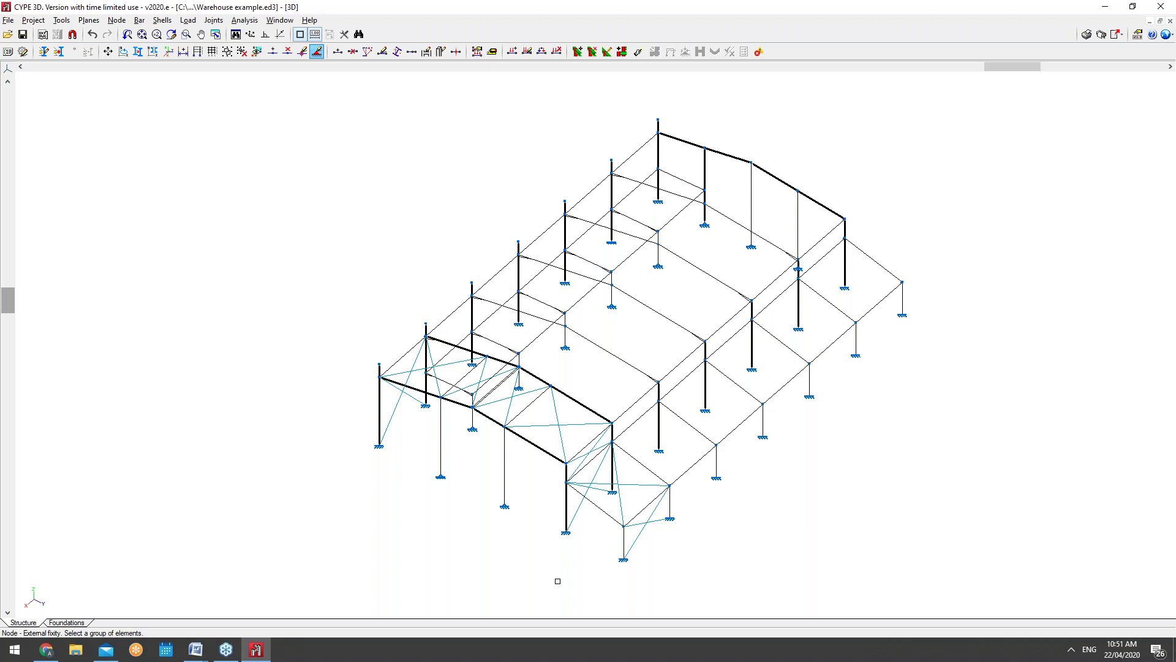
click(213, 20)
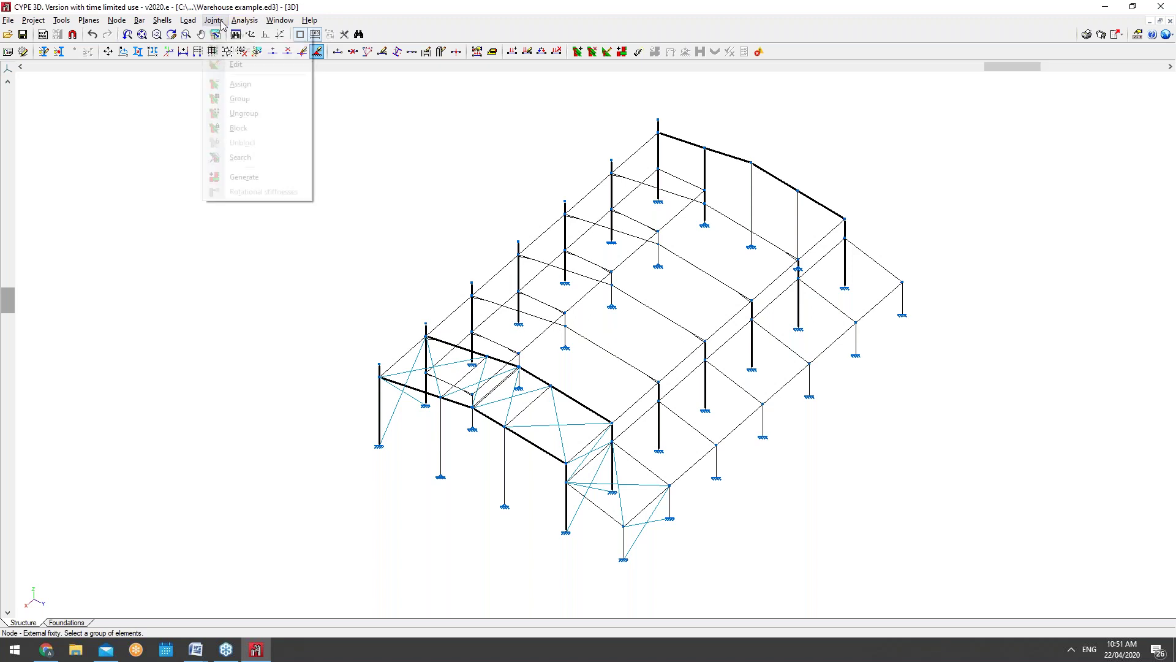
click(244, 176)
click(466, 348)
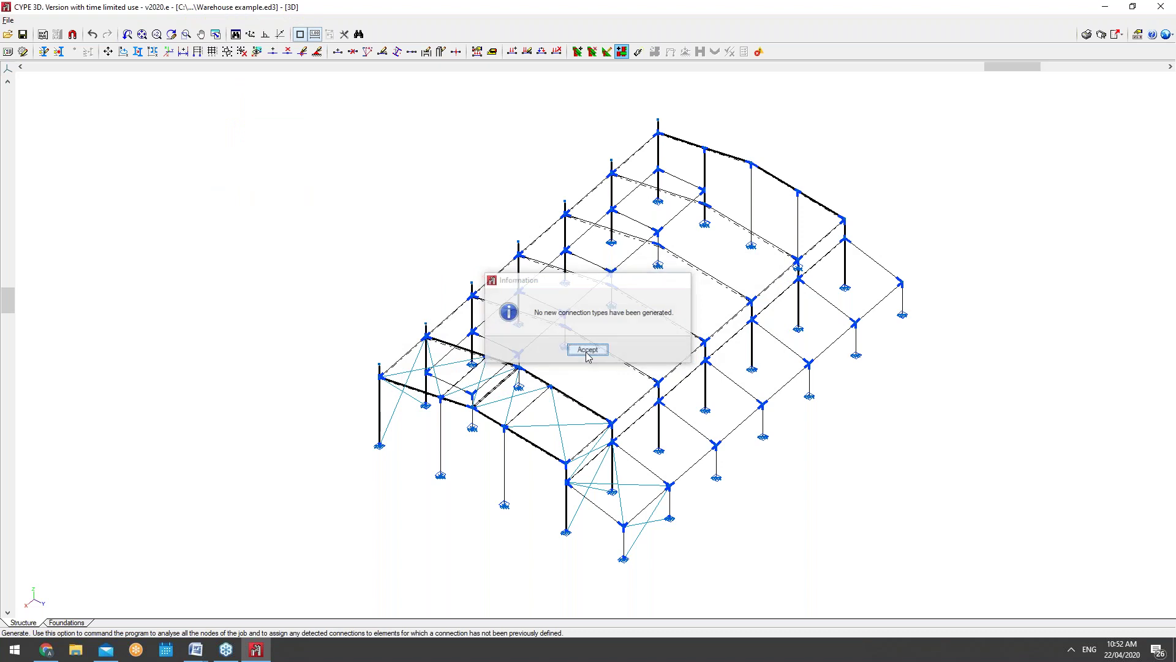
click(589, 350)
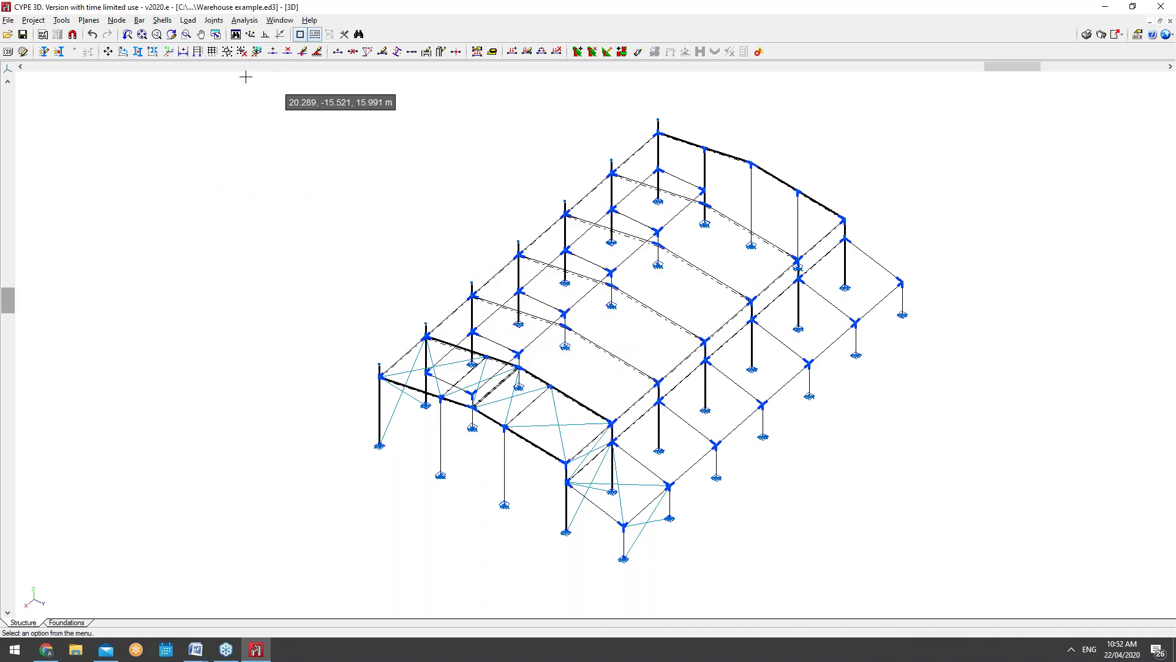
Show the 3D model of the warehouse and examine part of the steel frame close up
click(61, 20)
mouse_move(243, 294)
click(309, 290)
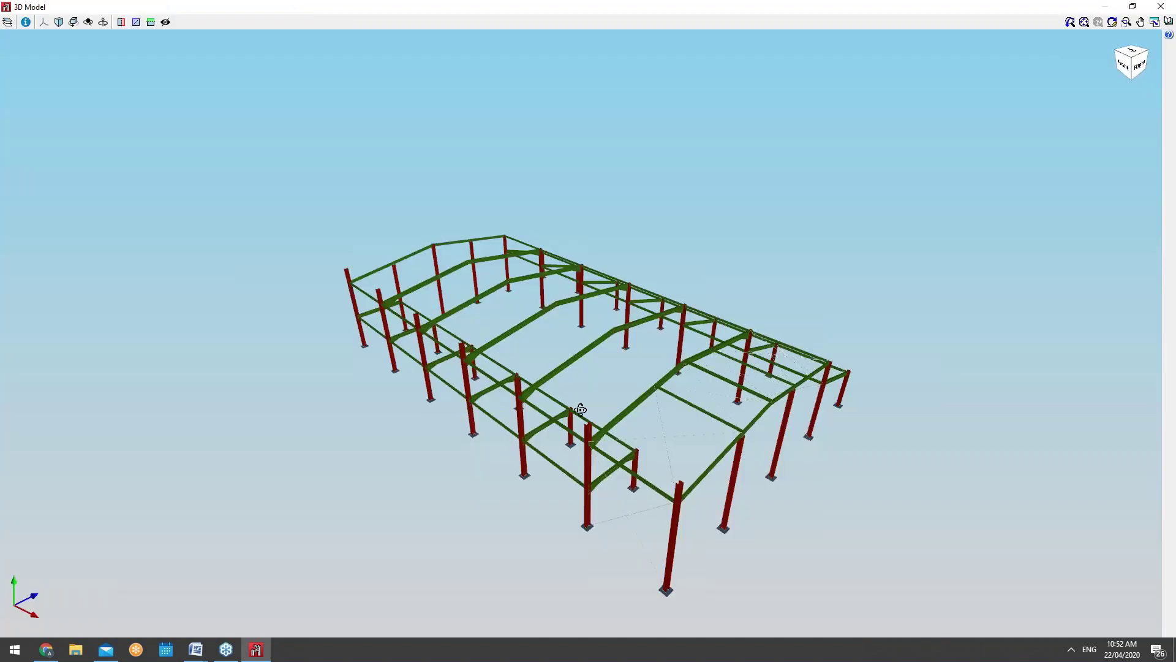
mouse_move(576, 404)
middle_down()
mouse_move(531, 388)
mouse_move(729, 359)
mouse_move(704, 364)
mouse_move(638, 321)
mouse_move(880, 468)
middle_up()
scroll(561, 392, up, 2)
scroll(561, 392, up, 3)
scroll(667, 500, up, 5)
scroll(667, 500, down, 2)
Examine the 3D model from further angles, both in detail and as a whole, and close it
middle_drag(722, 494, 803, 294)
scroll(707, 541, down, 5)
scroll(780, 386, down, 2)
scroll(876, 289, up, 5)
scroll(851, 334, down, 2)
middle_drag(851, 333, 860, 318)
scroll(859, 318, down, 5)
scroll(860, 318, down, 3)
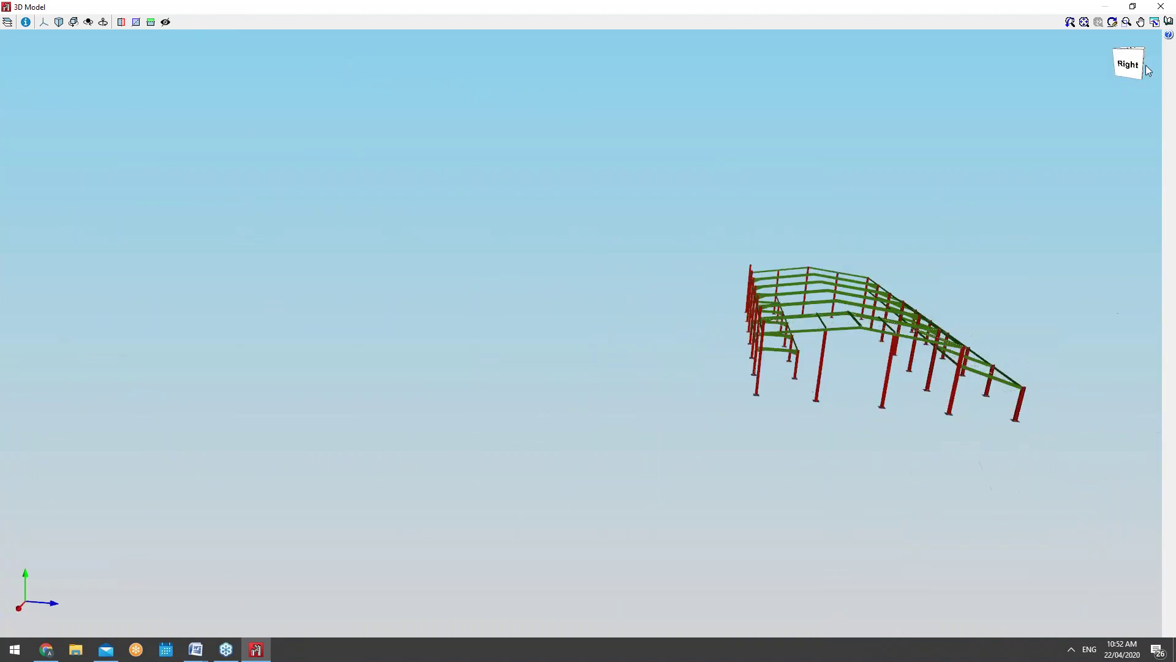
click(1161, 7)
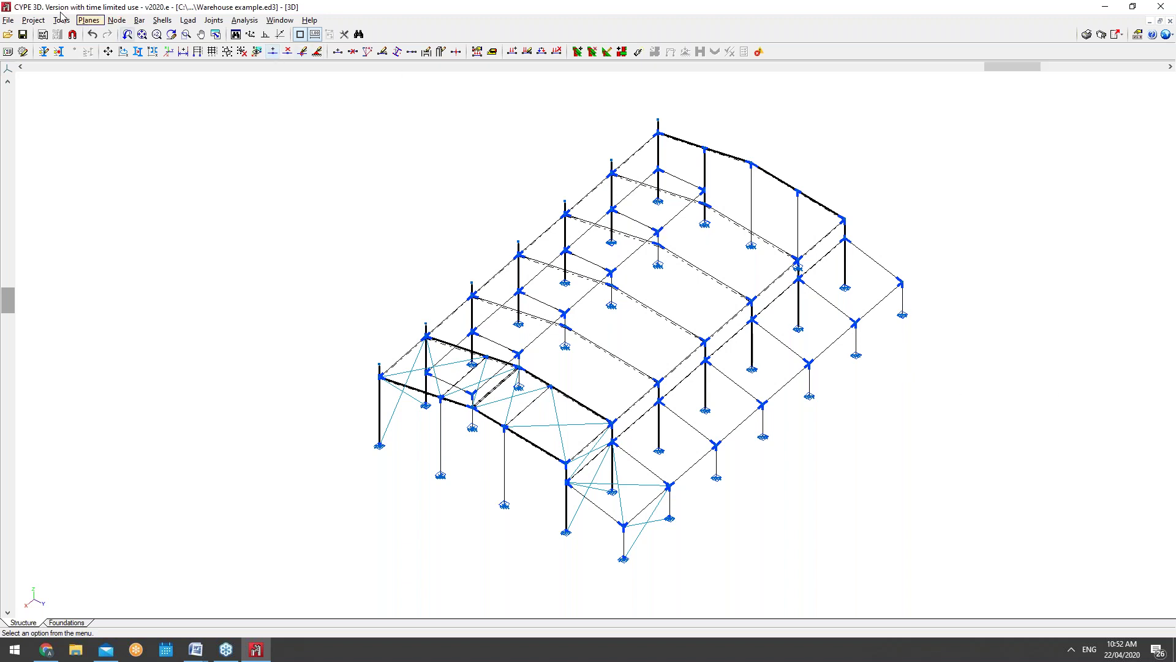
Review the project's general data and its additional loadcases, leaving the loadcases unchanged
click(42, 21)
click(64, 35)
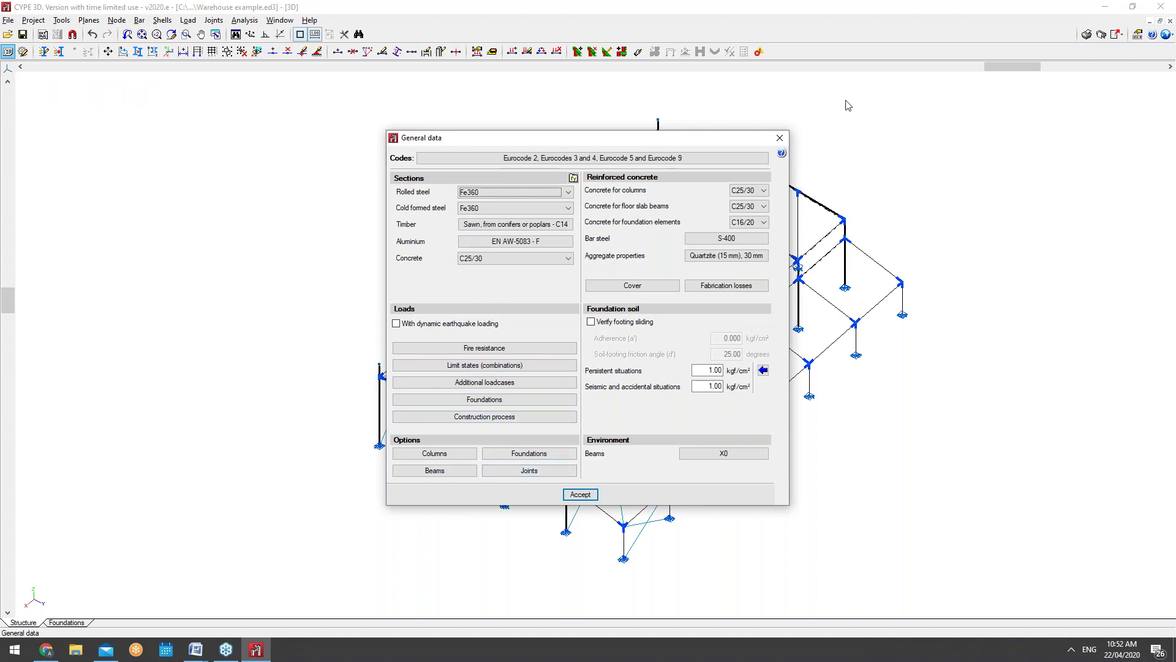
click(787, 141)
click(33, 20)
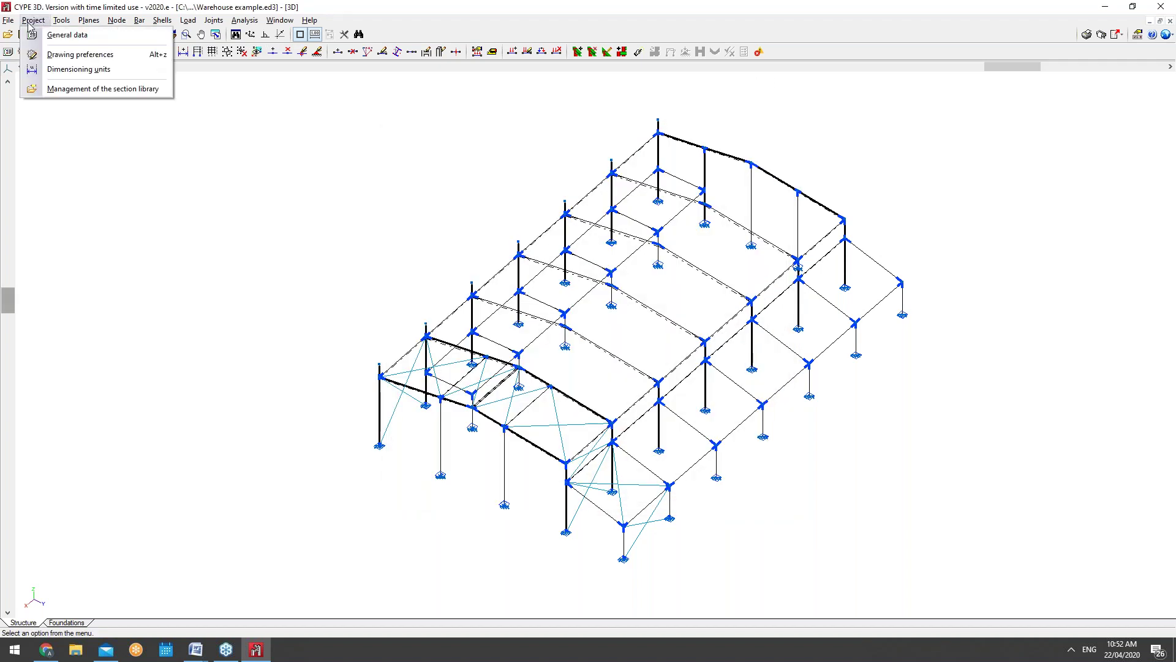
click(37, 35)
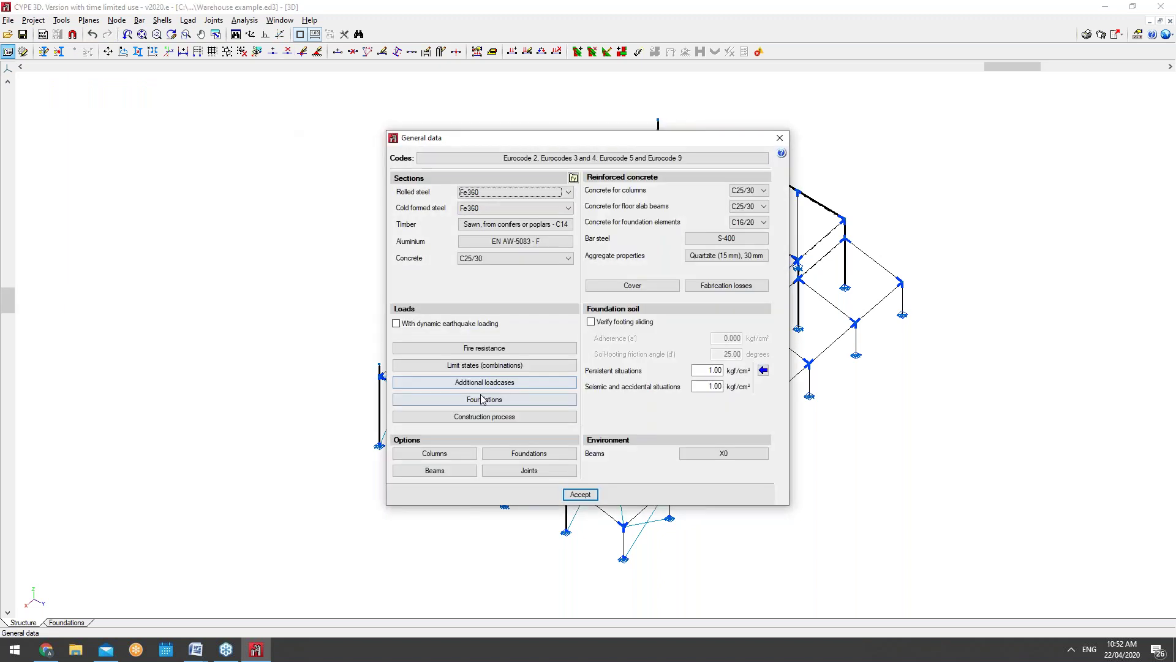
click(526, 382)
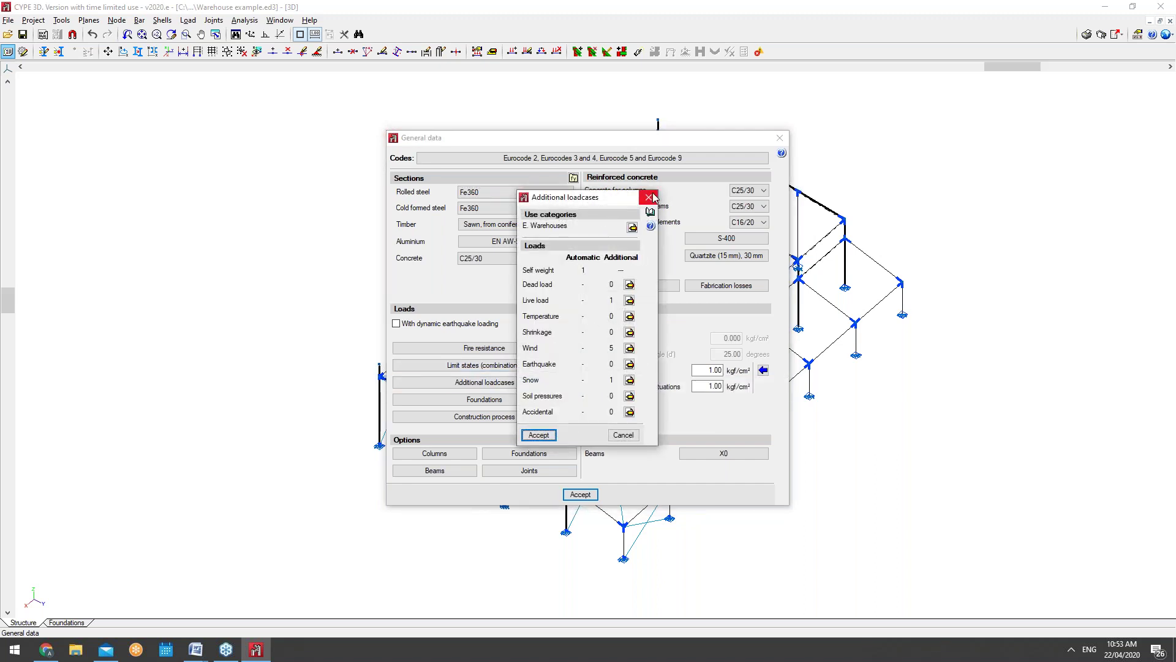
click(648, 197)
Look at the joint settings for materials and options, and close the general data without changes
click(526, 471)
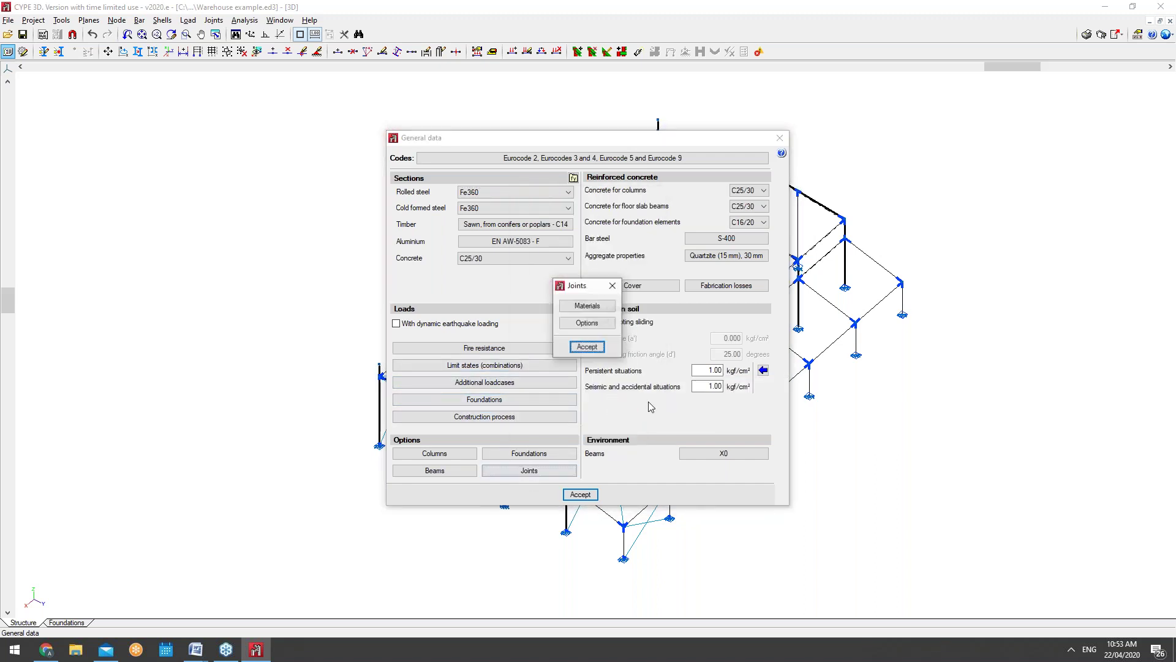
click(612, 285)
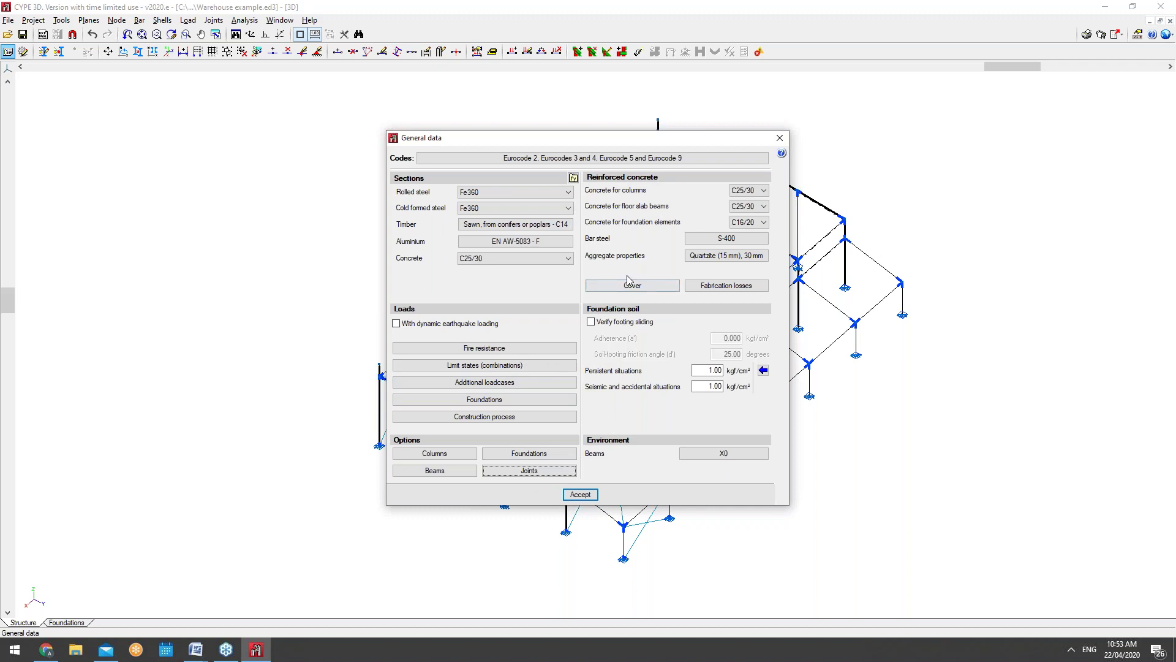
click(781, 139)
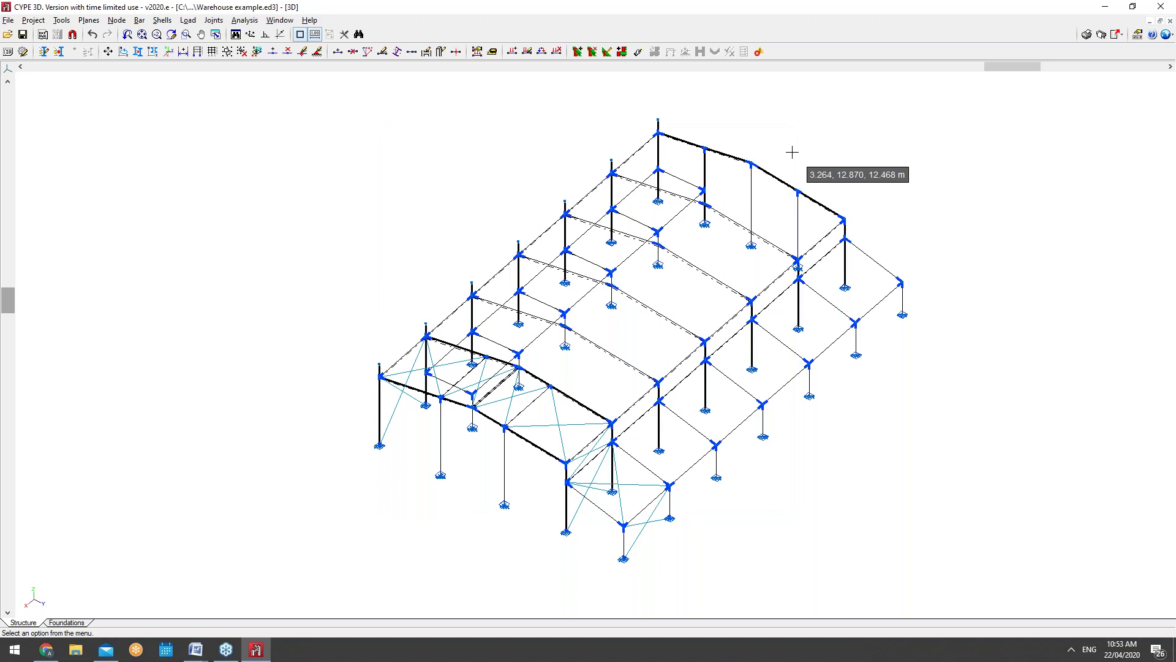
Switch to the browser and browse the active BIMserver.center projects, including the dashboard of the Shopping office project
click(46, 651)
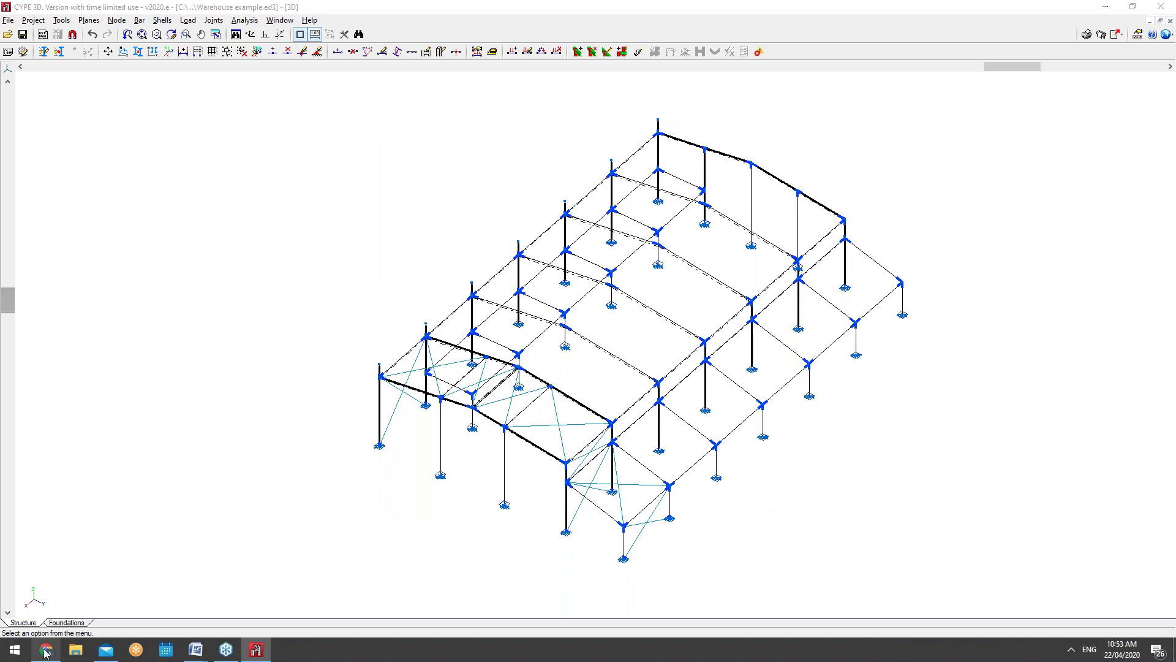
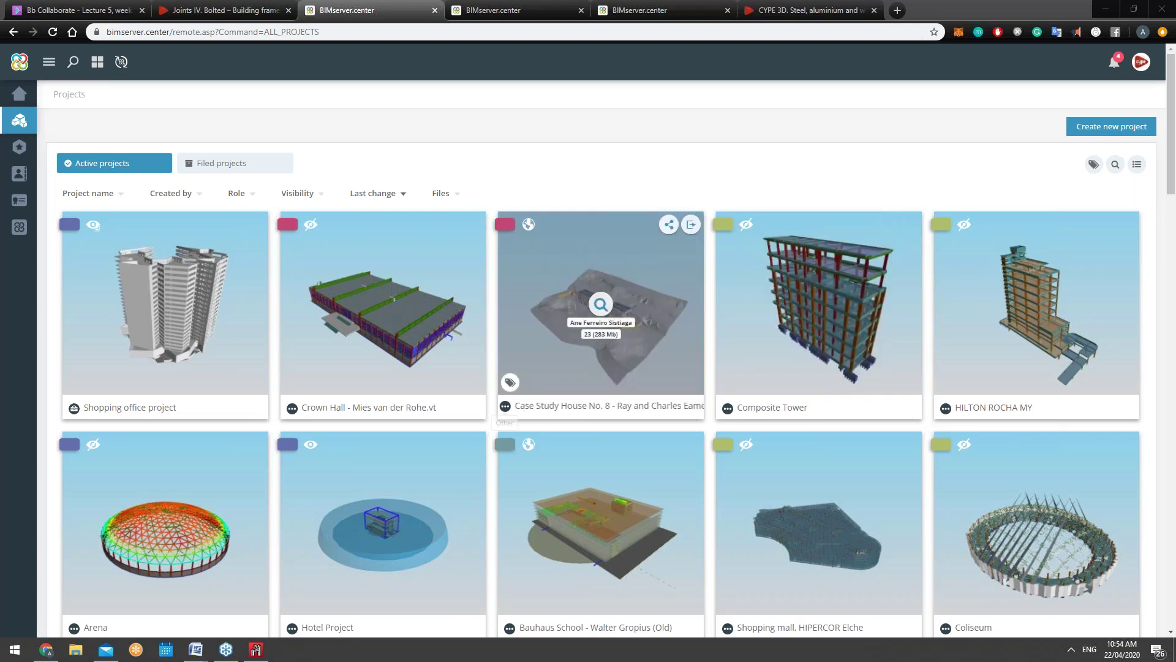
scroll(581, 351, down, 1)
scroll(581, 351, down, 3)
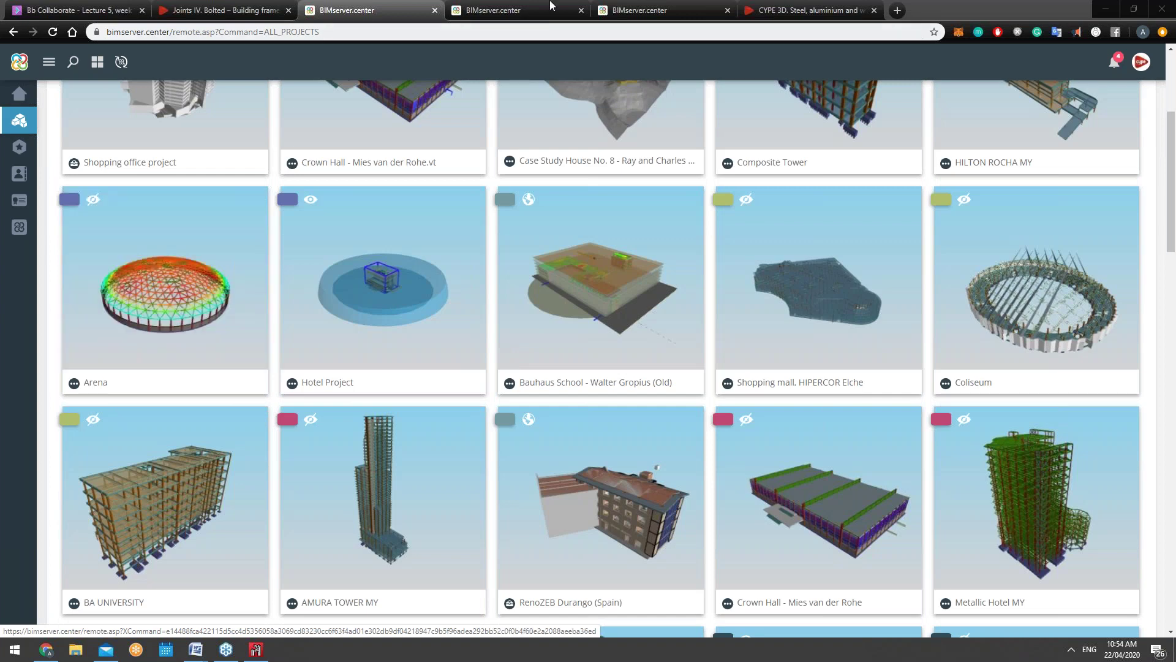
click(493, 9)
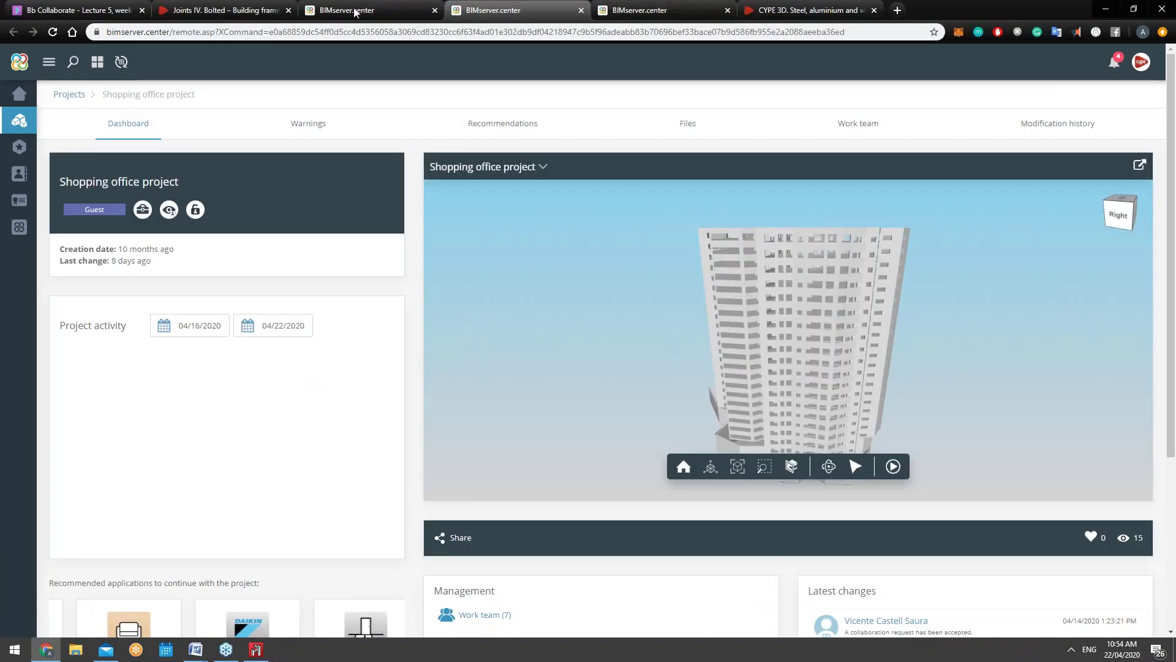
click(355, 10)
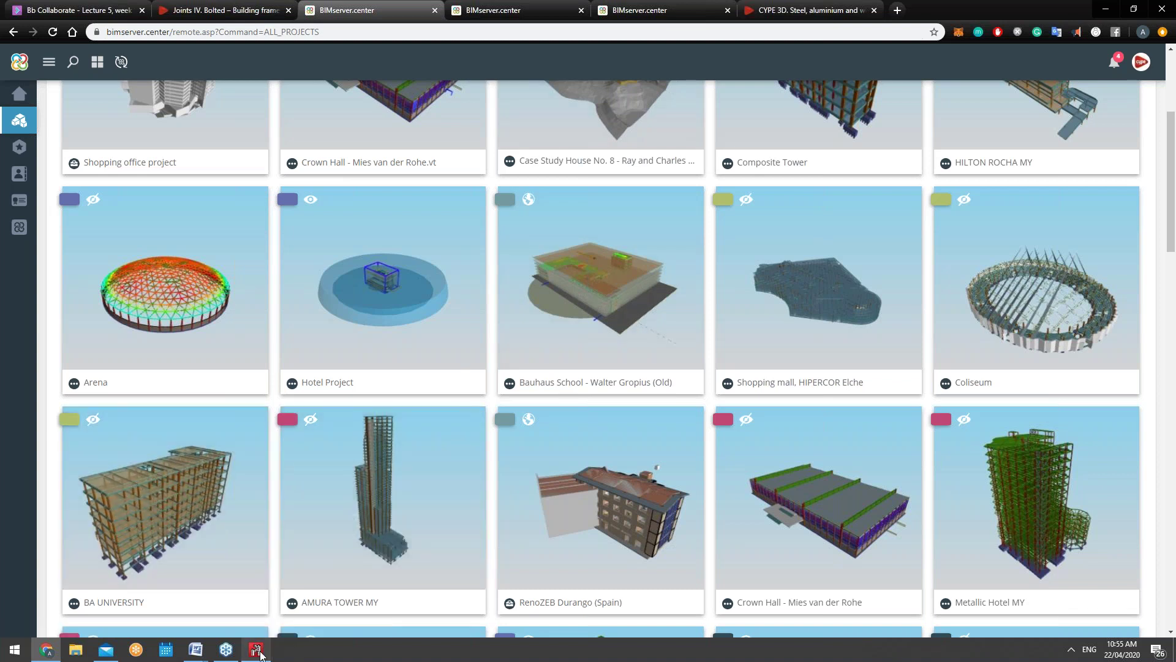
Switch back to CYPE 3D and examine the node and joint type labels along the warehouse's far frames
mouse_move(256, 651)
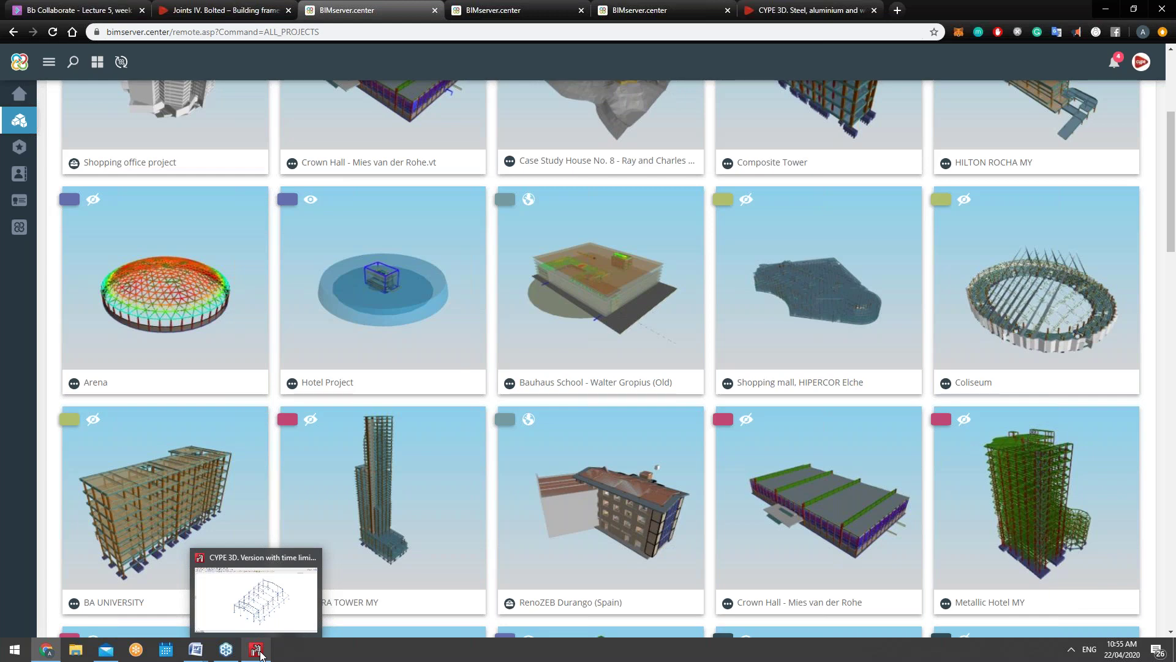
click(258, 651)
scroll(664, 98, up, 2)
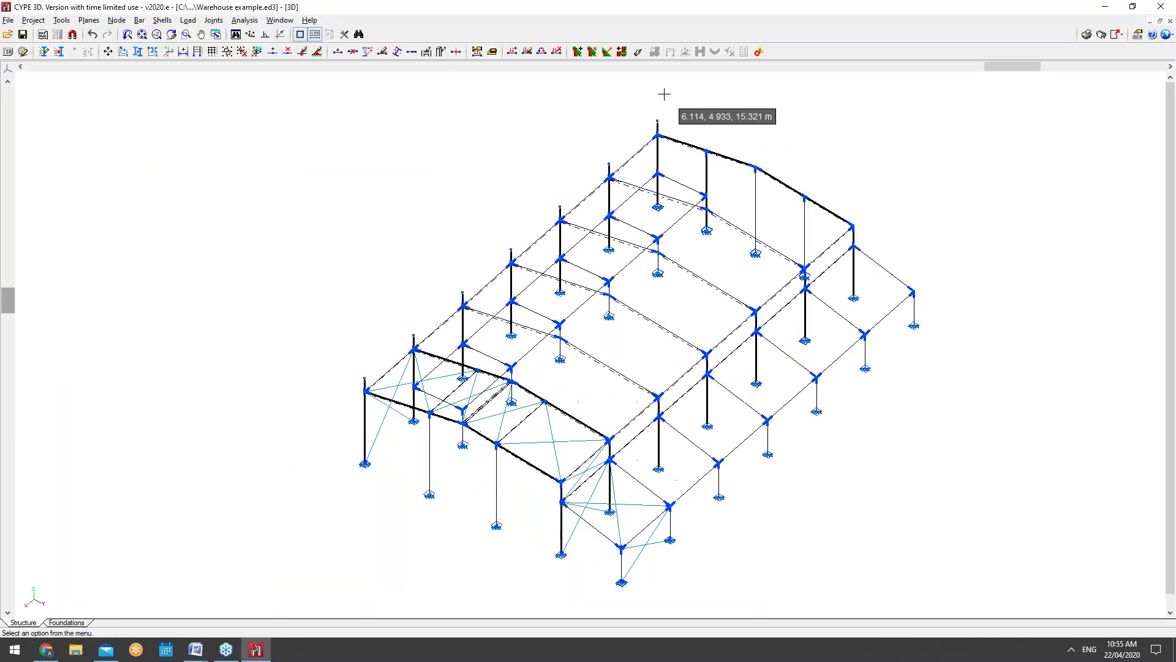
scroll(663, 124, up, 1)
scroll(653, 136, up, 1)
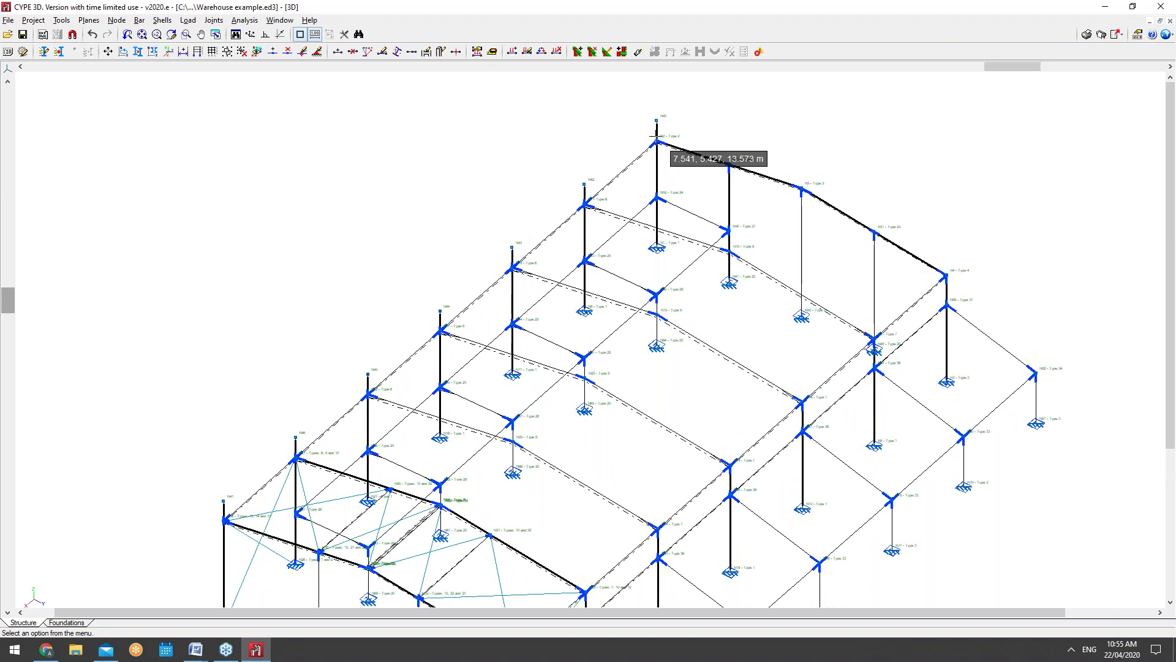
scroll(655, 136, up, 1)
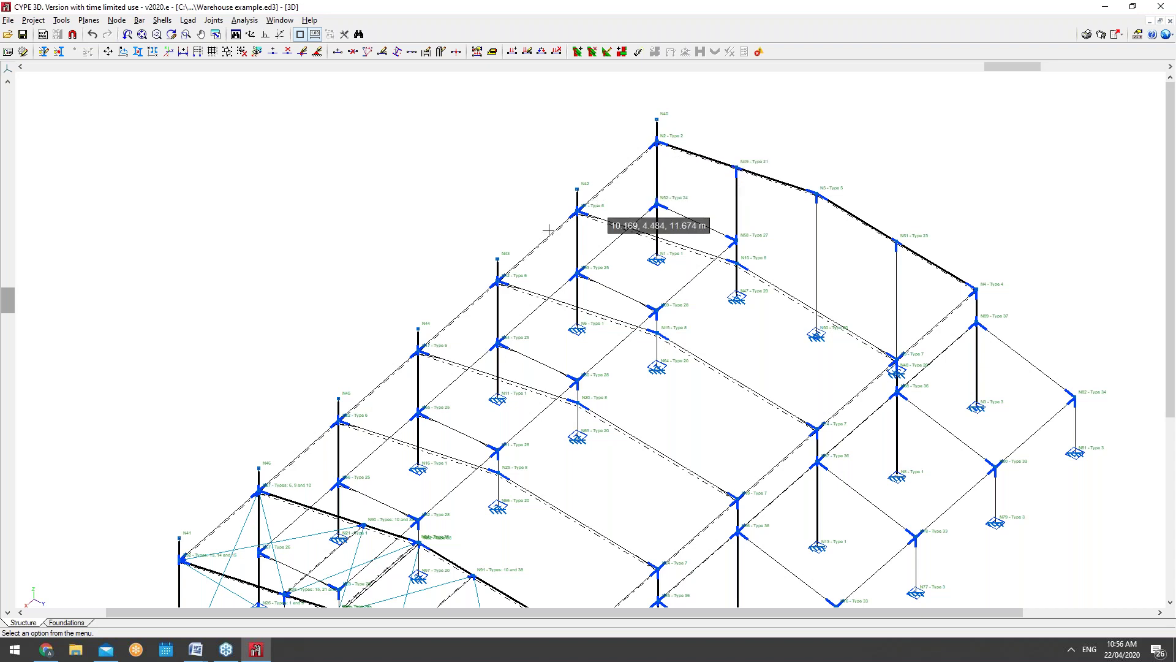
Switch to the browser and review the beam to column flange bolted moment connections on the Joints IV bolted building frames page
click(53, 655)
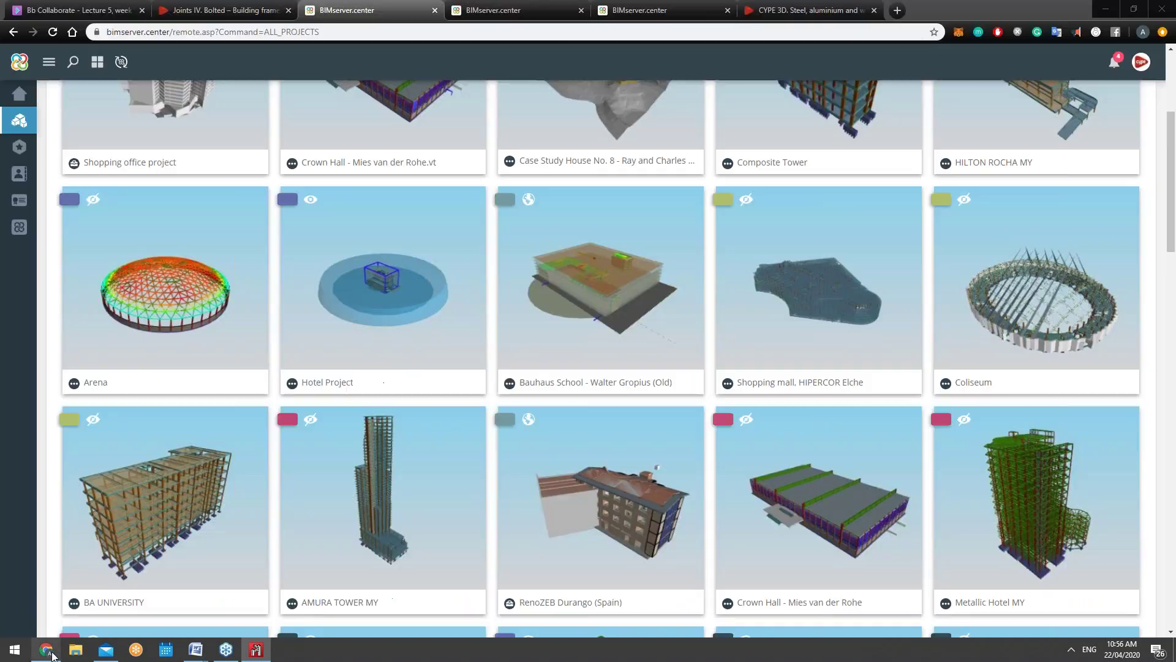
click(224, 11)
scroll(438, 306, up, 1)
scroll(430, 256, up, 20)
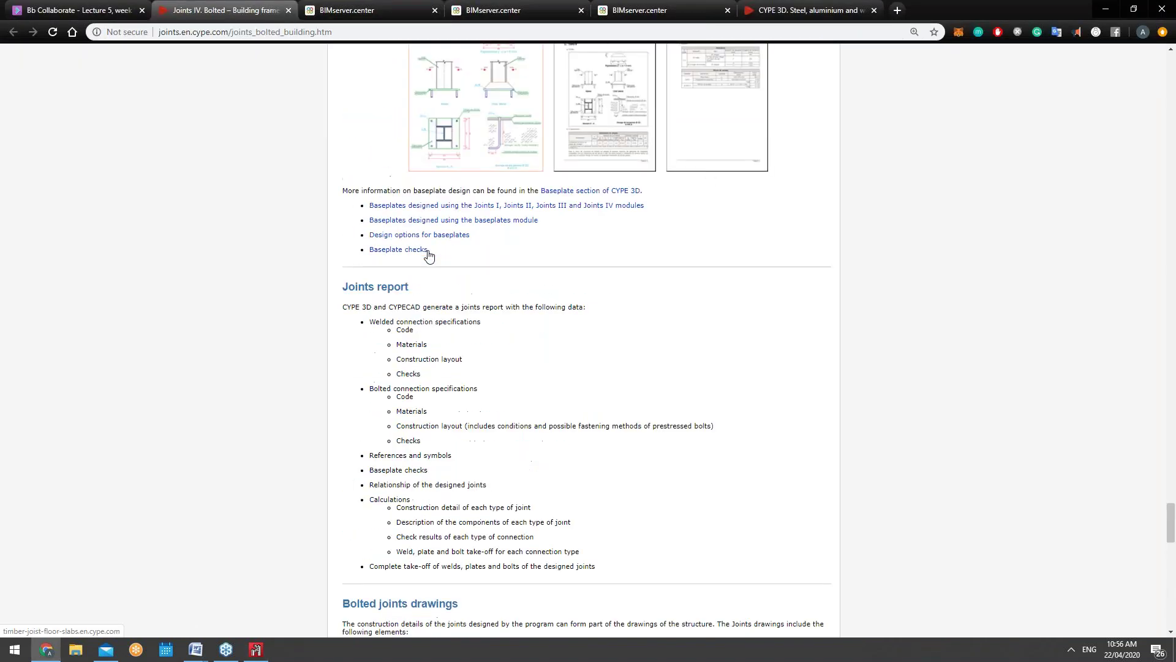
scroll(429, 256, up, 20)
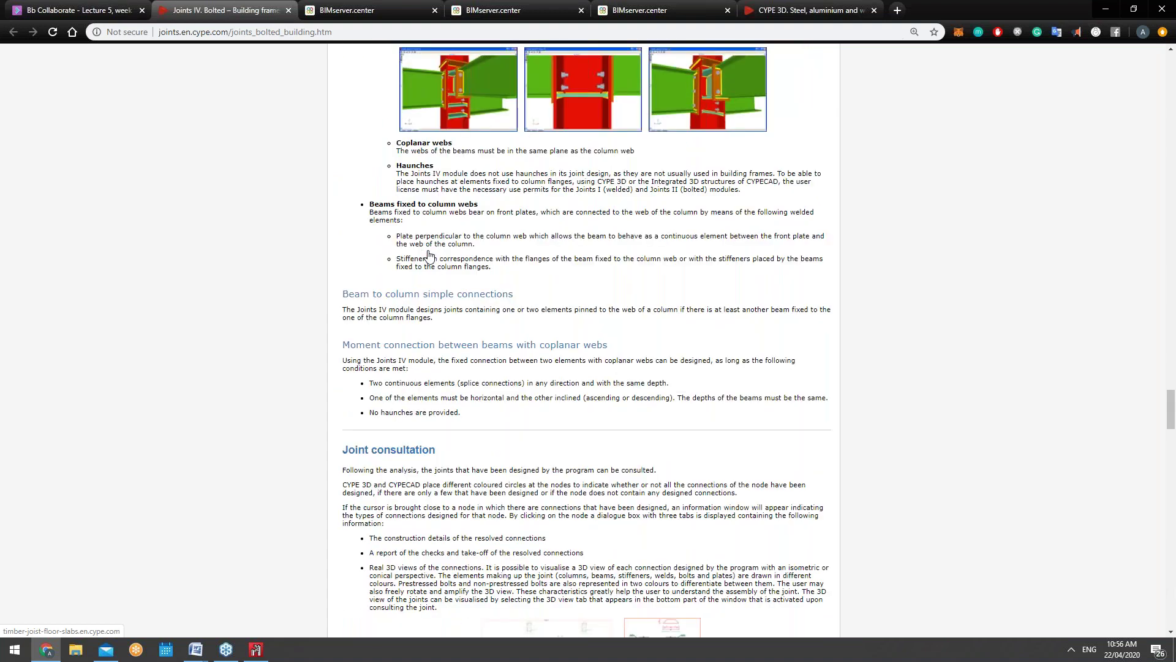
scroll(561, 286, up, 10)
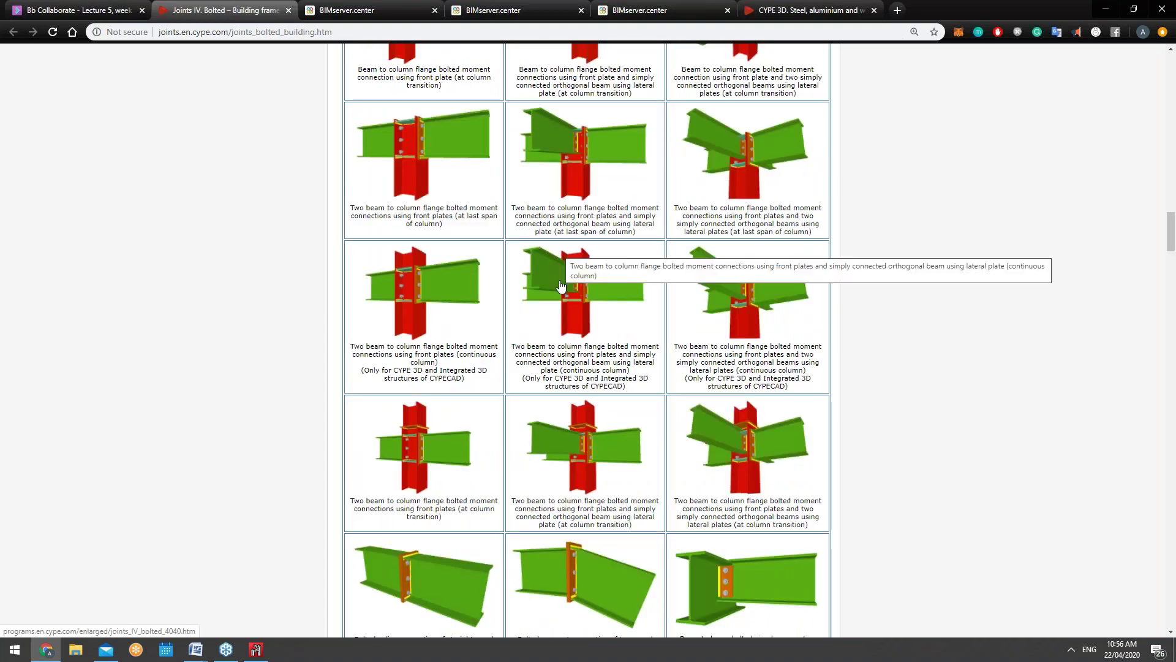
scroll(561, 285, up, 1)
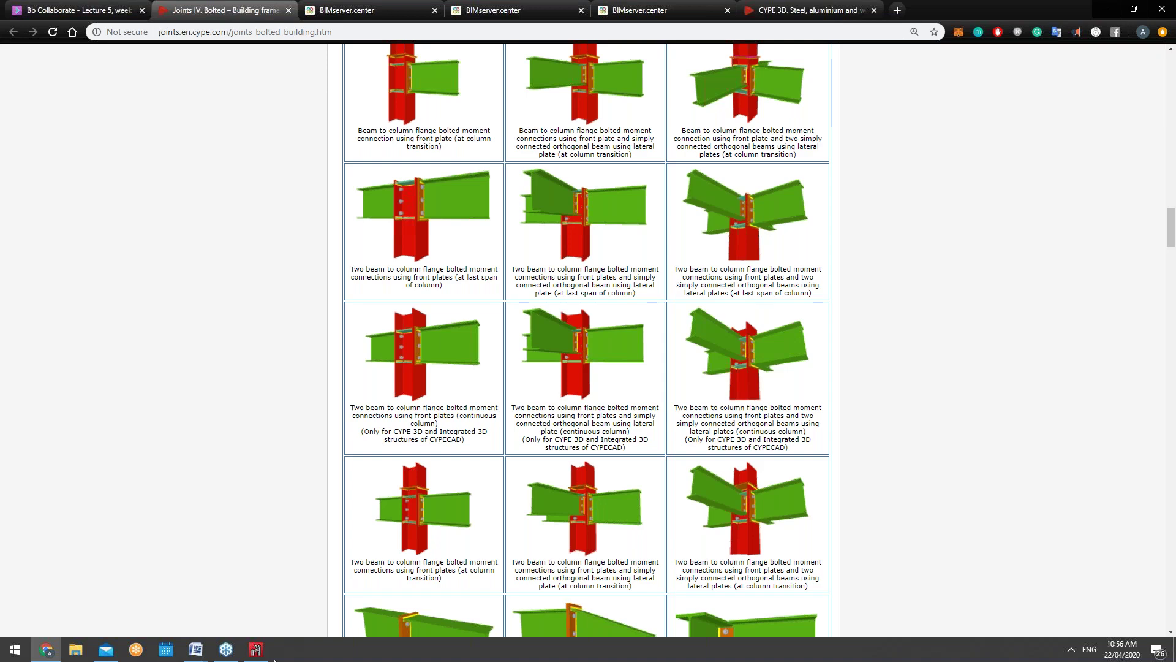
Switch back to CYPE 3D, generate the warehouse's joints with grouping of the generated connections, and close the generation dialog
click(256, 650)
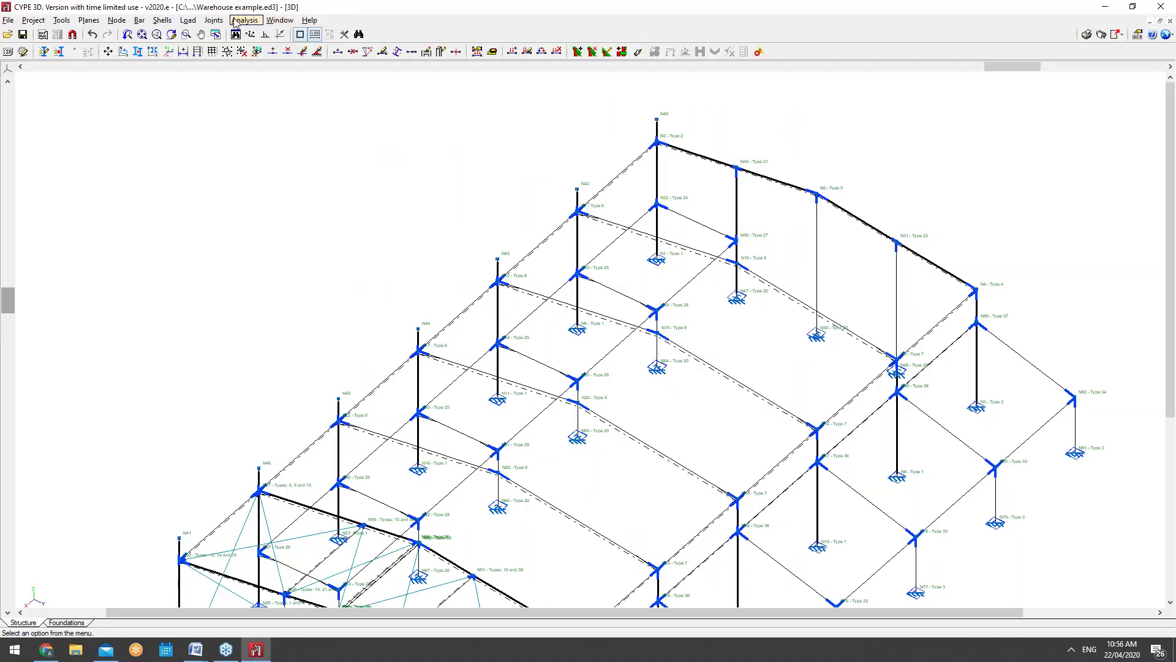
click(214, 20)
click(244, 177)
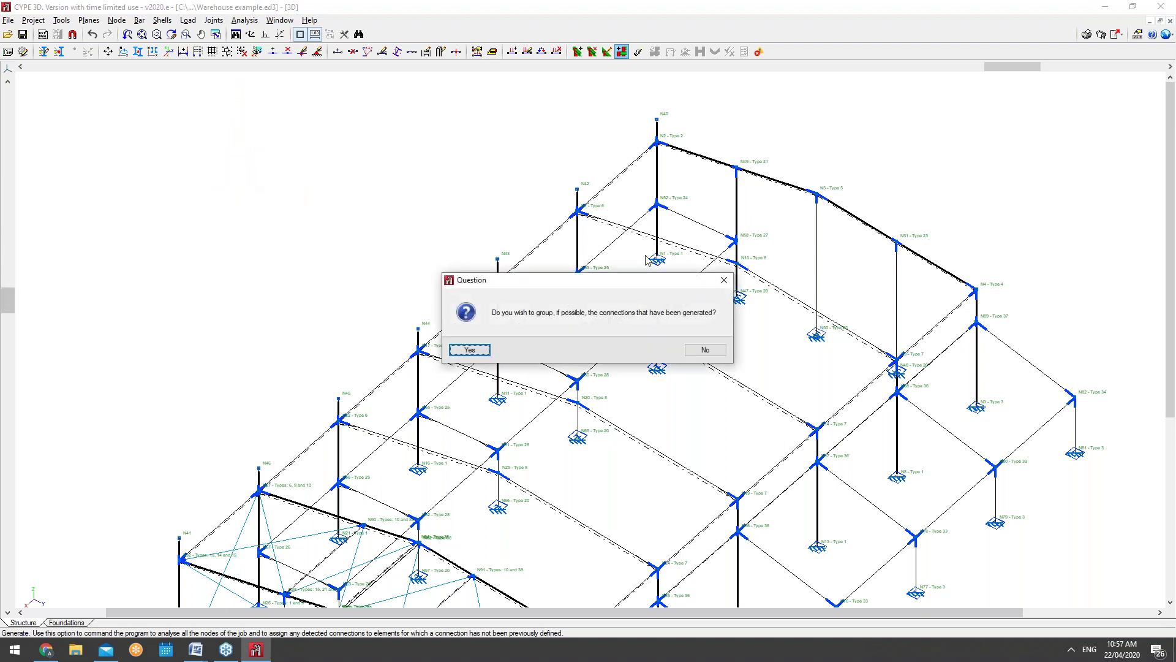
click(469, 350)
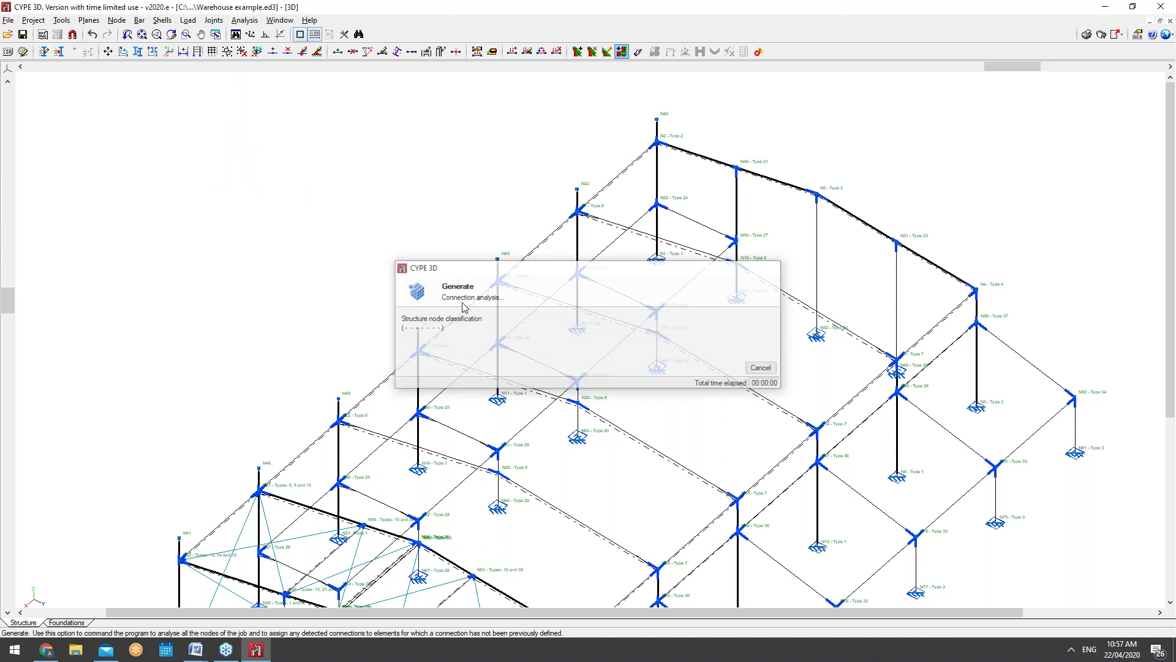
click(593, 349)
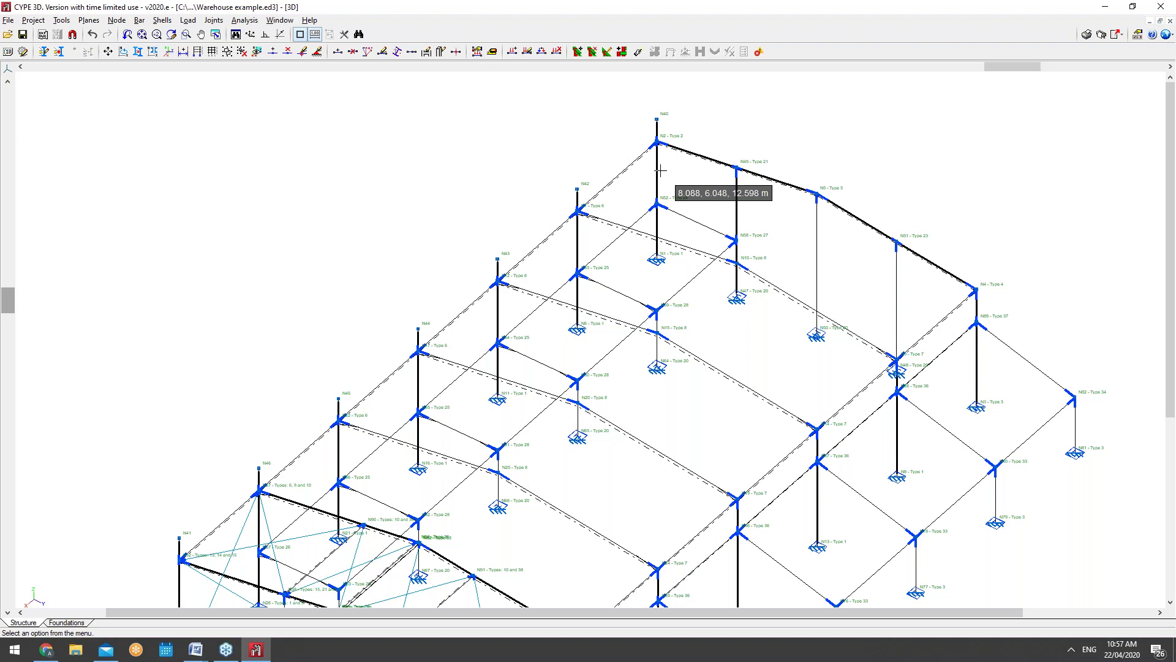
click(245, 20)
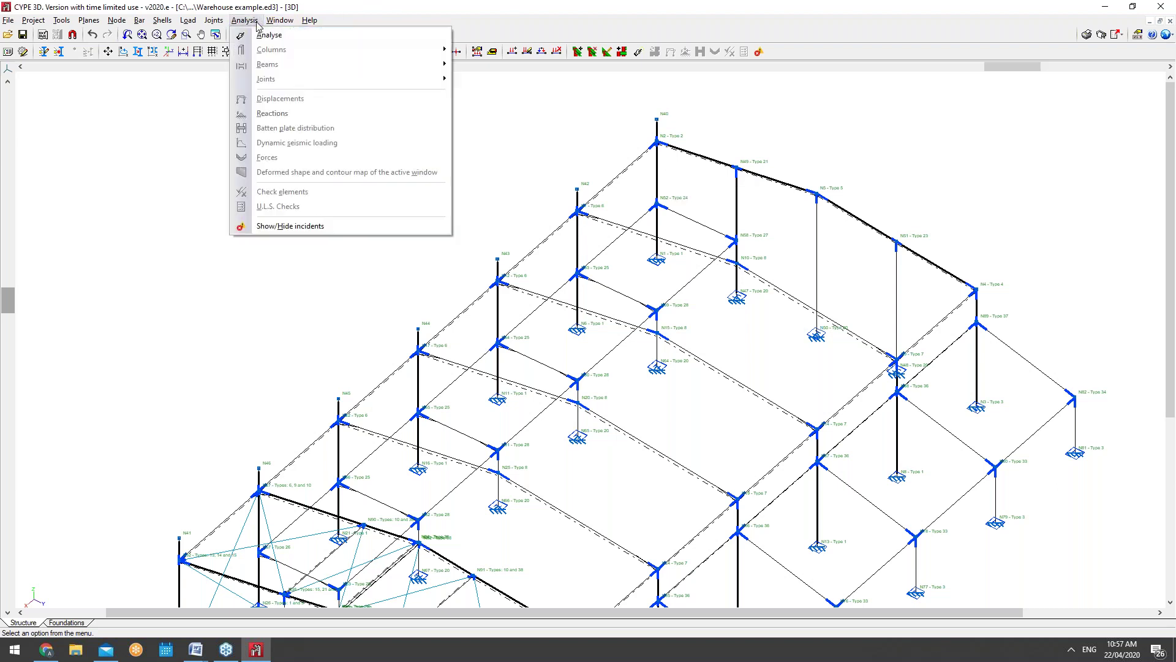
click(259, 22)
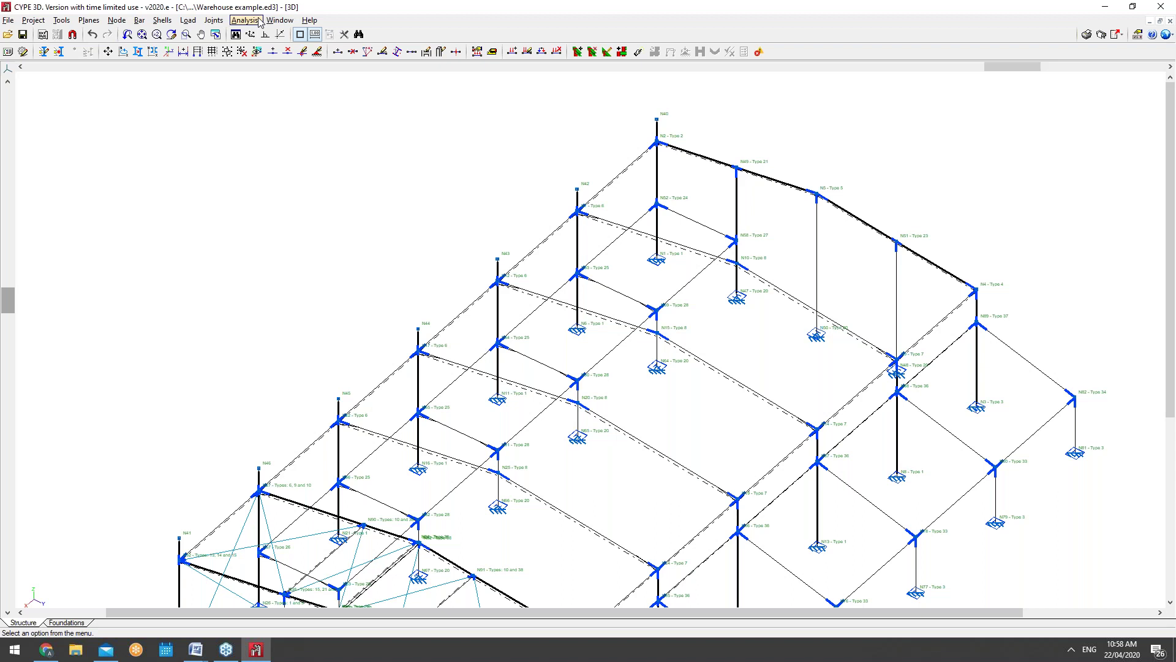
Switch to the browser and look through the Joints IV page from the implemented connection types down to the bolted connection design section
click(53, 654)
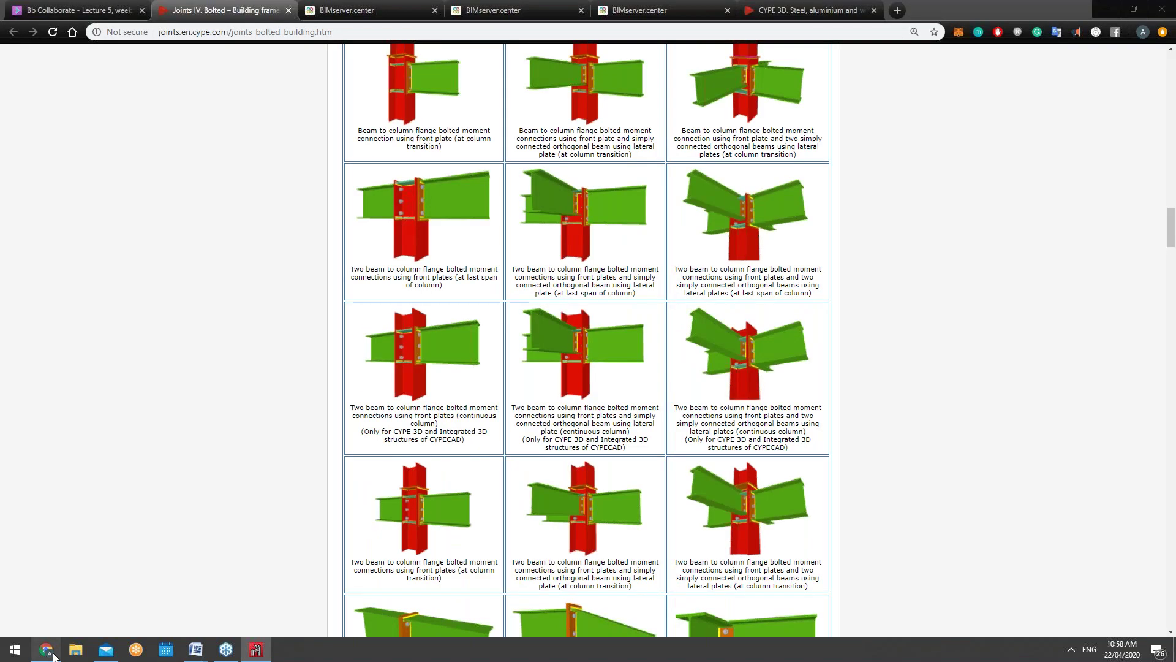
scroll(587, 340, up, 15)
scroll(686, 245, up, 3)
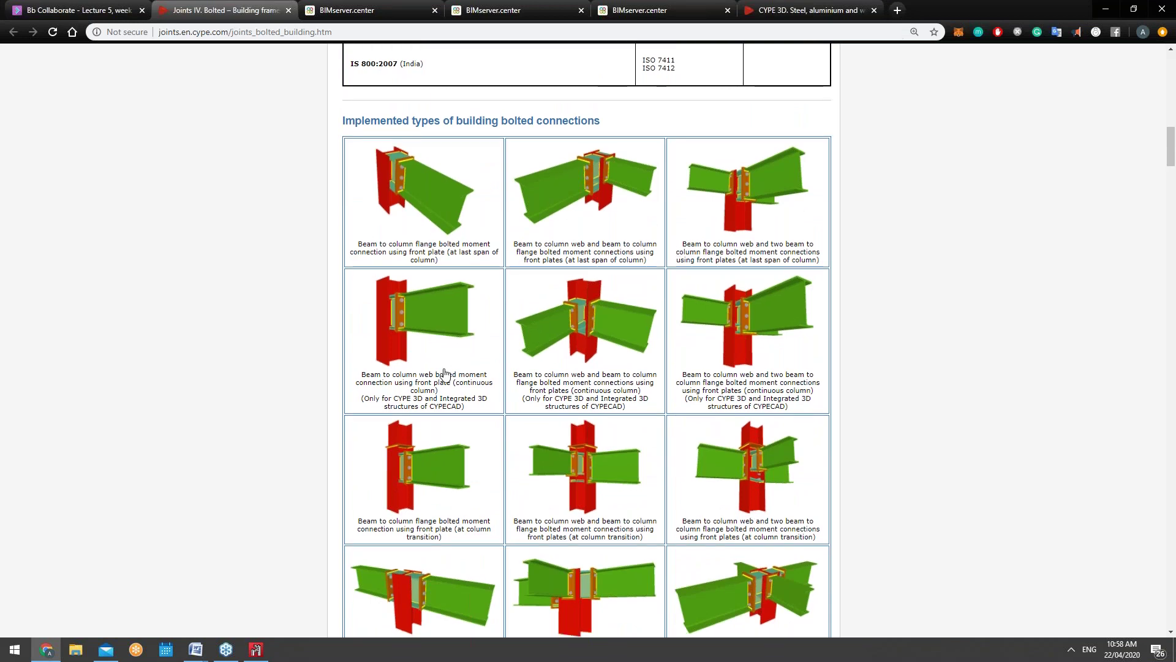
scroll(653, 385, down, 6)
scroll(653, 385, down, 3)
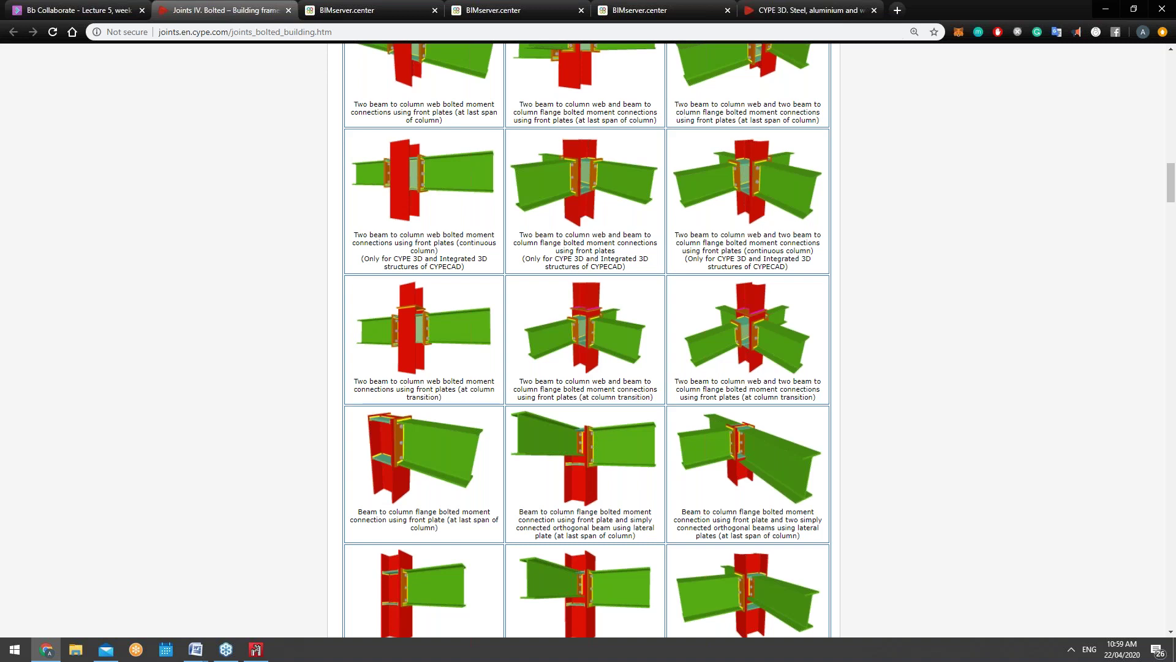
scroll(985, 625, down, 10)
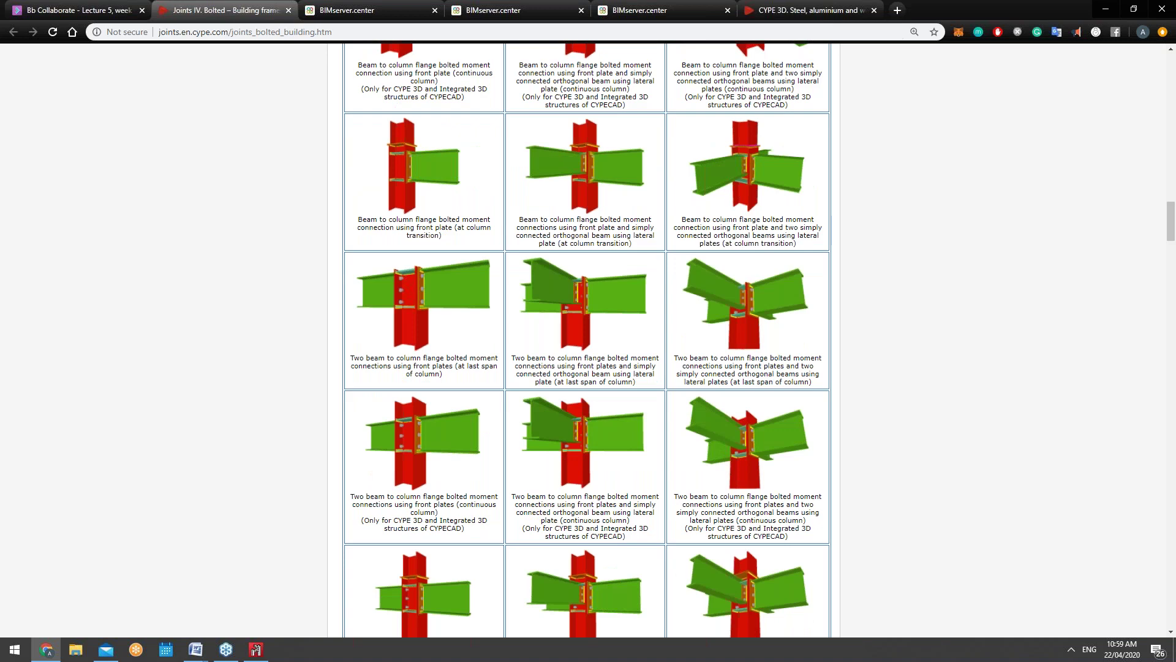
scroll(811, 563, down, 18)
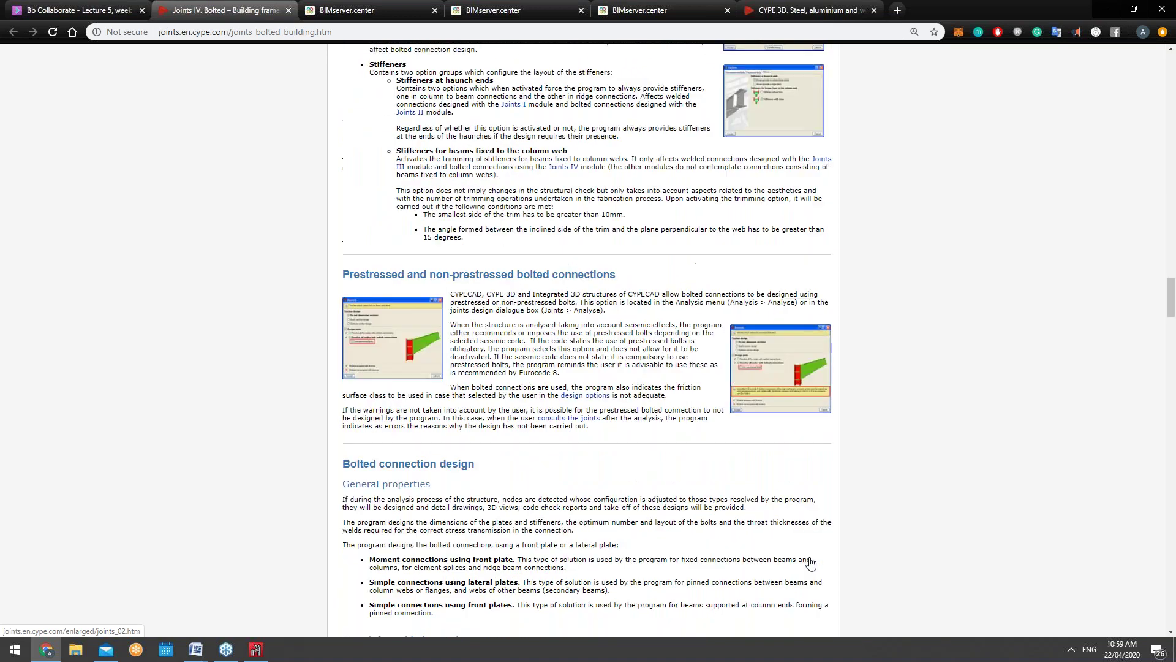
scroll(809, 559, down, 2)
Return to the implemented types table and review the beam to beam simple connections and column flange moment connections
scroll(809, 559, up, 16)
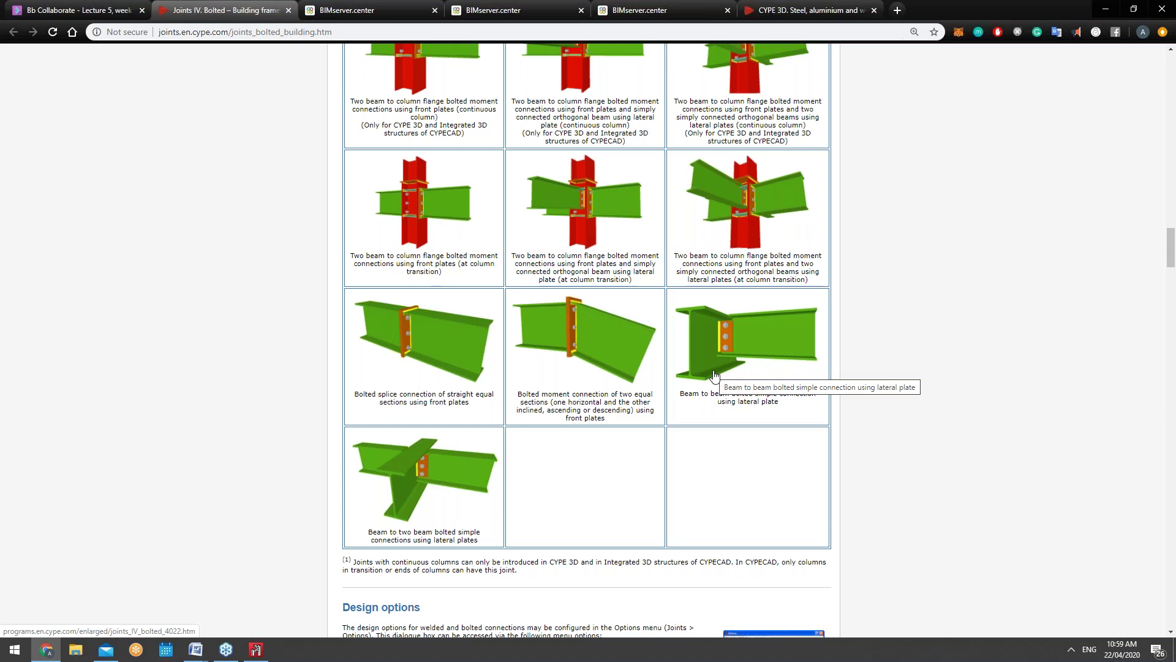
scroll(598, 380, up, 4)
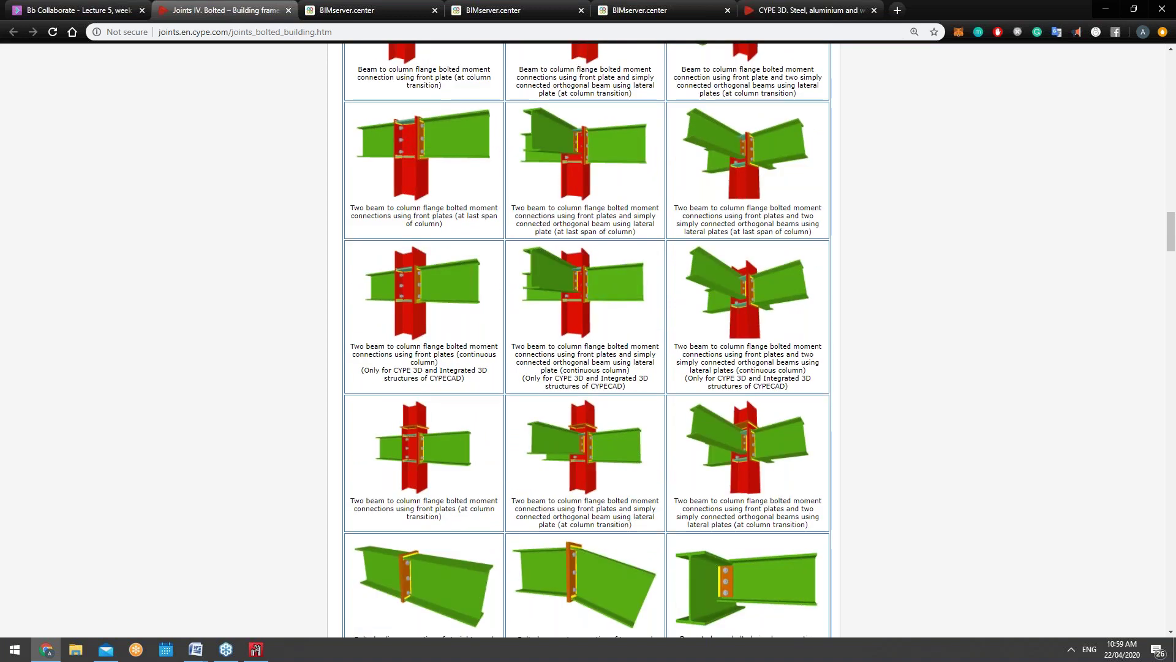
scroll(610, 294, up, 3)
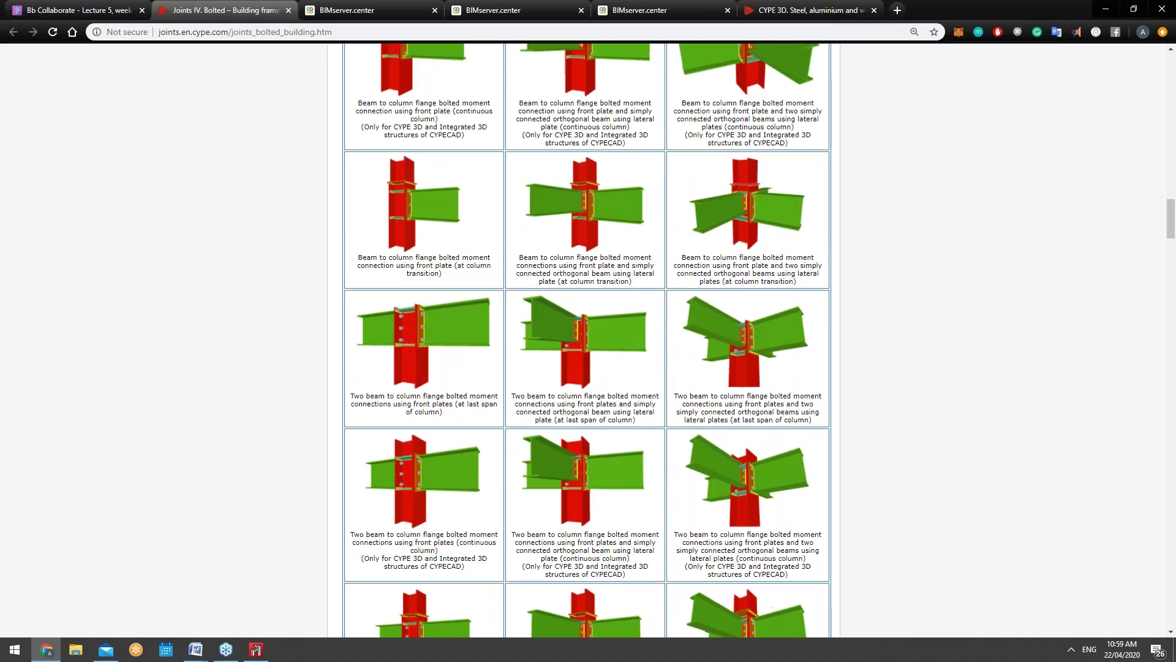
scroll(588, 340, up, 2)
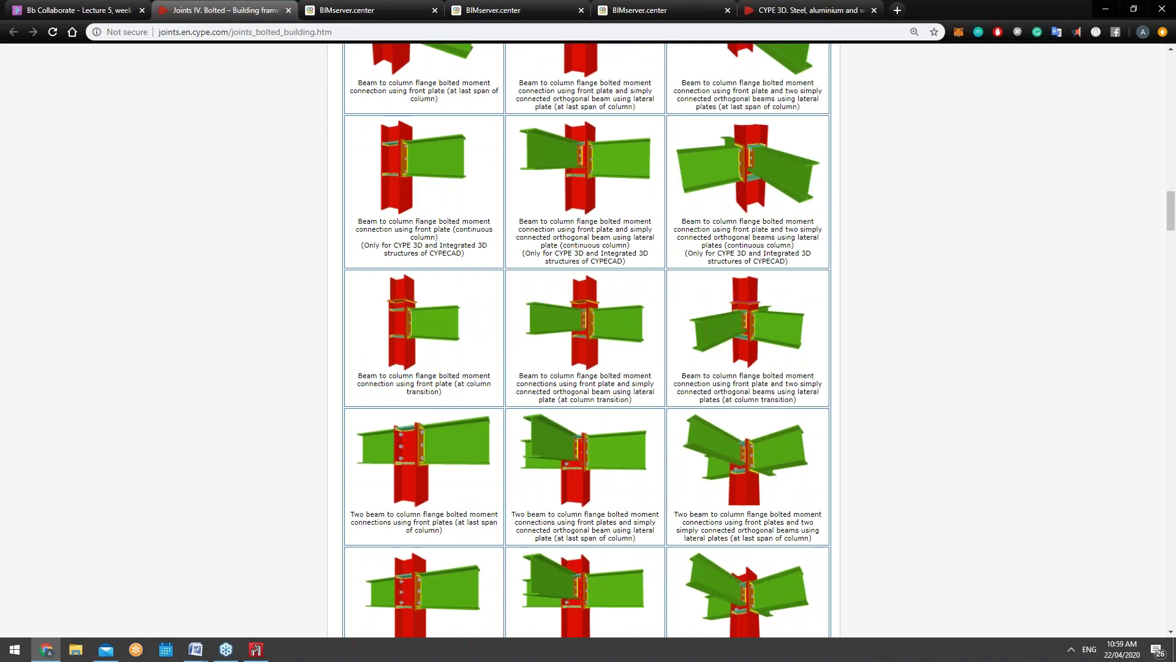
scroll(587, 340, up, 1)
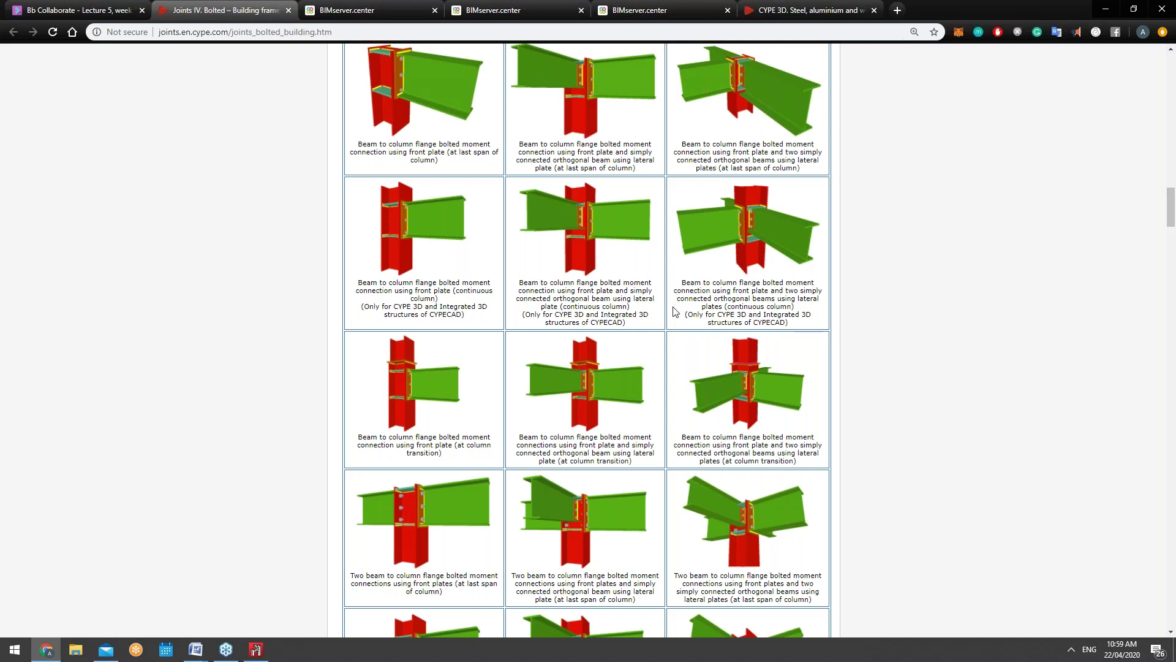
scroll(639, 404, down, 1)
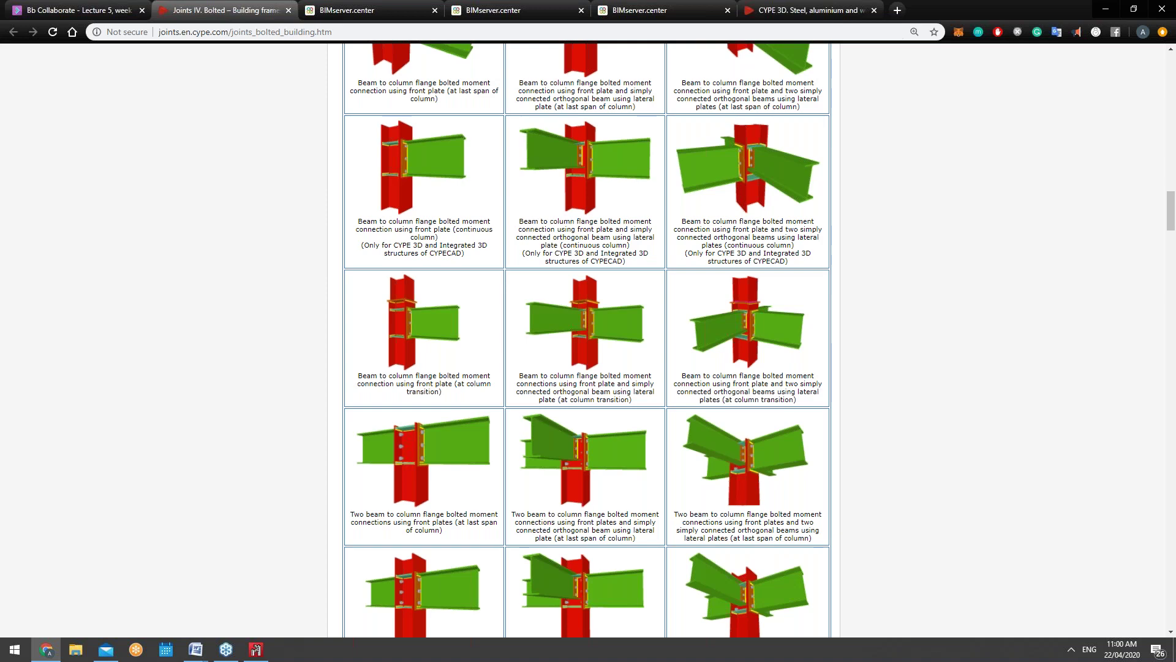
Browse the active BIMserver.center projects, open the Shopping office project and view its list of files
click(370, 6)
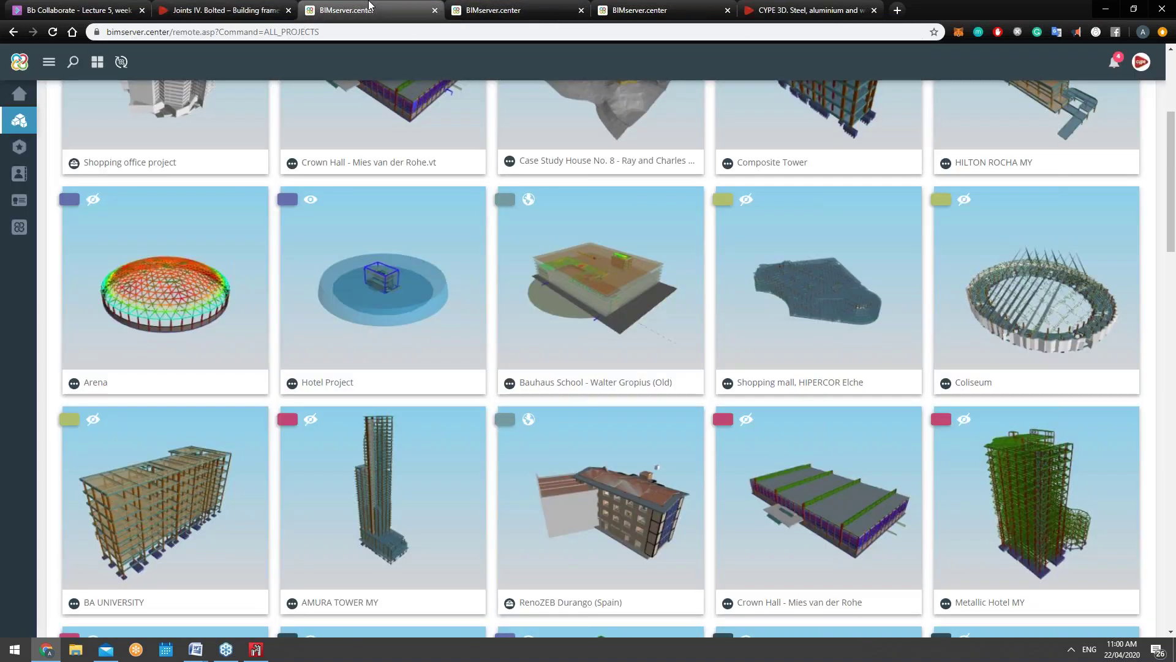
scroll(598, 234, down, 2)
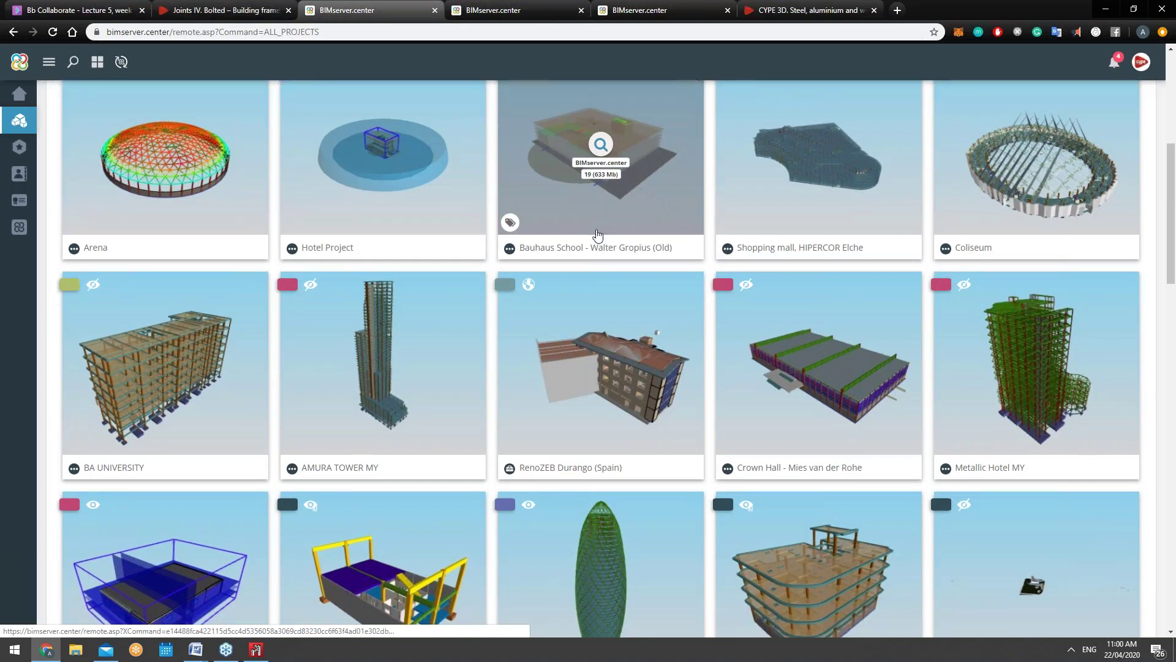
scroll(598, 235, down, 1)
scroll(598, 234, down, 2)
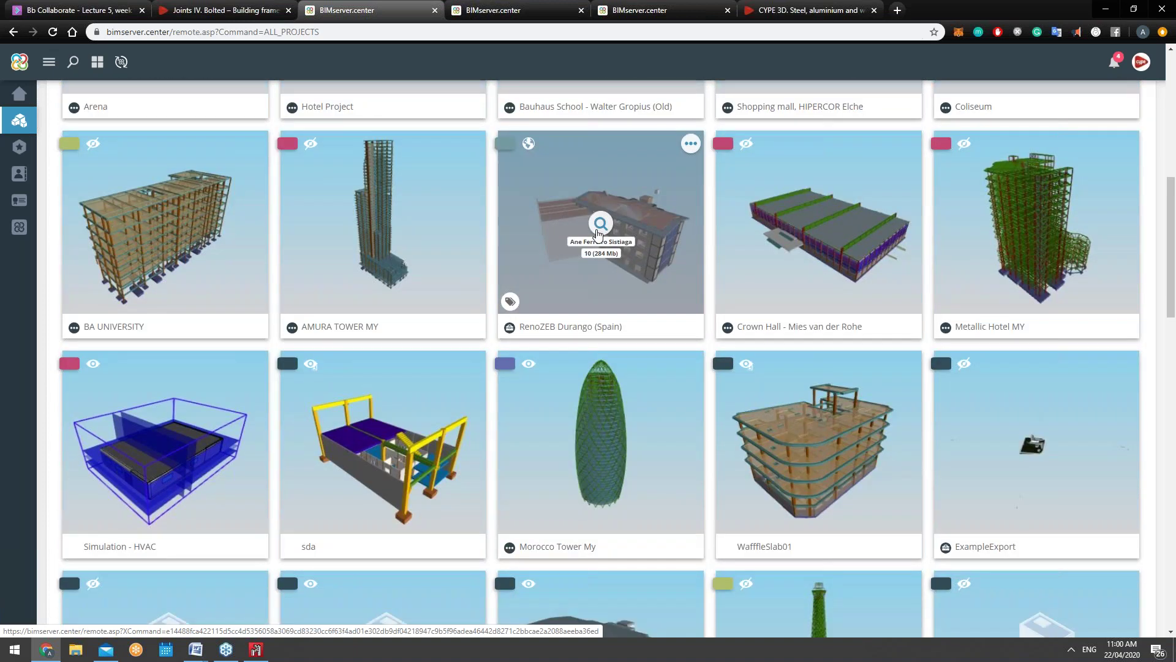
scroll(598, 234, down, 1)
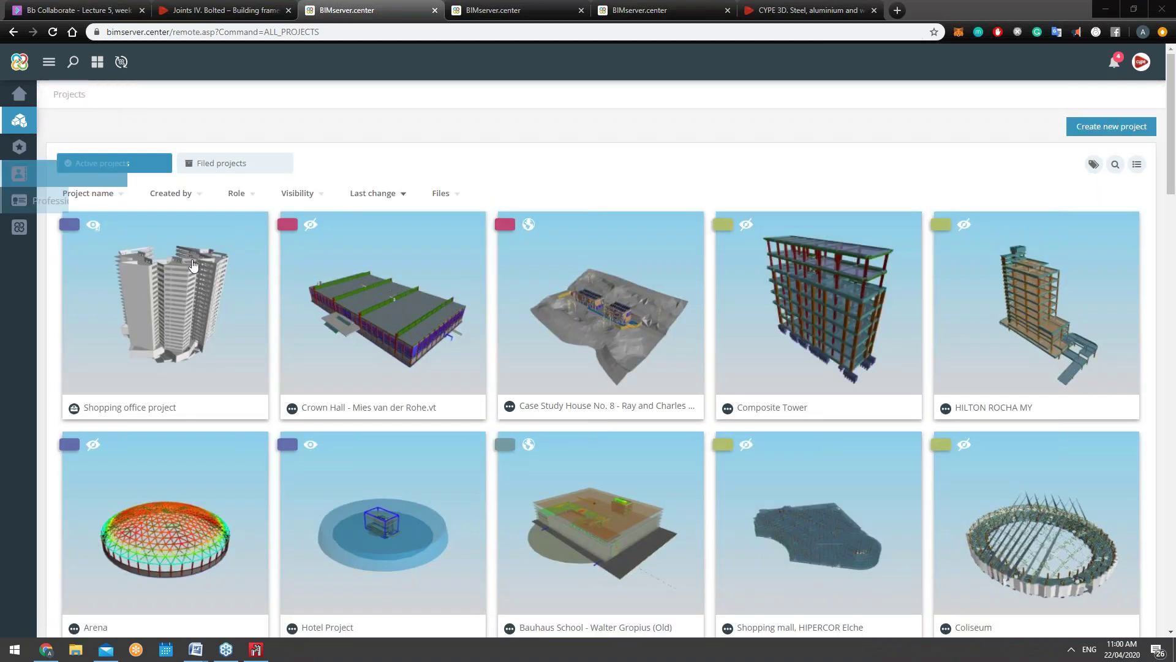
click(193, 264)
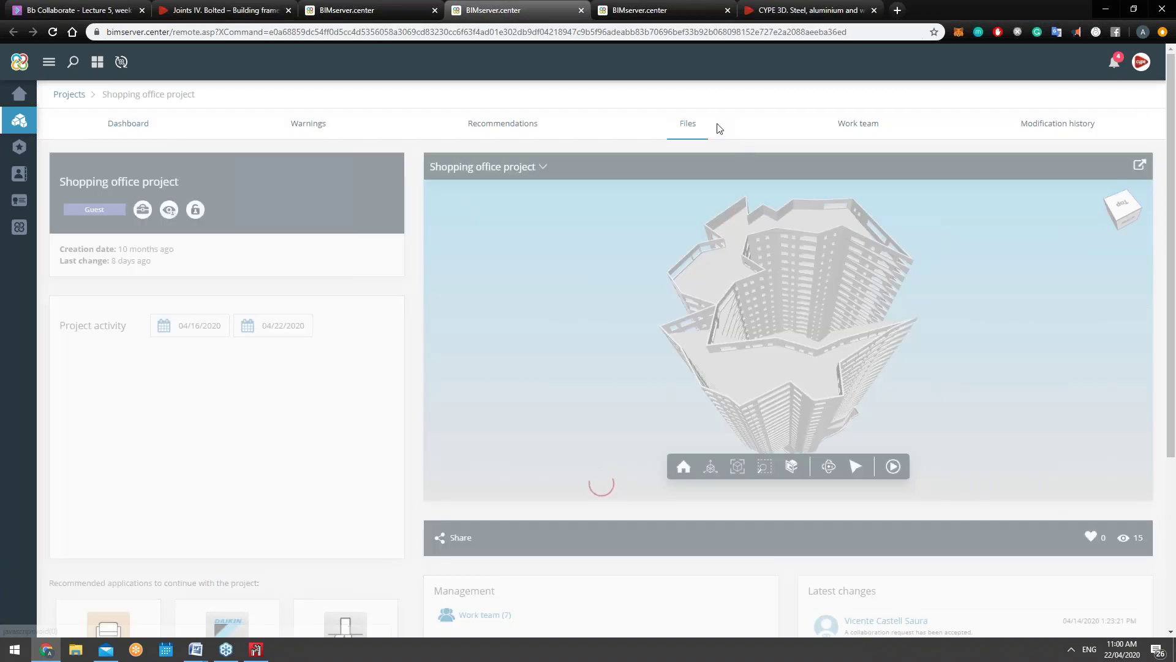
click(726, 123)
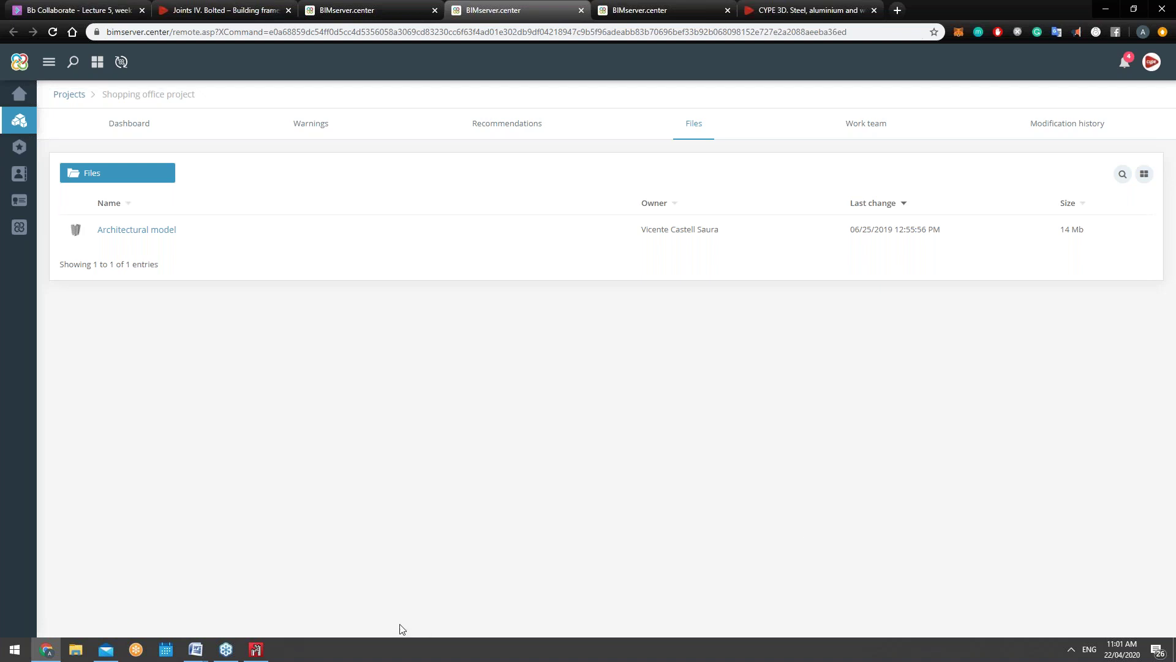
Switch back to CYPE 3D, open the Type 38 tie connection at node N91 in the joint editor, and close it without changes
click(256, 649)
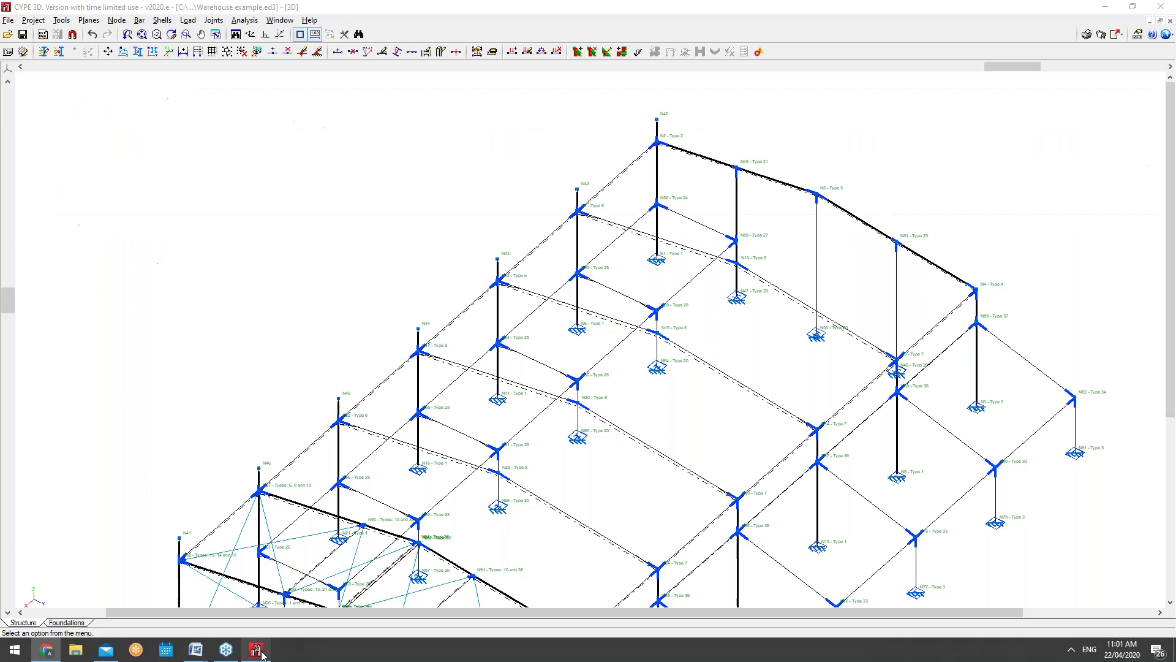
scroll(484, 555, up, 4)
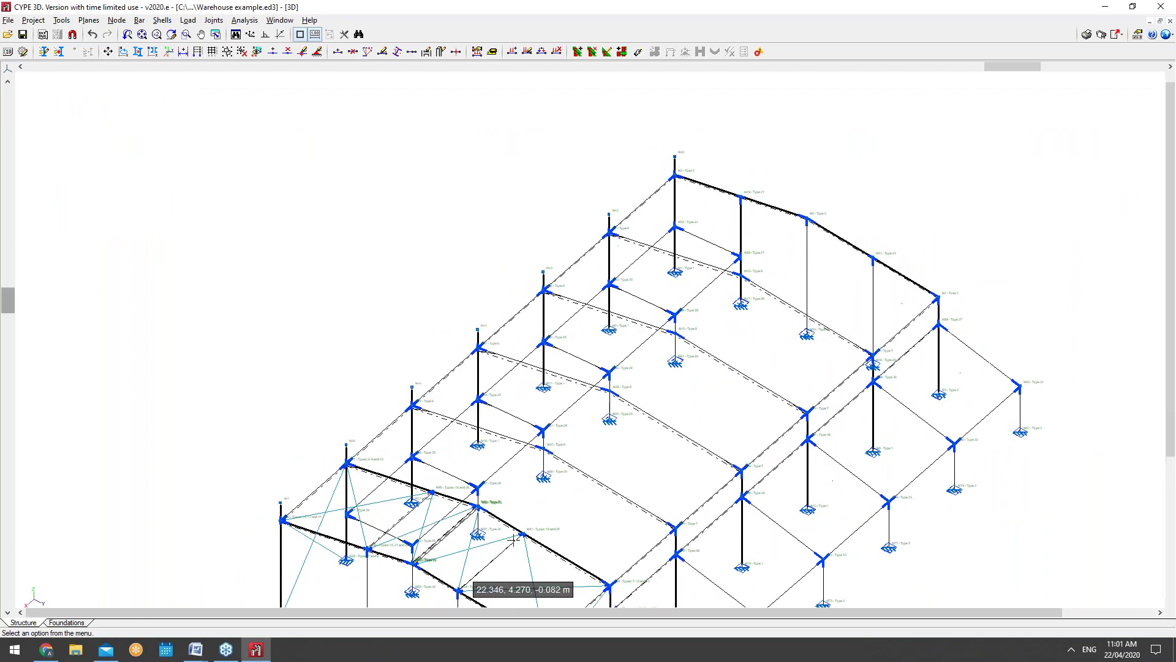
scroll(527, 531, up, 5)
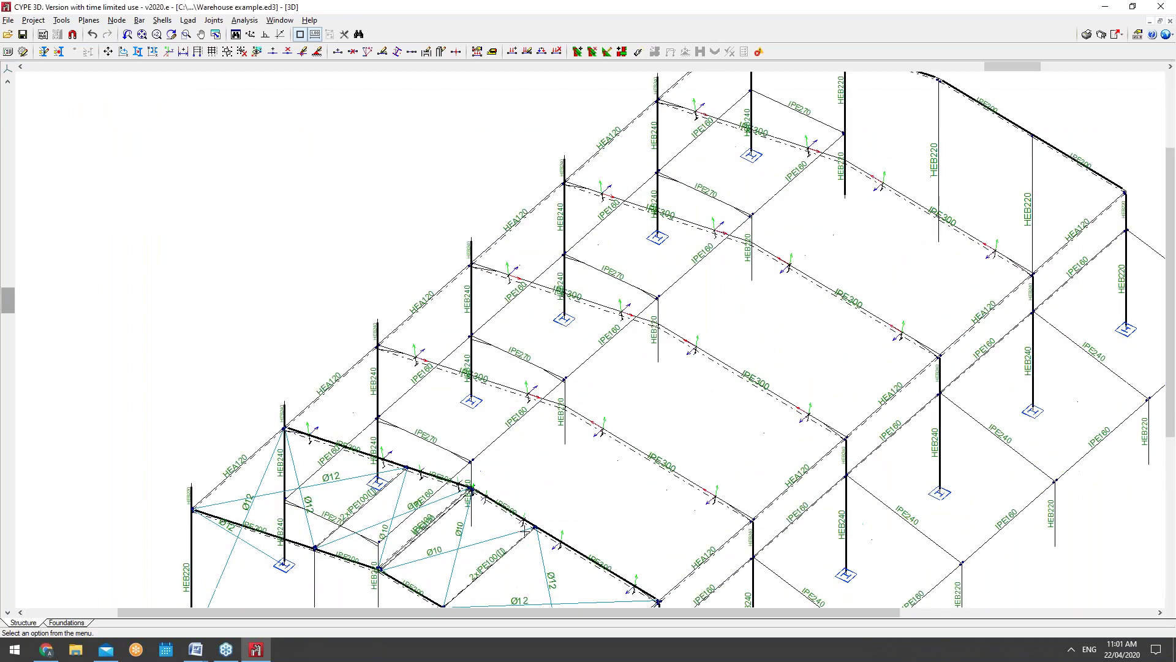
scroll(545, 526, up, 4)
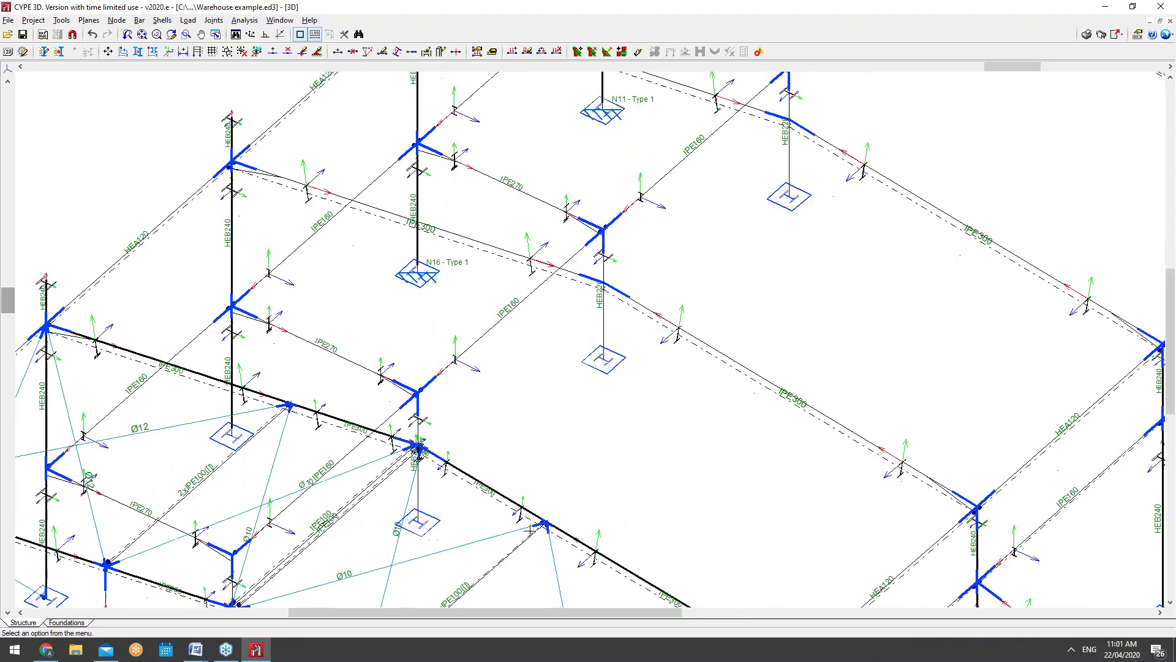
scroll(544, 526, up, 2)
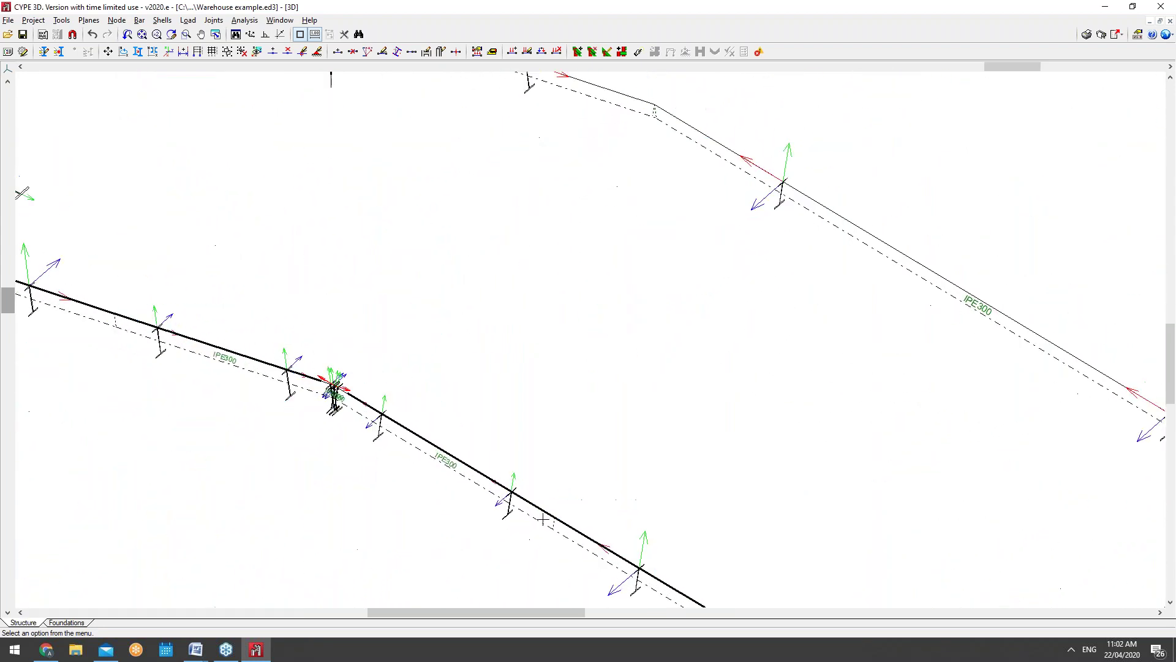
click(213, 20)
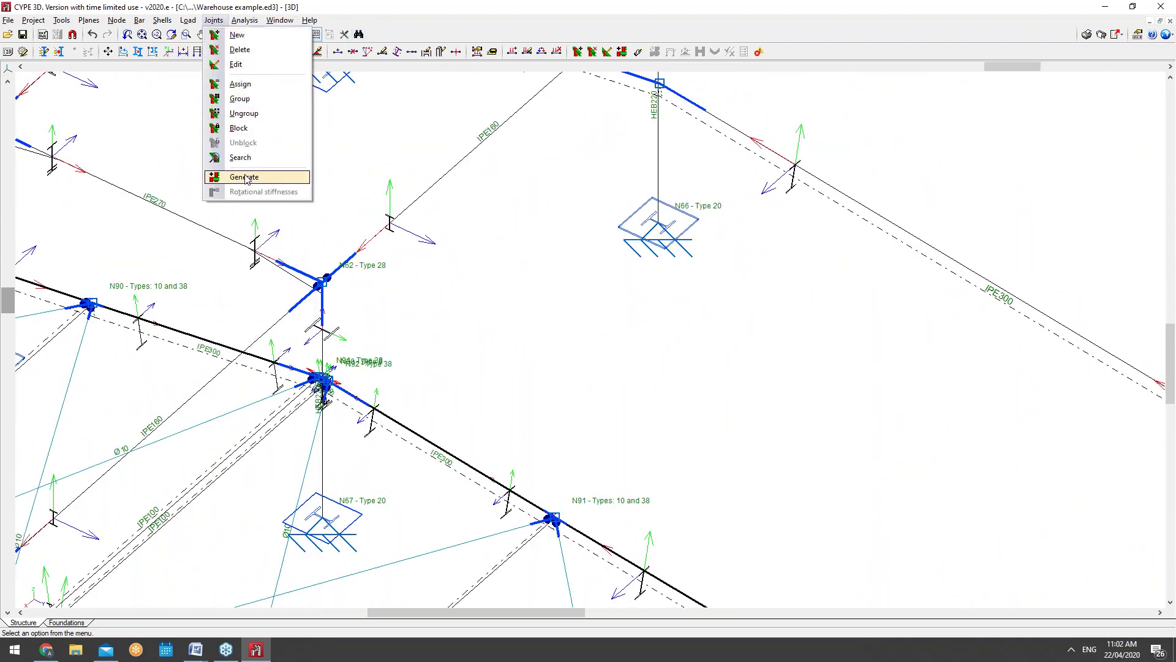
click(236, 64)
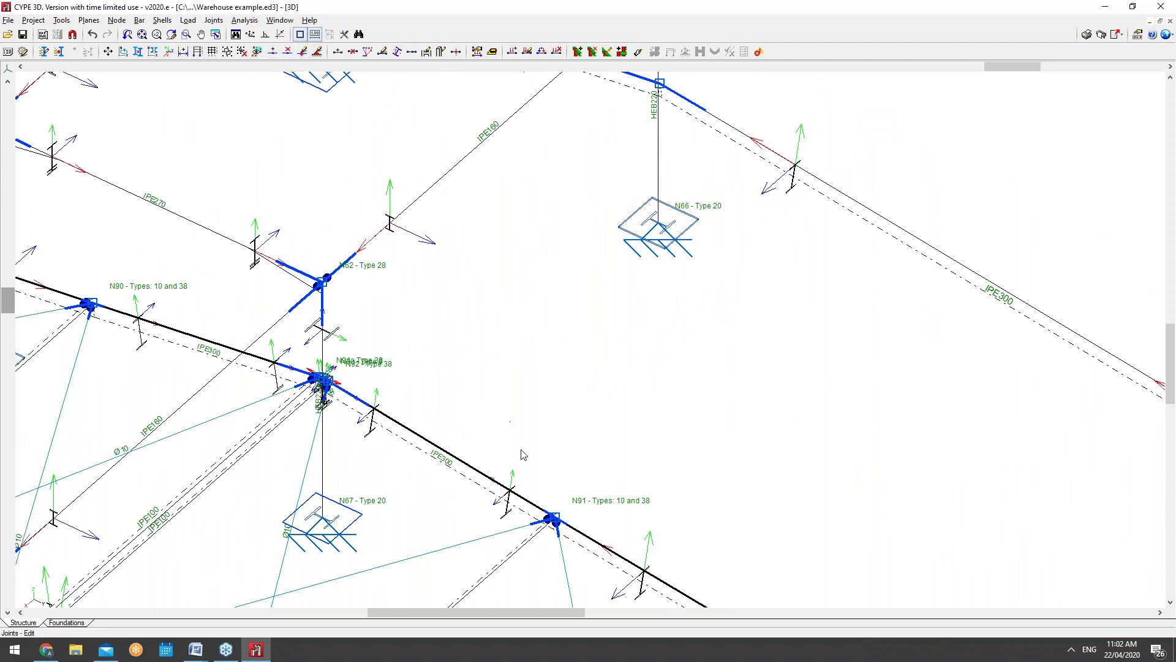
mouse_move(552, 521)
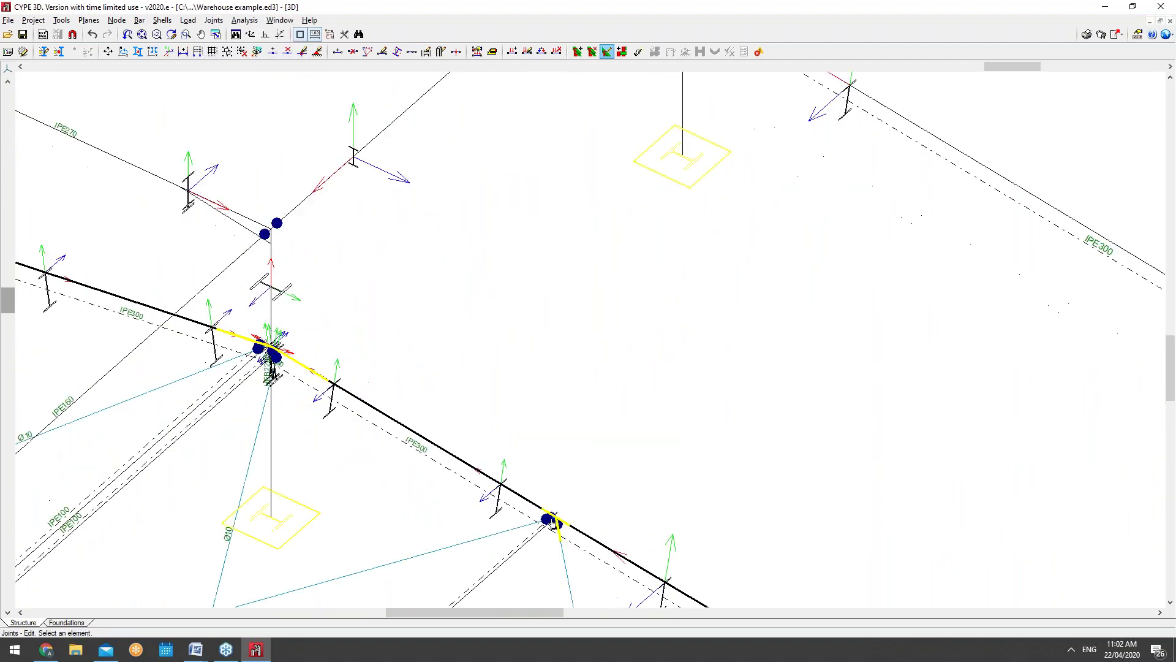
scroll(552, 521, up, 2)
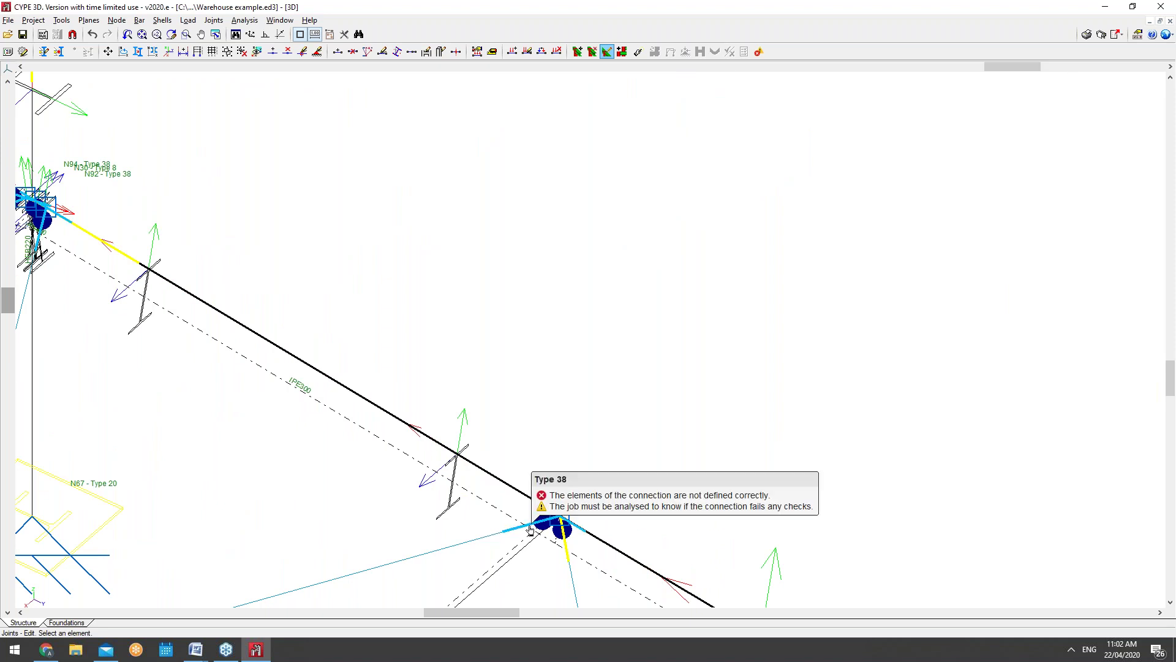
click(528, 531)
click(584, 507)
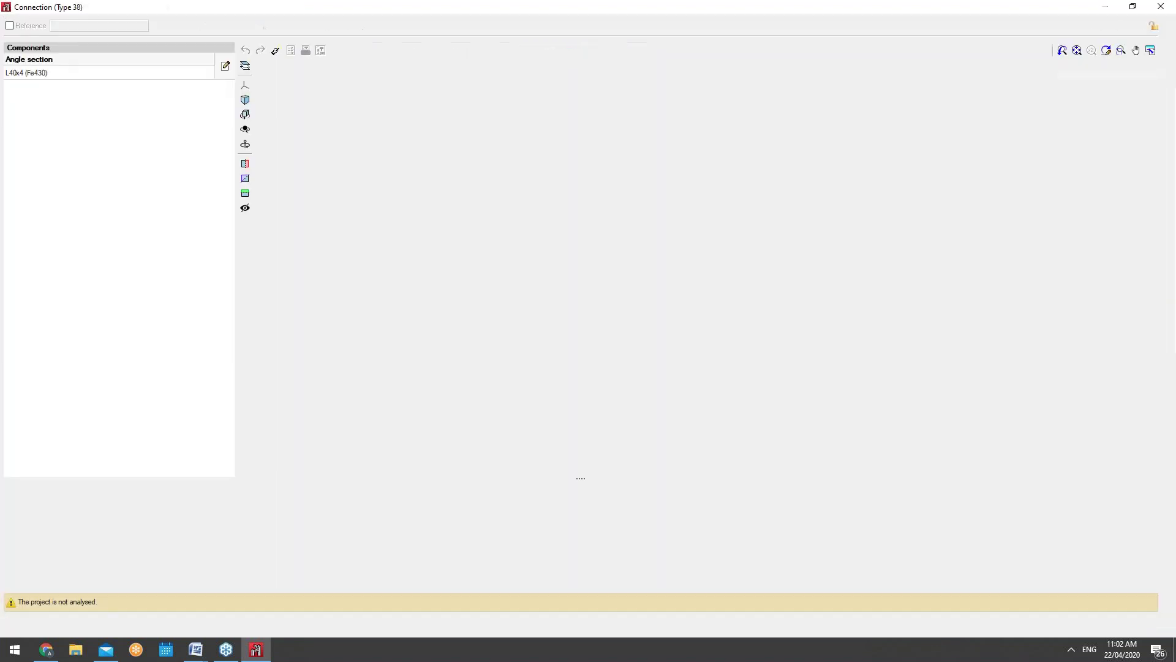
click(1161, 6)
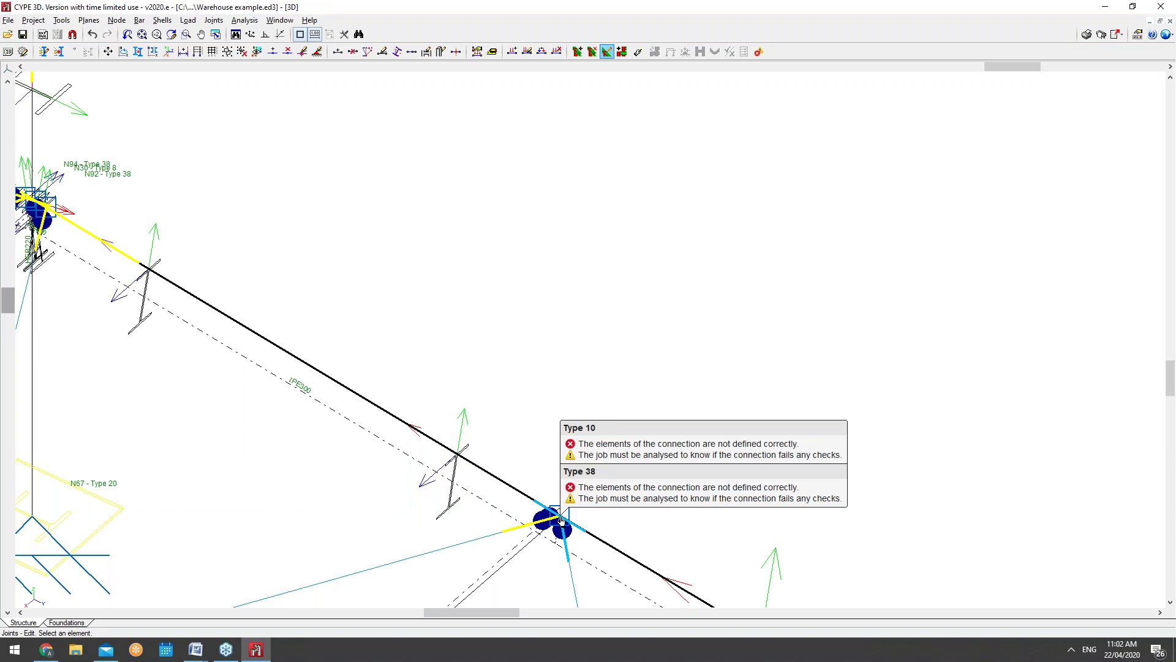
Open the Type 10 and Type 38 tie connections at node N91 in the joint editor and close them without changes
click(562, 520)
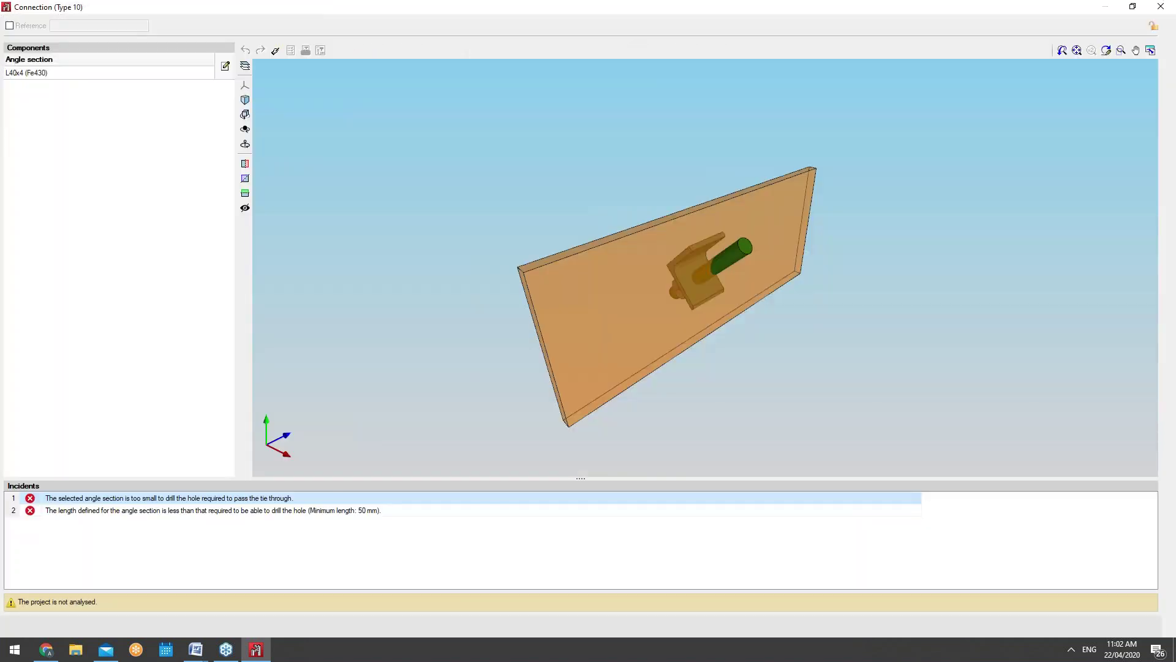
click(1160, 6)
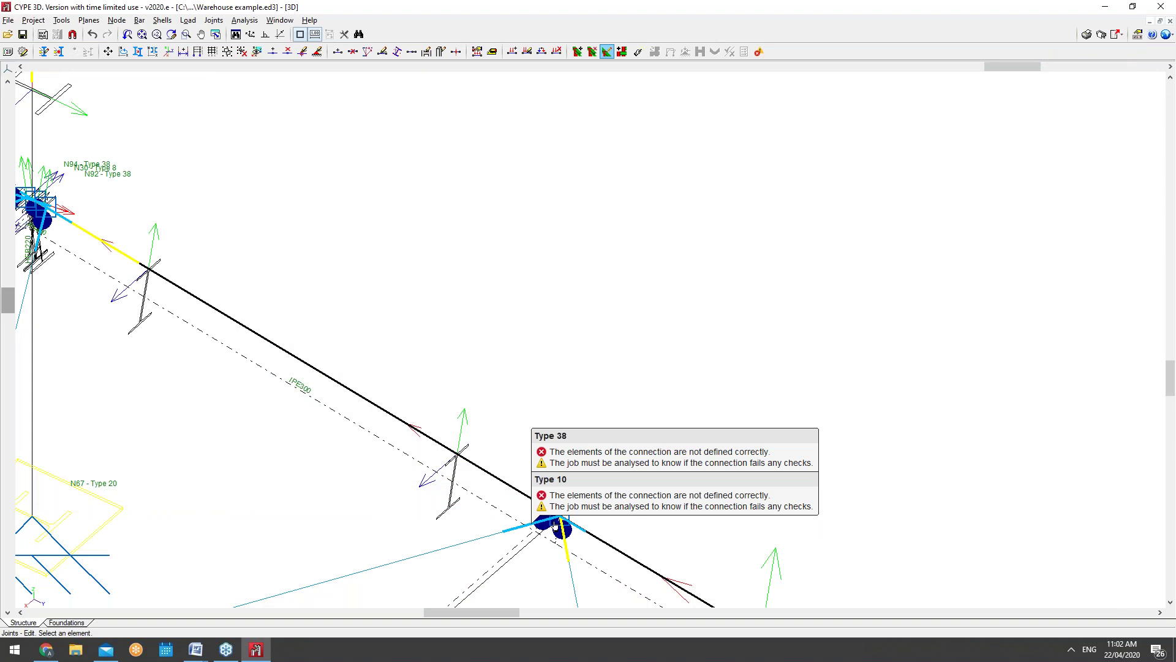
click(556, 524)
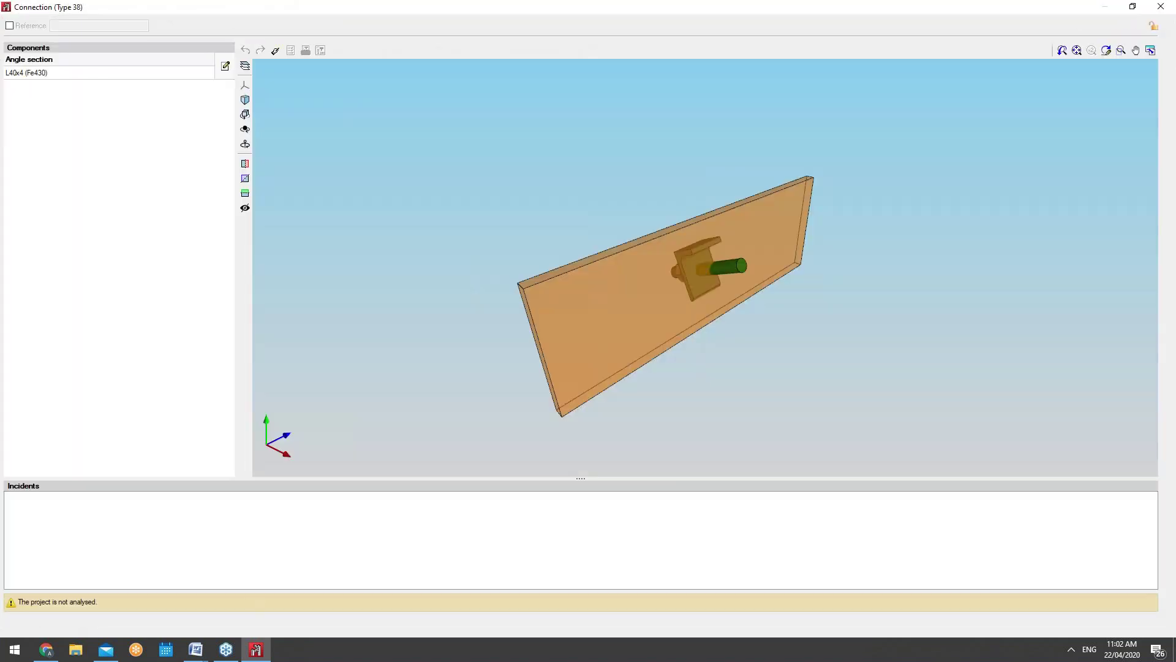
click(1161, 6)
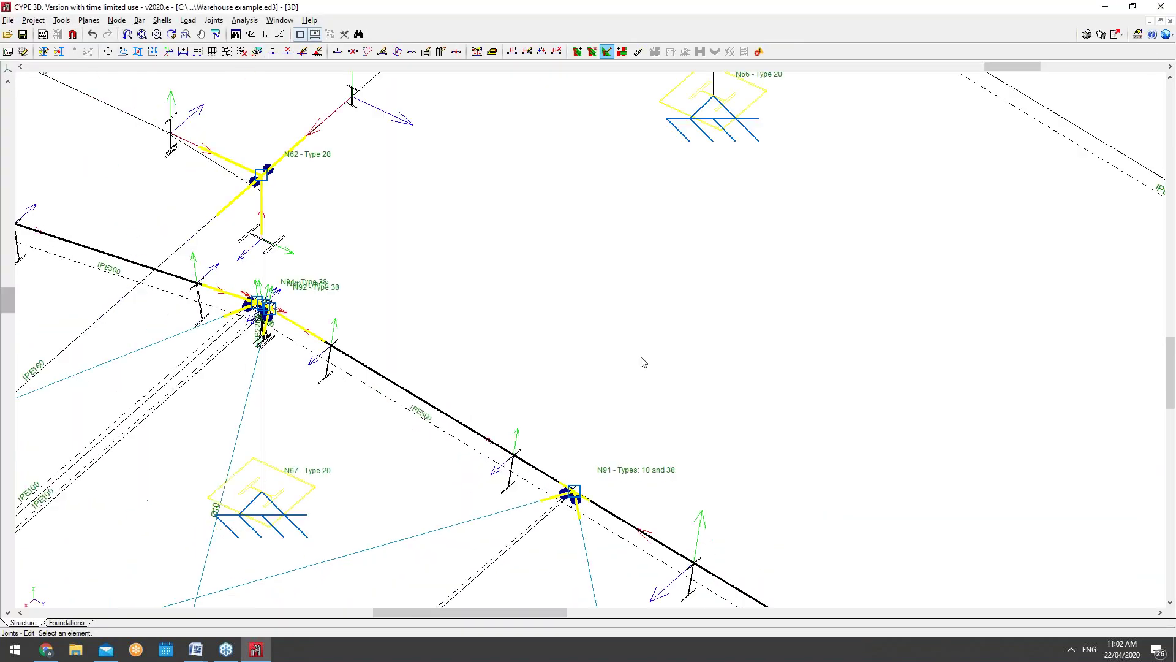
scroll(643, 361, down, 2)
mouse_move(592, 458)
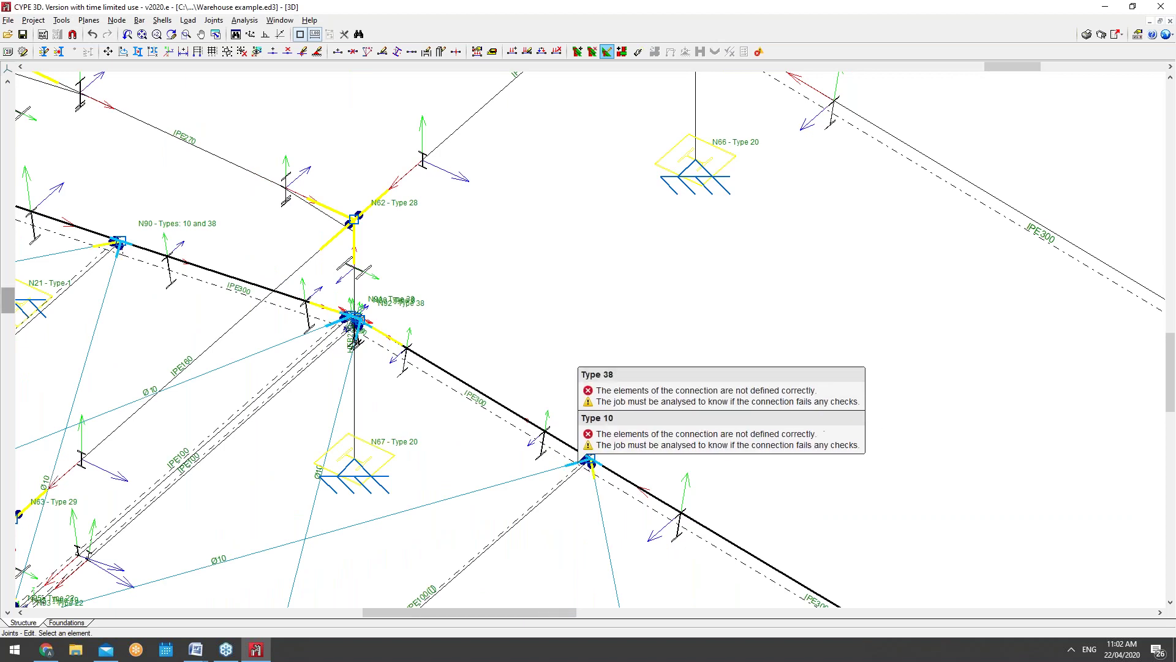
click(588, 461)
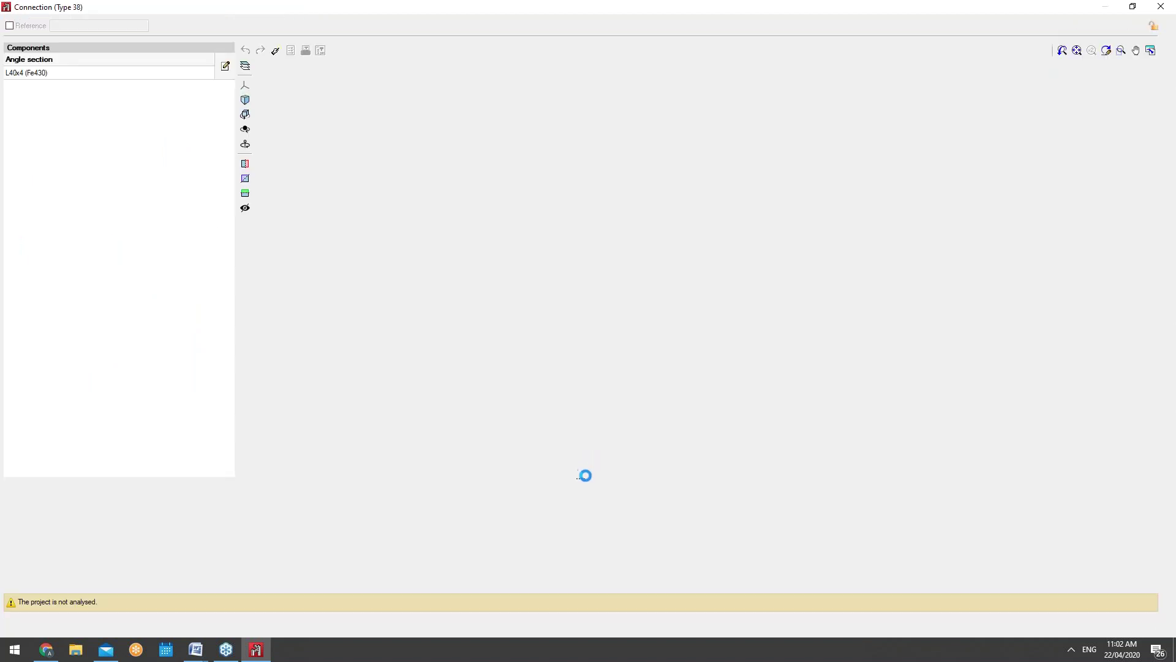
click(1161, 6)
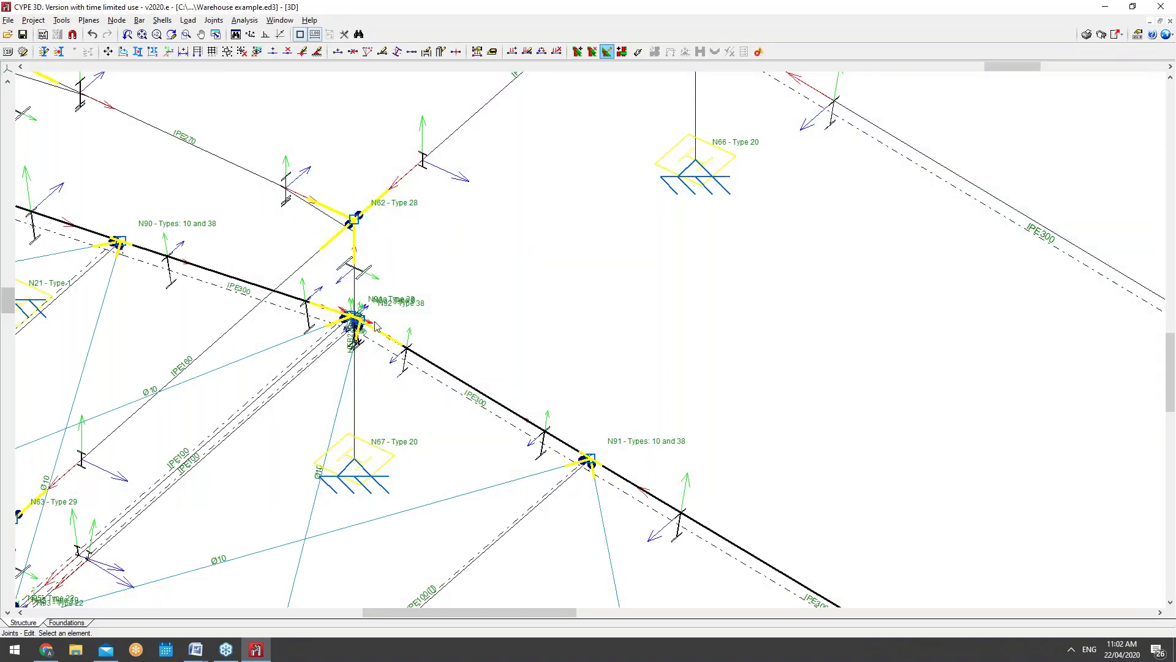
Inspect the Type 38 tie connection near node N92 and the Type 28 column connection at N62, closing each without changes
click(375, 325)
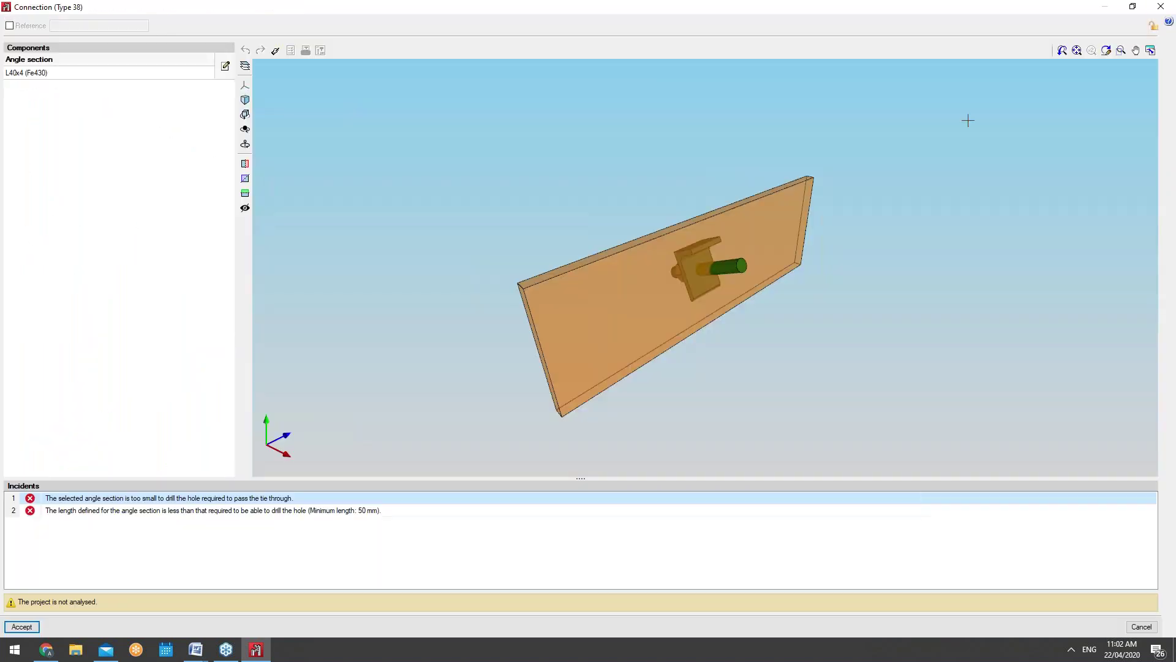
click(1161, 7)
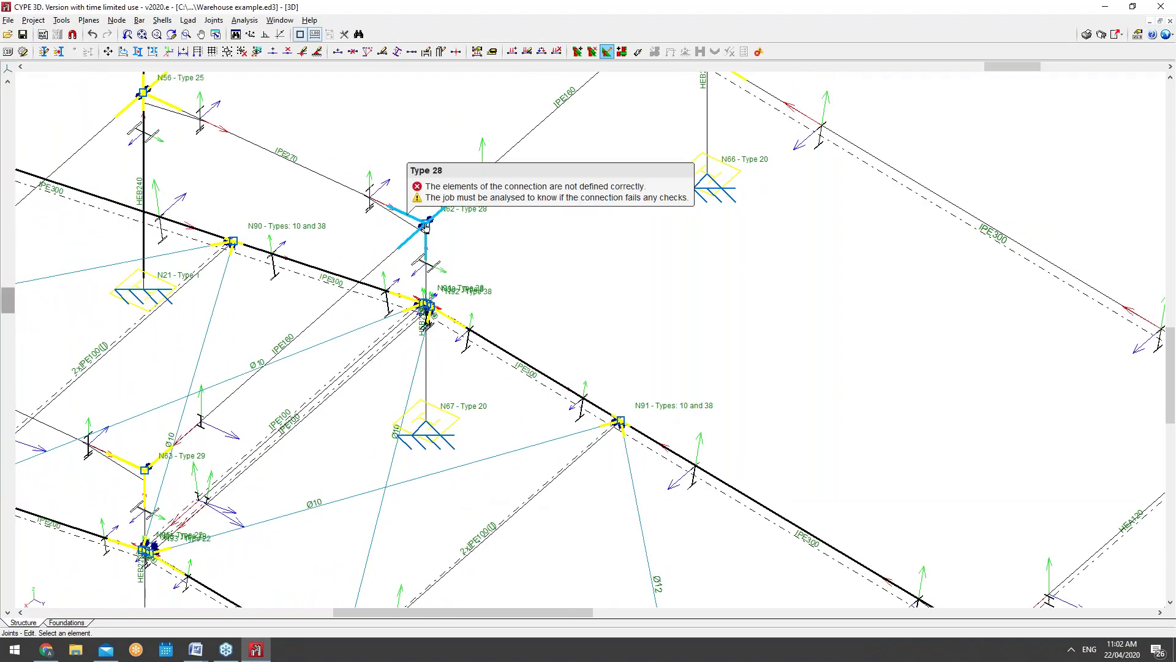
click(425, 223)
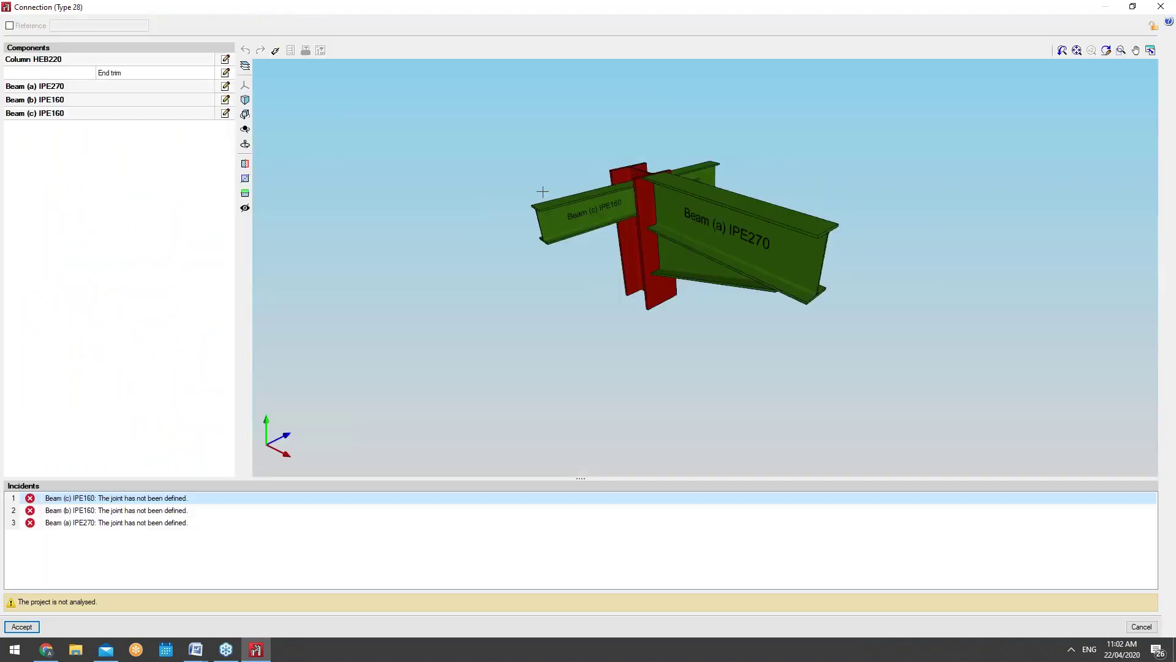
click(1163, 6)
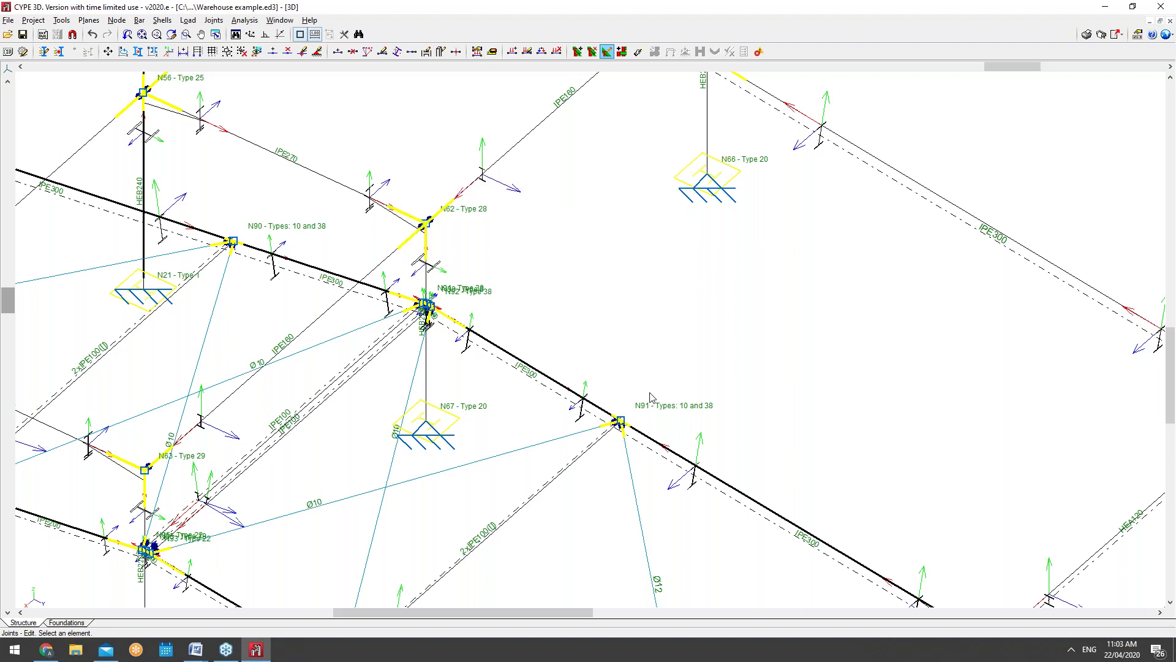
Review the options for introducing loads on nodes, choose loadcase B. WY (-), and cancel without applying a load
scroll(834, 301, down, 1)
scroll(702, 366, down, 3)
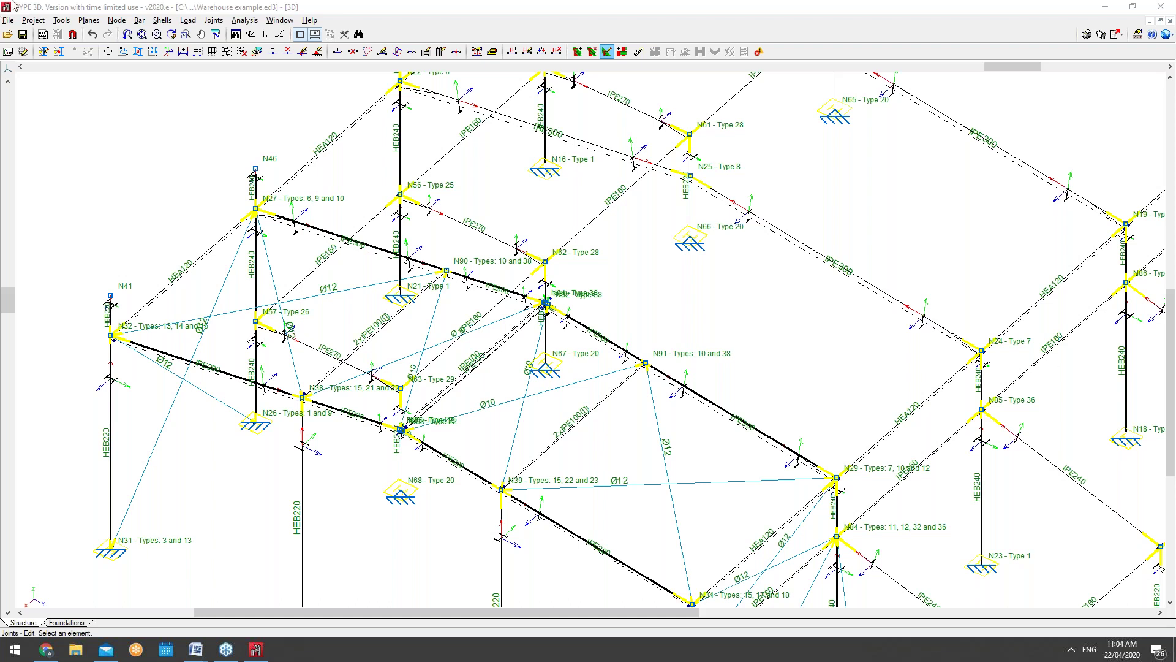
click(184, 20)
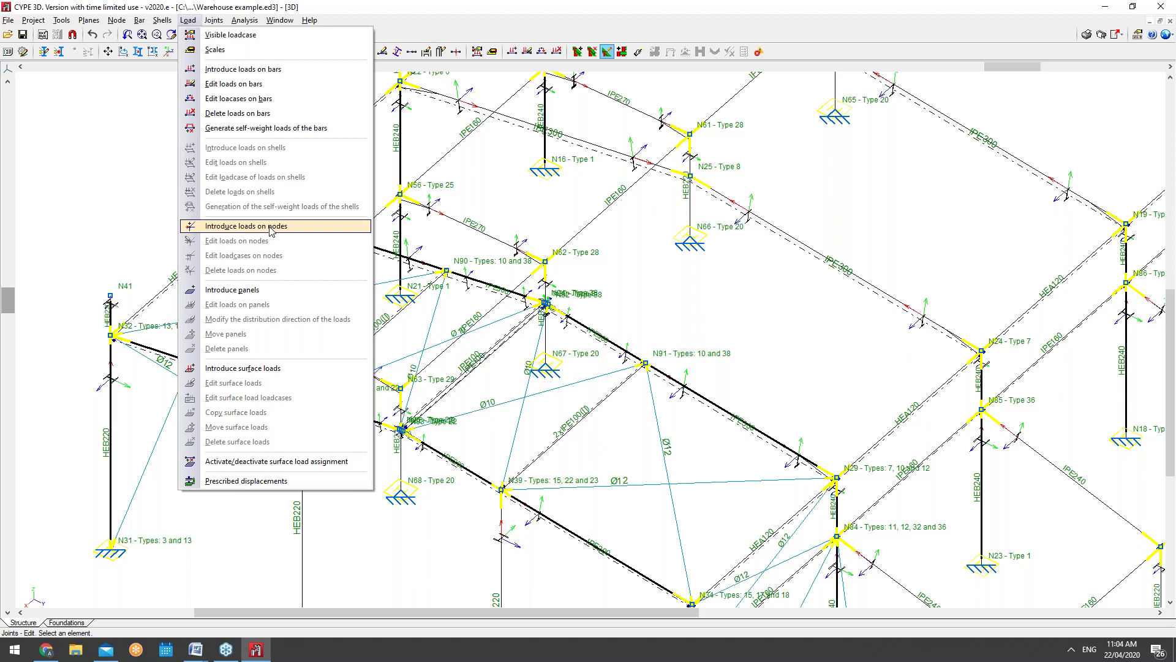
click(270, 227)
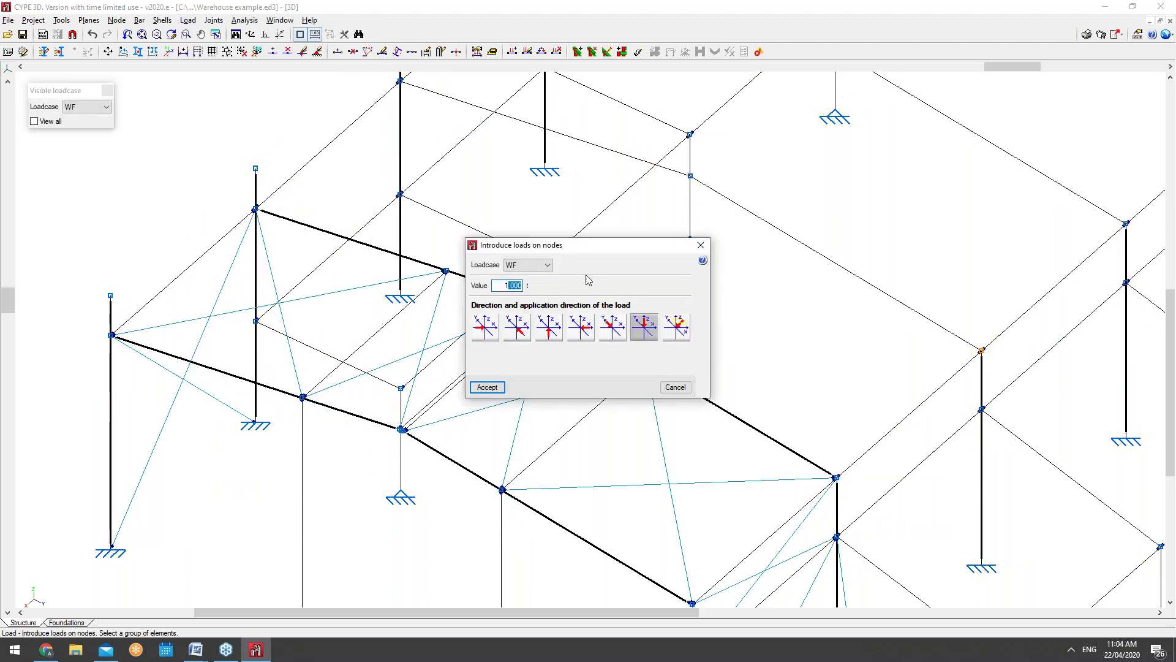
click(525, 267)
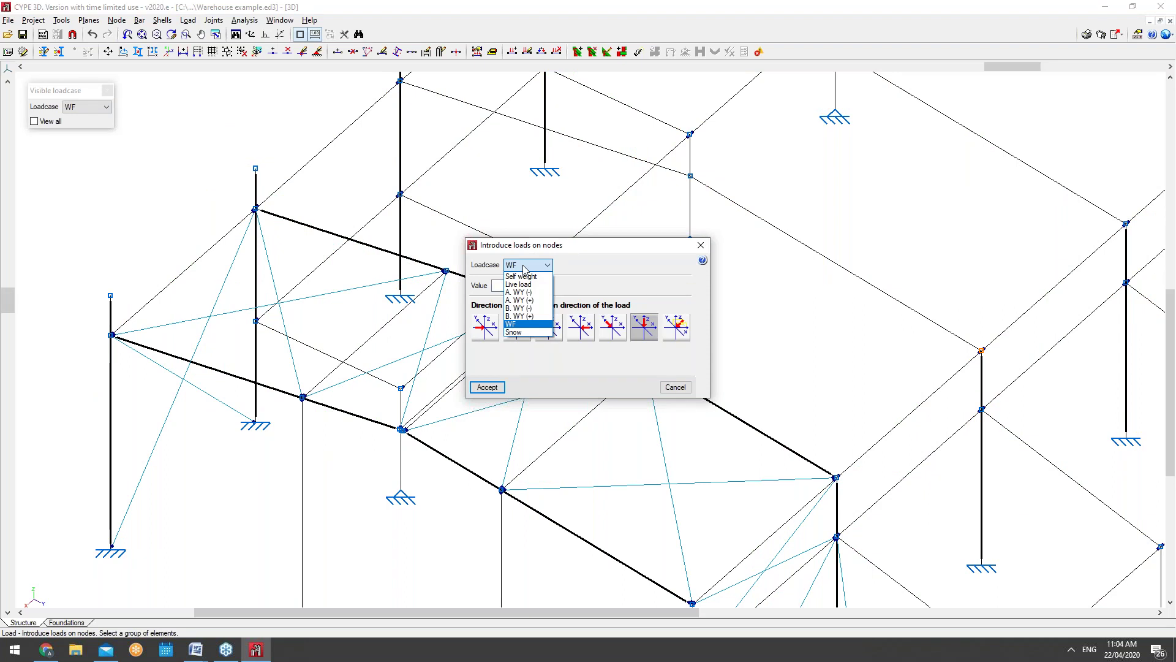
click(523, 270)
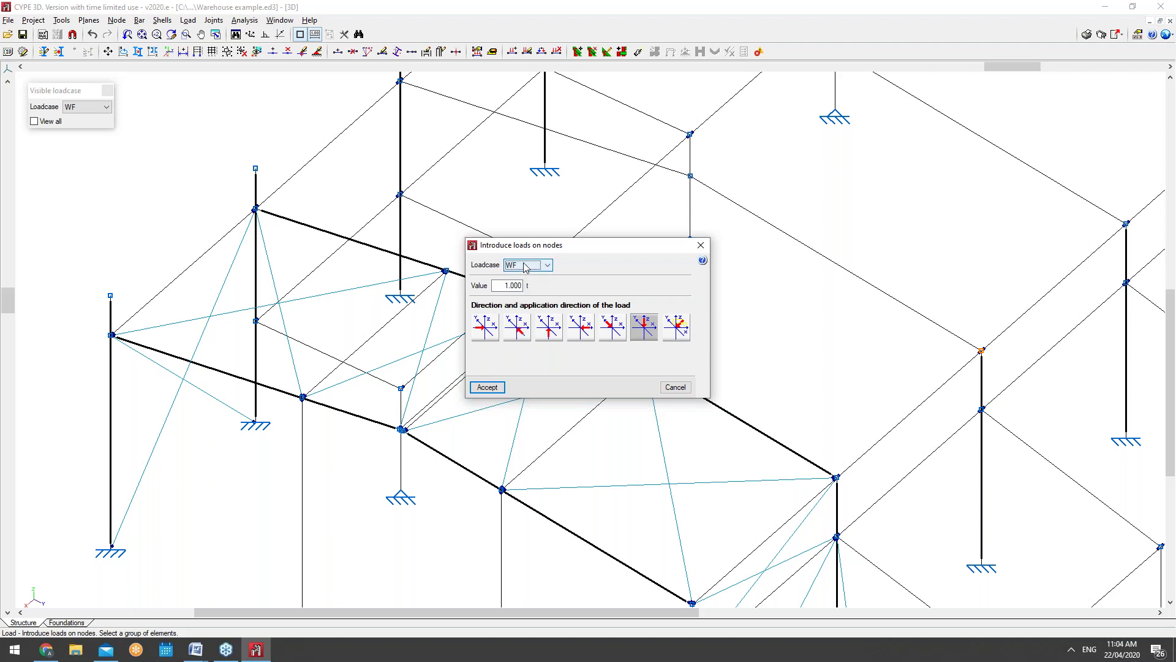
click(520, 273)
click(521, 311)
key(Tab)
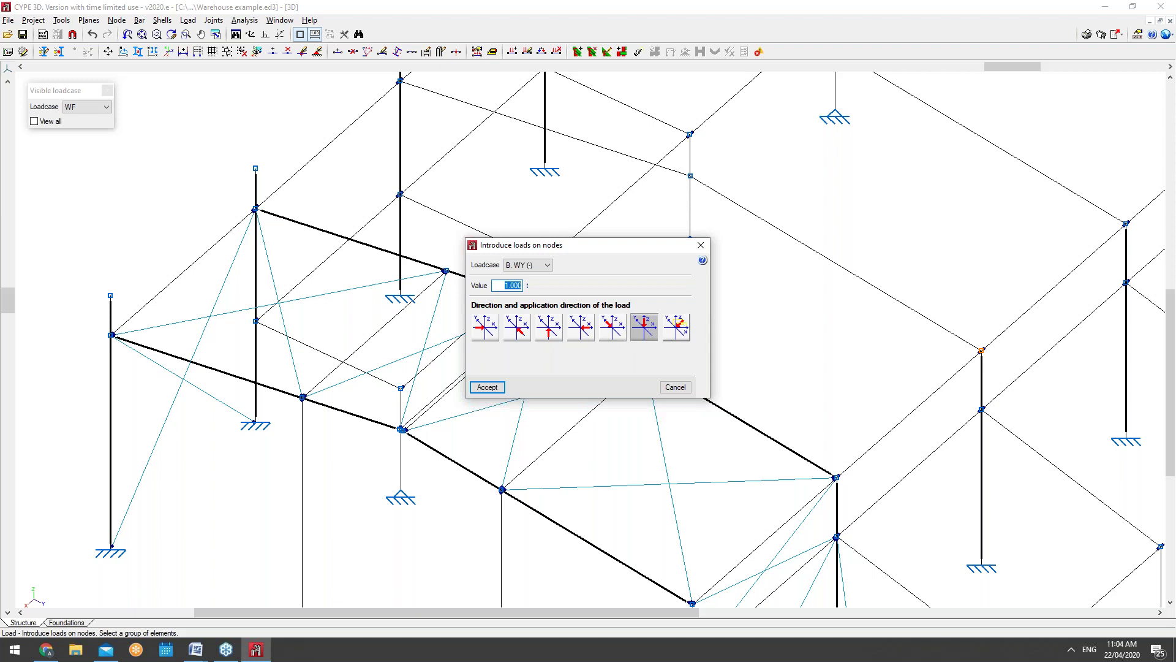
click(699, 243)
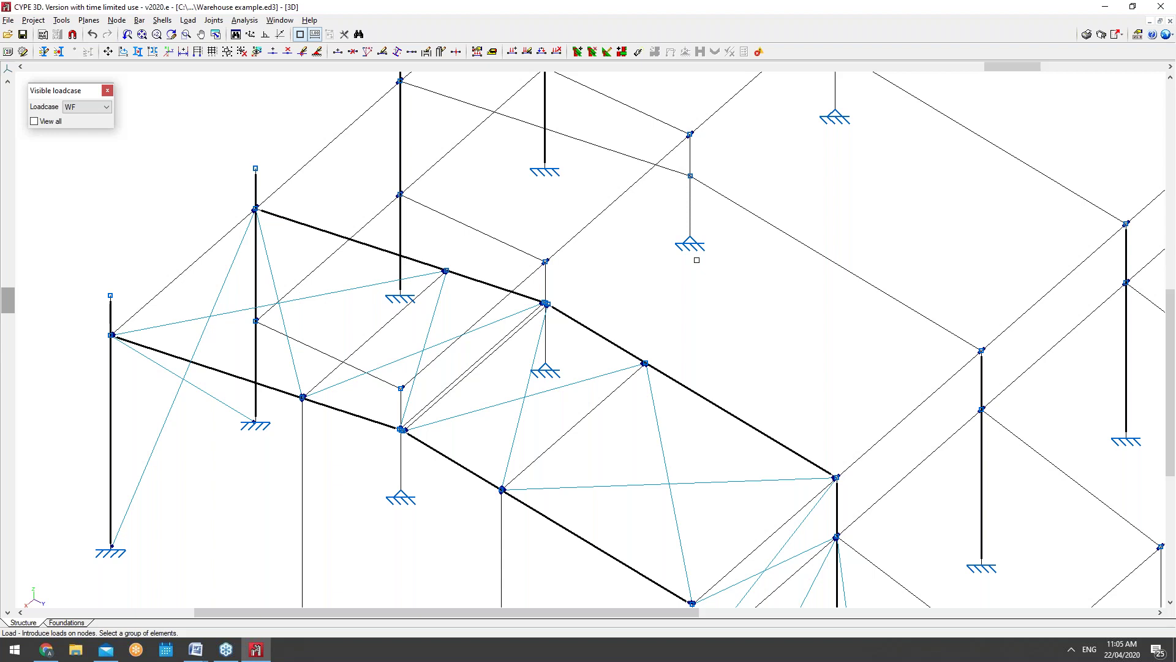
scroll(697, 260, down, 4)
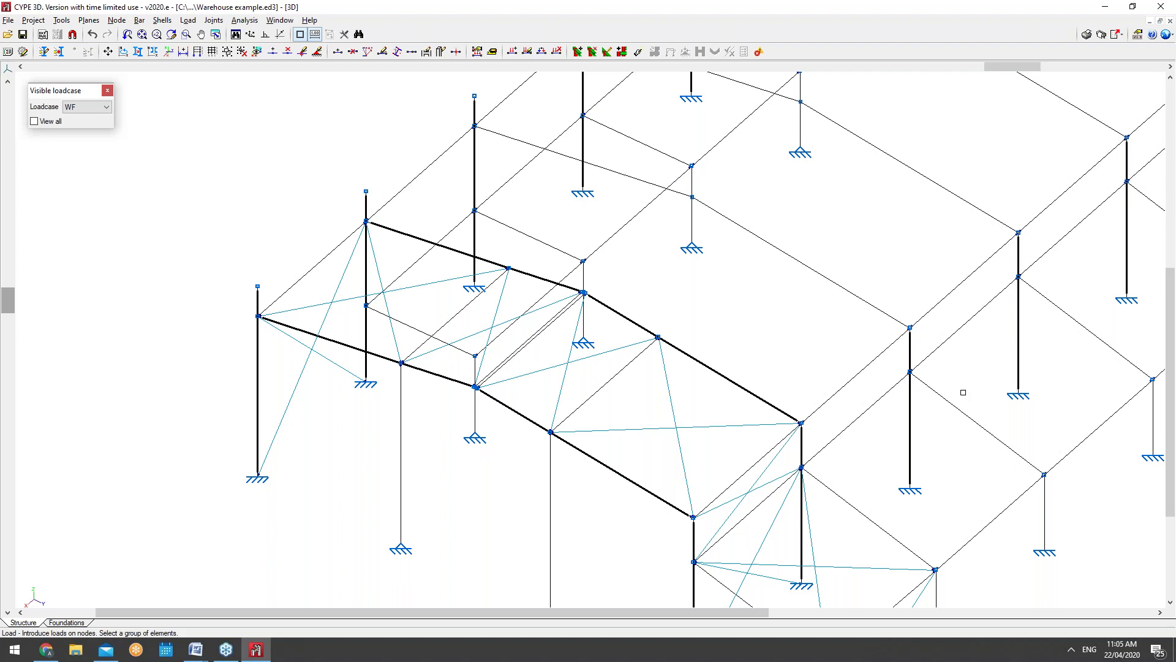
Switch to the browser, search the web for "technical support cype" from the Joints IV page, and open the Contact CYPE result
click(46, 650)
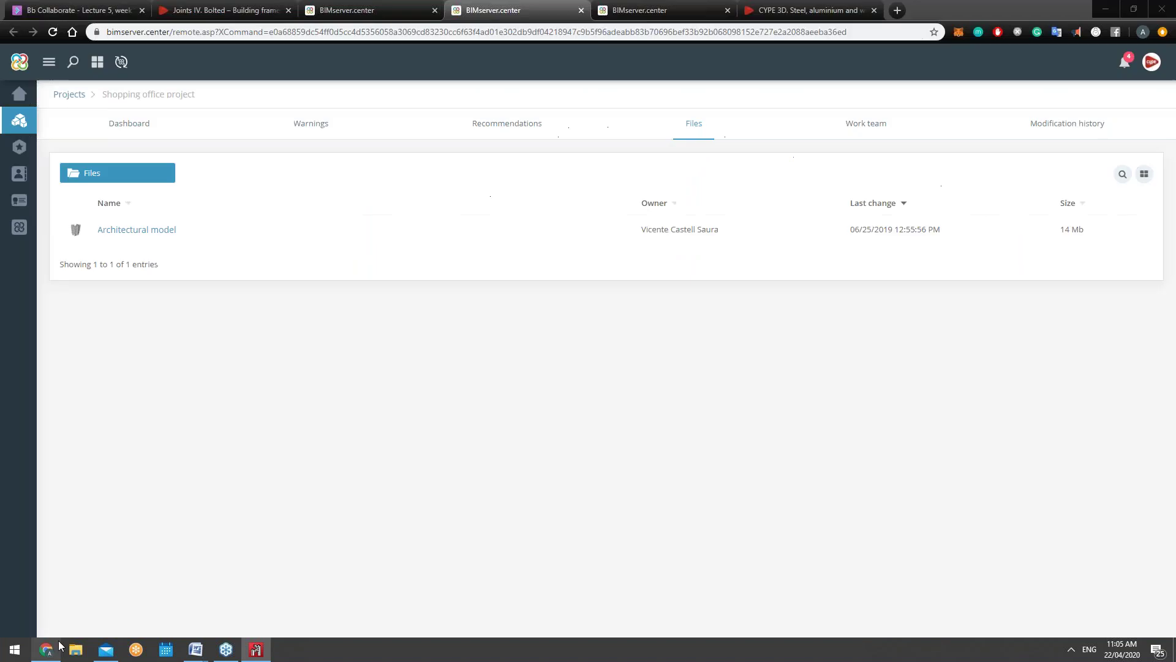
click(194, 8)
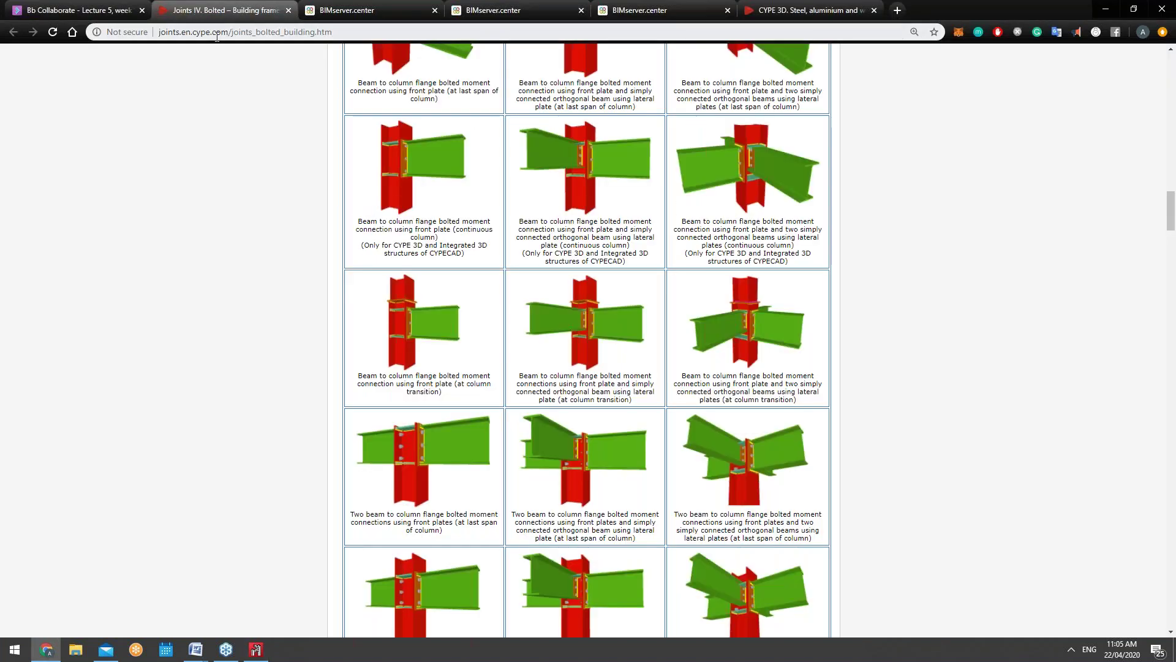
click(217, 32)
text(tech)
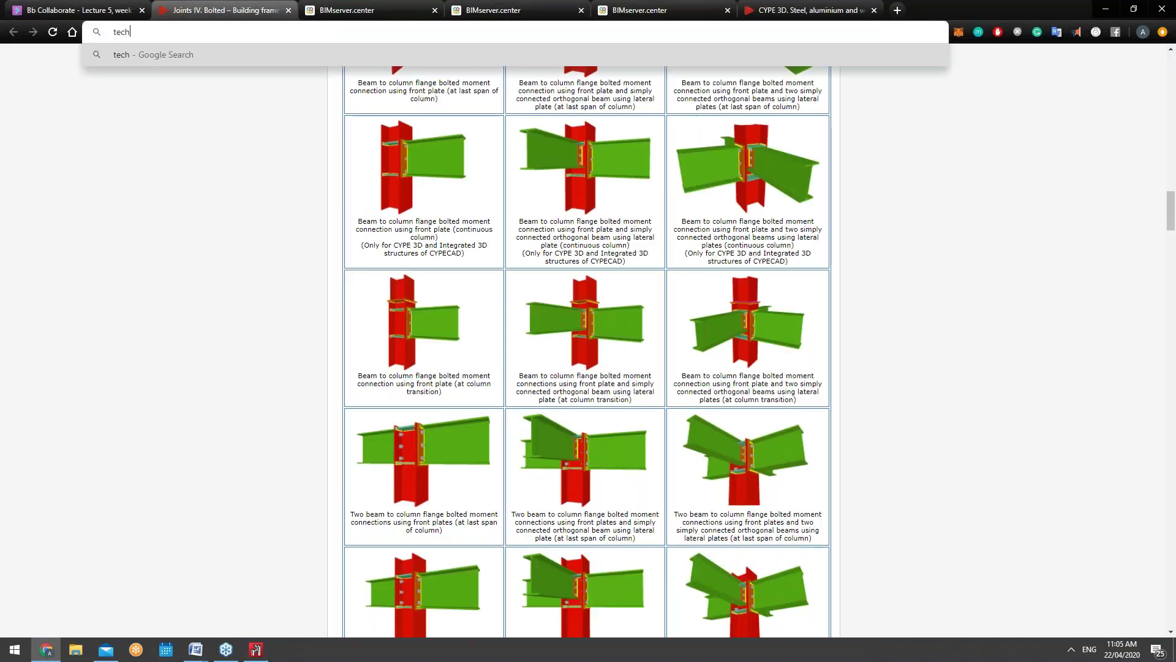
text(nical support )
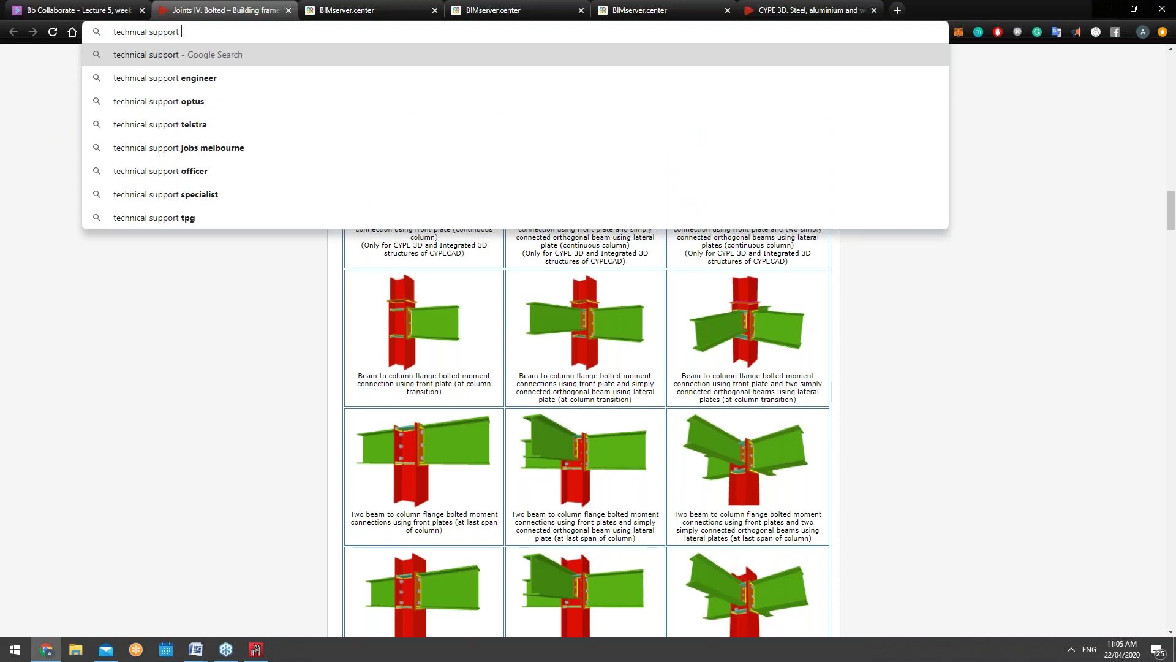
text(tupes)
key(BackSpace)
key(BackSpace)
key(BackSpace)
key(BackSpace)
key(BackSpace)
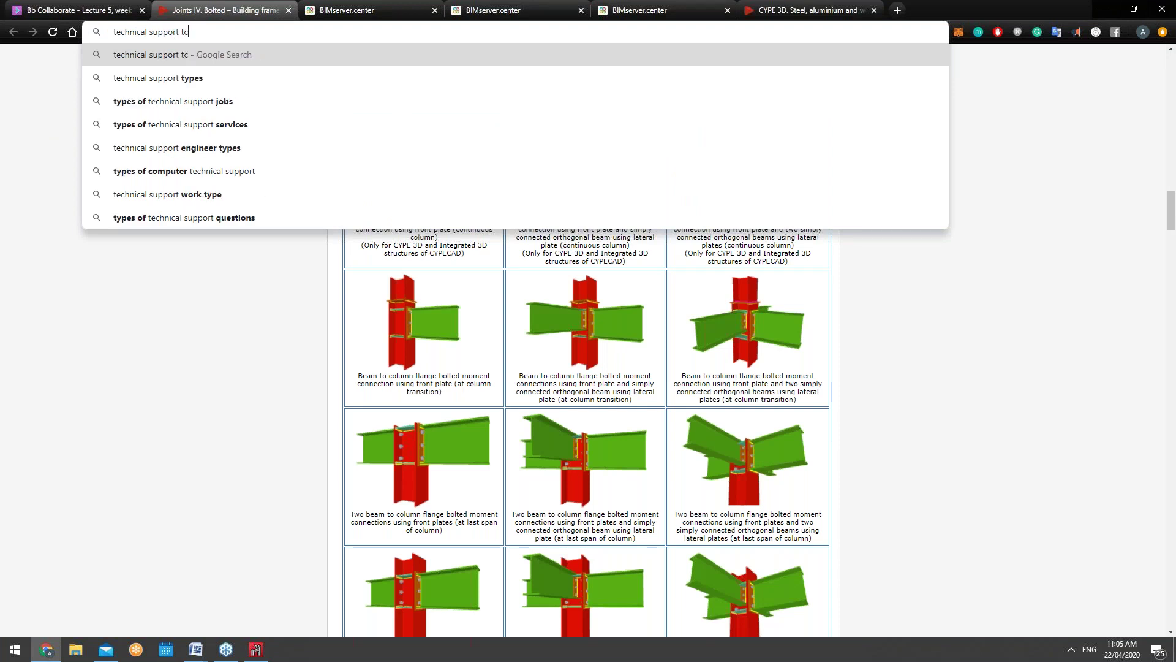
text(cype)
key(Return)
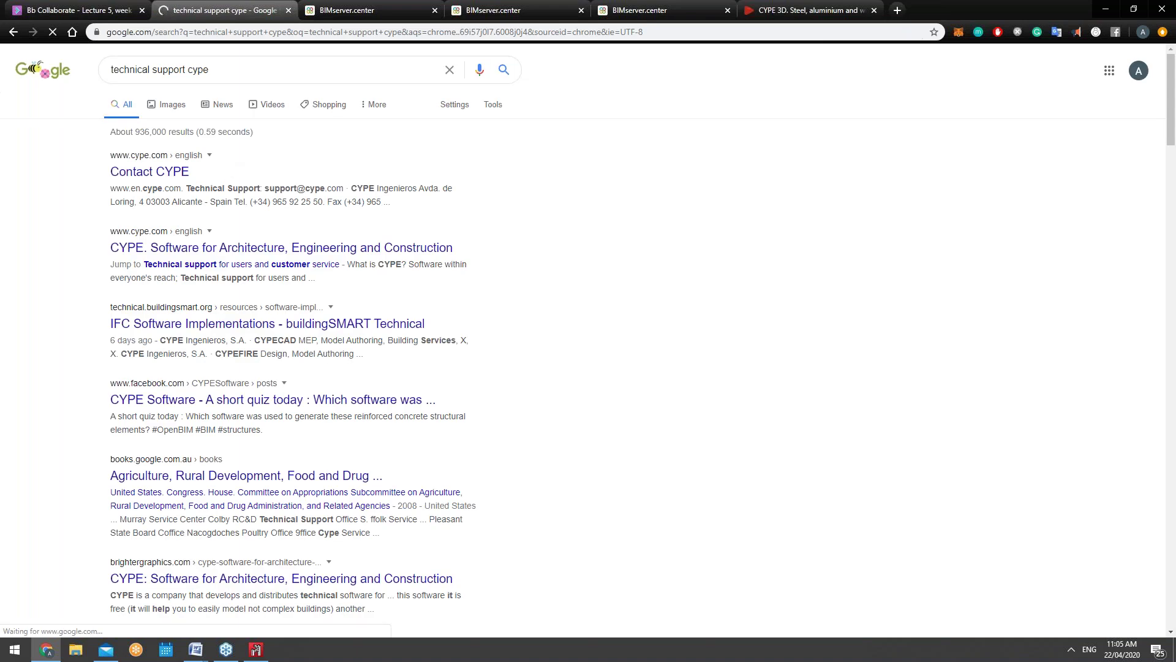
click(149, 172)
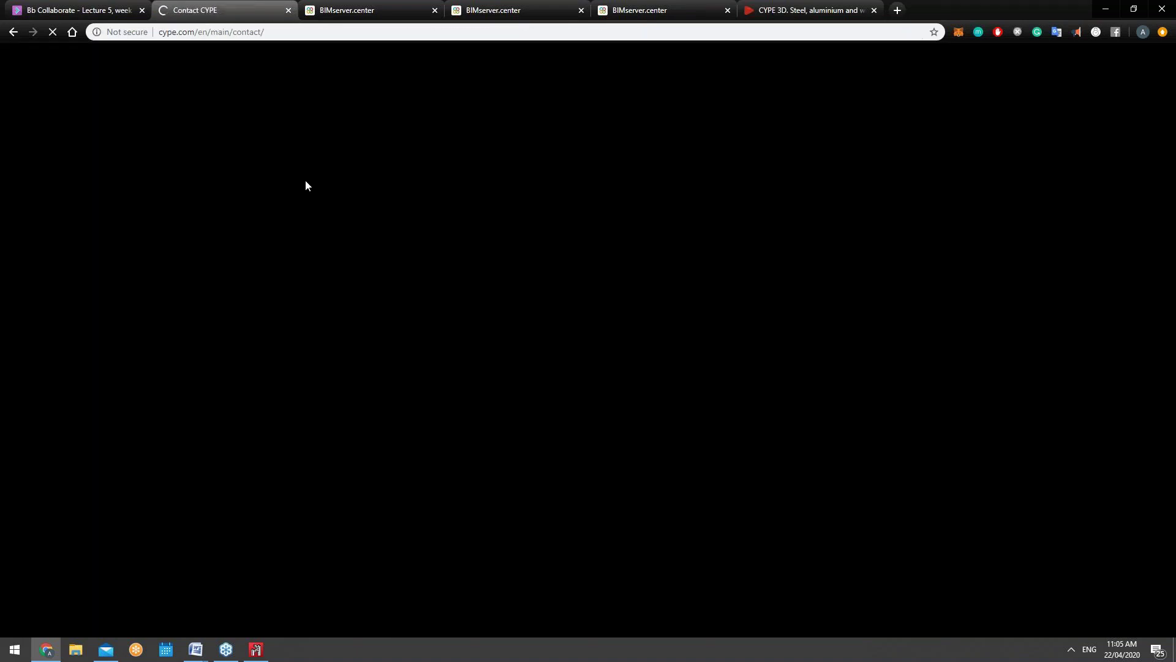